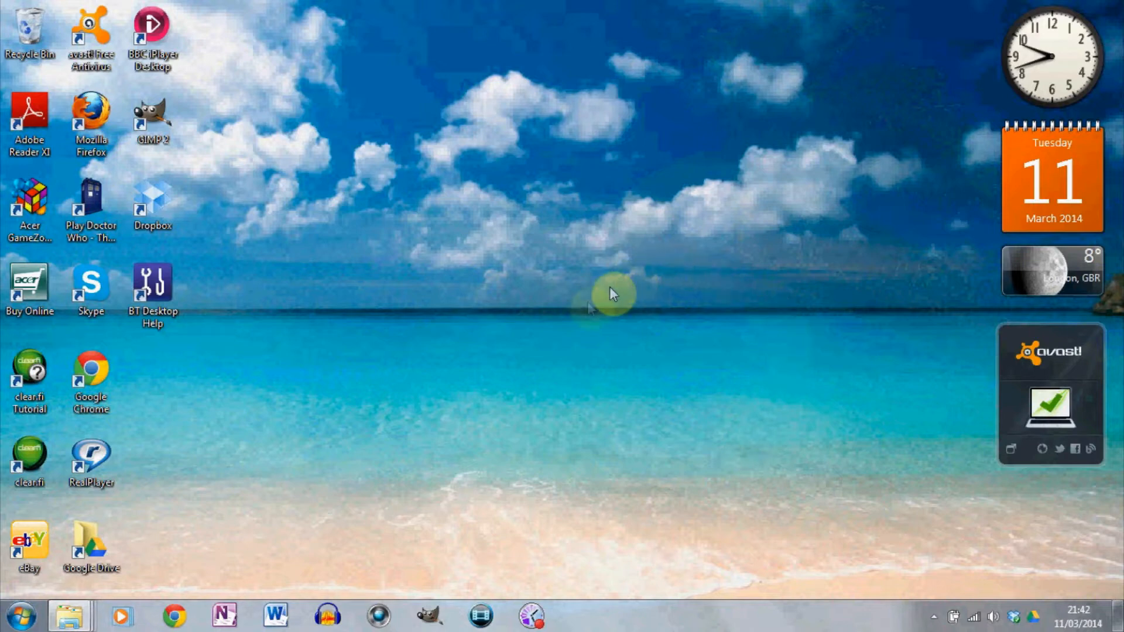
Launch Sony Movie Studio Platinum 12.0 and wait for its welcome window.
click(481, 618)
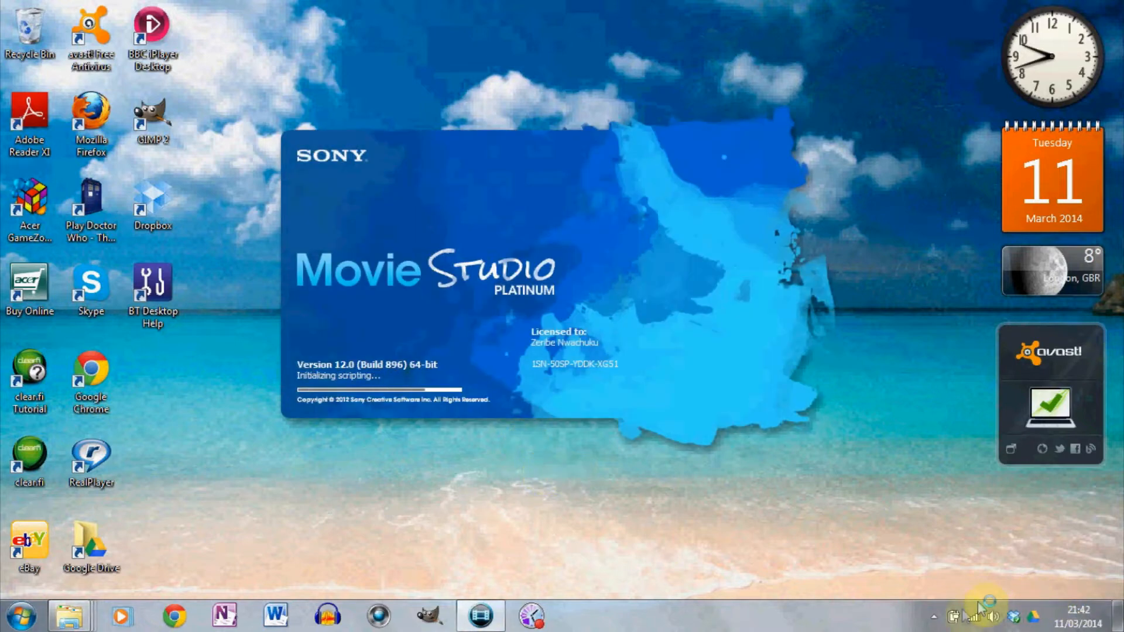
click(938, 619)
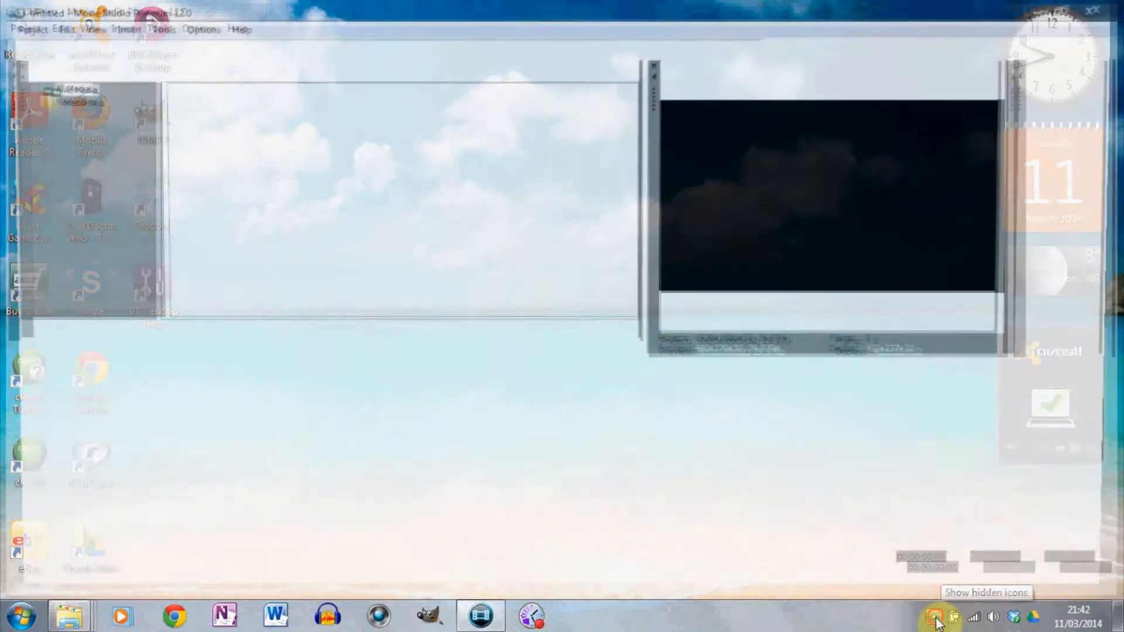
click(937, 621)
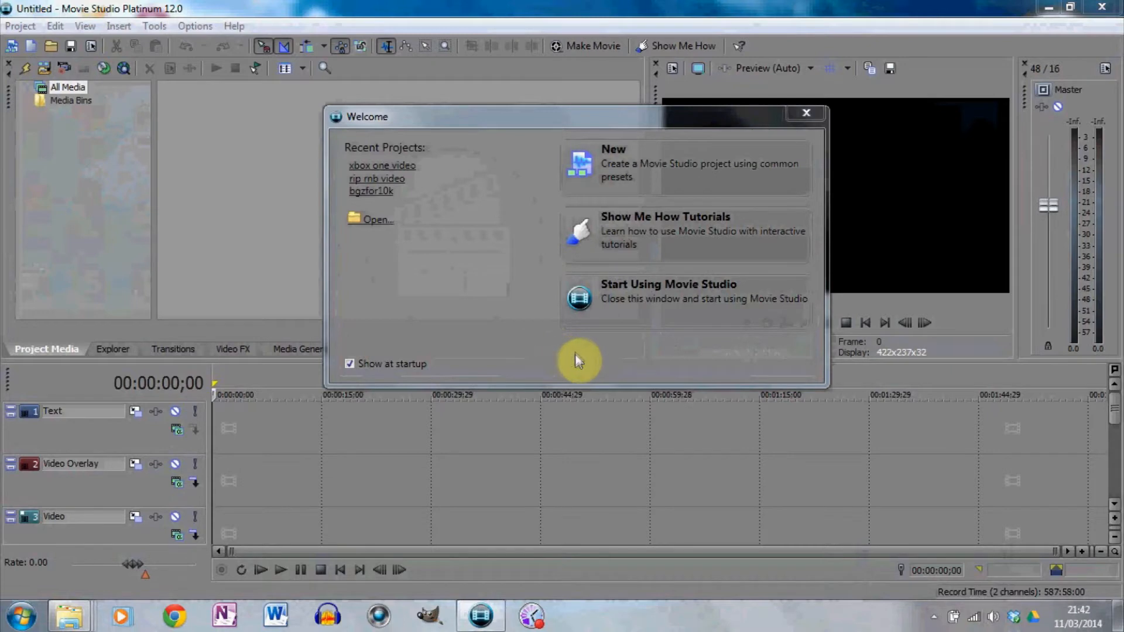
Create a new project named "45 stella street video" with the default AVCHD 1920x1080-60i stereo settings.
click(640, 162)
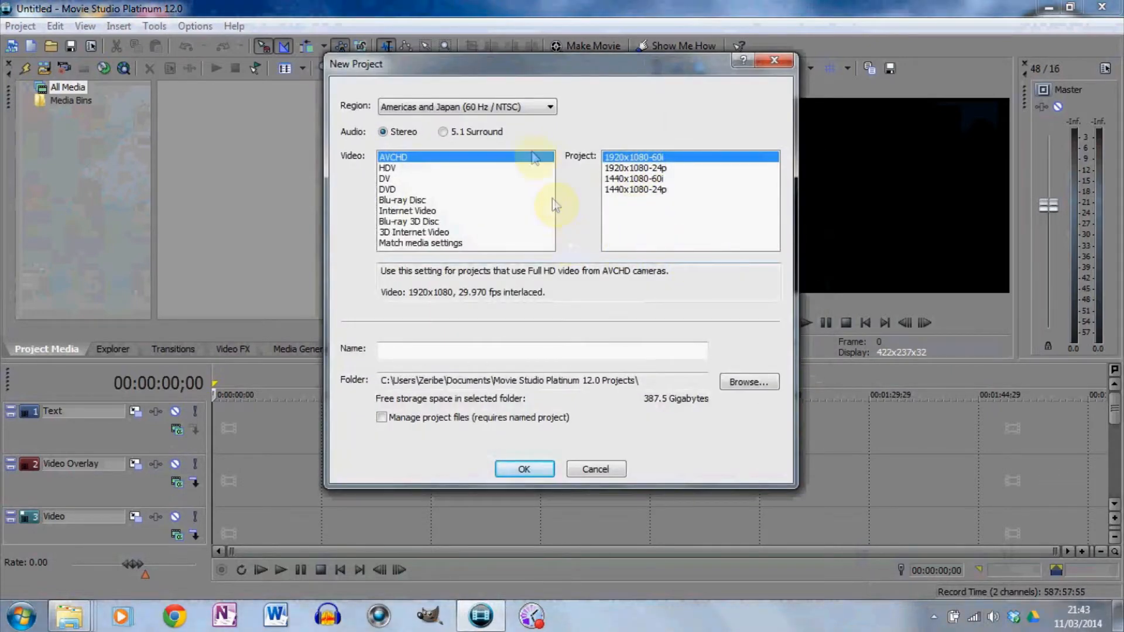
click(571, 350)
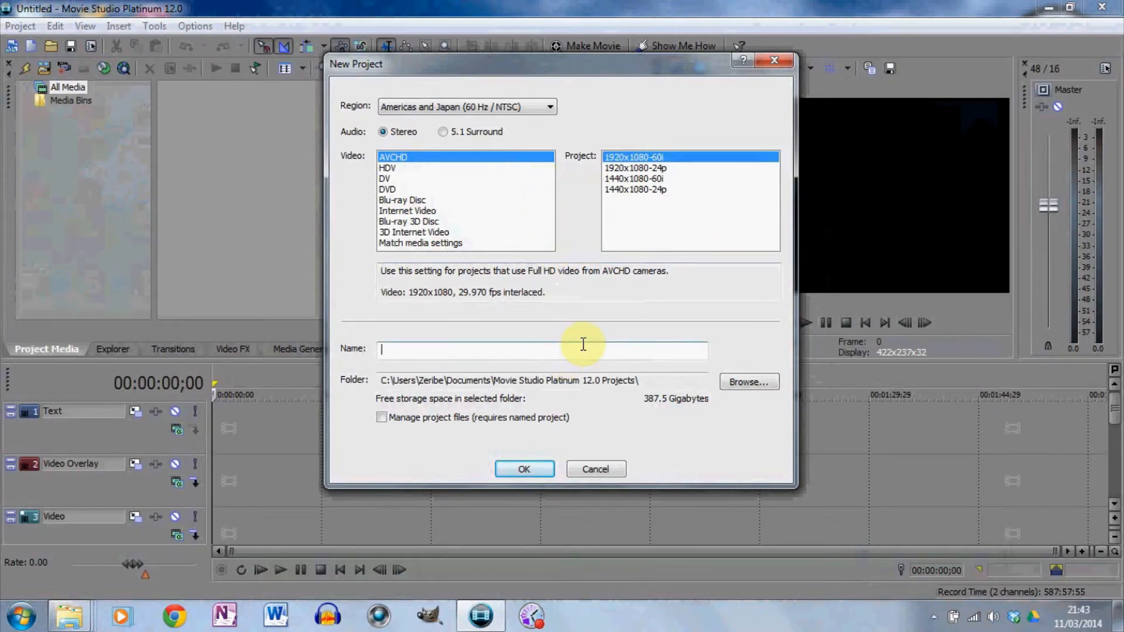
text(45 stella street video)
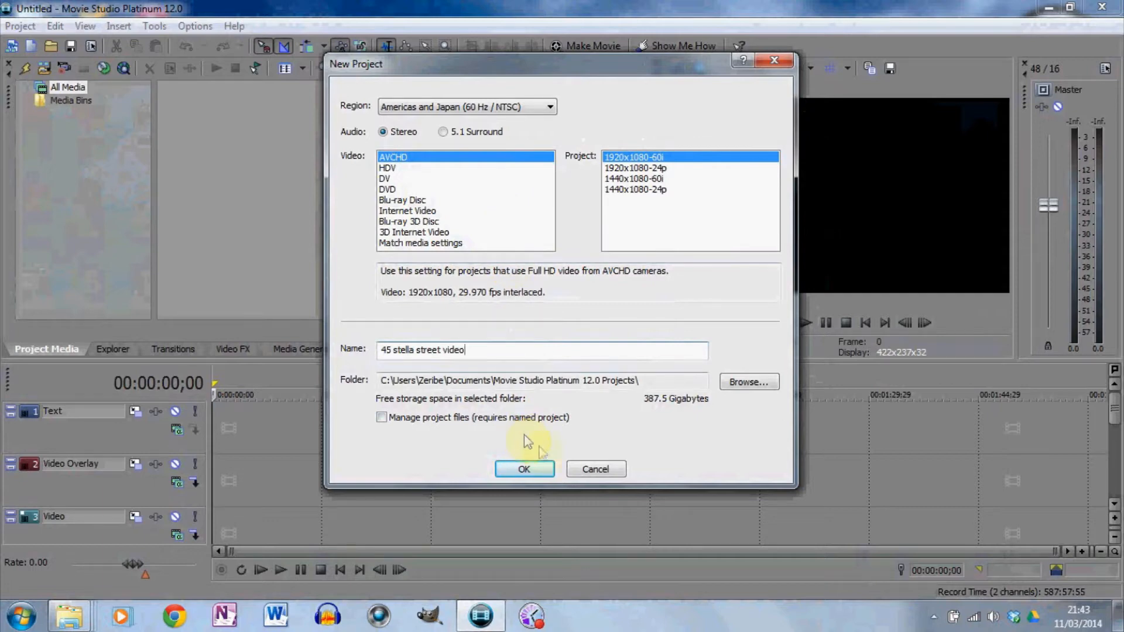
click(529, 469)
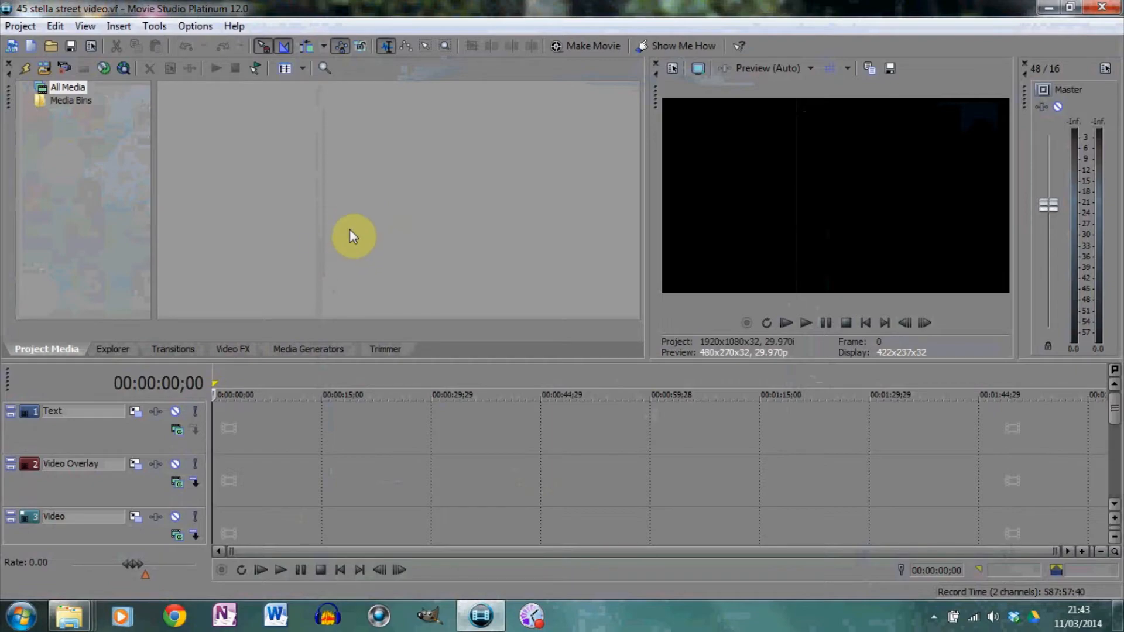
Add all the clips from the CLIP Clips folder one after another at the start of the Video track.
mouse_move(70, 615)
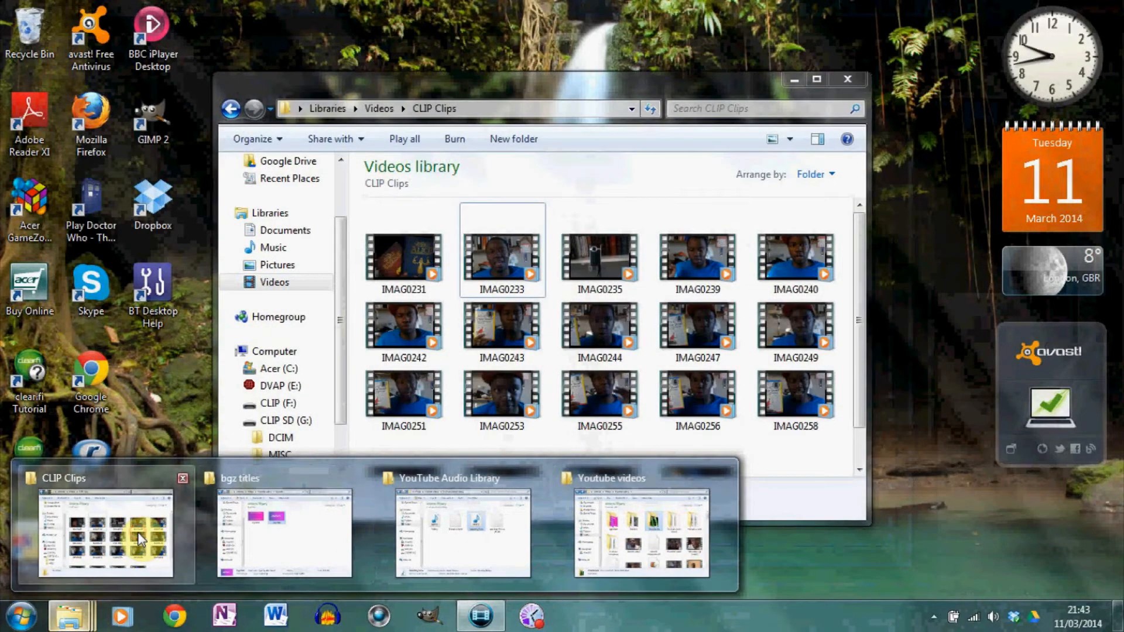
click(145, 502)
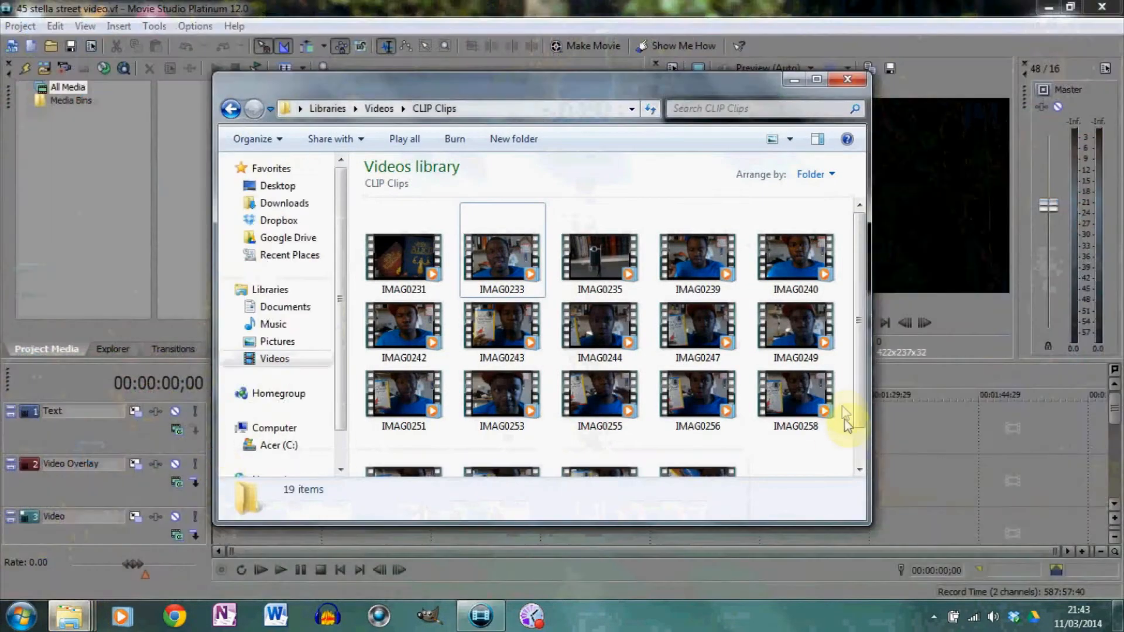
drag(861, 391, 378, 215)
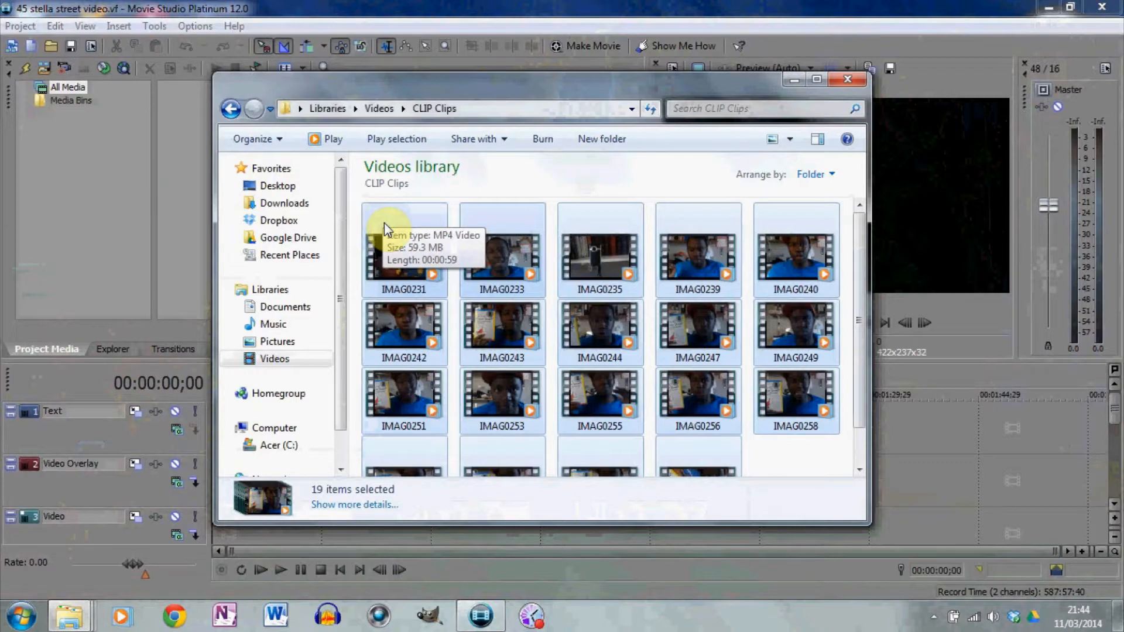
drag(398, 246, 235, 518)
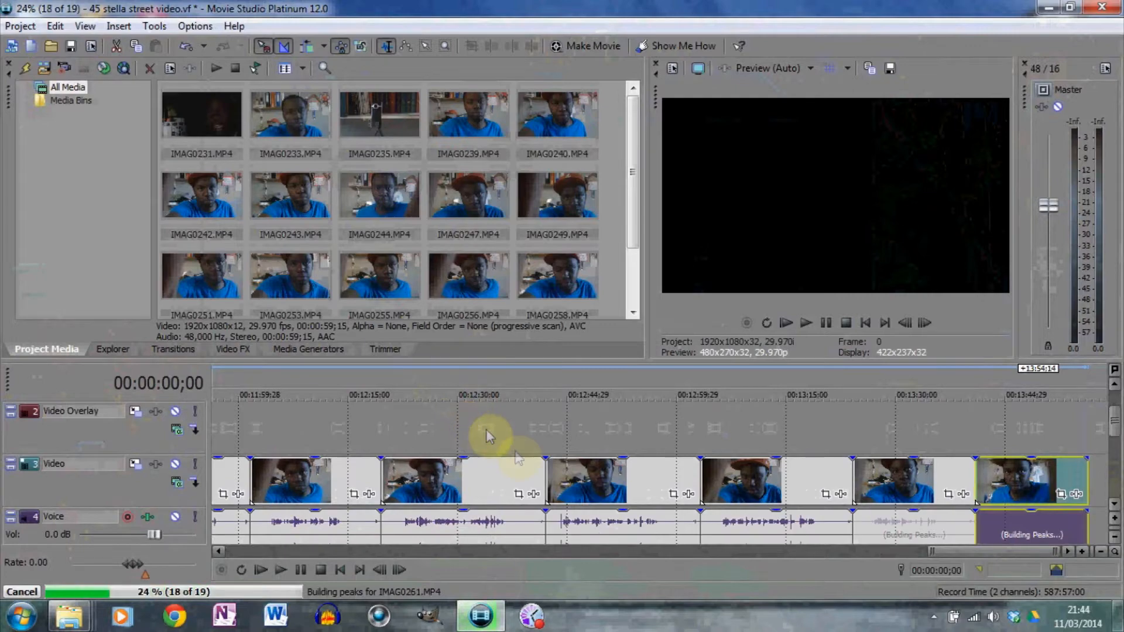
Delete the first clip, the one showing the books, from the Video track.
drag(1016, 552, 279, 529)
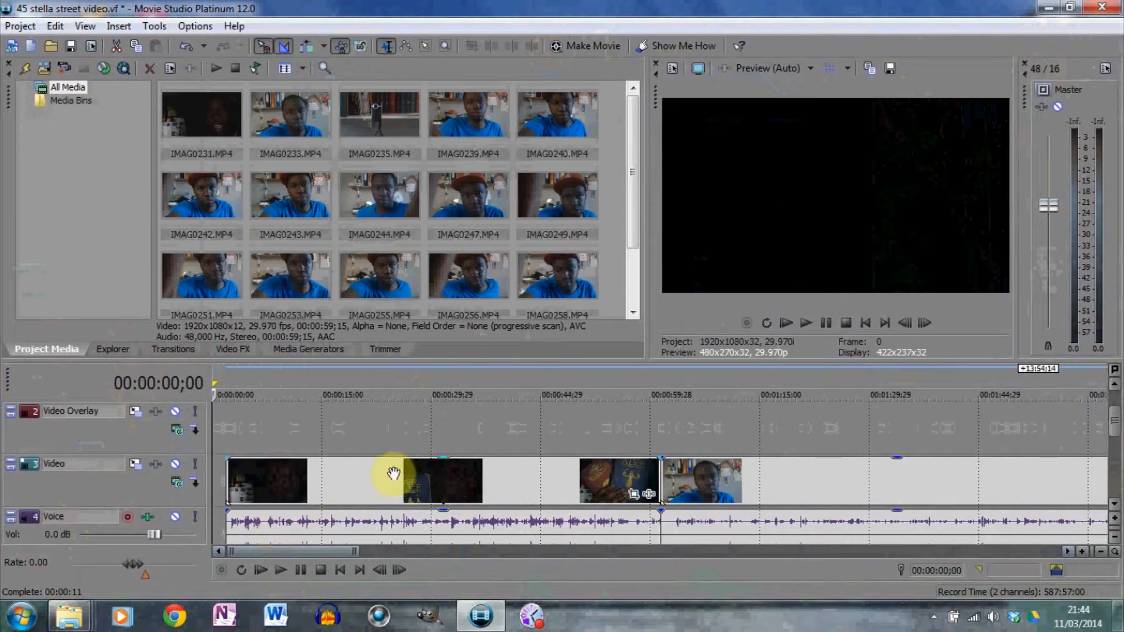
click(525, 485)
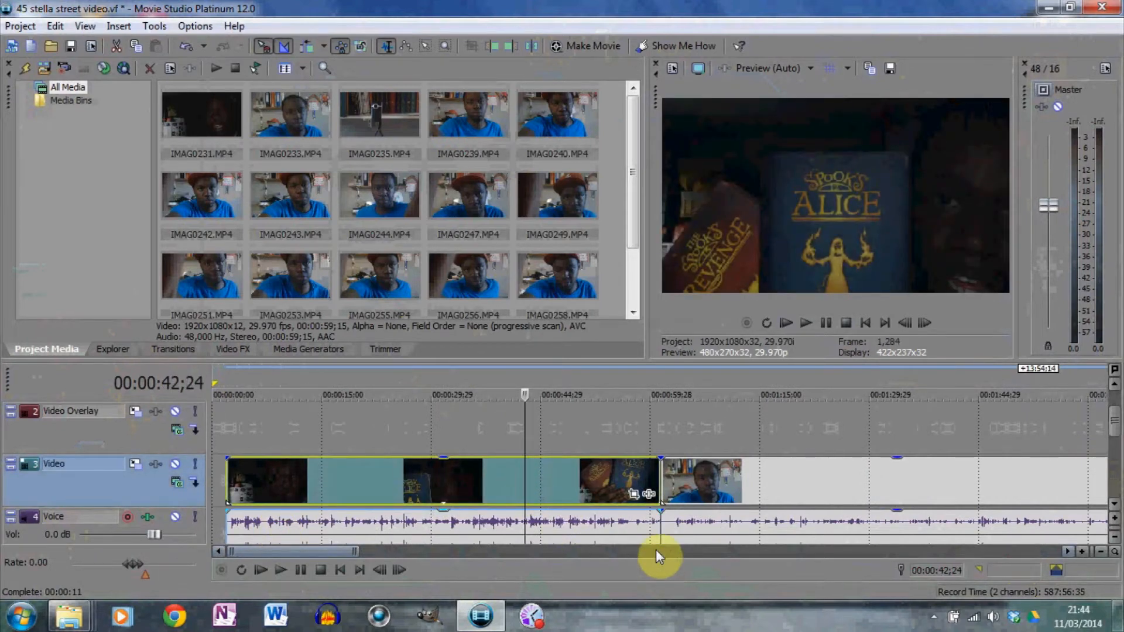
key(Delete)
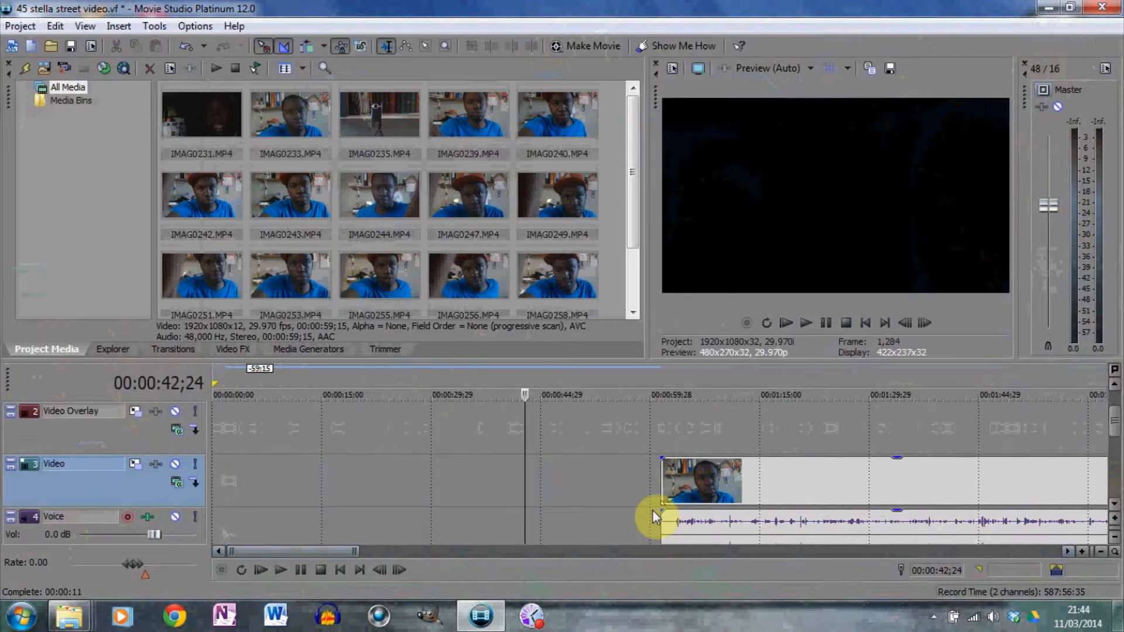
Move the first remaining clip back to the start of the Video track, playing the empty gap to check it.
click(803, 494)
drag(786, 491, 394, 472)
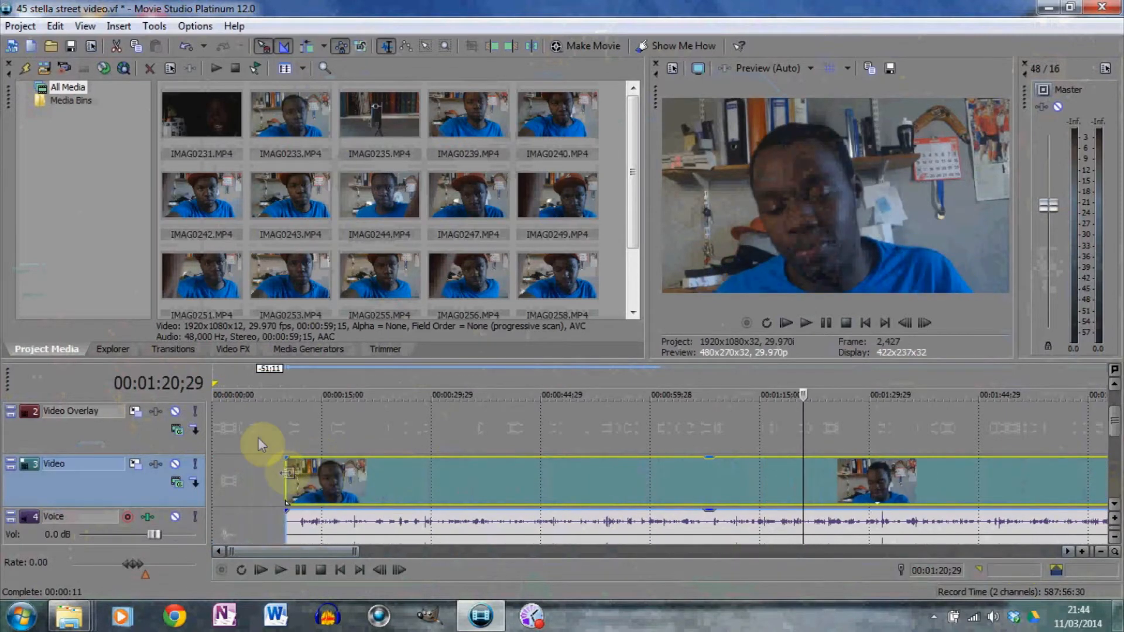
click(259, 572)
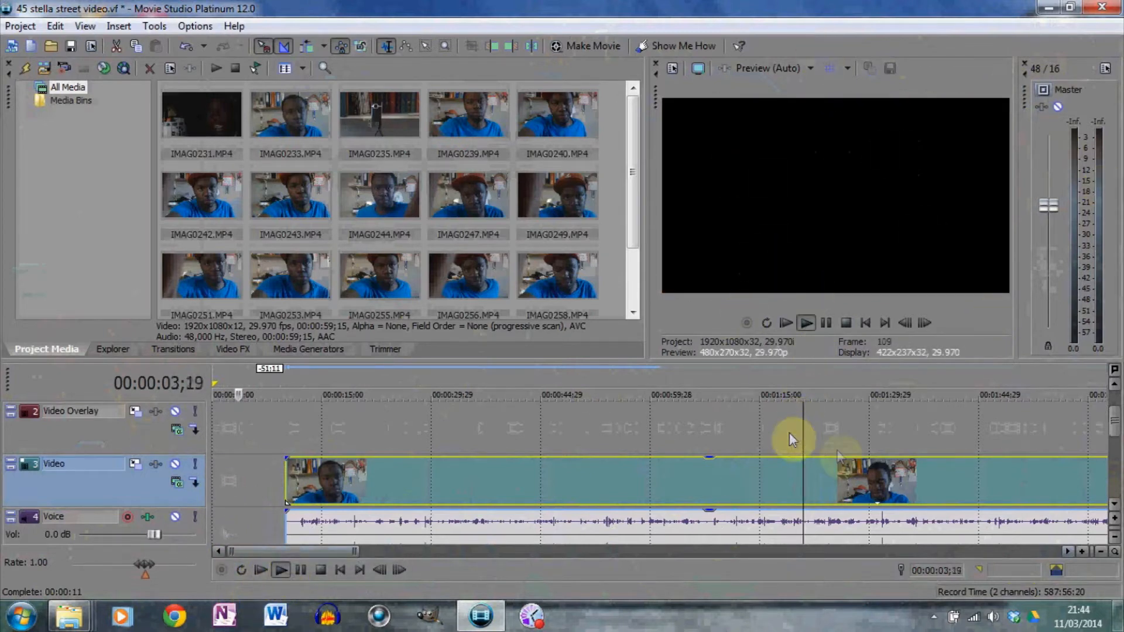
click(300, 572)
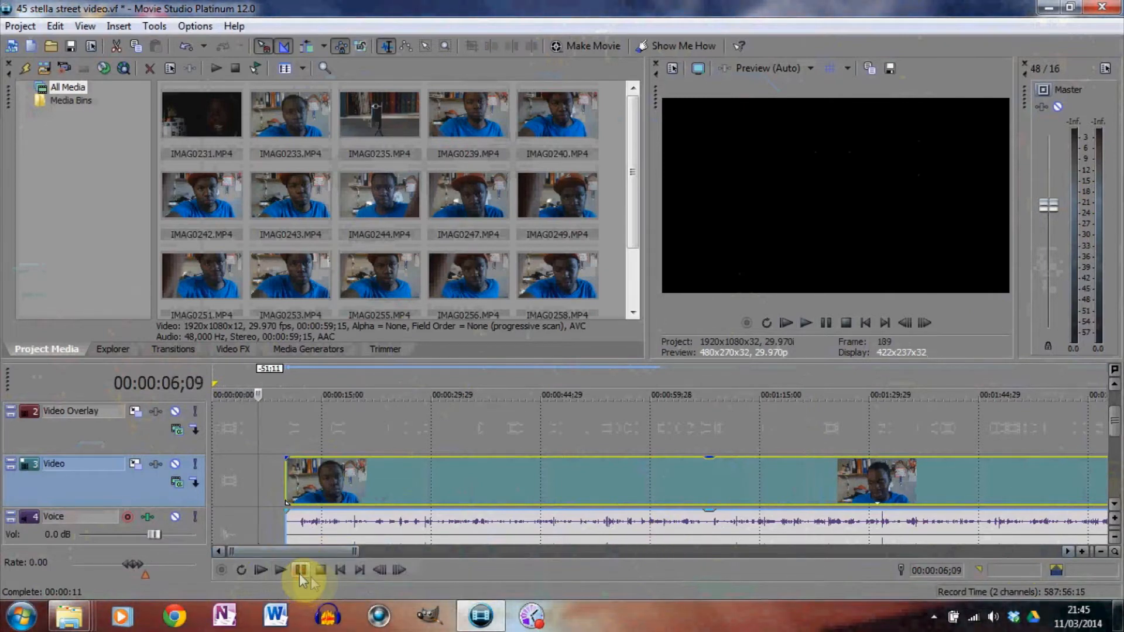
click(339, 570)
drag(580, 472, 513, 470)
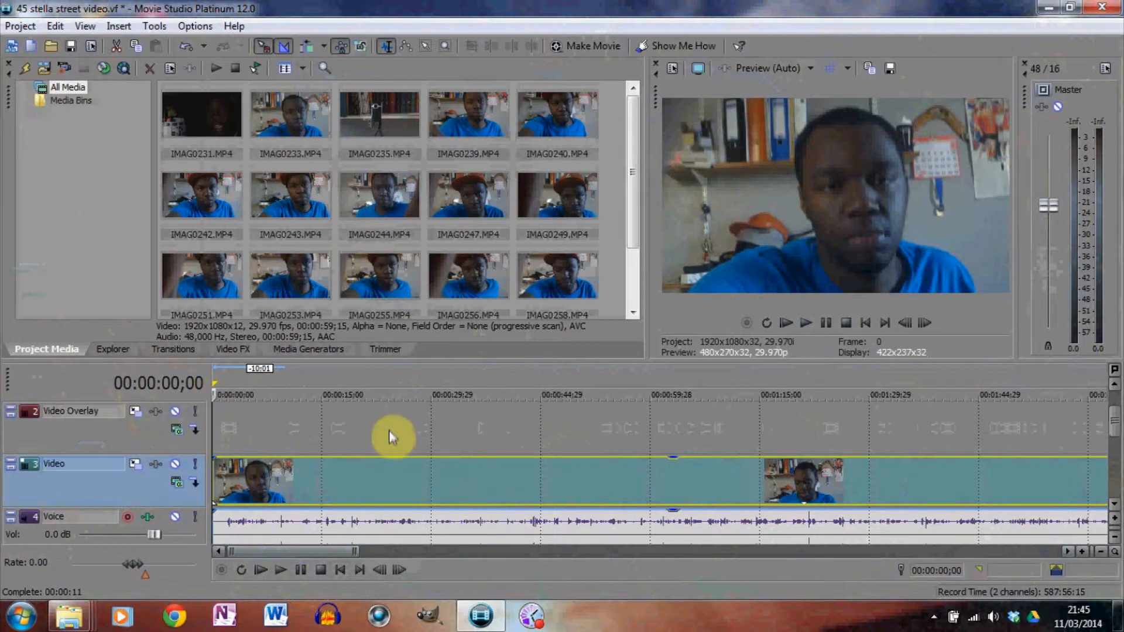
Preview the beginning of the clip at the timeline start and delete the clip from the Video track.
click(1082, 552)
click(1082, 552)
click(1081, 552)
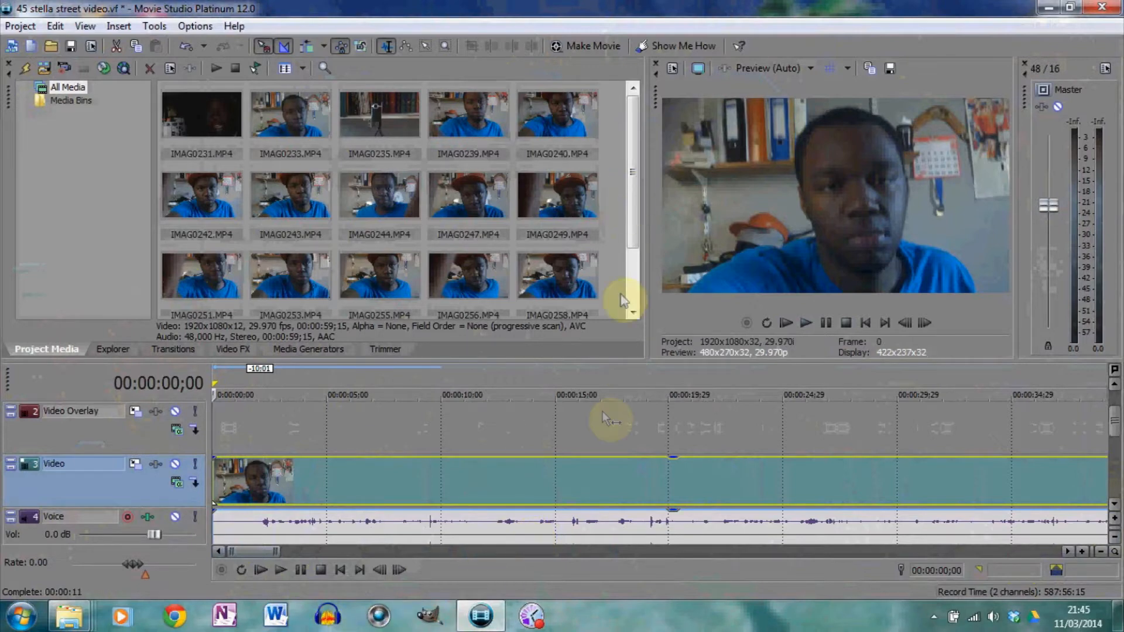
click(280, 574)
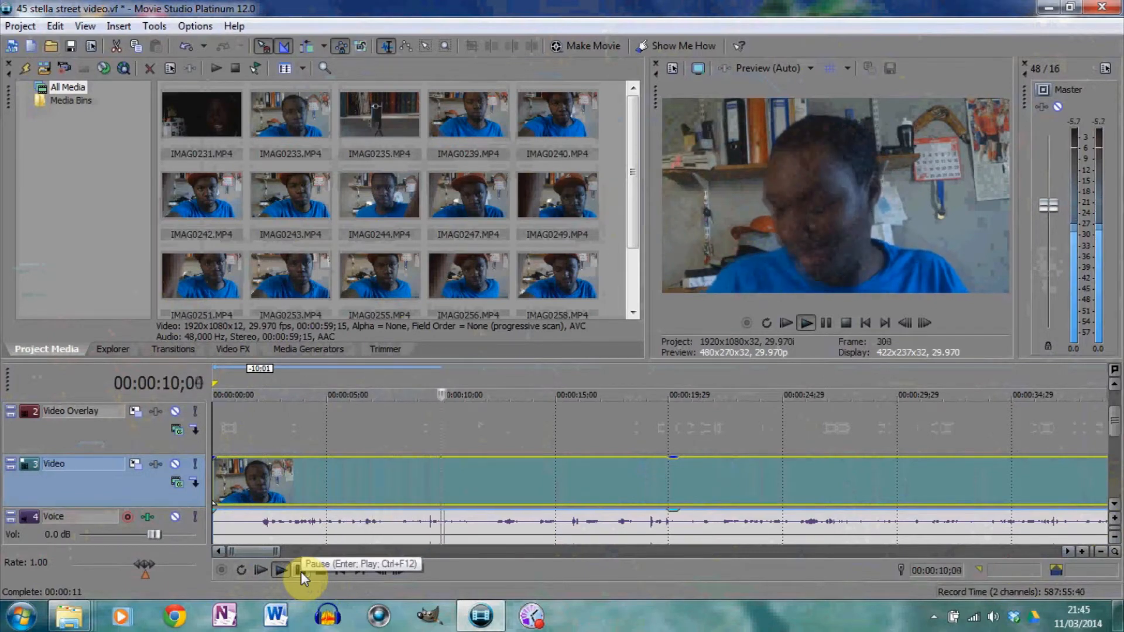
click(301, 570)
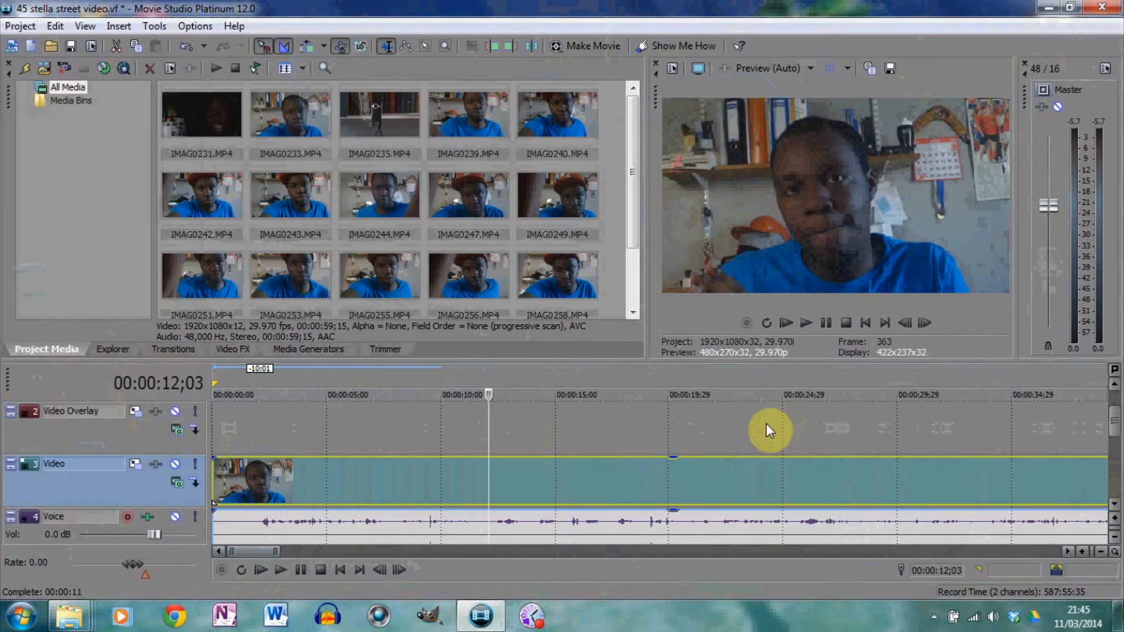
key(Delete)
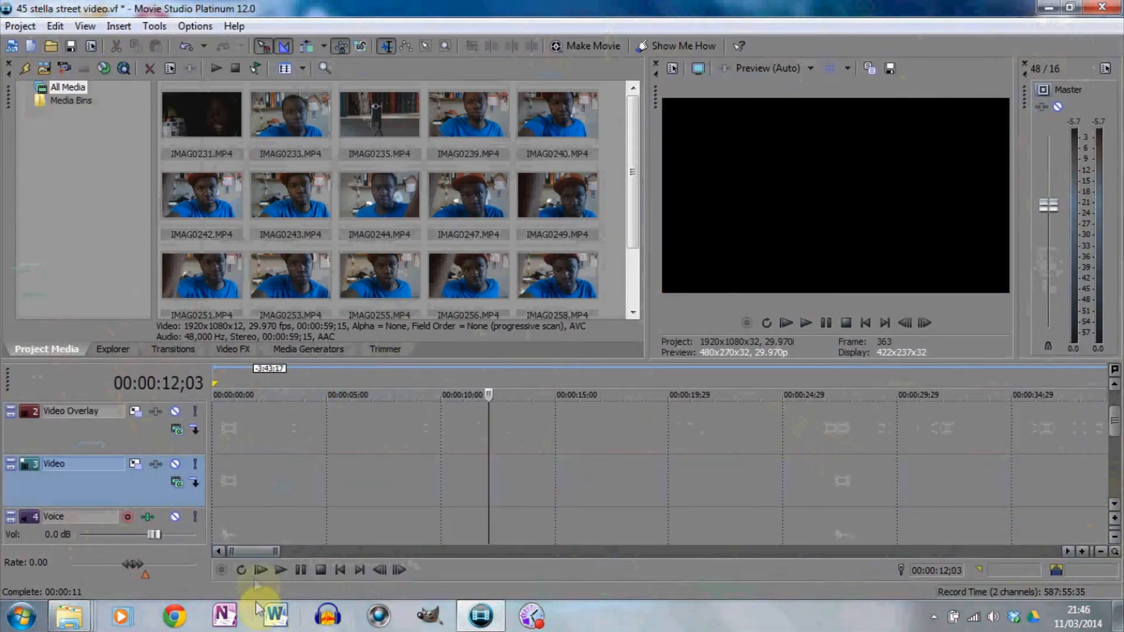
Delete the next clip, the one showing the device standing in front of the bookshelf, from the Video track.
drag(258, 551, 465, 596)
click(538, 489)
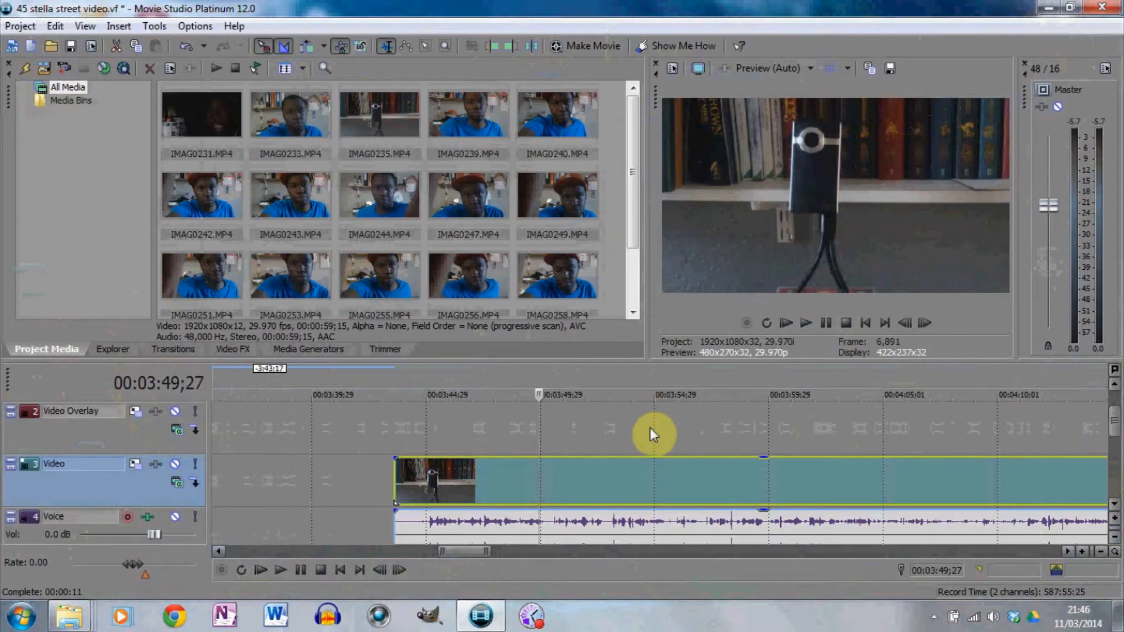
key(Delete)
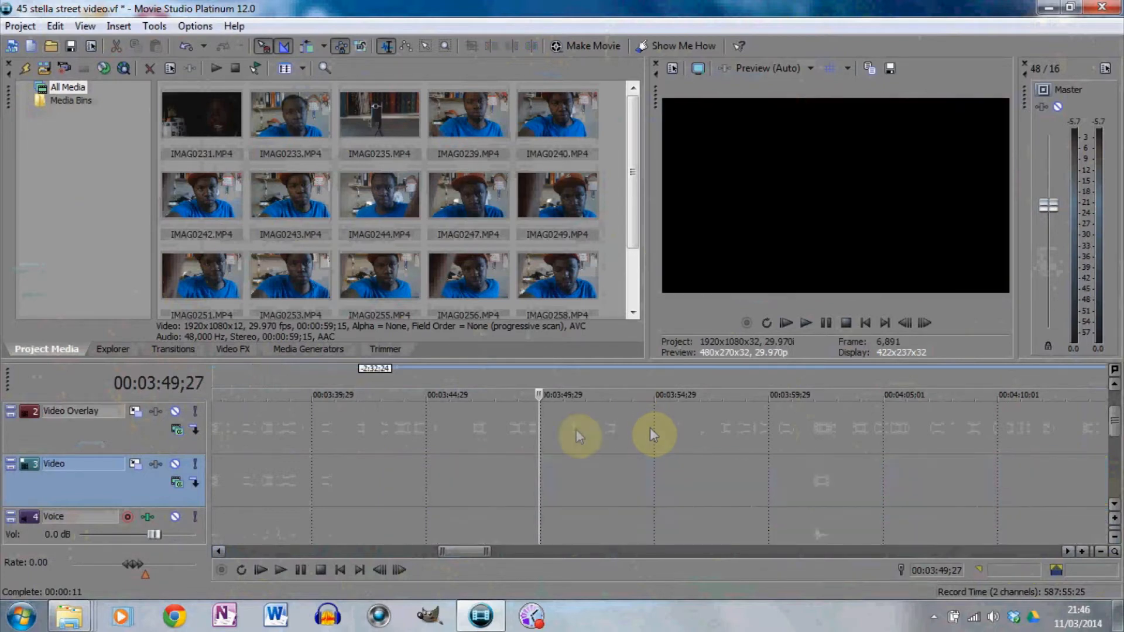
Inspect a few frames of the clip starting after 6:15 and delete it from the Video track.
drag(476, 551, 625, 579)
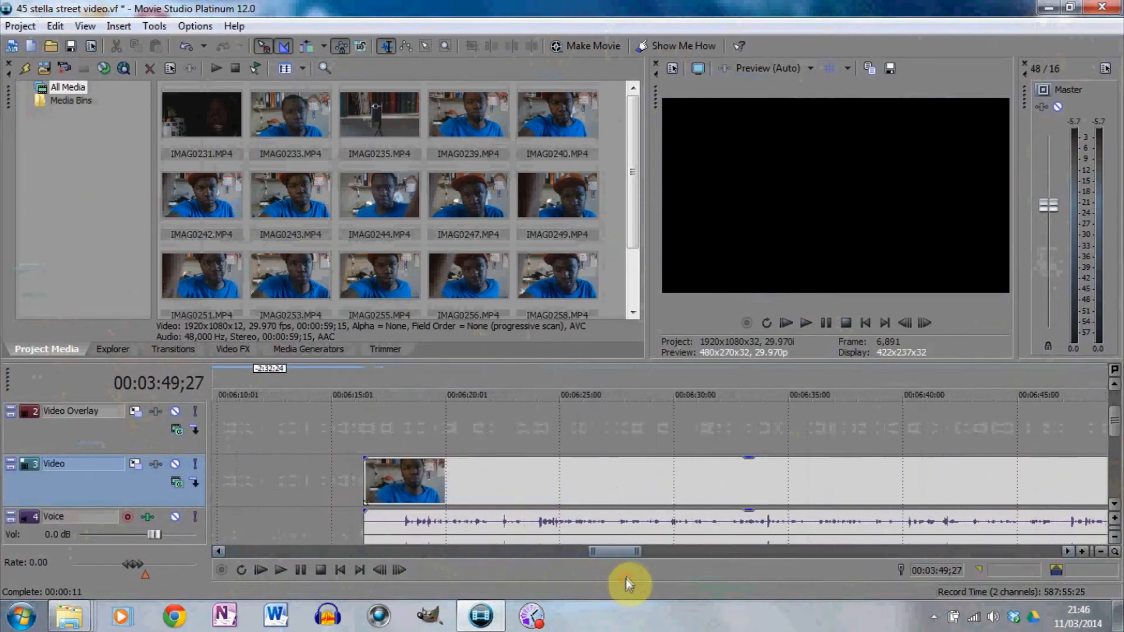
click(574, 486)
click(398, 471)
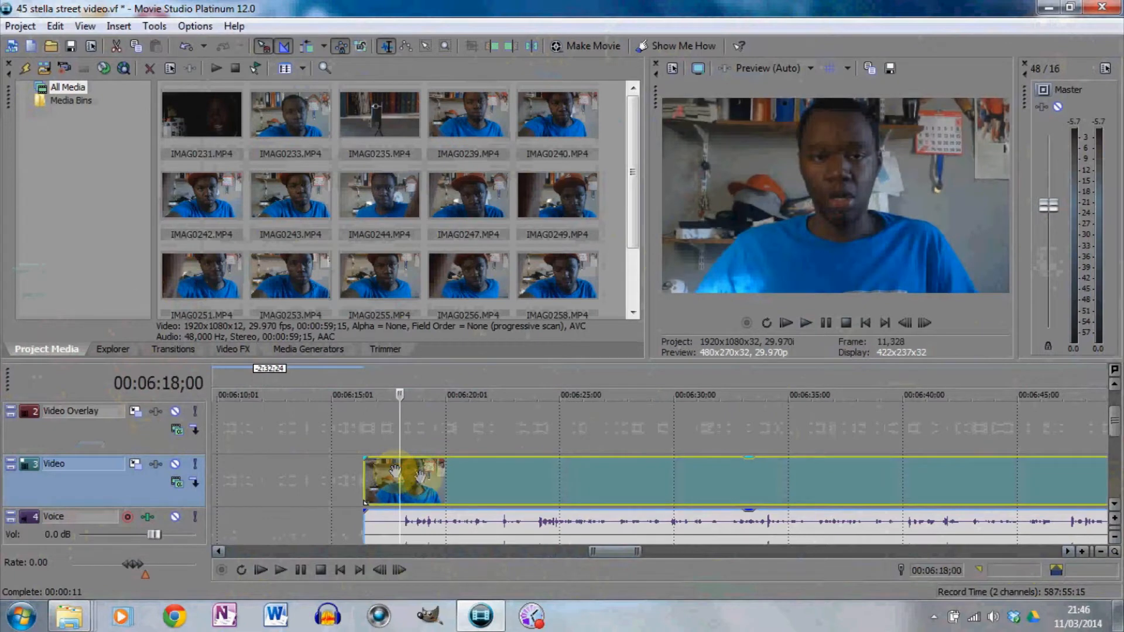
click(469, 484)
click(508, 484)
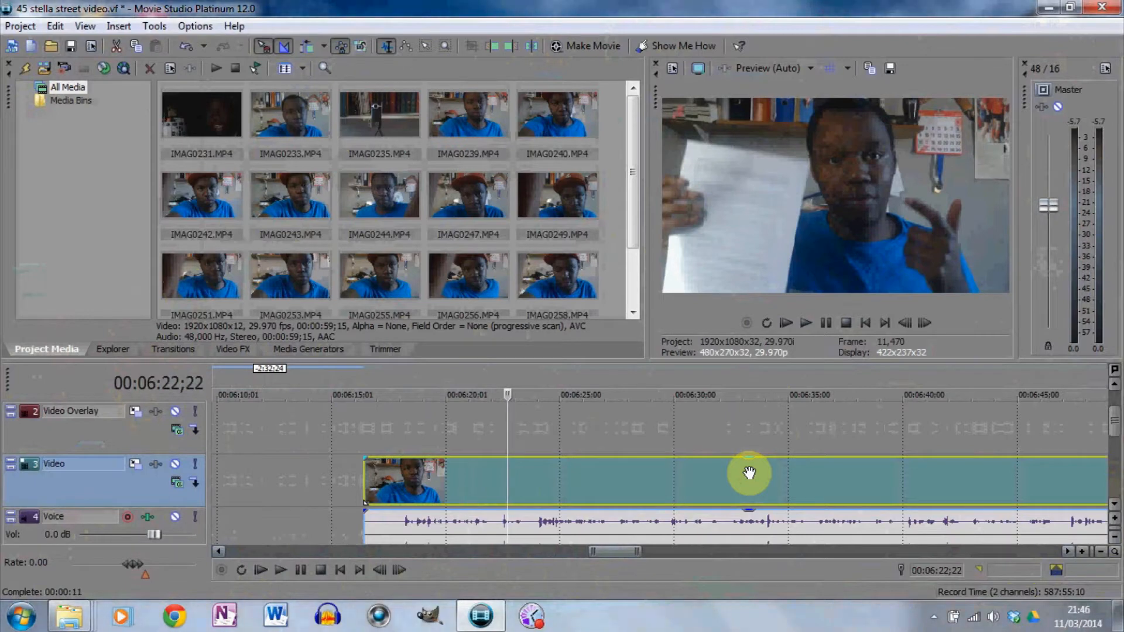
key(Delete)
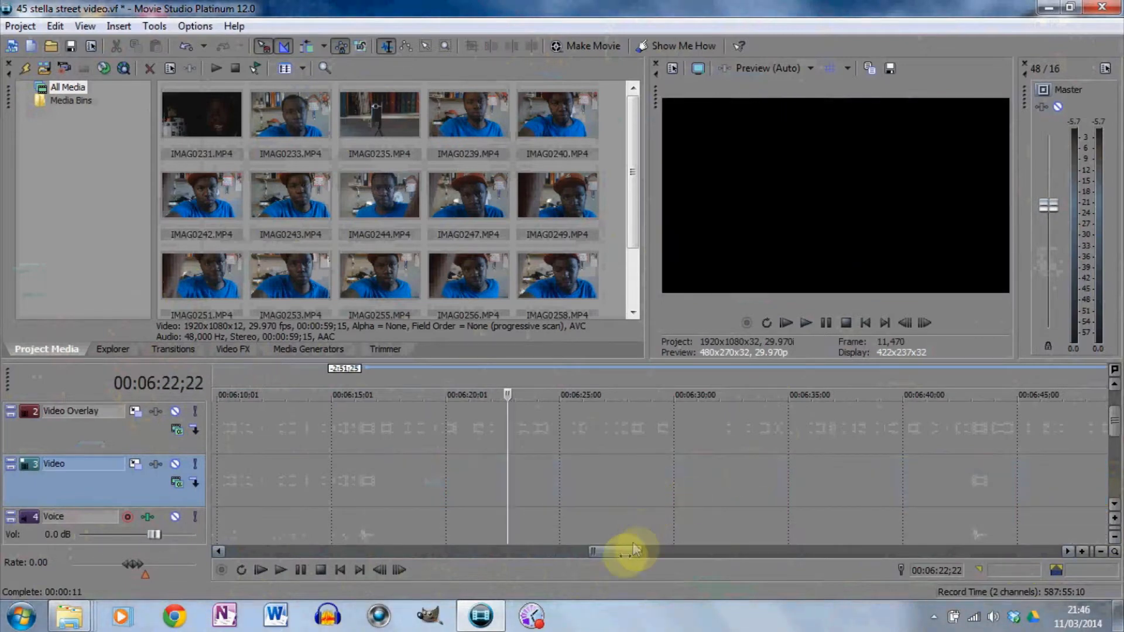
Move the first of the remaining clips to the start of the Video track.
drag(620, 553, 684, 551)
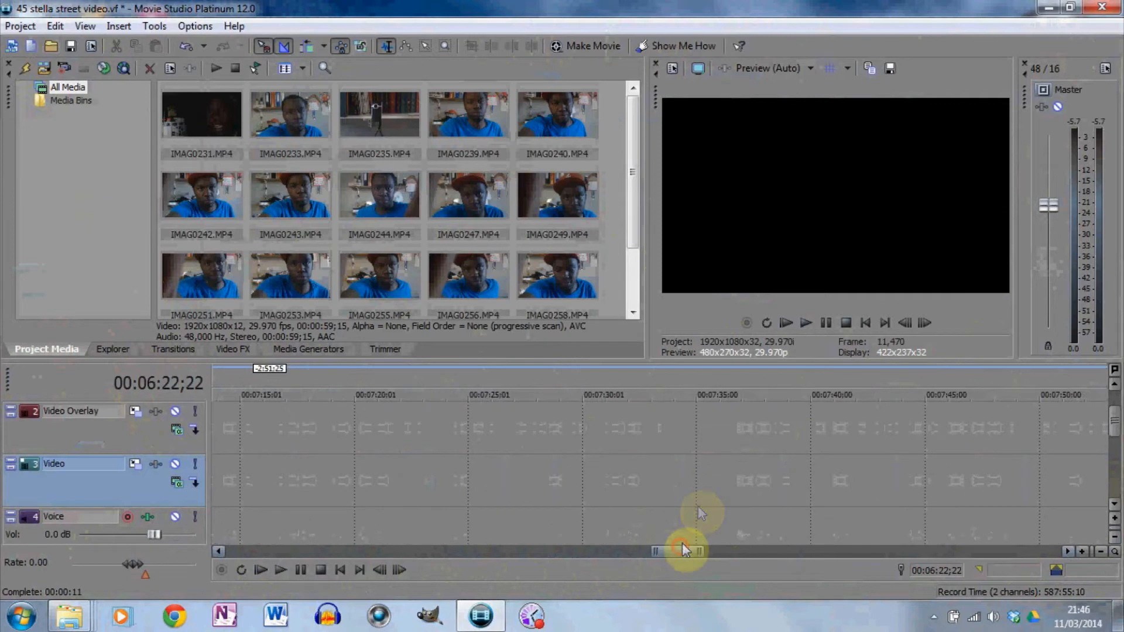
click(1102, 552)
click(1102, 553)
click(1102, 554)
click(1102, 553)
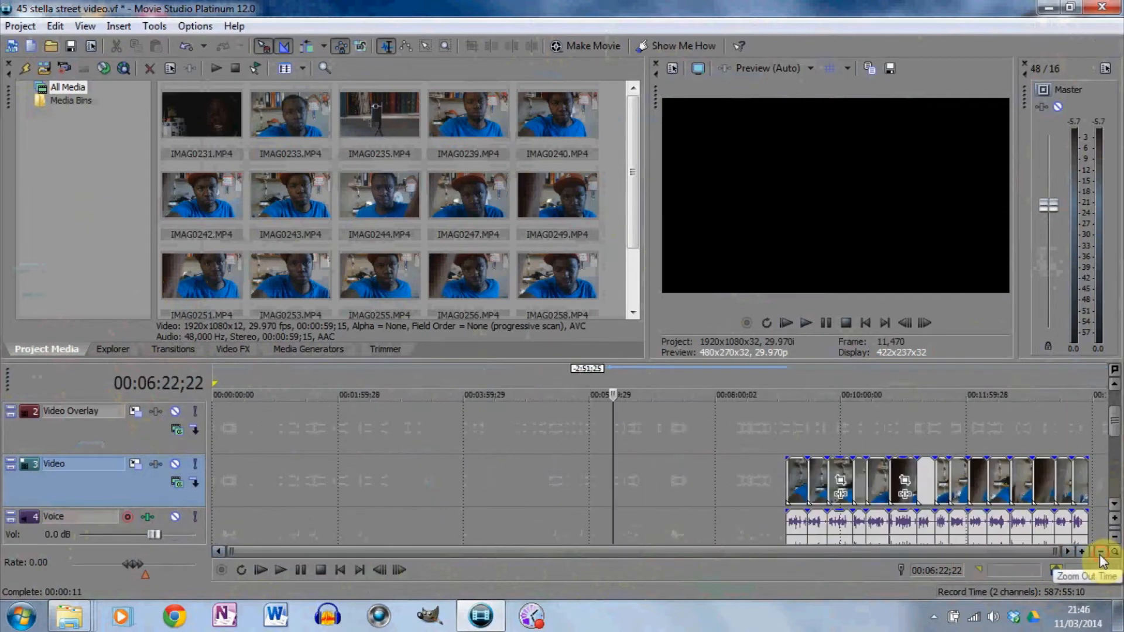
drag(1088, 491, 1044, 490)
click(1093, 479)
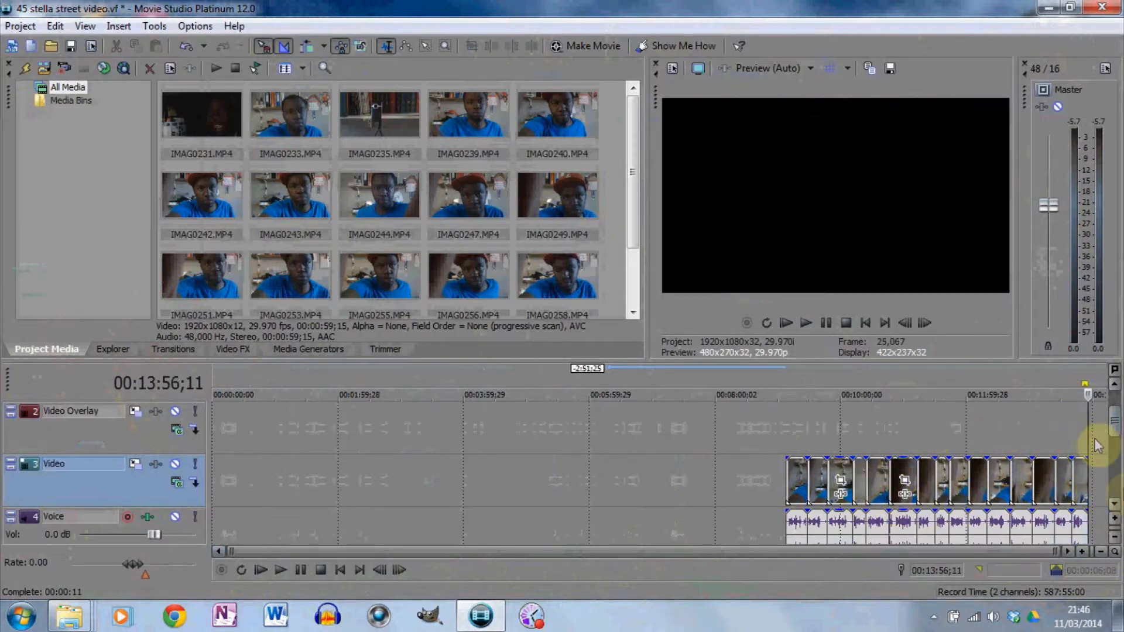
drag(797, 490, 222, 479)
Spread the other clips apart along the Video track with gaps between them and return the cursor to the timeline start.
drag(819, 480, 247, 461)
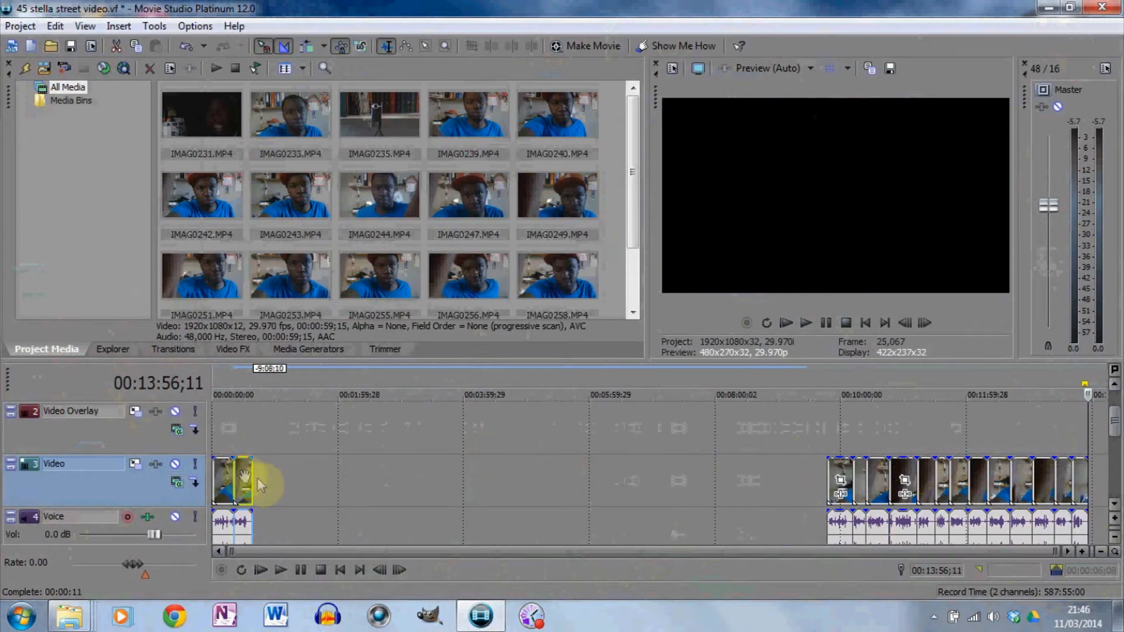
drag(244, 472, 269, 478)
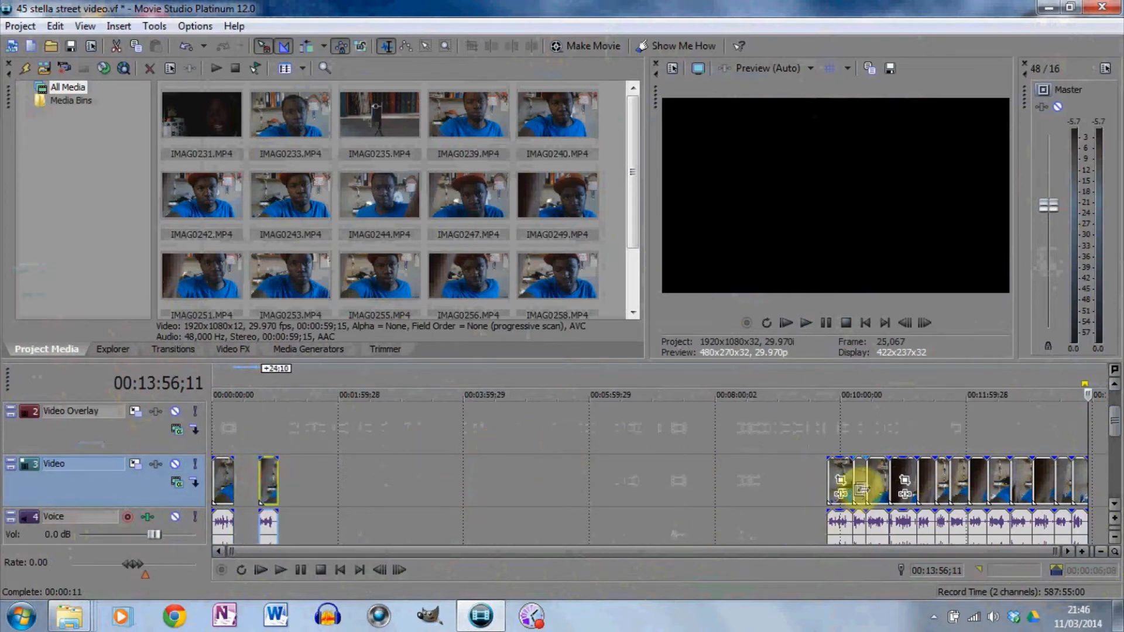
drag(843, 482, 327, 457)
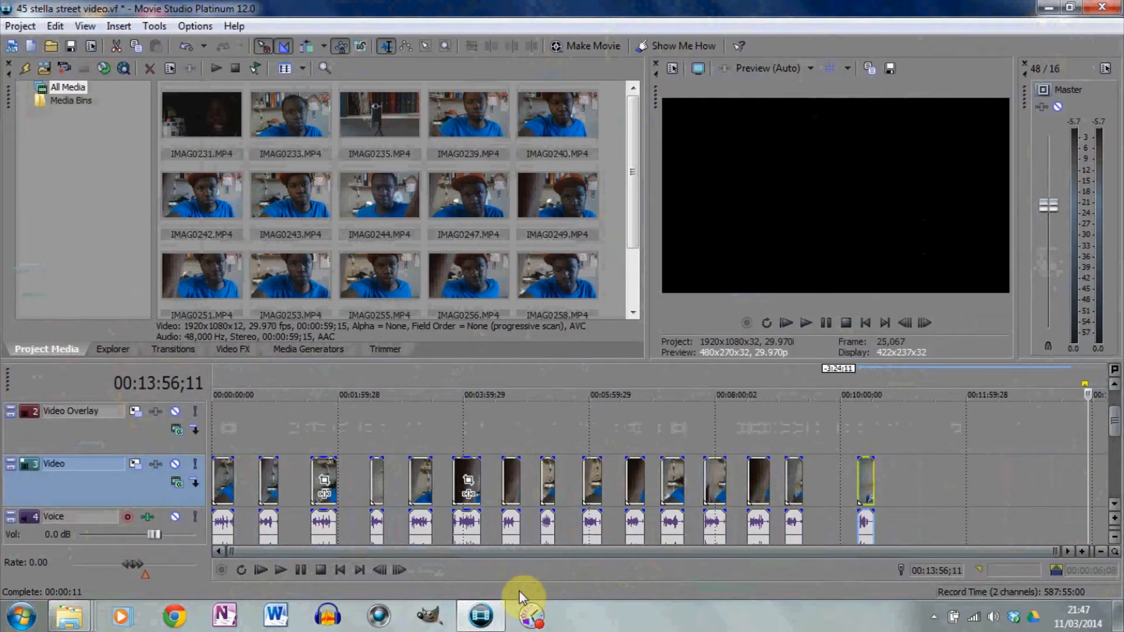
click(340, 571)
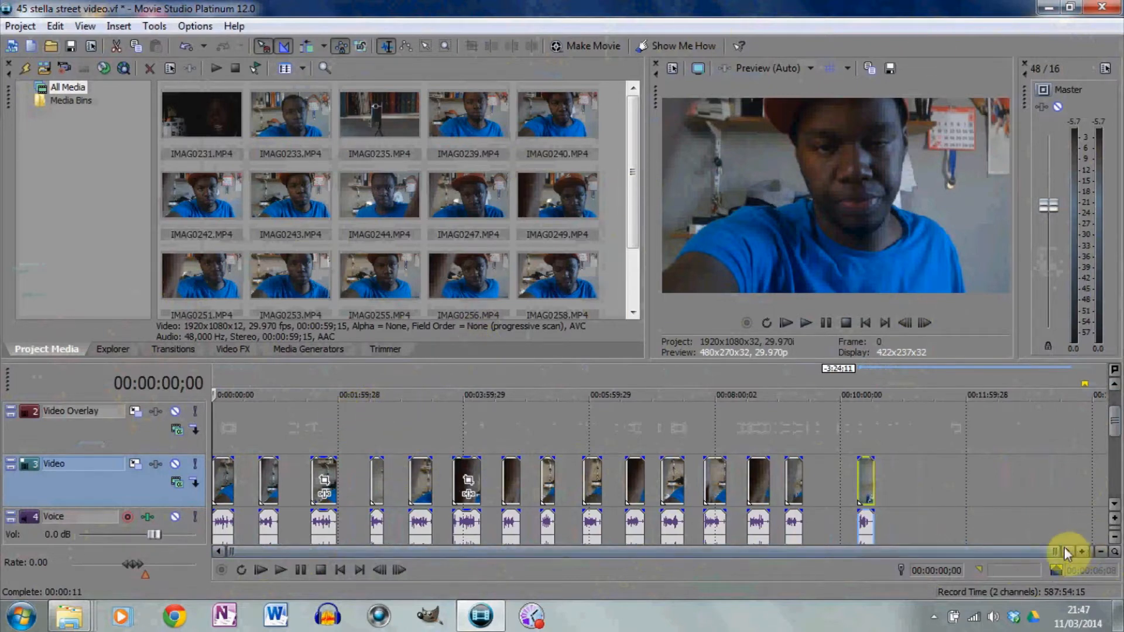
Play the first clip on the Video track up to about 00:00:17 and delete it from the track.
click(1079, 552)
click(1079, 552)
click(1080, 553)
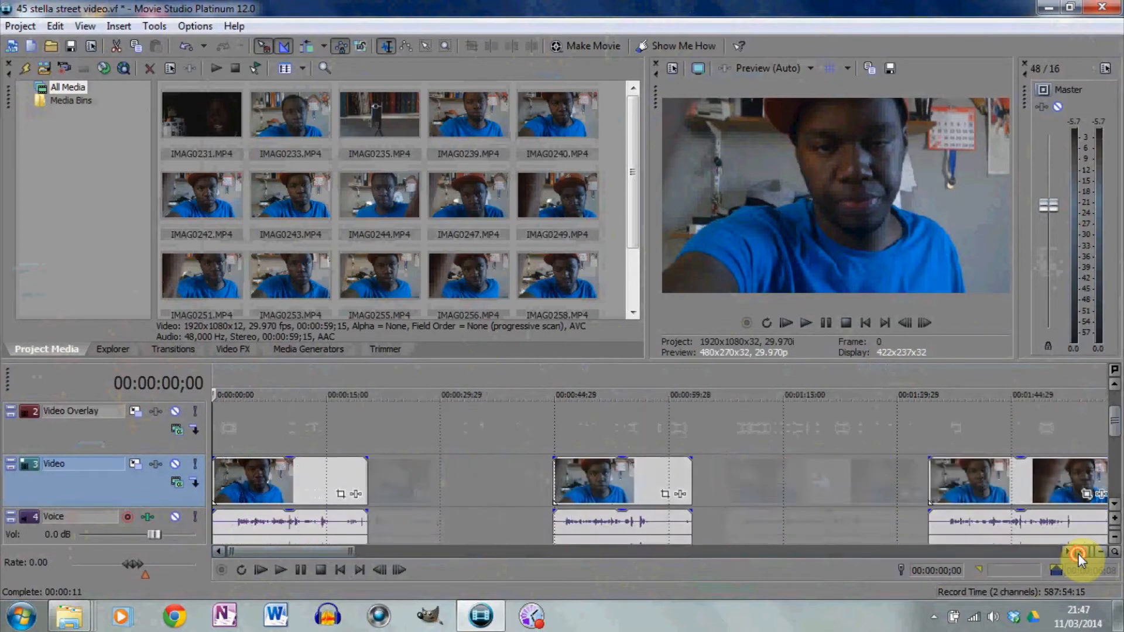
click(1079, 552)
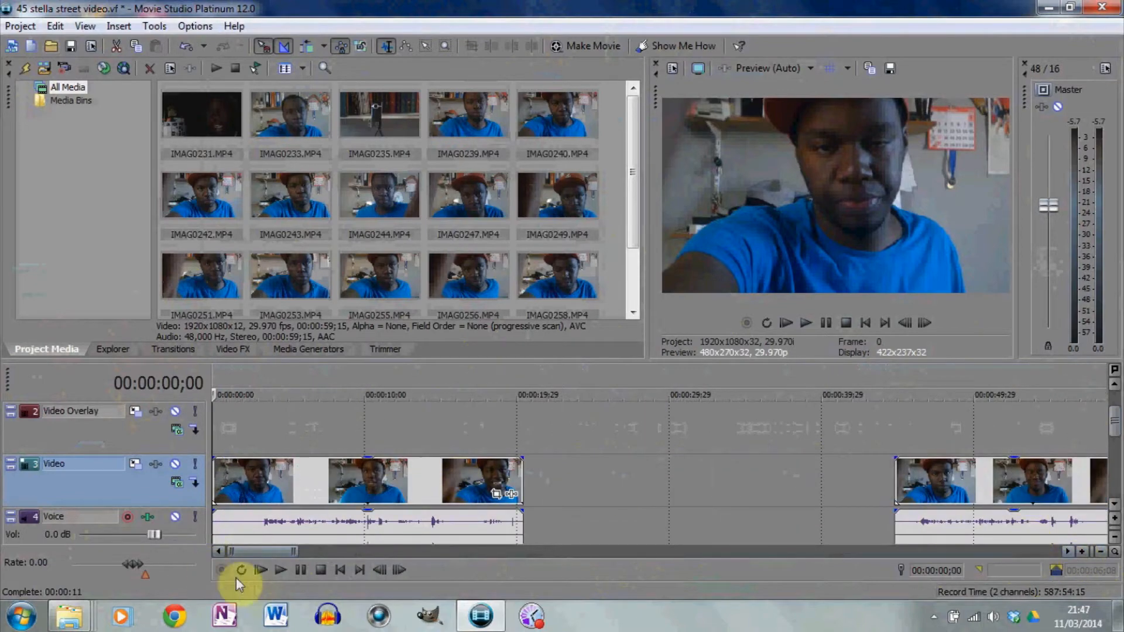
click(281, 570)
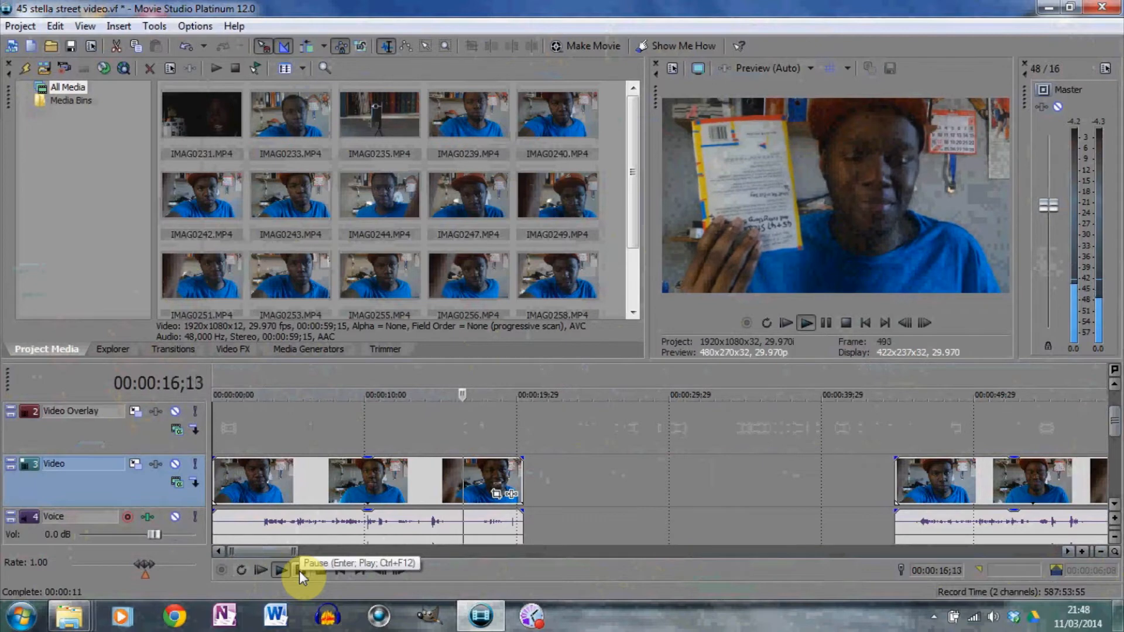
click(300, 571)
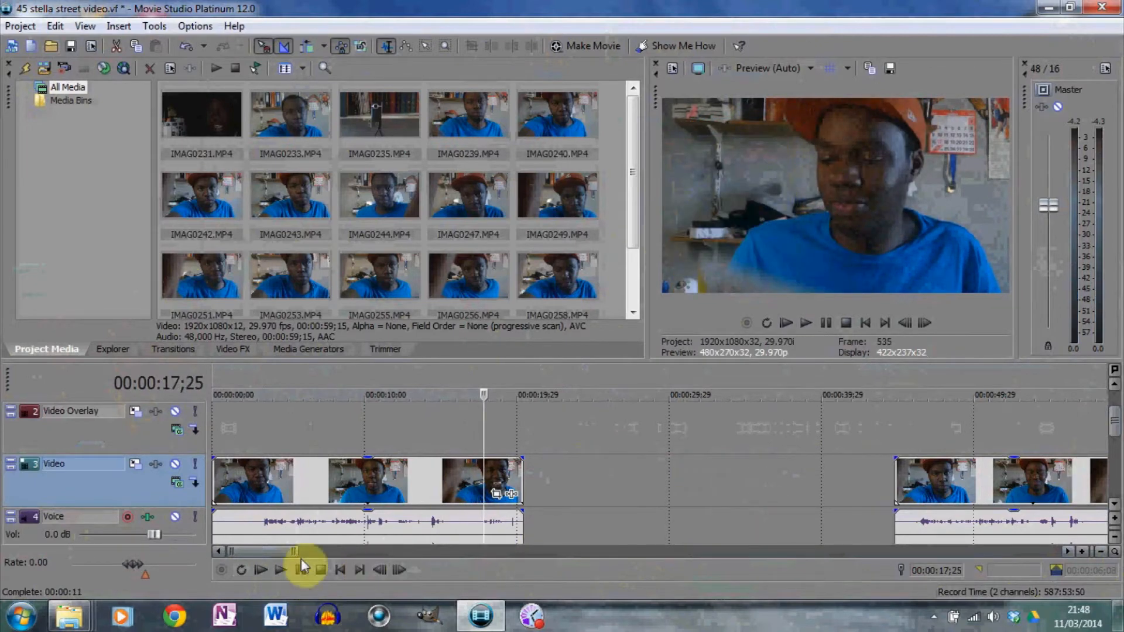
drag(263, 551, 244, 568)
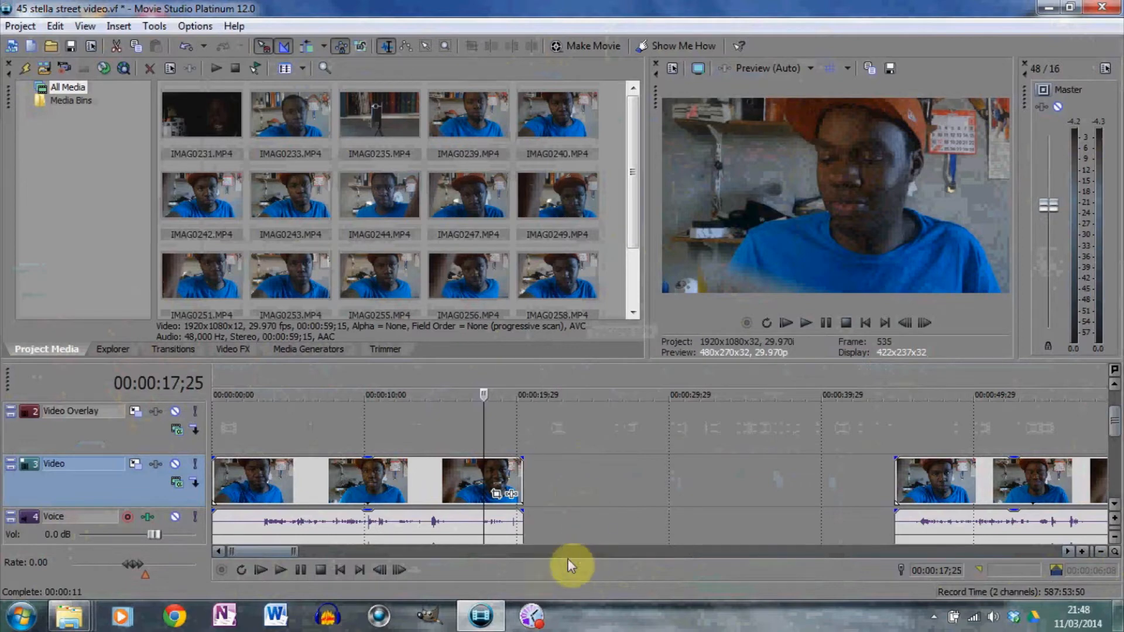
click(313, 483)
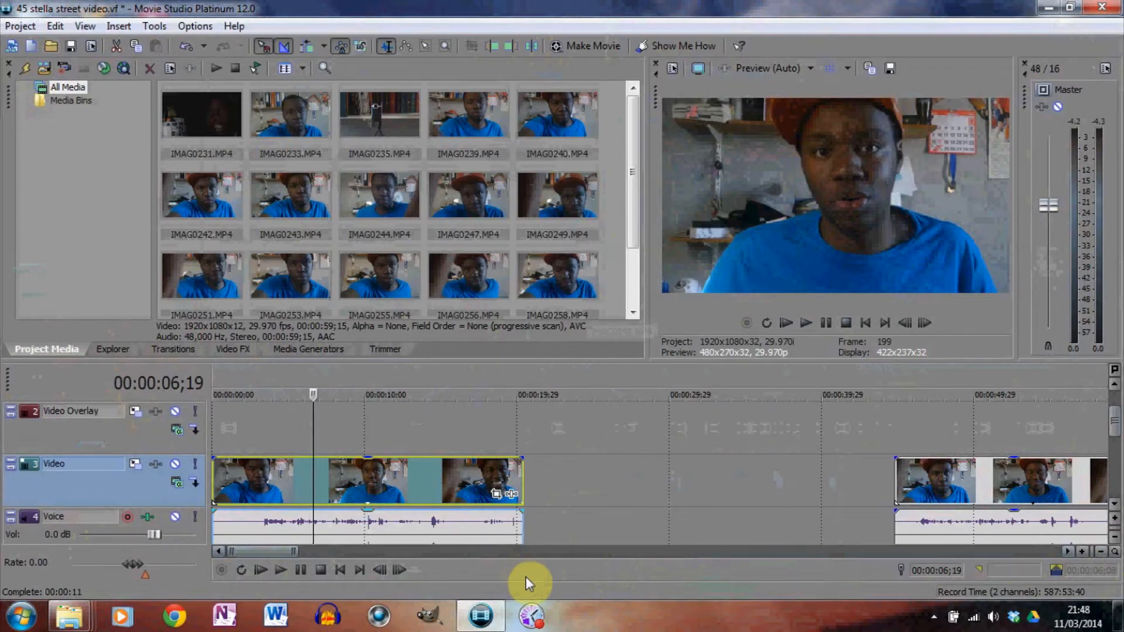
key(Delete)
Move the next clip to the start of the Video track and review it by playing its first 14 seconds or so.
drag(957, 485, 239, 477)
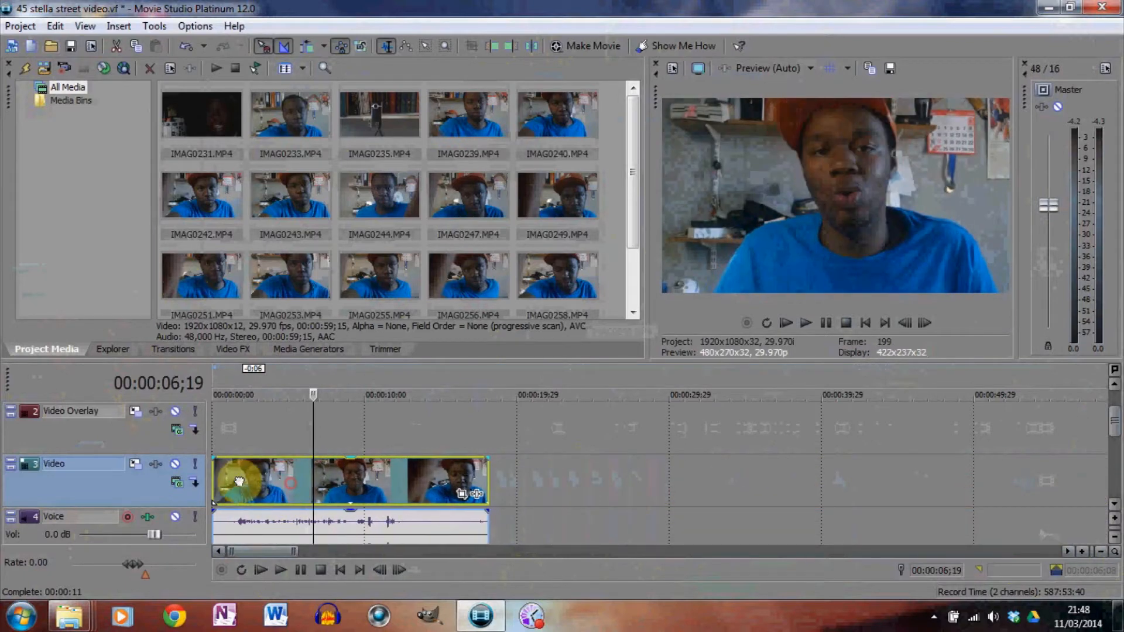
click(256, 572)
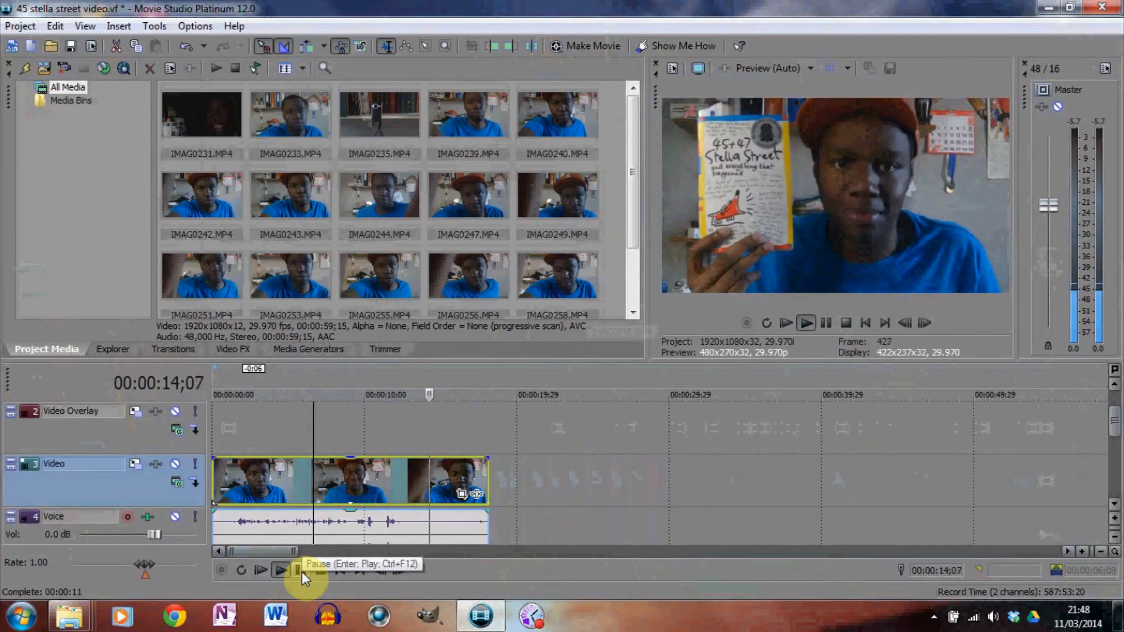
click(300, 571)
click(337, 573)
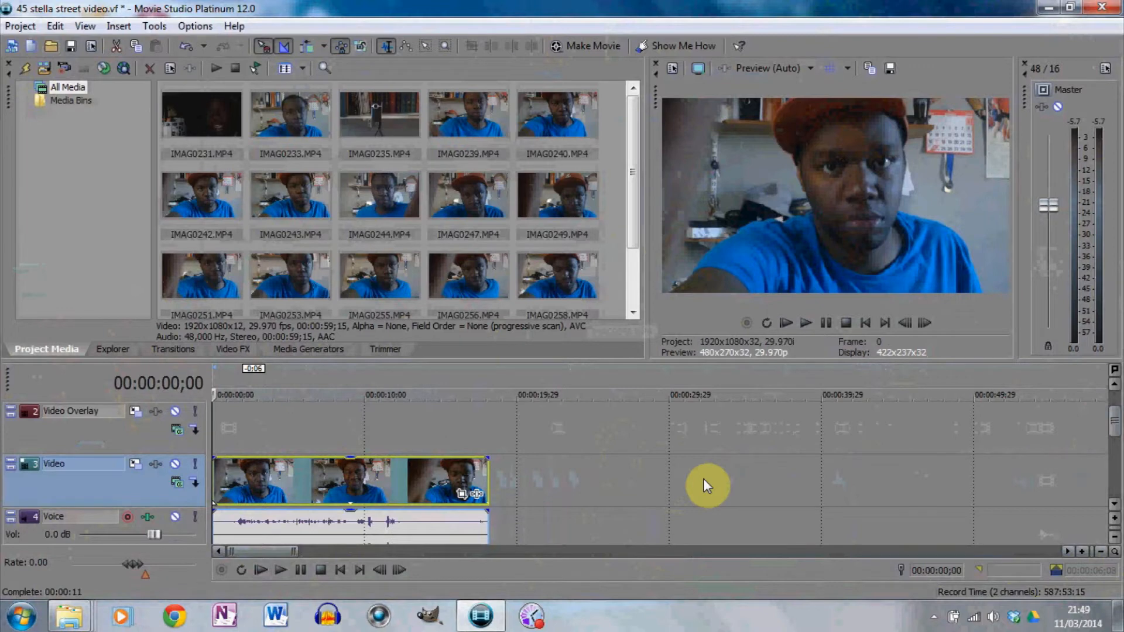
Inspect frames near the end and beginning of the clip and play its opening to find where the speech starts.
click(419, 522)
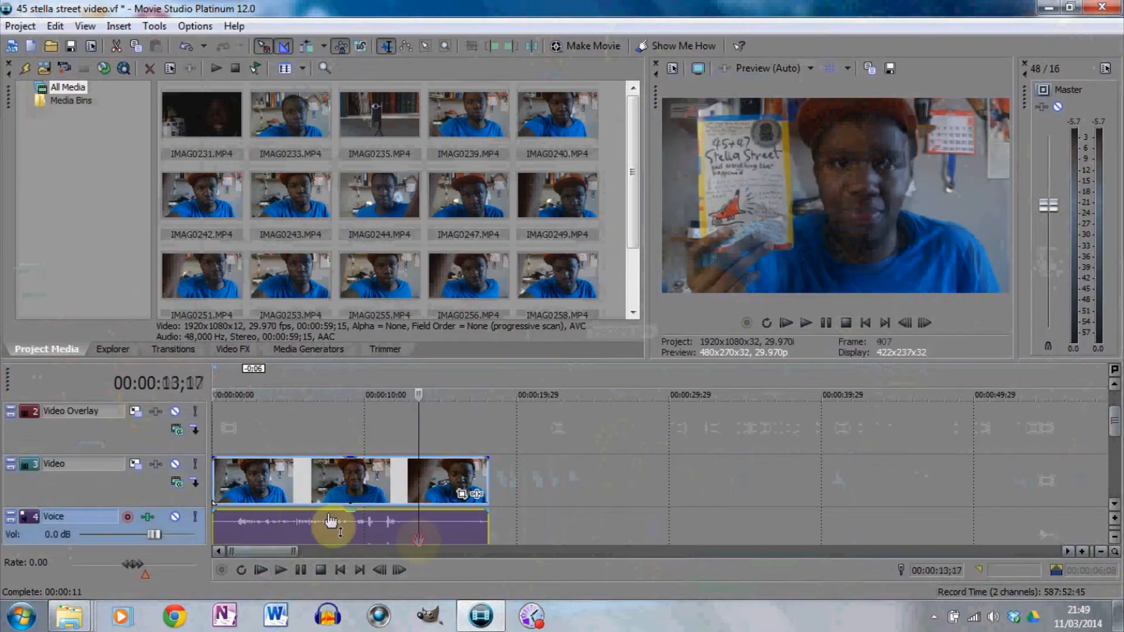
click(241, 485)
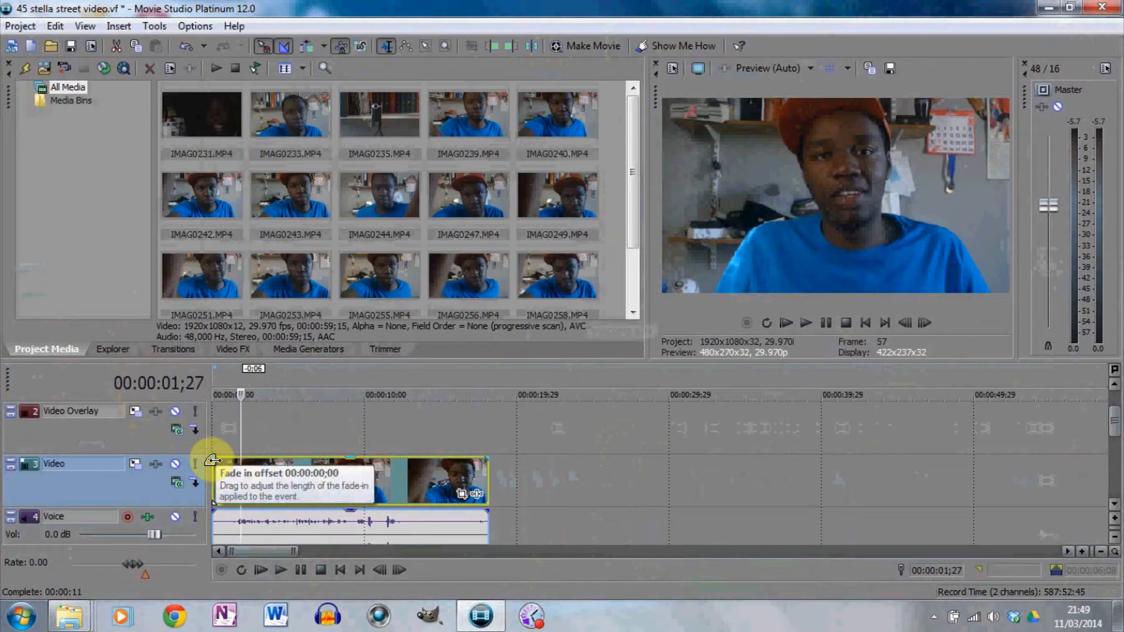
click(212, 460)
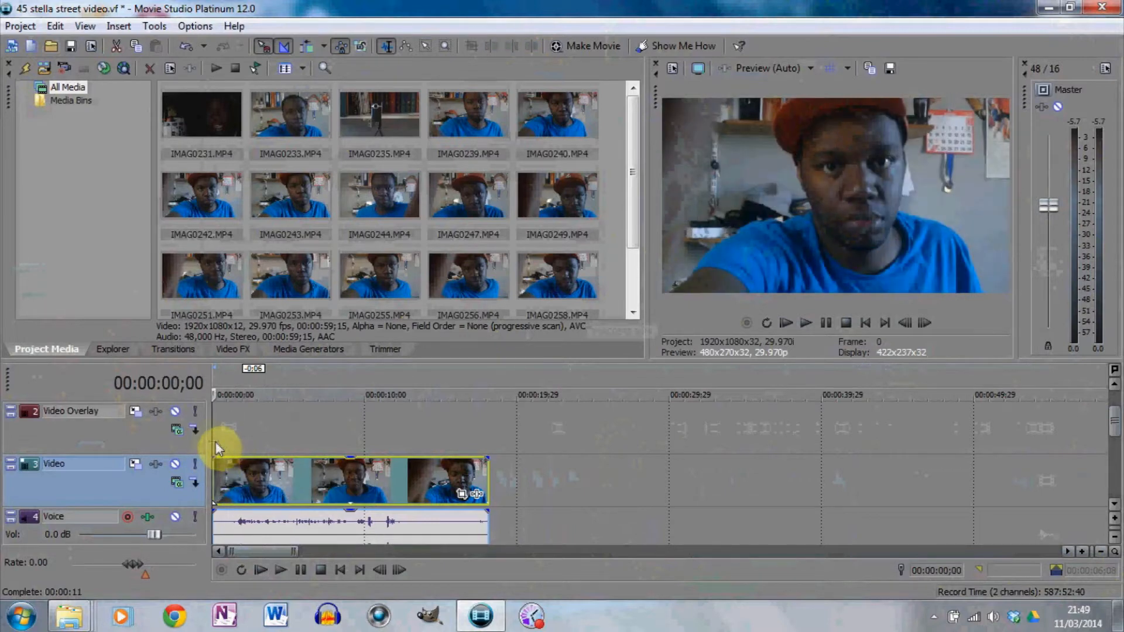
mouse_move(212, 441)
mouse_down()
mouse_move(251, 439)
mouse_move(209, 436)
mouse_up()
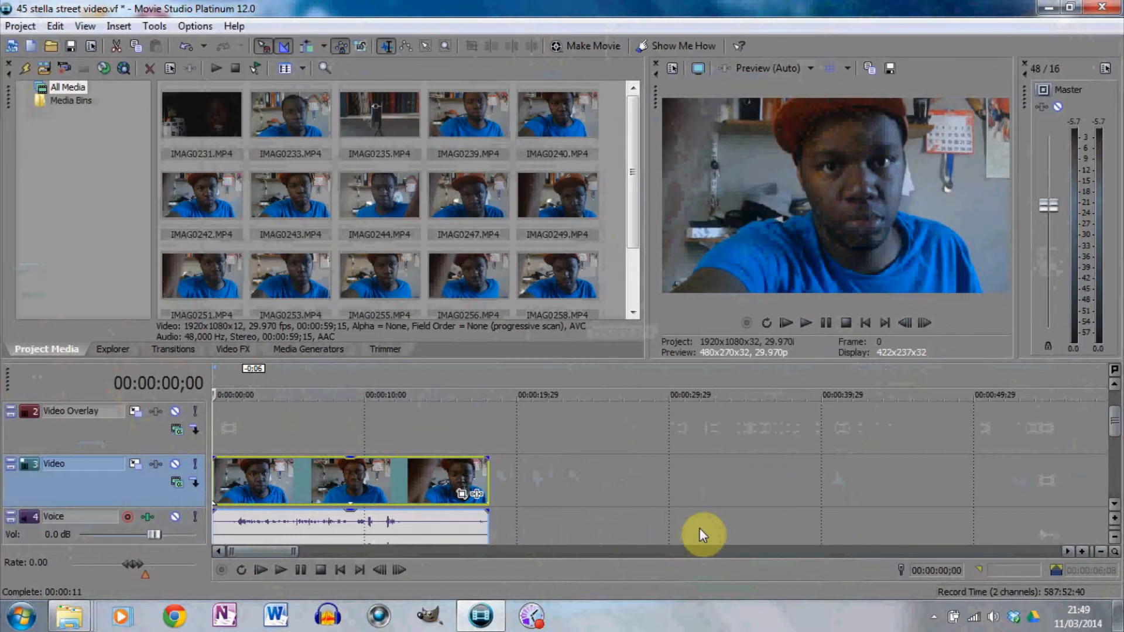
click(279, 570)
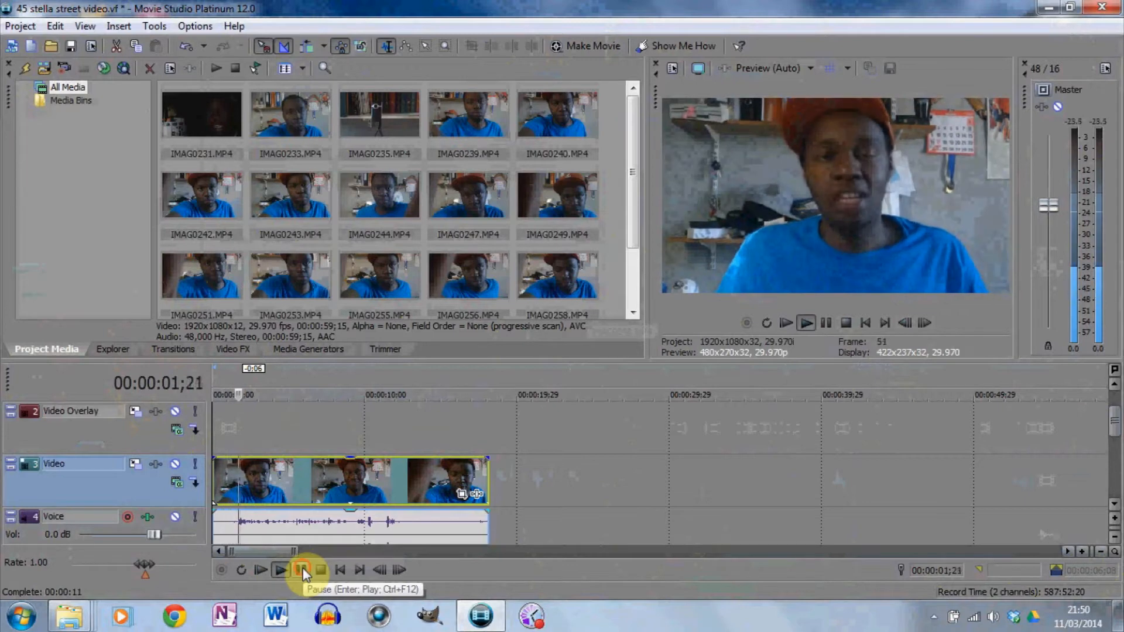
click(301, 571)
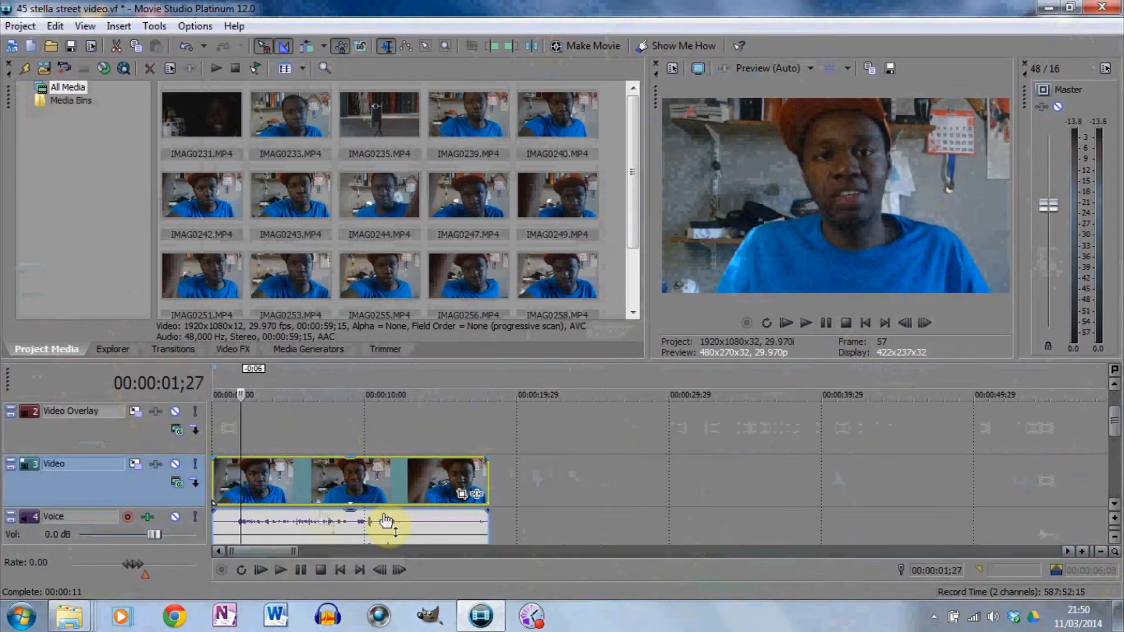
click(340, 571)
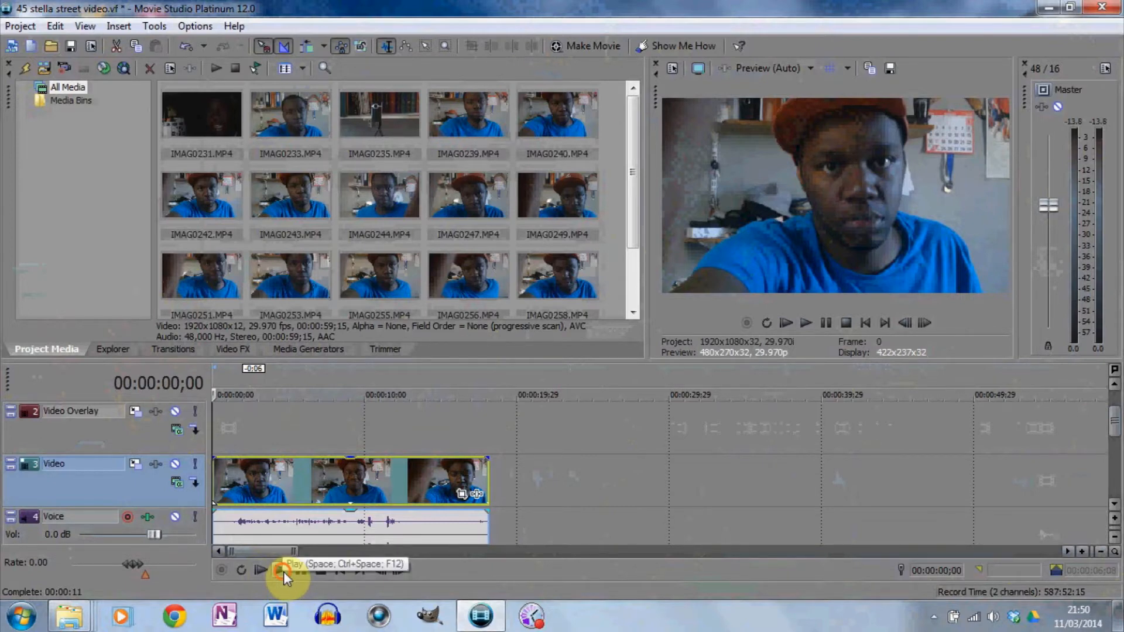
Play the clip's opening up to the start of the speech and split the clip at 00:00:01;24.
click(283, 571)
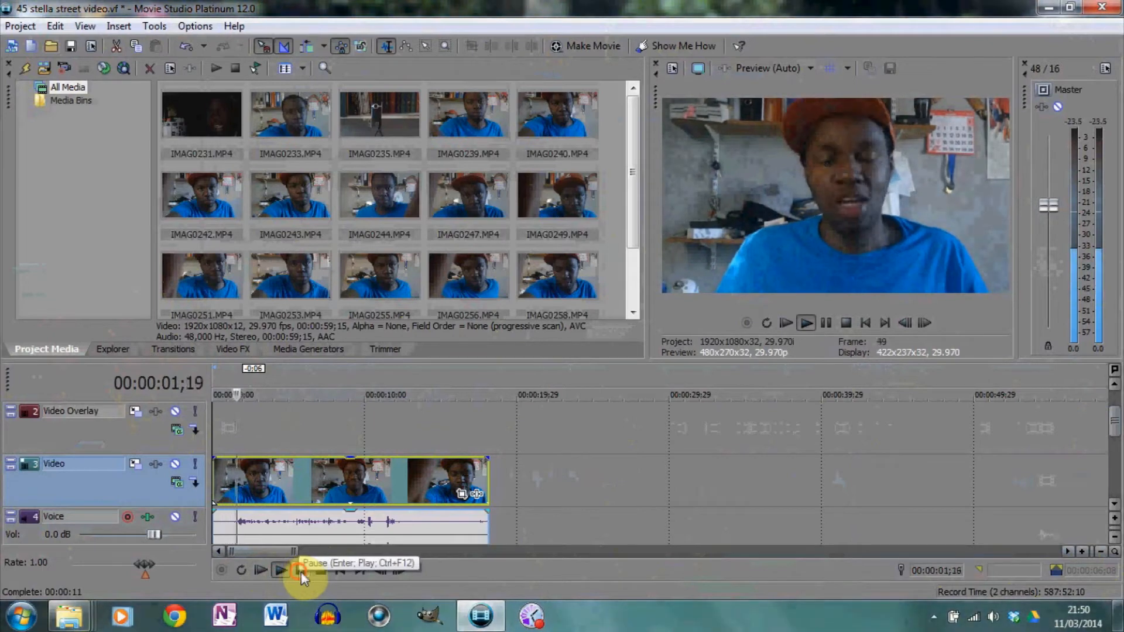
click(301, 570)
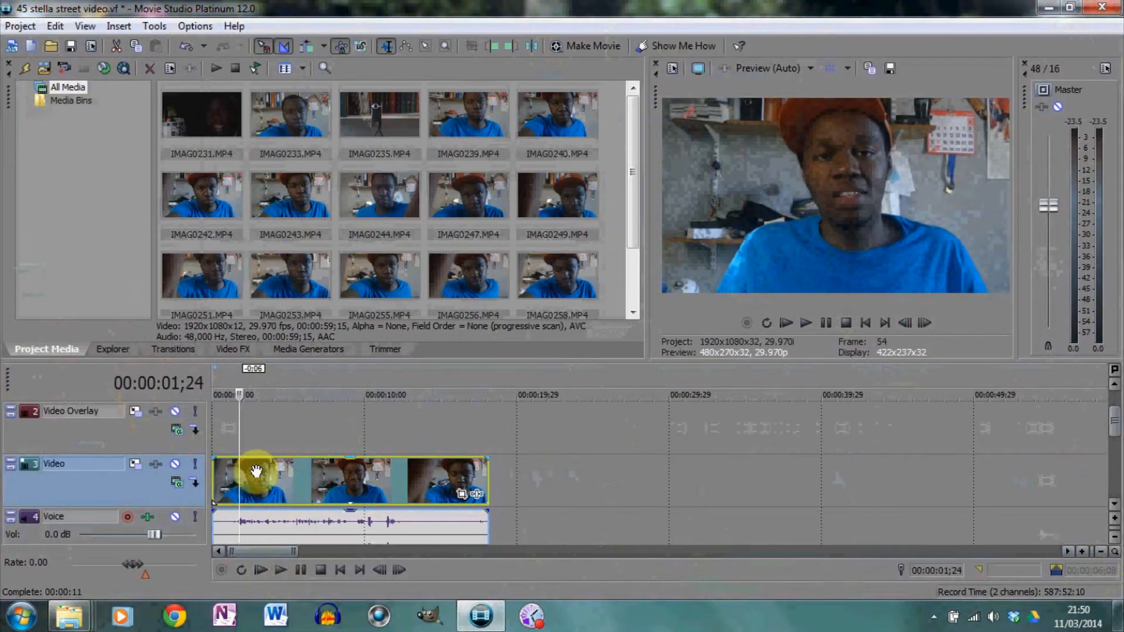
drag(241, 479, 223, 479)
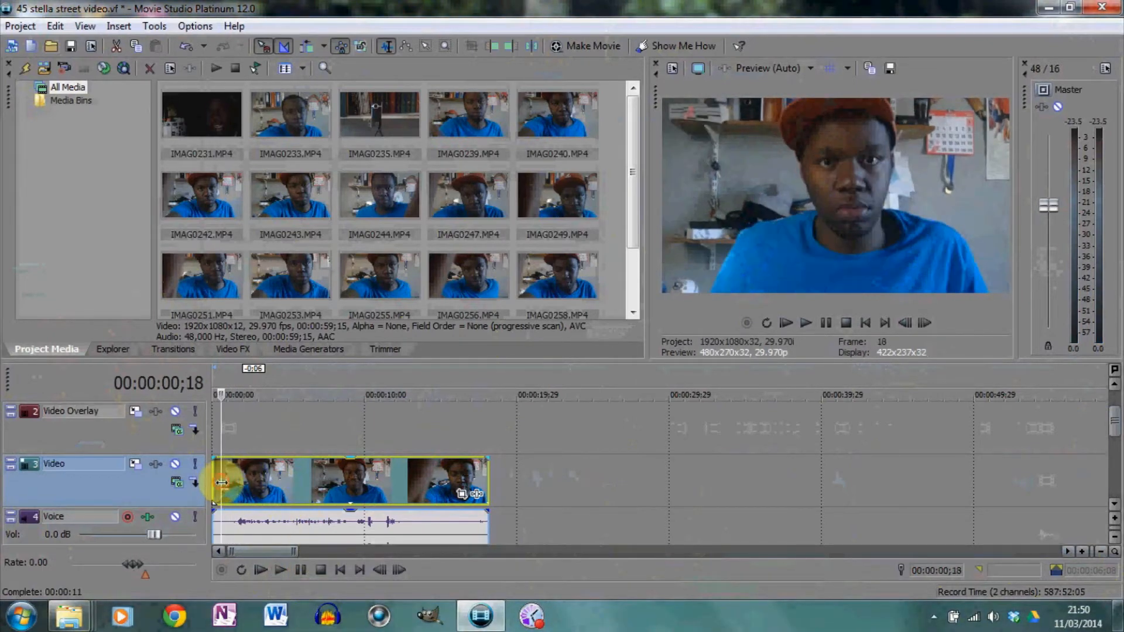
click(278, 571)
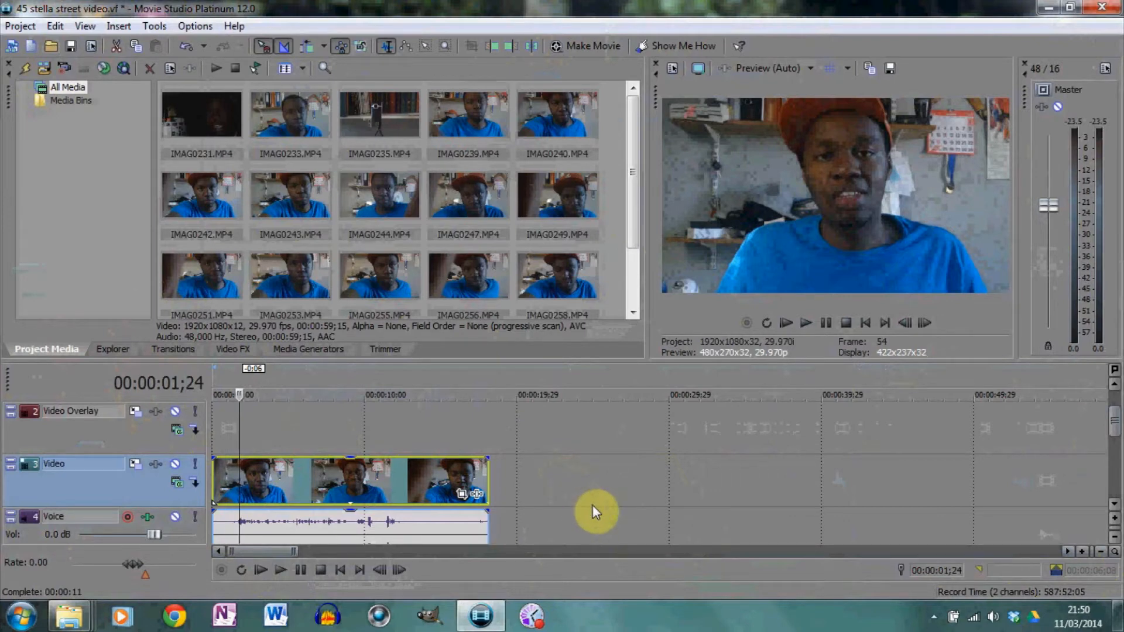
key(s)
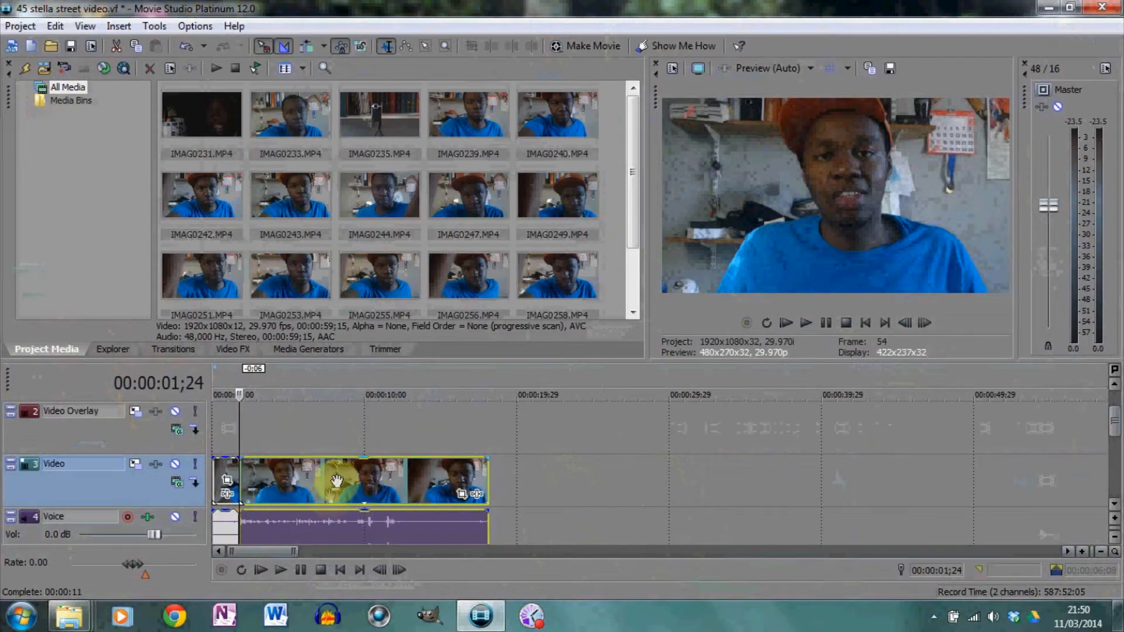
Delete the short opening piece cut from the clip and move the remaining part to the start of the Video track.
click(224, 471)
drag(276, 475, 399, 485)
click(234, 471)
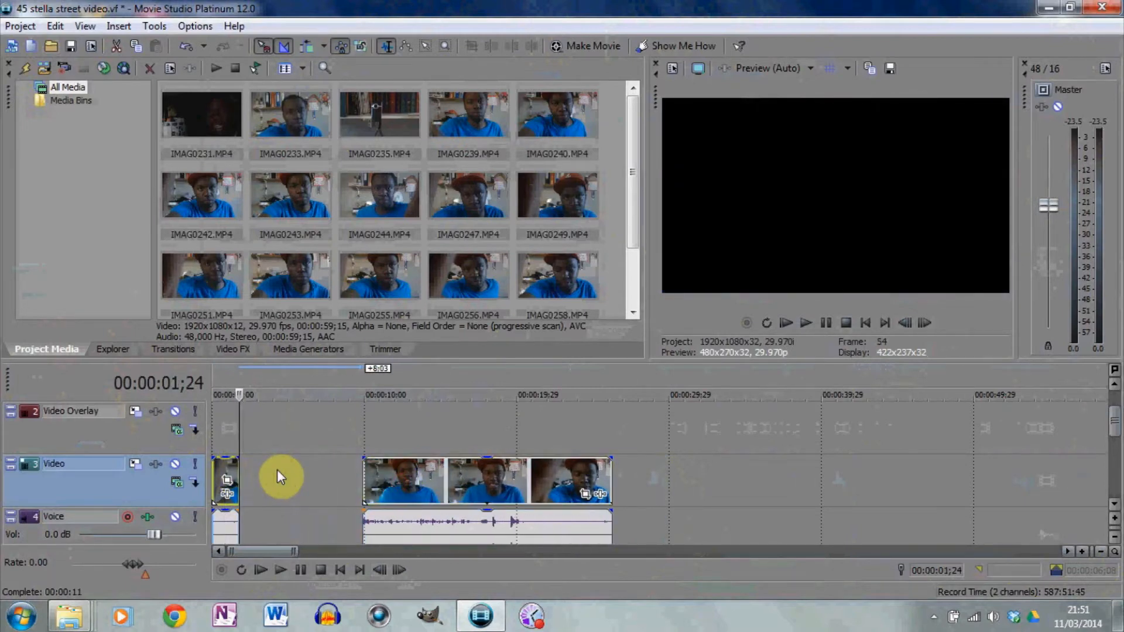
key(Delete)
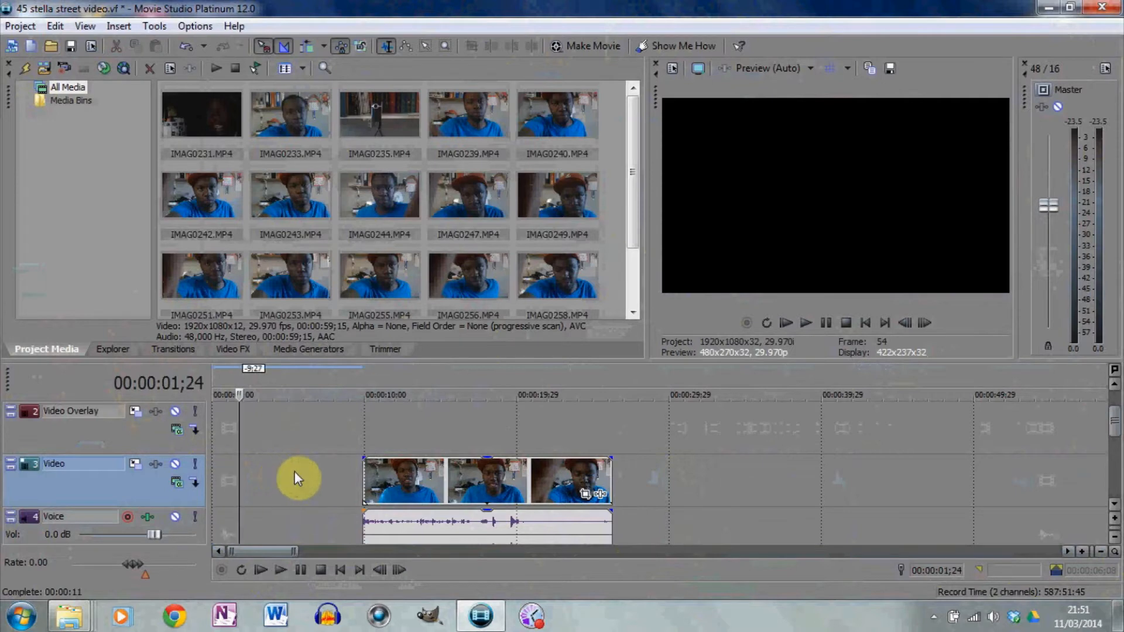
drag(427, 484, 251, 476)
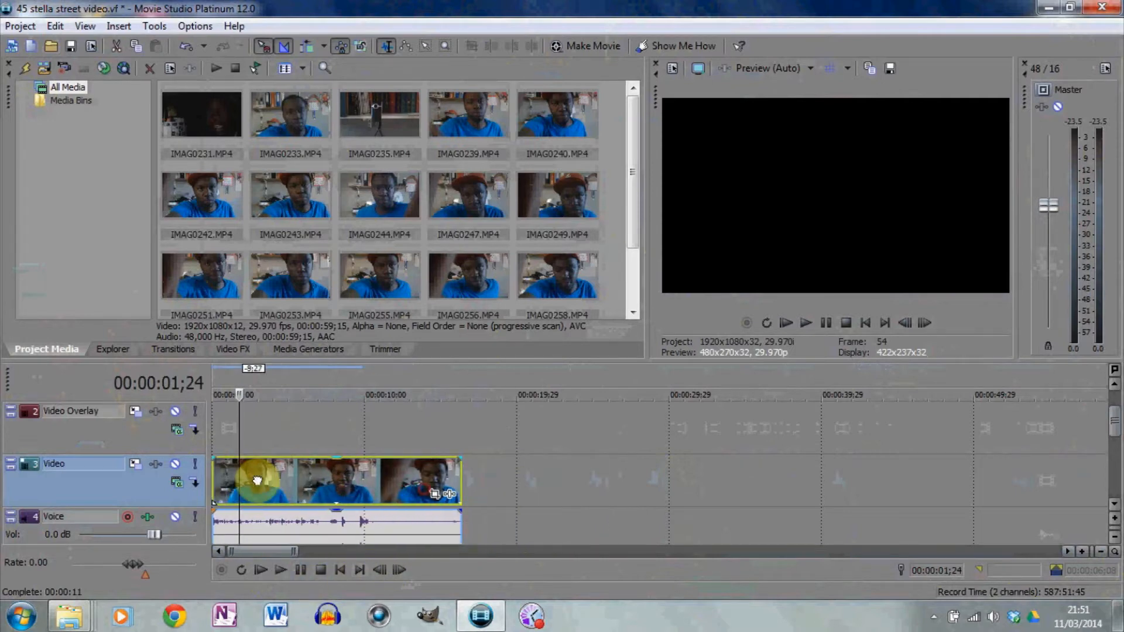
Play the first two to three seconds of the trimmed clip twice to check how it starts.
click(340, 571)
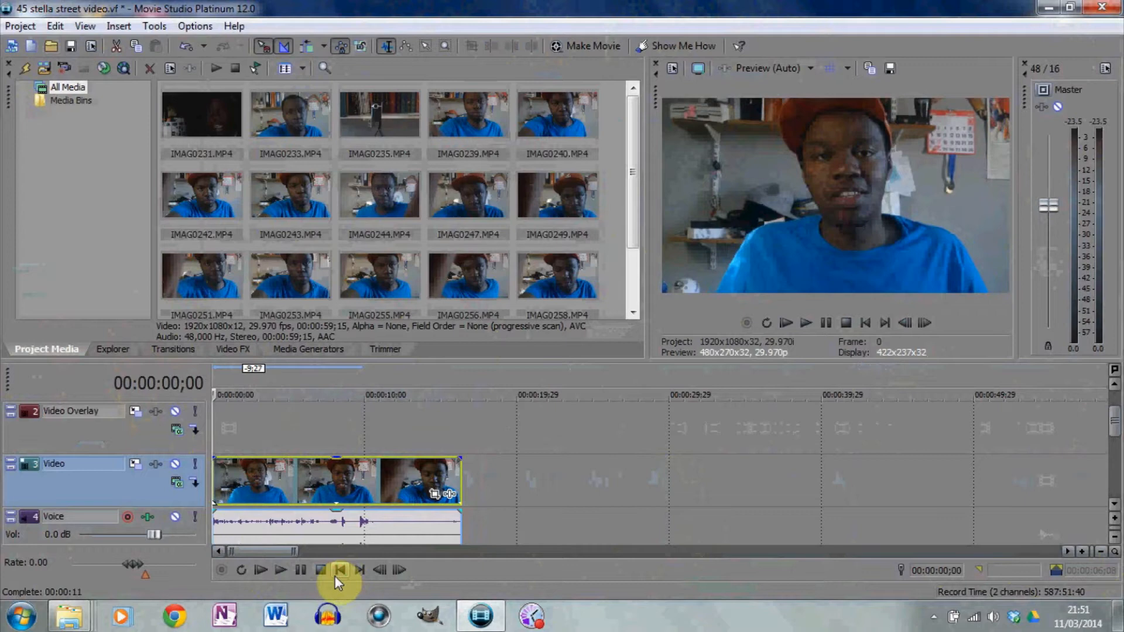
click(262, 572)
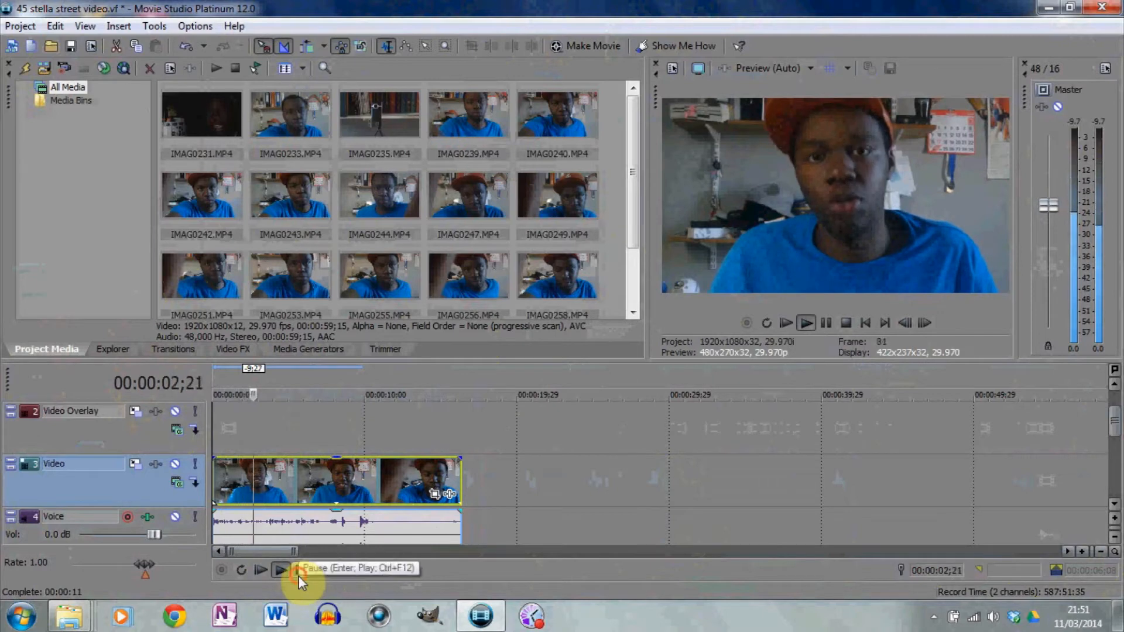
click(299, 576)
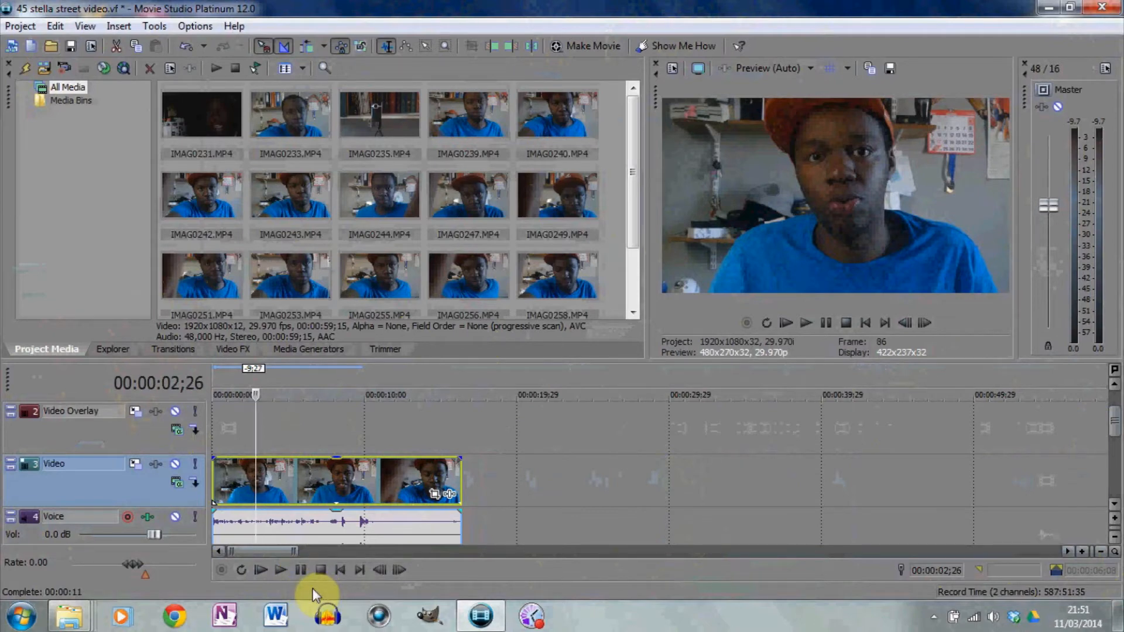
click(268, 573)
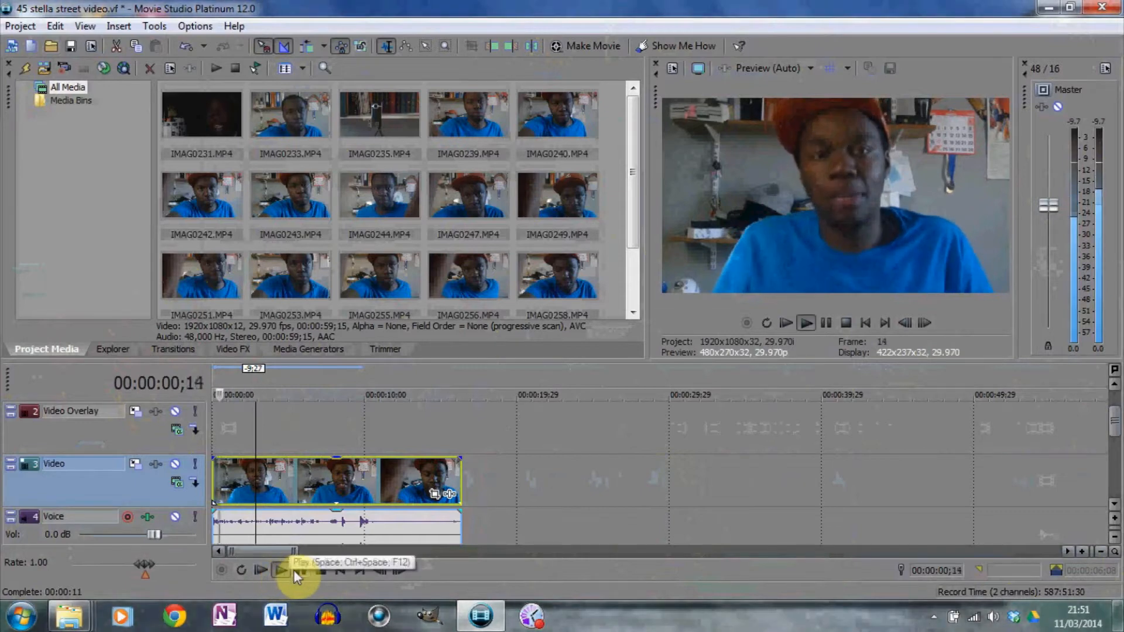
click(300, 571)
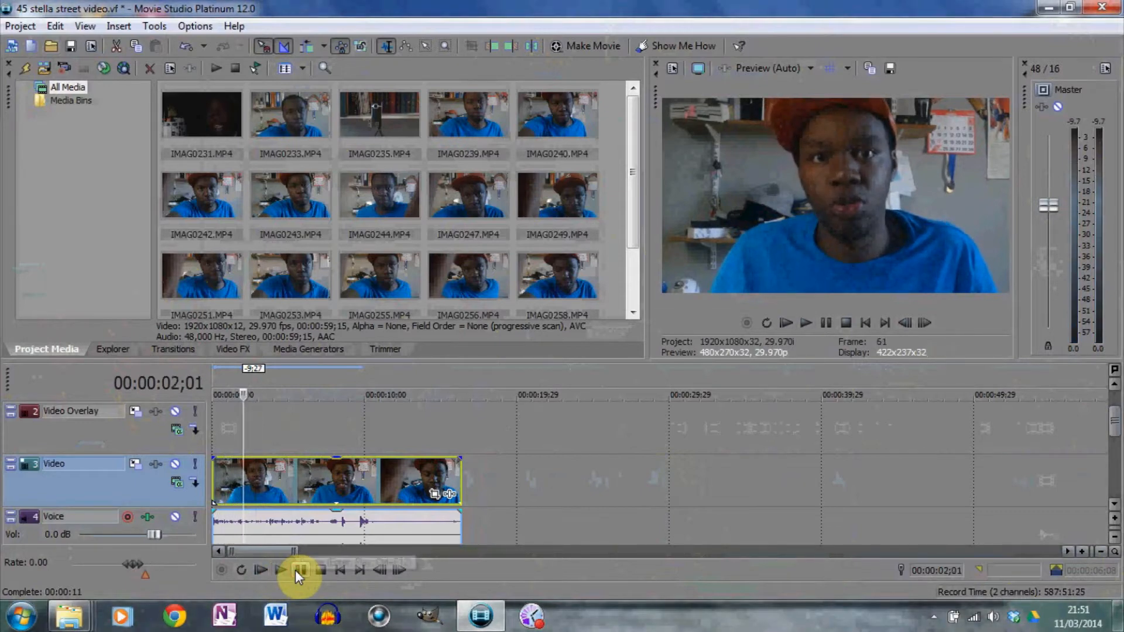
Find where the book is held up in the trimmed clip and park the cursor at 00:00:11;04.
click(356, 445)
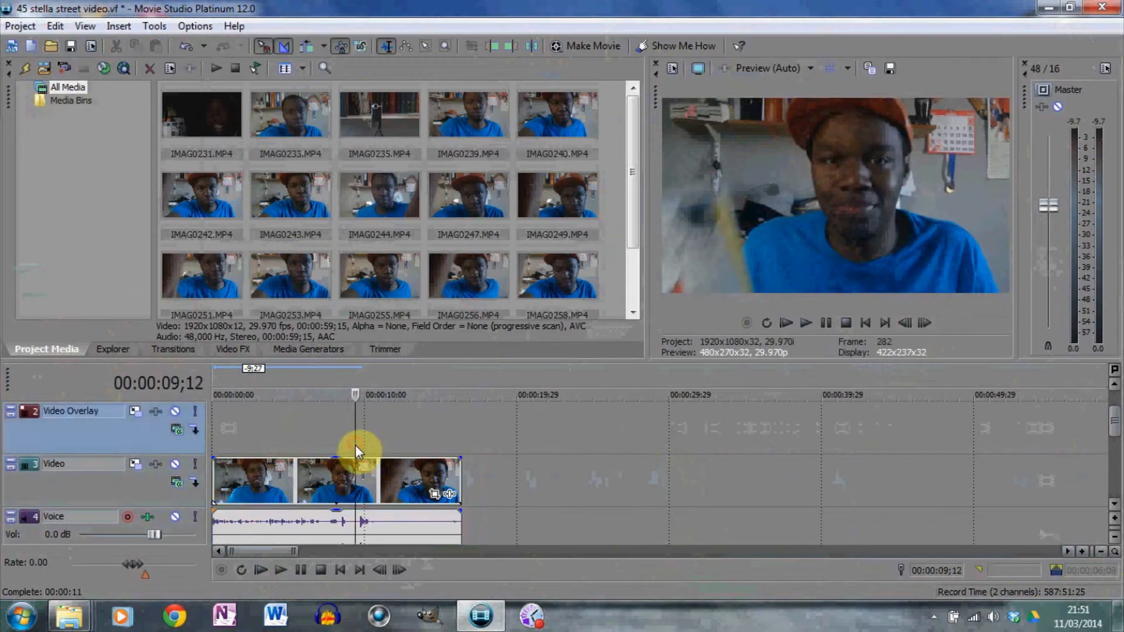
click(379, 481)
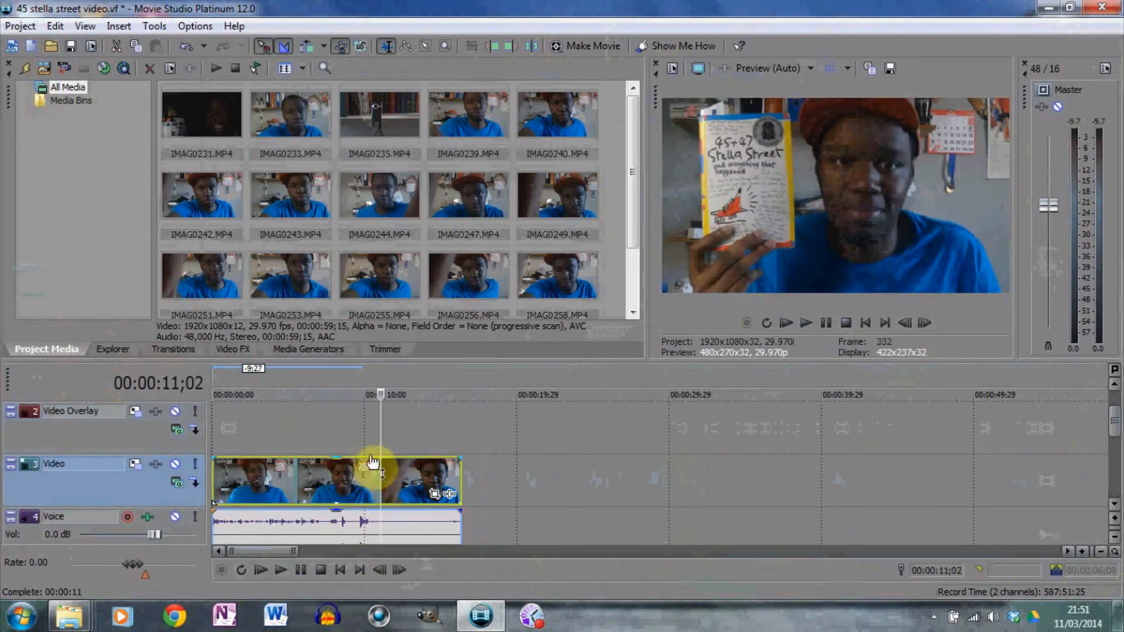
click(344, 446)
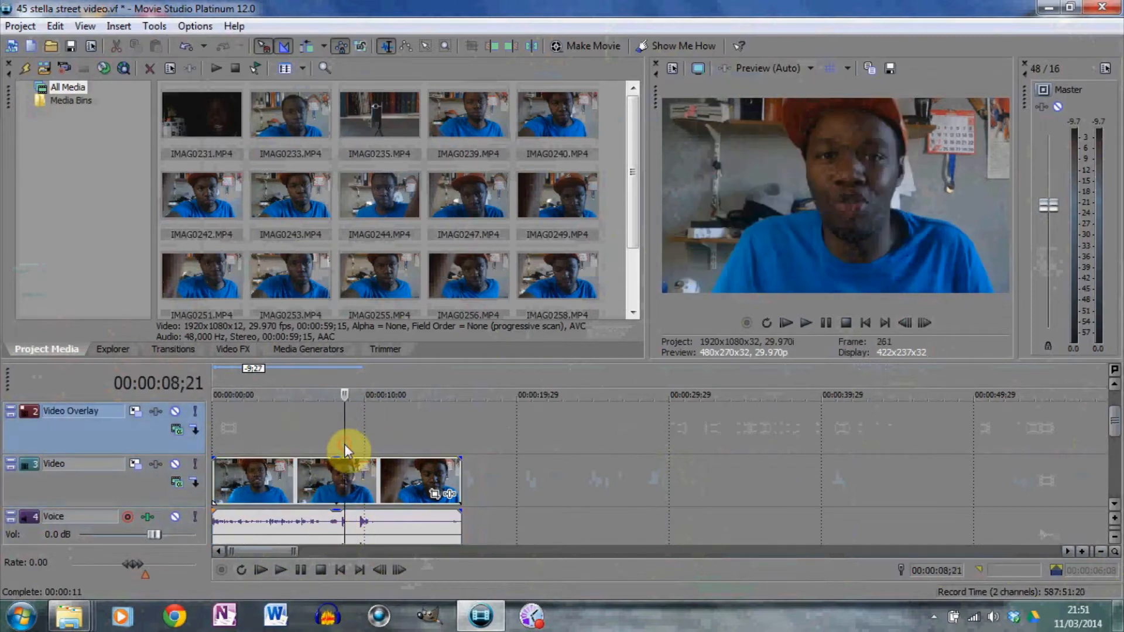
click(328, 478)
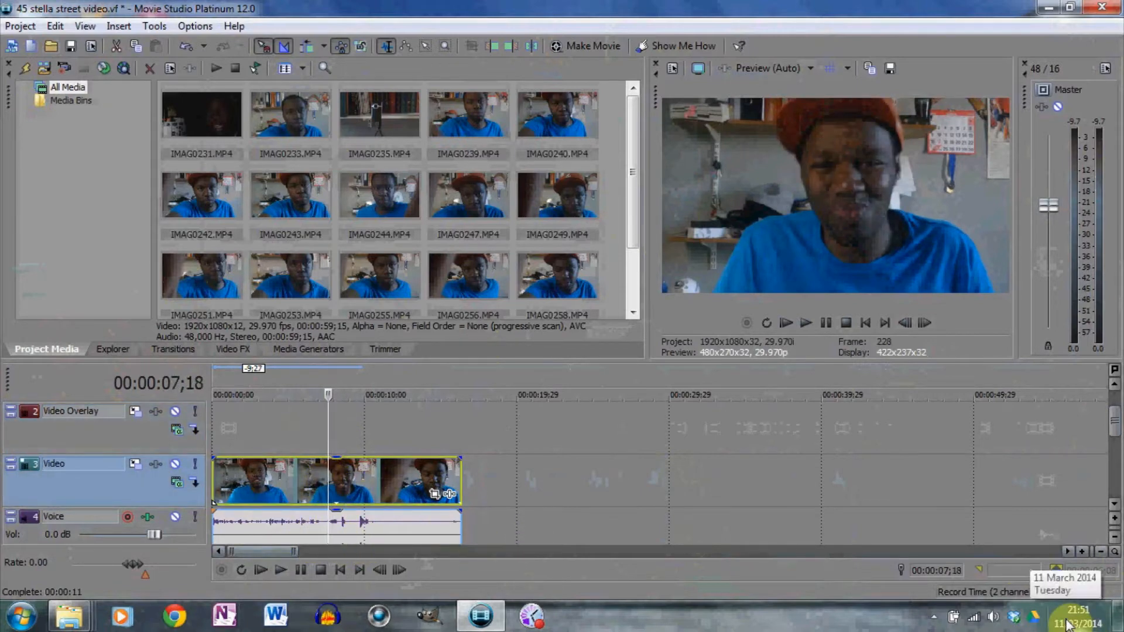
click(284, 572)
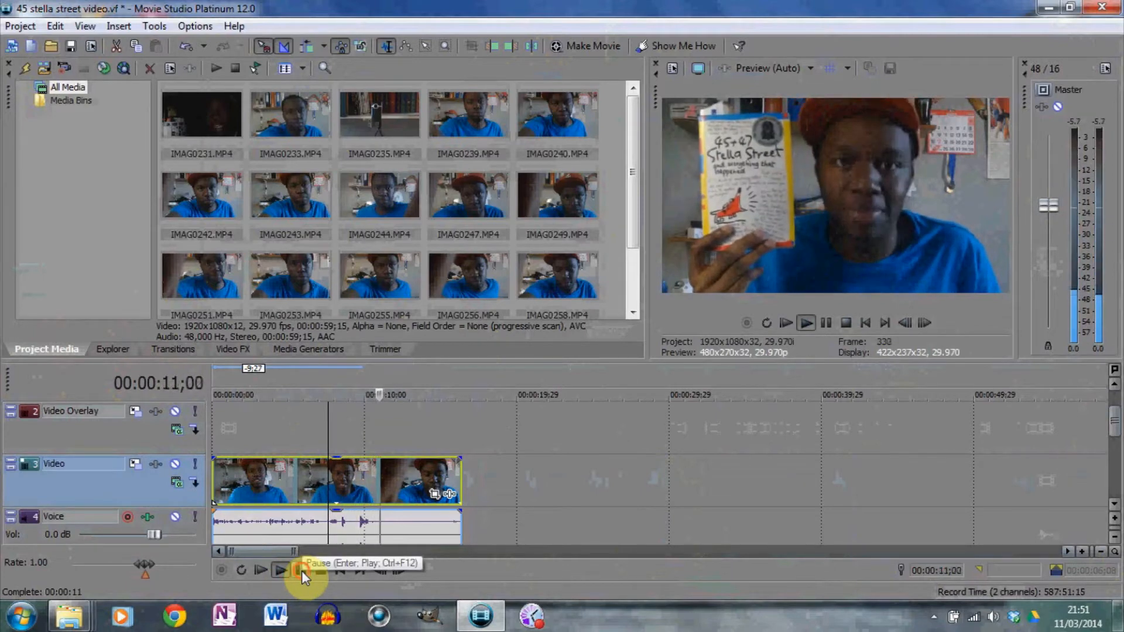
click(301, 571)
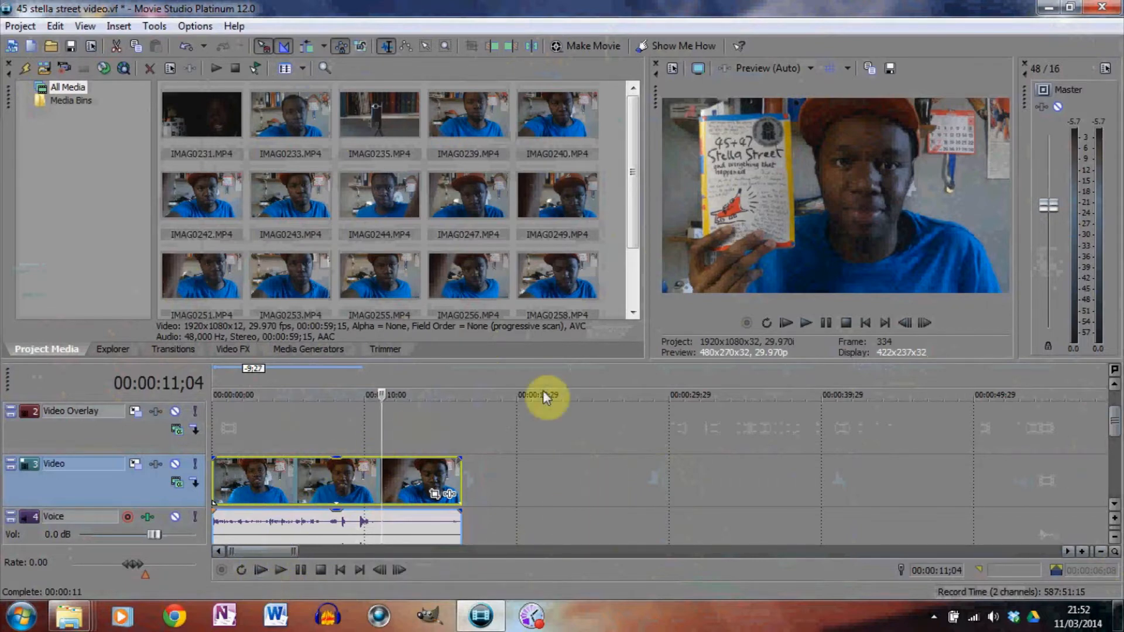
Split the clip at 00:00:11;04, delete the part after the split, and return the cursor to the project start.
key(s)
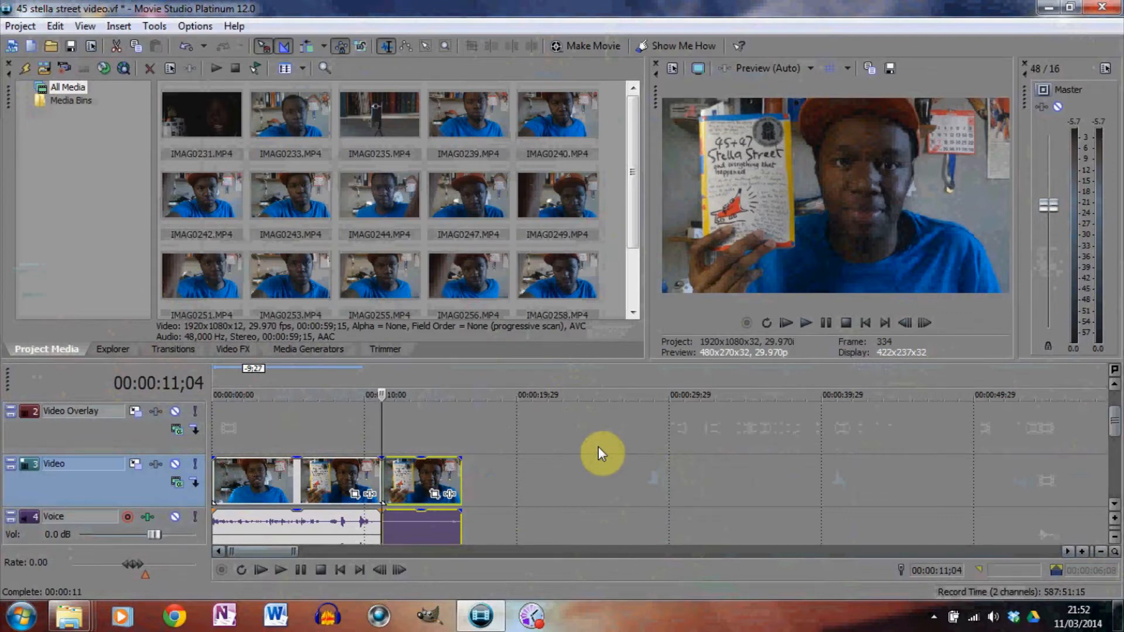
key(Delete)
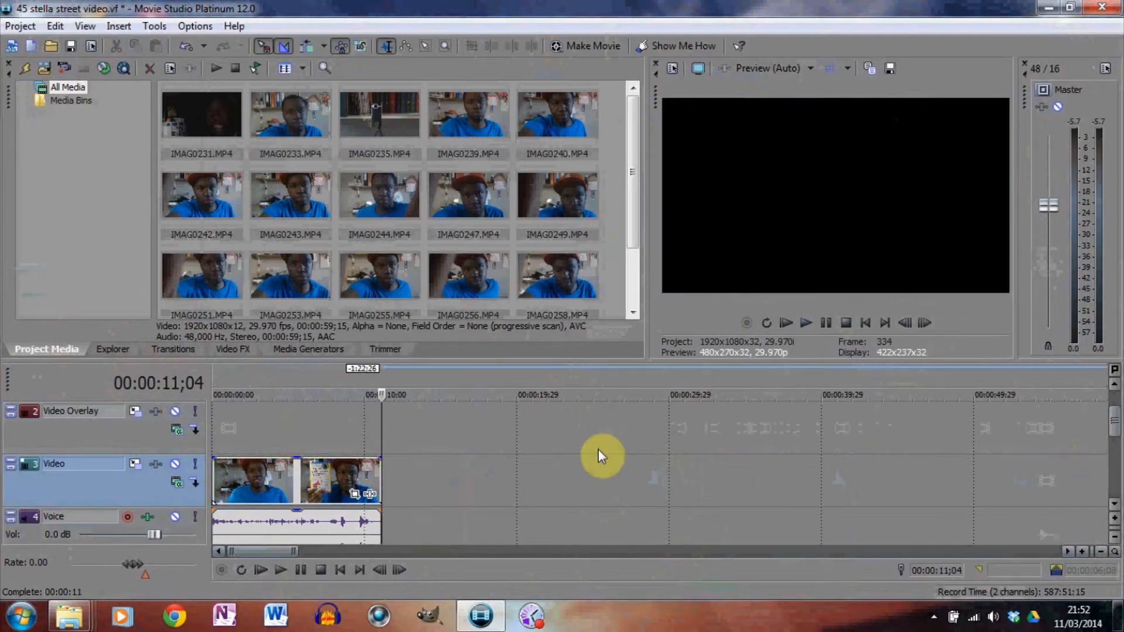
click(263, 572)
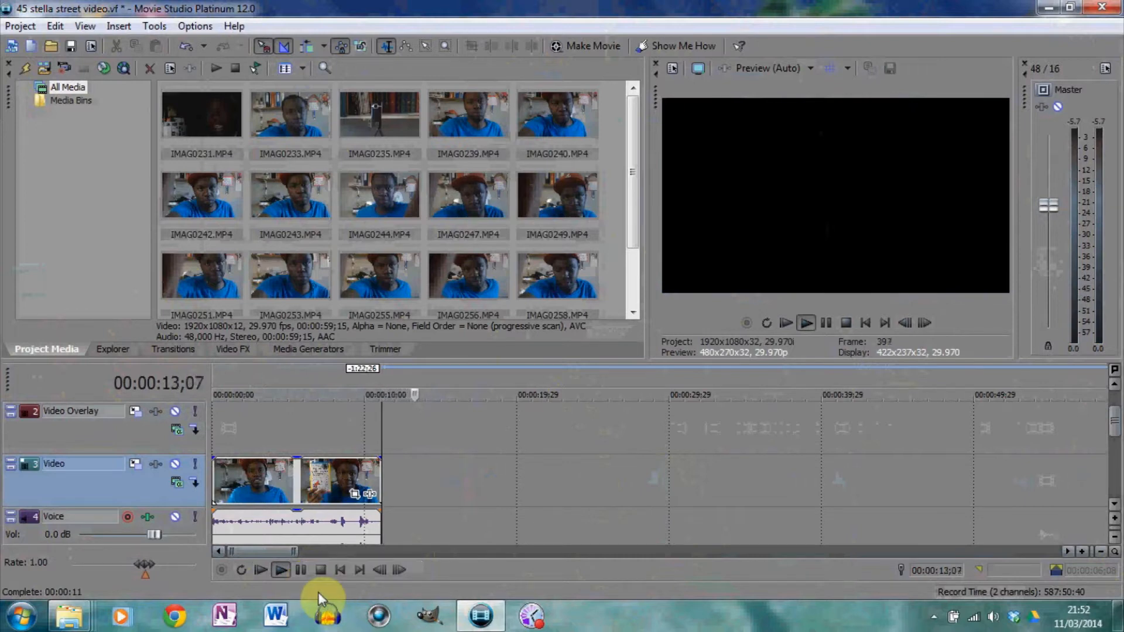
click(325, 568)
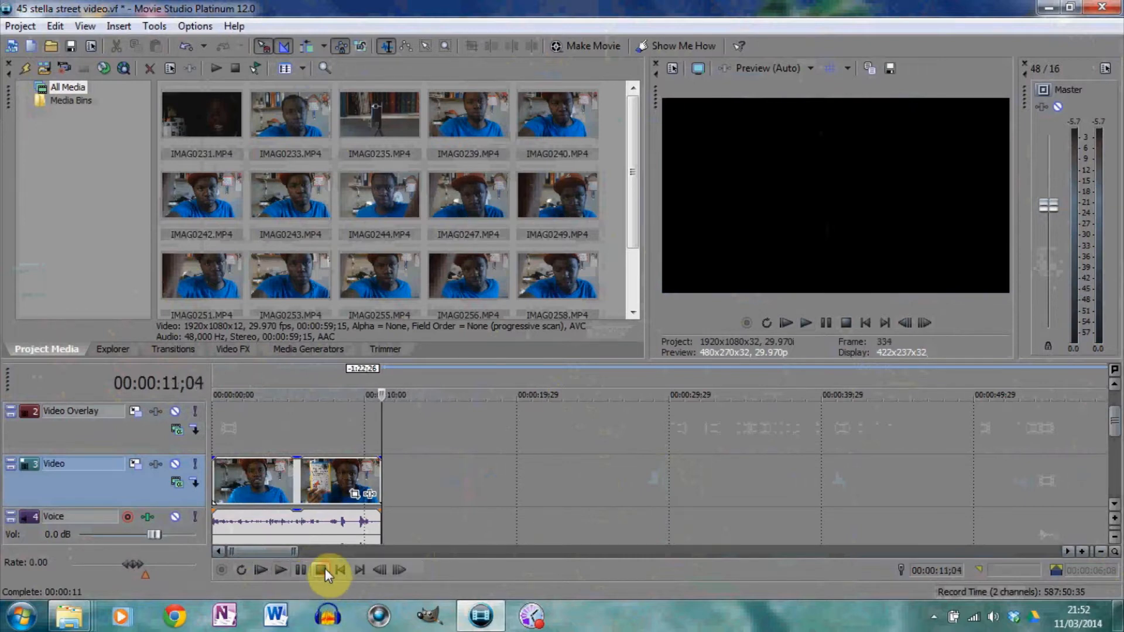
click(337, 570)
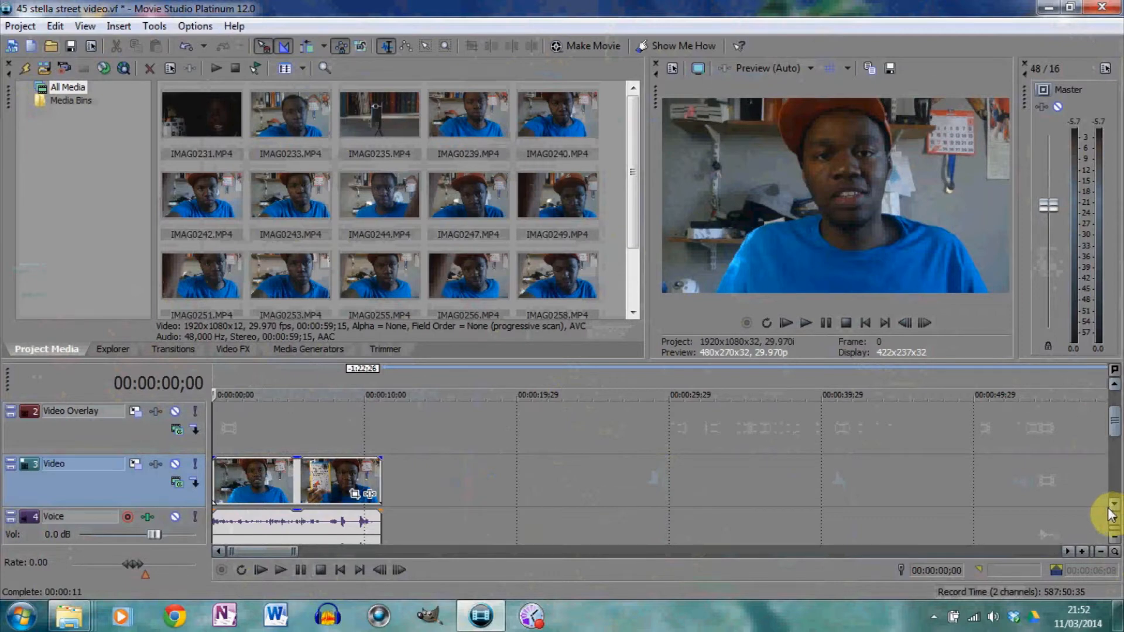
Add the bgz title image from the bgz titles folder to the Video track directly after the trimmed clip and show it in the preview.
scroll(635, 269, down, 2)
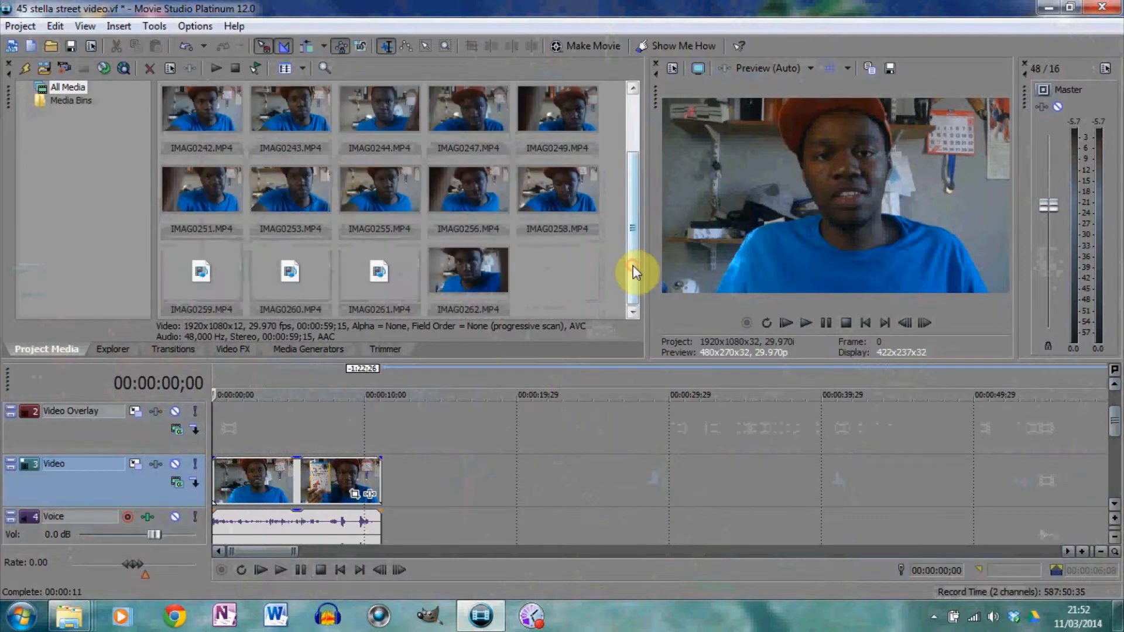
drag(634, 259, 624, 187)
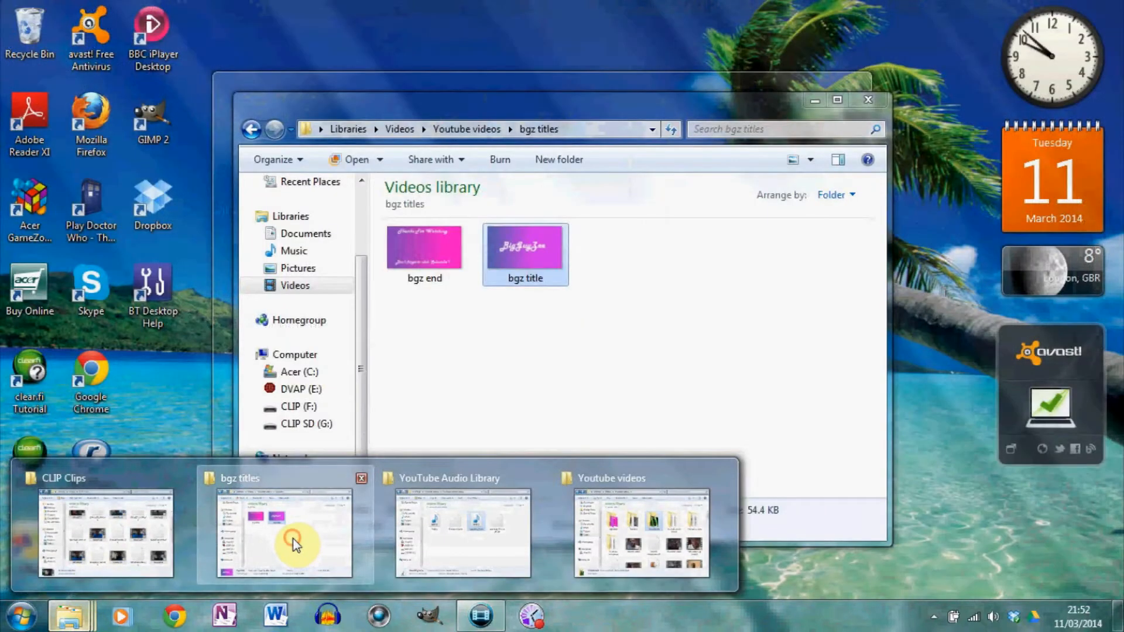
click(295, 540)
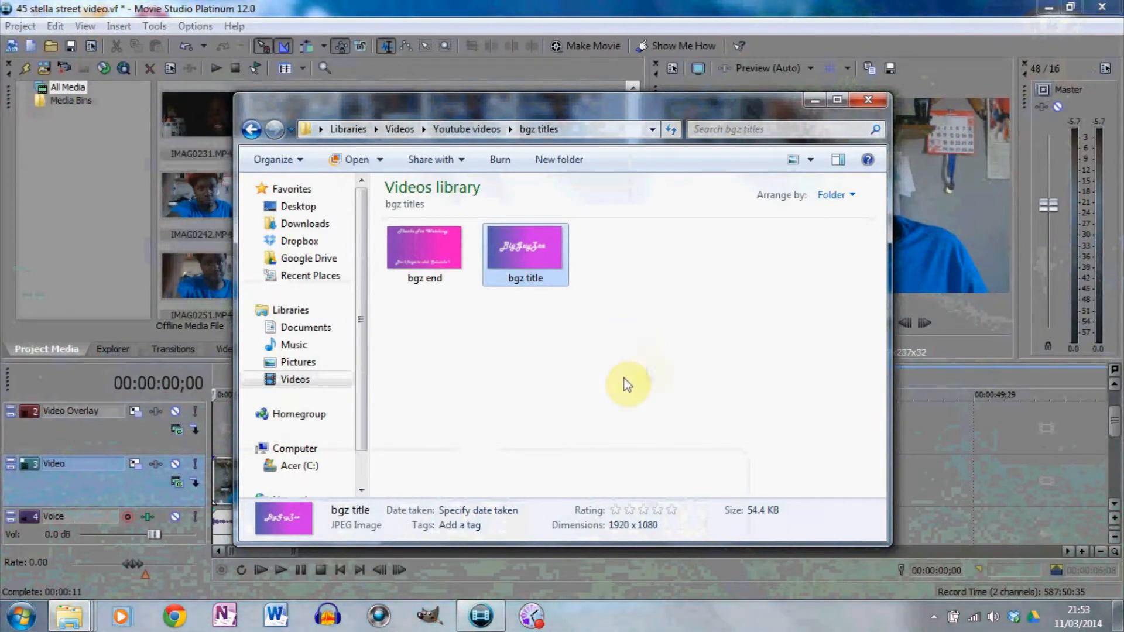
drag(603, 106, 768, 15)
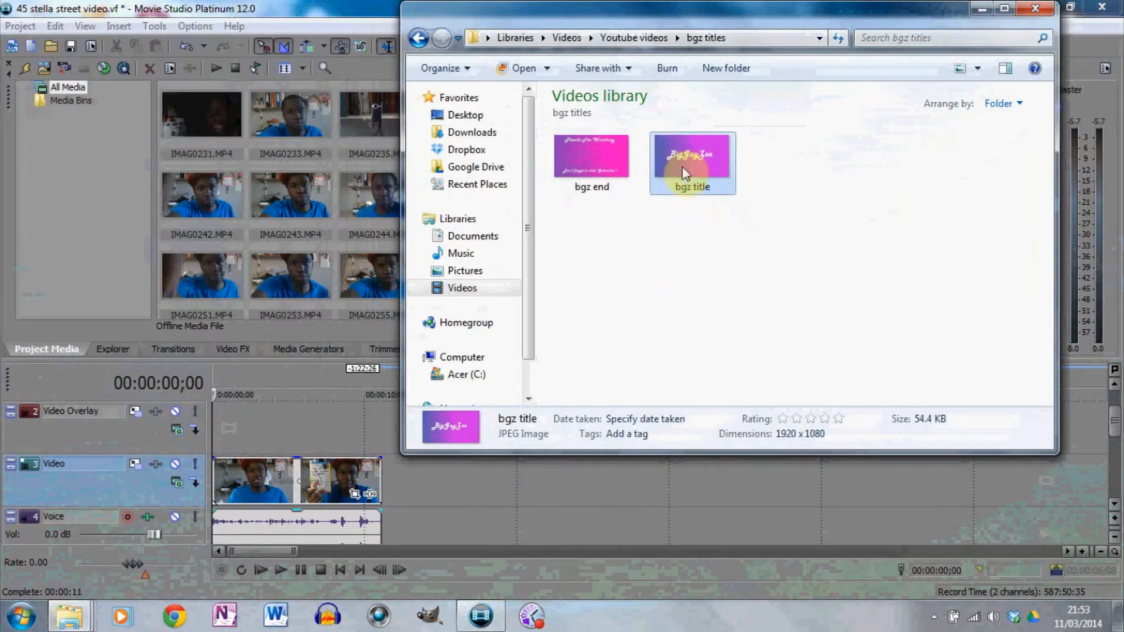
drag(683, 167, 431, 494)
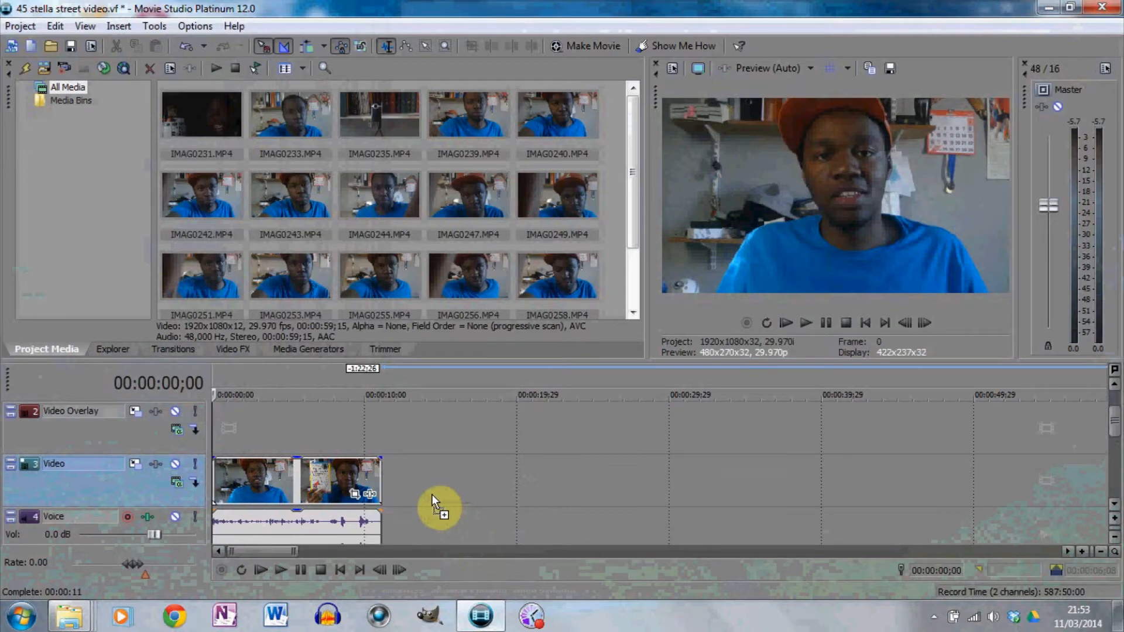
drag(431, 494, 390, 489)
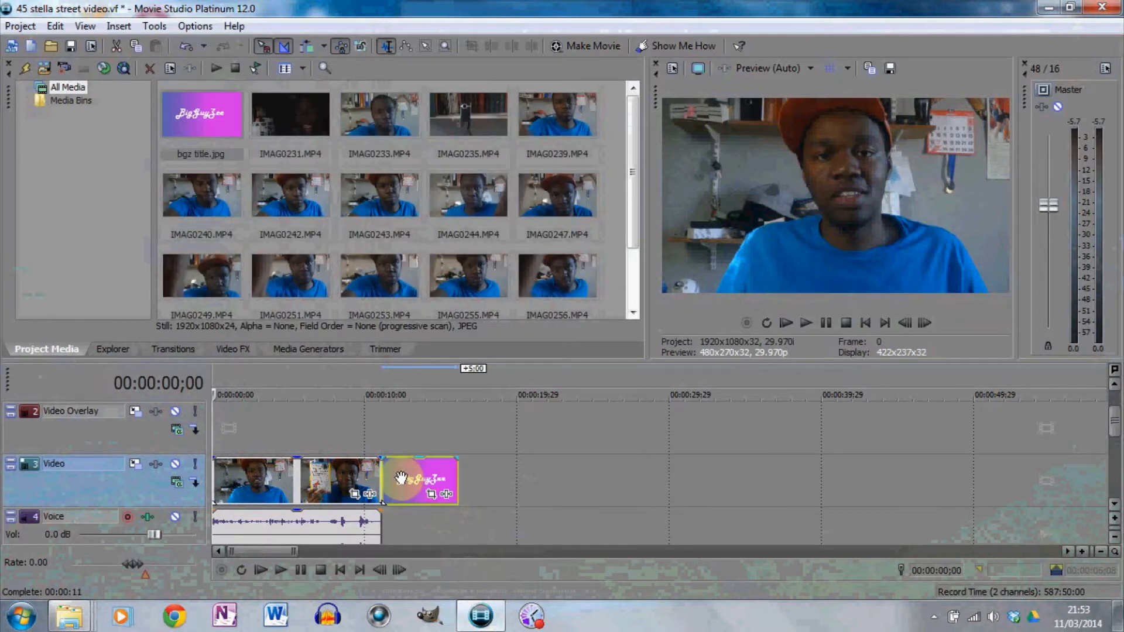
click(402, 480)
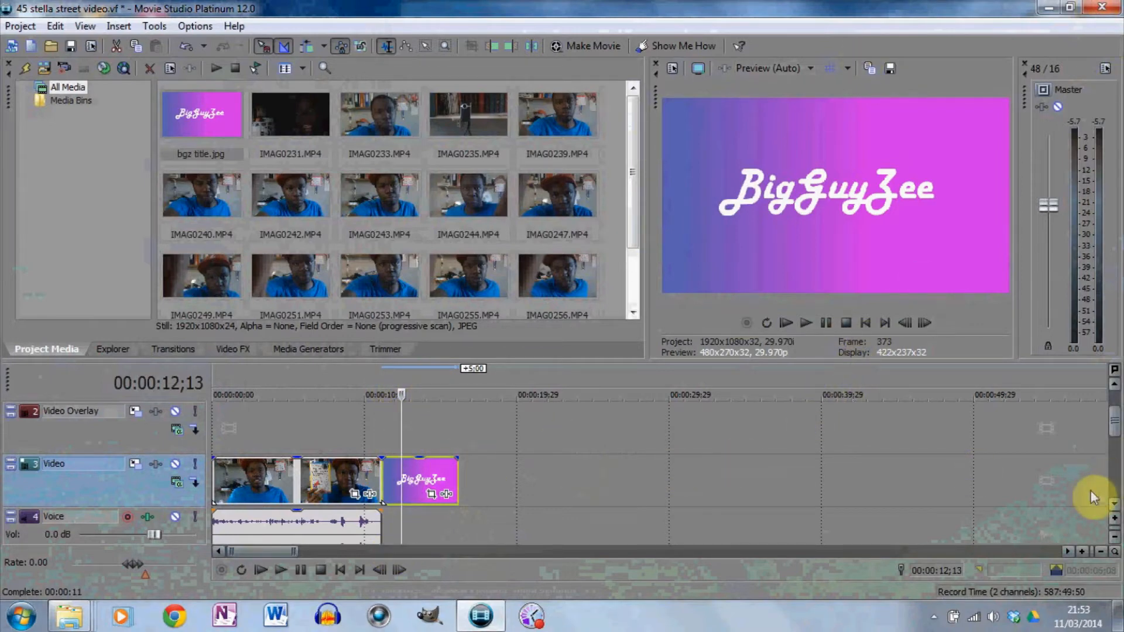
Look through the timeline tracks from Text and Video Overlay down to Voice, Music and Sound Effects.
click(1114, 503)
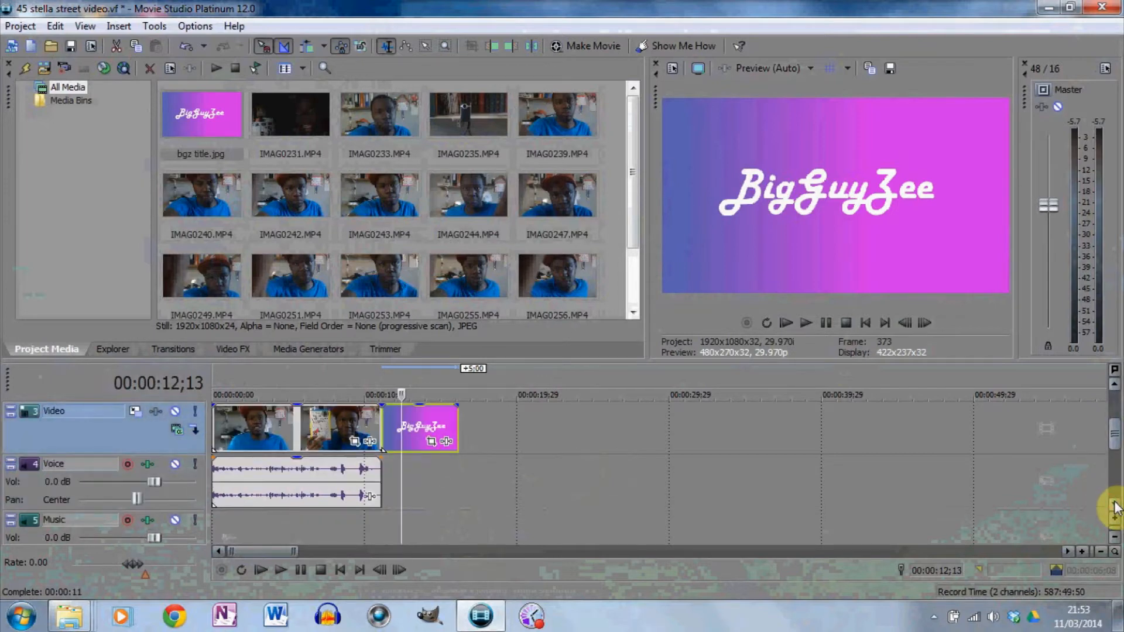
click(1114, 505)
click(1112, 394)
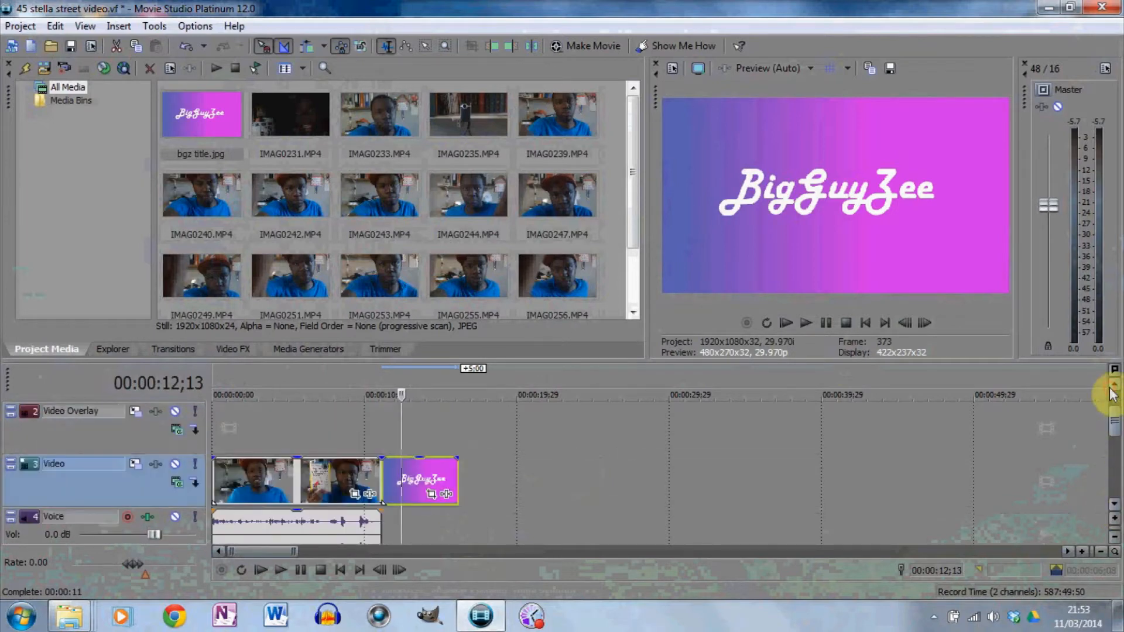
click(1115, 504)
click(1115, 505)
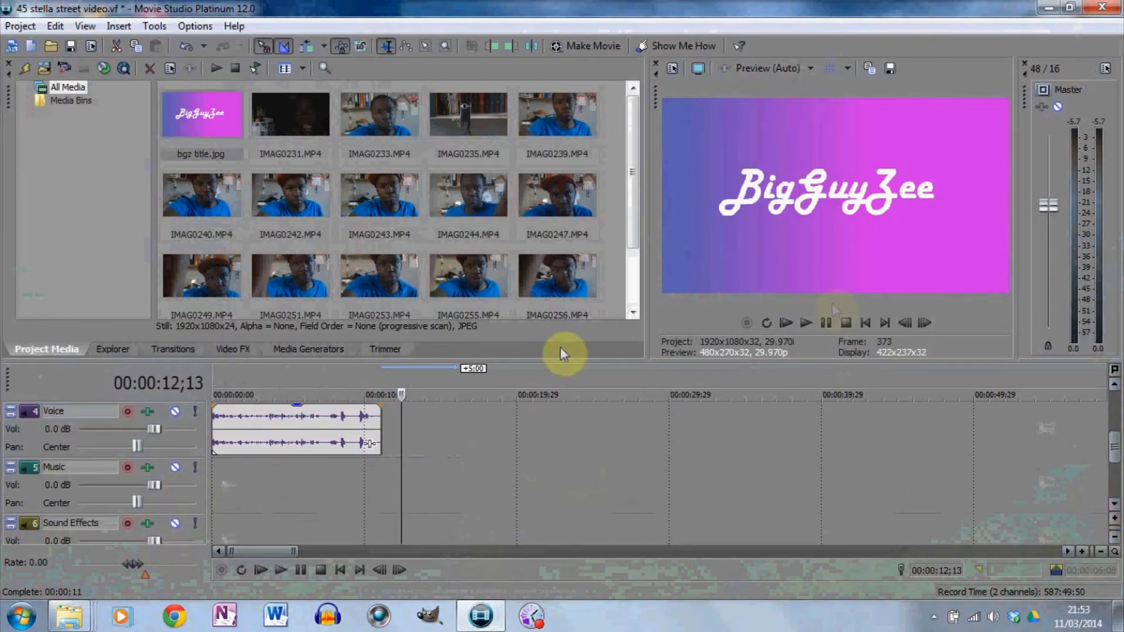
click(1115, 384)
click(1114, 385)
click(1114, 384)
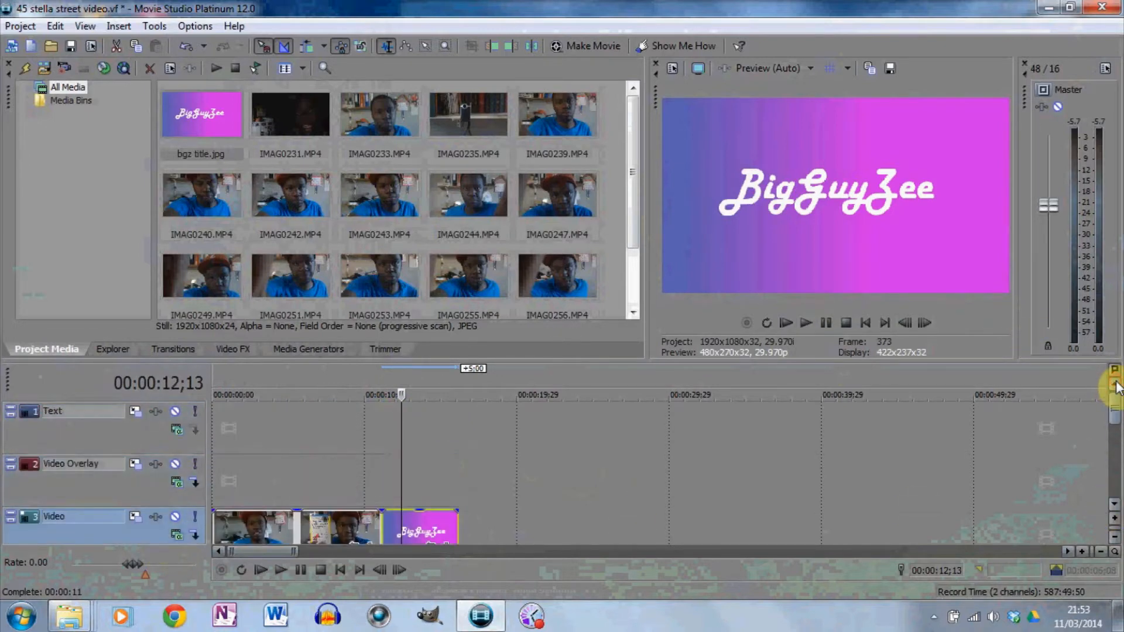
click(1114, 504)
click(1114, 505)
click(1114, 505)
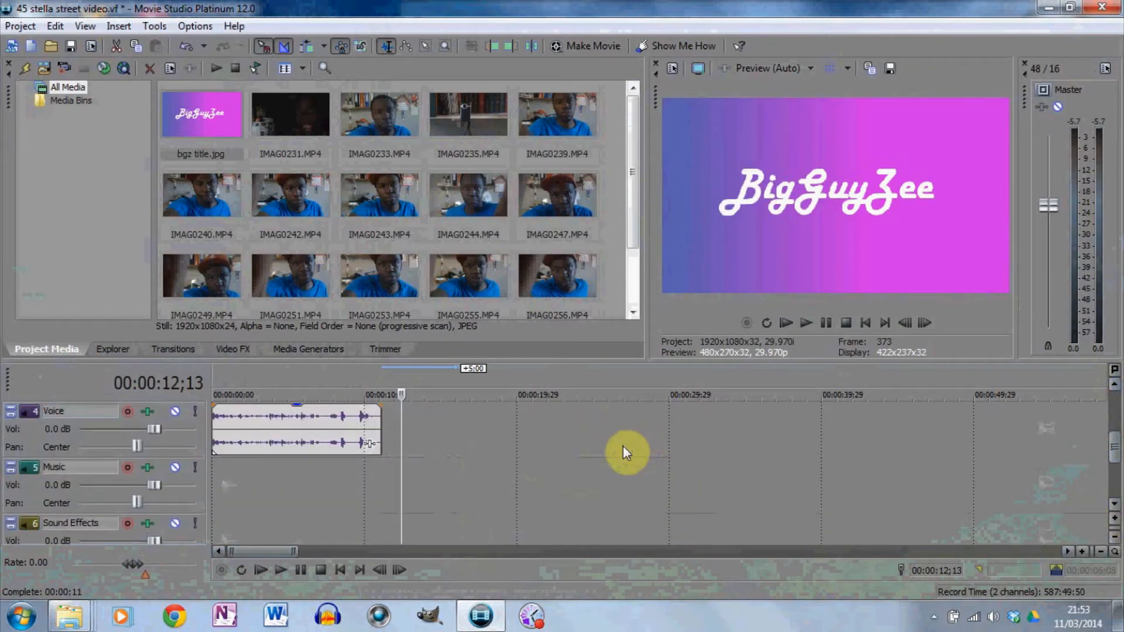
Add the Riding MP3 from the YouTube Audio Library folder to the Music track, starting where the title image begins.
mouse_move(66, 627)
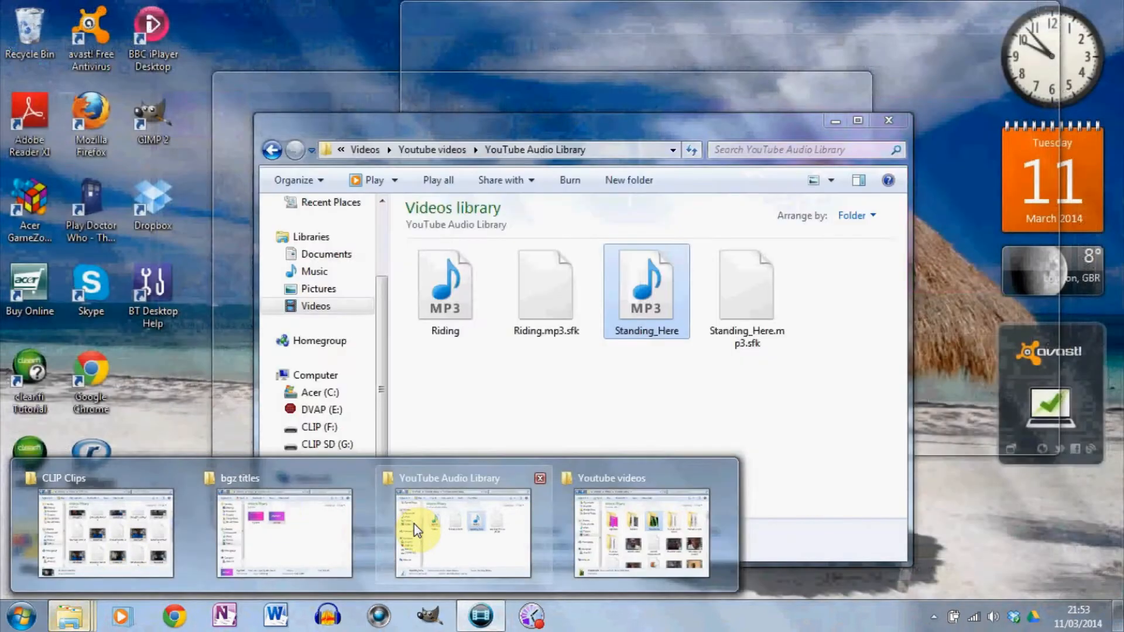
click(413, 523)
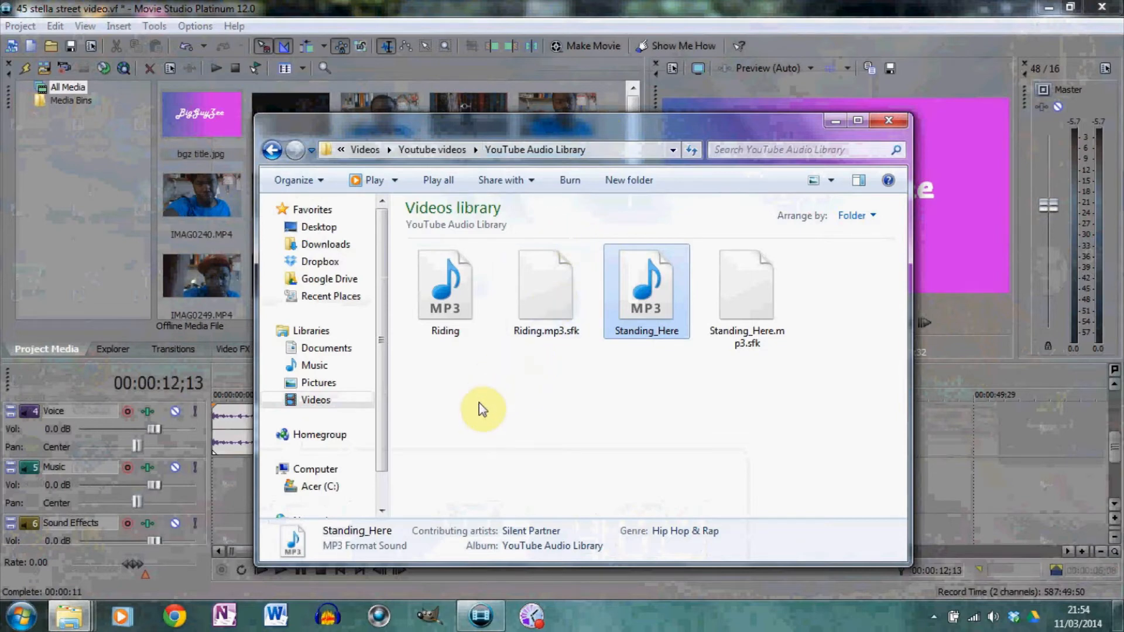
drag(445, 281, 395, 491)
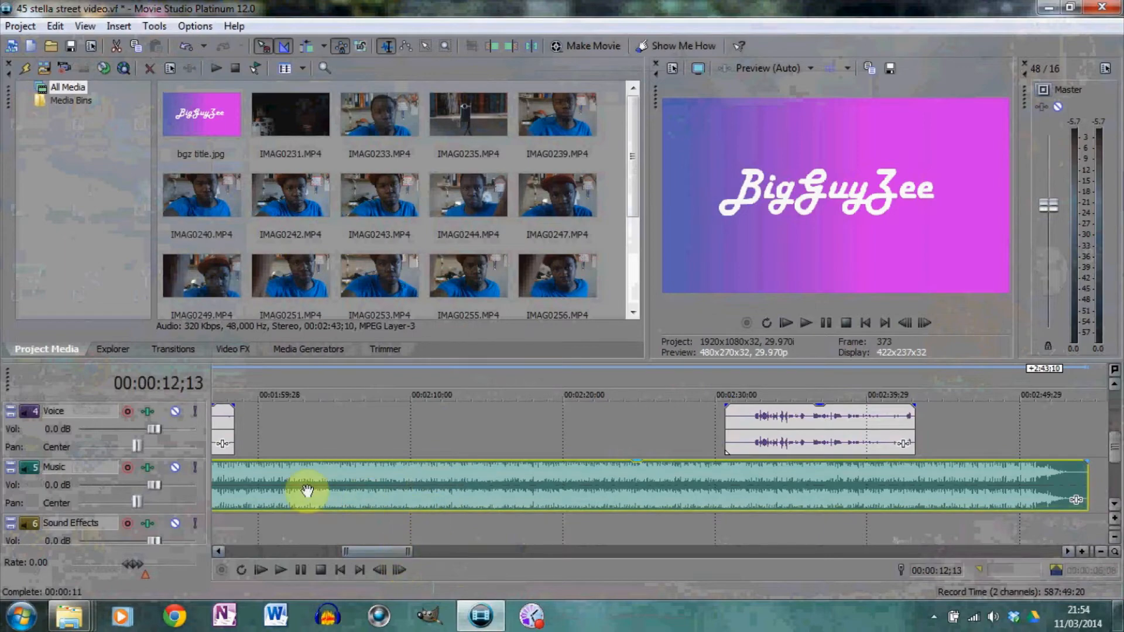
drag(376, 554, 255, 556)
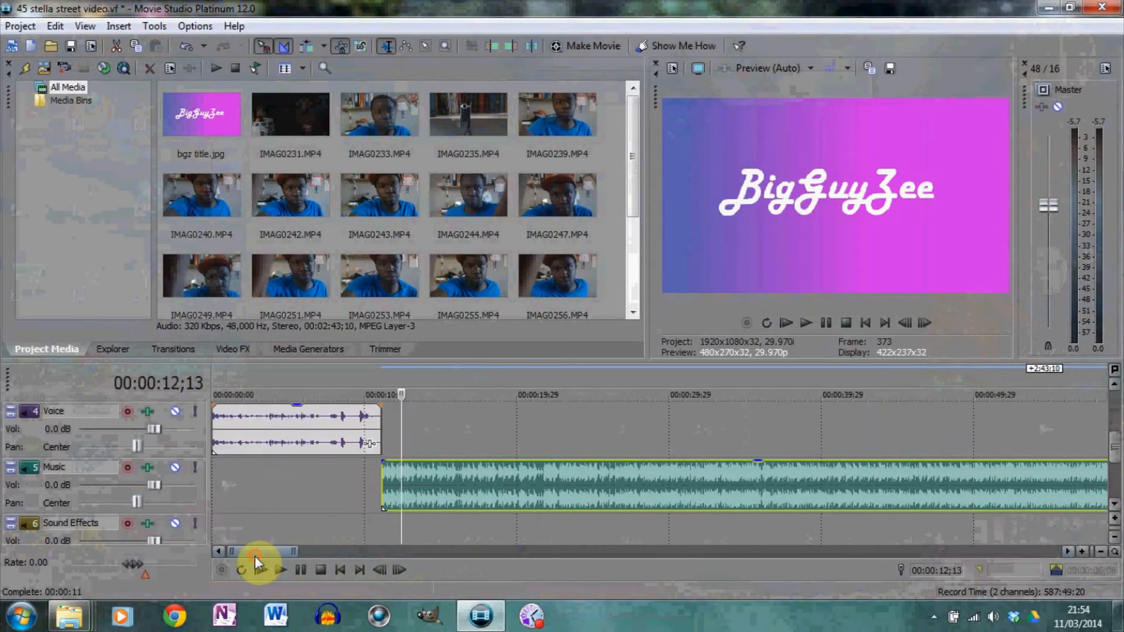
scroll(535, 474, up, 2)
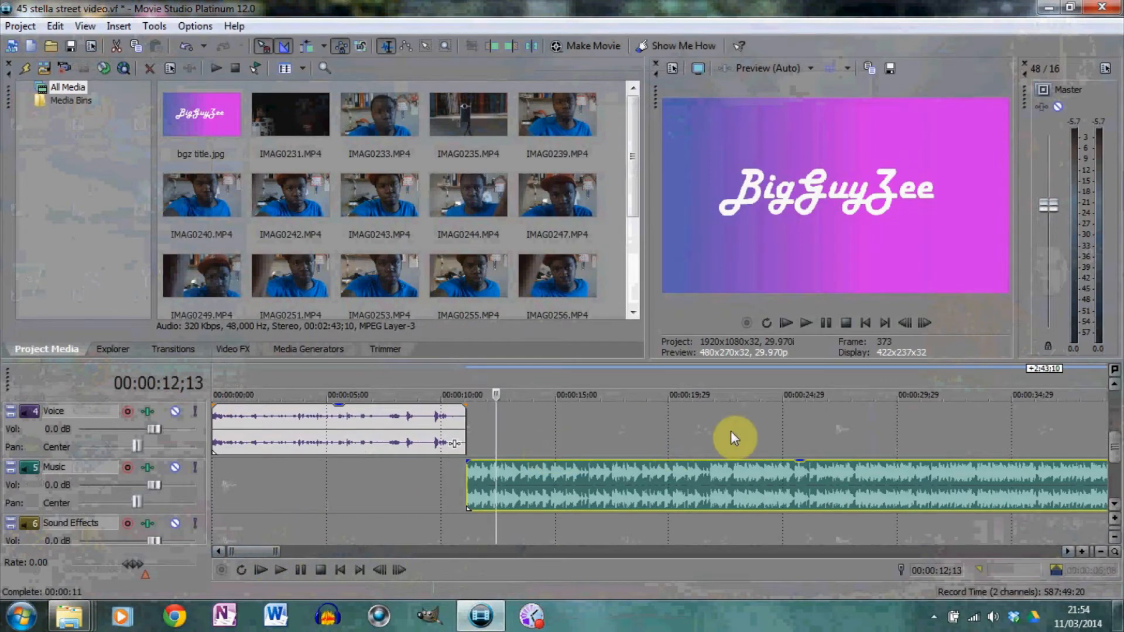
scroll(741, 431, down, 2)
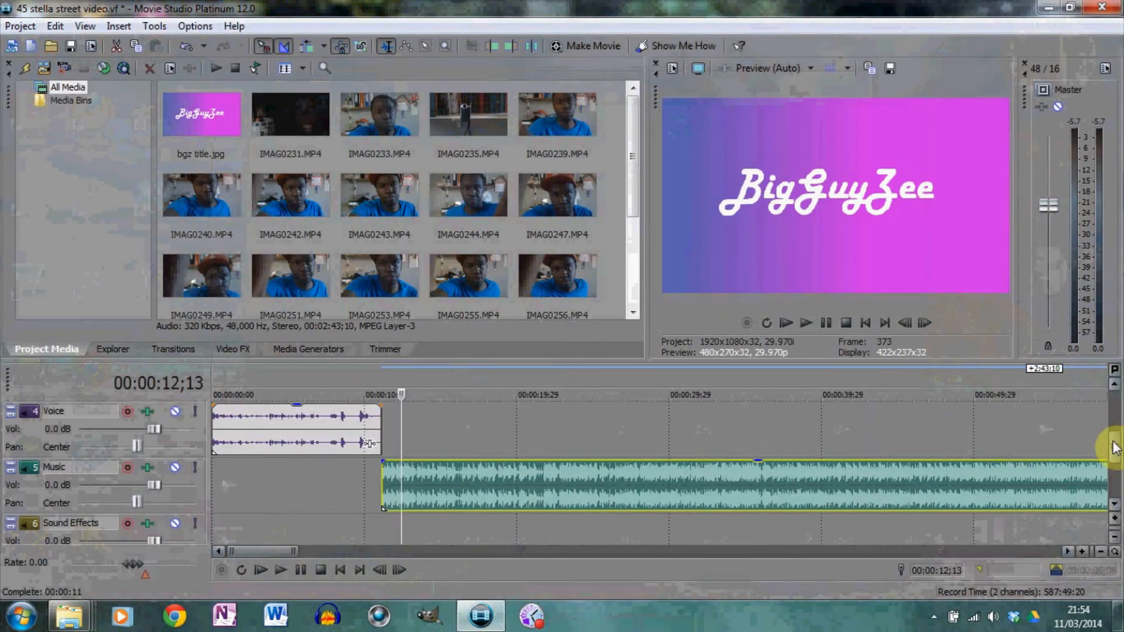
scroll(1112, 448, up, 1)
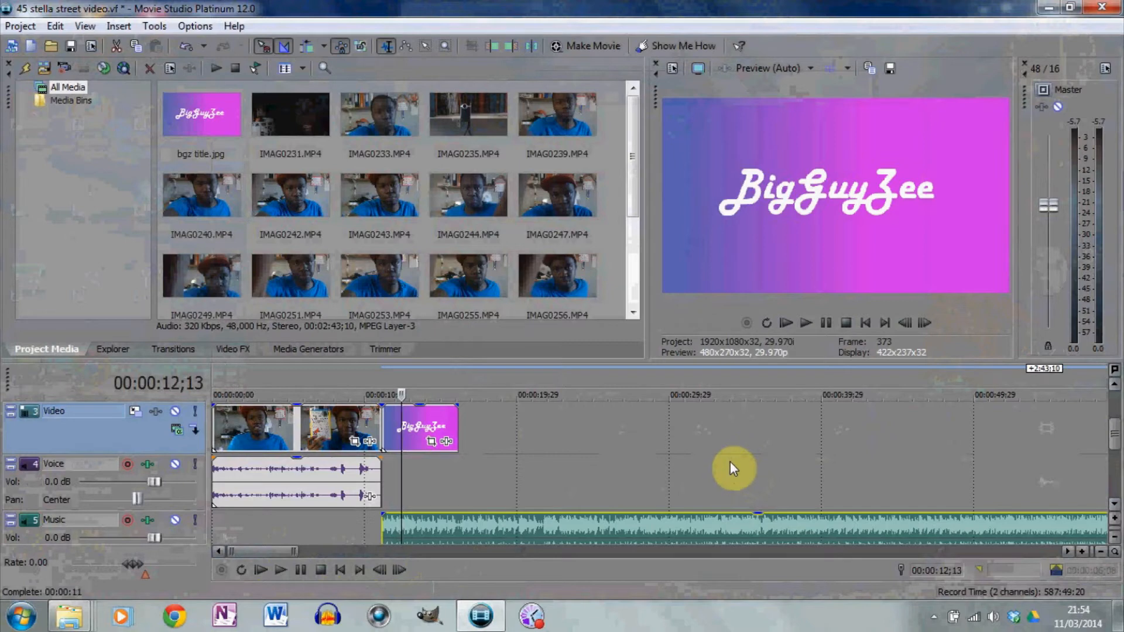
Play the title with its music from 00:00:11;04 and split the music at 00:00:16;13, just past the title's end.
click(379, 513)
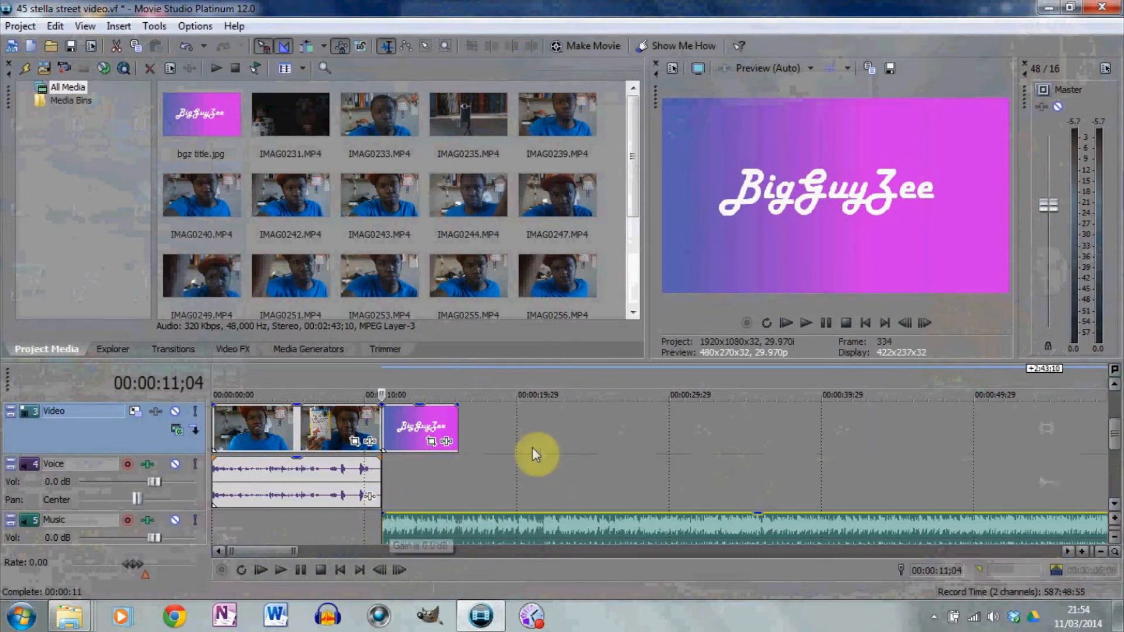
click(280, 570)
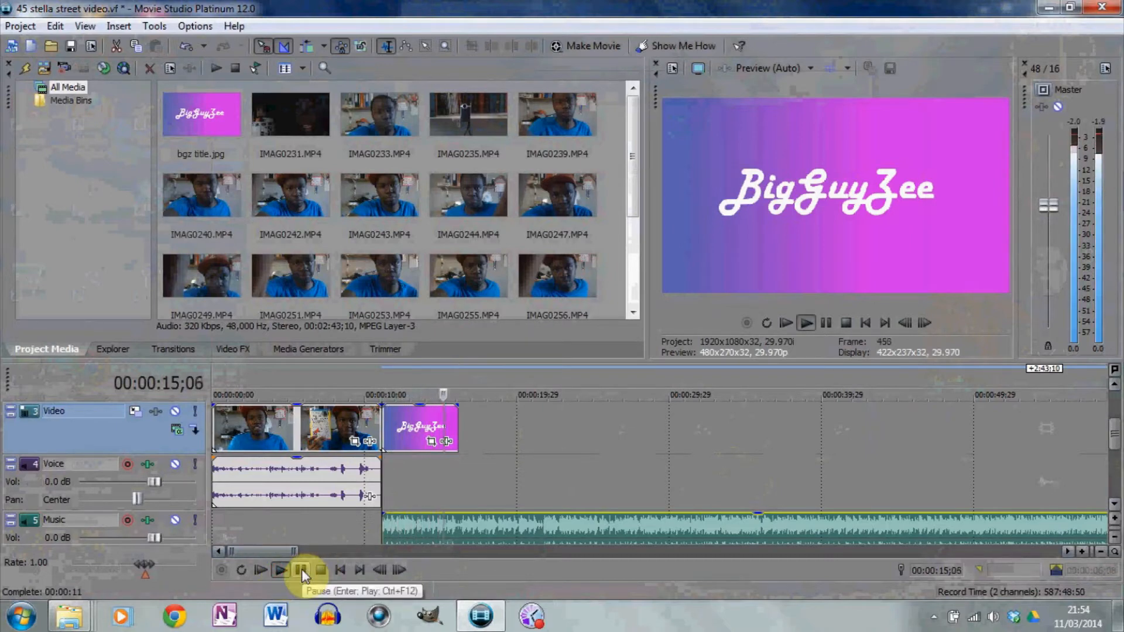
click(301, 569)
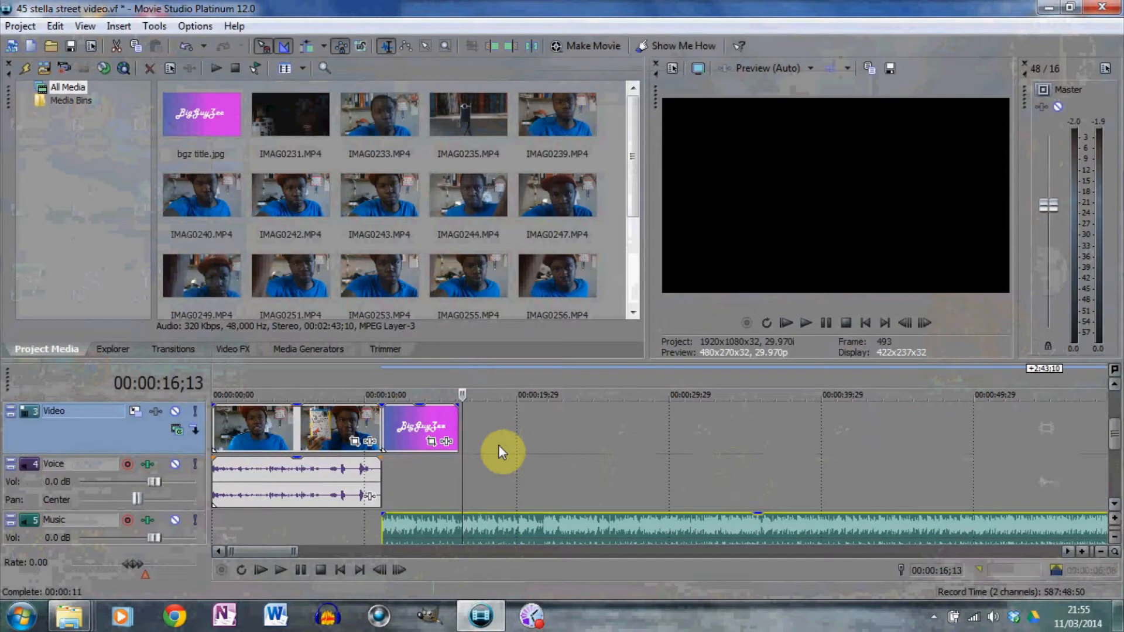
key(s)
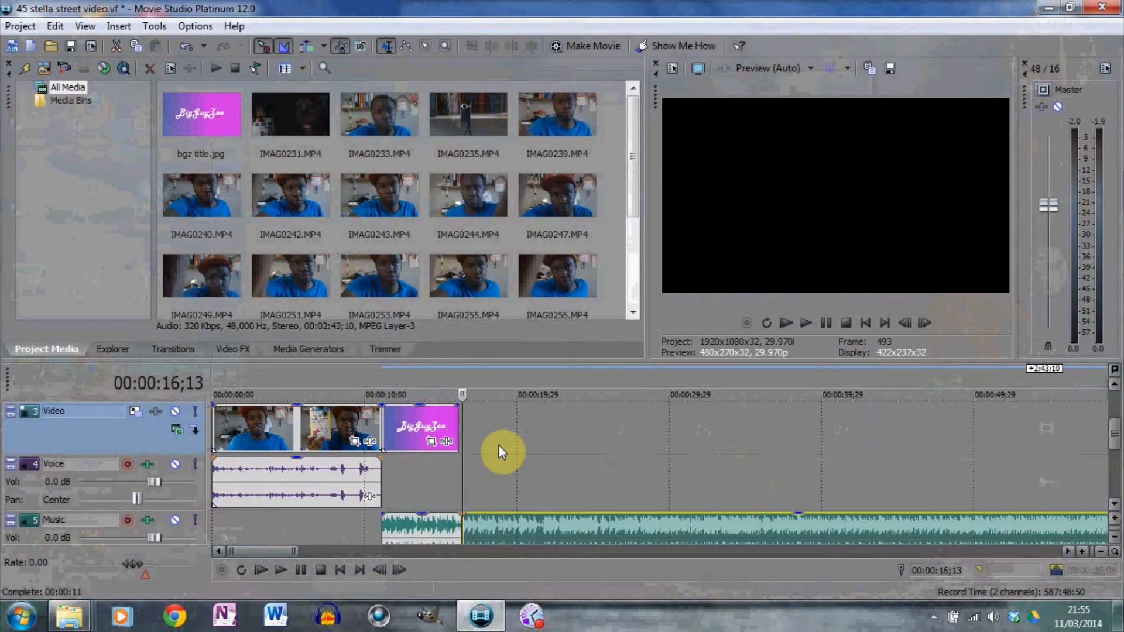
Separate the long music part after the split from the short one and delete it from the Music track.
click(1115, 504)
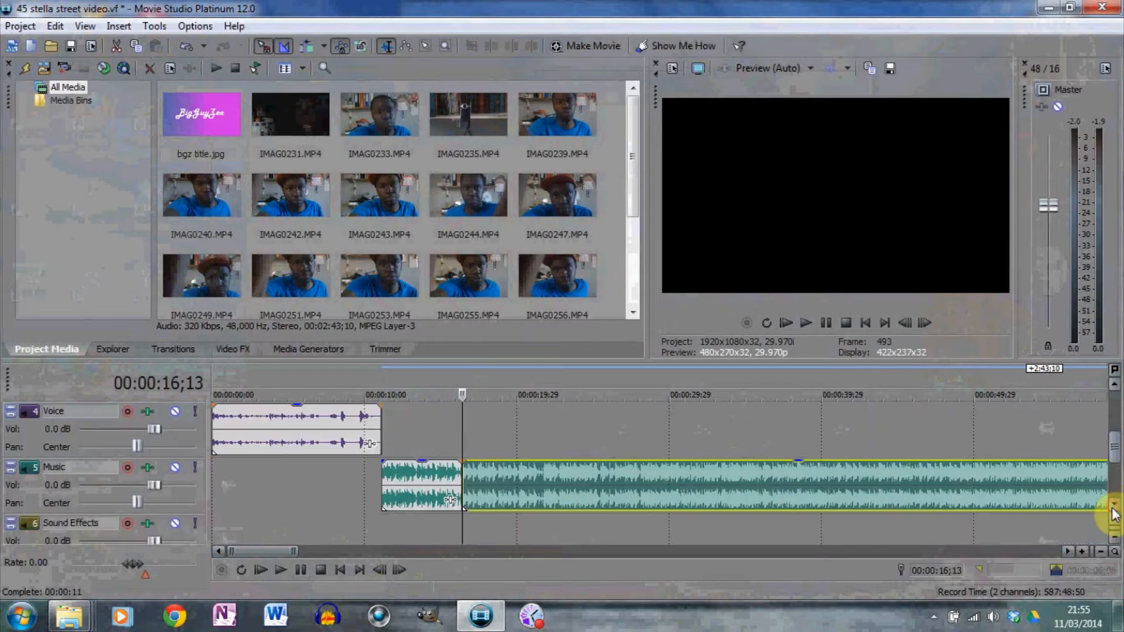
drag(635, 494, 671, 505)
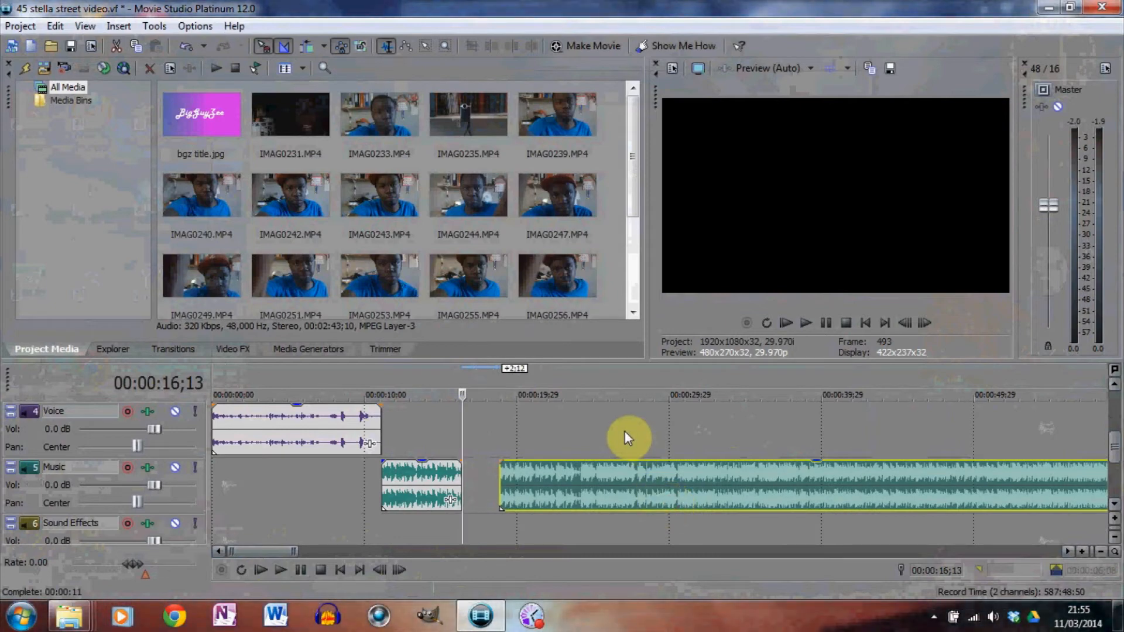
key(Delete)
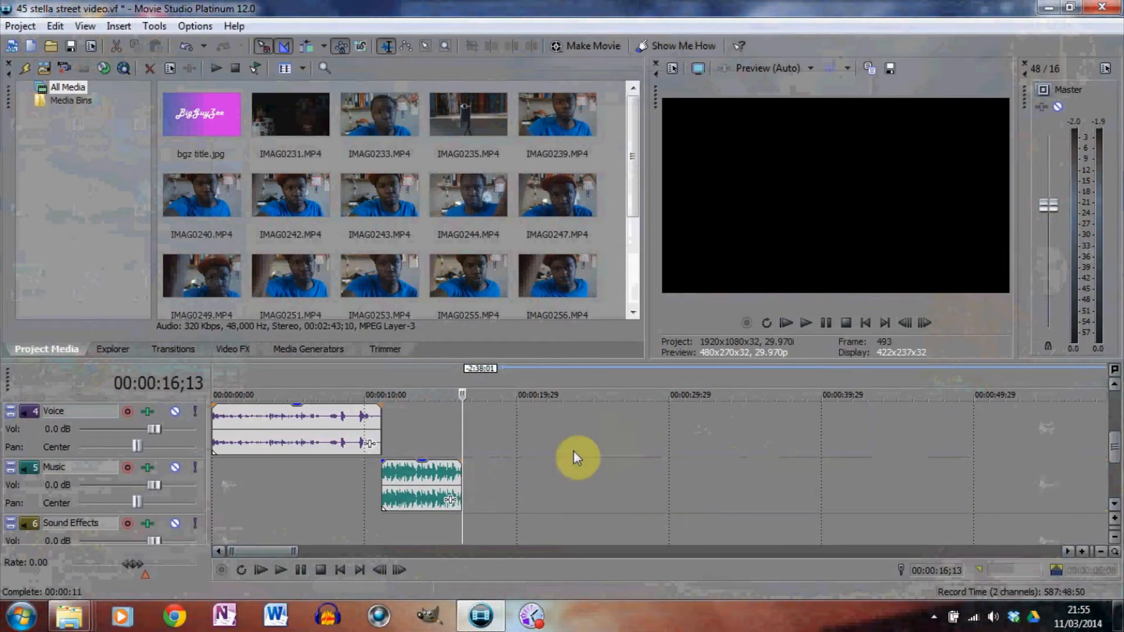
Play the last part of the title image with its music from 00:00:14;09.
click(1115, 387)
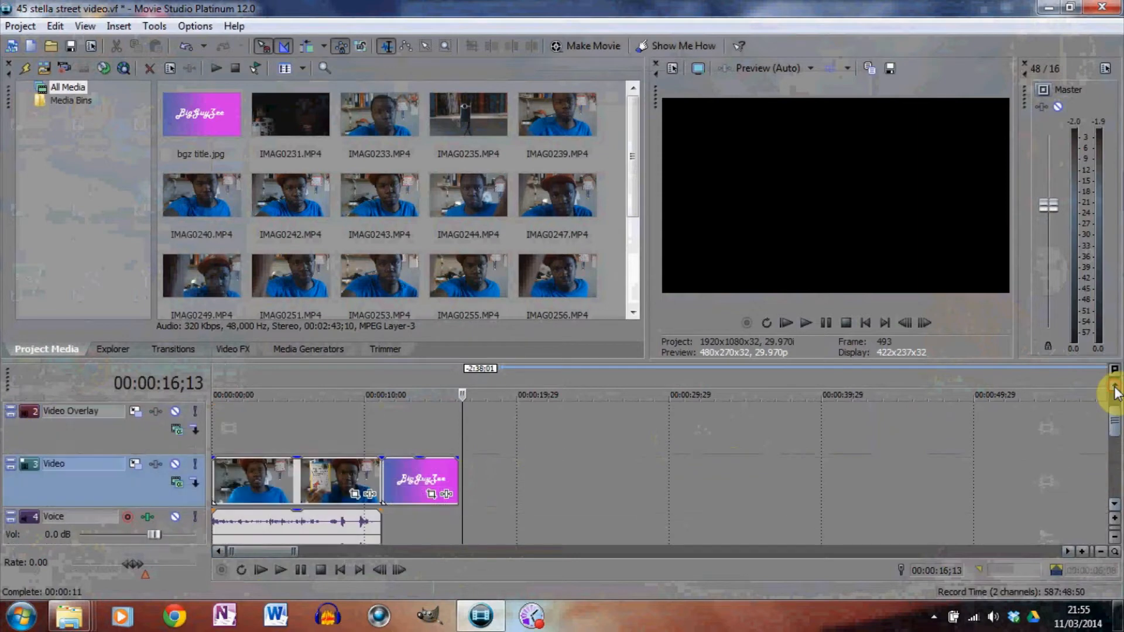
click(1113, 509)
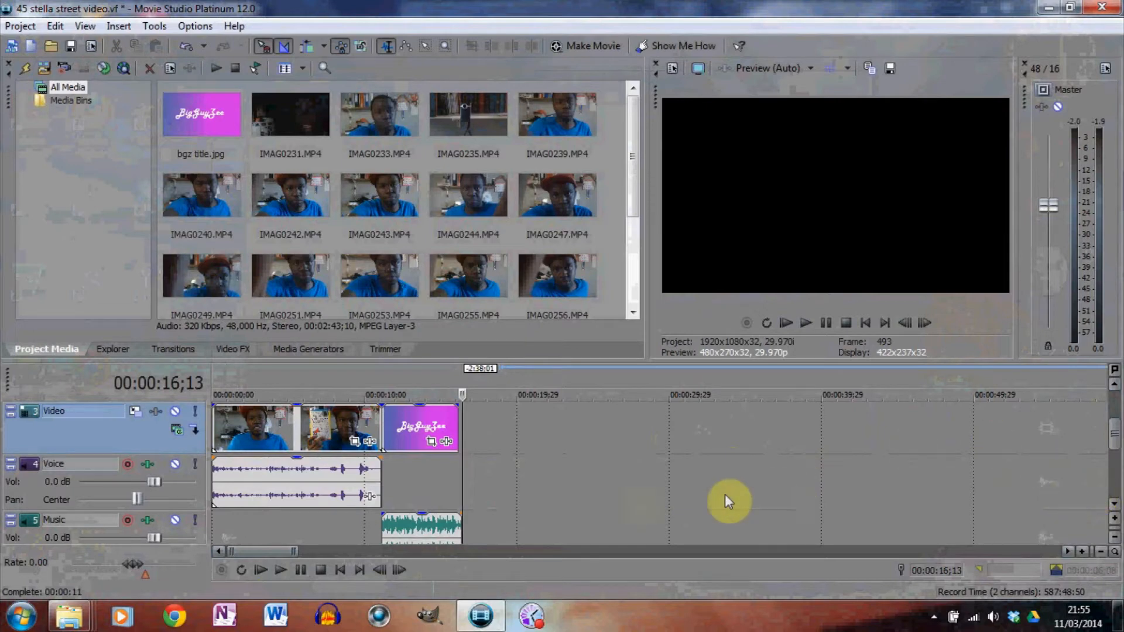
click(430, 487)
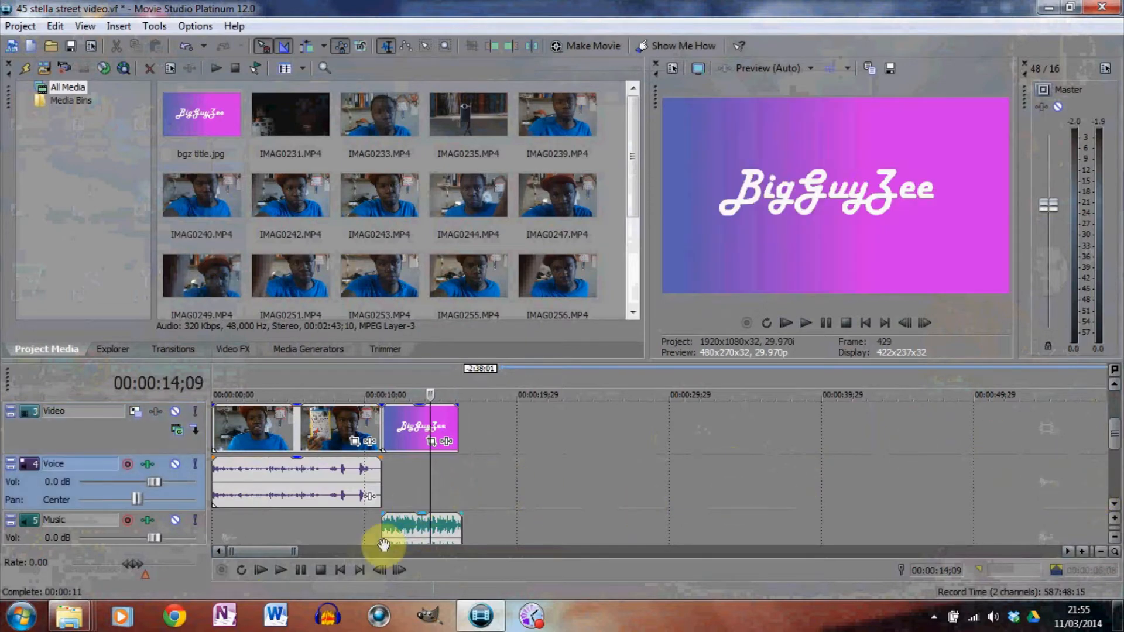
click(279, 572)
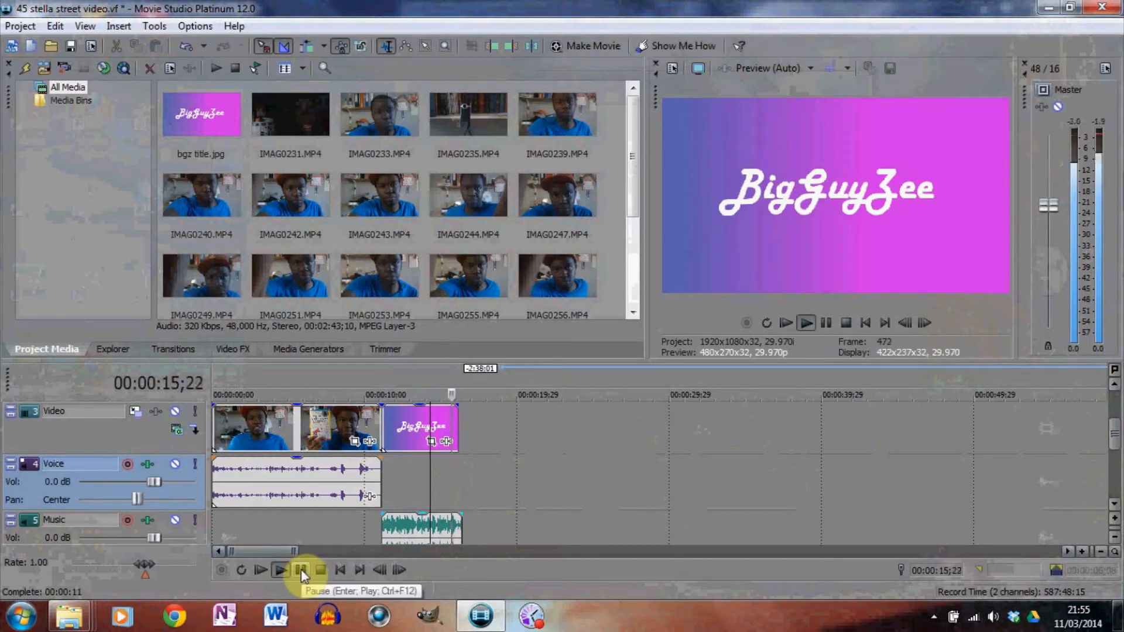
click(301, 569)
Extend the title image by 9 frames to the end of the music and play it from 00:00:12;24.
click(413, 427)
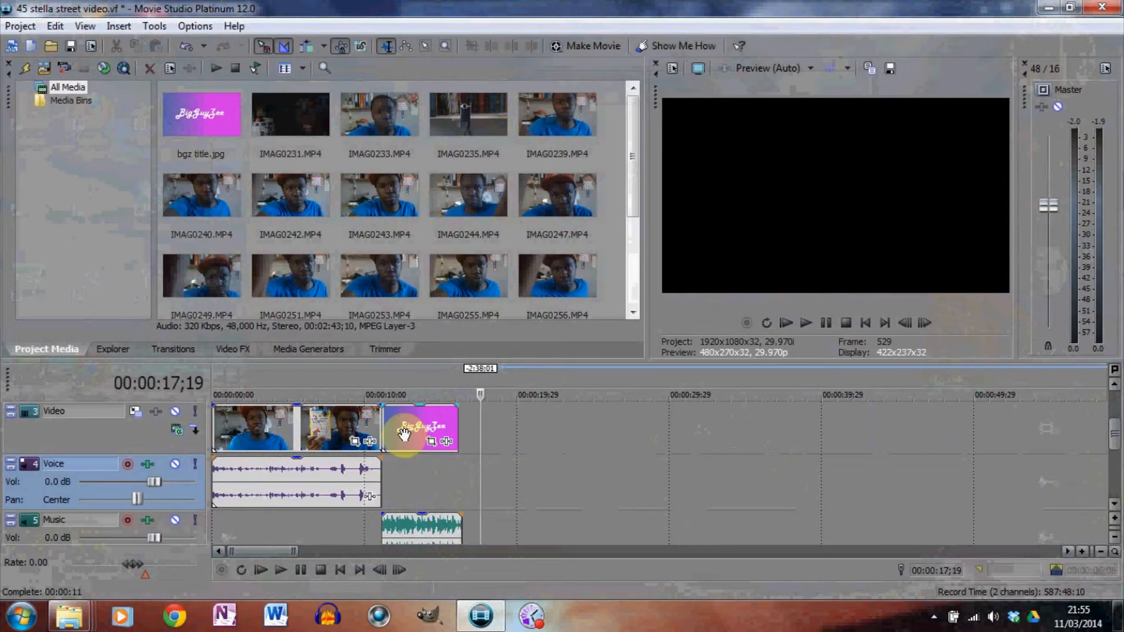
click(406, 431)
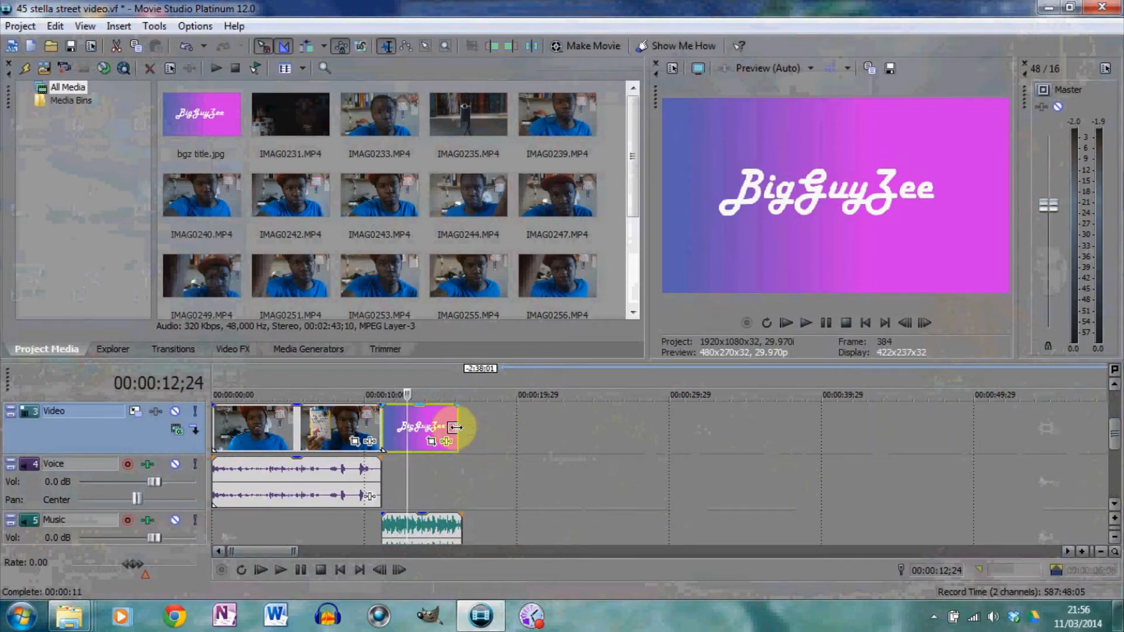
drag(458, 427, 461, 427)
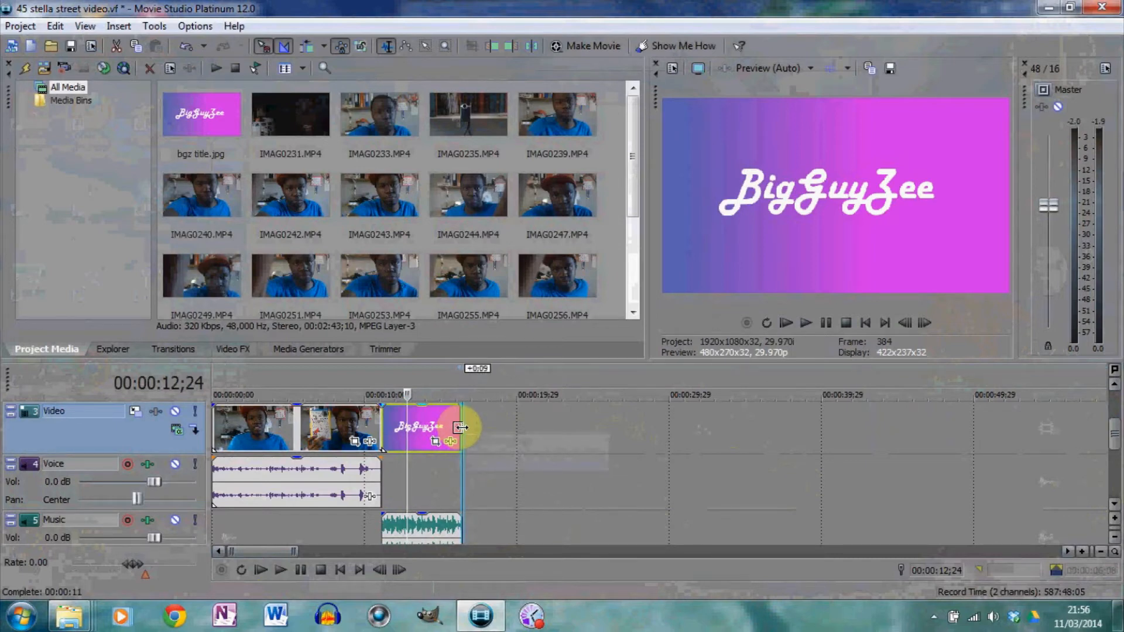
drag(462, 428, 461, 428)
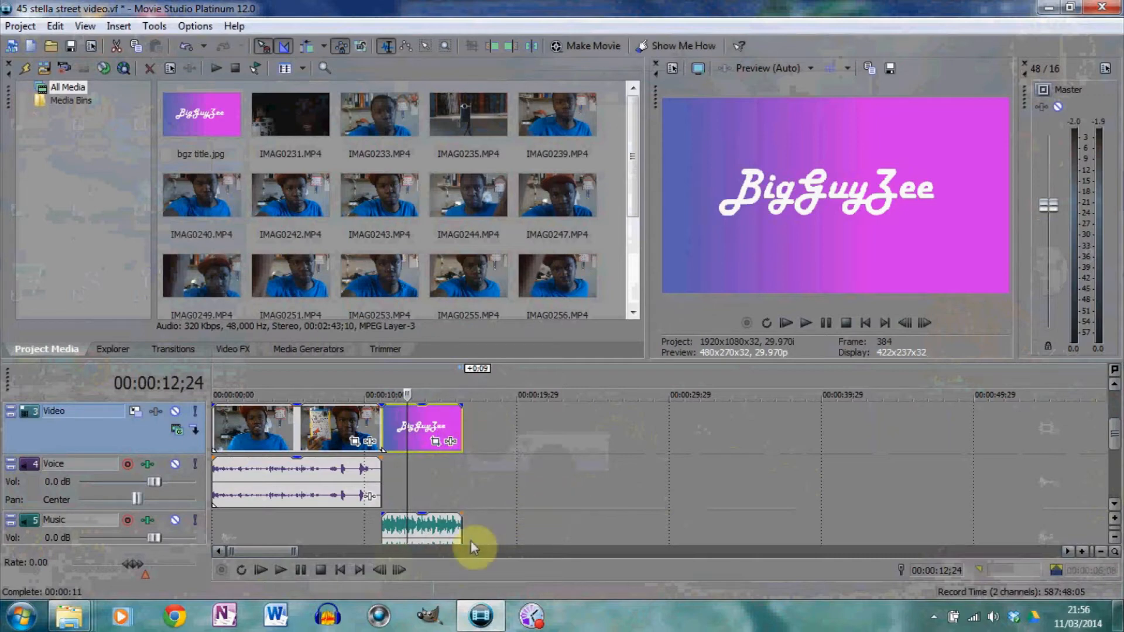
click(280, 569)
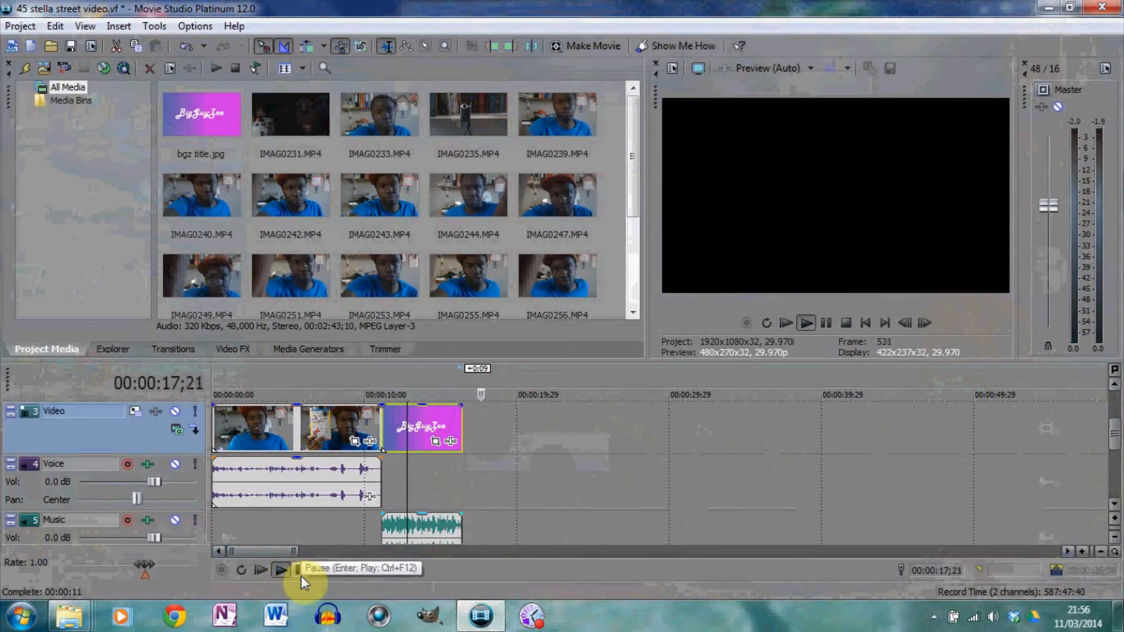
click(300, 571)
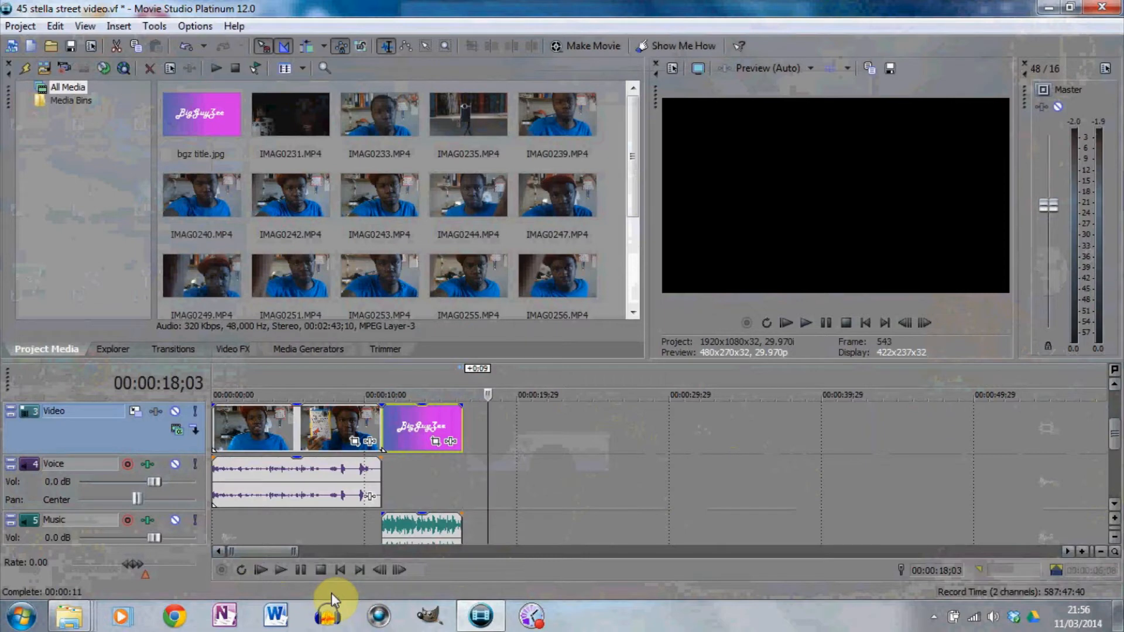
Play the empty timeline after the title from 00:00:18;03, ending playback once with Stop and once with Pause.
click(279, 571)
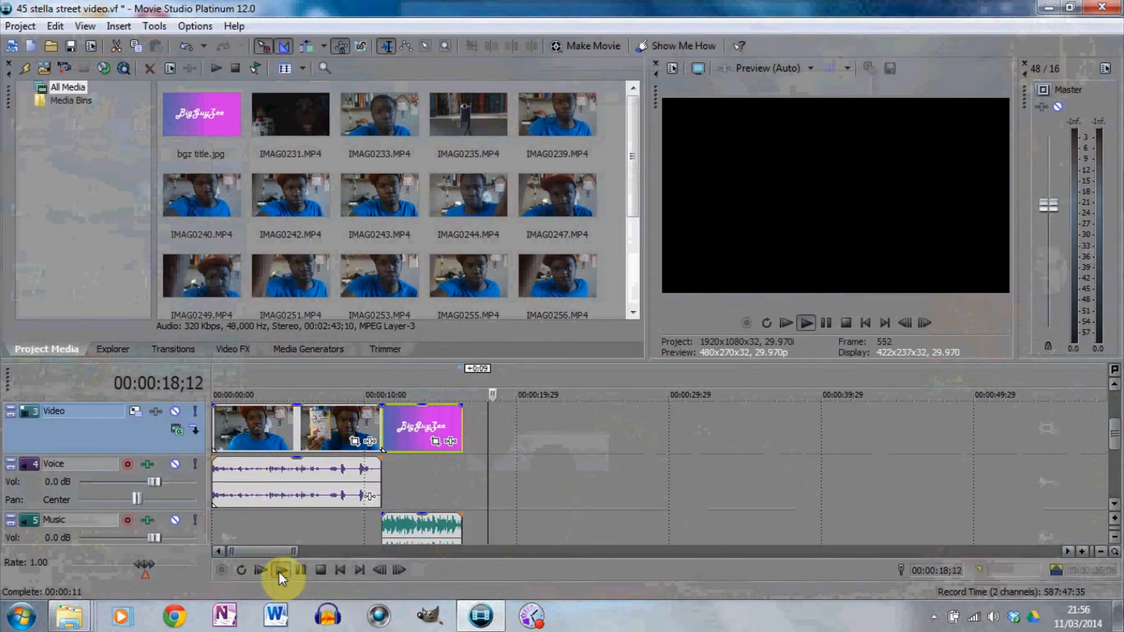
click(321, 574)
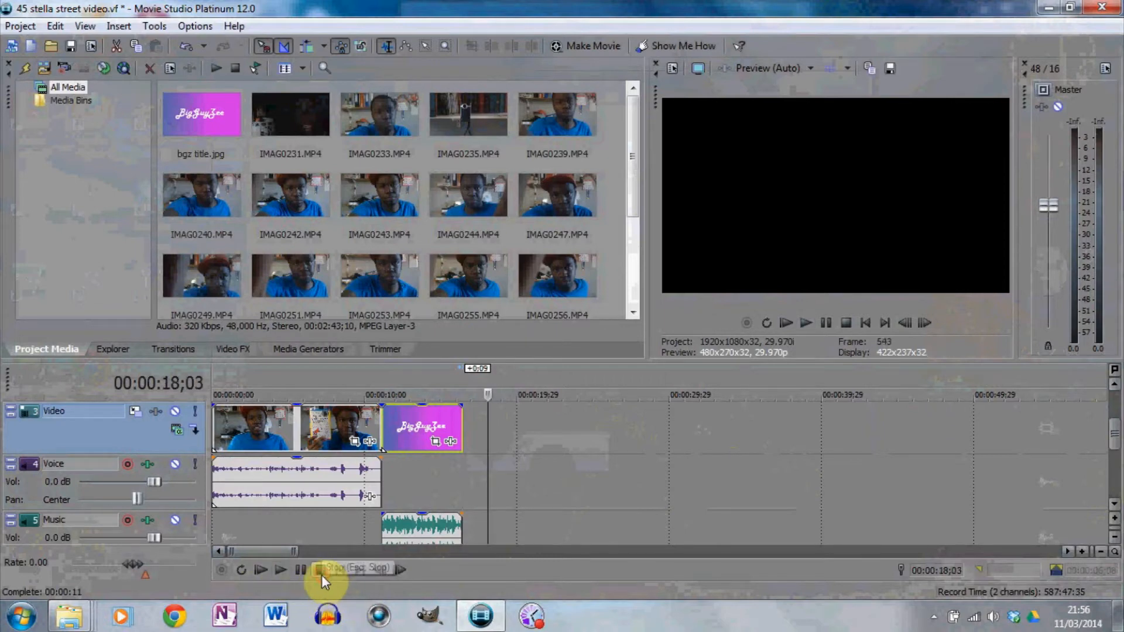
click(264, 571)
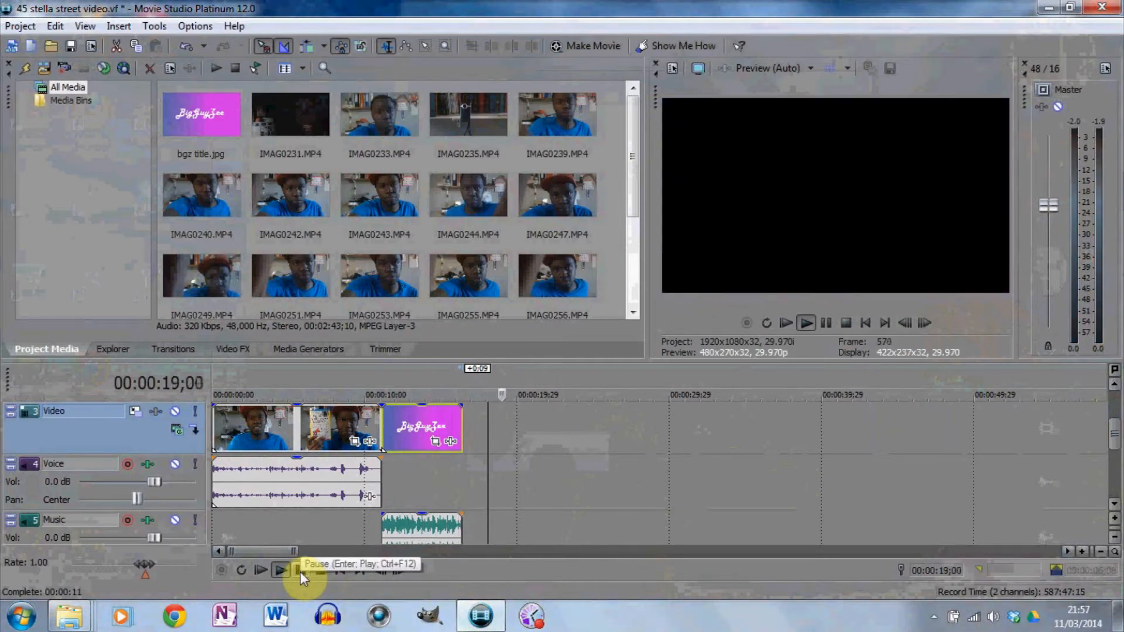
click(300, 571)
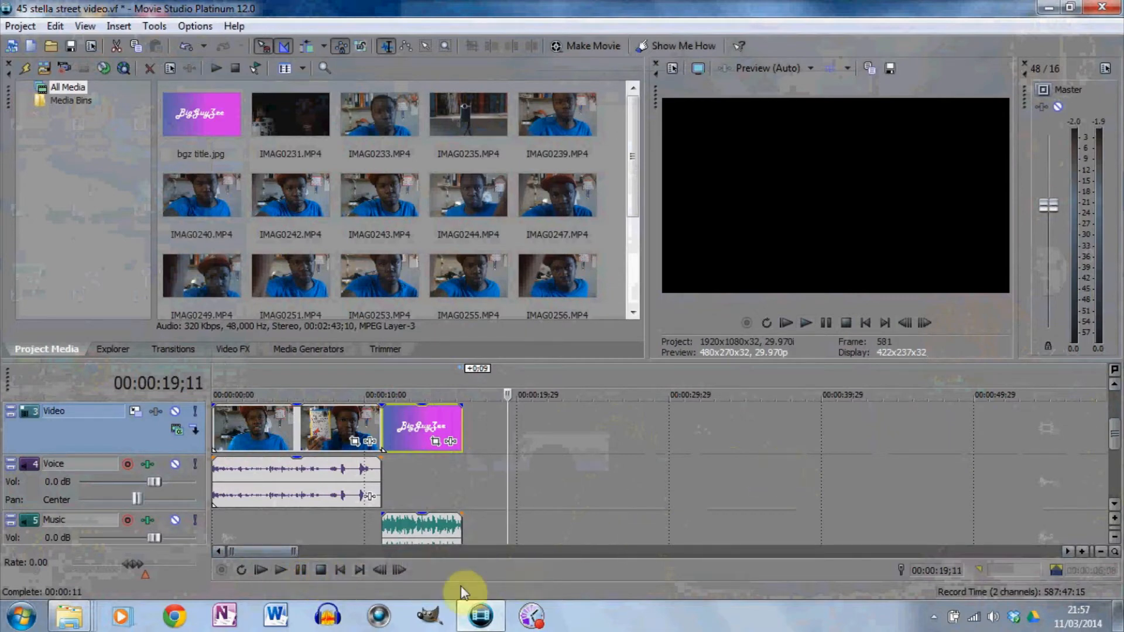
Move the next recorded clip with its voice audio back along the timeline to start at about 00:00:24;18, after the title.
drag(279, 550, 273, 501)
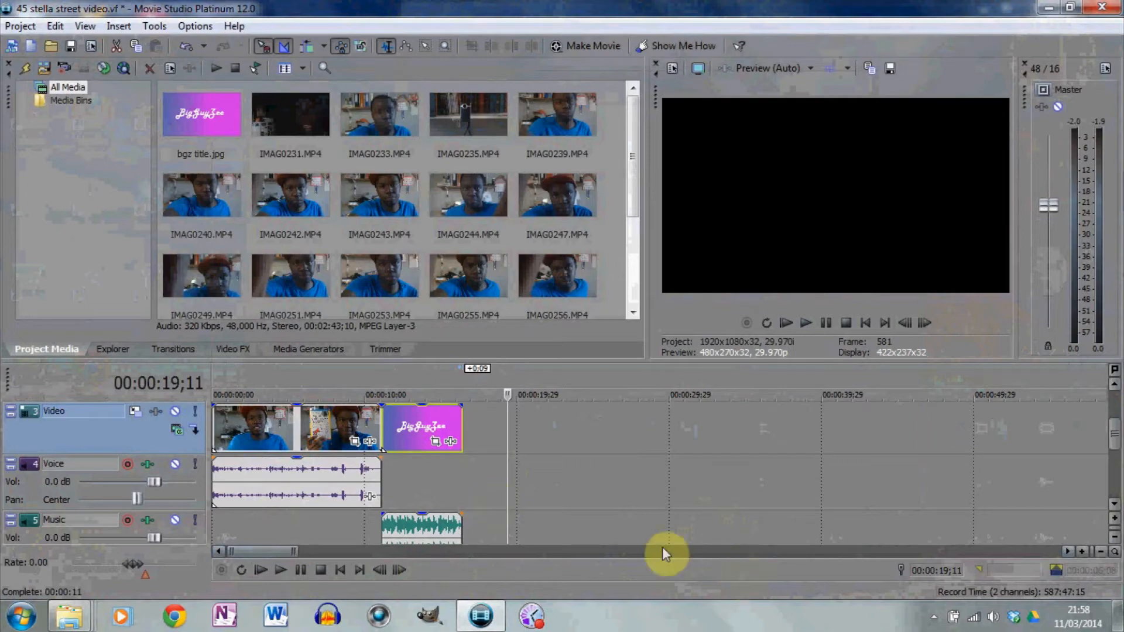
drag(254, 551, 319, 552)
drag(750, 426, 394, 431)
drag(339, 550, 300, 539)
drag(988, 433, 382, 430)
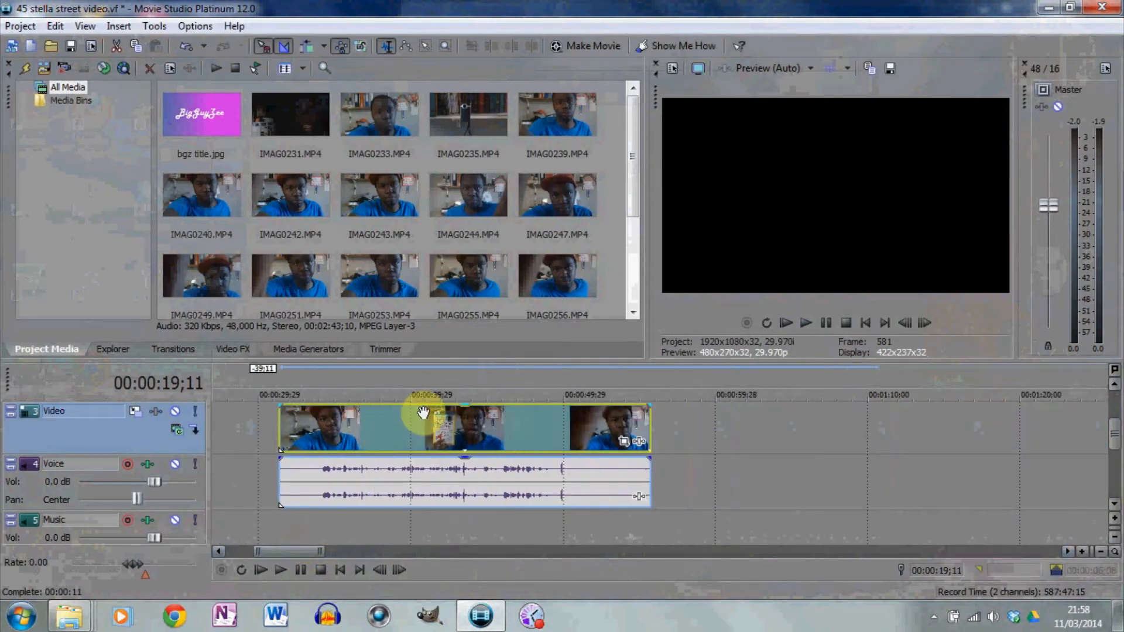
drag(286, 557, 260, 561)
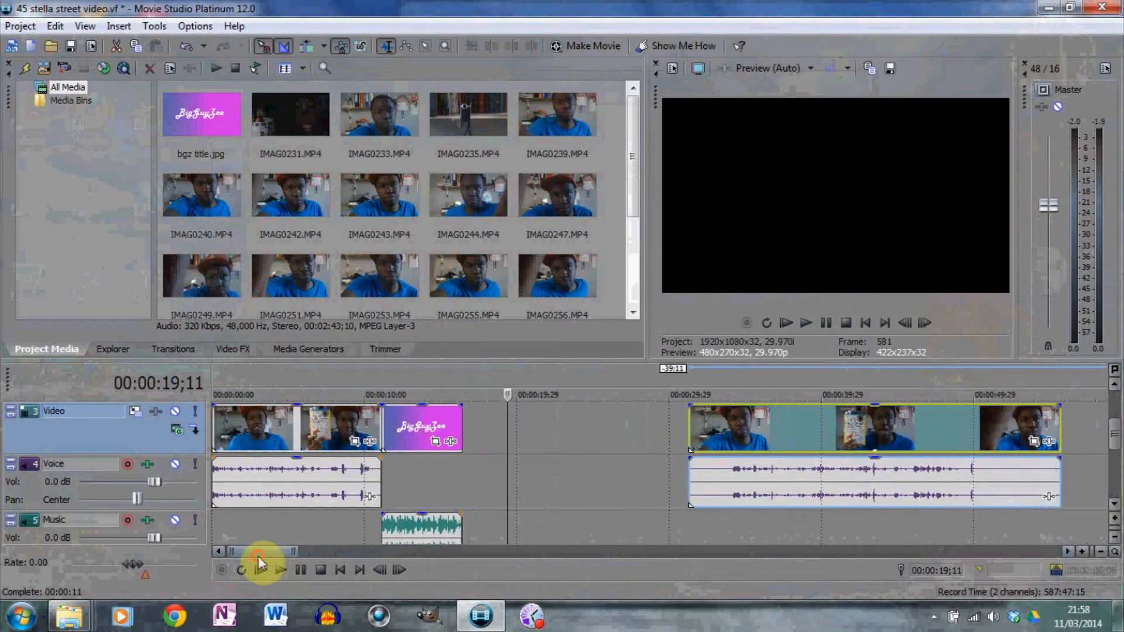
drag(755, 445, 656, 462)
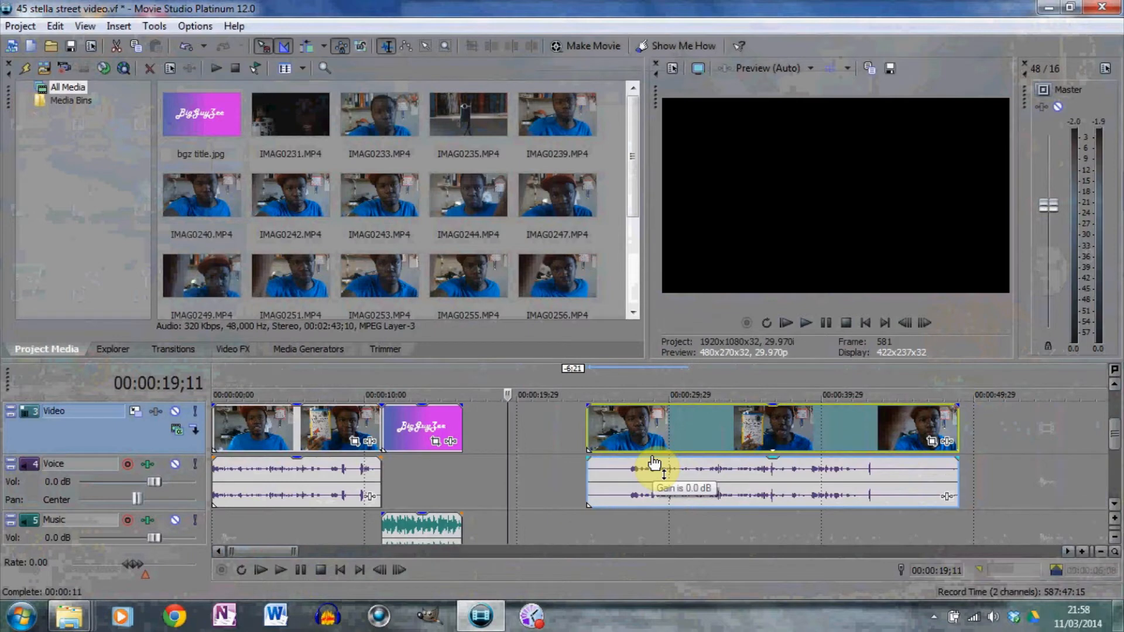
Review the moved clip's opening from 00:00:24;18 and split it at 00:00:27;12, just before the speech starts.
click(632, 436)
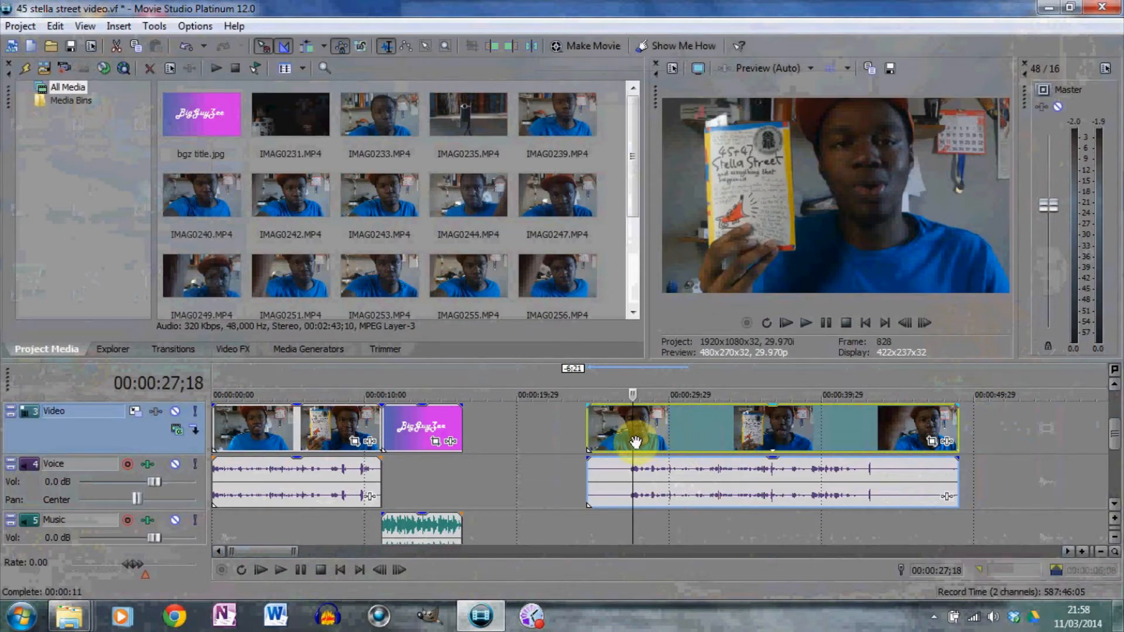
drag(633, 443, 668, 452)
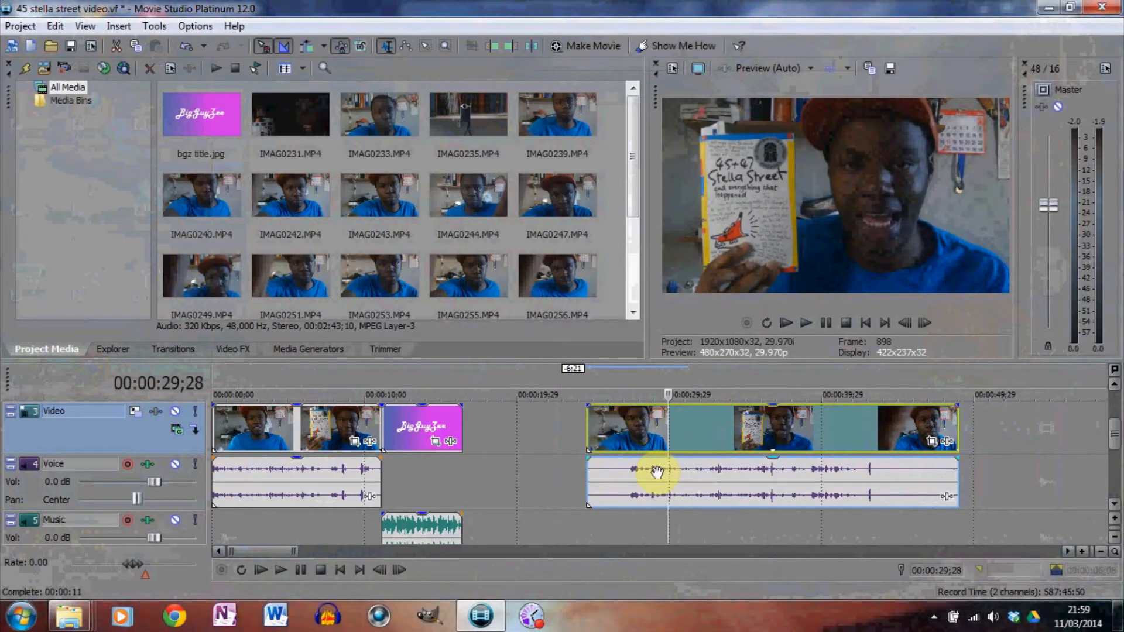
click(586, 406)
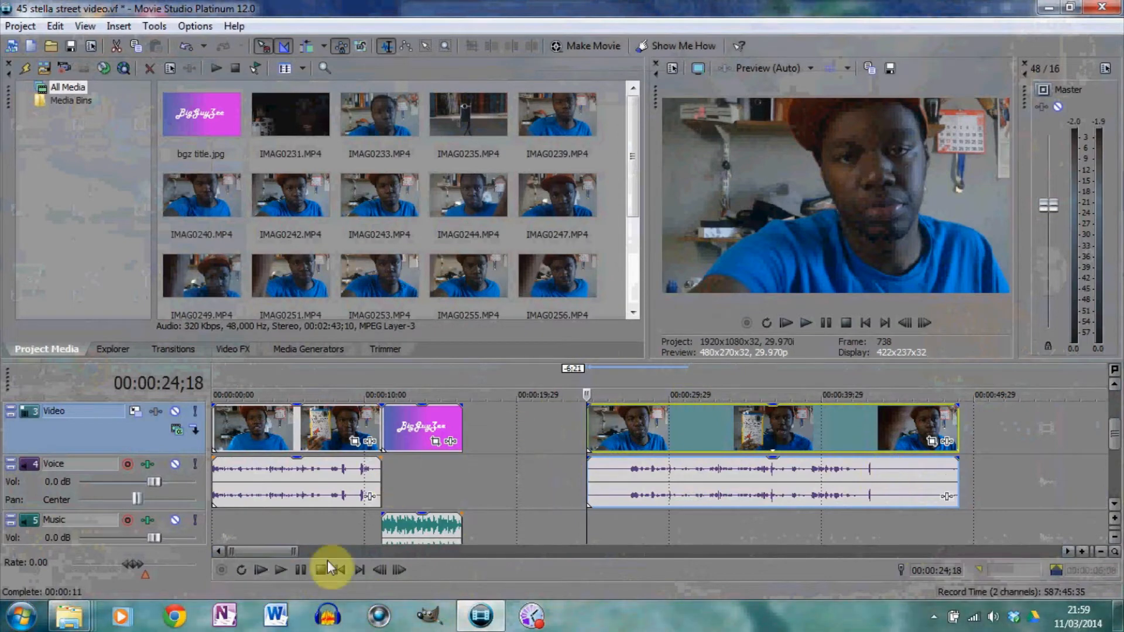
click(279, 570)
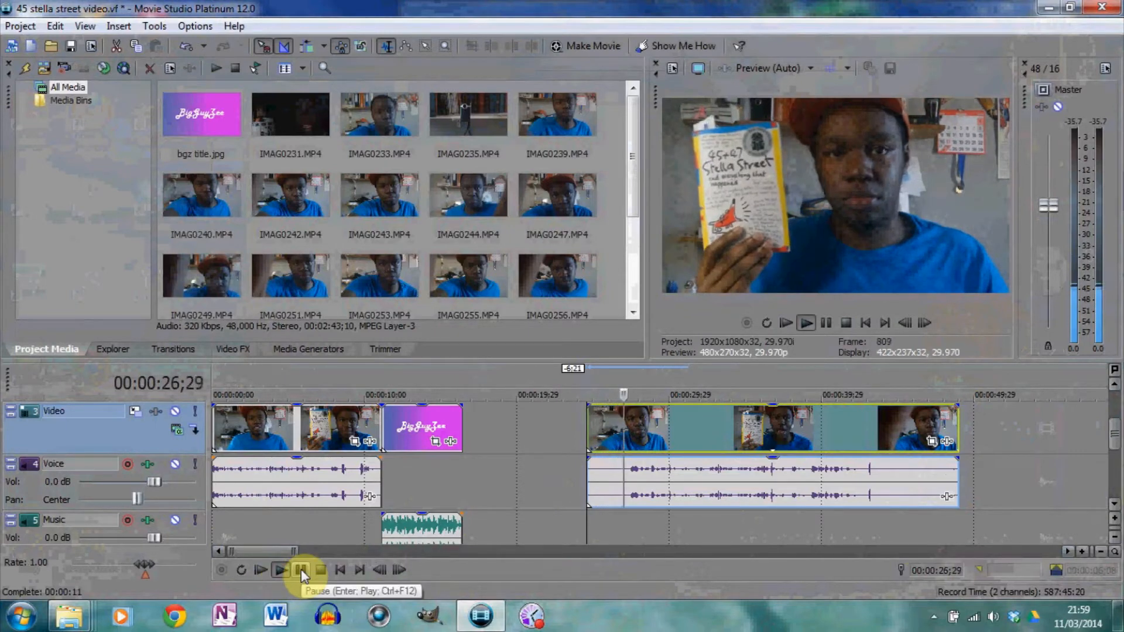
click(301, 571)
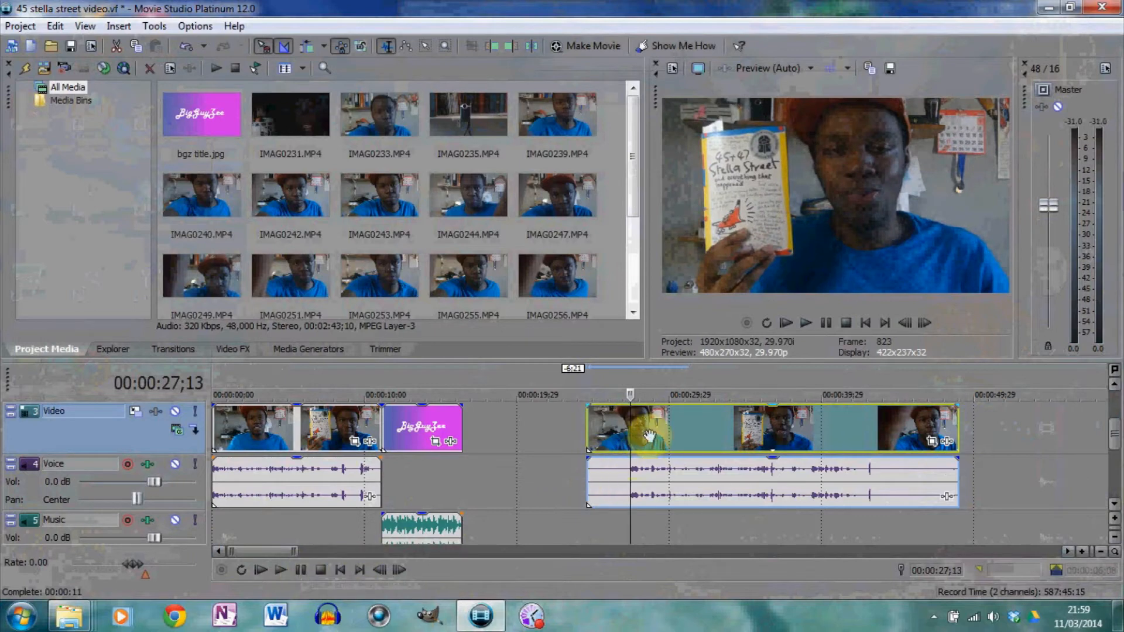
drag(629, 435, 611, 435)
click(283, 571)
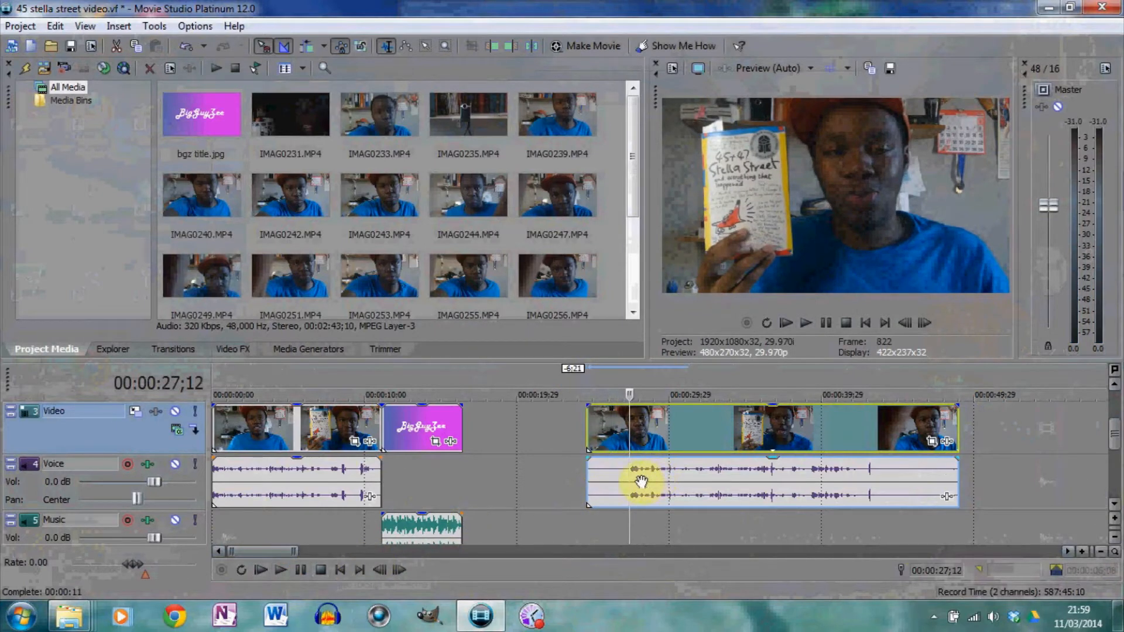
key(s)
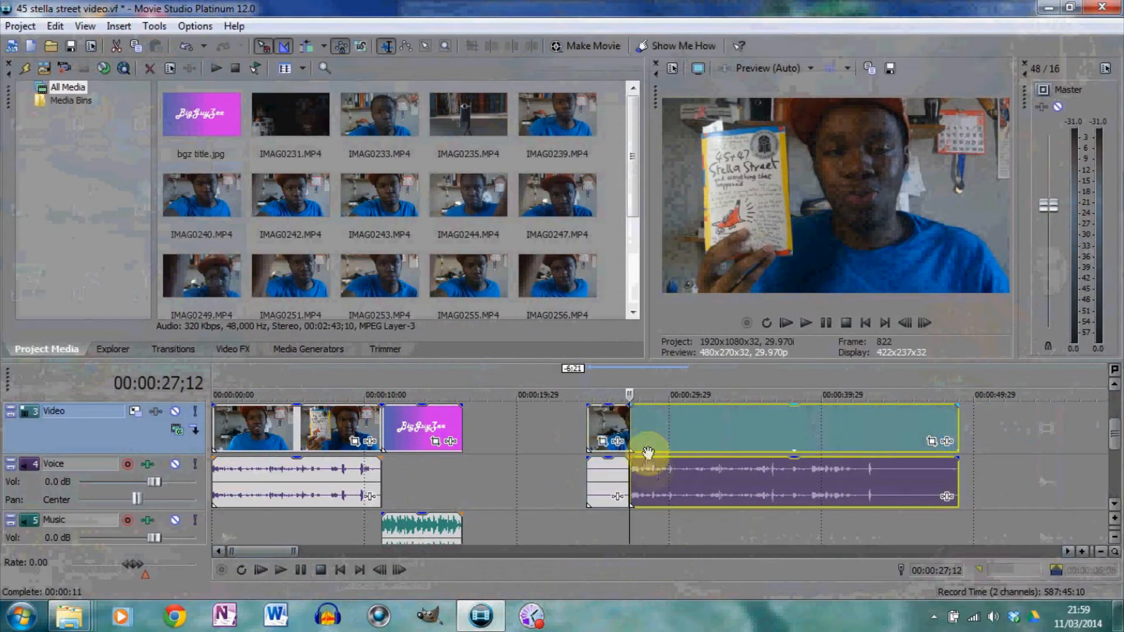
Delete the short part before the split and play the remaining clip from its start at 00:00:27;12.
click(601, 423)
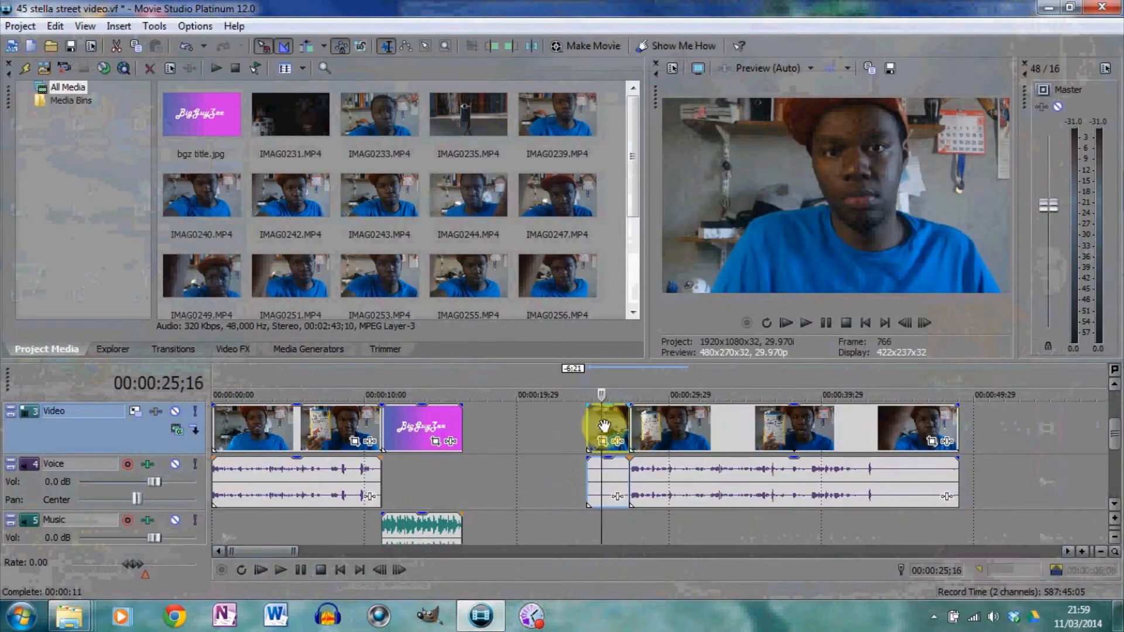
key(Delete)
click(657, 429)
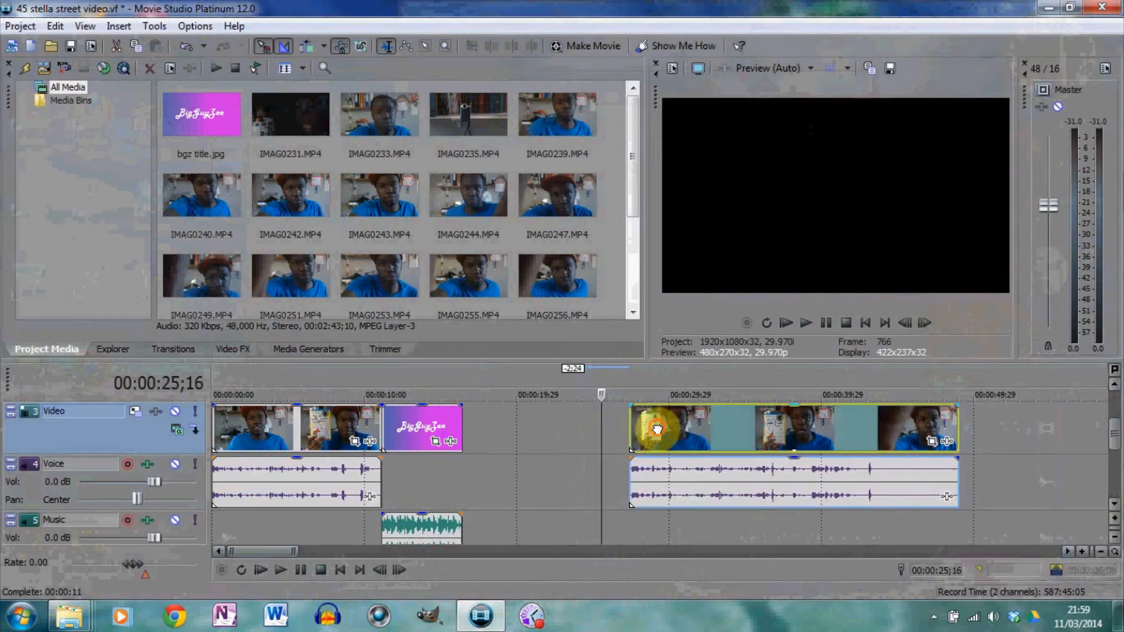
click(627, 404)
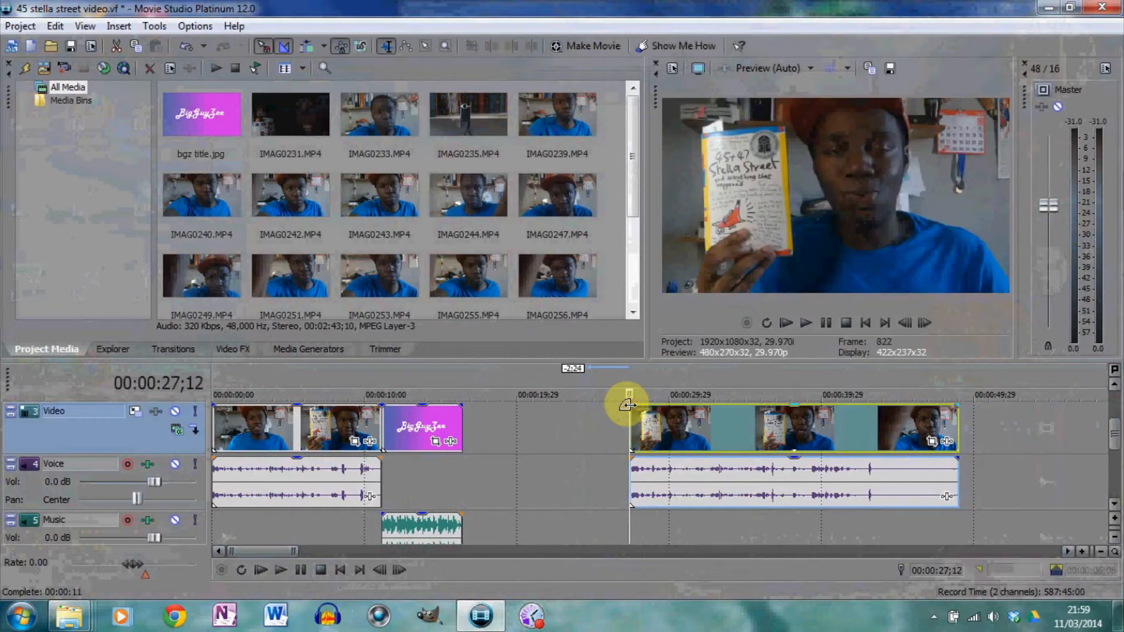
click(281, 572)
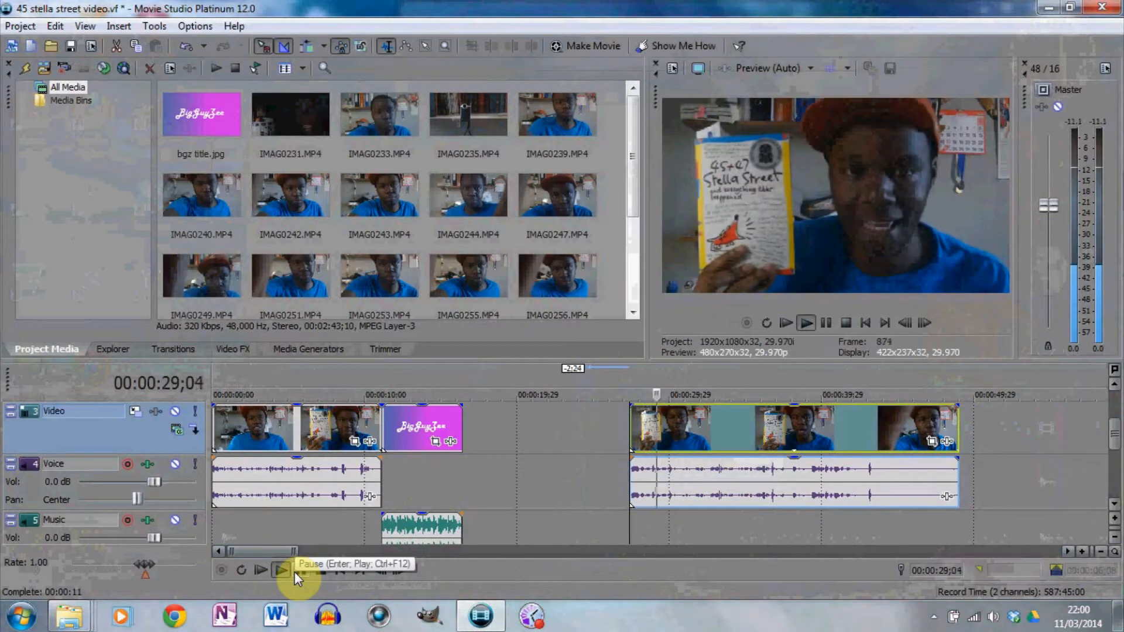
click(293, 571)
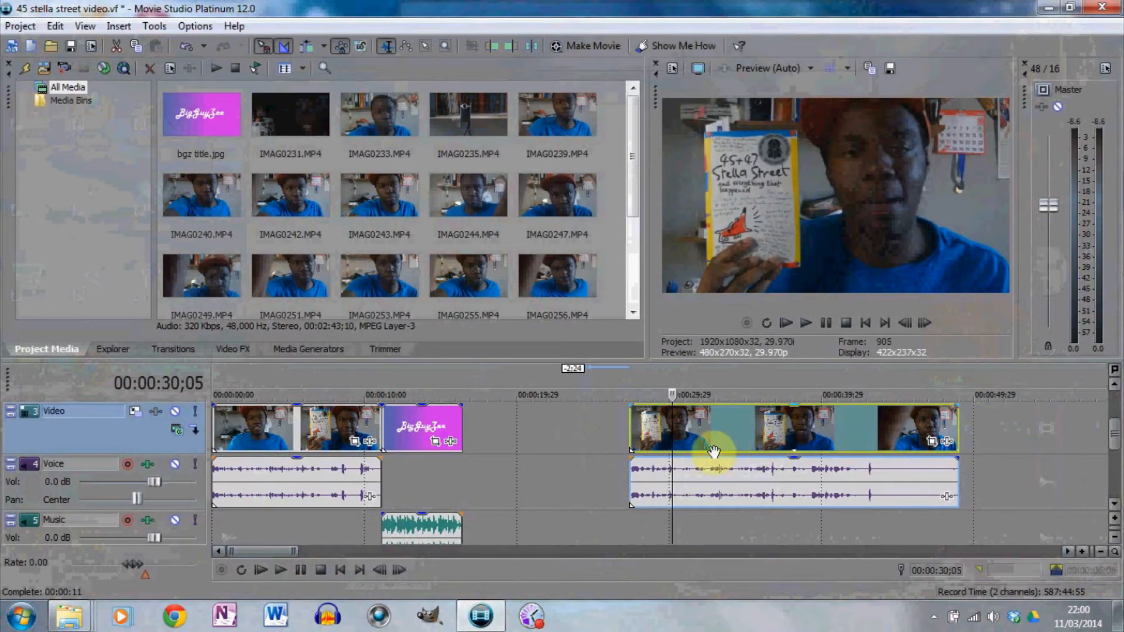
Split the clip at 00:00:43;27, just after the speech ends, and delete the leftover part after the split.
drag(673, 443, 825, 427)
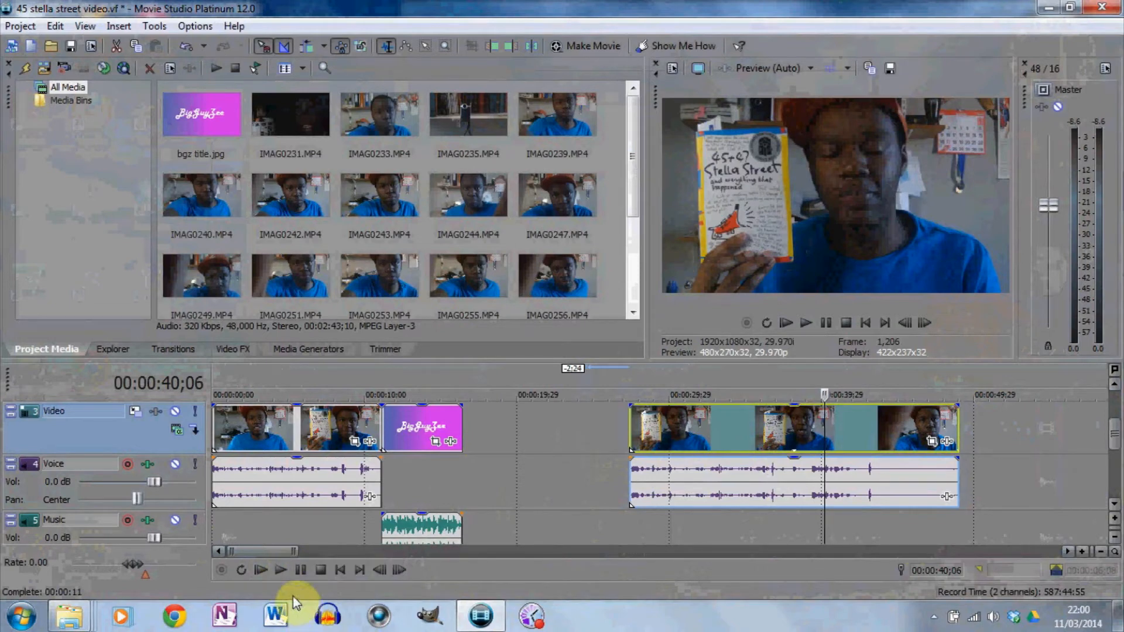
click(282, 569)
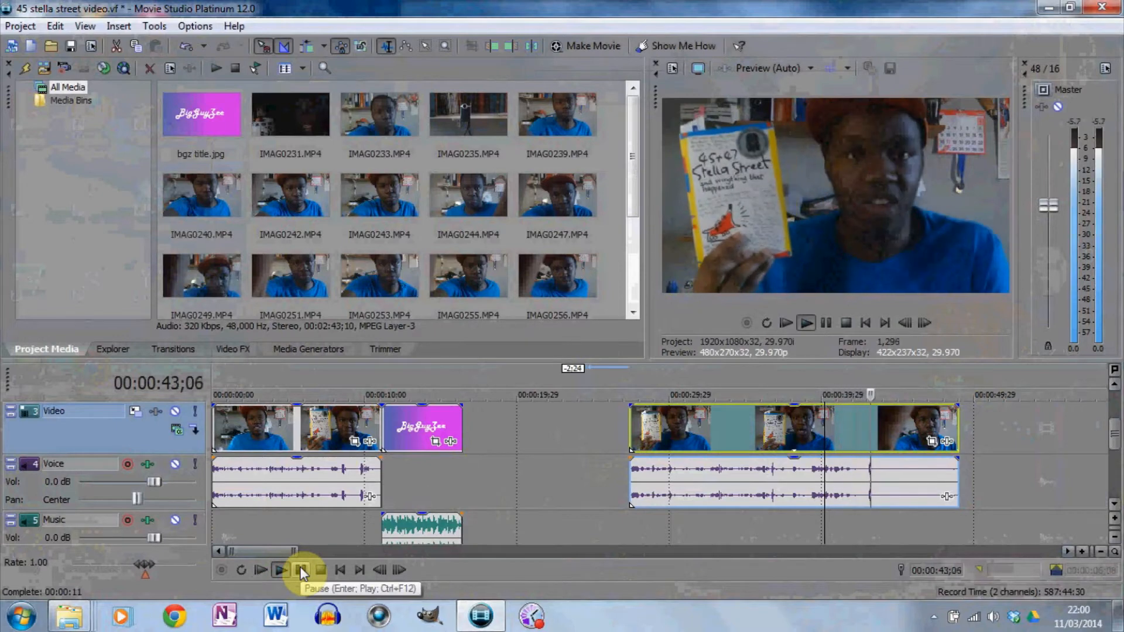
click(301, 570)
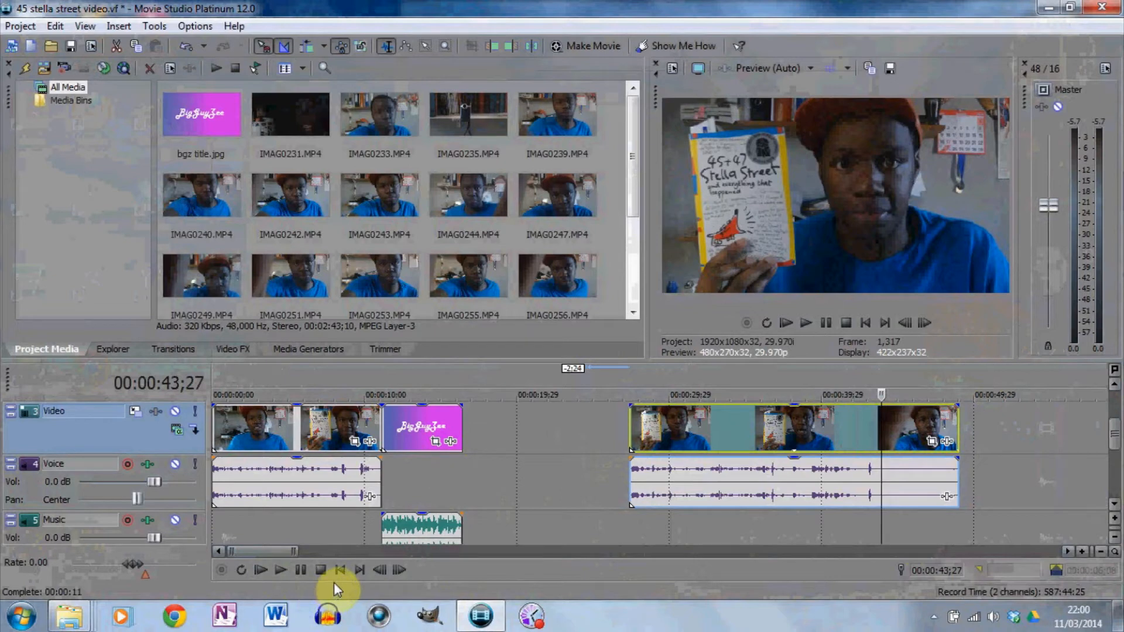
key(s)
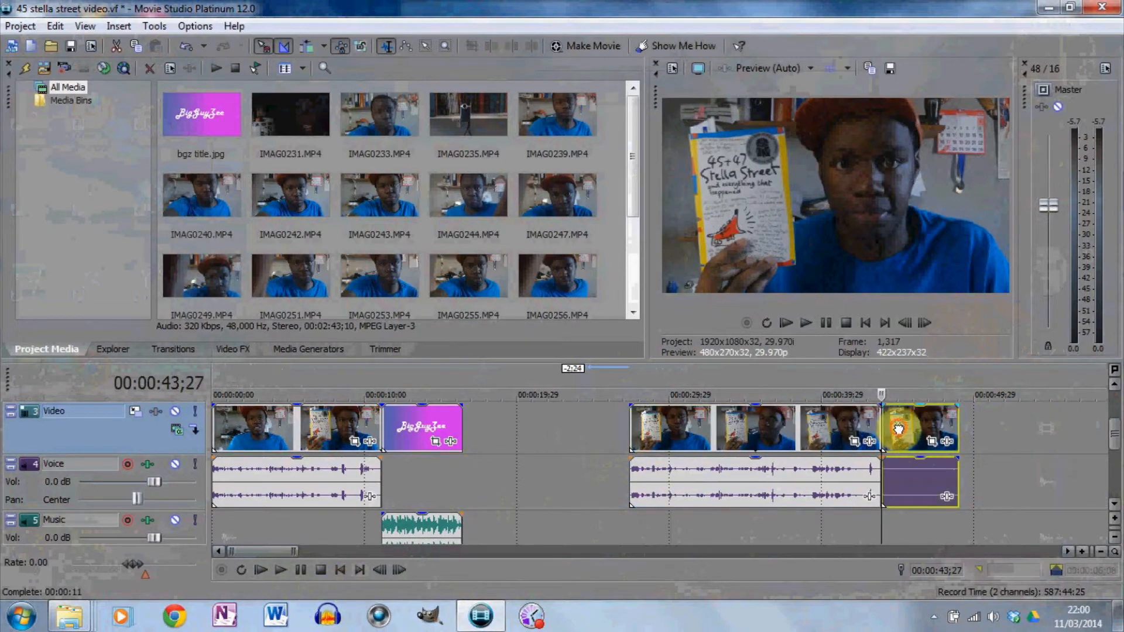
click(898, 429)
key(Delete)
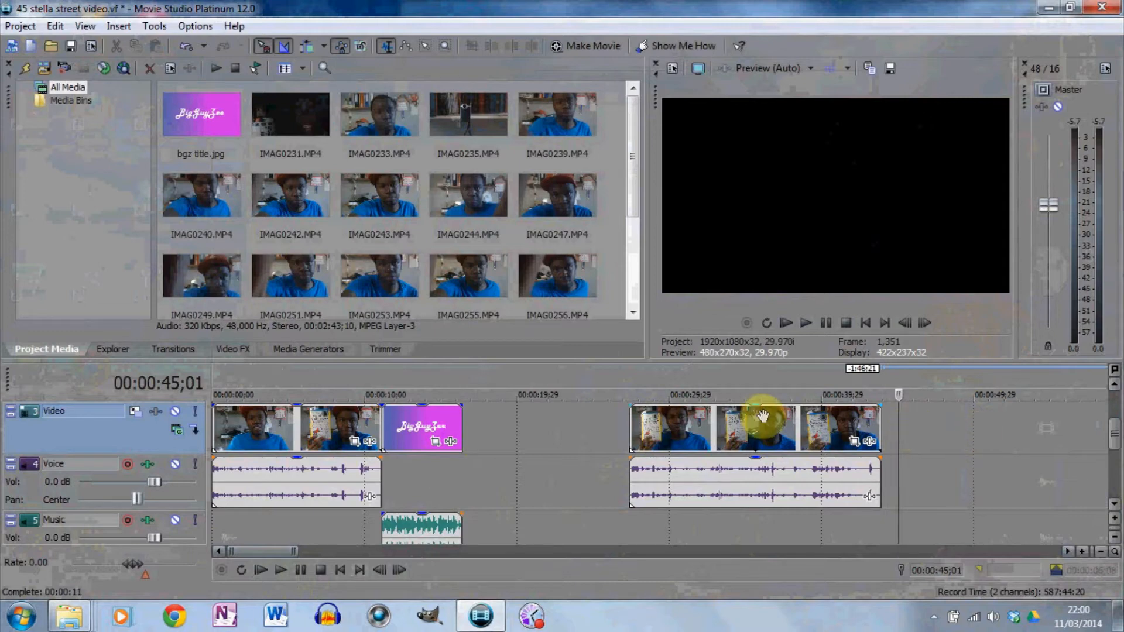
Move the trimmed clip with its voice audio back along the timeline so it starts directly after the title image.
drag(761, 427, 606, 419)
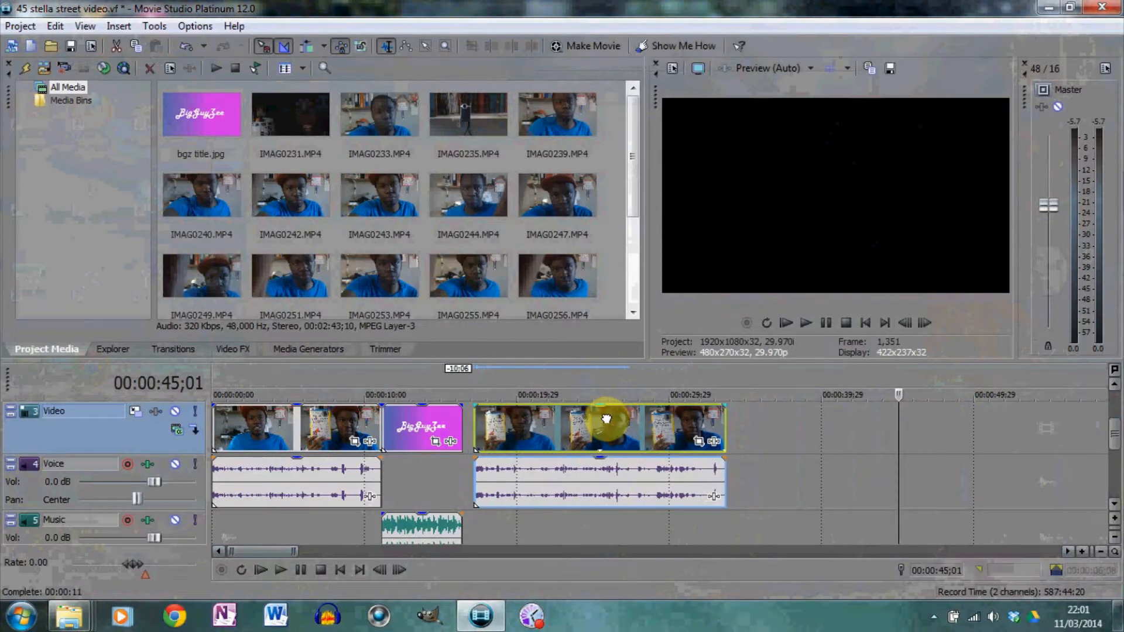
drag(606, 419, 646, 426)
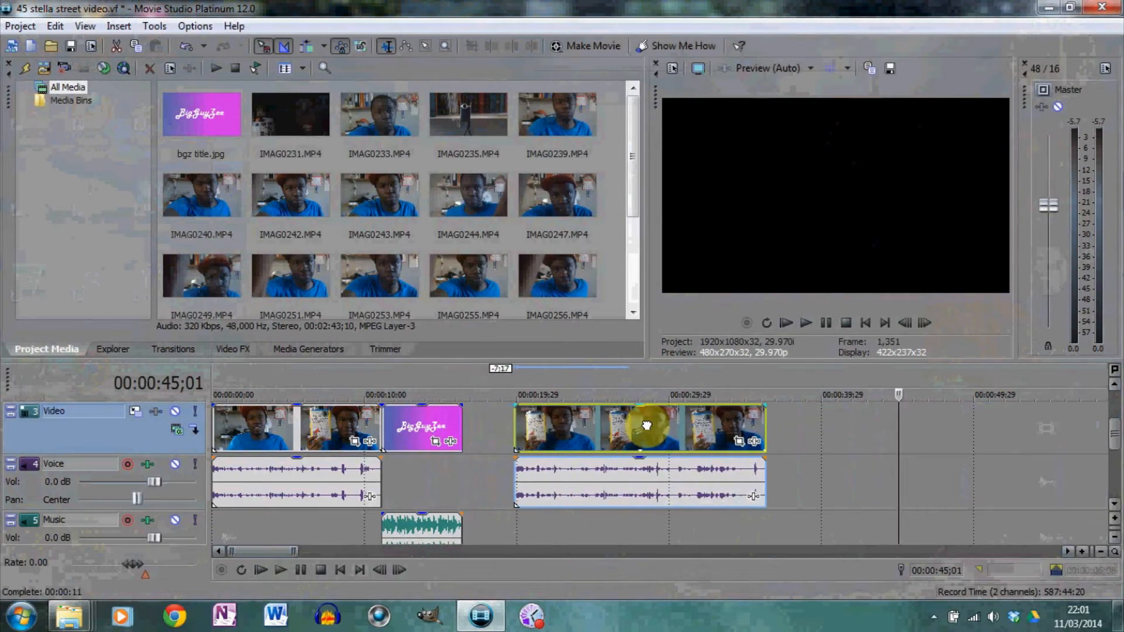
drag(646, 431, 598, 436)
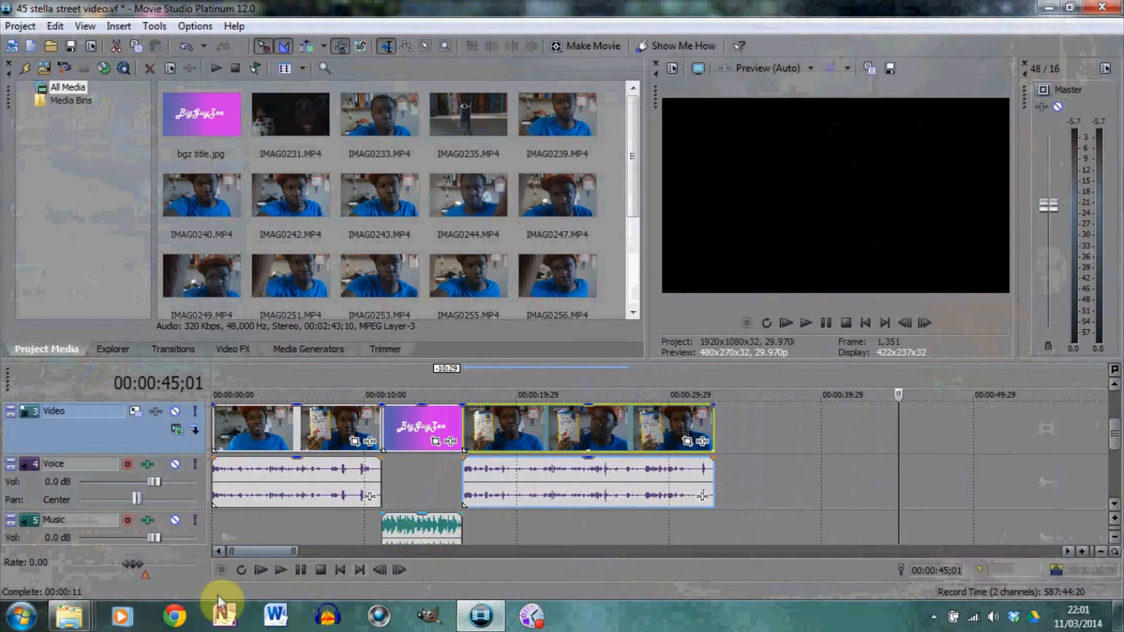
Move the next recorded clip with its voice audio back along the timeline to start at about 00:00:50;10.
drag(241, 554, 384, 569)
drag(388, 427, 276, 442)
drag(388, 552, 336, 554)
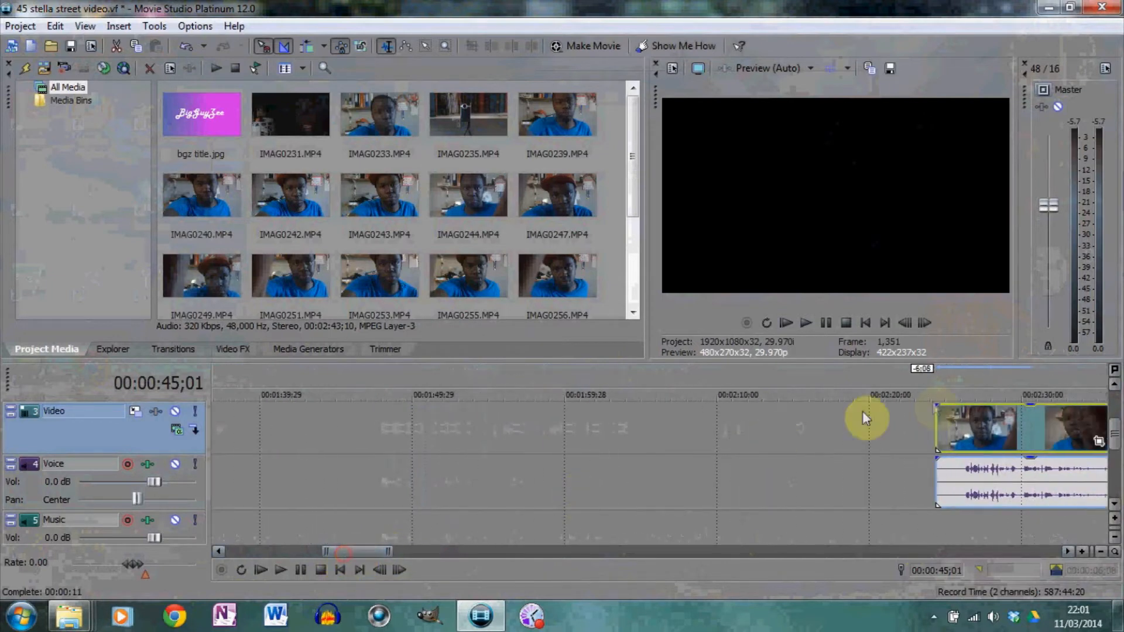
drag(989, 424, 356, 494)
drag(364, 553, 311, 557)
drag(1071, 427, 330, 436)
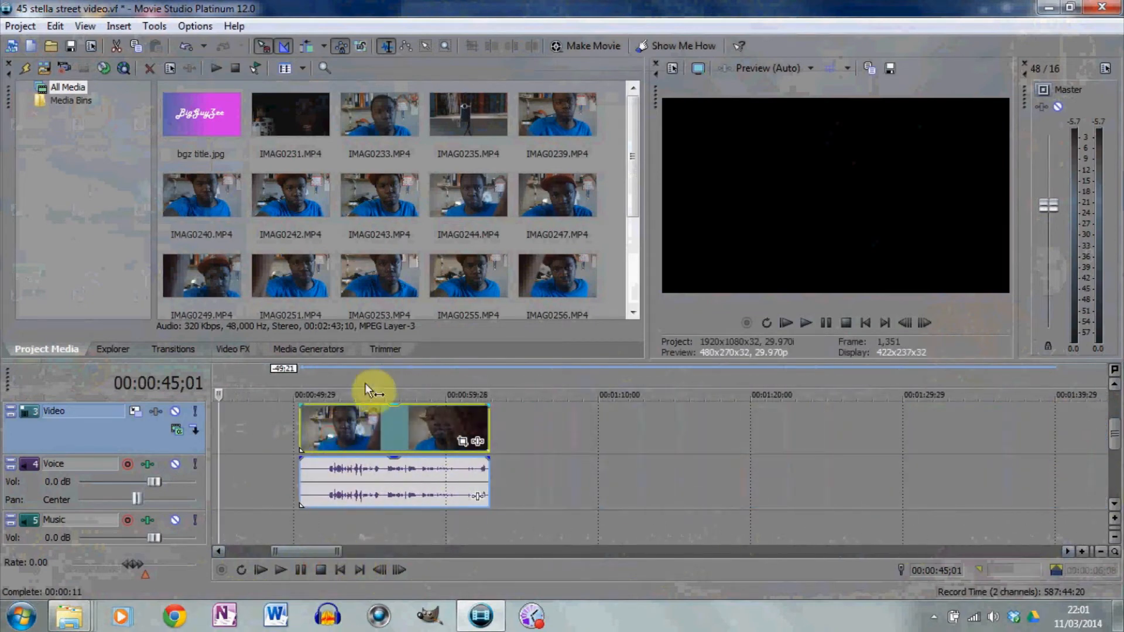
Split the moved clip at 00:00:52;09, just before the speech starts, and delete the short part before the split.
click(298, 410)
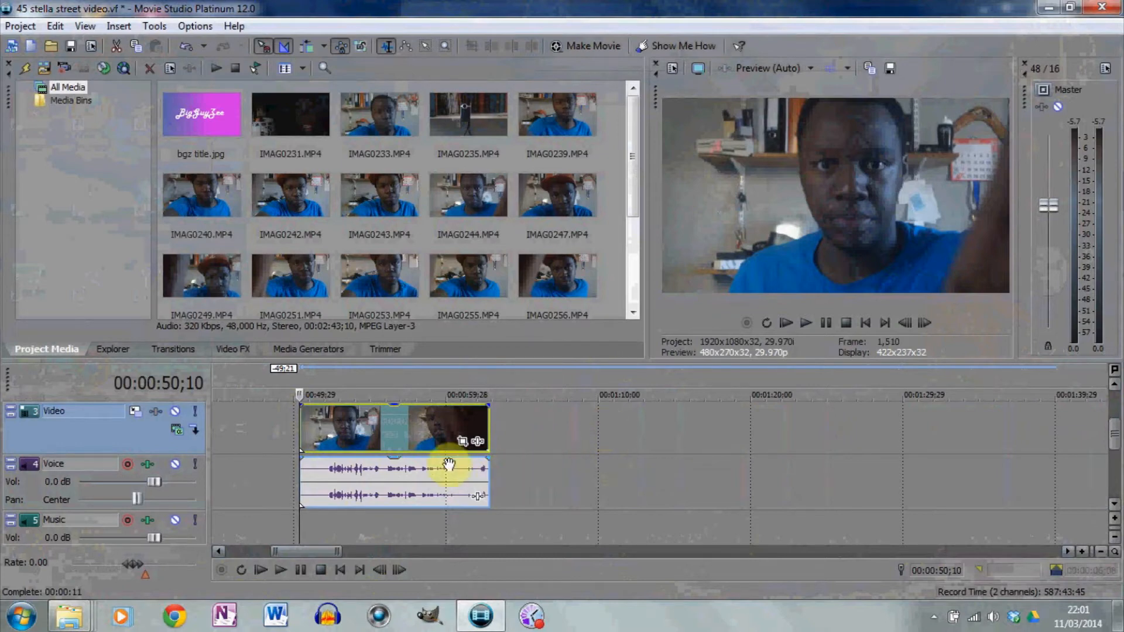
click(283, 569)
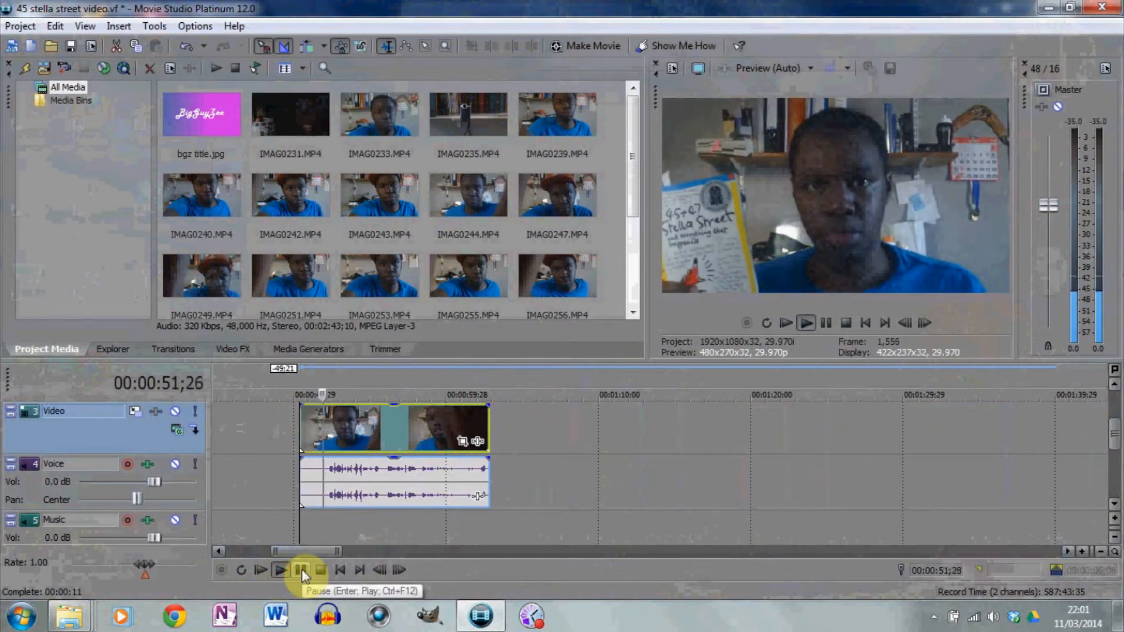
click(301, 571)
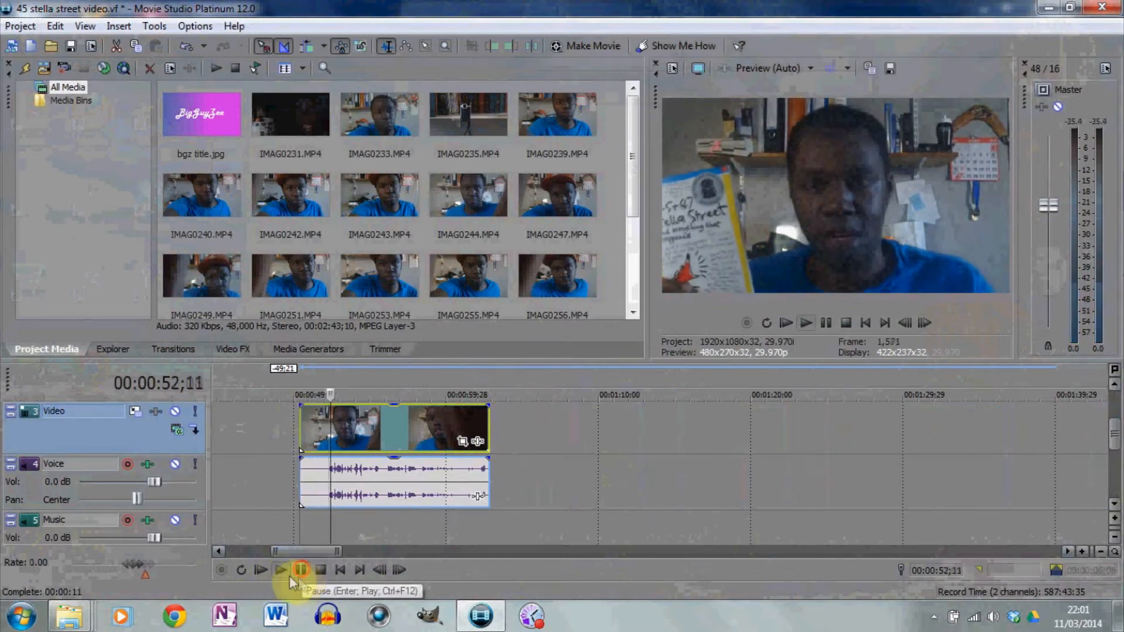
click(299, 405)
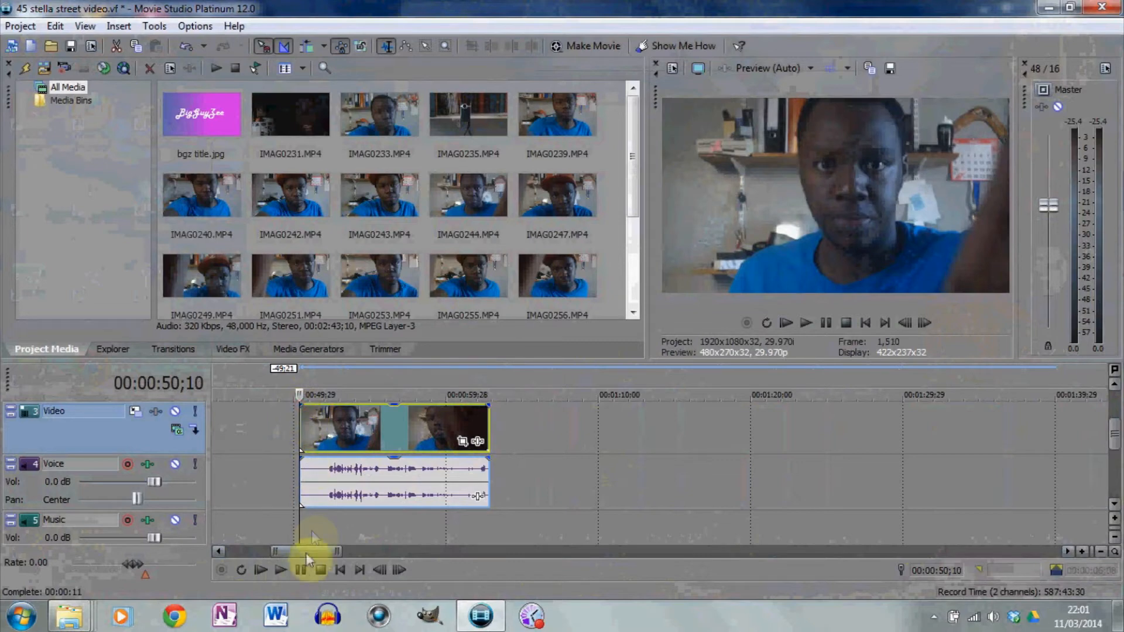
click(280, 571)
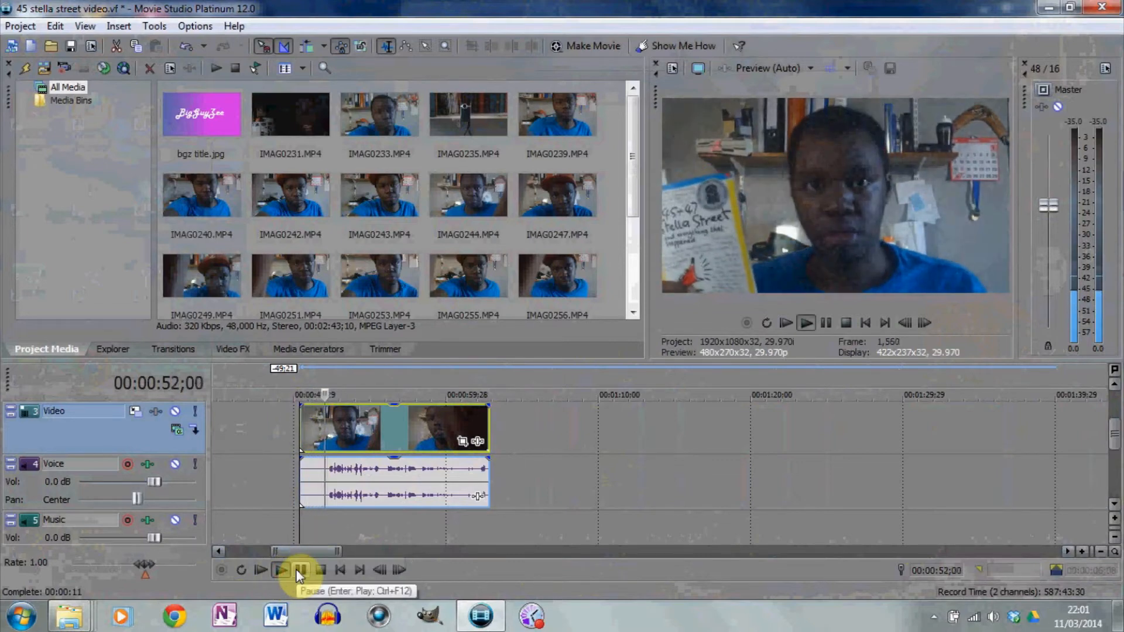
click(301, 569)
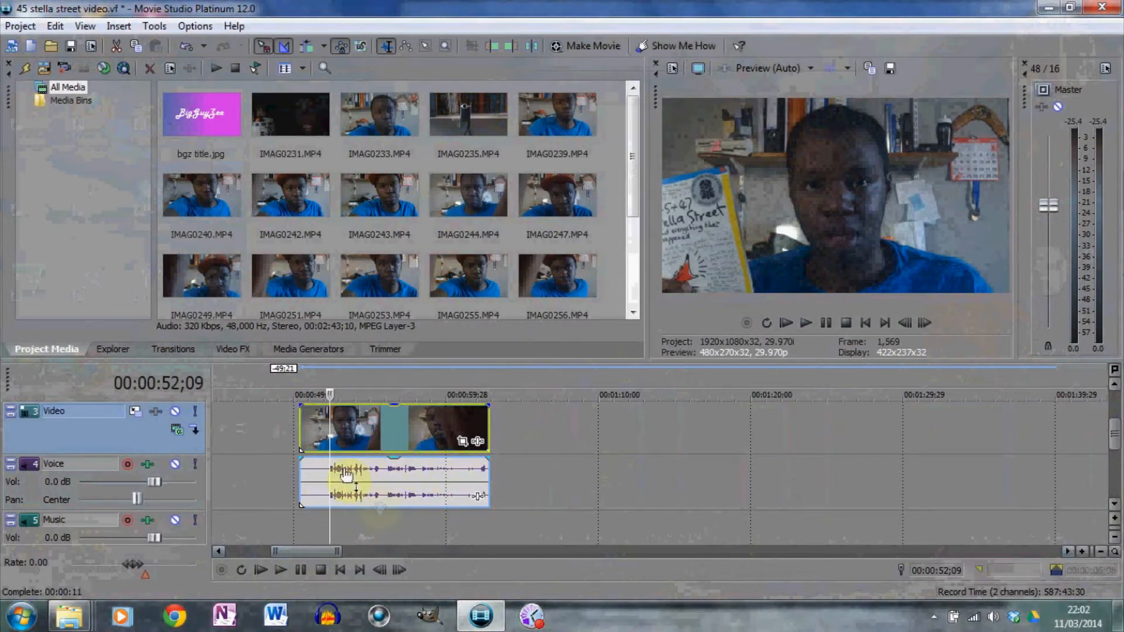
key(s)
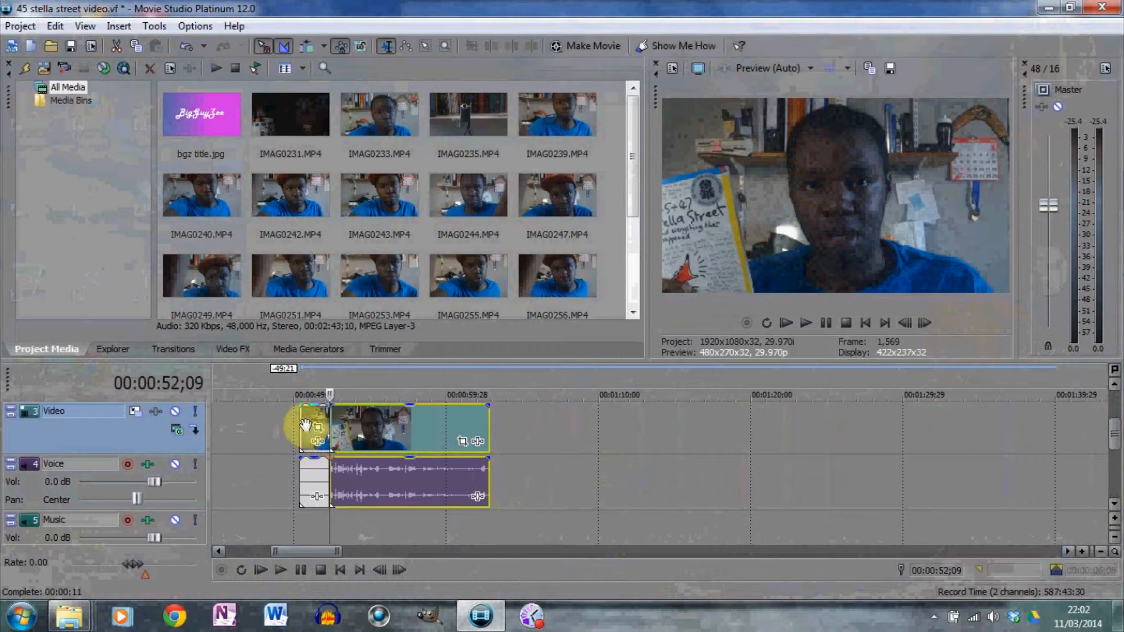
click(306, 424)
key(Delete)
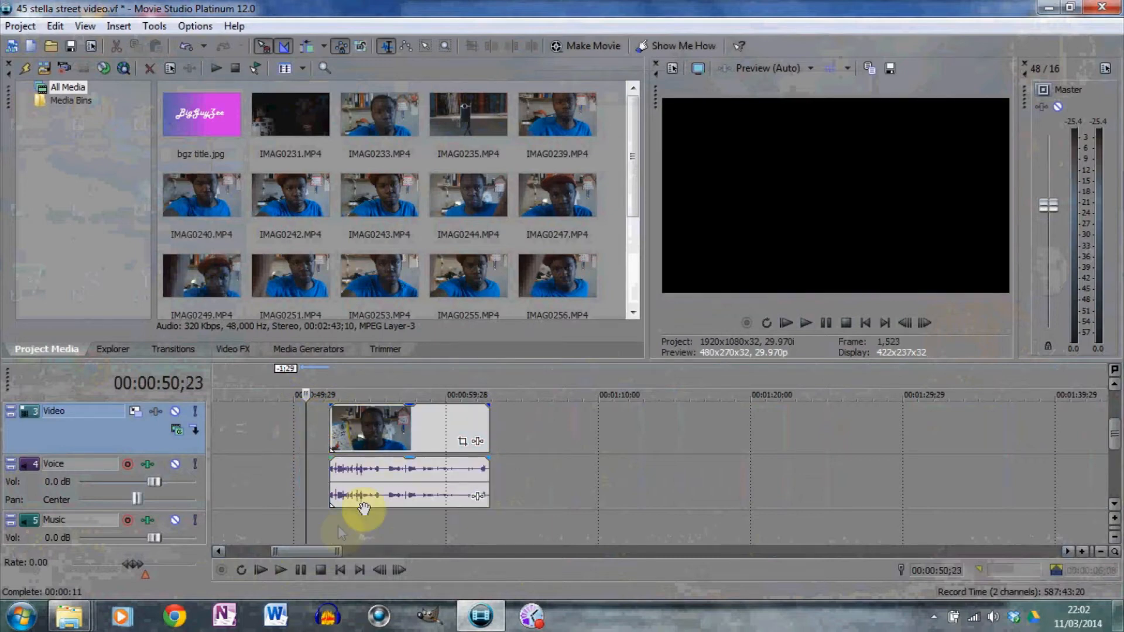
Move the shortened clip back to start at about 00:00:37;12 and play it from 00:00:41;26 to its end.
drag(313, 553, 286, 553)
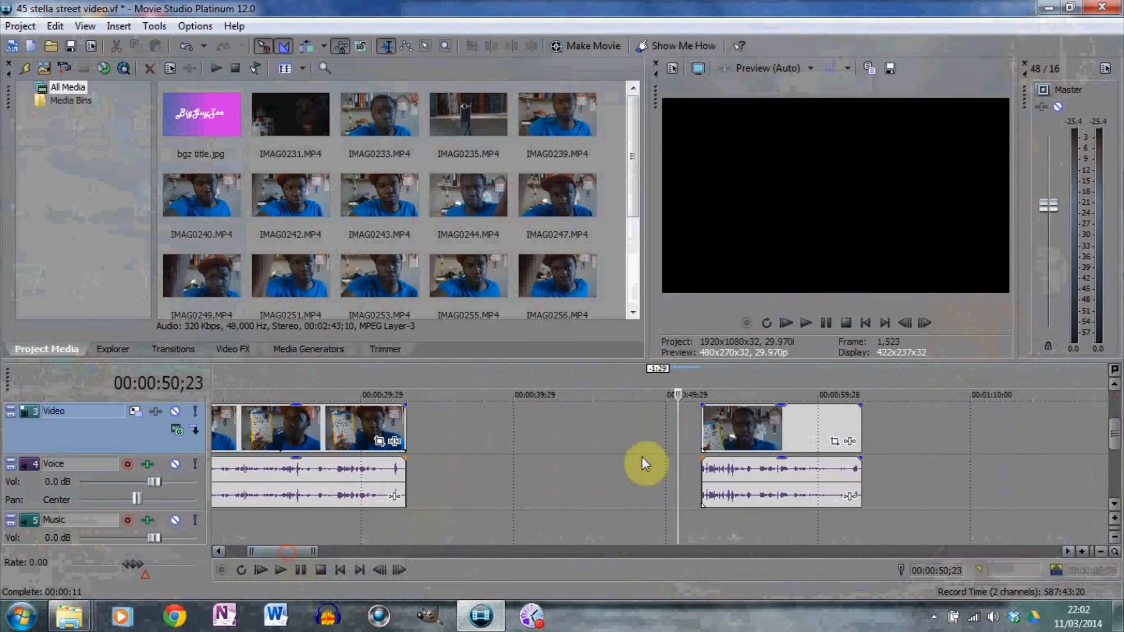
drag(764, 421, 516, 436)
click(542, 425)
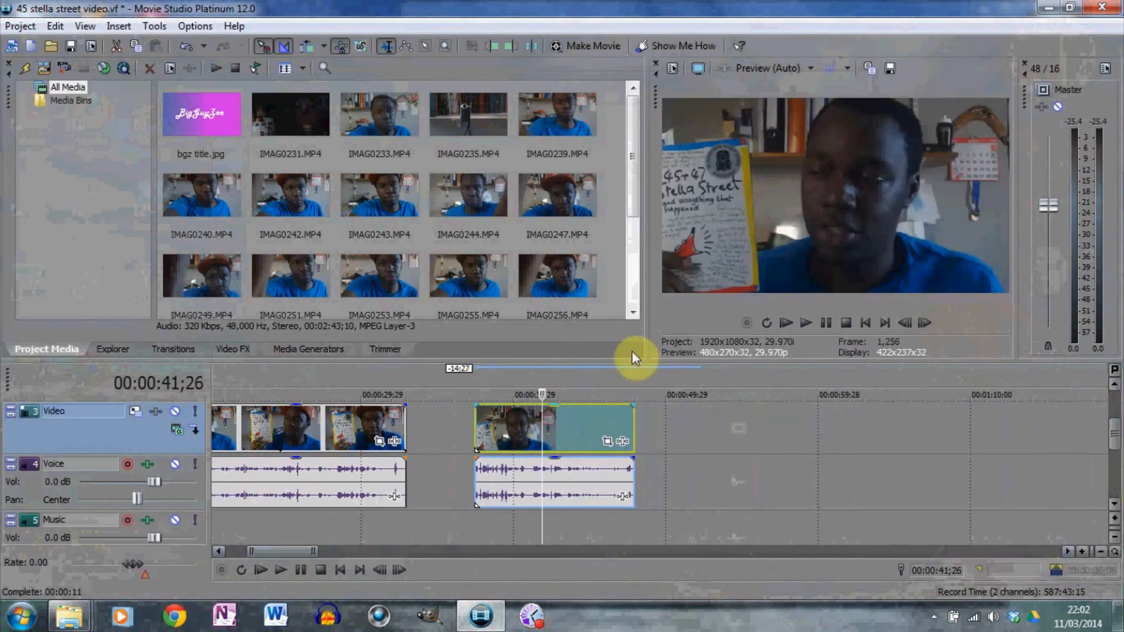
click(279, 568)
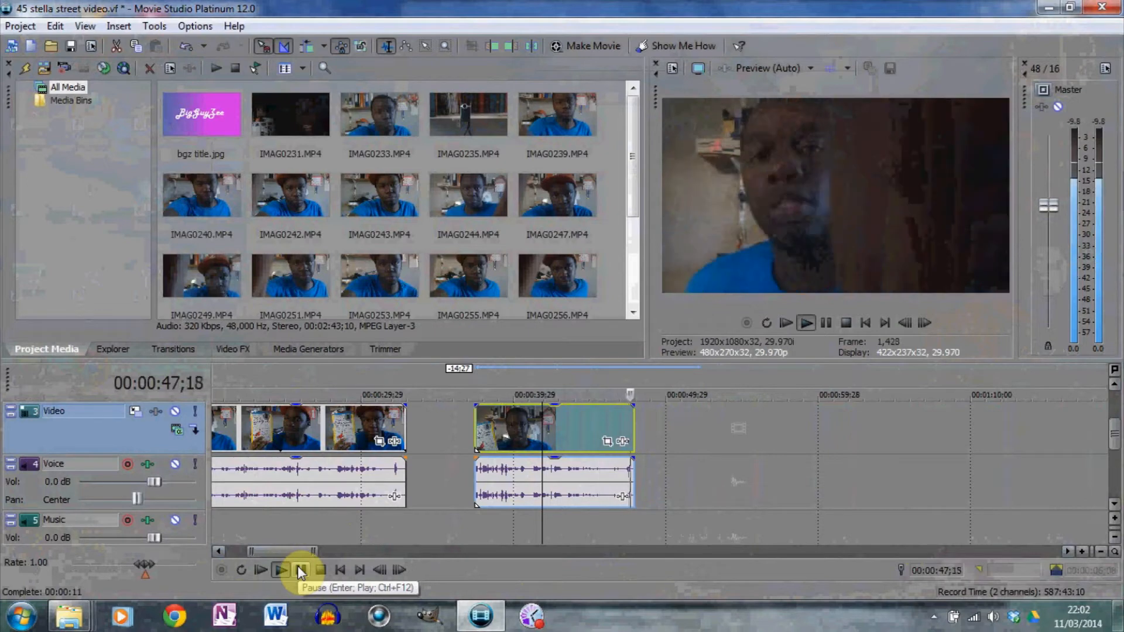
click(301, 570)
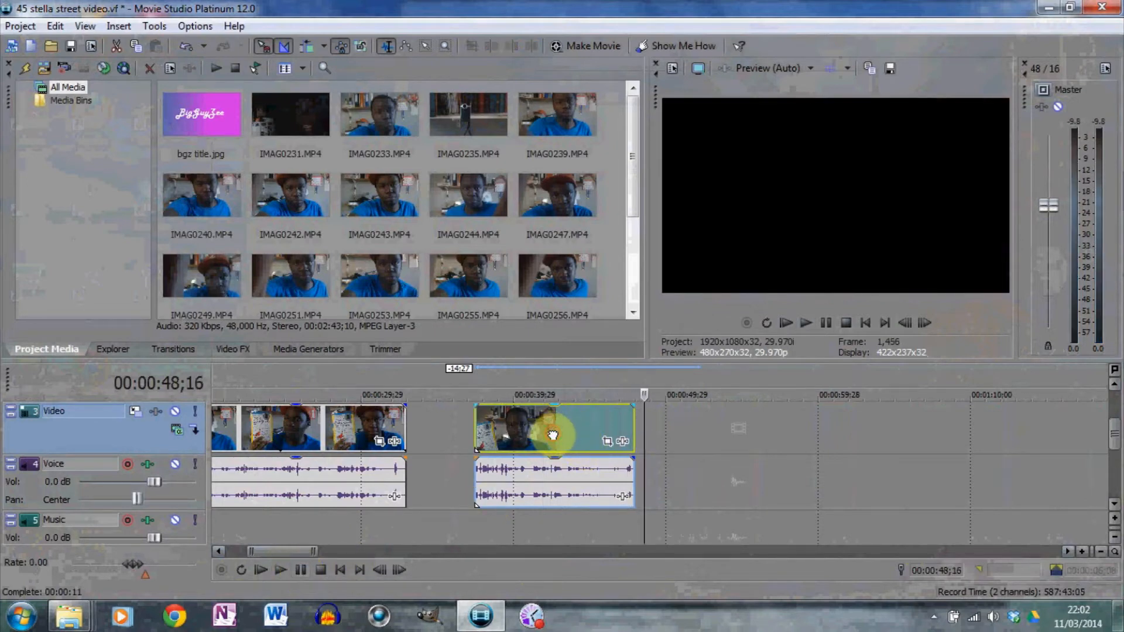
Delete the shortened clip together with its voice audio from the timeline.
drag(553, 435, 578, 432)
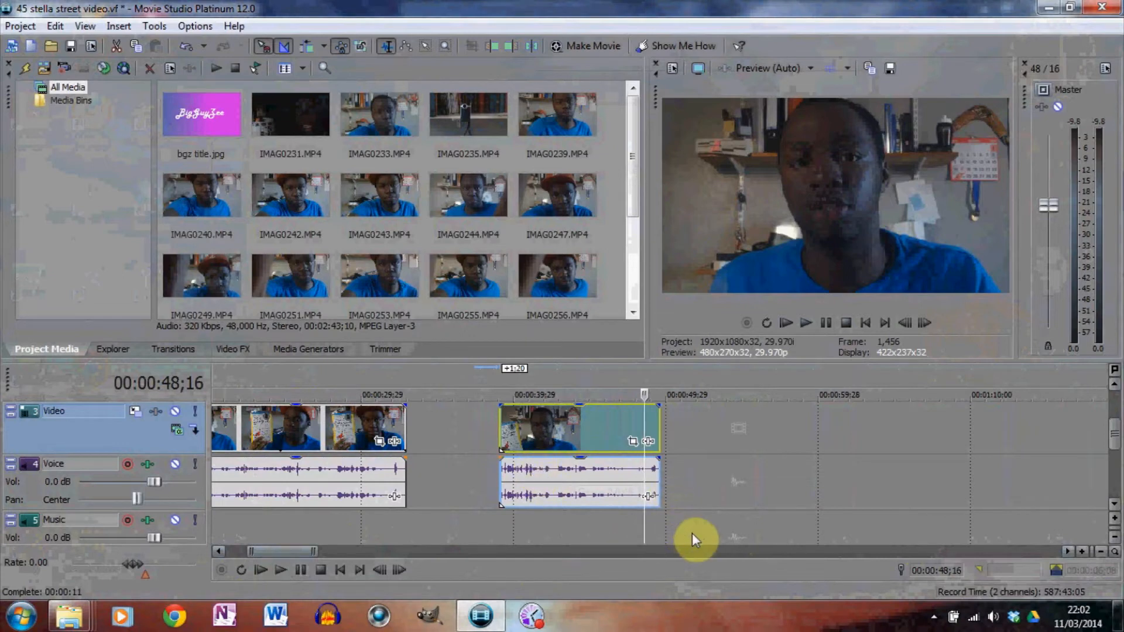
key(Delete)
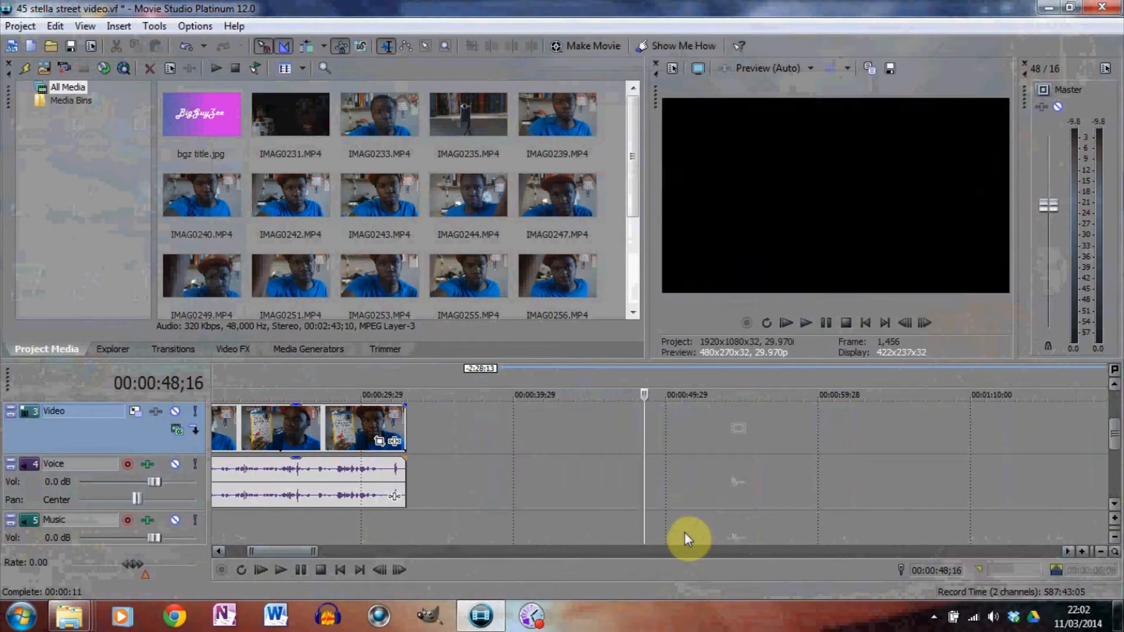
Move the next recorded clip, the one with the cap, with its voice audio back to start at about 00:02:02;29.
drag(287, 553, 431, 555)
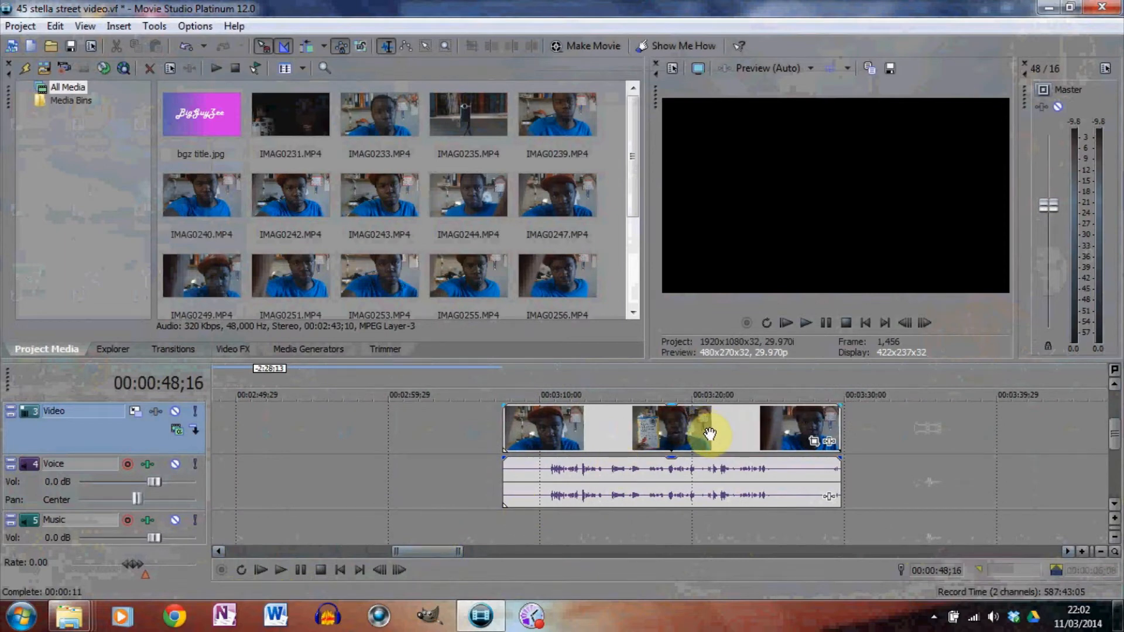
drag(711, 433, 352, 433)
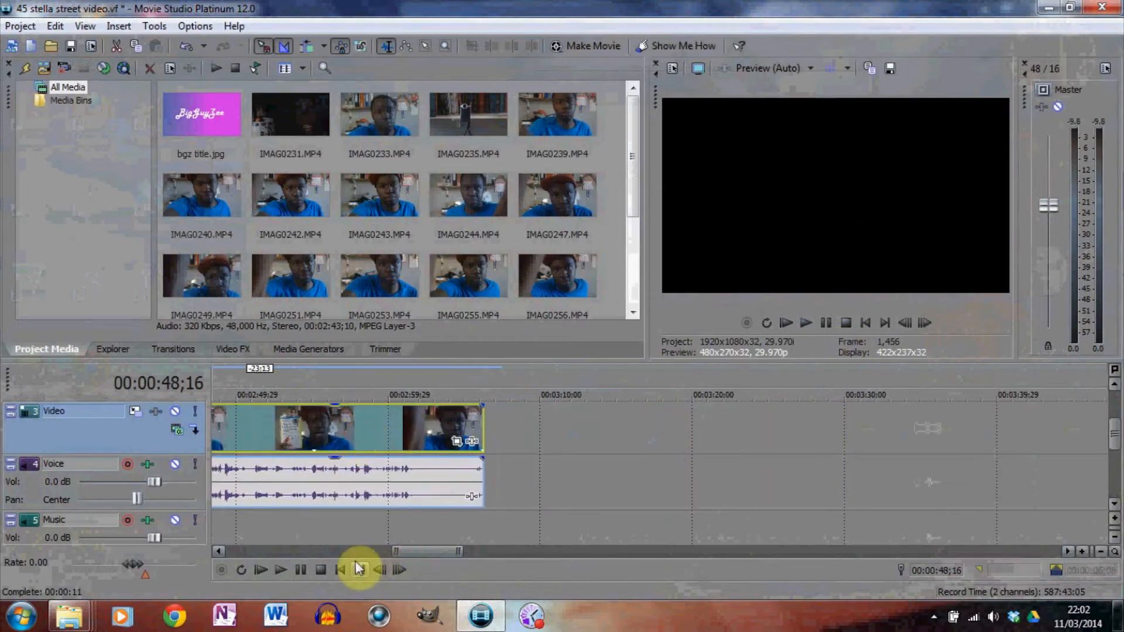
drag(423, 553, 371, 548)
drag(1117, 408, 458, 427)
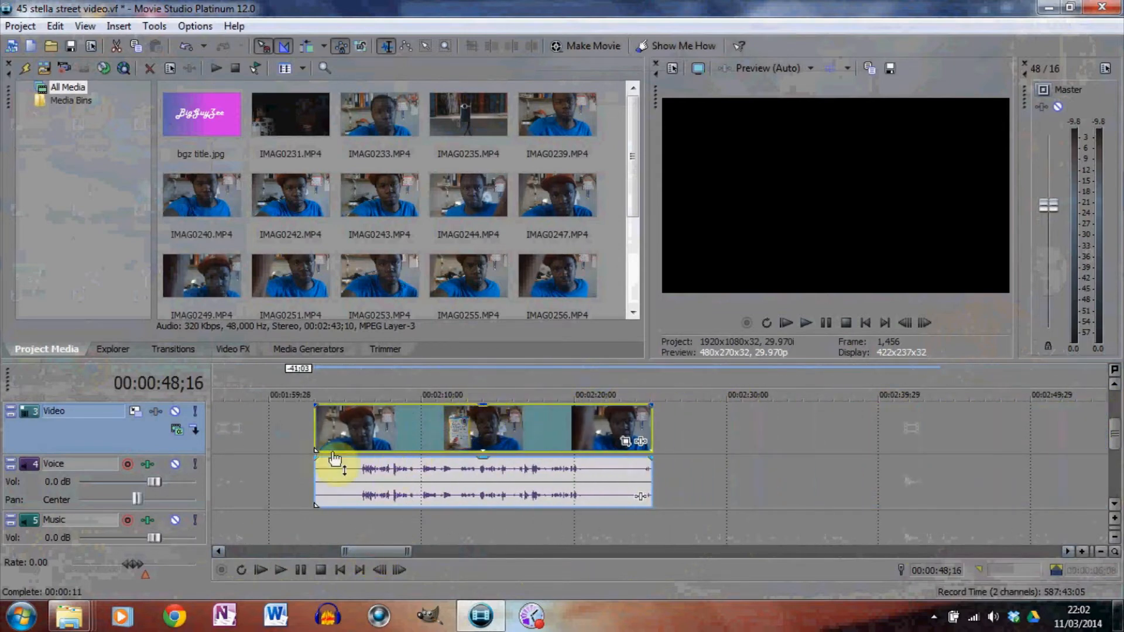
Split the moved clip at about 00:02:06, just before the speech starts, and delete the part before the split.
click(310, 403)
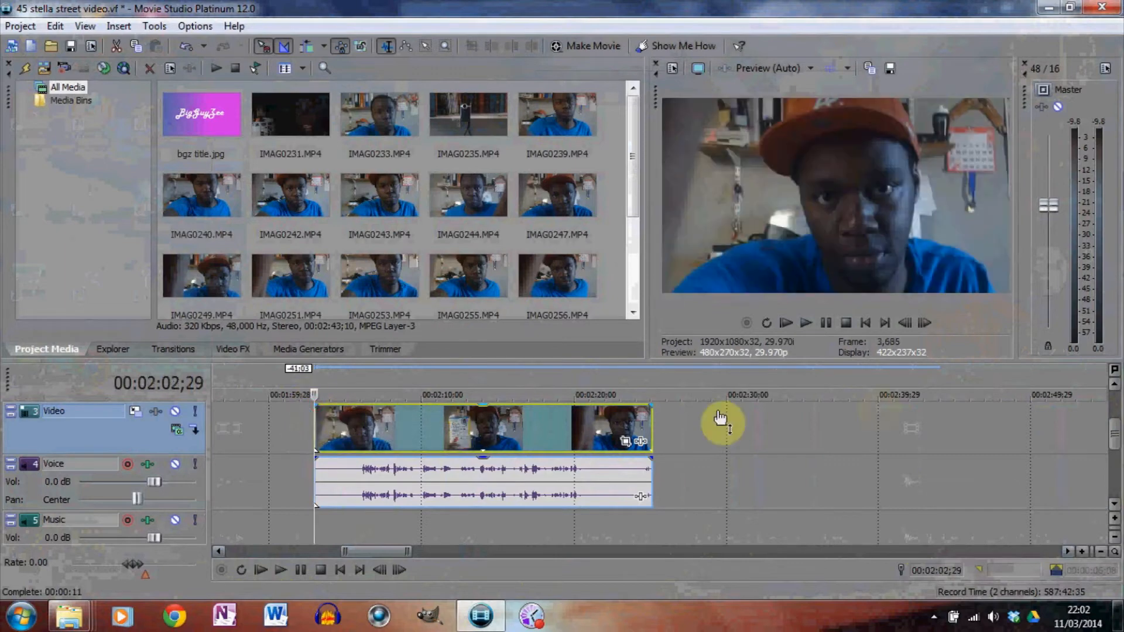
click(276, 575)
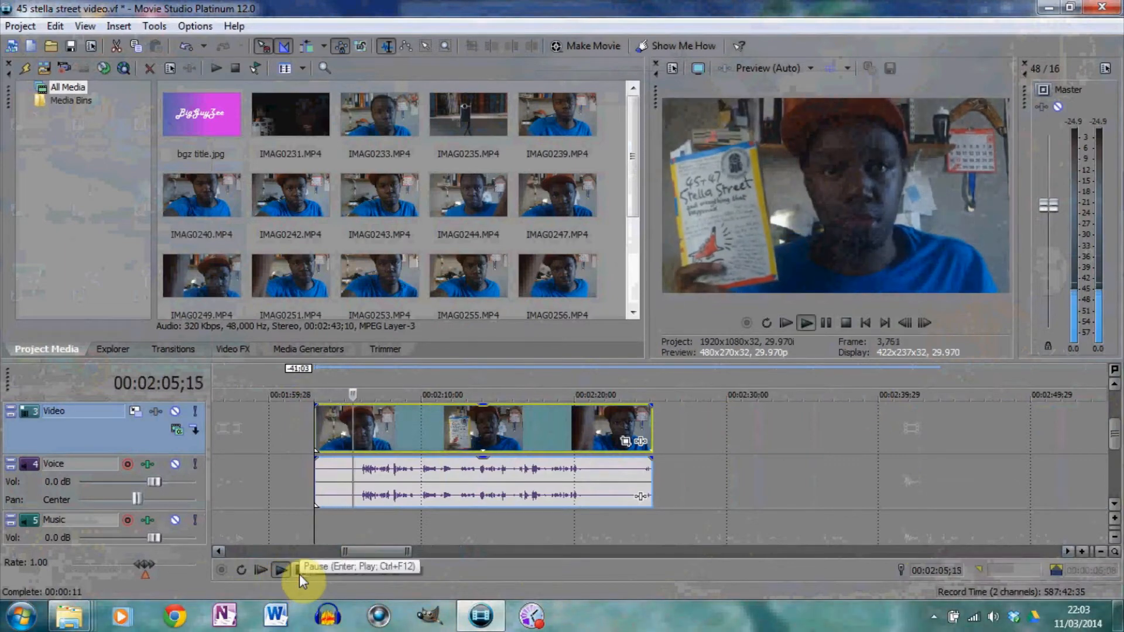
click(300, 574)
key(s)
click(324, 433)
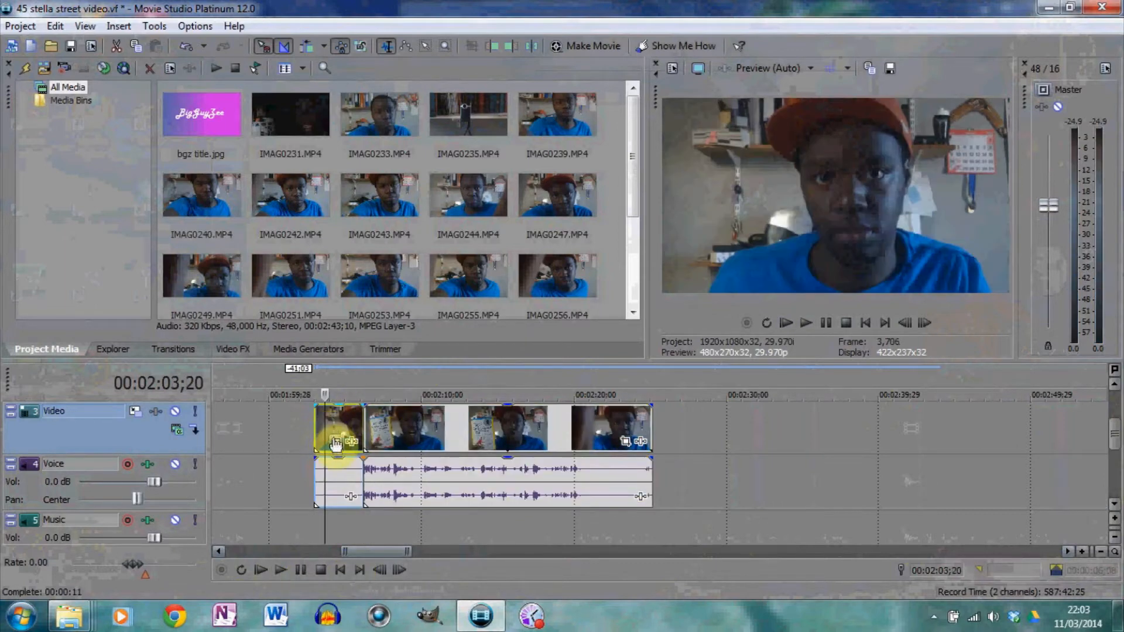
key(Delete)
Play the remaining clip from its start, split it at 00:02:20;28 after the speech ends, and delete the leftover part.
click(394, 428)
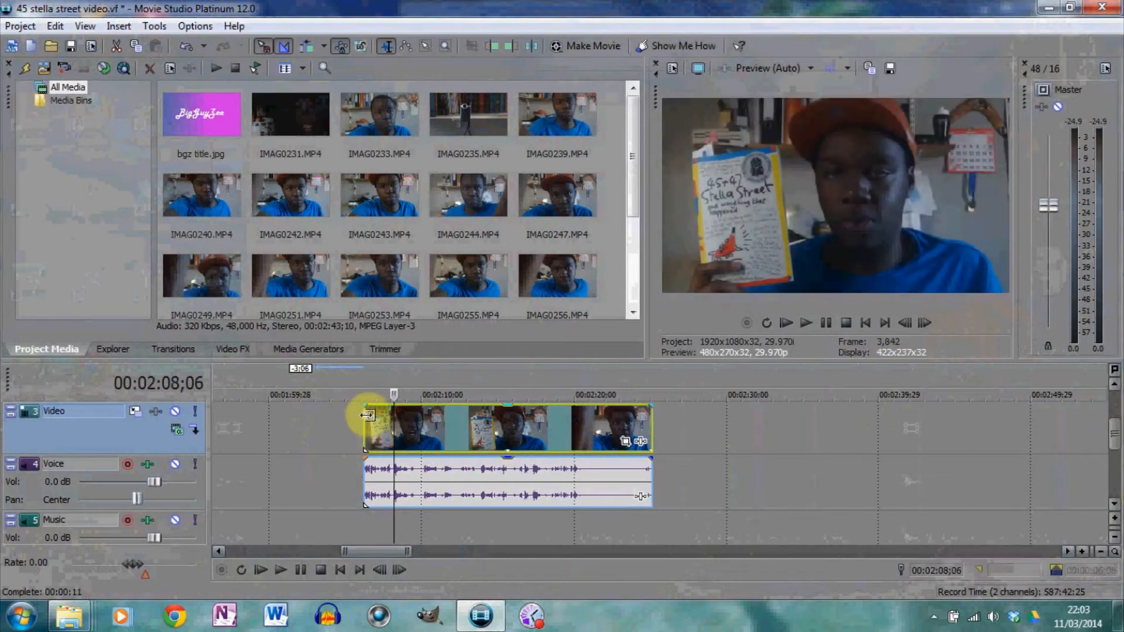
click(364, 413)
click(279, 570)
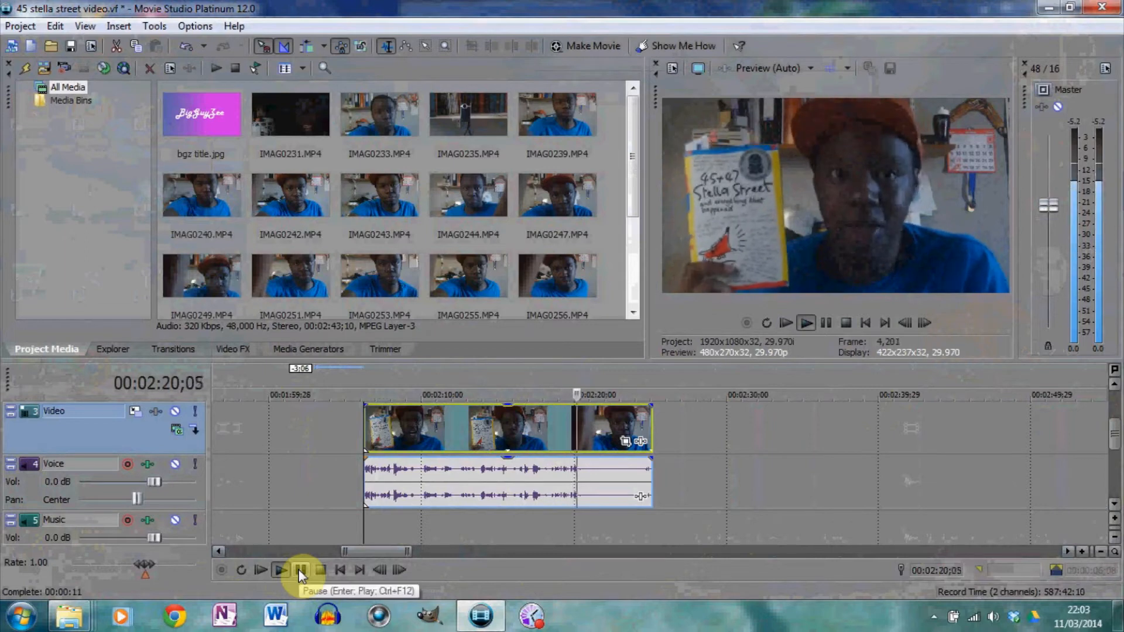
click(300, 570)
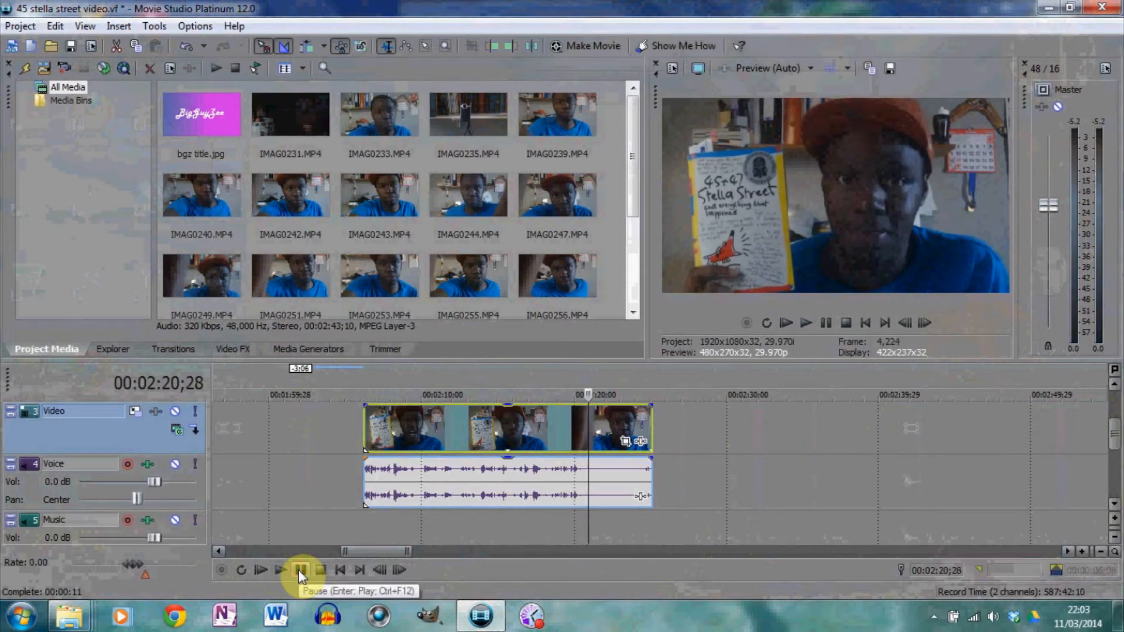
key(s)
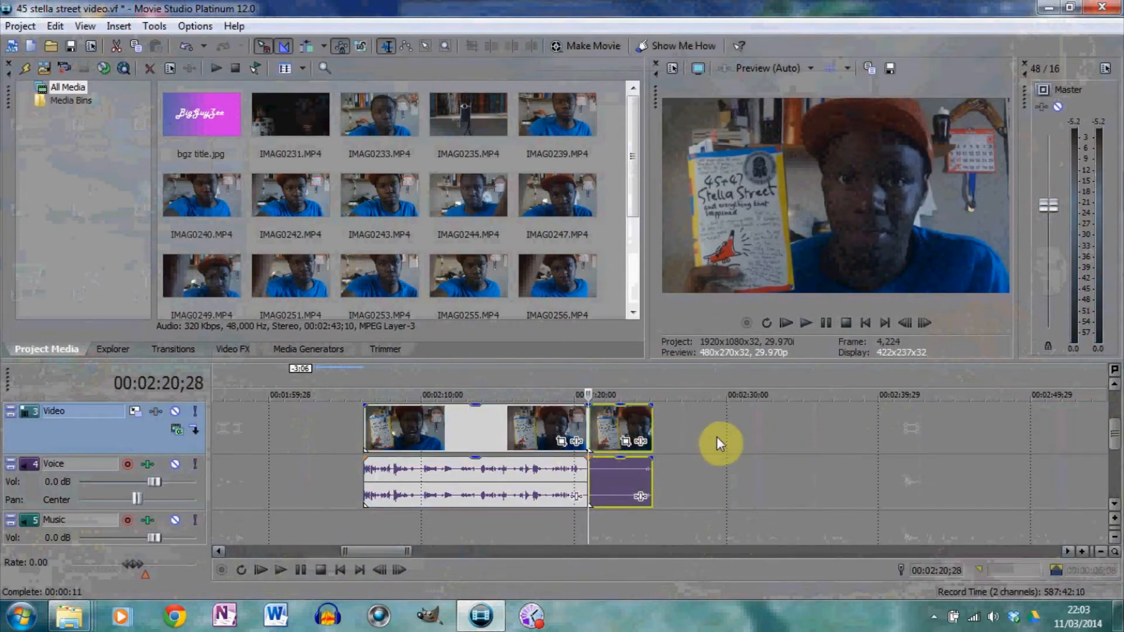
key(Delete)
Move the trimmed clip with its voice audio back along the timeline so it starts directly after the preceding clip.
drag(378, 551, 339, 557)
drag(1028, 436, 435, 434)
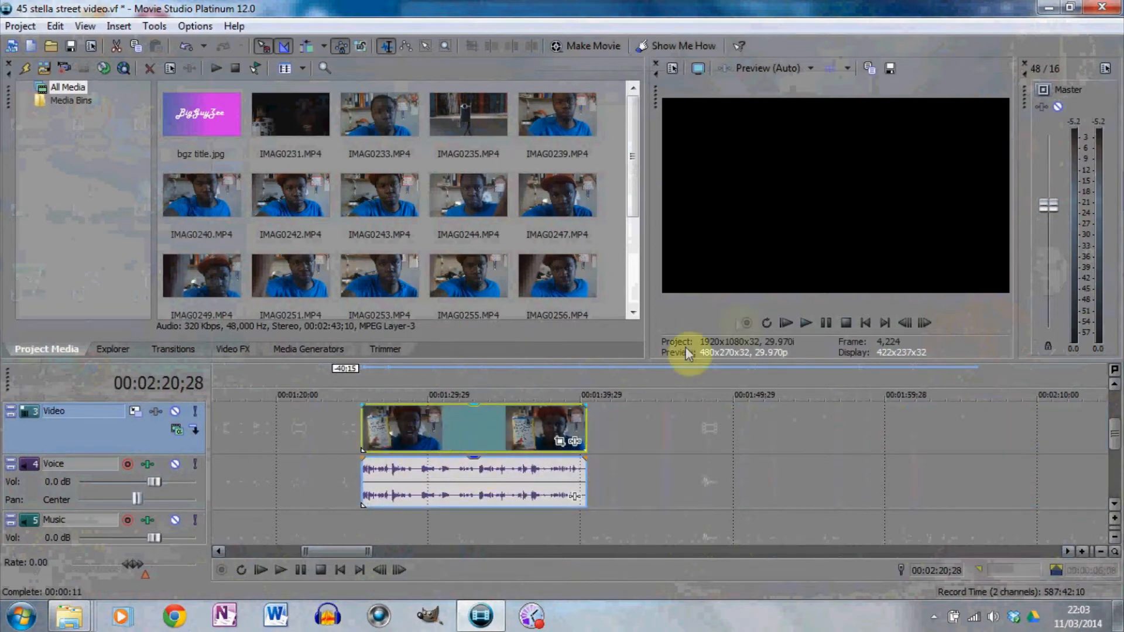
drag(343, 549, 311, 550)
drag(1019, 399, 403, 434)
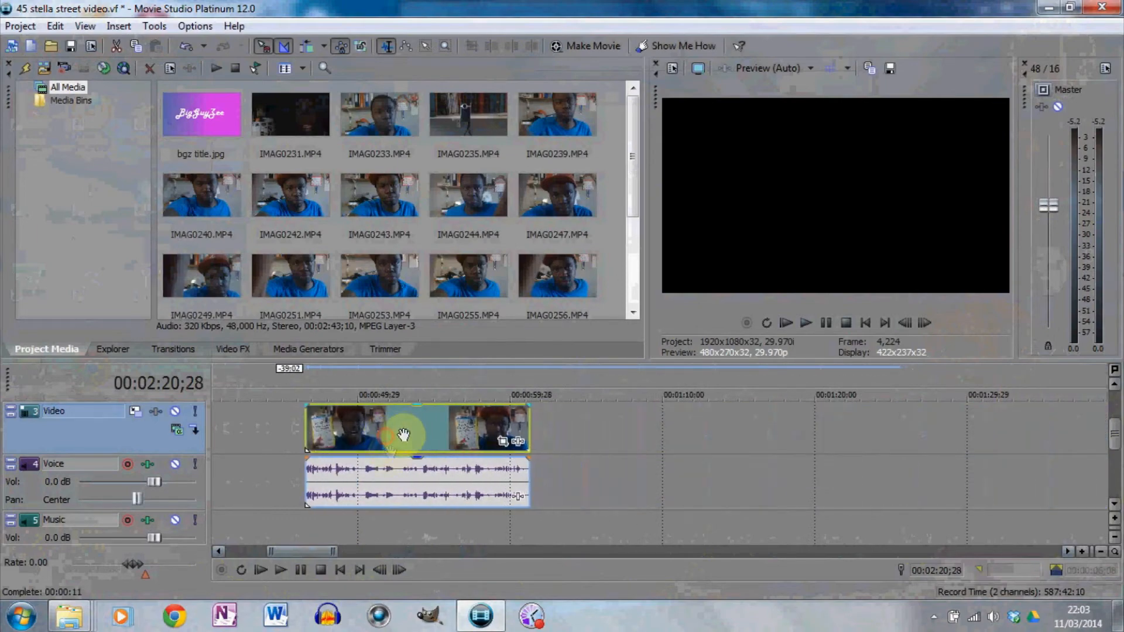
drag(290, 554, 267, 553)
drag(735, 427, 534, 434)
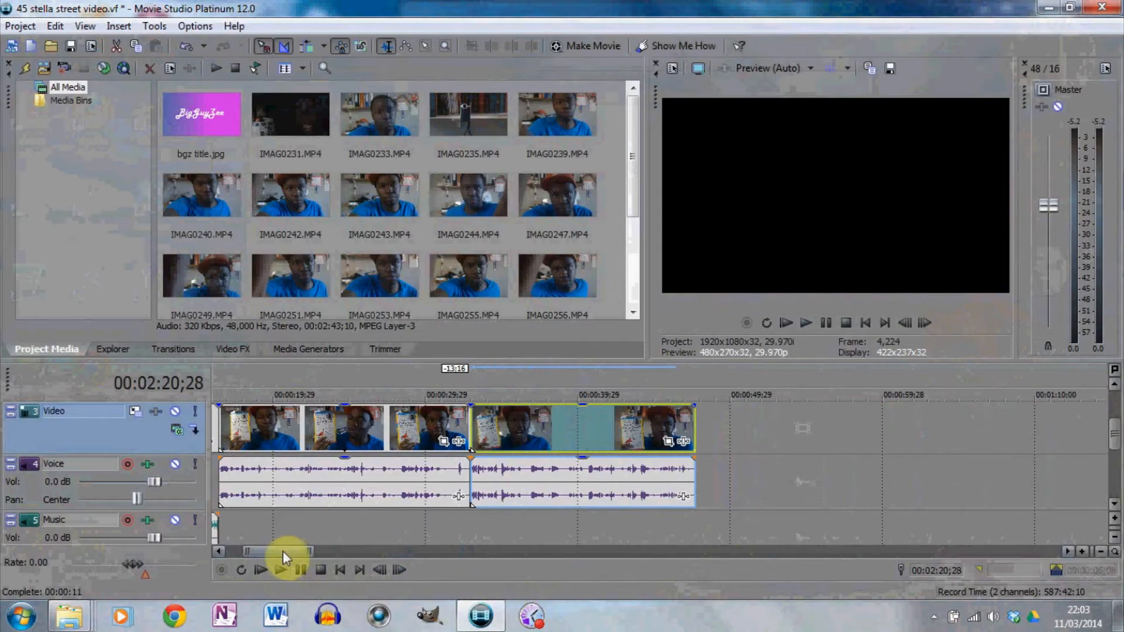
Play the last recorded clip, starting at about 00:04:06, from its start to find where its speech begins and ends.
drag(276, 553, 411, 553)
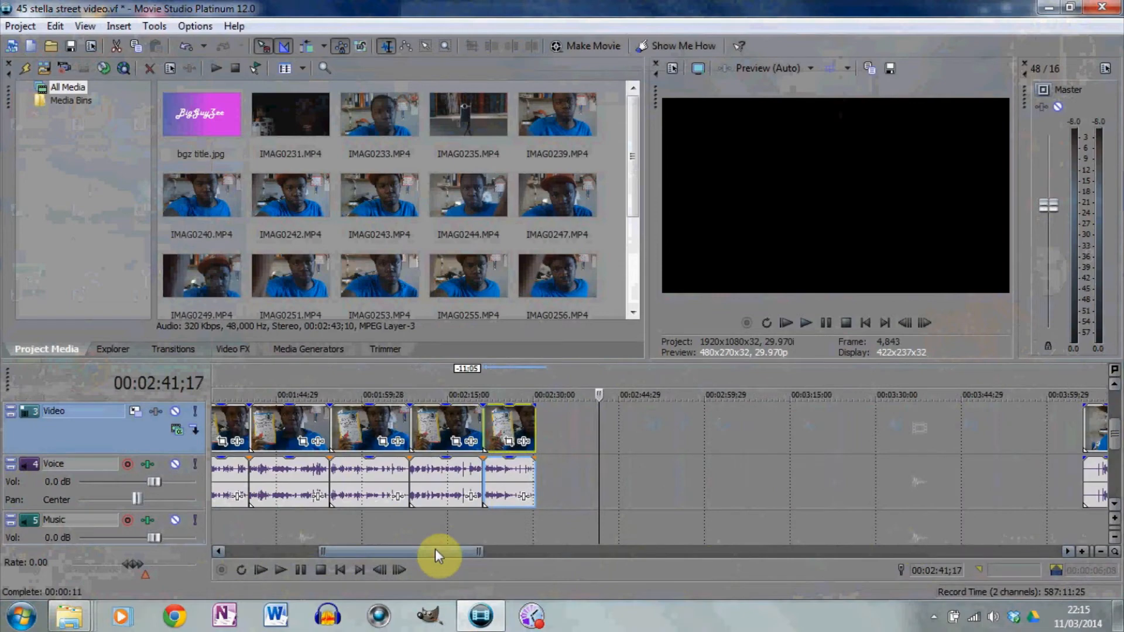
drag(434, 549, 505, 550)
click(696, 422)
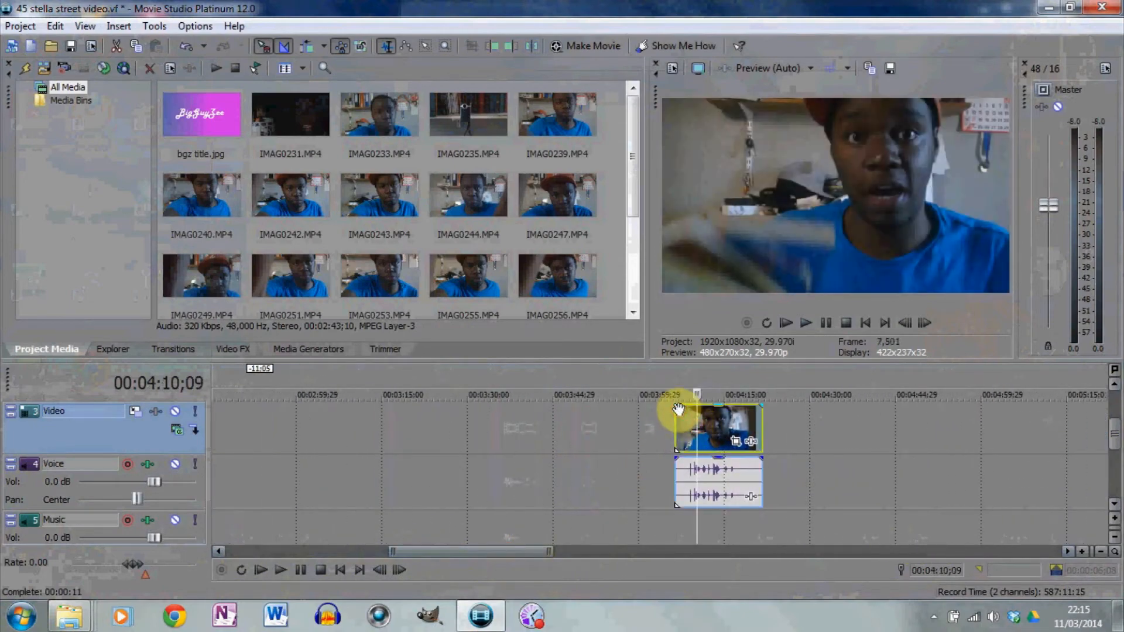
click(678, 410)
click(282, 569)
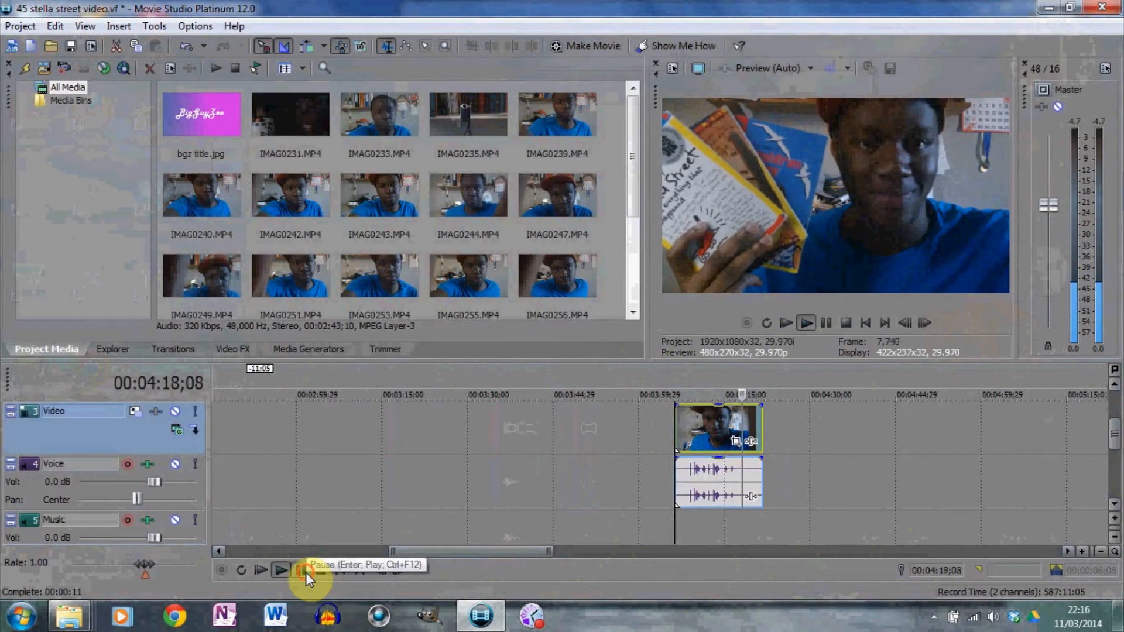
click(306, 573)
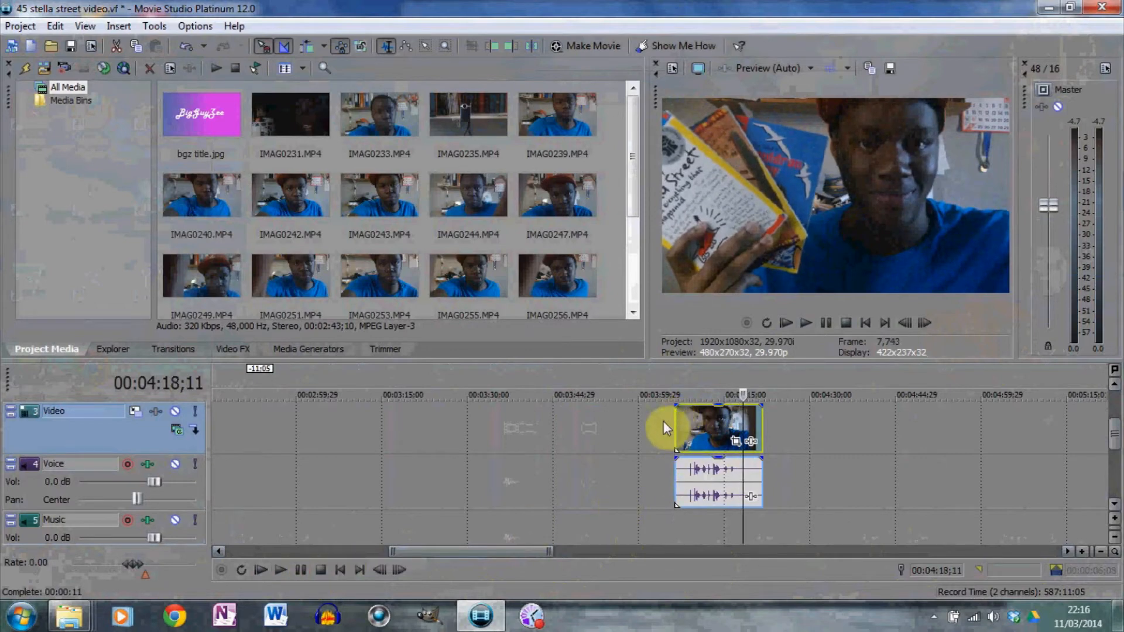
click(673, 405)
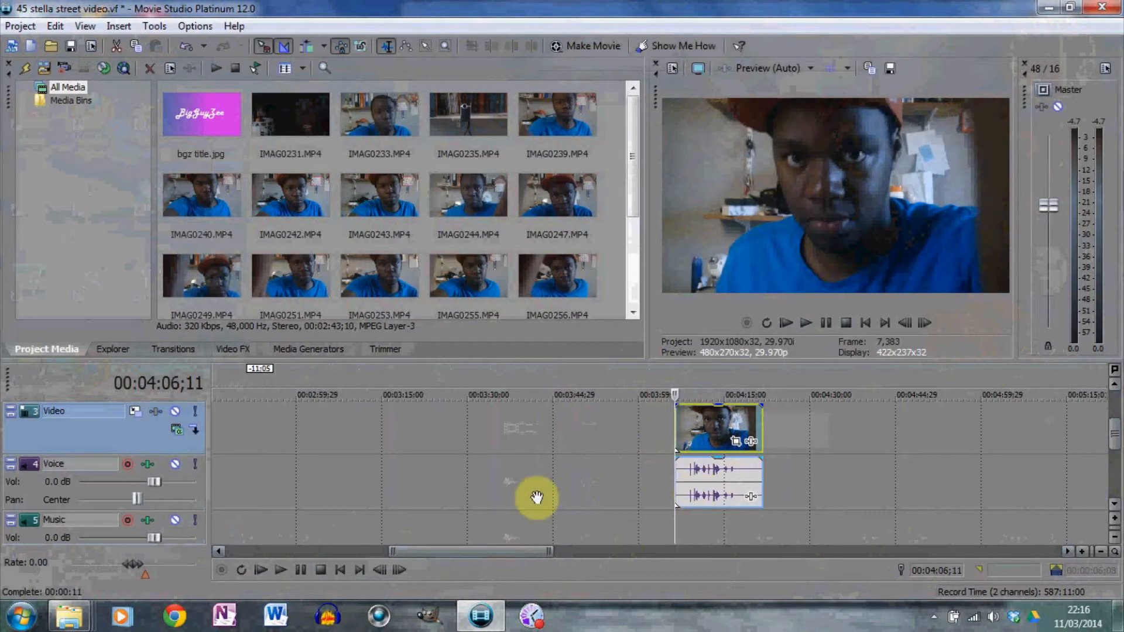
click(282, 570)
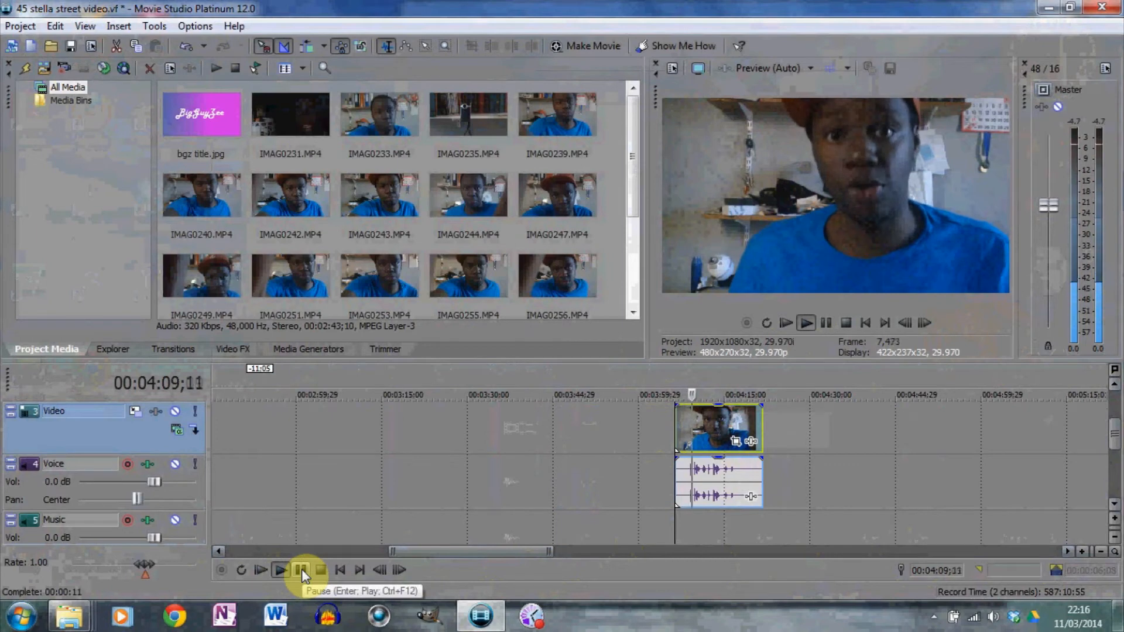
click(301, 569)
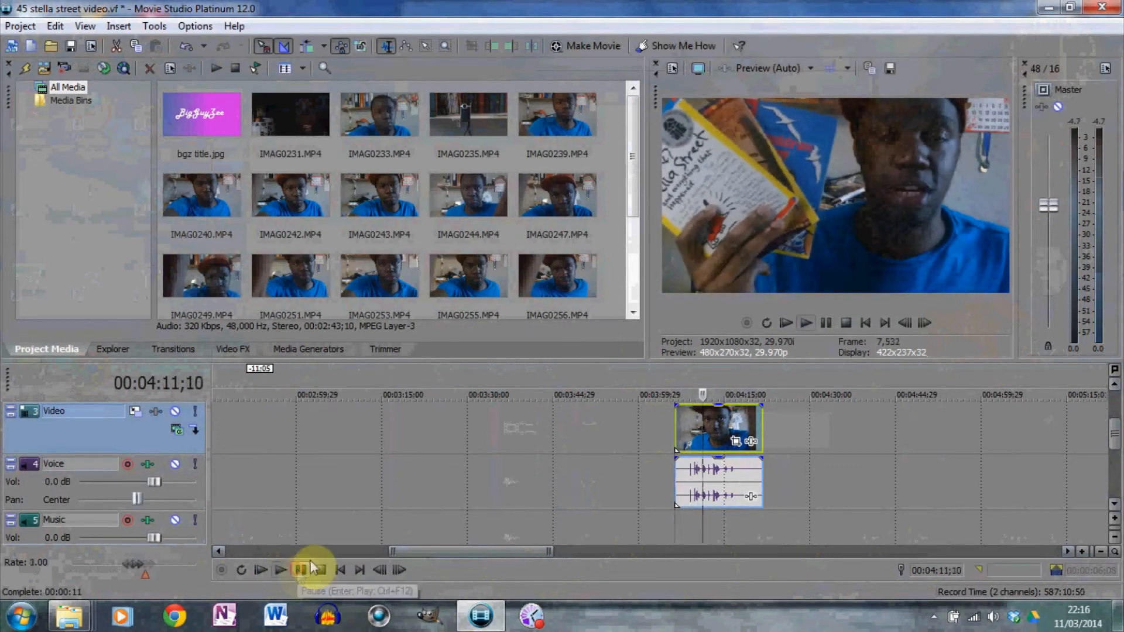
click(674, 402)
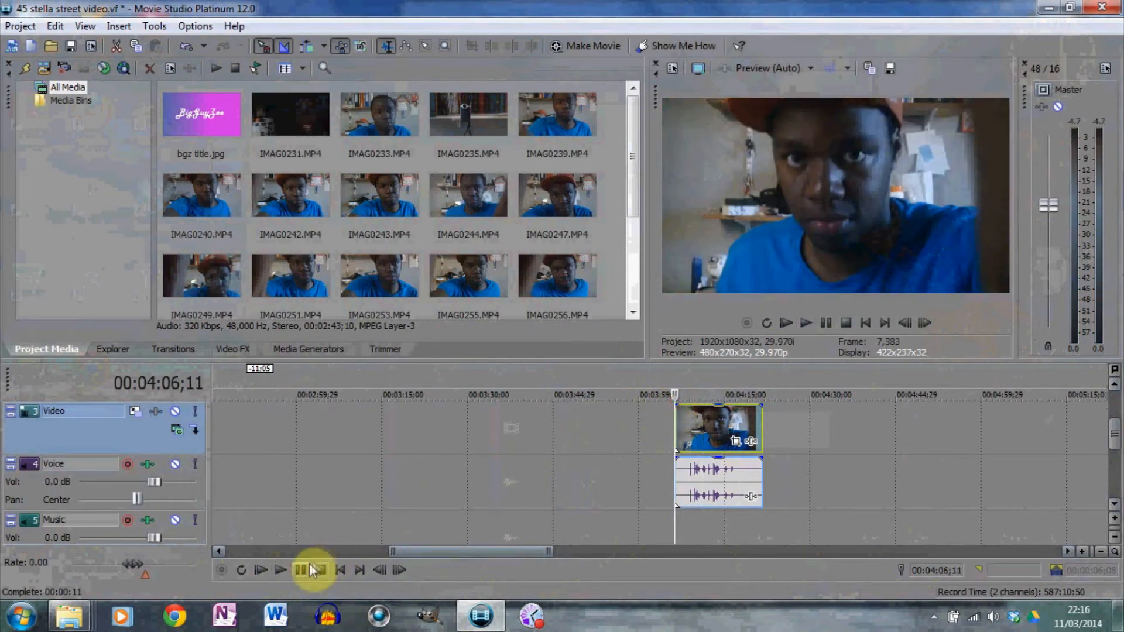
click(286, 572)
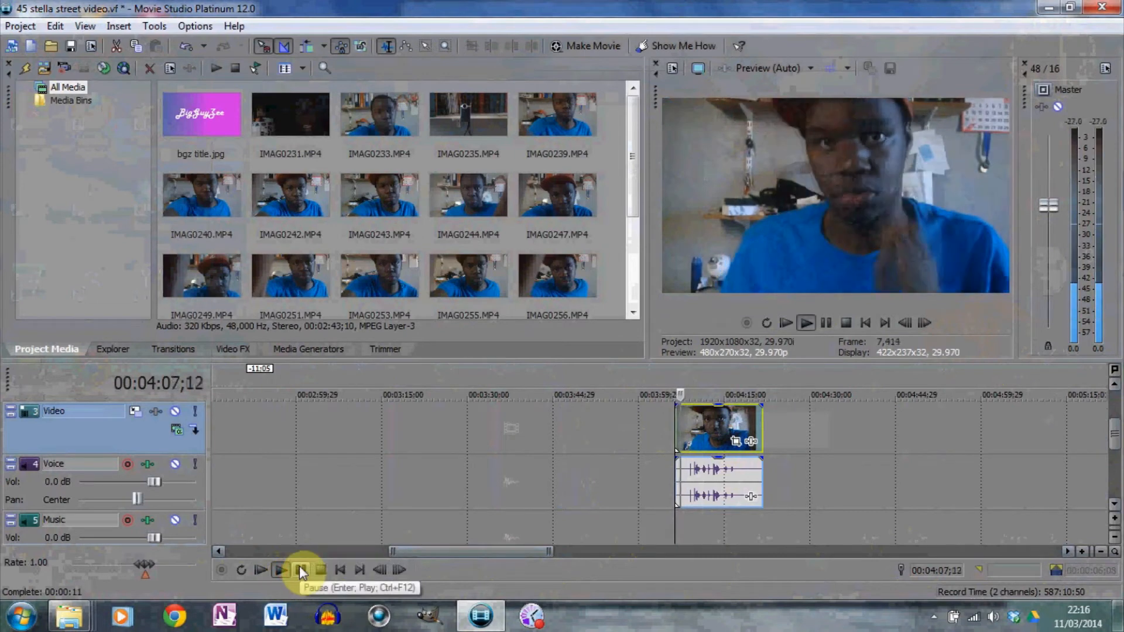
click(301, 569)
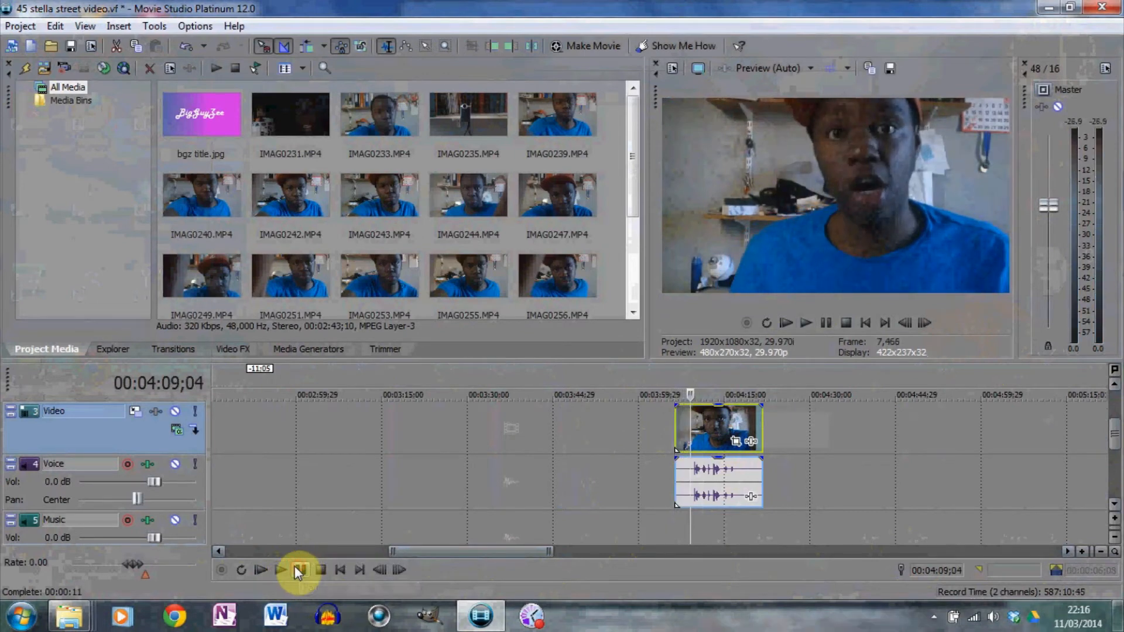
Locate the pause just before the speech, split the last clip at 00:04:08;25, and delete the part before the split.
click(681, 425)
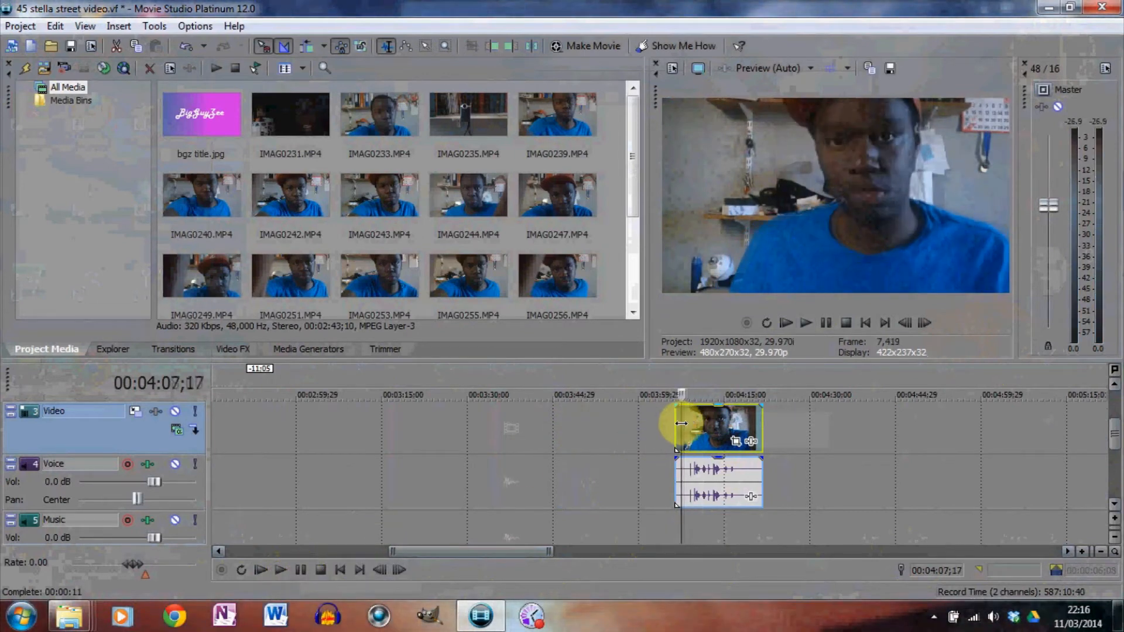
click(281, 573)
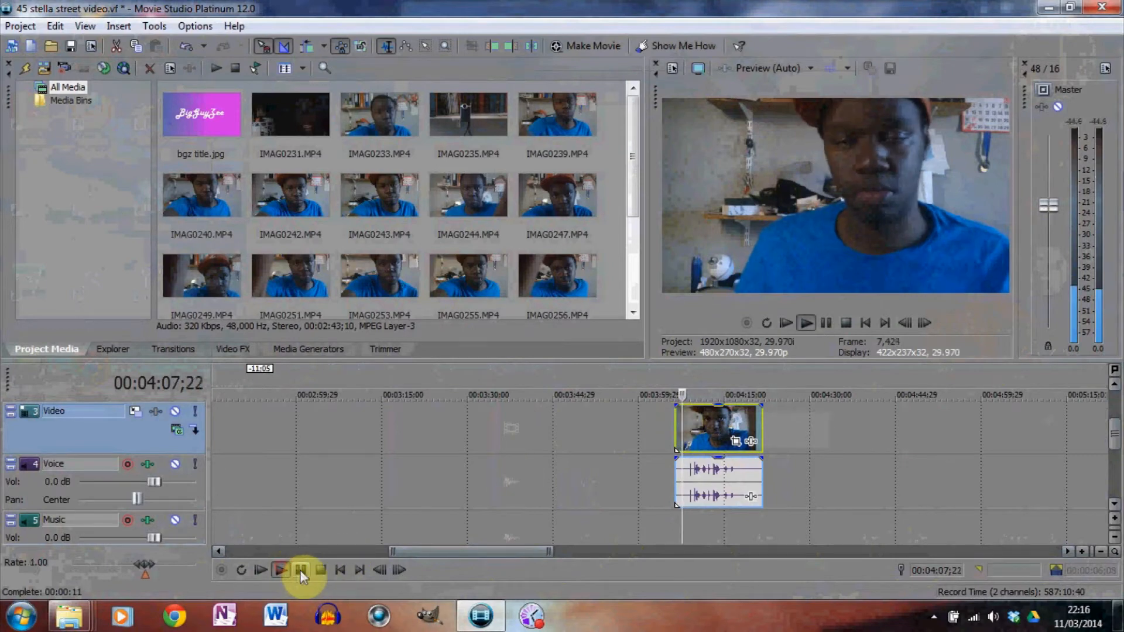
click(300, 570)
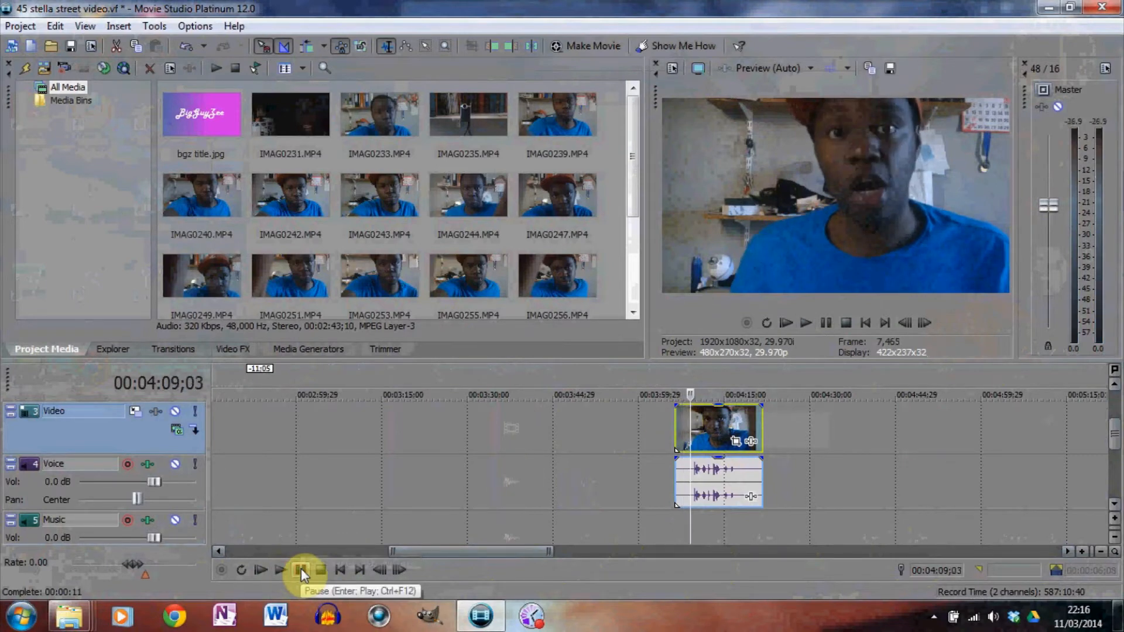
click(679, 426)
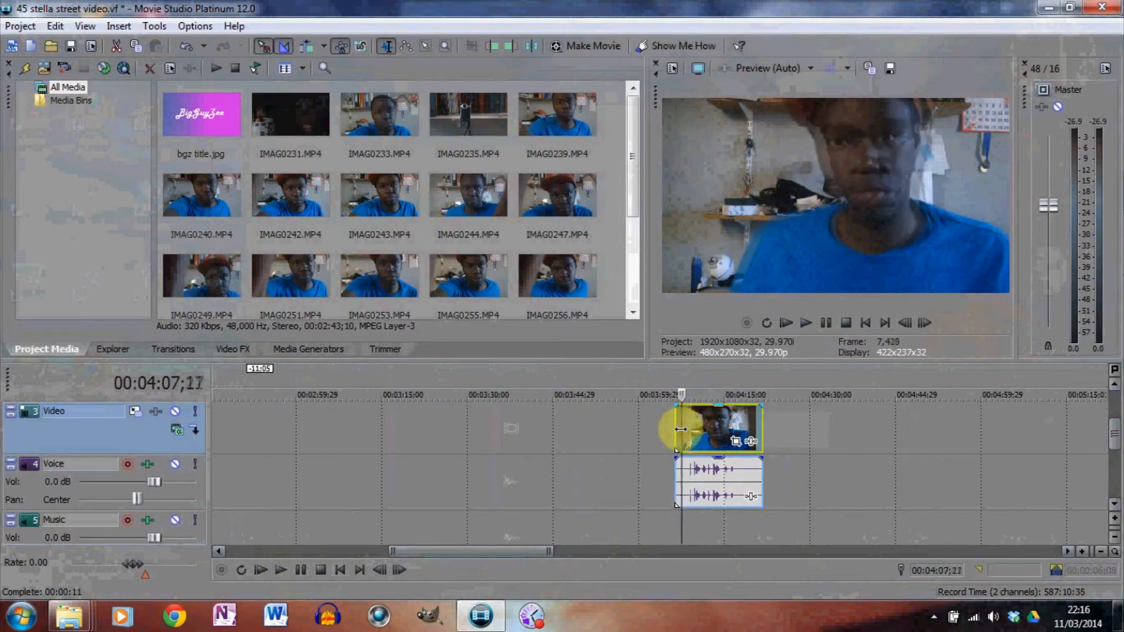
click(282, 569)
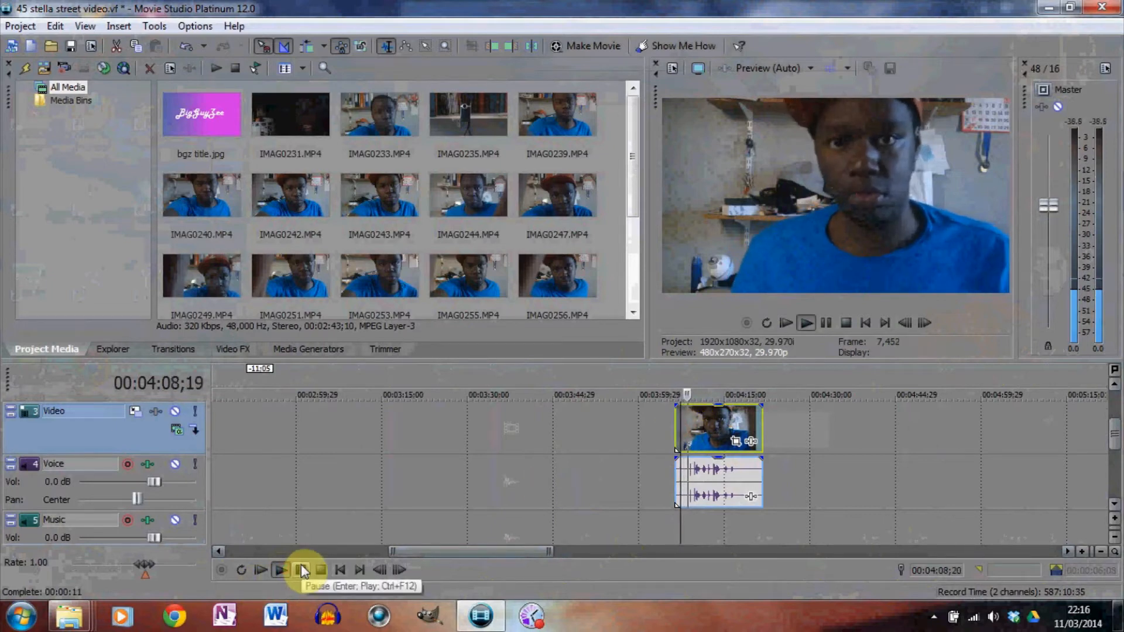
click(301, 568)
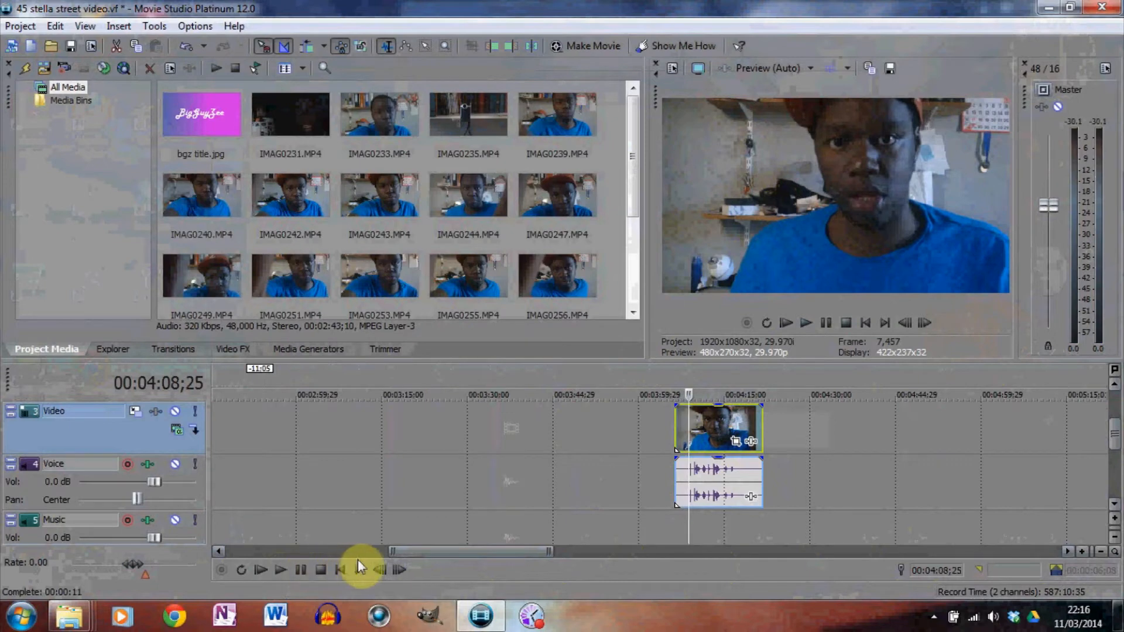
click(702, 437)
click(690, 427)
click(685, 429)
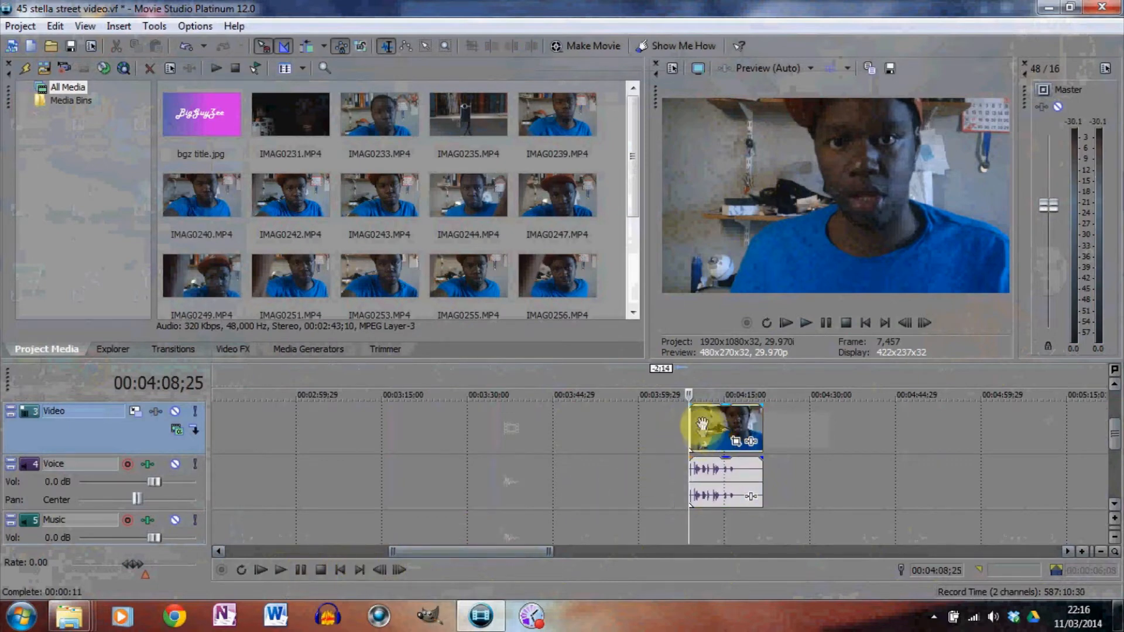
Play the remaining part of the last clip, split it at 00:04:18;08 after the speech ends, and delete the leftover part.
click(283, 569)
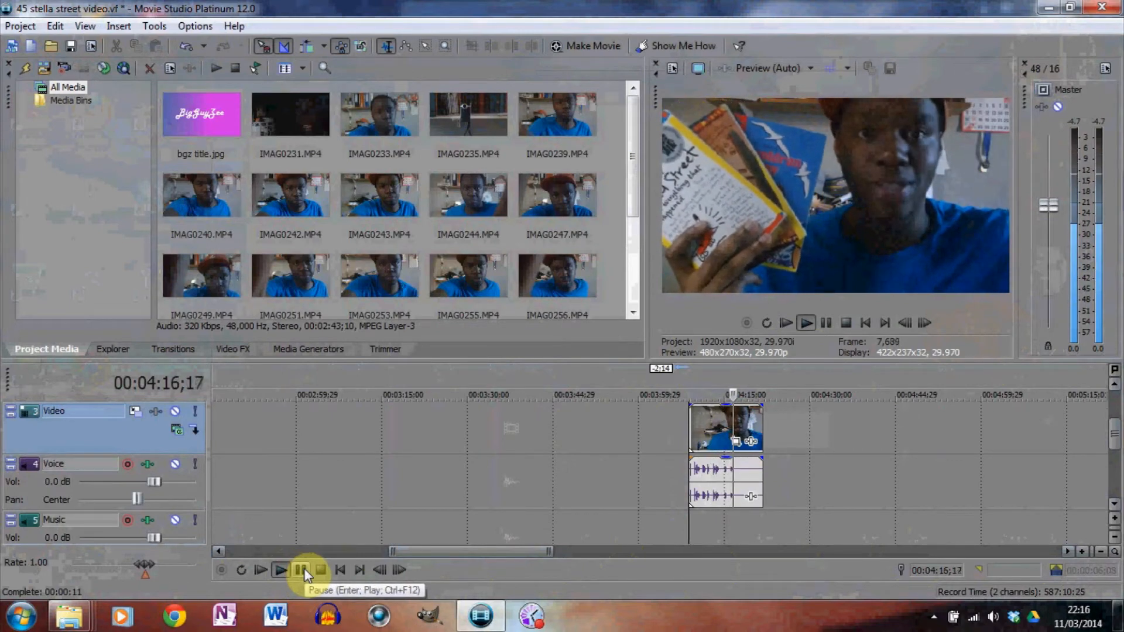
click(302, 570)
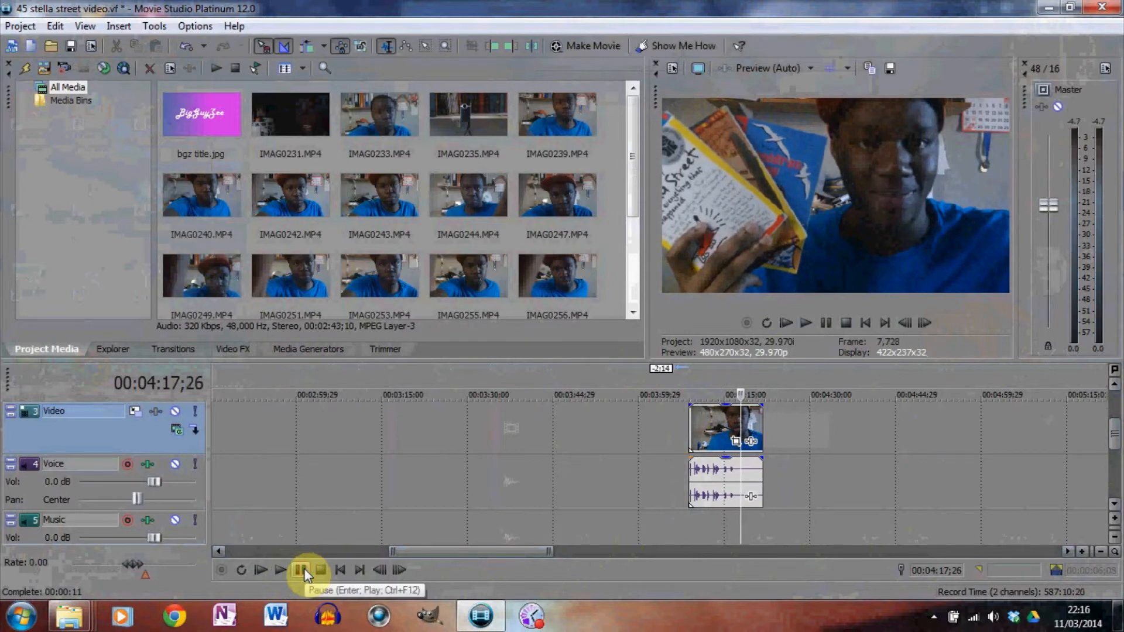
click(723, 424)
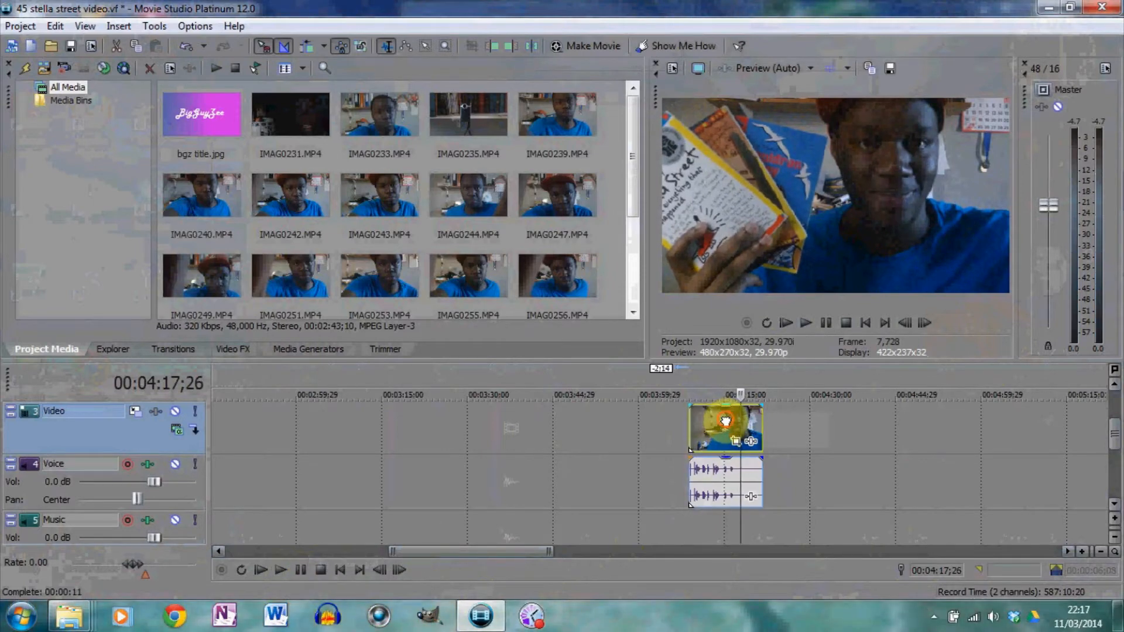
click(286, 567)
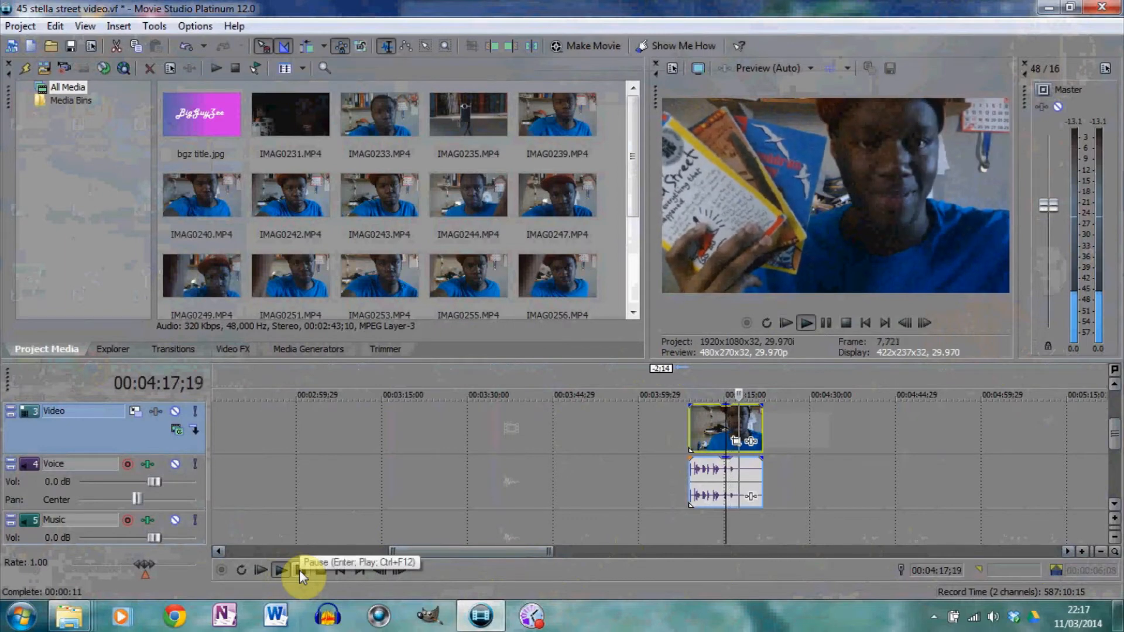
click(301, 570)
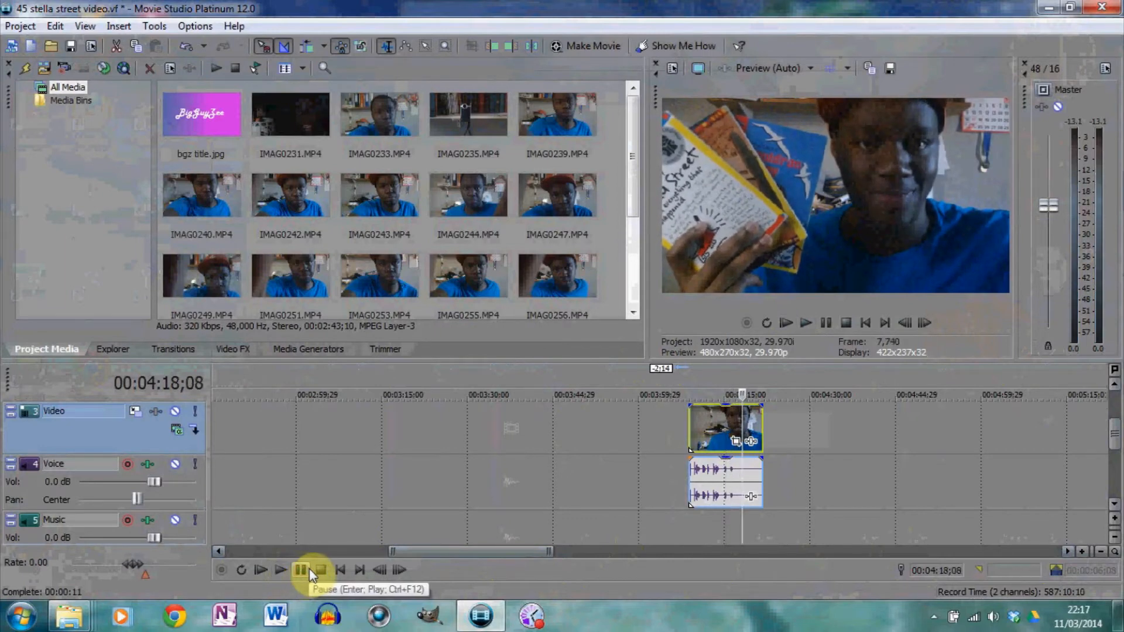
key(s)
key(Delete)
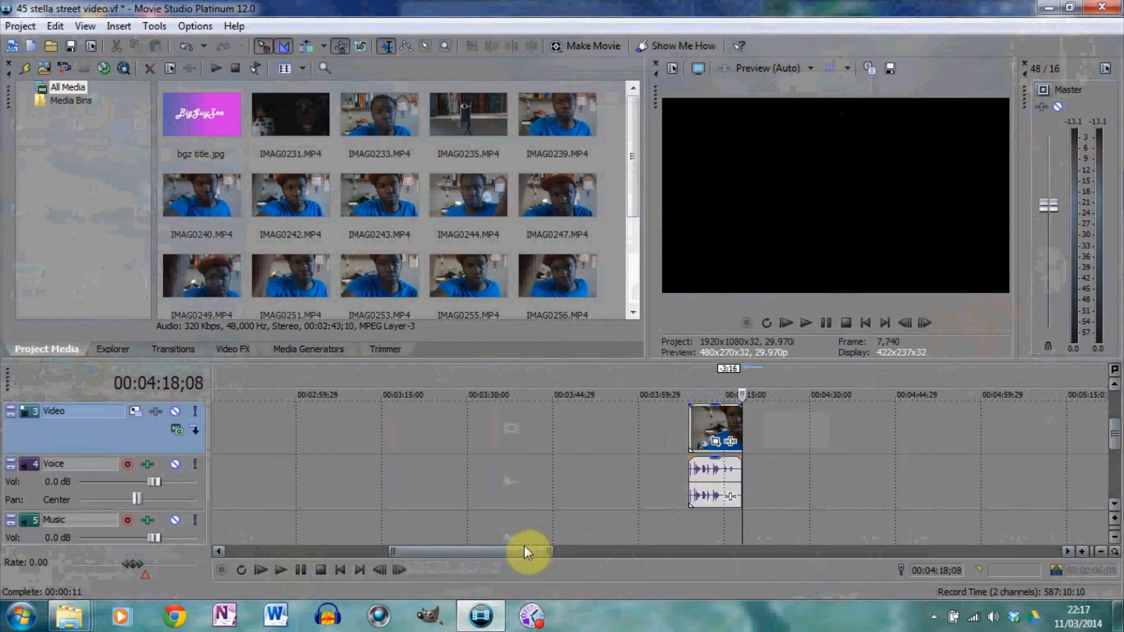
Move the trimmed last clip with its voice audio back to about 00:02:30, directly after the preceding clip.
drag(508, 555, 462, 557)
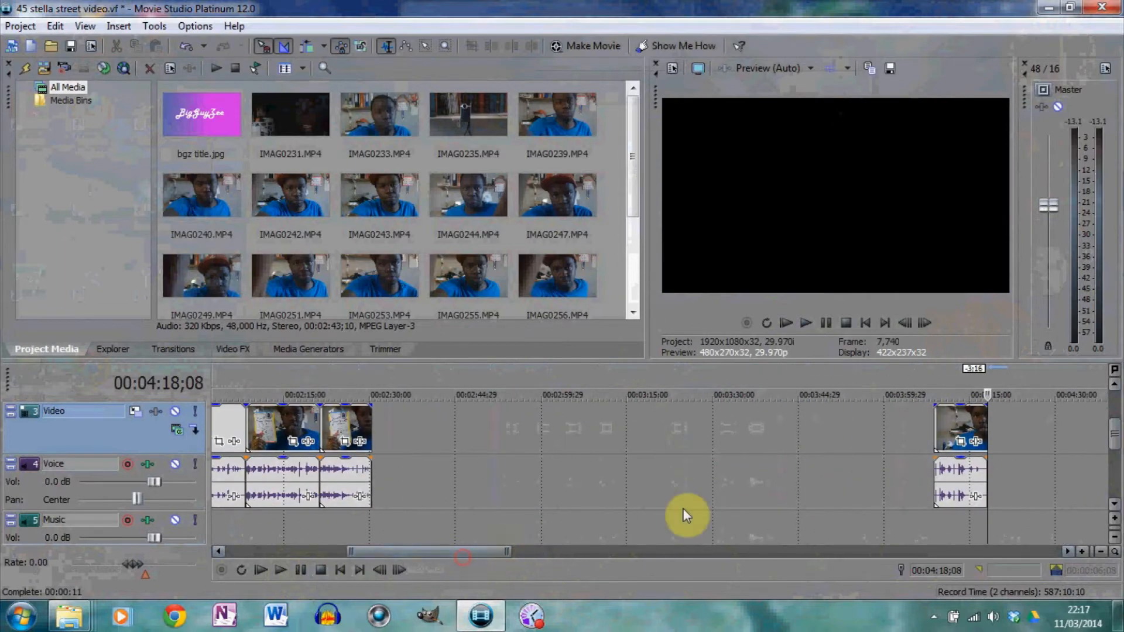
drag(955, 418, 394, 427)
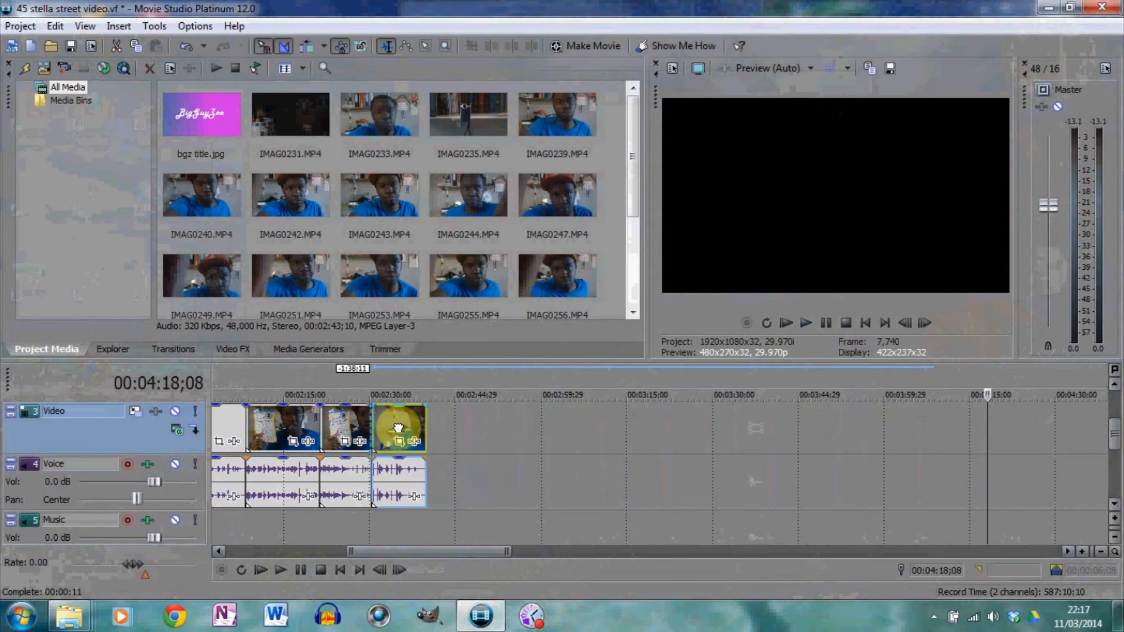
Review the joined sequence by playing it from the beginning, and check frames in the clips before and after the title.
drag(458, 554, 340, 547)
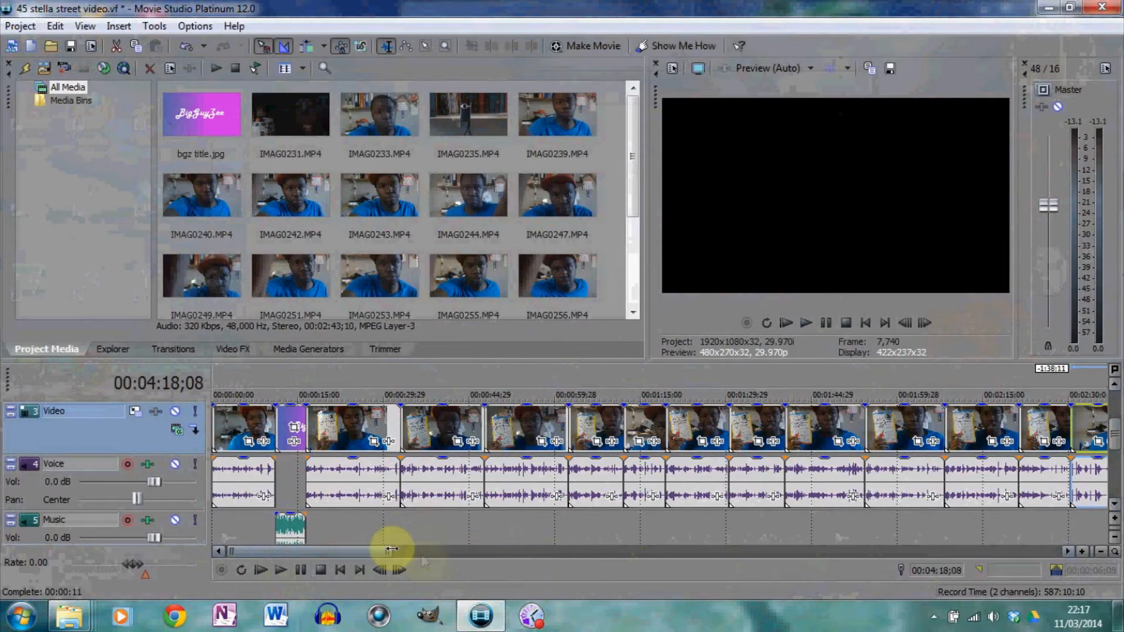
drag(370, 558, 477, 546)
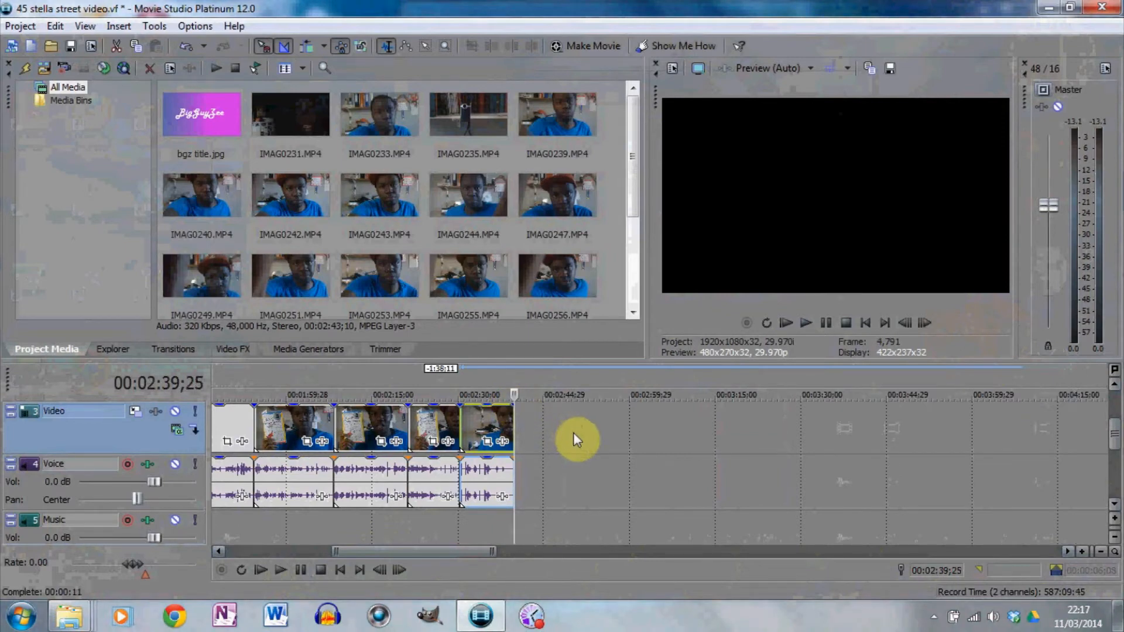
drag(451, 555, 298, 552)
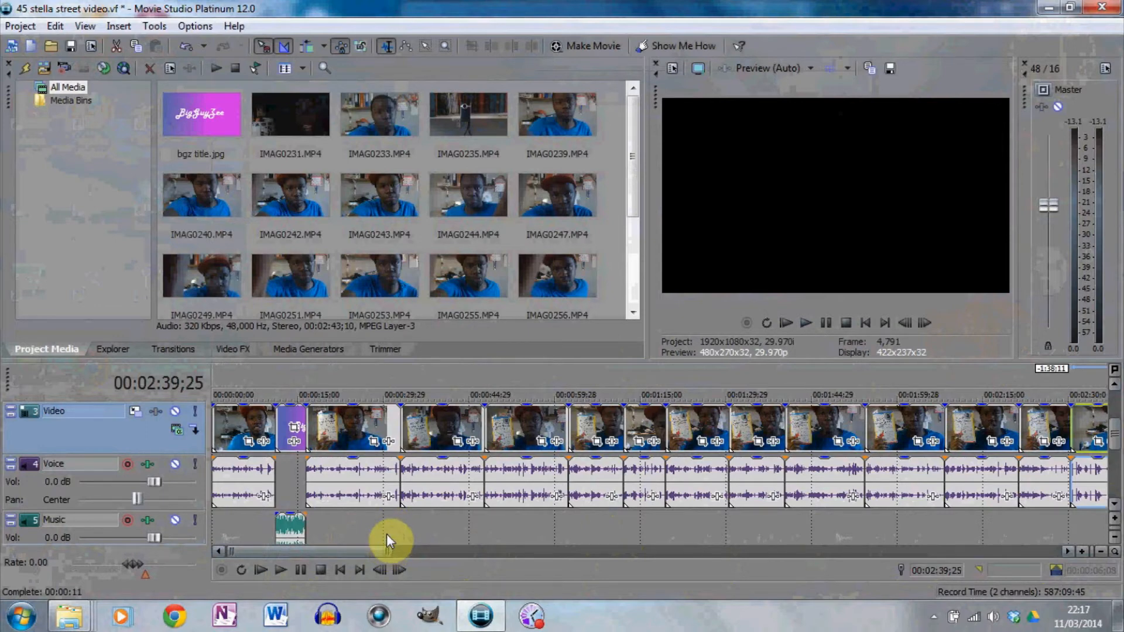
click(260, 571)
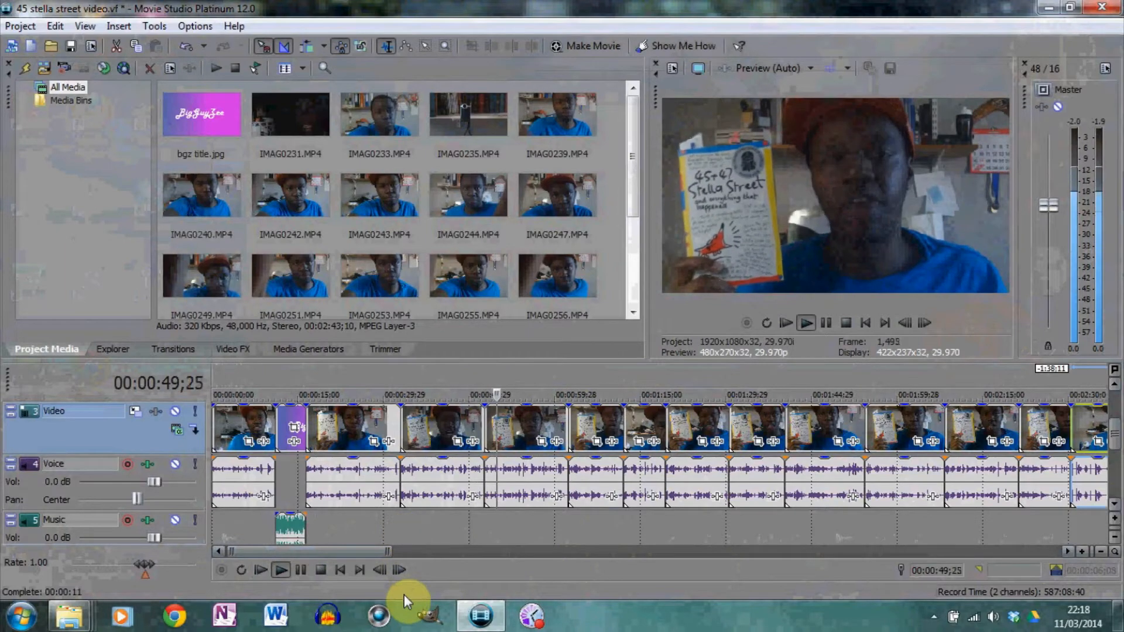
click(301, 569)
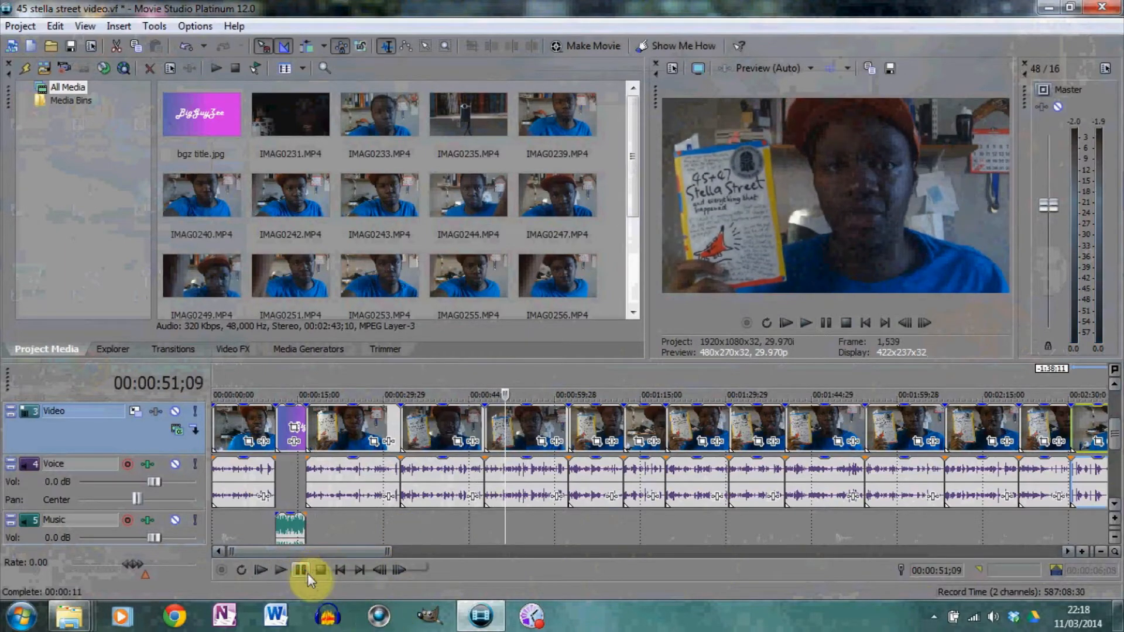
click(339, 438)
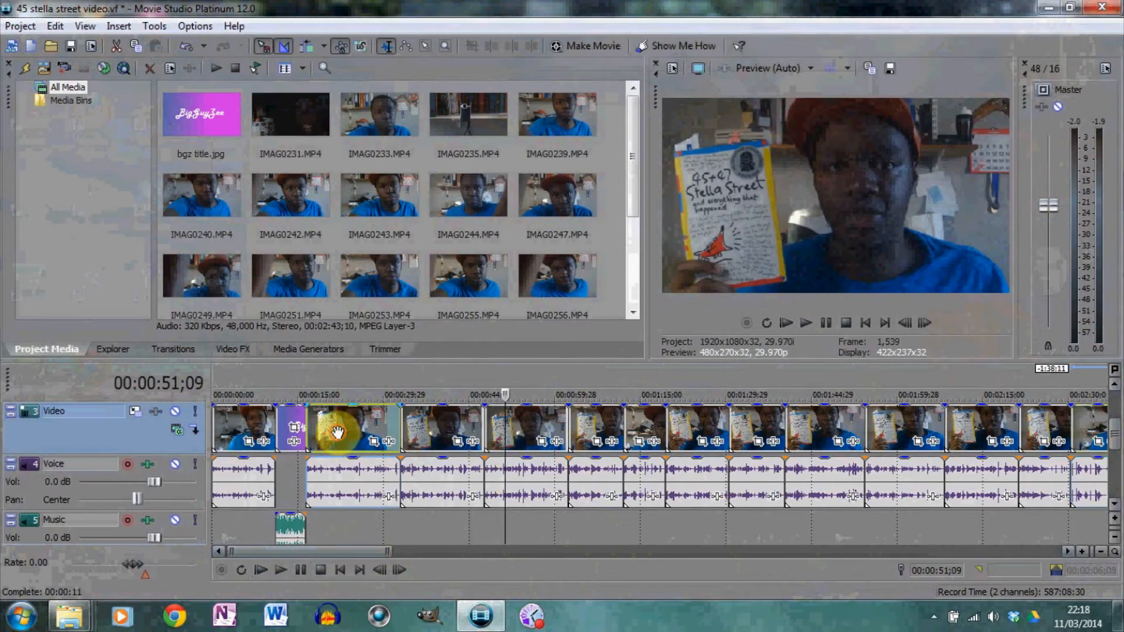
click(420, 431)
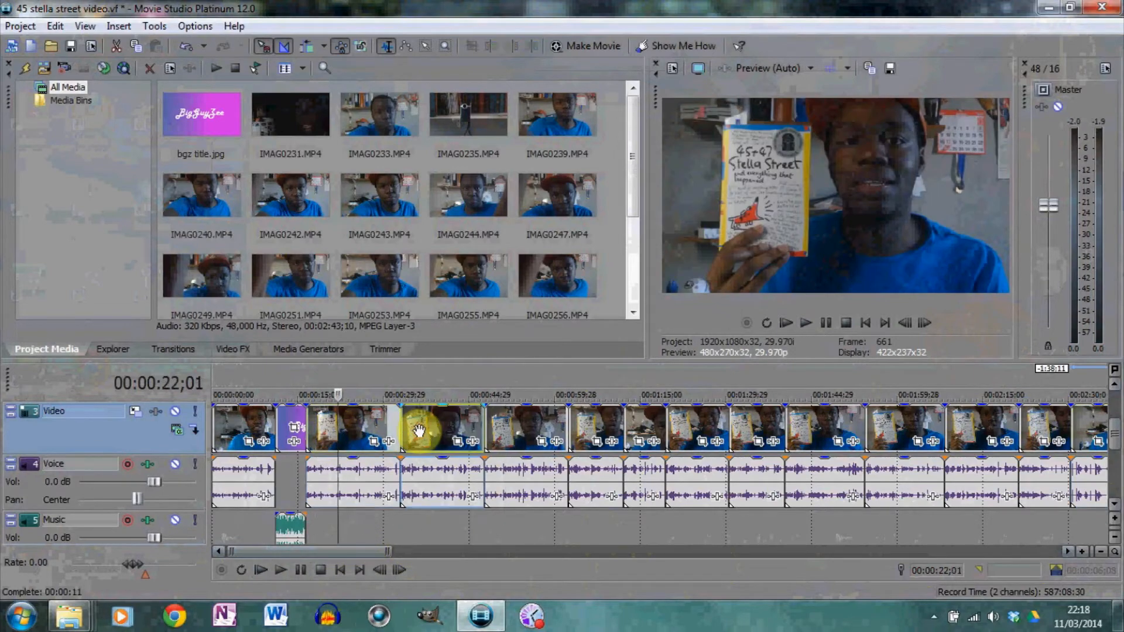
click(447, 430)
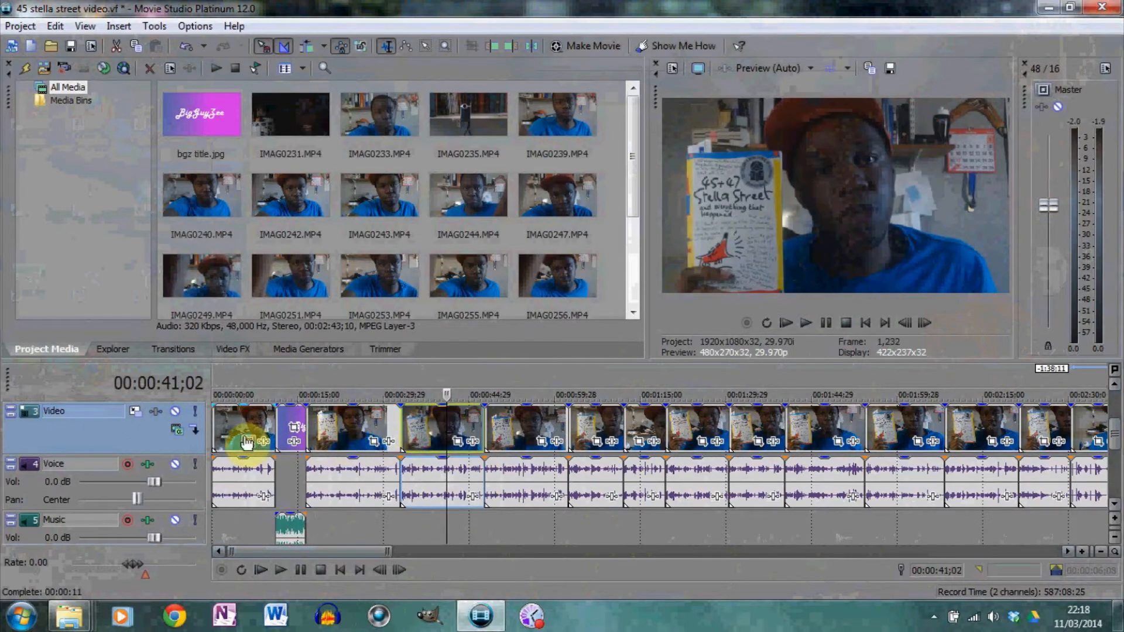
click(232, 425)
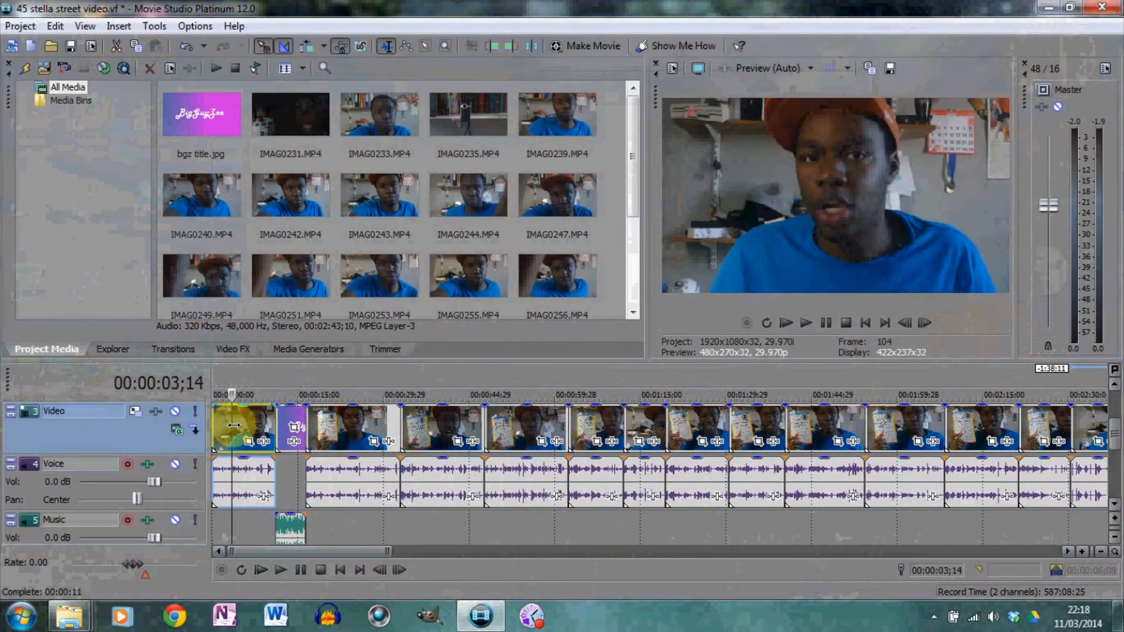
click(347, 429)
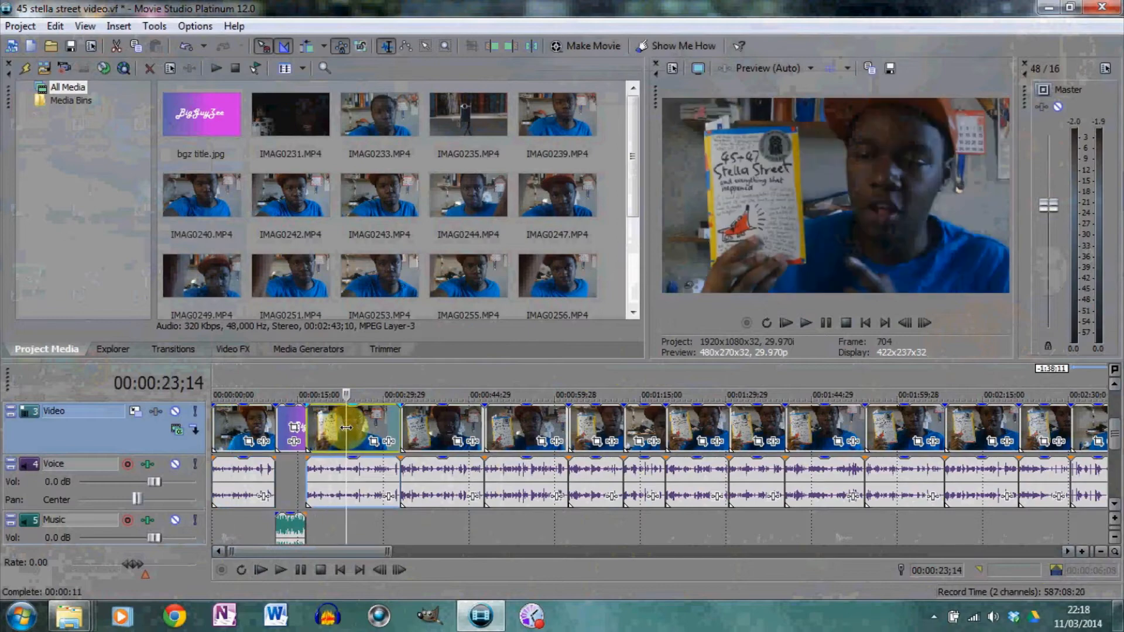
Check frames in the opening clip and a middle clip, return to the project start, and look over all the tracks.
click(232, 425)
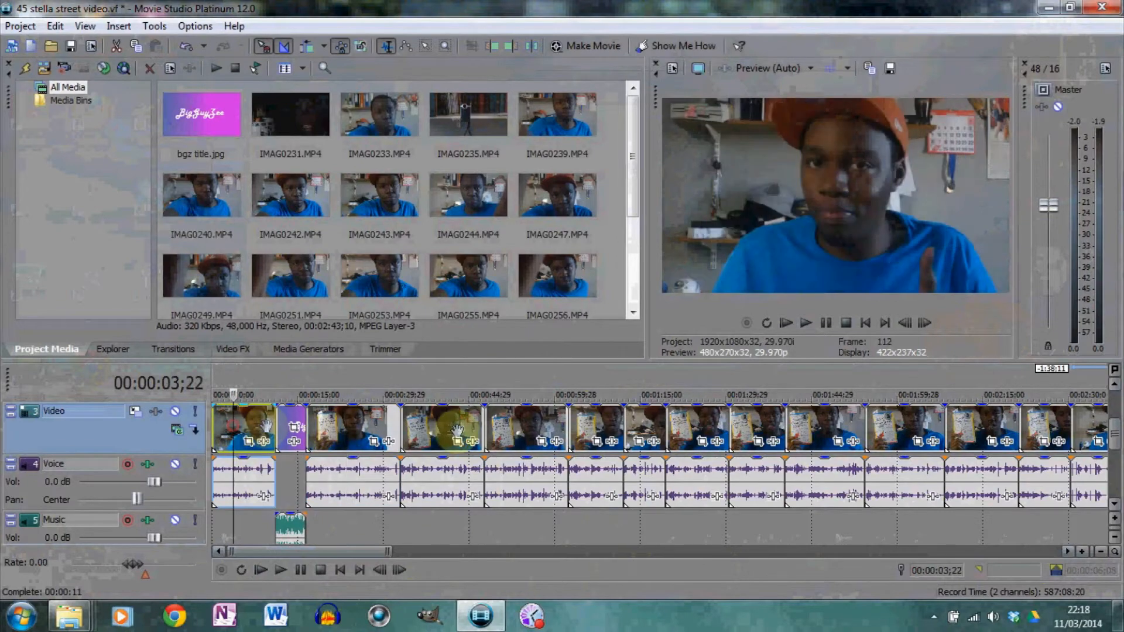
click(702, 426)
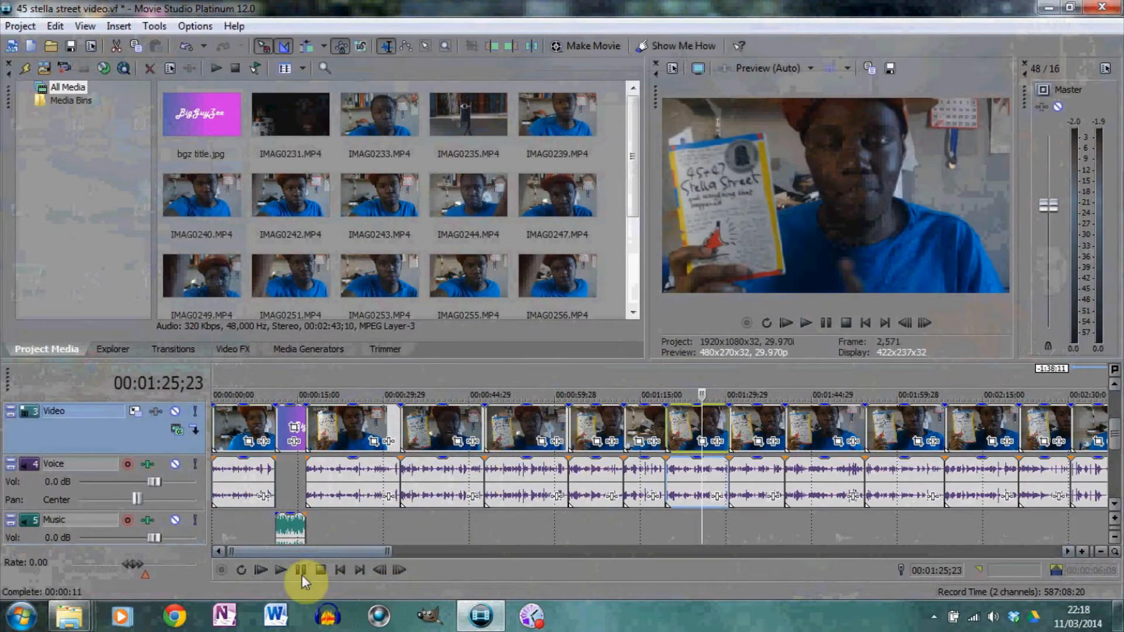
click(340, 569)
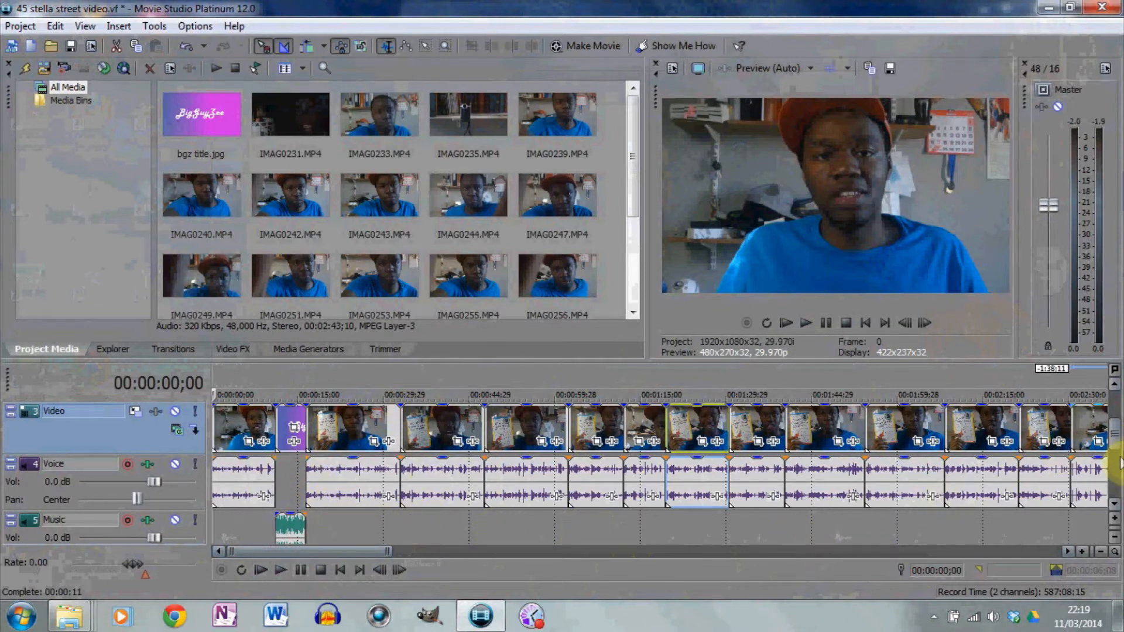
click(1117, 504)
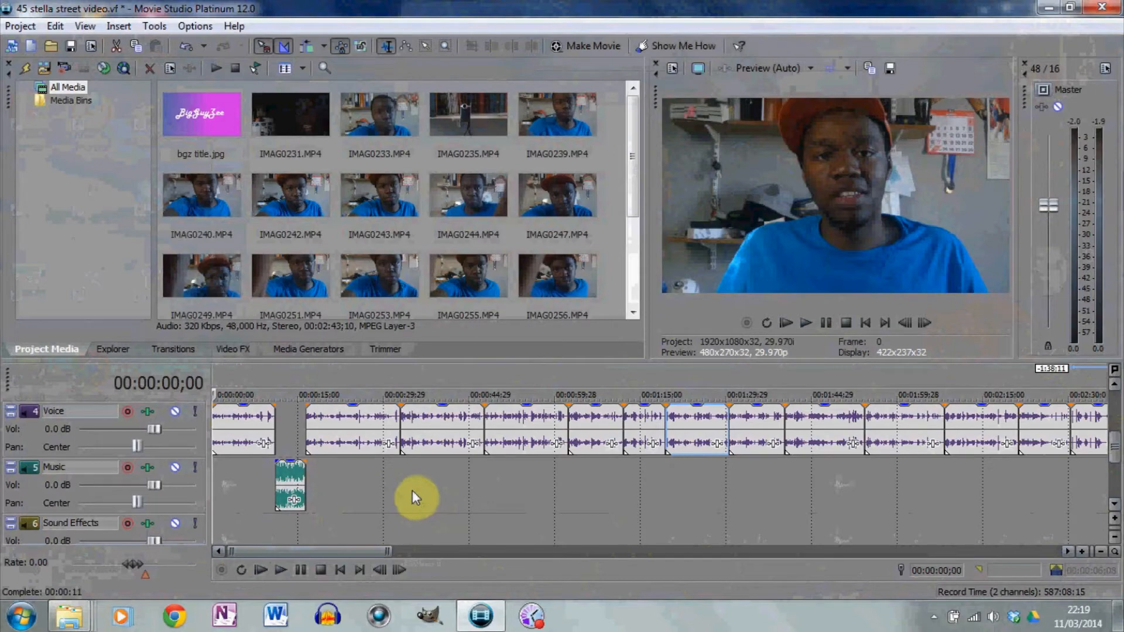
click(1114, 505)
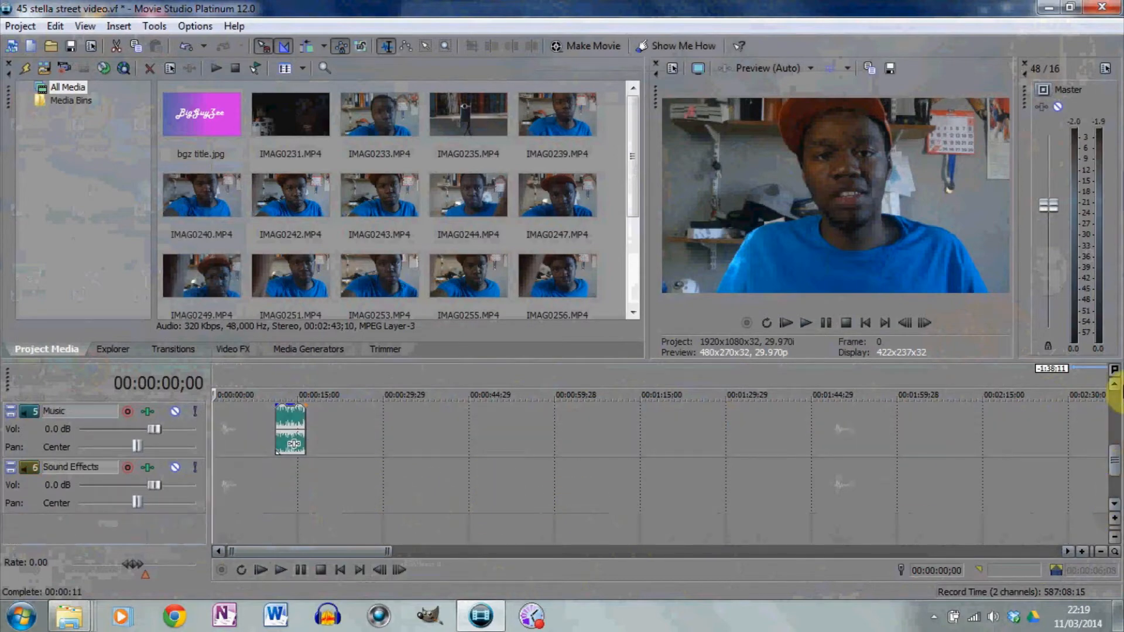
click(1116, 386)
click(1115, 387)
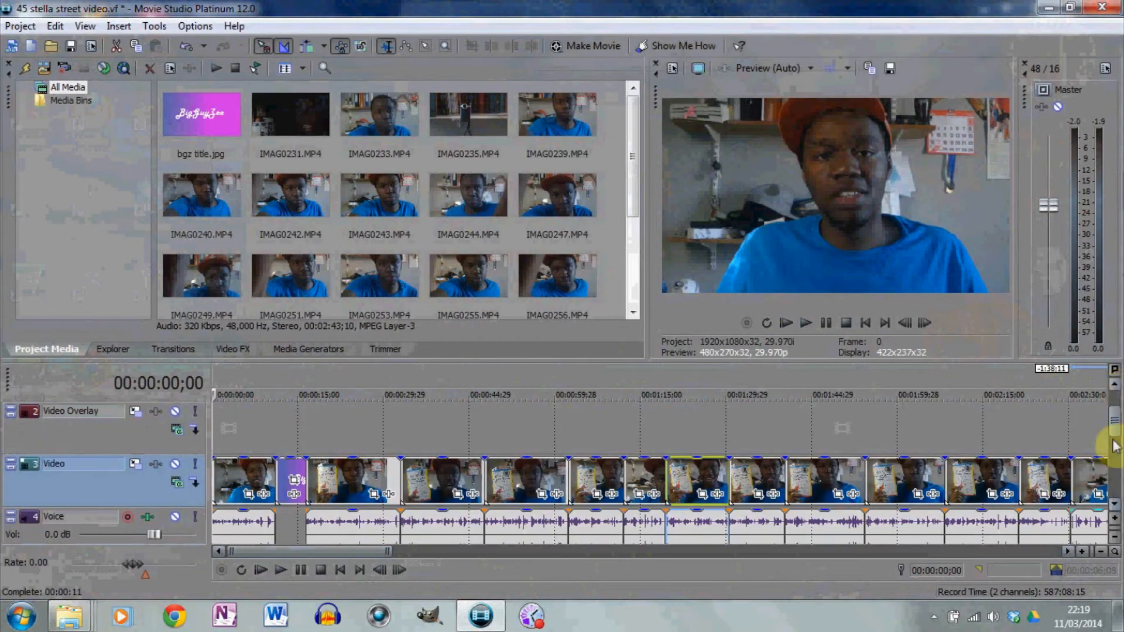
click(1115, 506)
click(1115, 508)
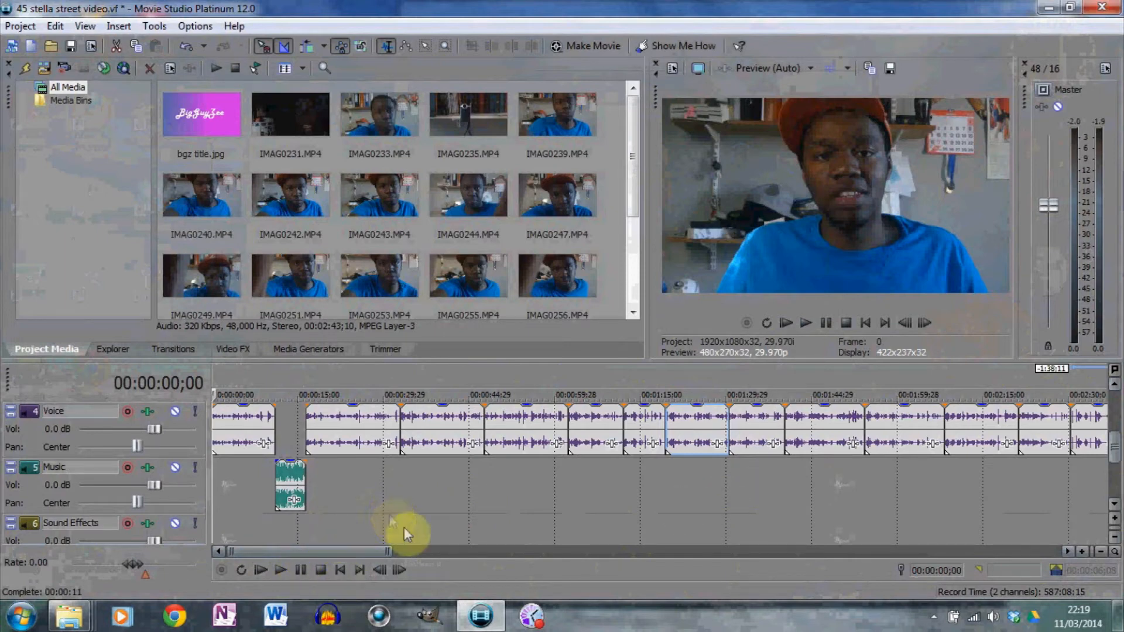
Move the title music onto the Voice track and play the passage across the title.
click(297, 483)
drag(297, 482, 291, 434)
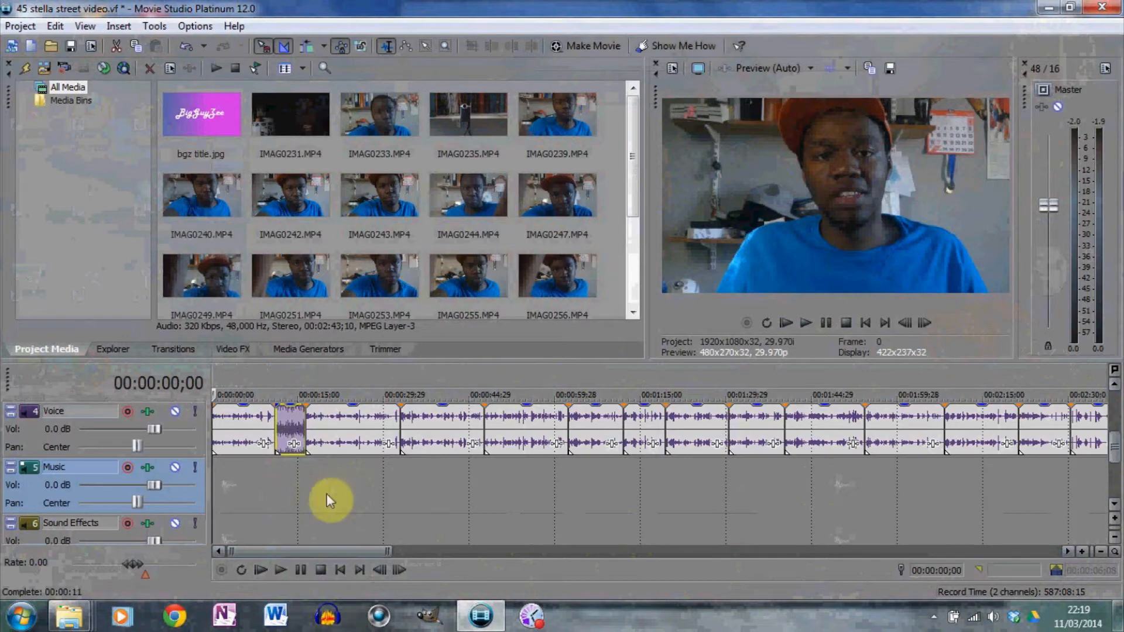
click(260, 427)
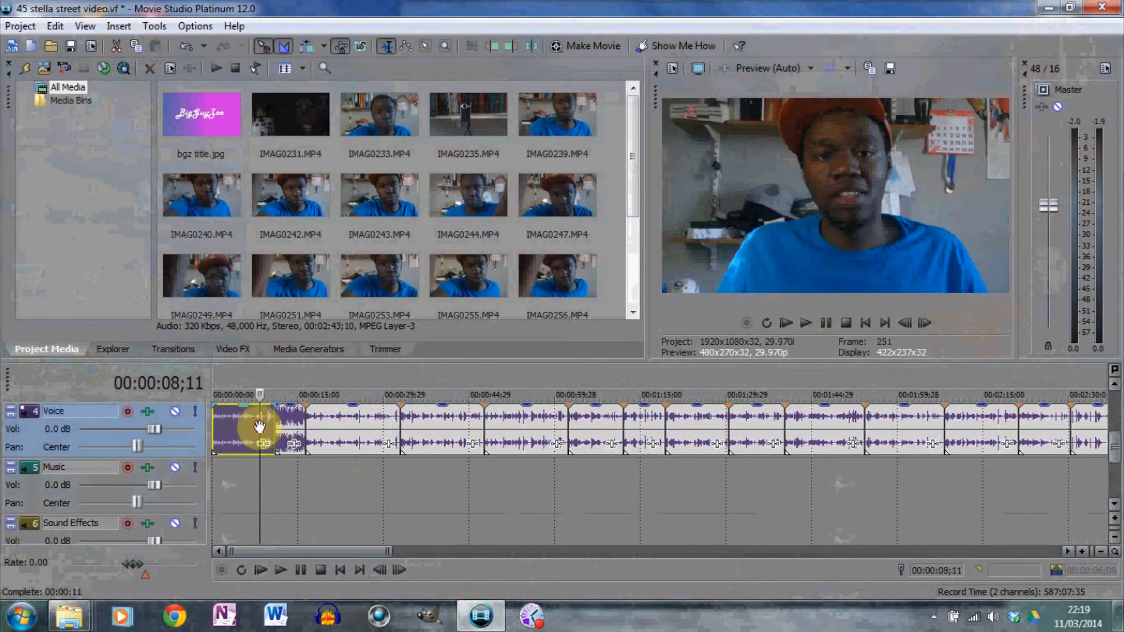
click(281, 569)
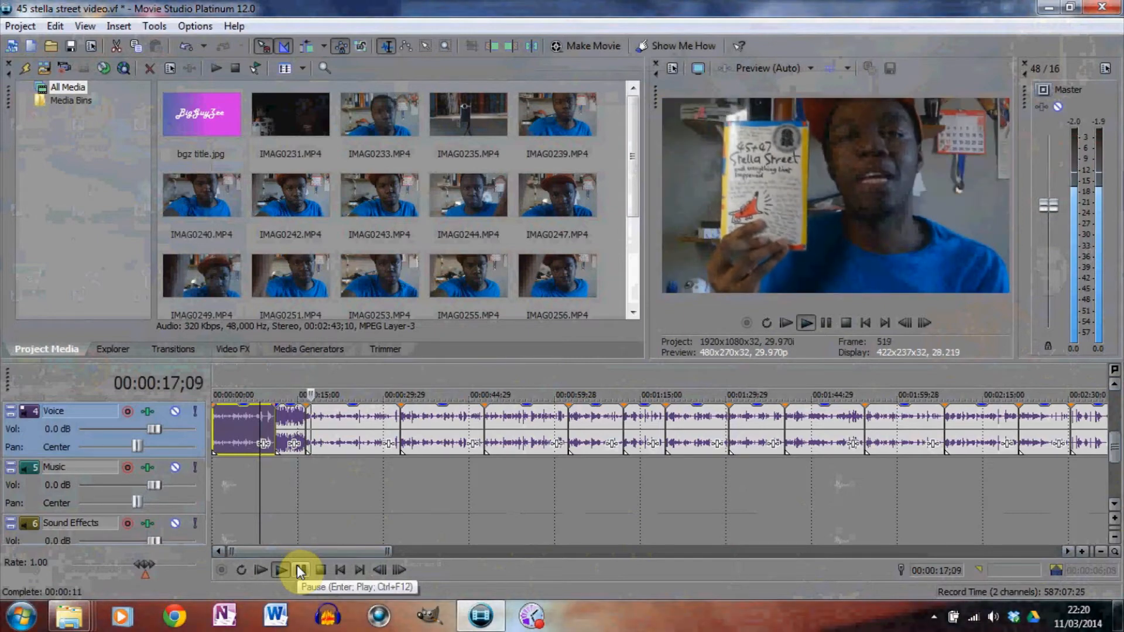
click(300, 572)
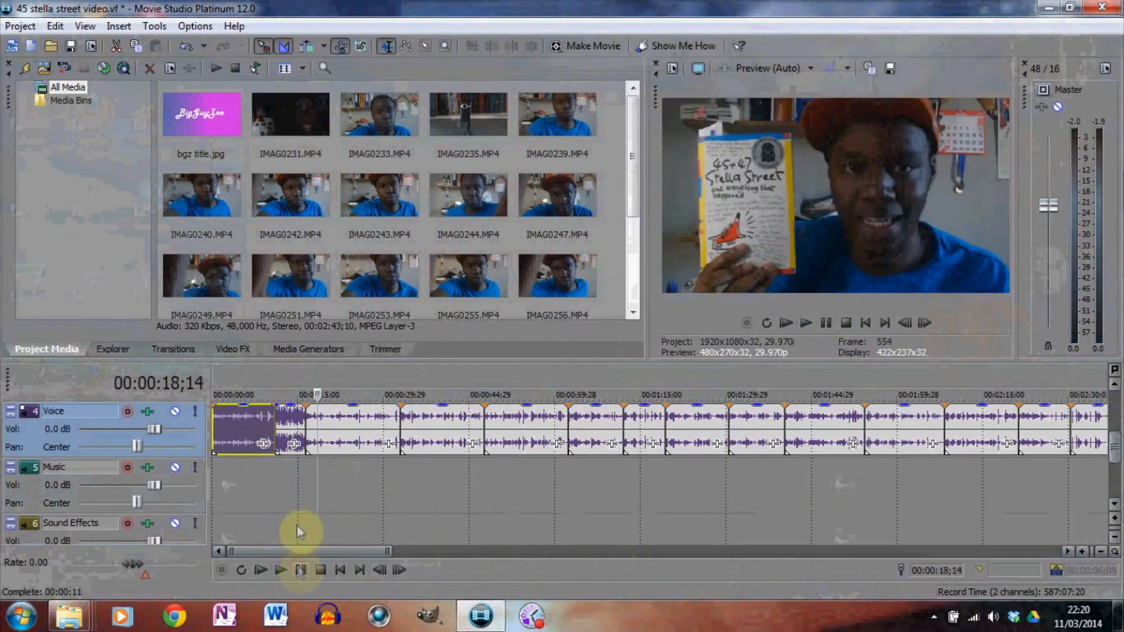
Move the title music to the Sound Effects track beneath the title and lower that track's volume to -2.2 dB.
click(291, 424)
drag(283, 446, 279, 520)
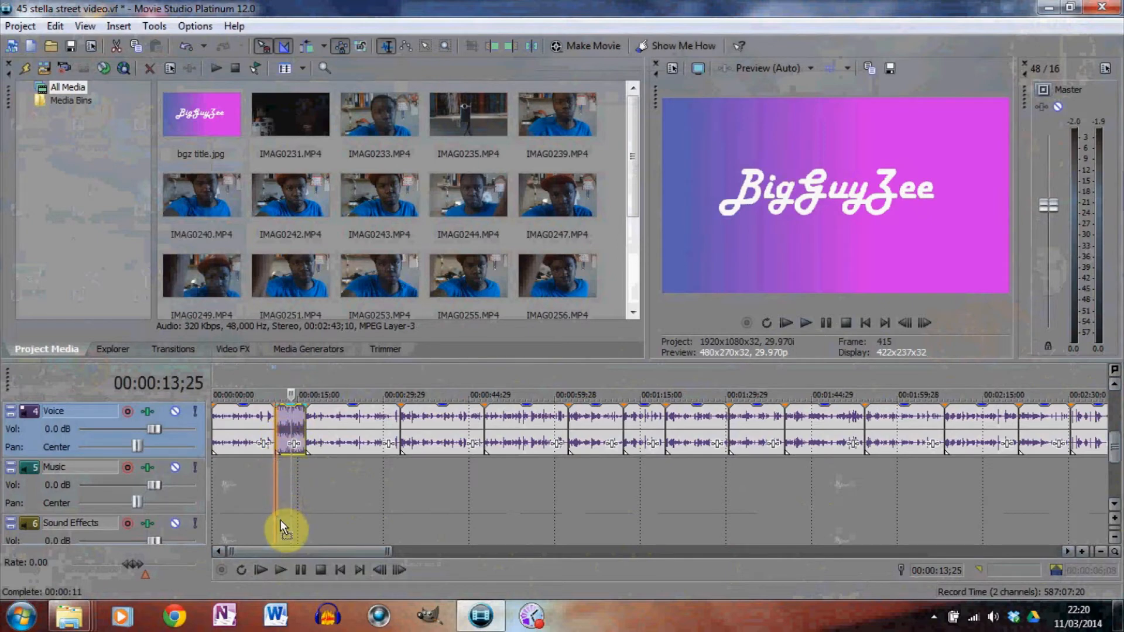
drag(280, 520, 281, 519)
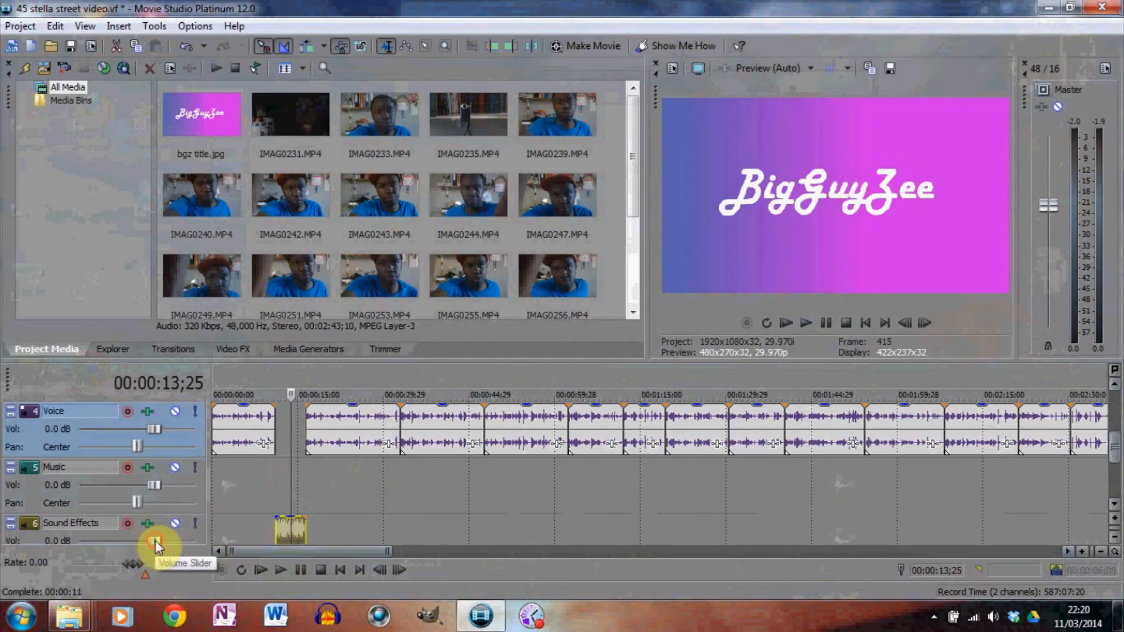
drag(153, 541, 139, 545)
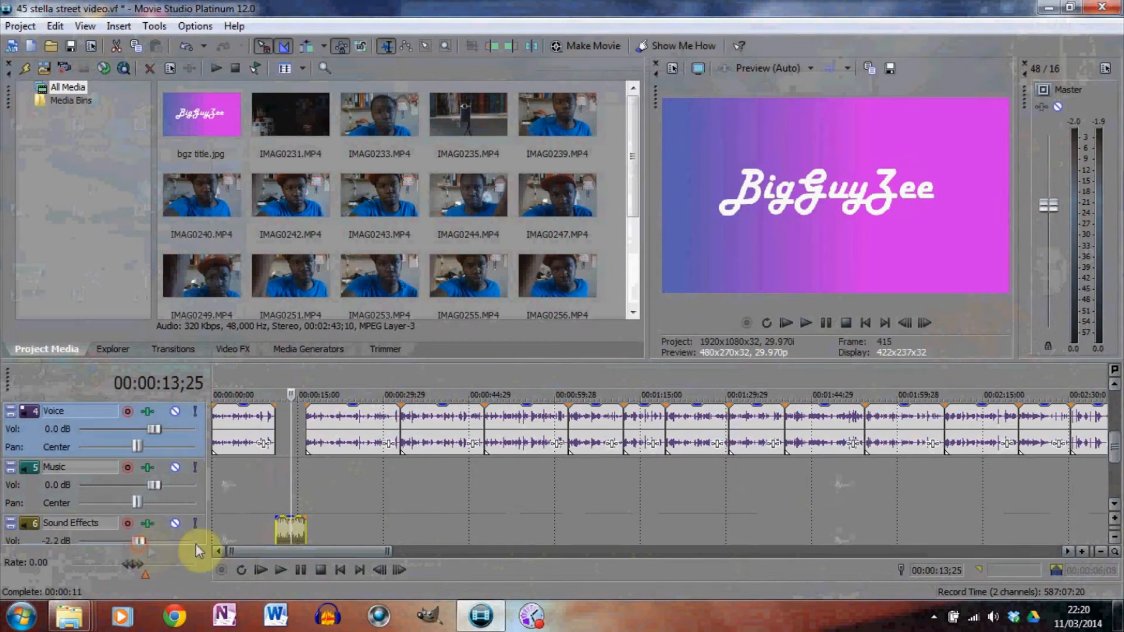
Play the passage across the title and lower the Sound Effects track's volume to -7.8 dB while listening.
click(262, 531)
click(279, 569)
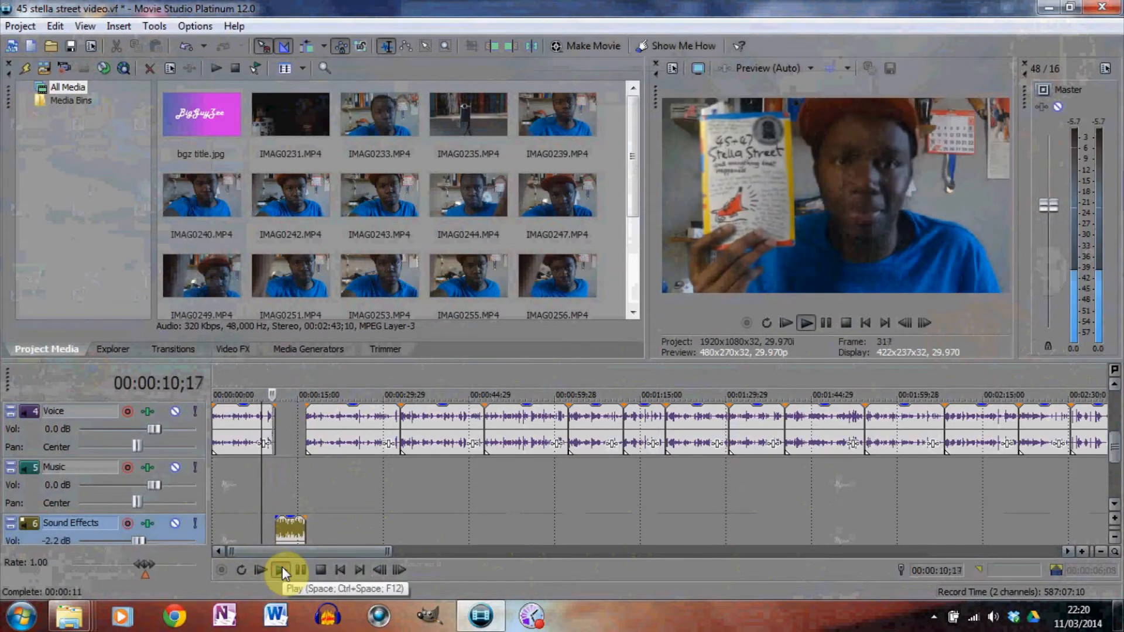
click(111, 543)
click(111, 543)
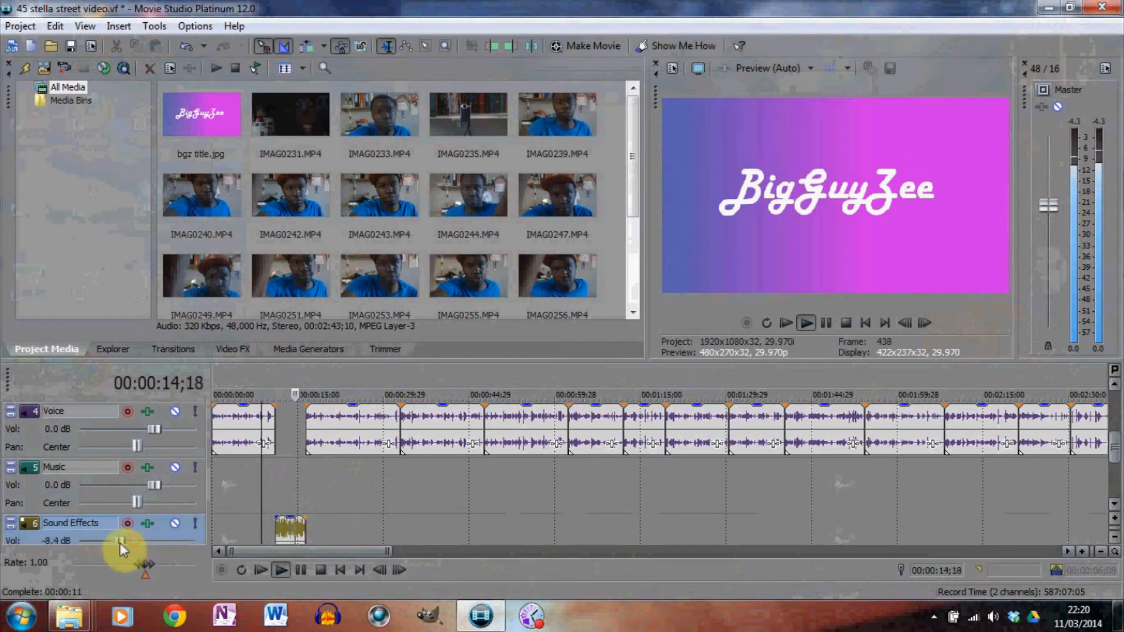
drag(117, 543, 119, 543)
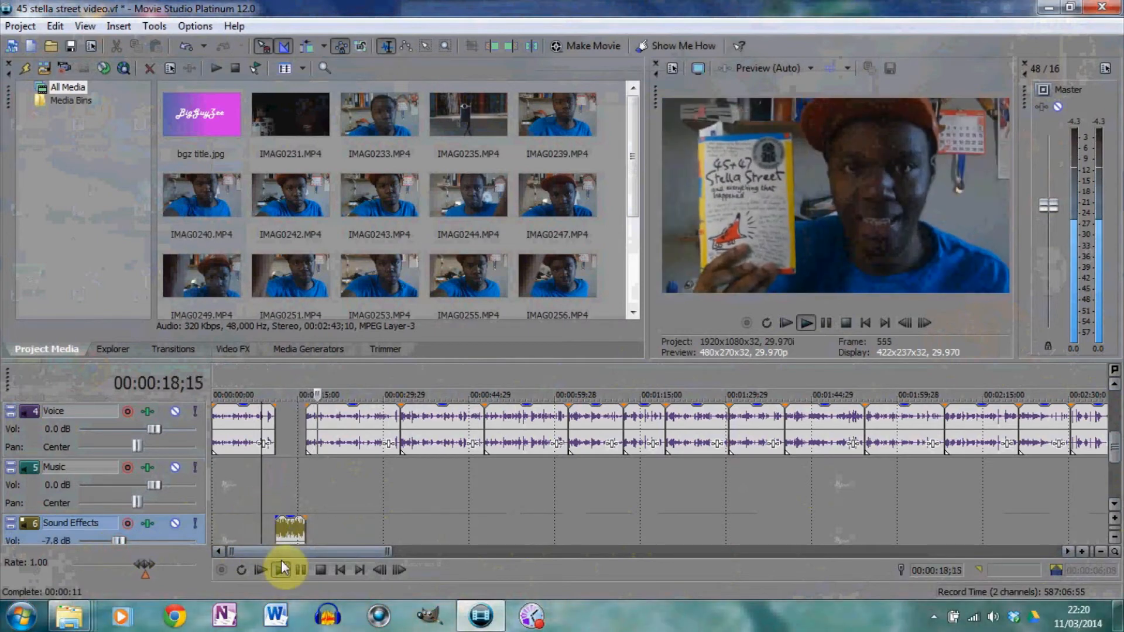
click(297, 568)
Replay the passage from just before the title to check the music level, and return to the project start.
click(262, 518)
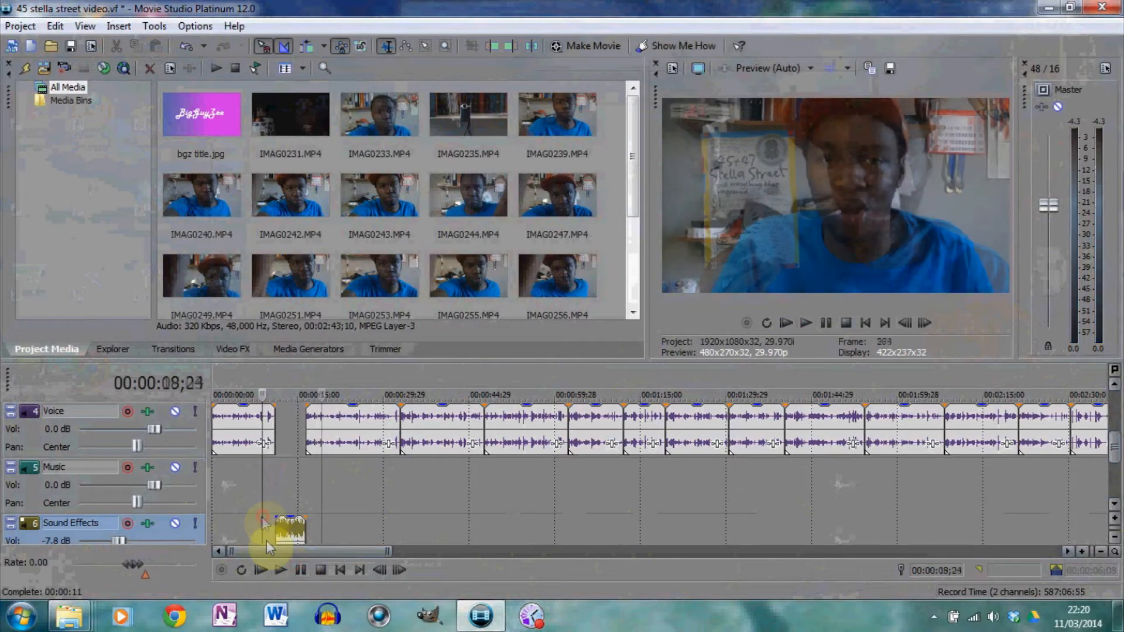
click(279, 570)
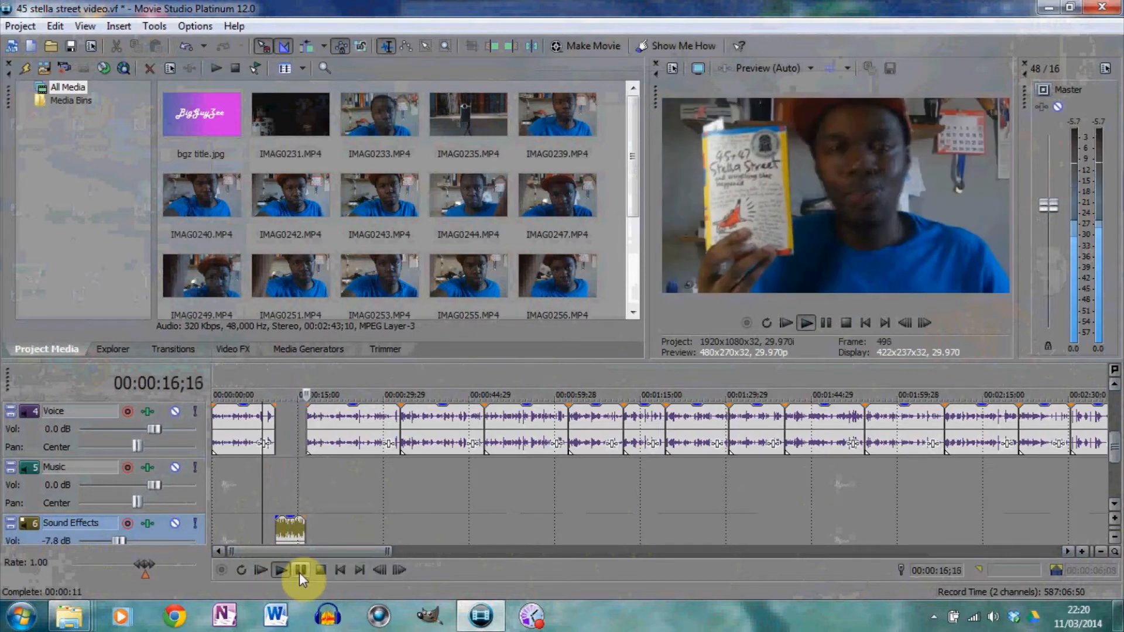
click(300, 570)
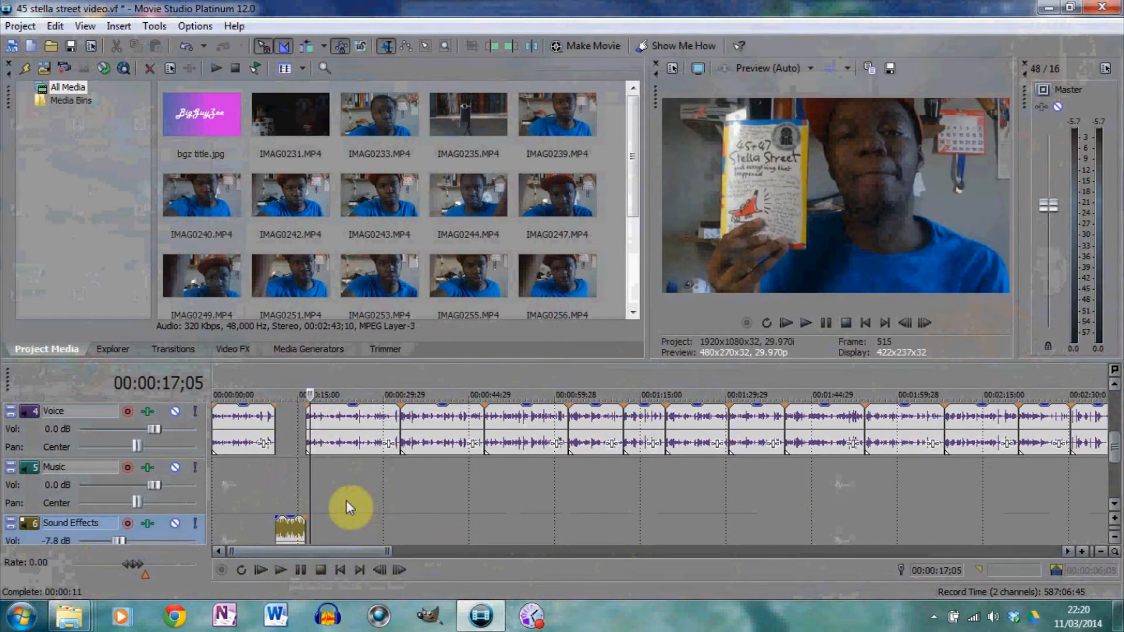
click(339, 571)
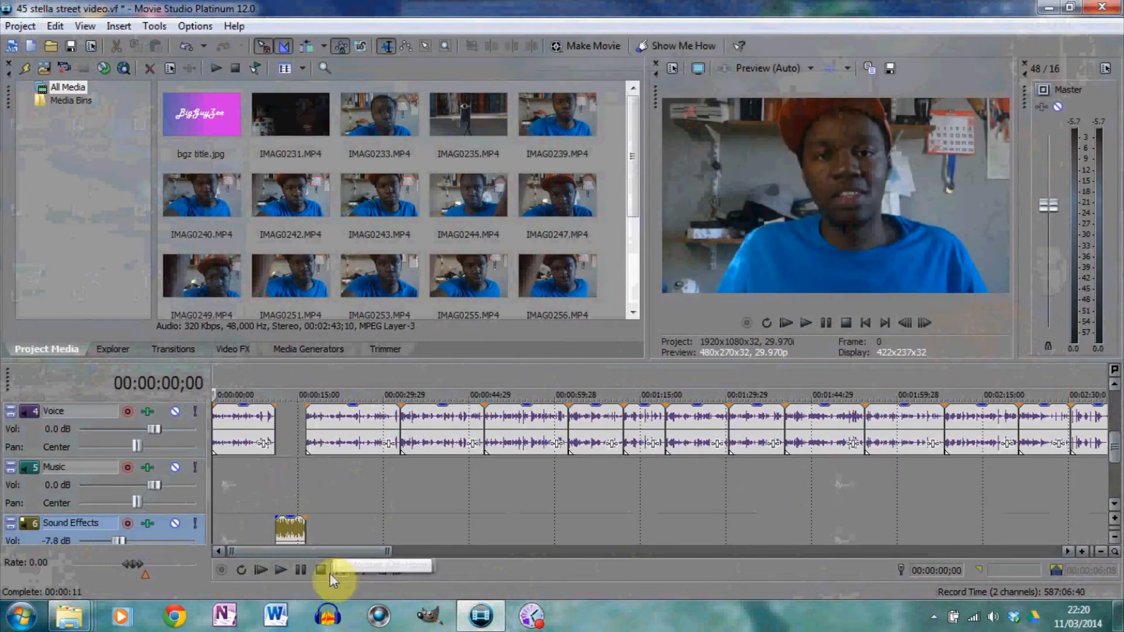
Add Standing_Here.mp3 from the YouTube Audio Library folder to the Music track, starting directly after the title.
mouse_move(74, 616)
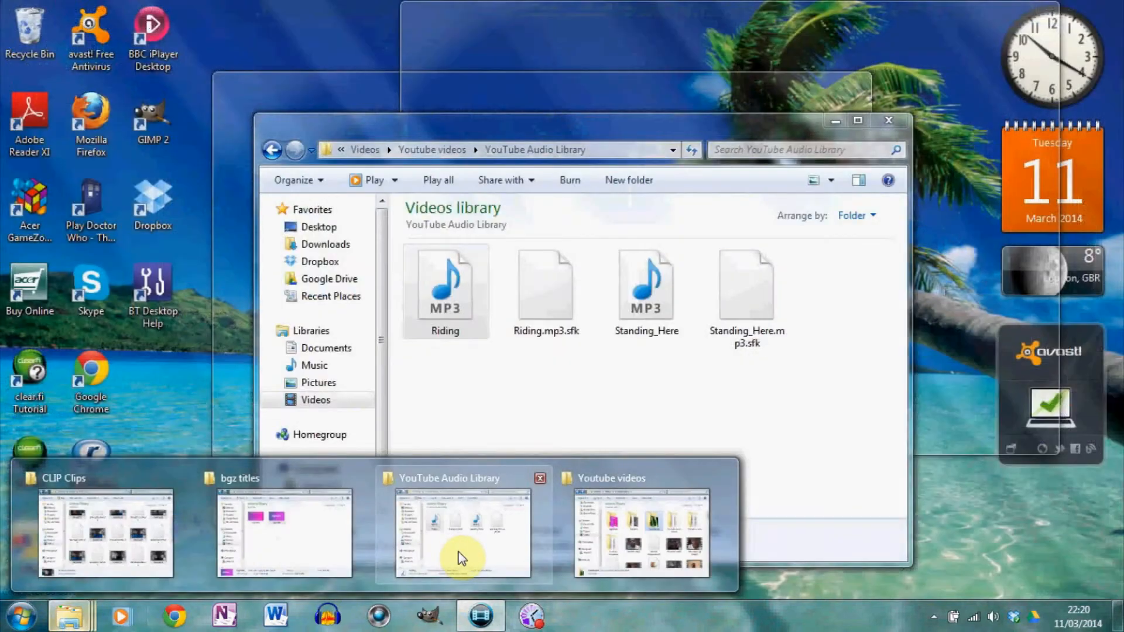
click(458, 553)
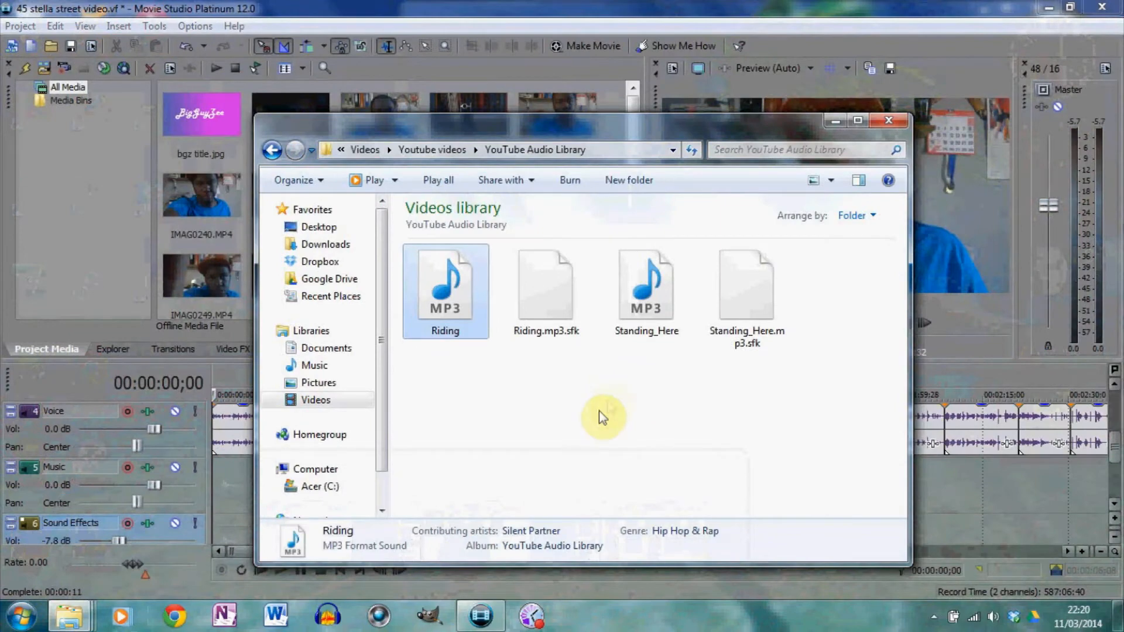
click(651, 300)
drag(651, 303, 316, 495)
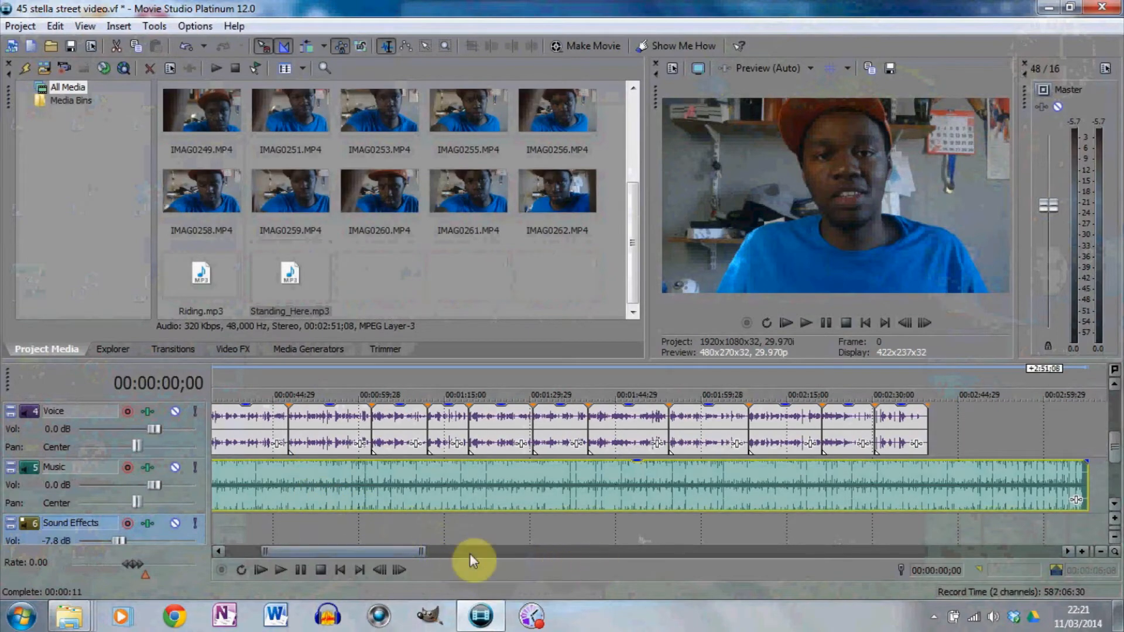
drag(394, 553, 314, 553)
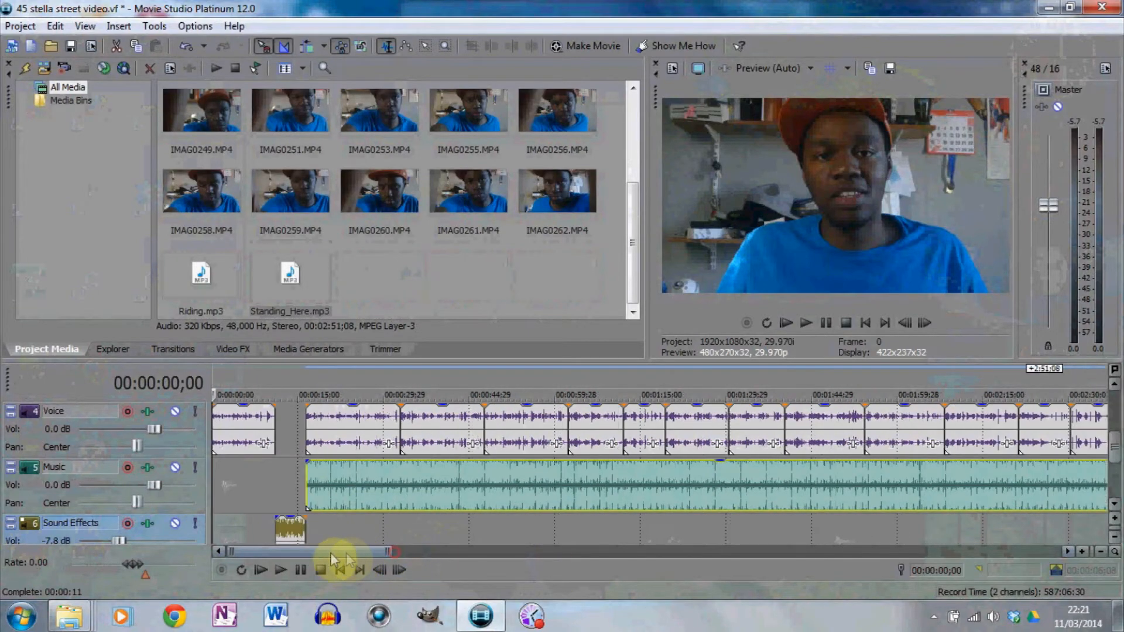
Play the passage where the background music begins and lower the Music track's volume to -23.8 dB.
click(294, 490)
click(284, 570)
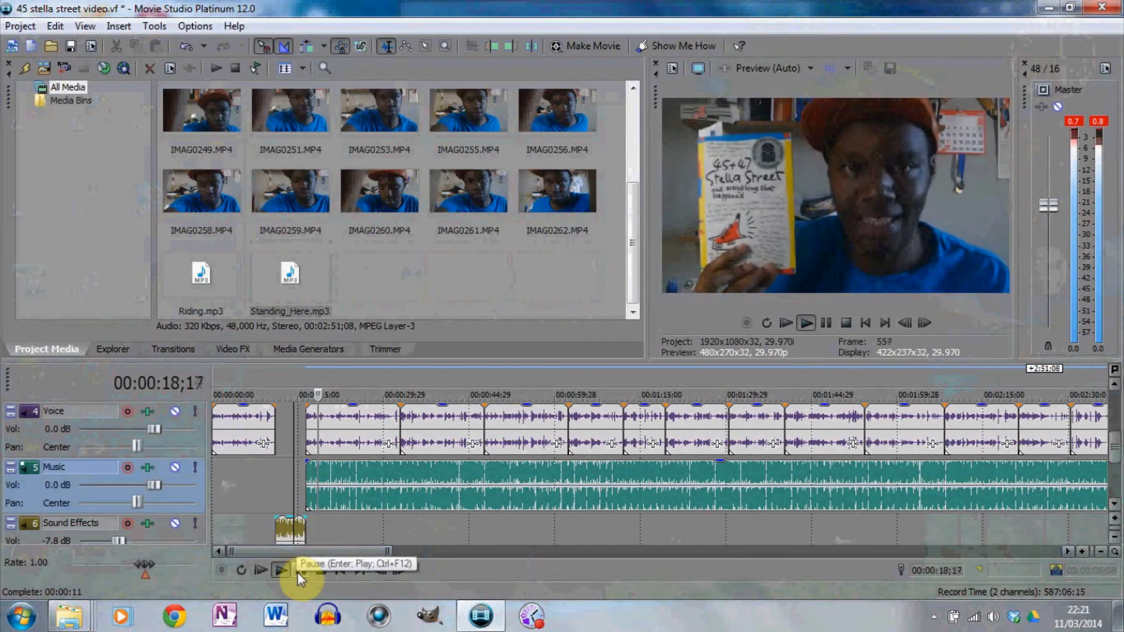
click(297, 572)
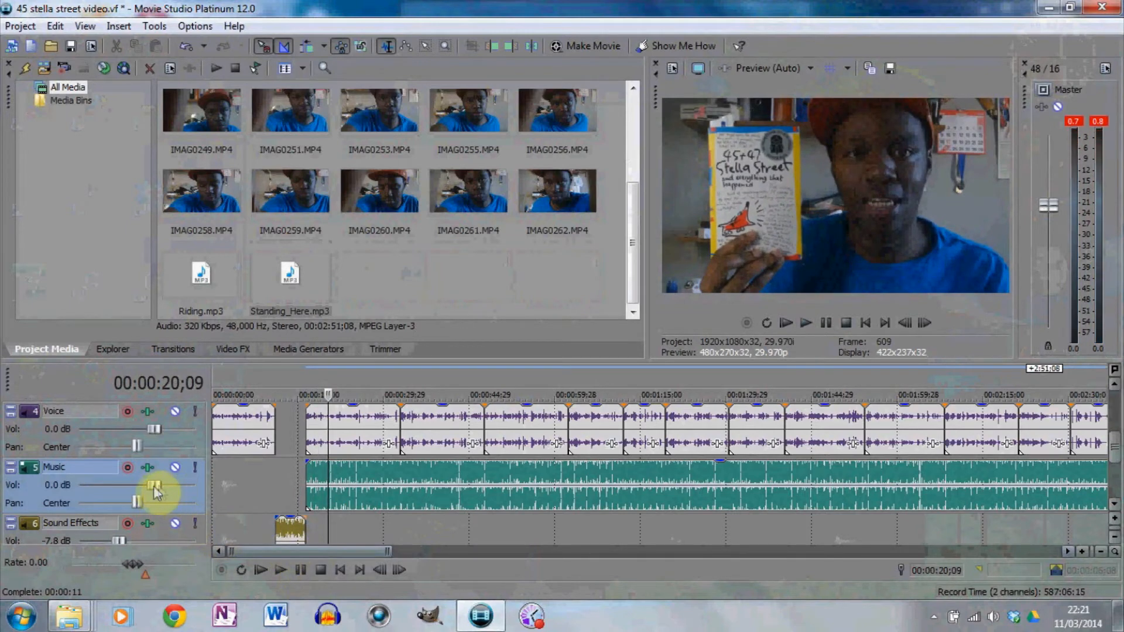
drag(143, 489, 104, 487)
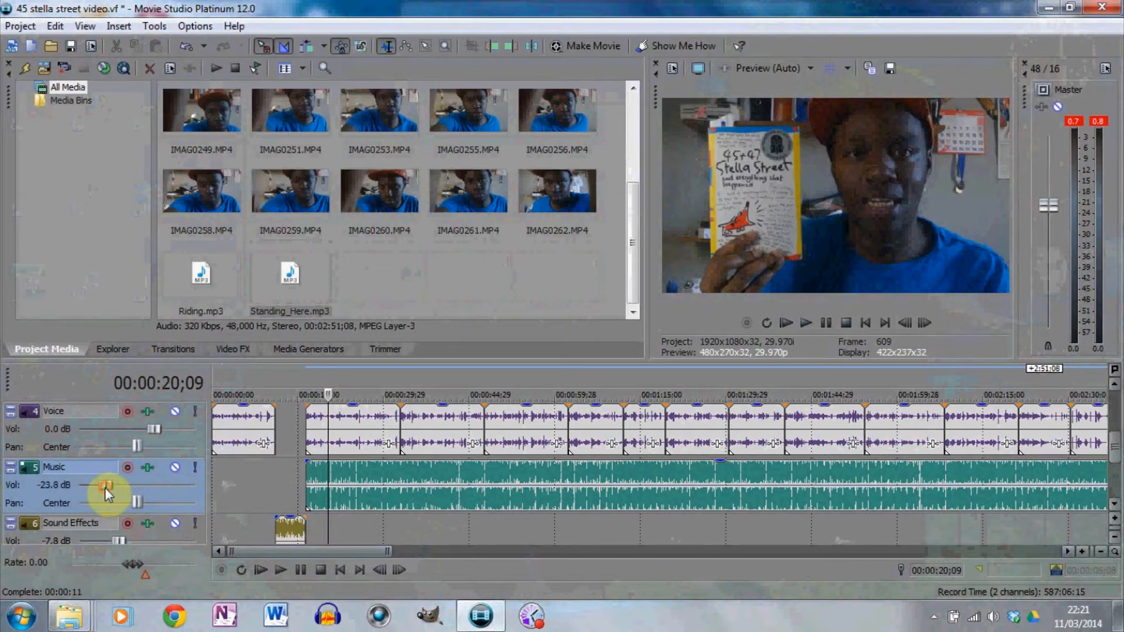
Replay from the title and lower the Music track's volume to -25.0 dB and finally -27.3 dB, checking it against the speech.
click(294, 487)
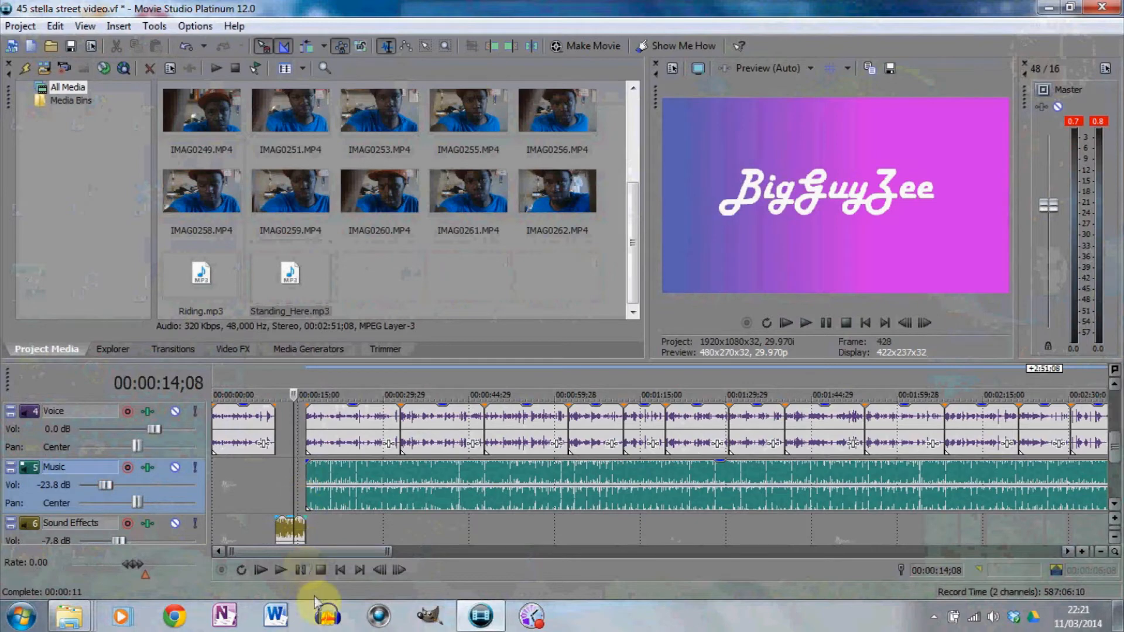
click(283, 569)
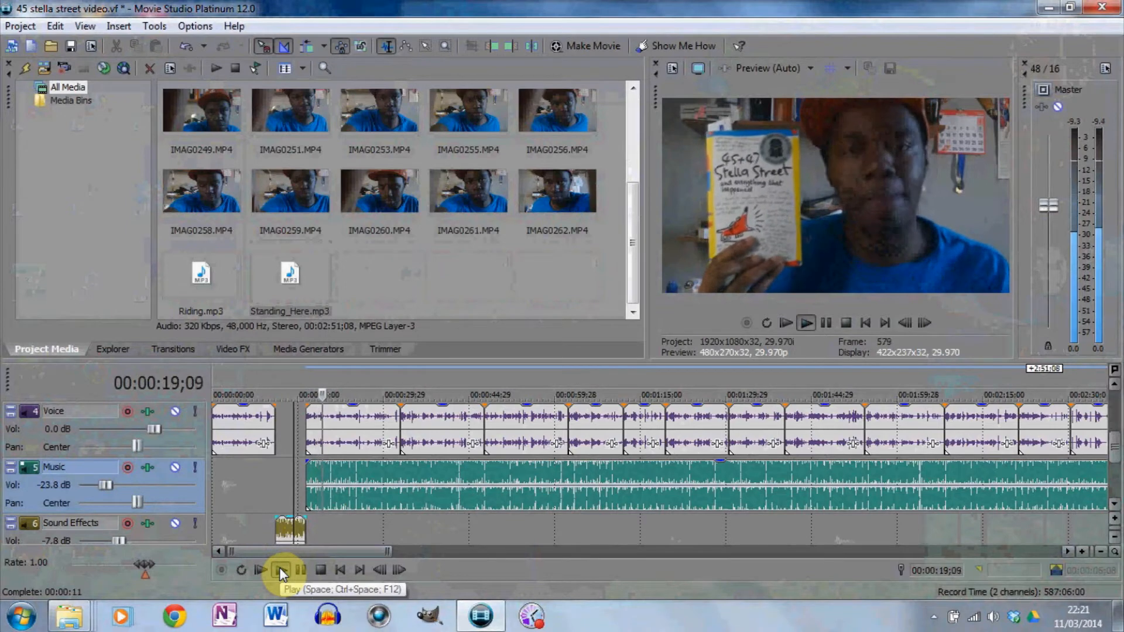
drag(106, 486, 103, 488)
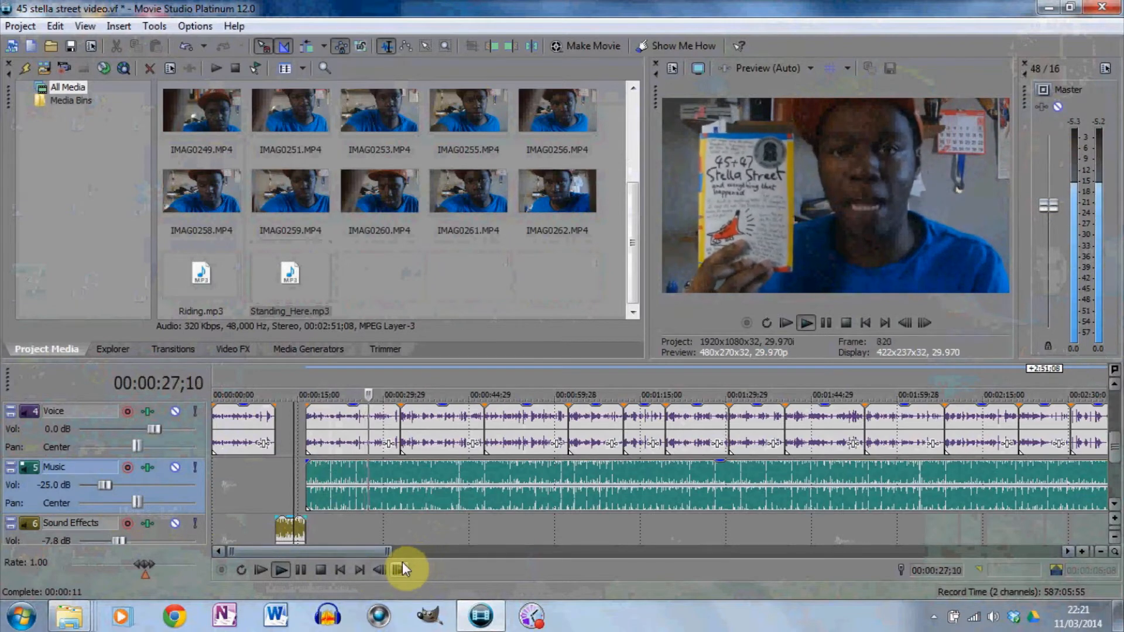
drag(109, 486, 103, 486)
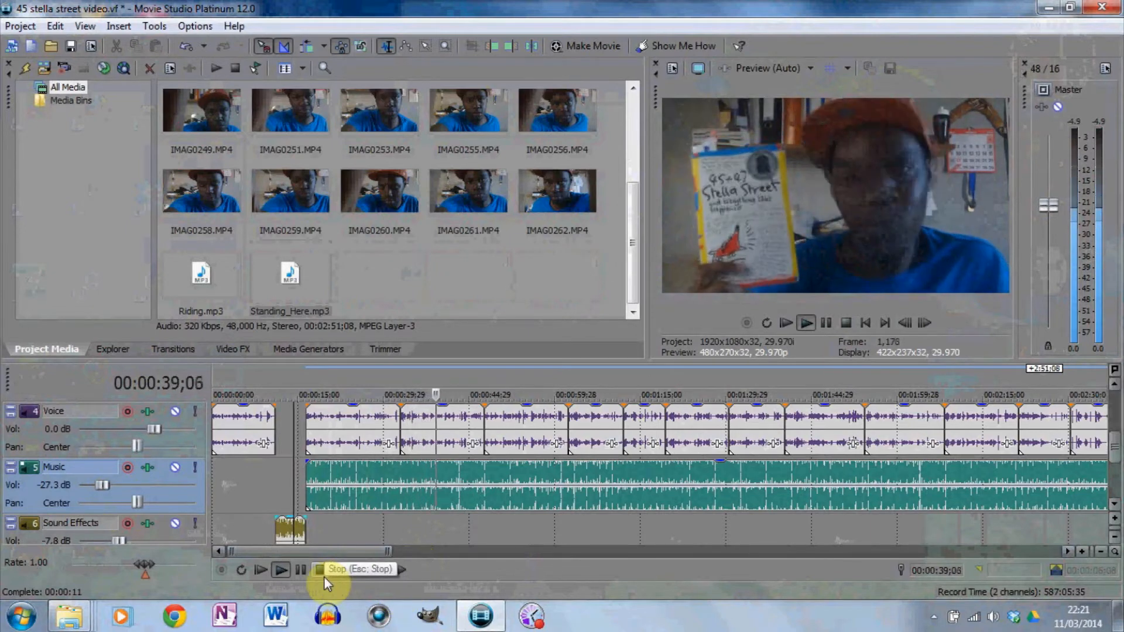
click(301, 574)
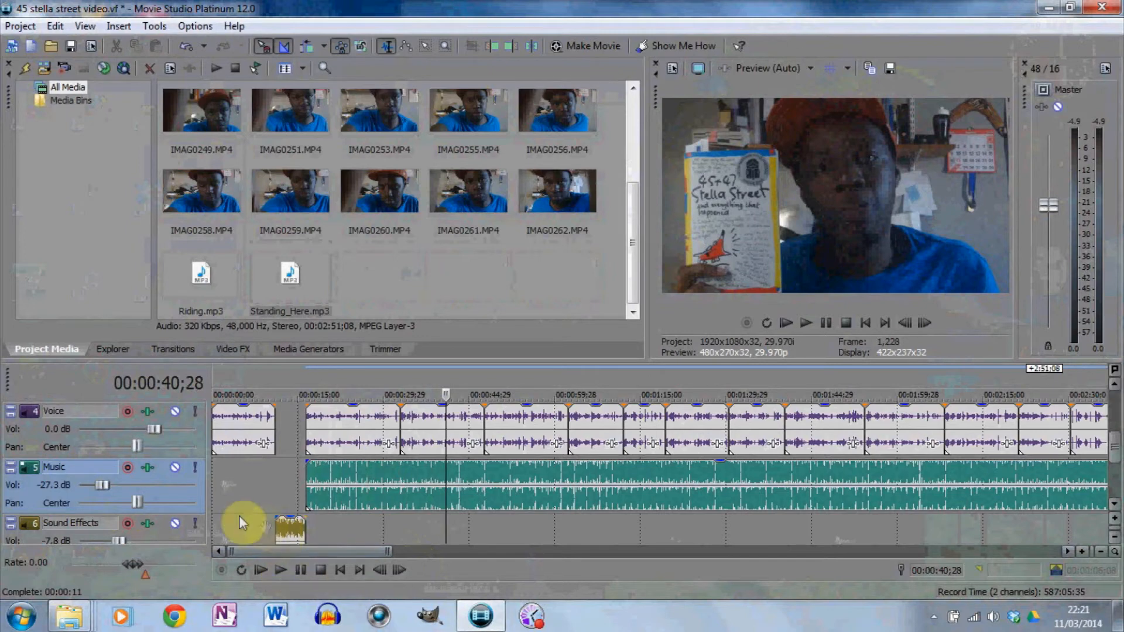
click(280, 571)
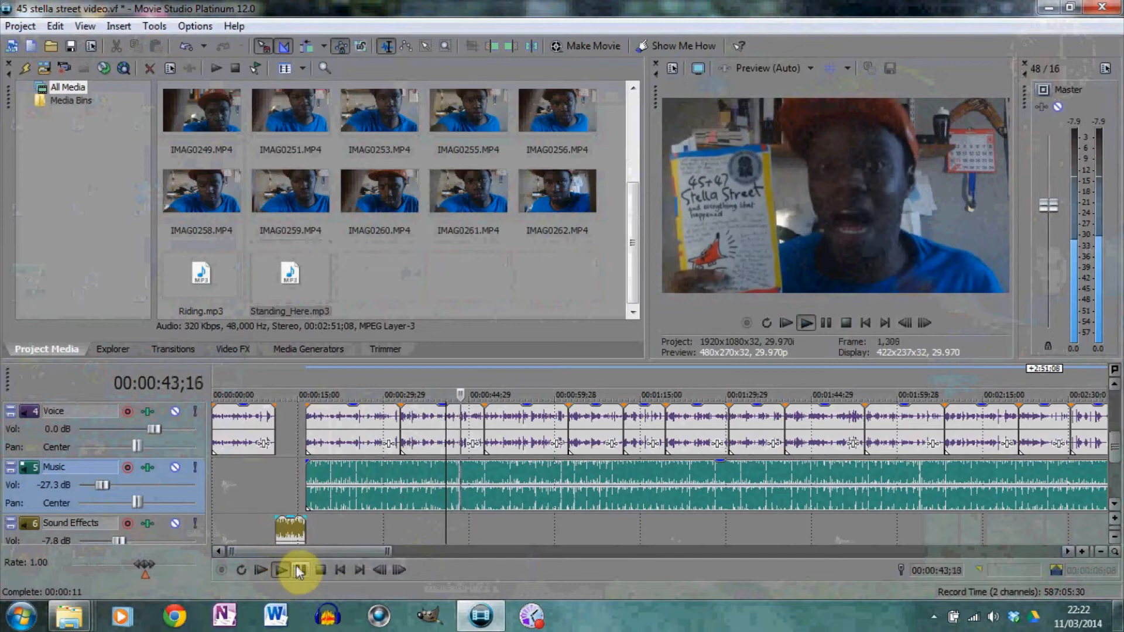
click(301, 570)
Trim the end of the background music on the Music track to line up with the end of the last voice clip.
scroll(369, 553, down, 3)
drag(381, 553, 442, 551)
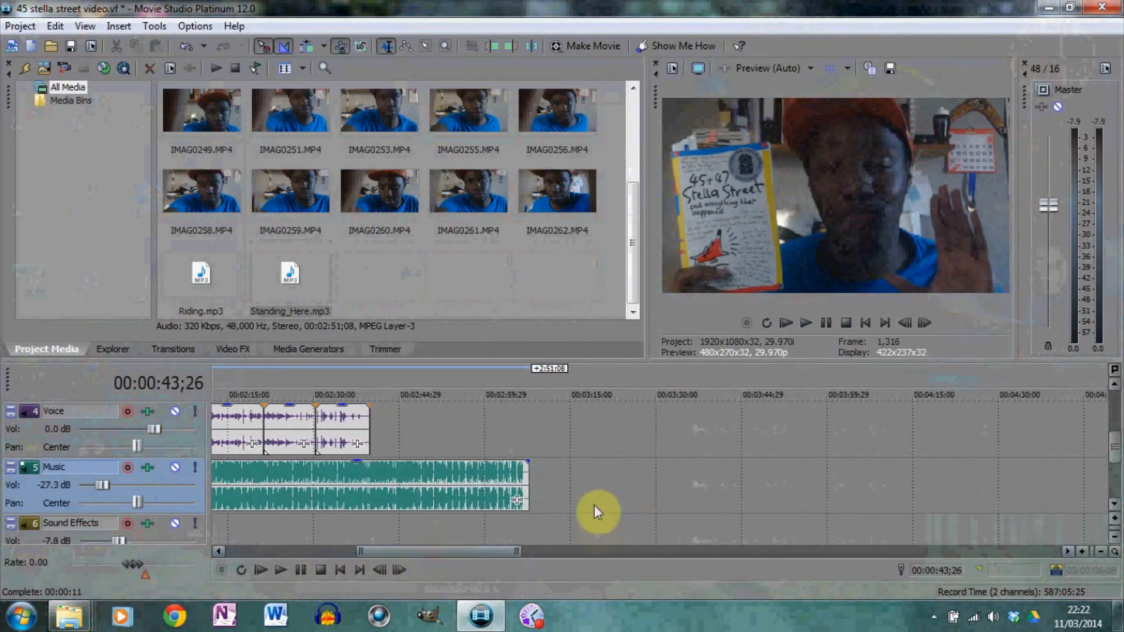
click(1116, 393)
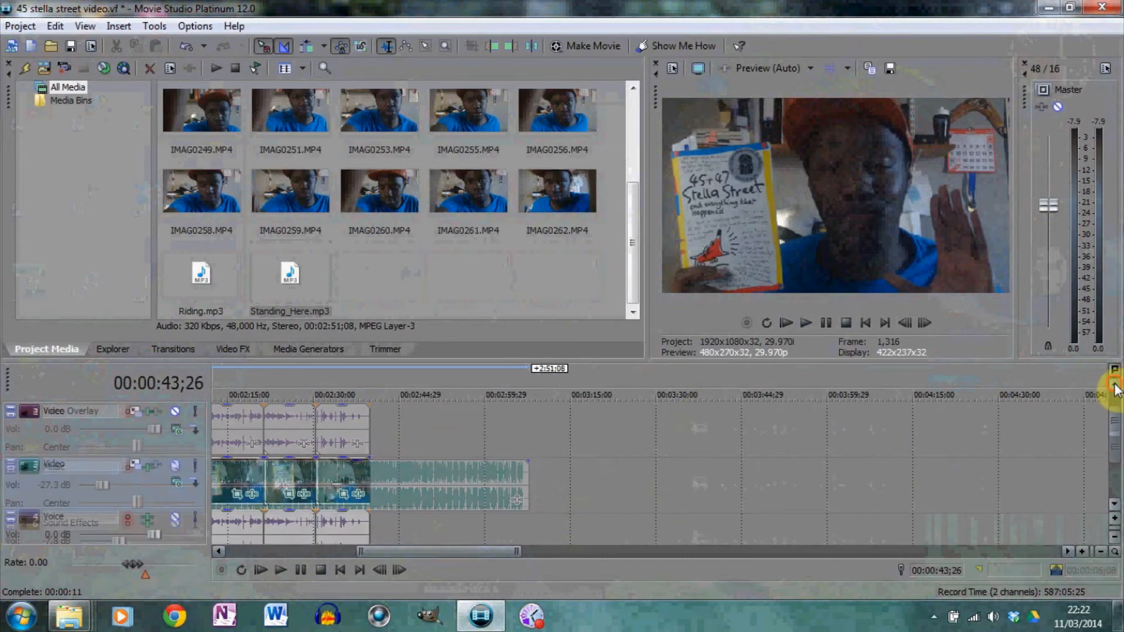
click(1116, 507)
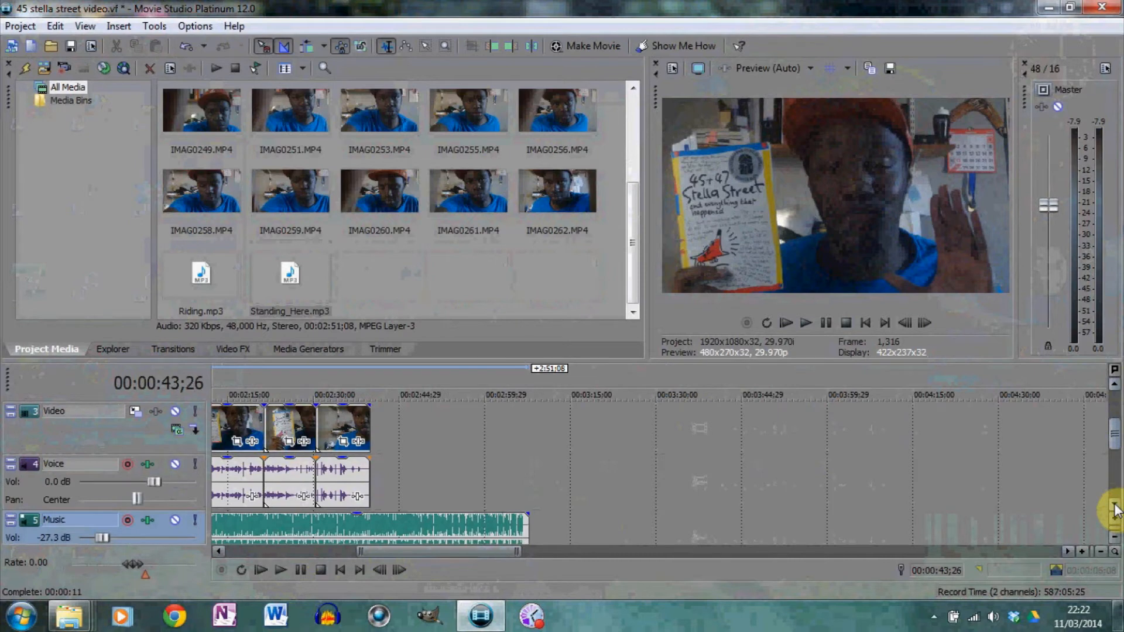
click(1116, 507)
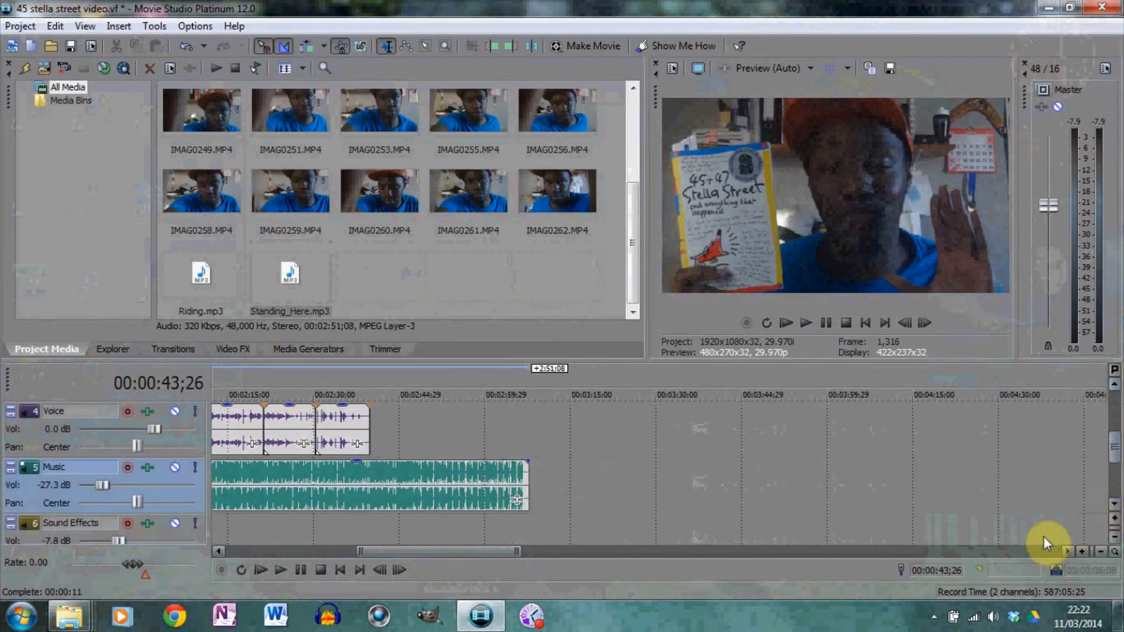
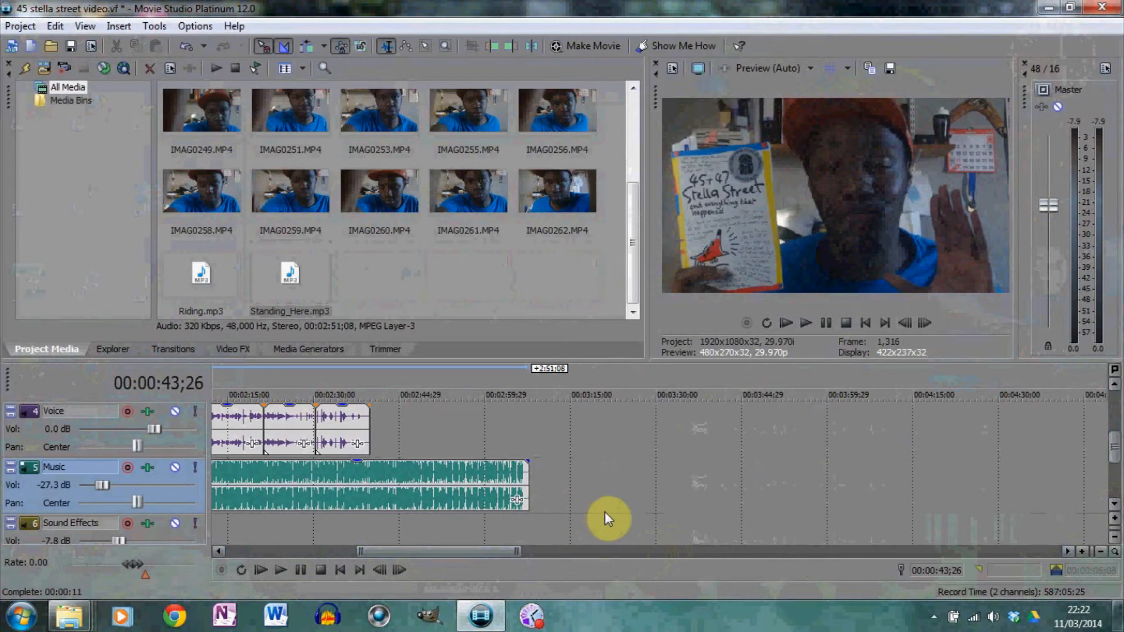
click(497, 485)
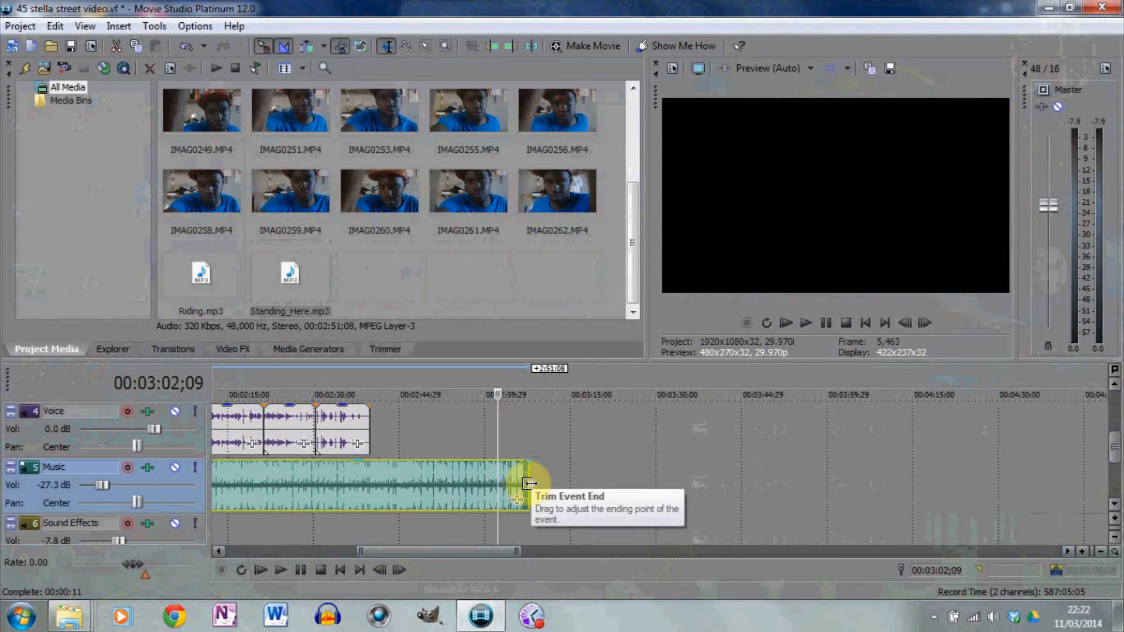
drag(530, 483, 365, 485)
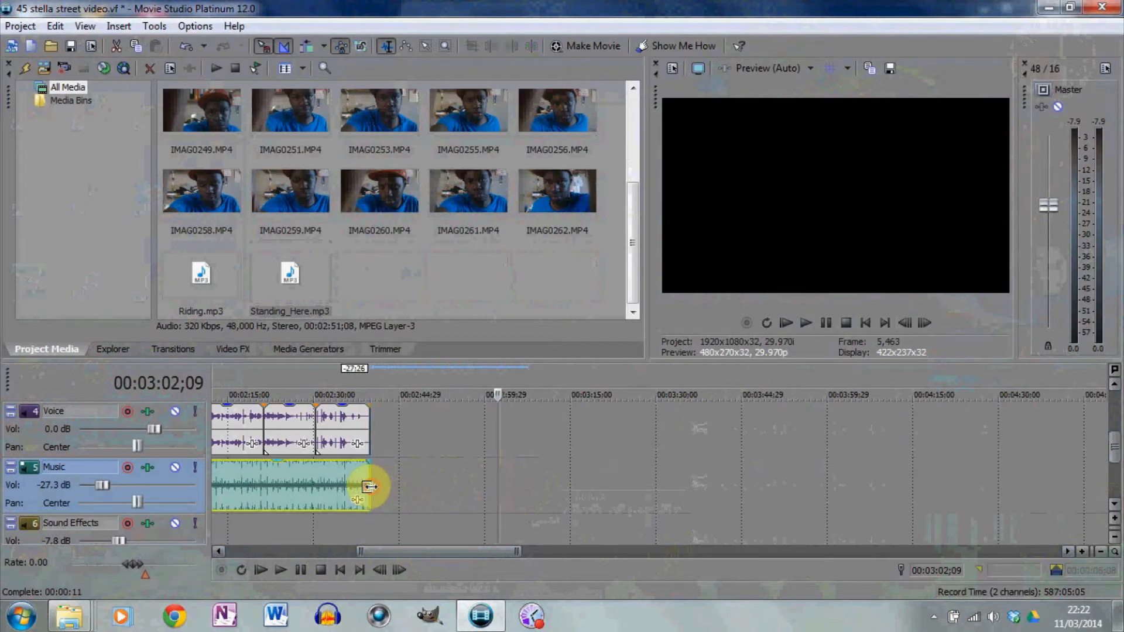
Play the video's closing passage from the second-to-last clip and place the cursor at the end of the final clip.
click(1114, 386)
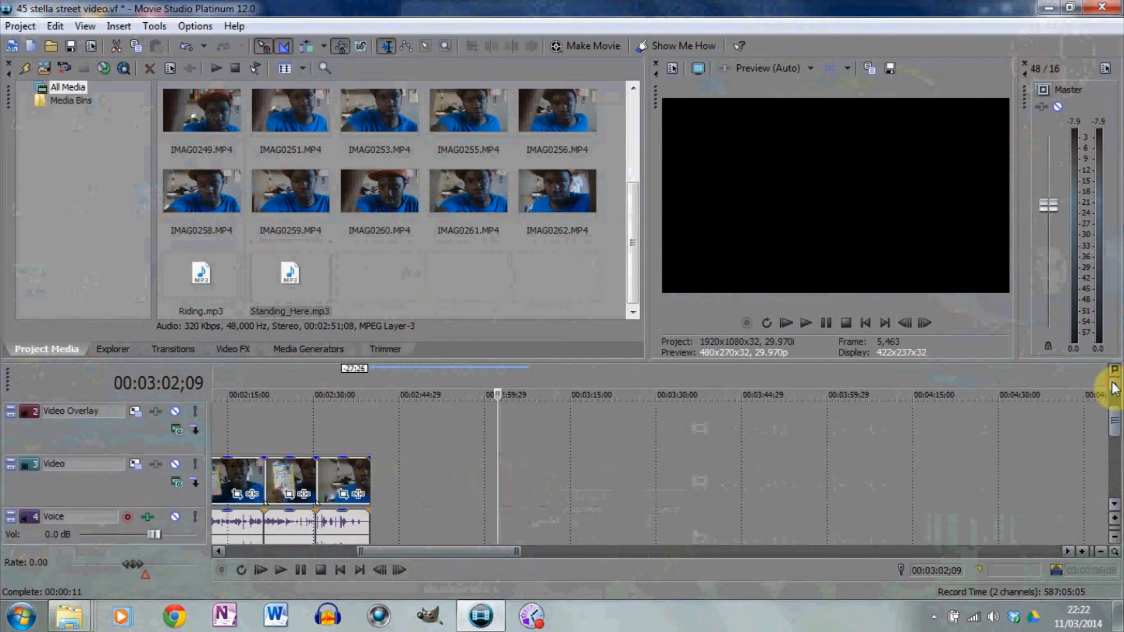
click(297, 481)
click(281, 570)
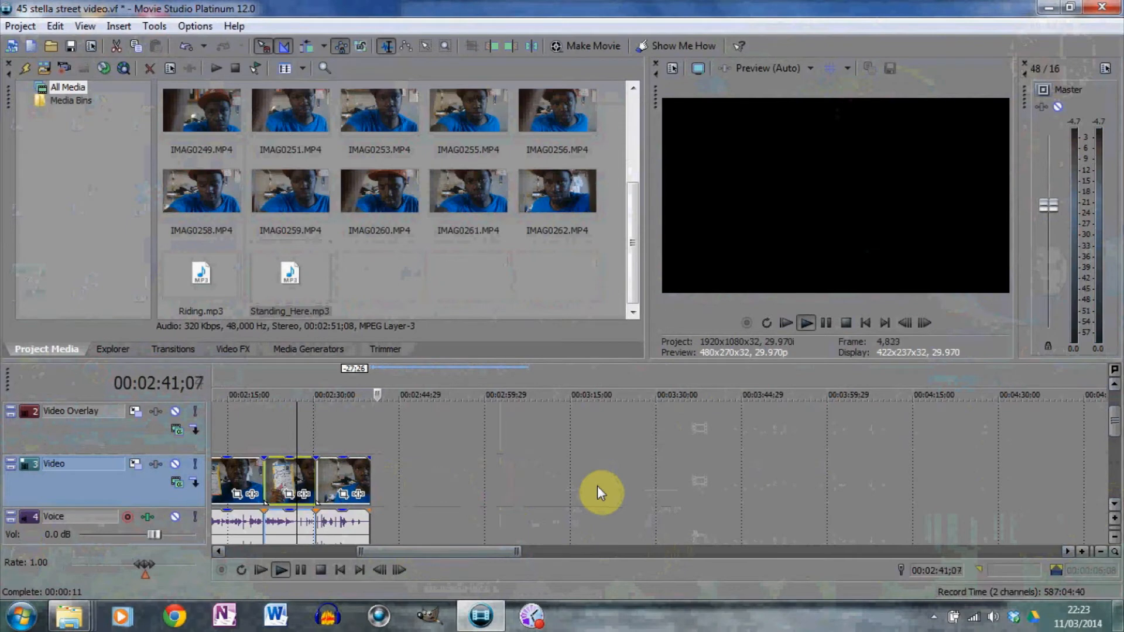
key(space)
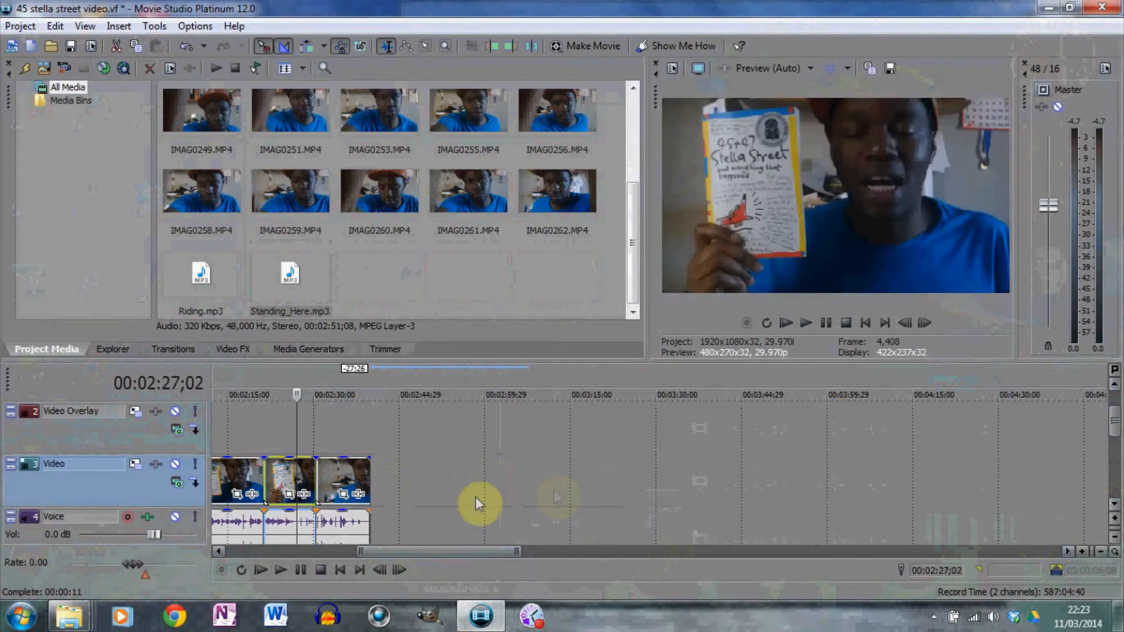
click(372, 461)
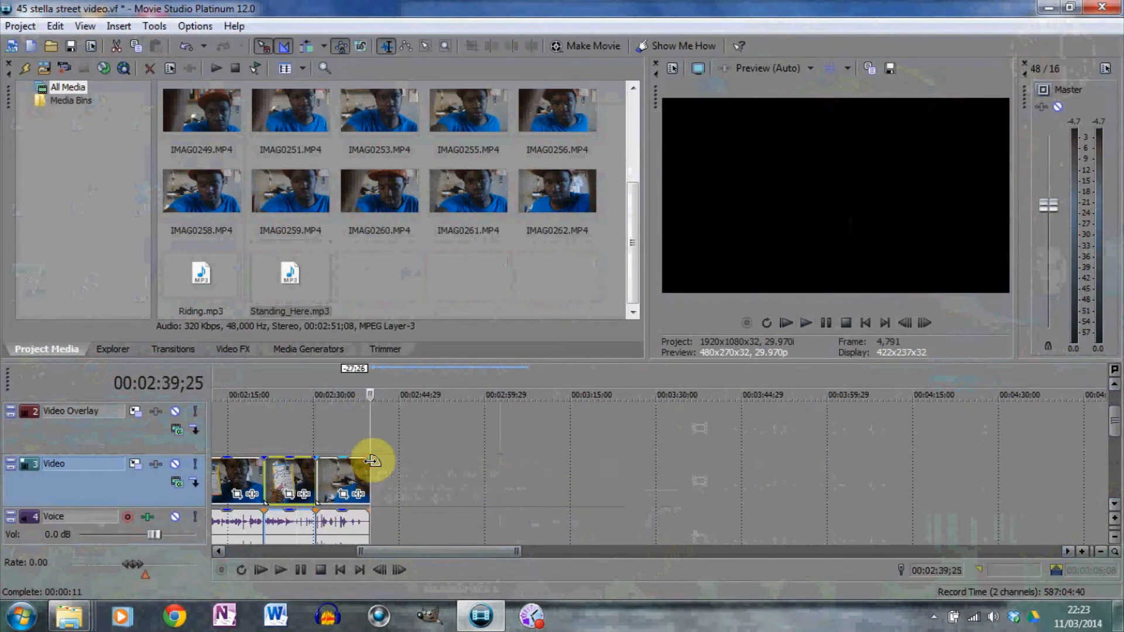
click(934, 616)
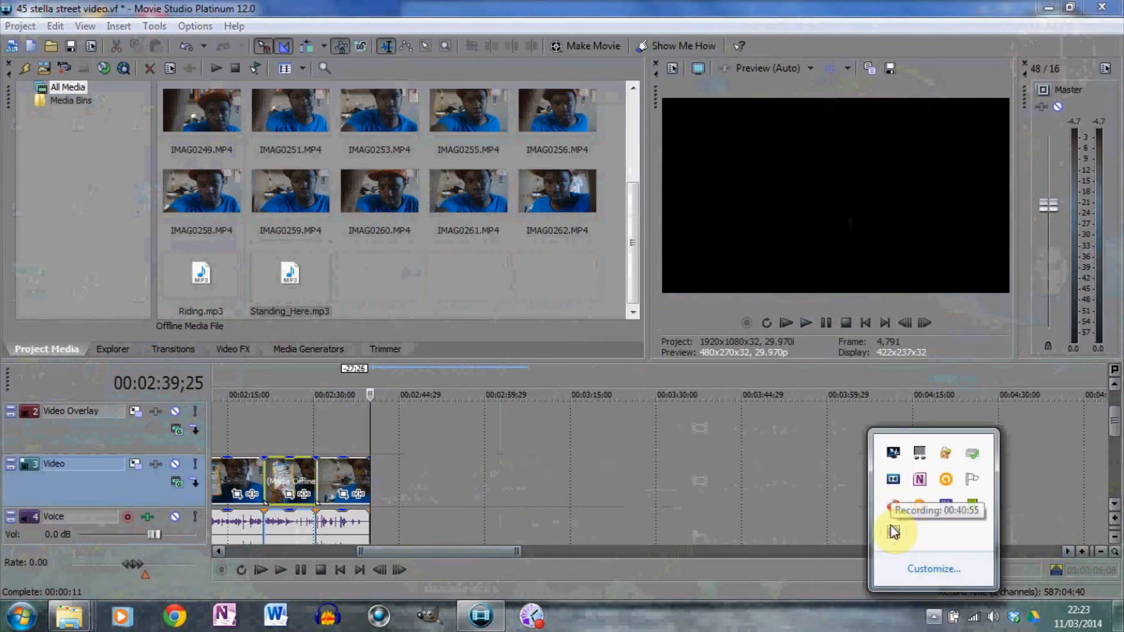
click(934, 616)
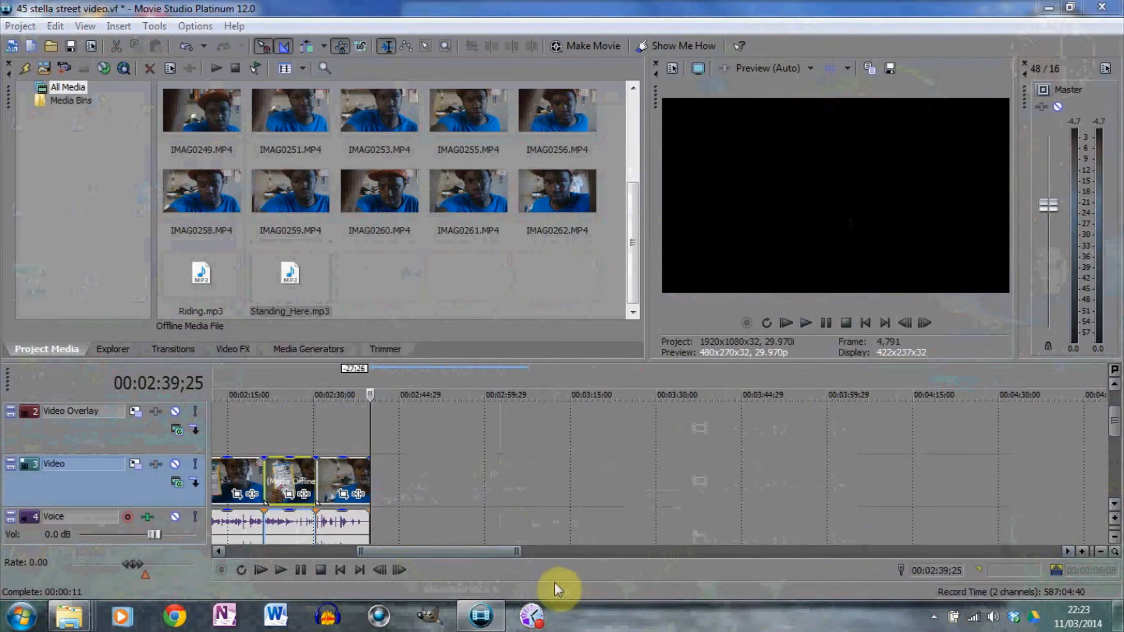
drag(408, 550, 396, 574)
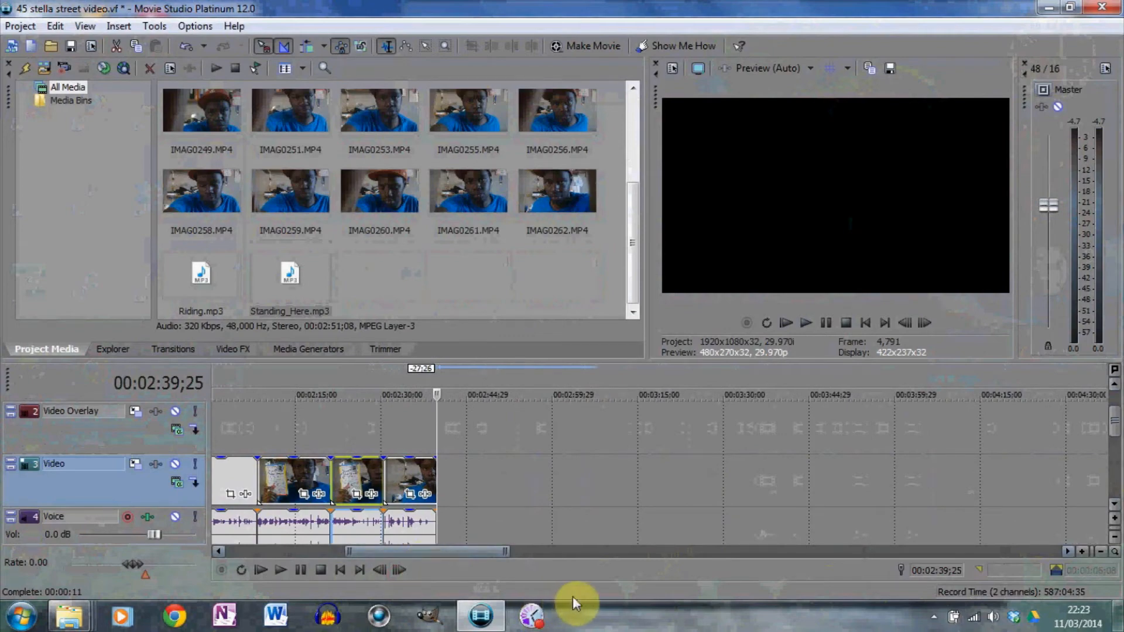
drag(486, 551, 371, 553)
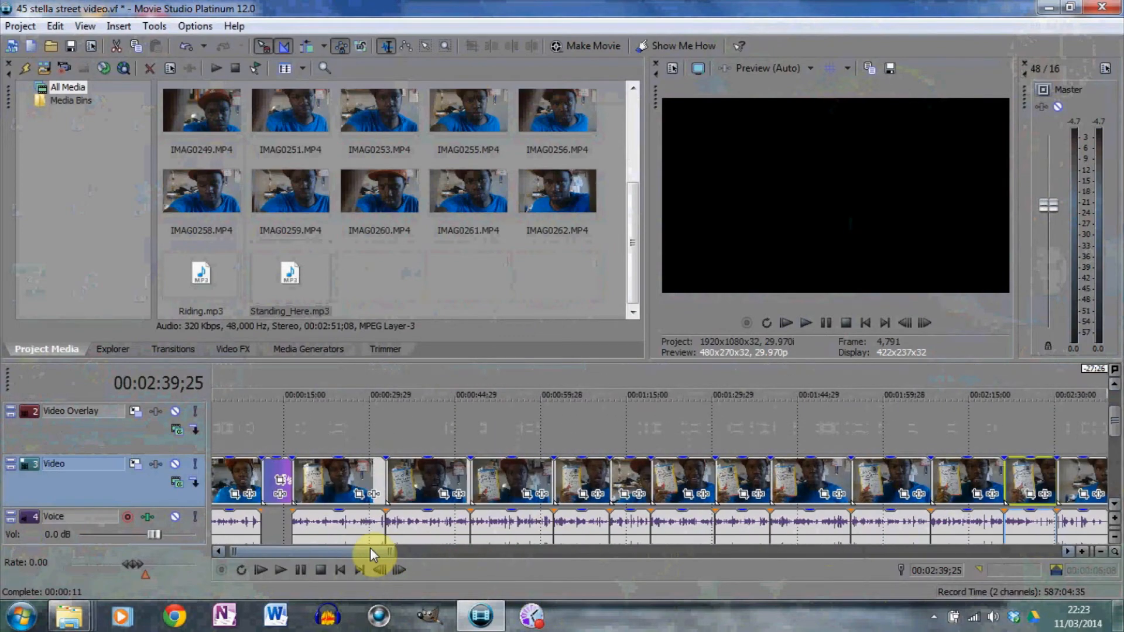
click(1114, 511)
drag(364, 552, 476, 563)
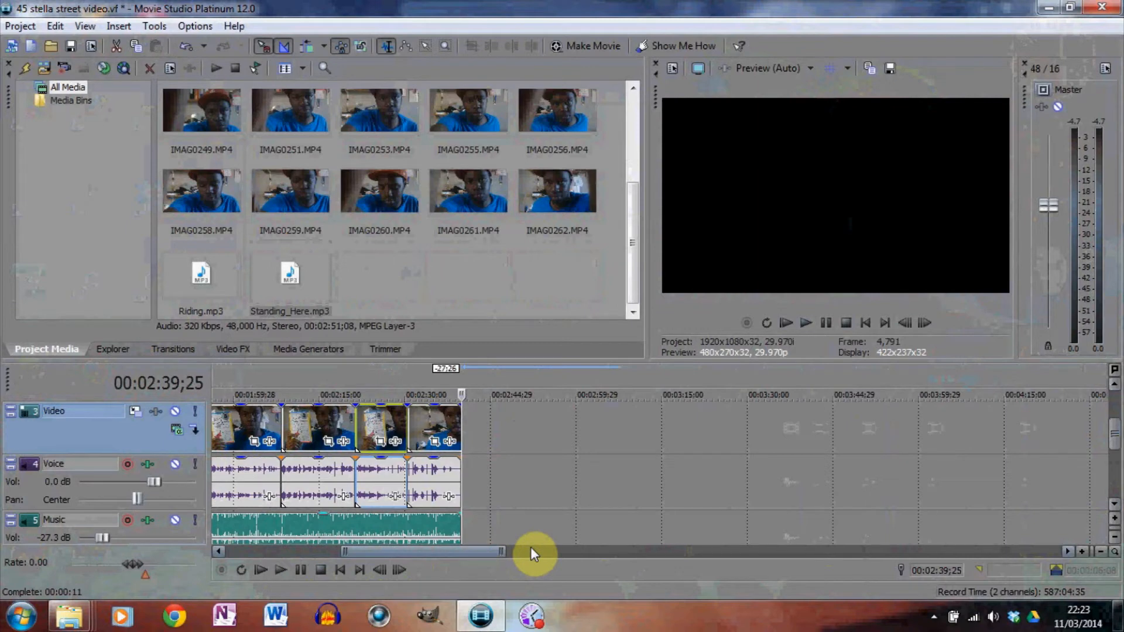
Add the bgz end image from the bgz titles folder to the Video track, directly after the final clip.
click(1115, 386)
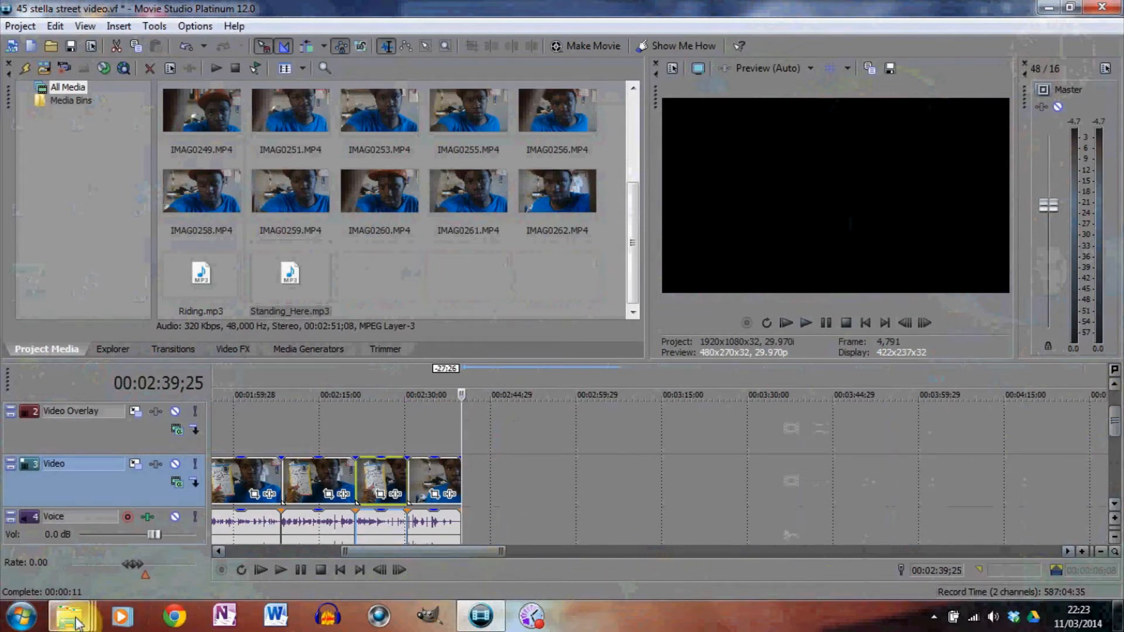
mouse_move(69, 615)
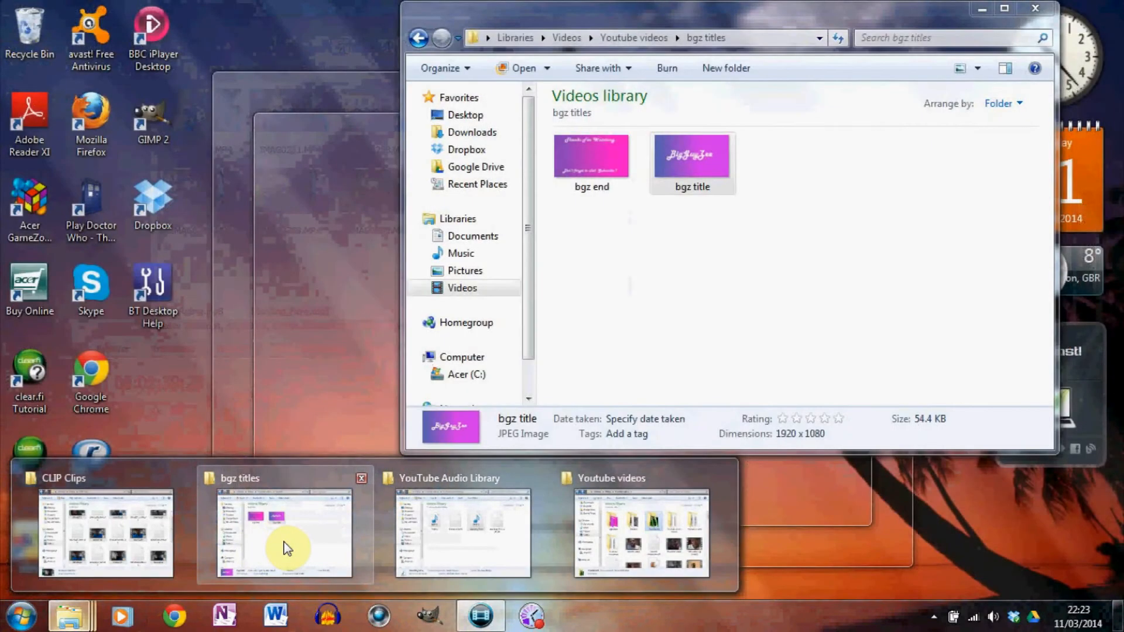
click(283, 545)
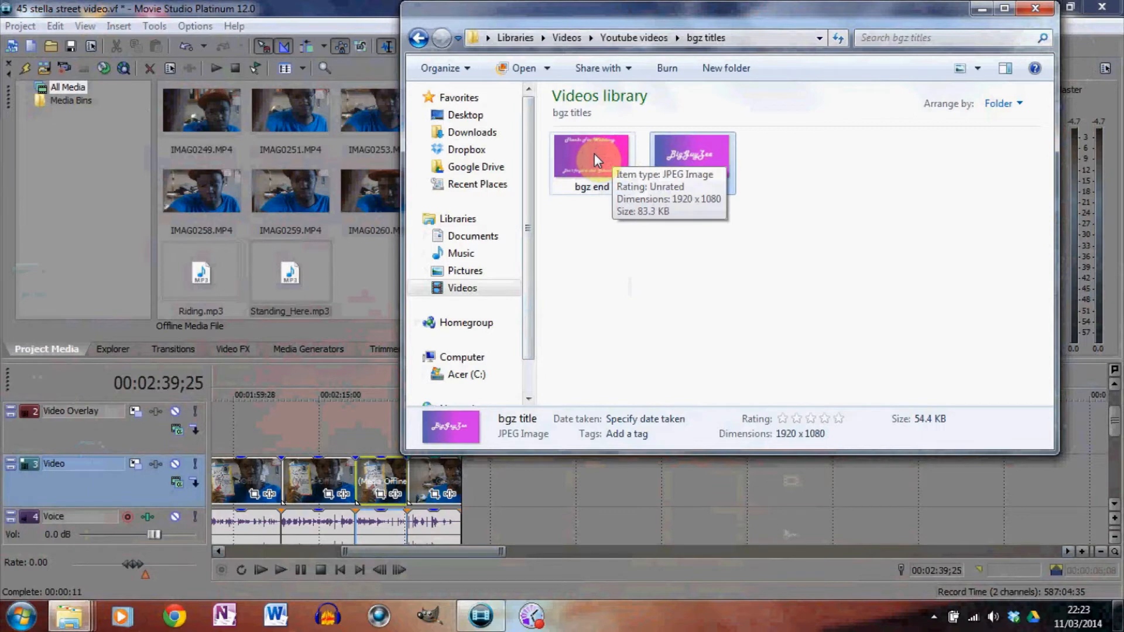
drag(595, 153, 473, 480)
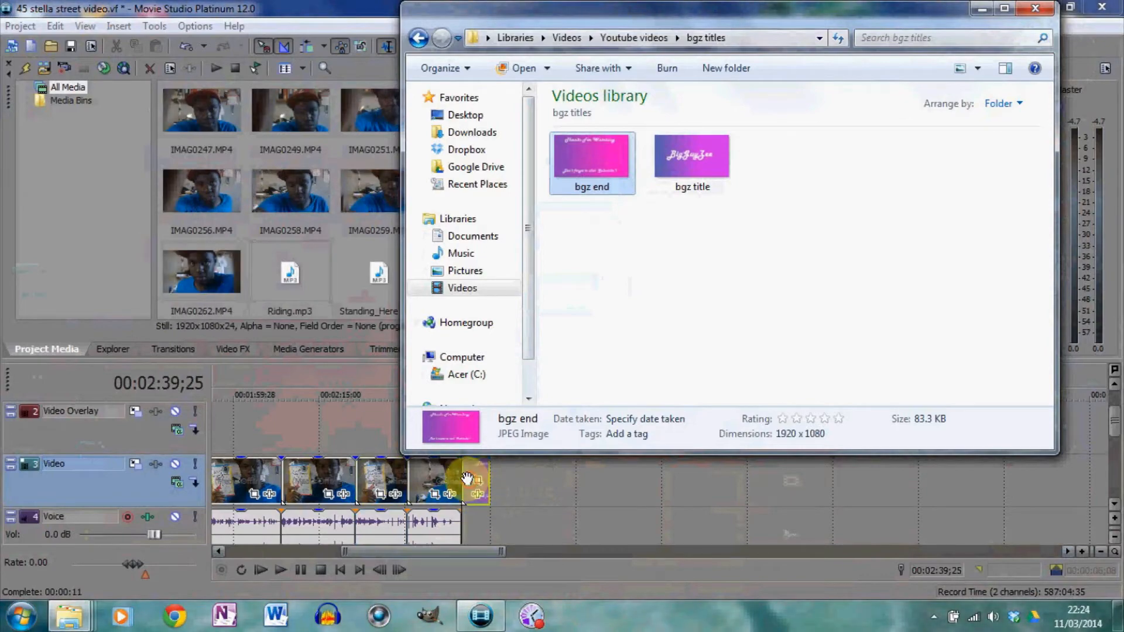
click(983, 9)
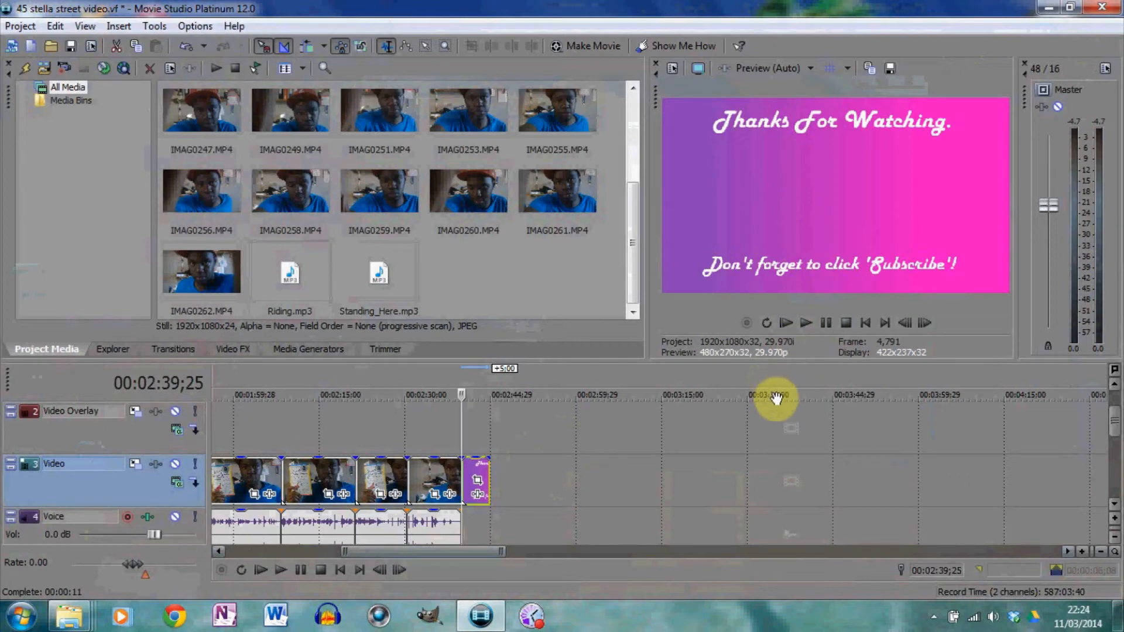
click(1114, 387)
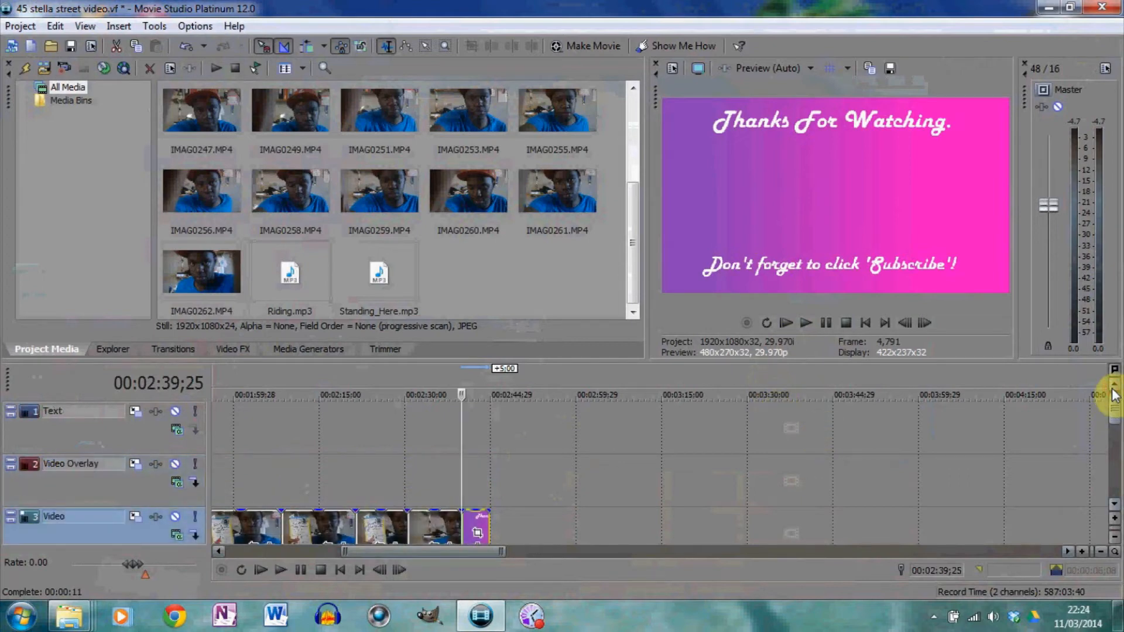
click(1113, 510)
click(1113, 510)
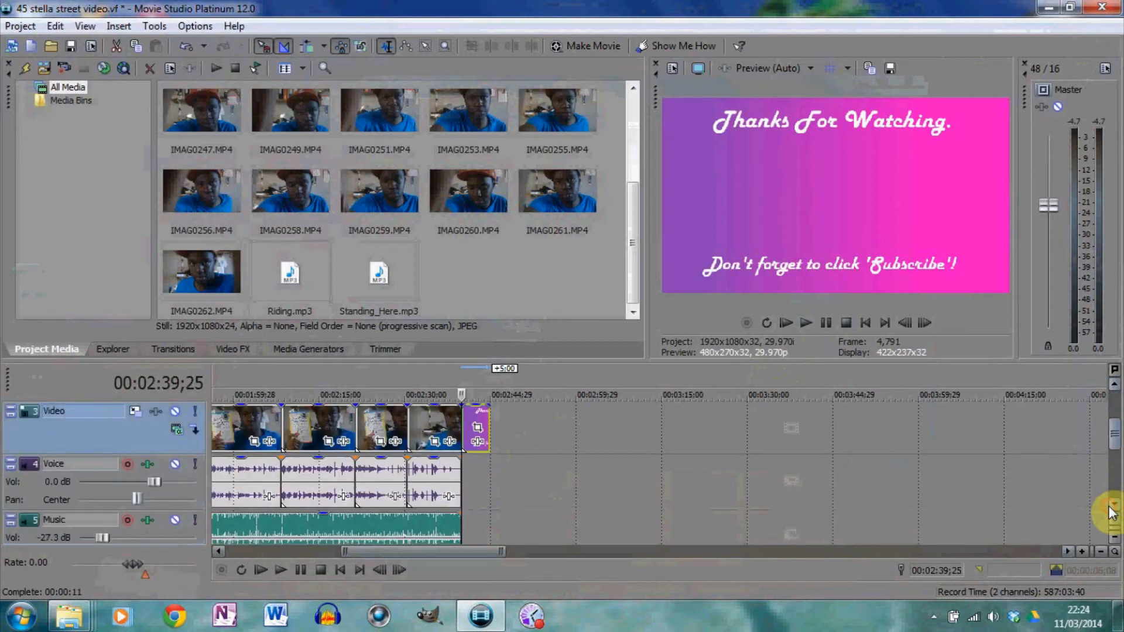
click(1115, 387)
click(1115, 388)
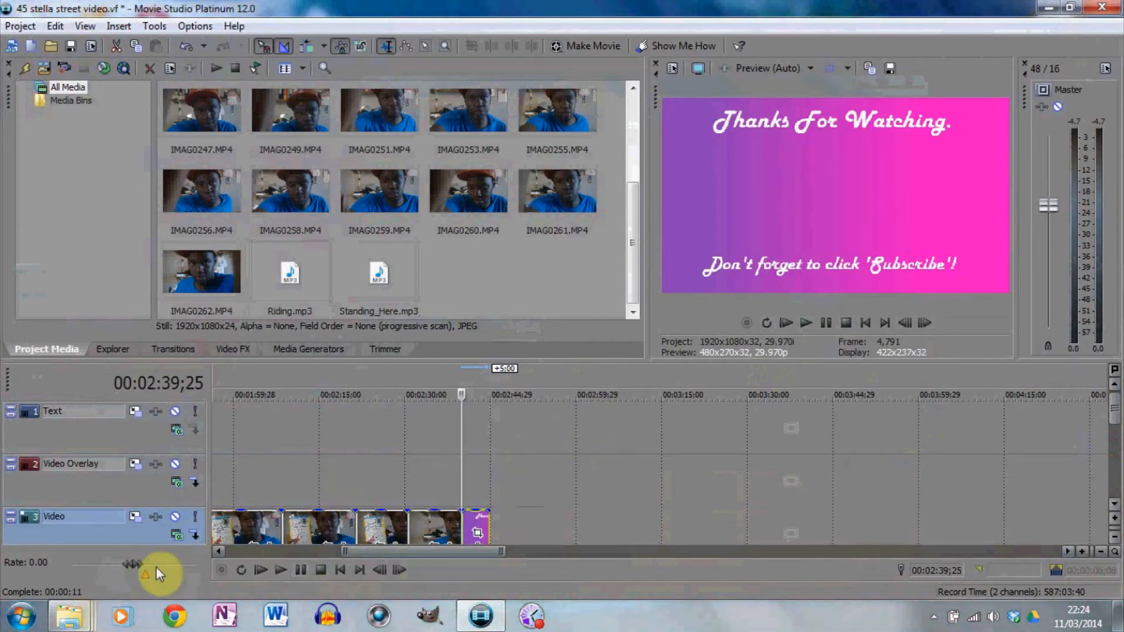
Add grimalkin video from the Youtube videos folder to the Video Overlay track, starting level with the end card.
mouse_move(69, 616)
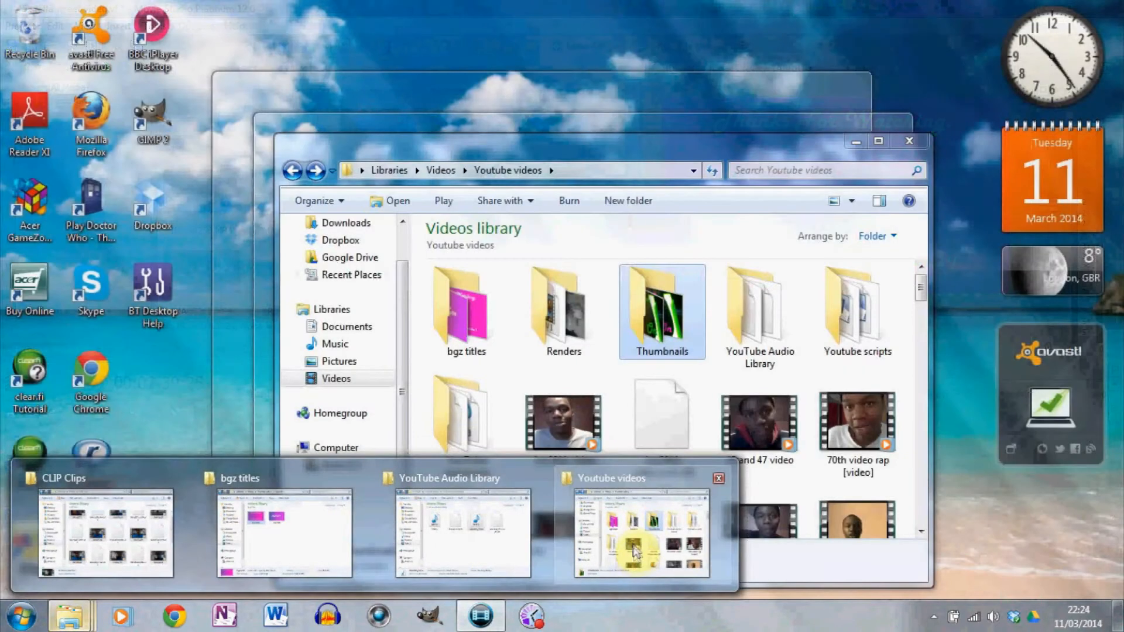
click(635, 565)
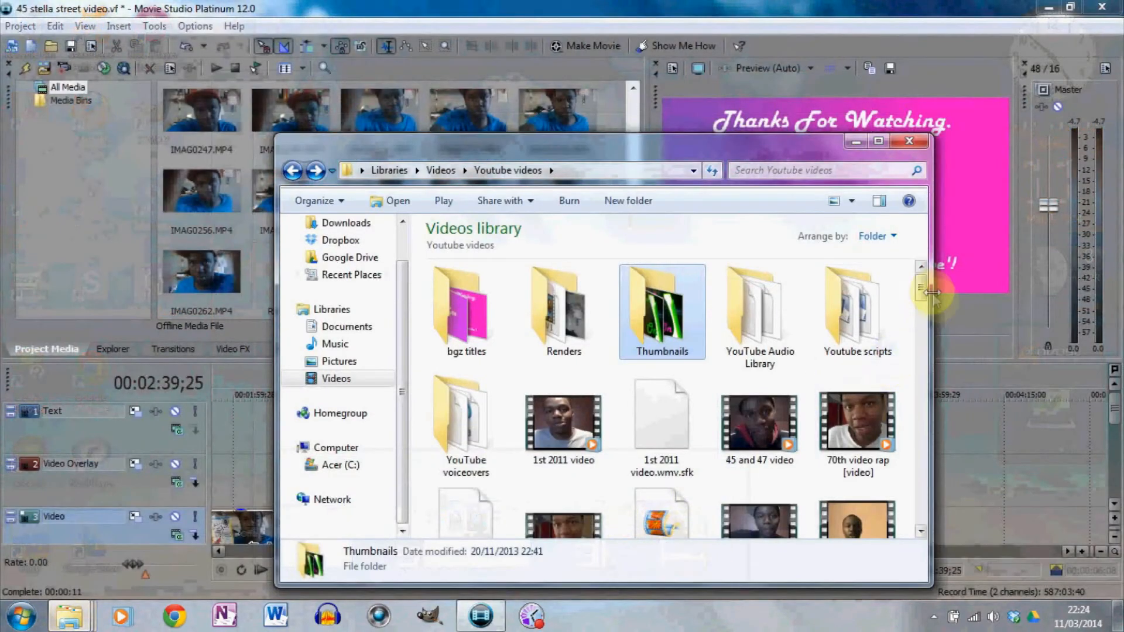
drag(923, 288, 923, 400)
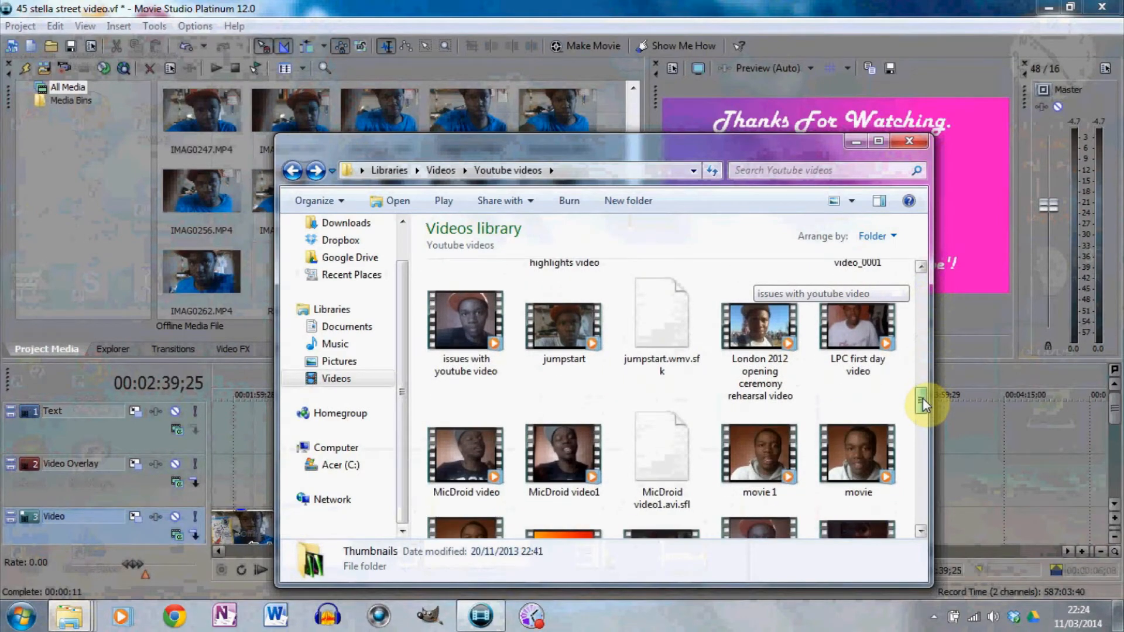
drag(922, 404, 924, 405)
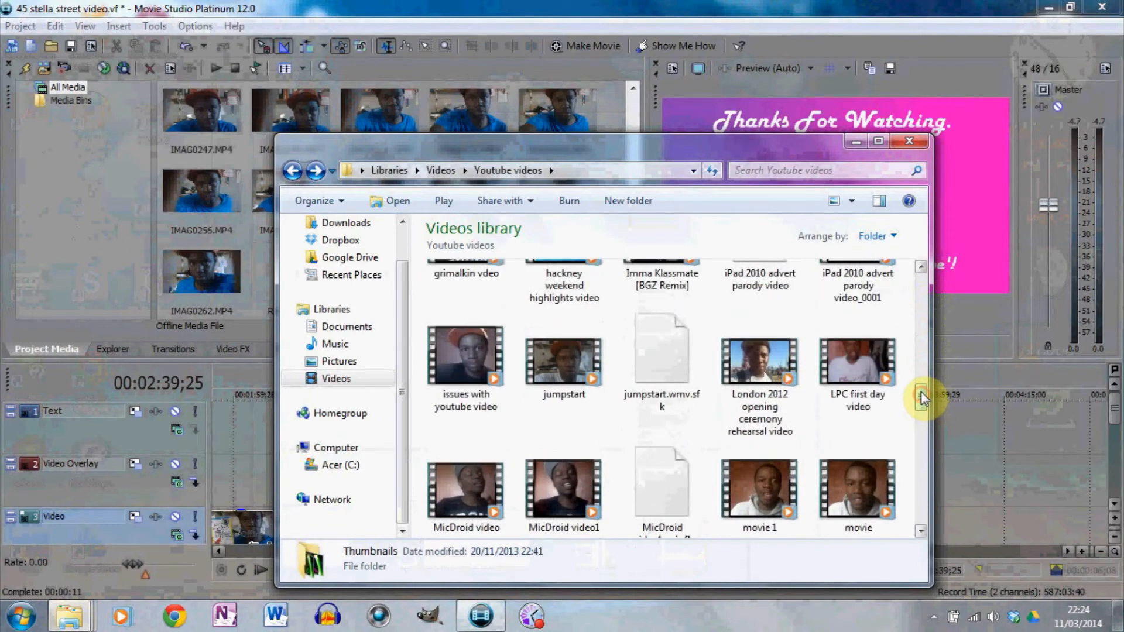
mouse_move(873, 406)
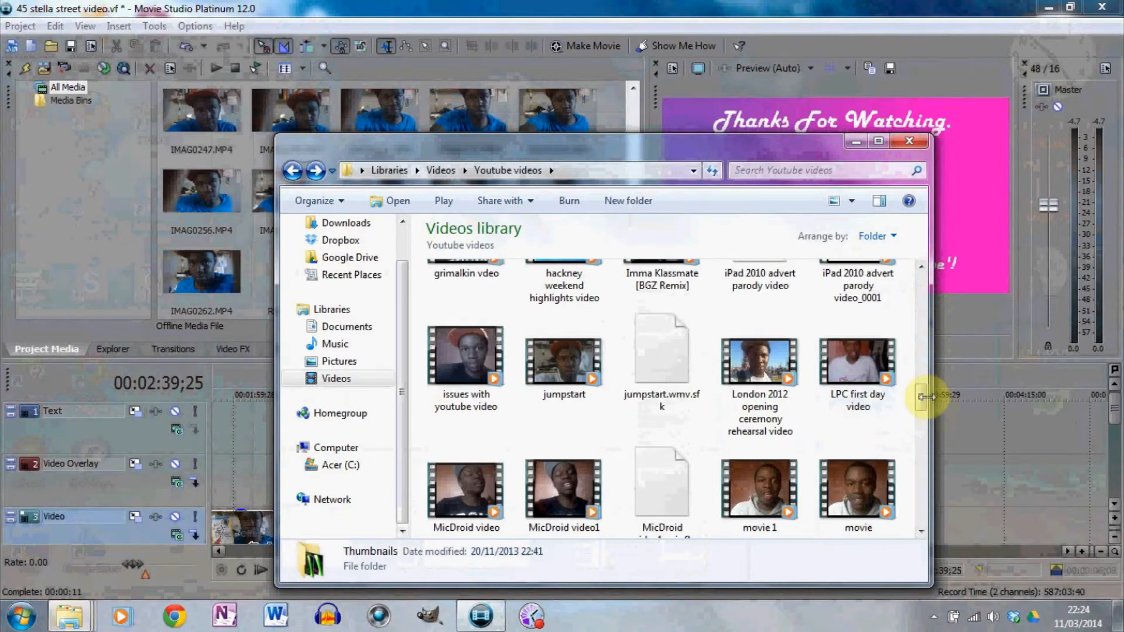
scroll(923, 398, down, 5)
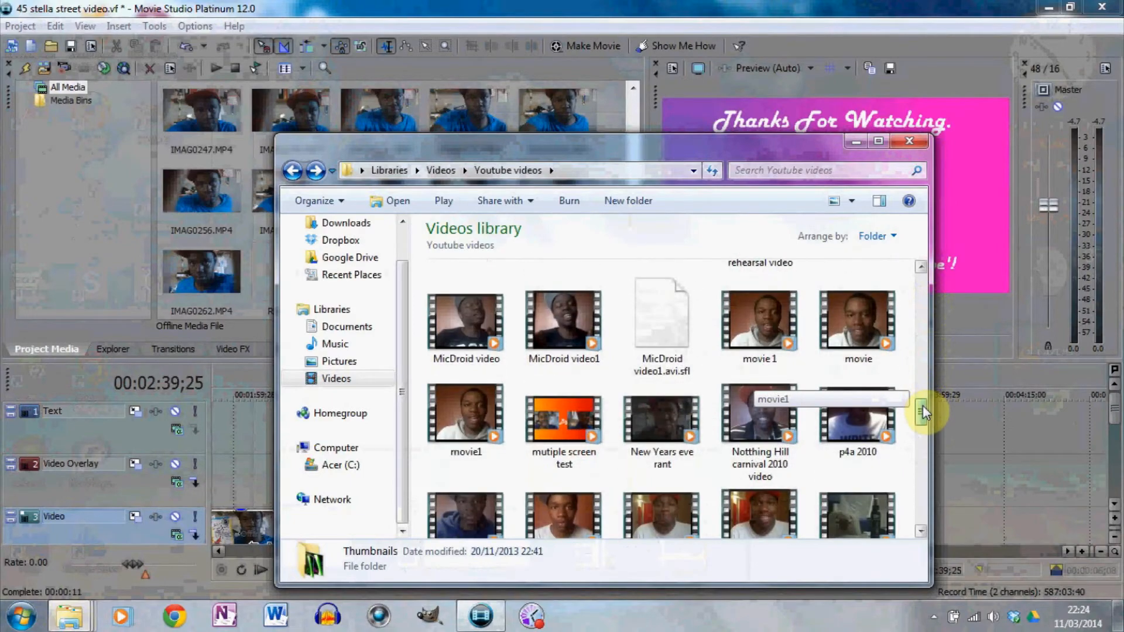
mouse_move(925, 406)
mouse_down()
mouse_move(933, 391)
mouse_move(929, 417)
mouse_move(927, 368)
mouse_move(921, 388)
mouse_up()
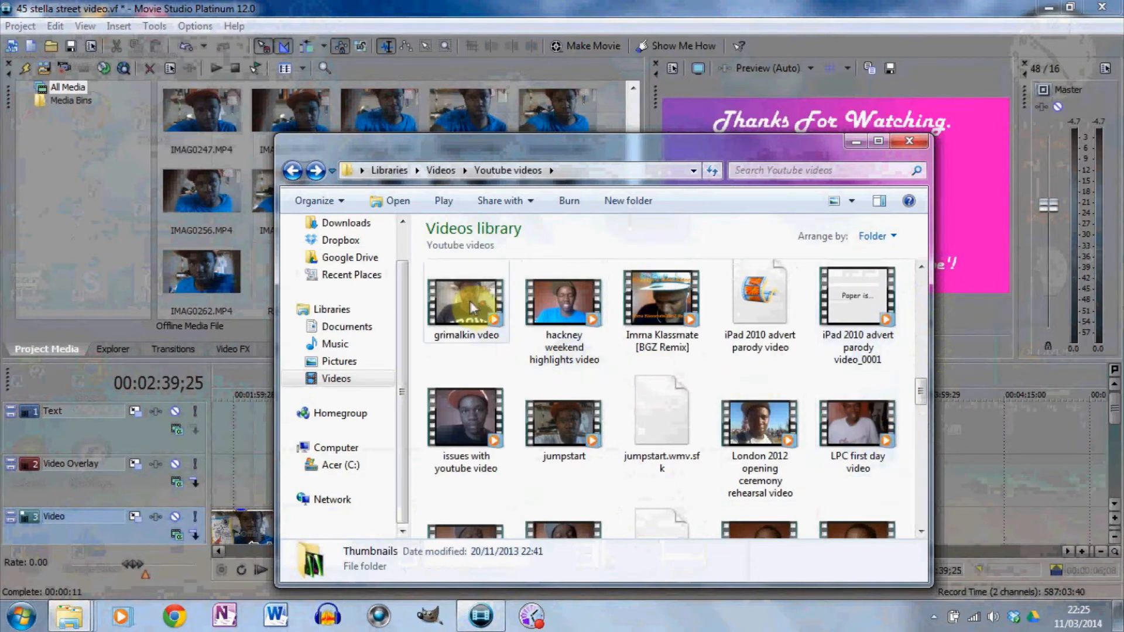
drag(462, 297, 513, 545)
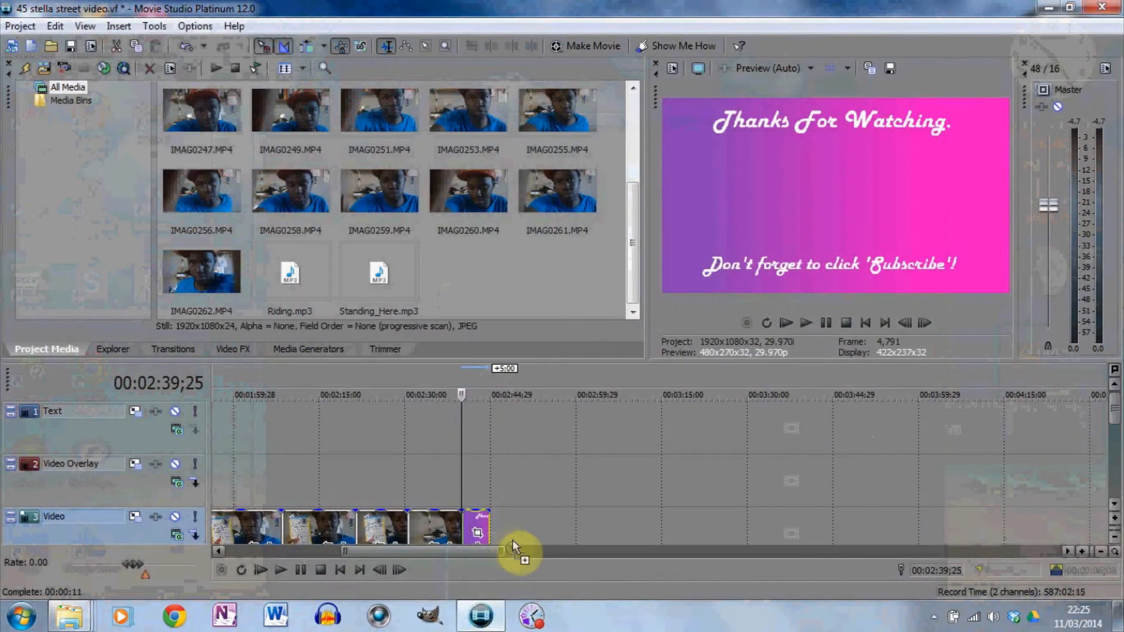
drag(487, 481, 469, 477)
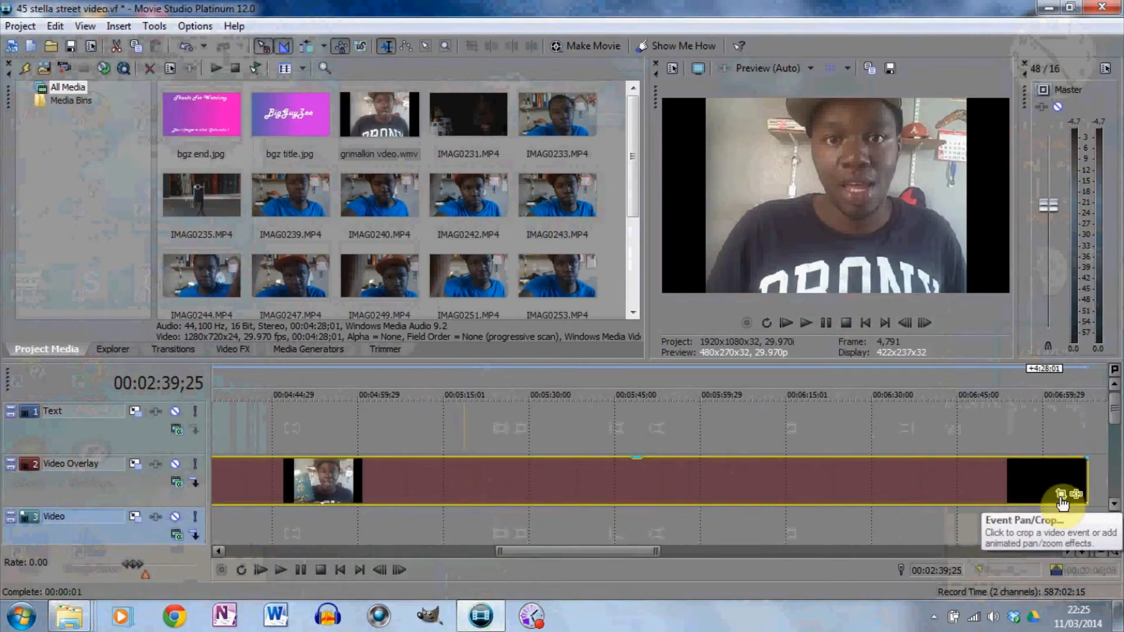
Shrink grimalkin video with Event Pan/Crop, using a crop frame about 2,805 by 1,578, and position it on the left side of the end card.
click(1061, 495)
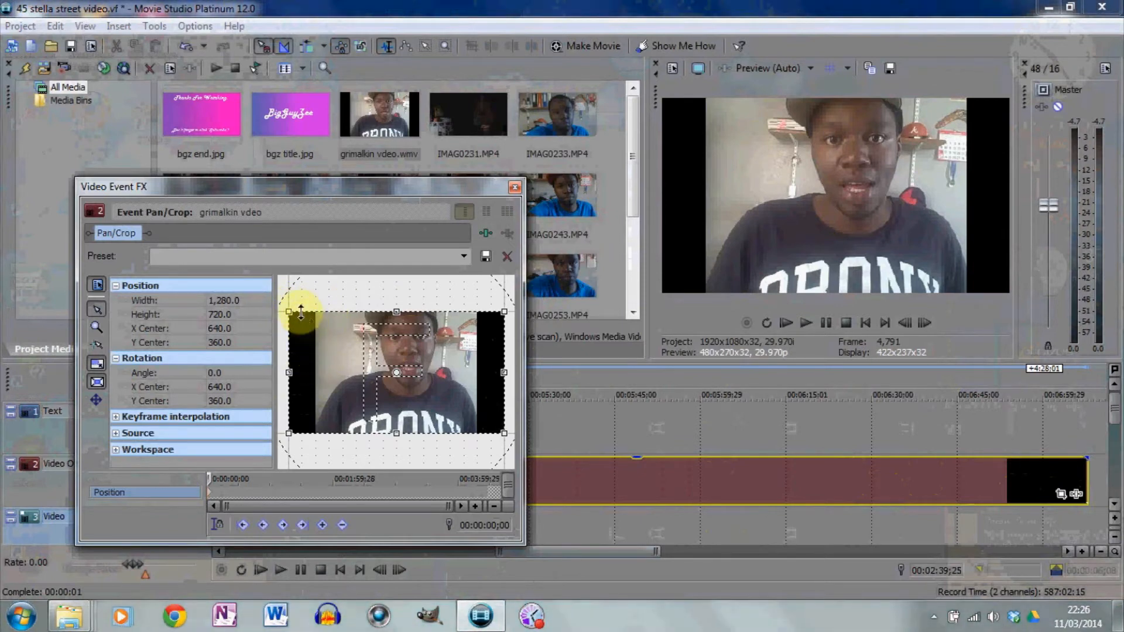
drag(288, 314, 179, 242)
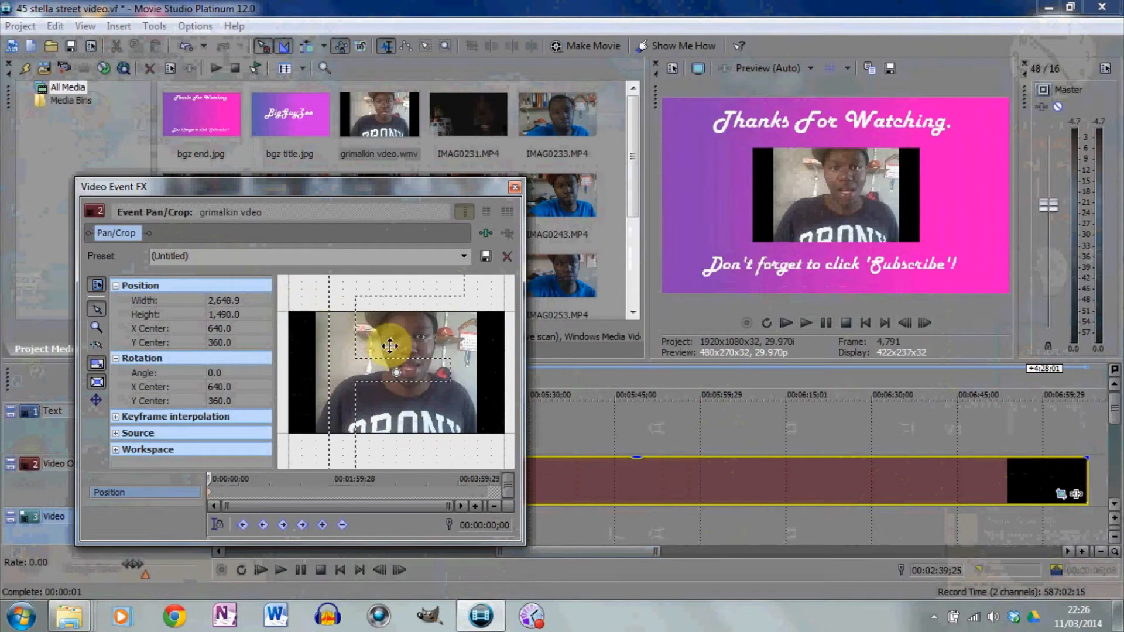
drag(391, 346, 487, 346)
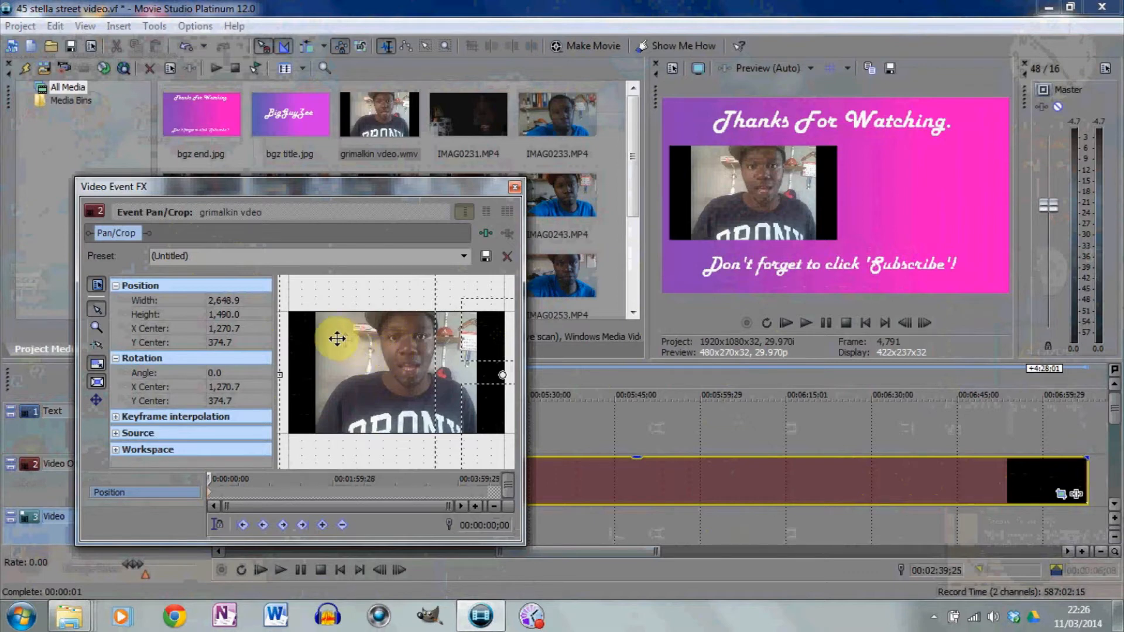
drag(326, 333, 316, 309)
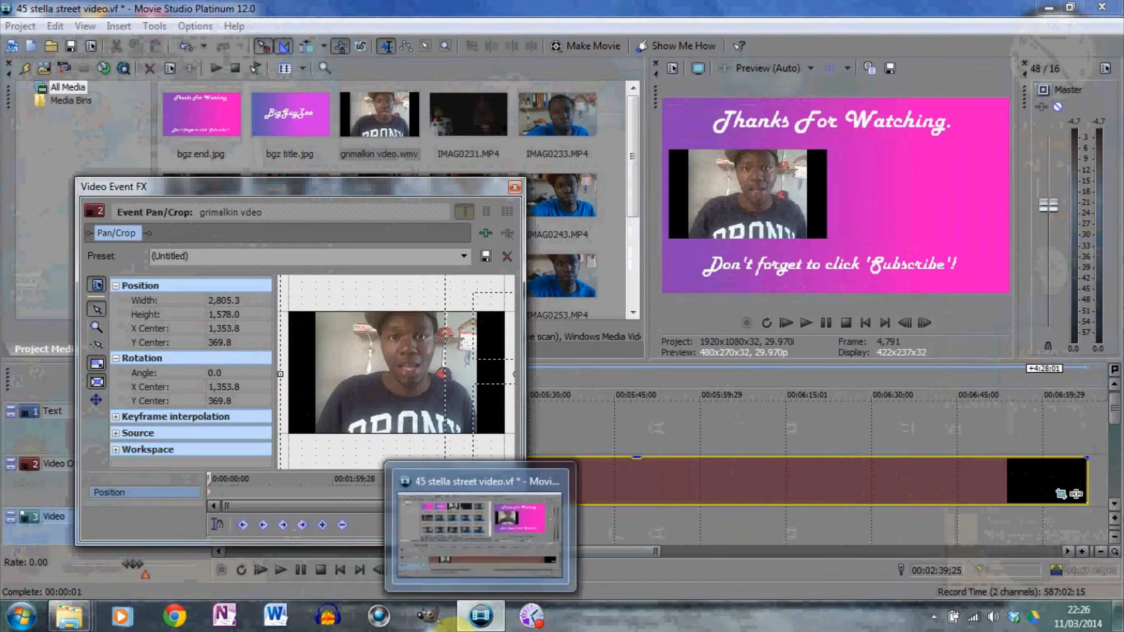
Switch to Windows Explorer, look through the video files in the CLIP Clips folder, and preview the Youtube videos folder.
mouse_move(69, 616)
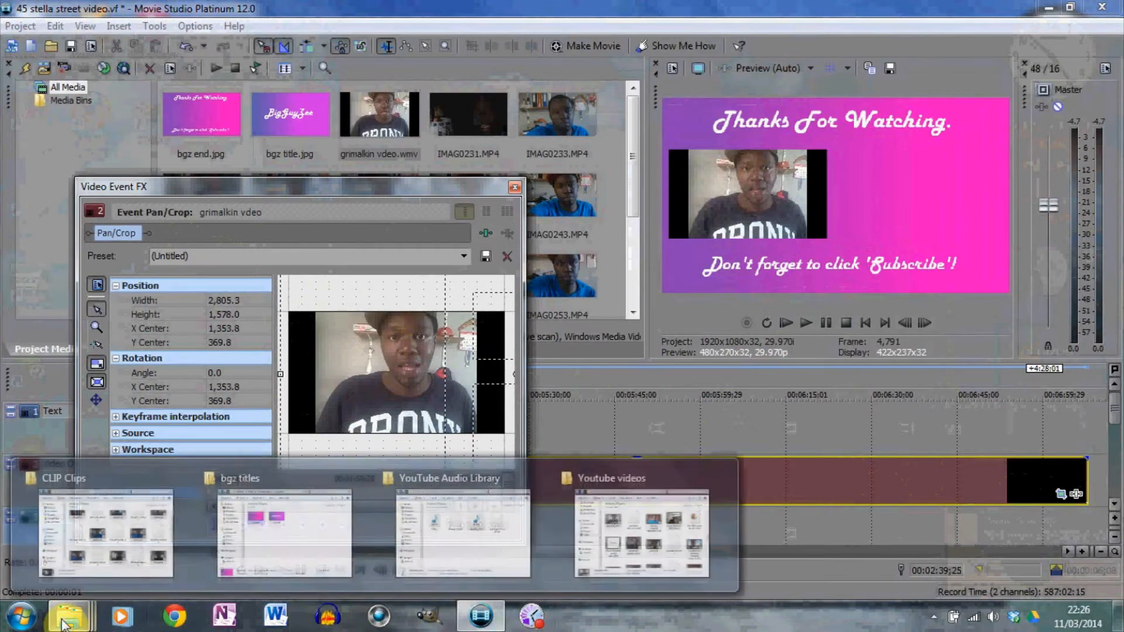
mouse_move(68, 535)
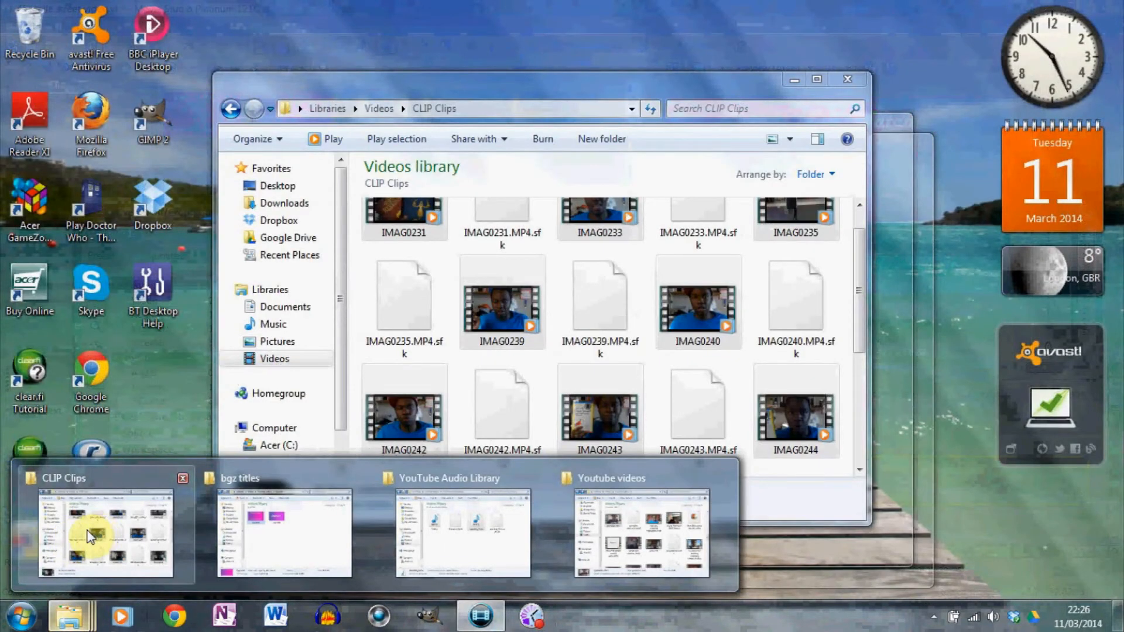
click(82, 532)
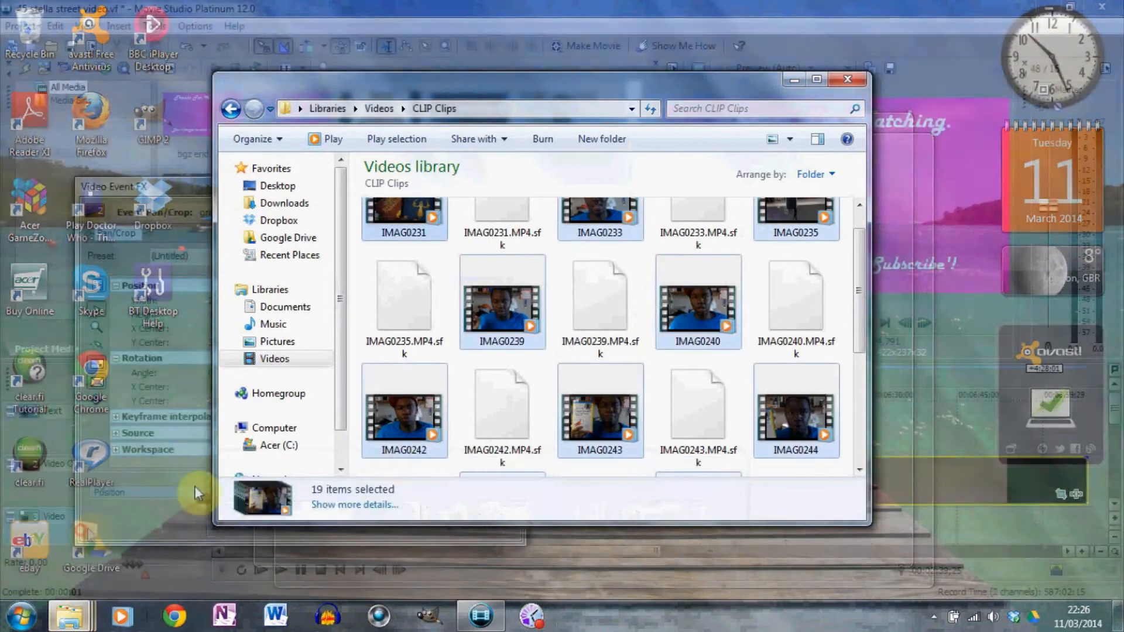
scroll(578, 346, up, 1)
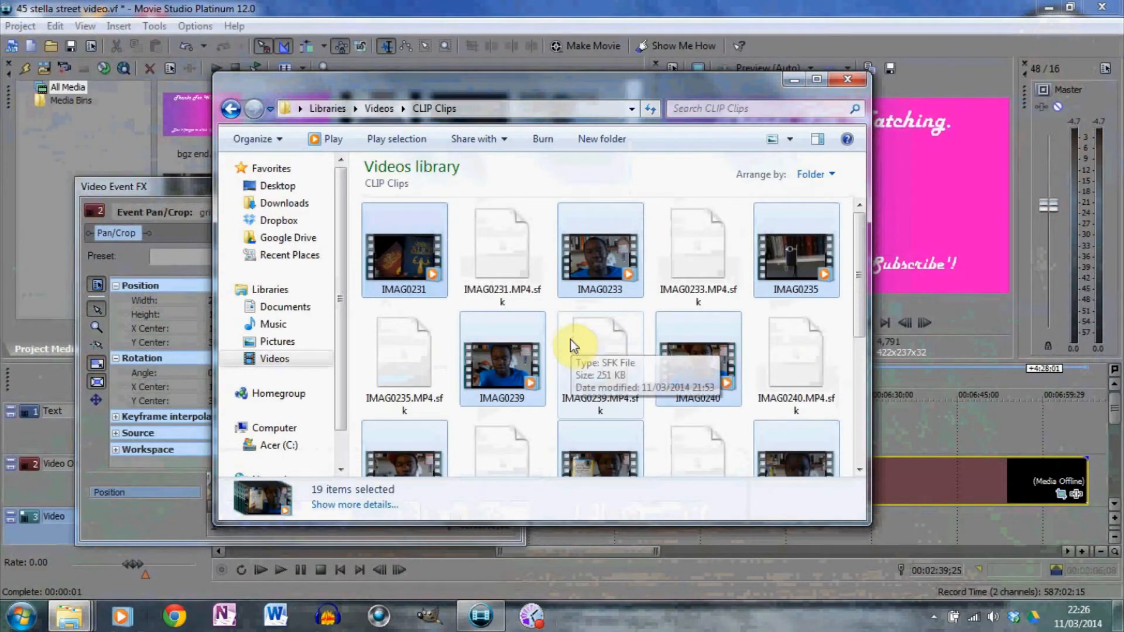
scroll(568, 339, down, 1)
scroll(568, 340, down, 3)
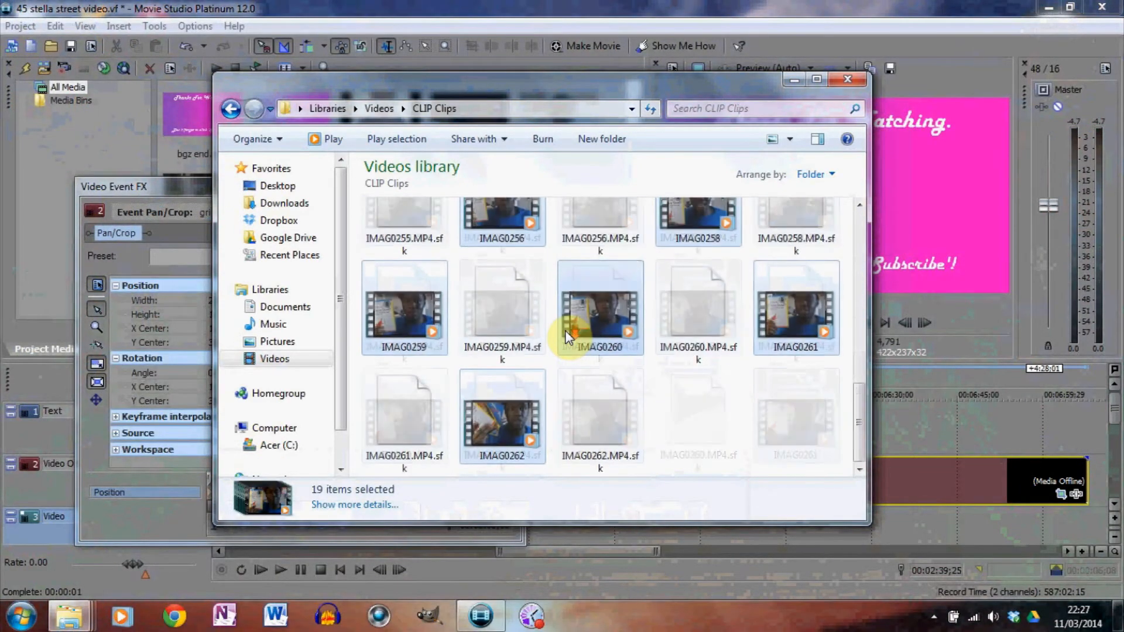
mouse_move(69, 616)
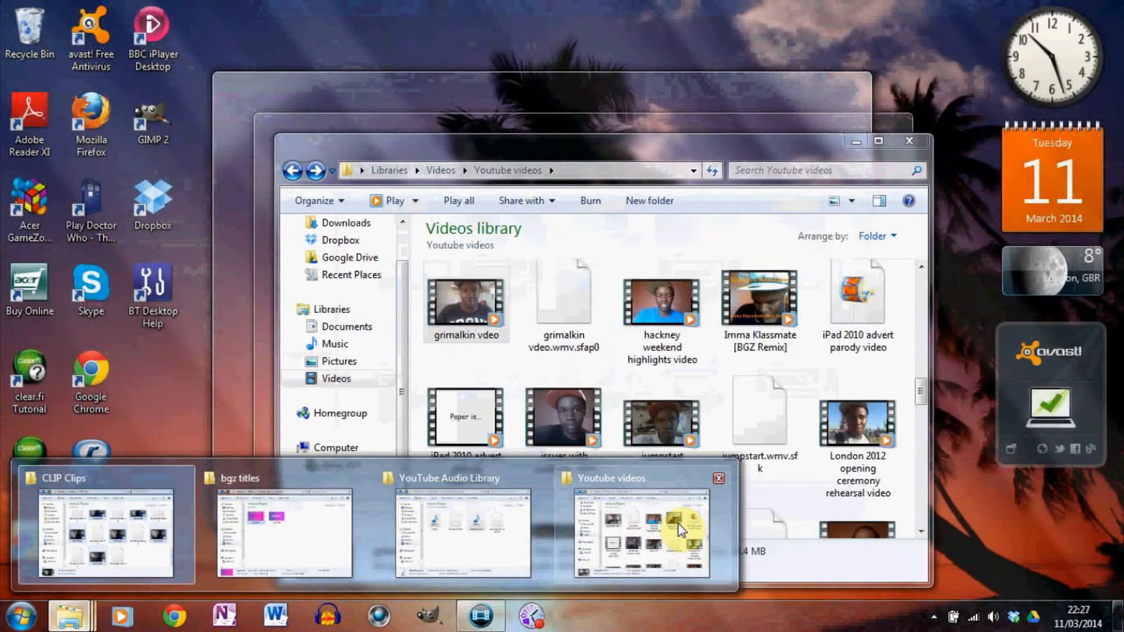
Open "grimalkin vdeo" from the Youtube videos folder, skip ahead to about one minute, and close the player.
click(679, 530)
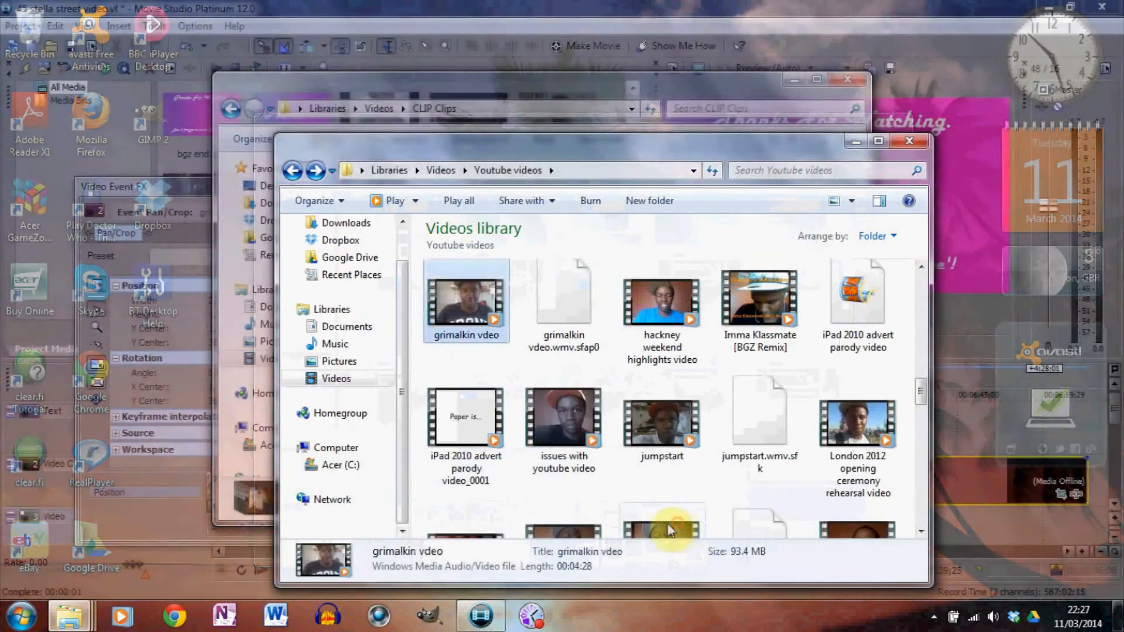
double_click(472, 326)
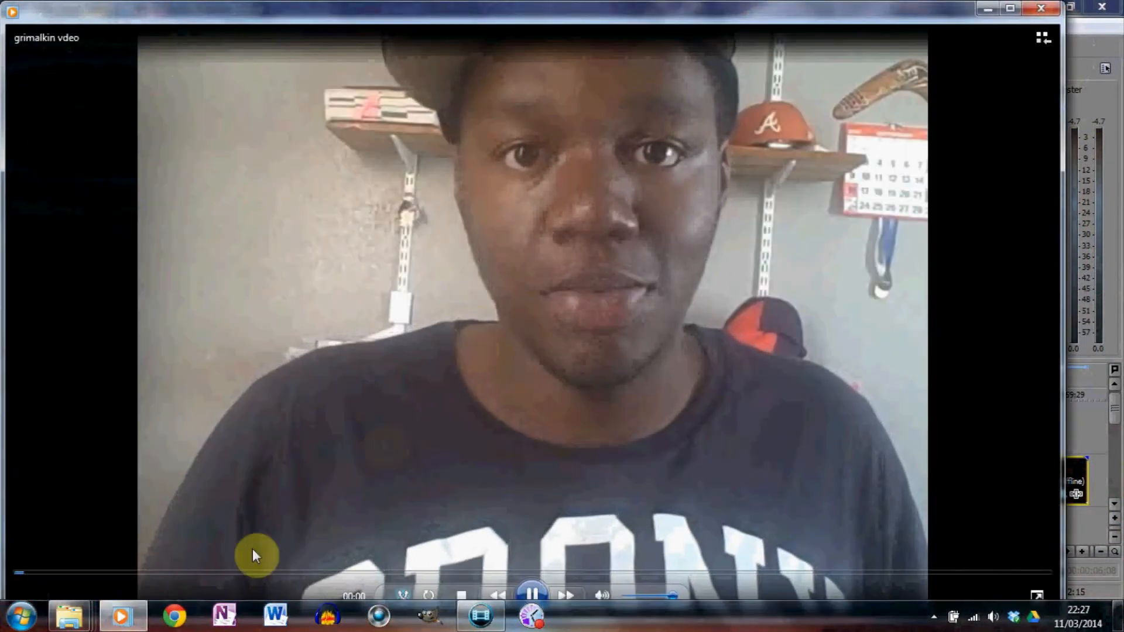
click(233, 572)
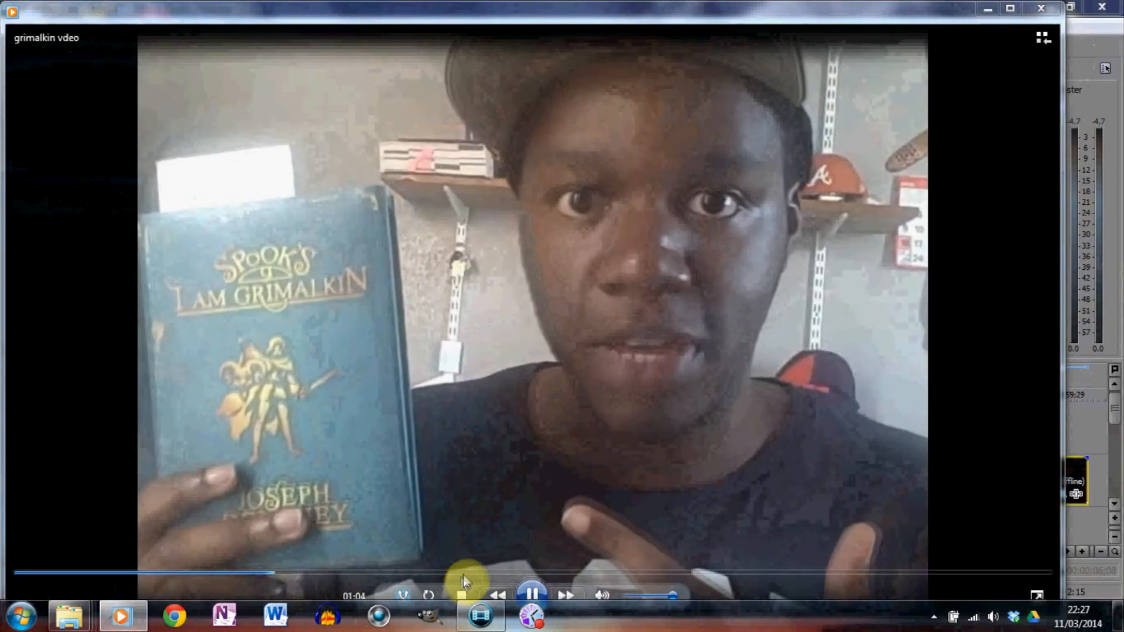
click(1041, 9)
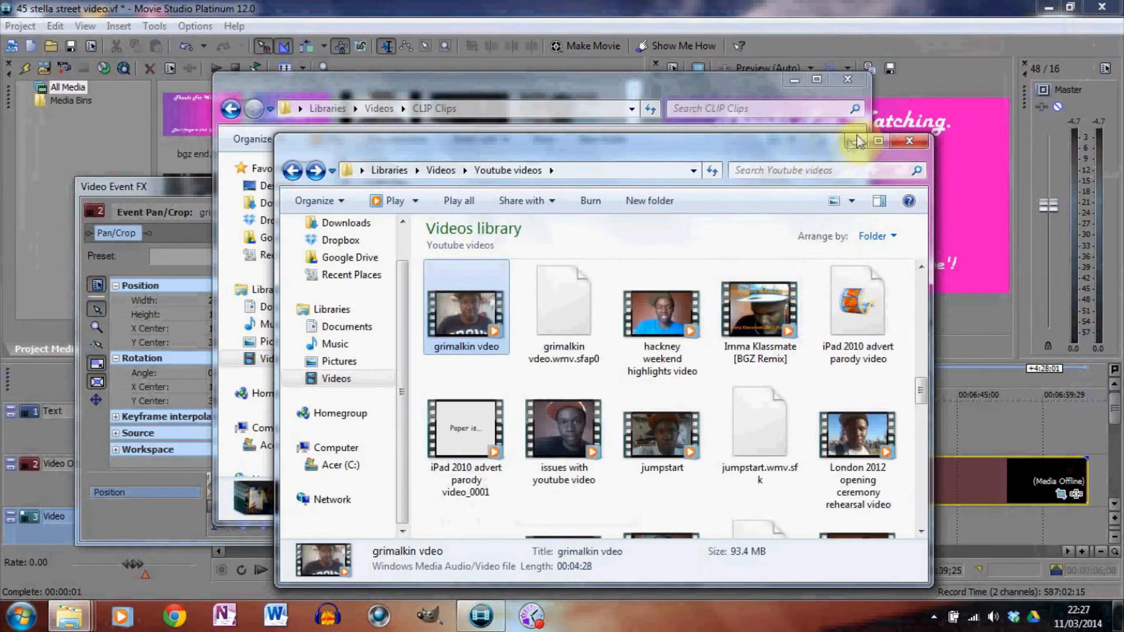
Return to the Movie Studio project, close the Event Pan/Crop window, and delete the grimalkin clip from the Video Overlay track.
click(901, 1)
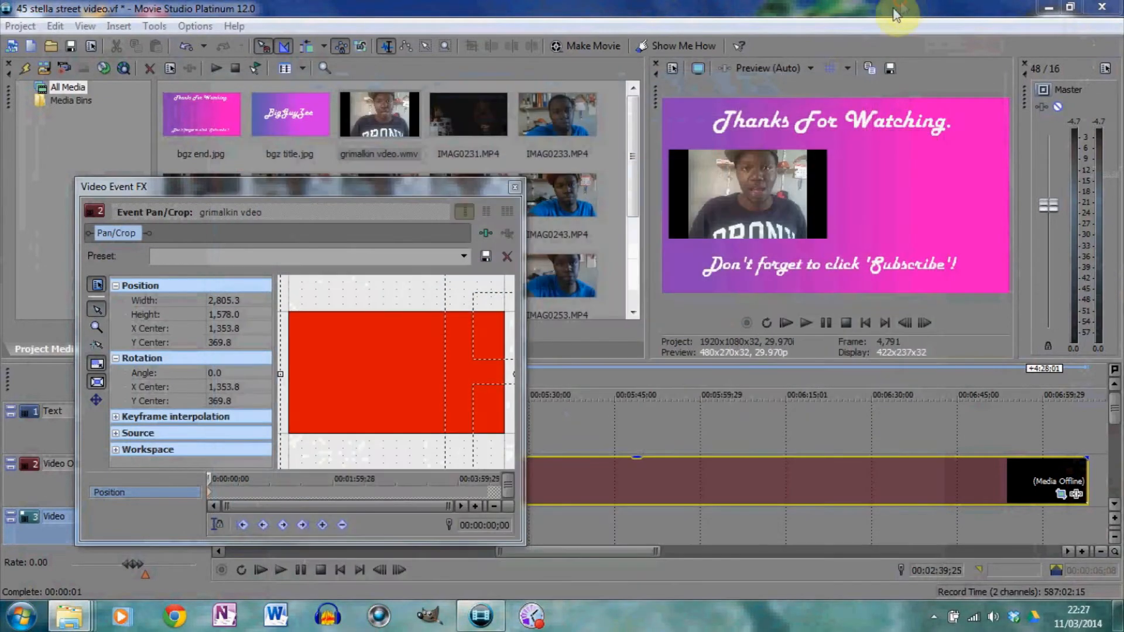
click(516, 188)
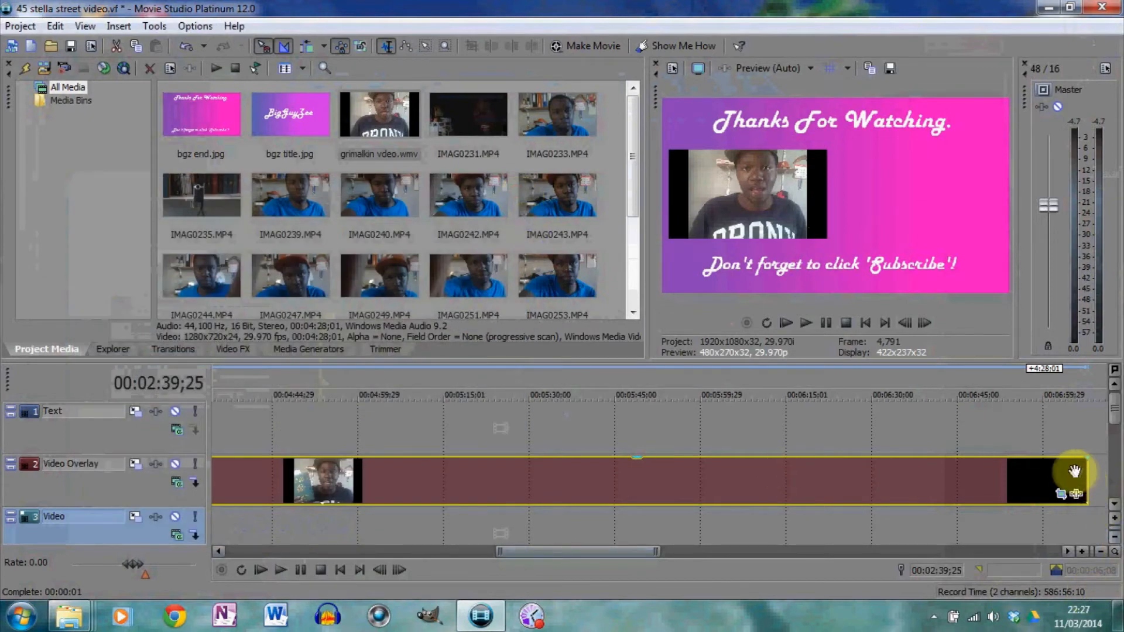
key(Delete)
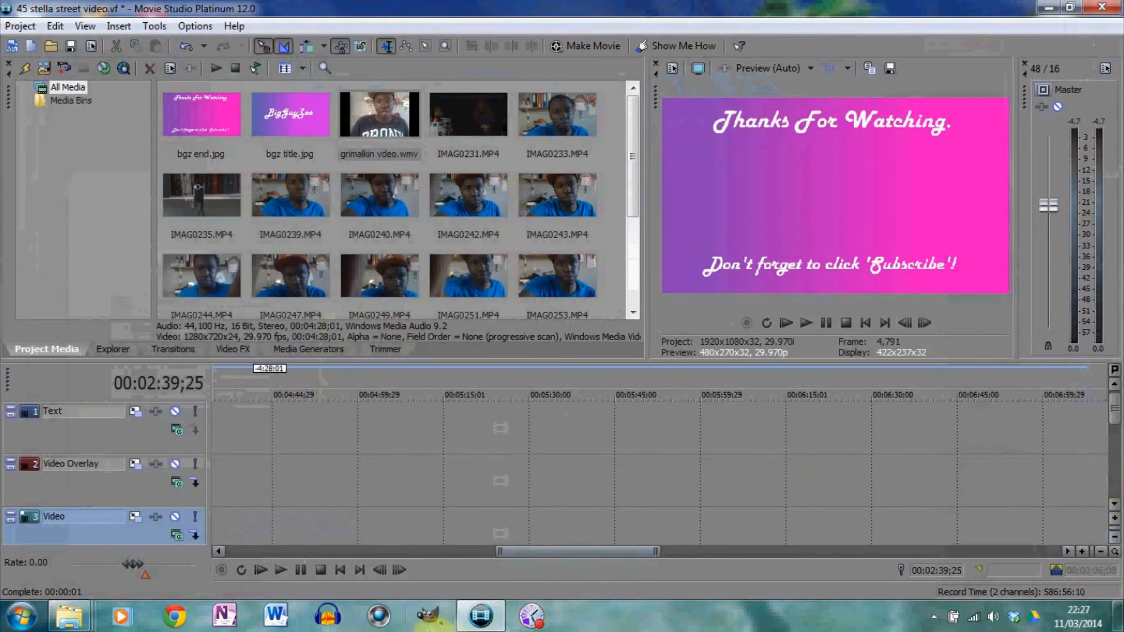
Add the G Unit parody video from the Youtube videos folder to the Video Overlay track above the end card.
mouse_move(69, 615)
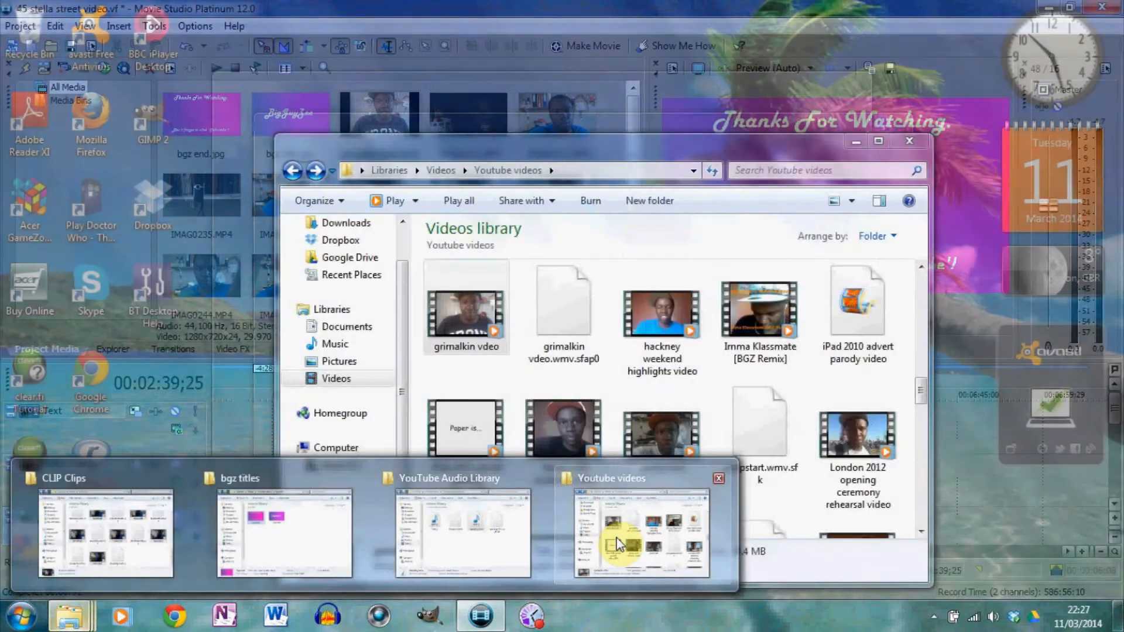
click(618, 545)
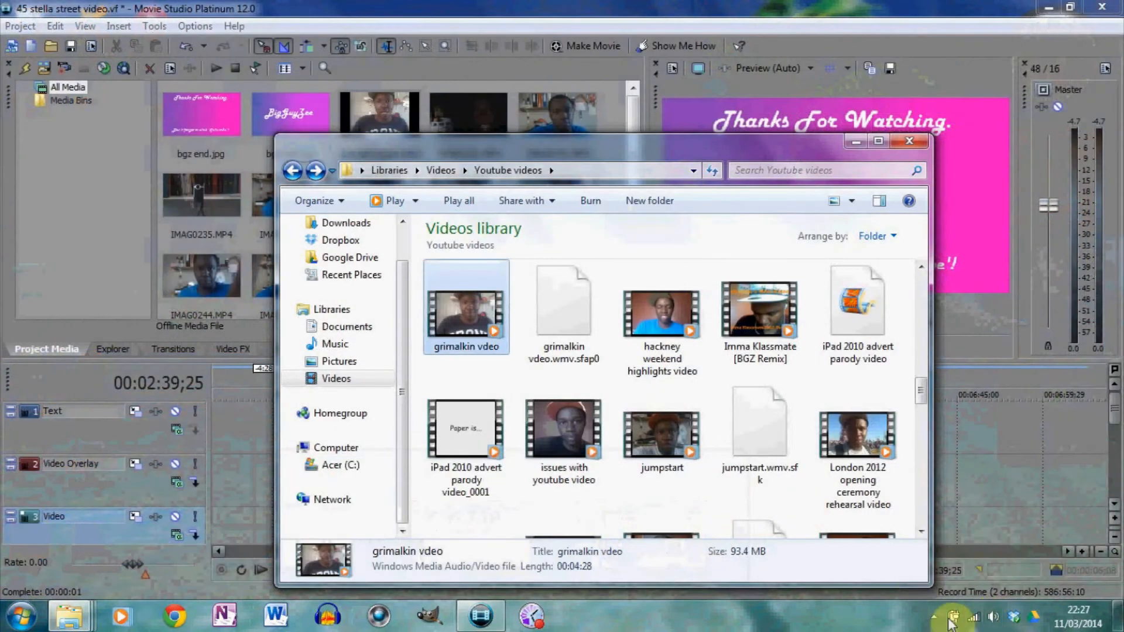
click(933, 617)
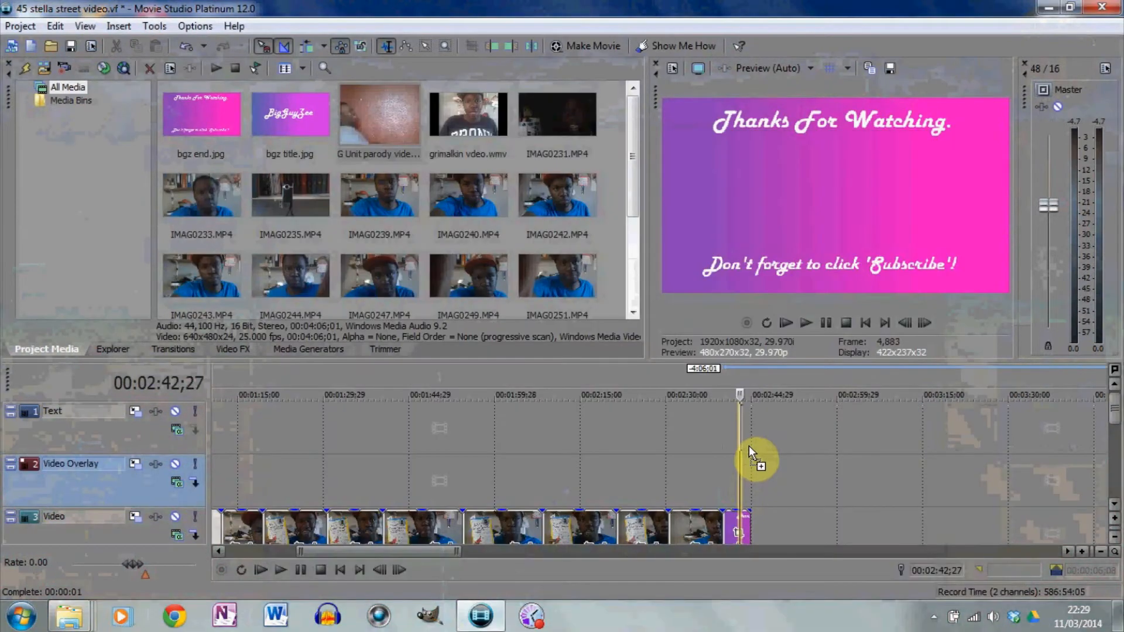
drag(749, 473, 749, 473)
scroll(749, 473, right, 10)
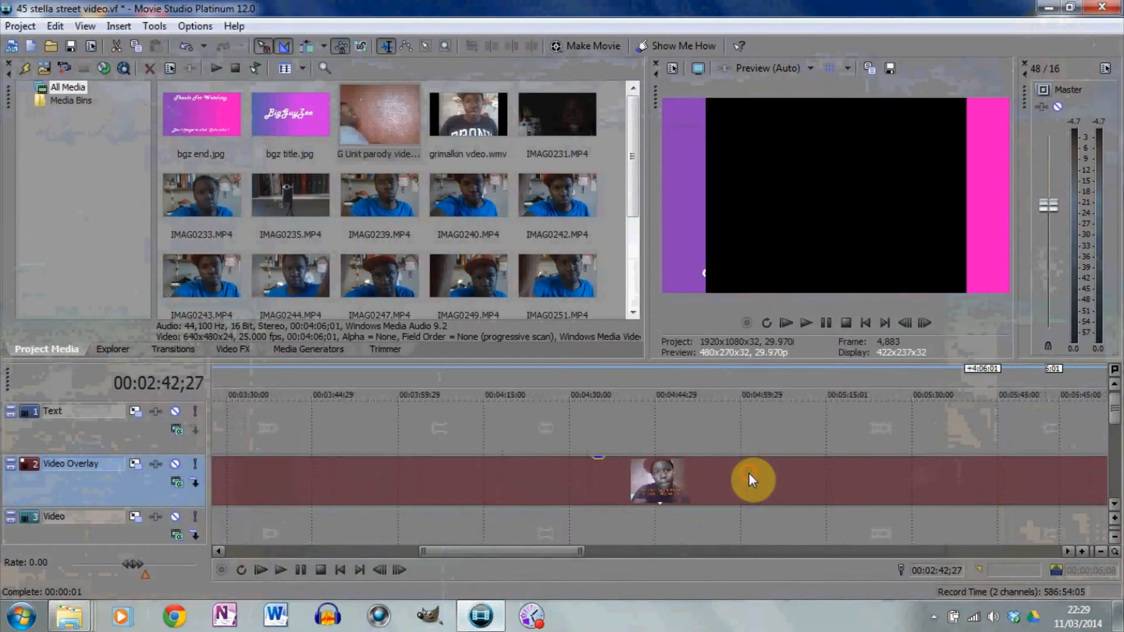
drag(597, 552, 402, 554)
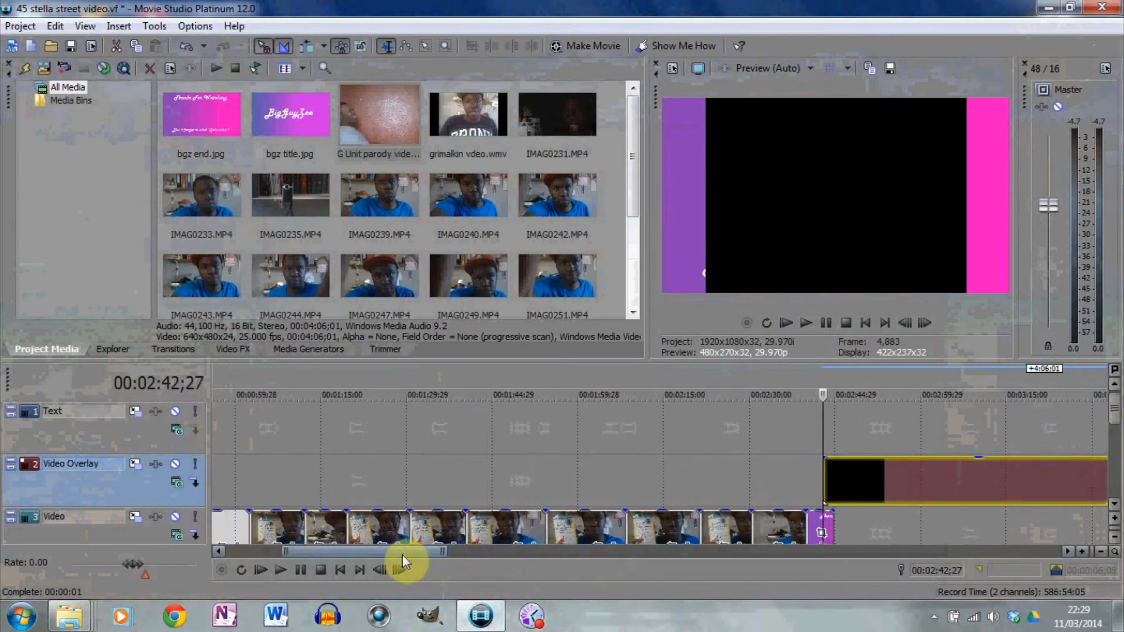
Open Event Pan/Crop for the G Unit parody clip and enlarge its frame to about 1,163.1 by 872.3.
click(842, 474)
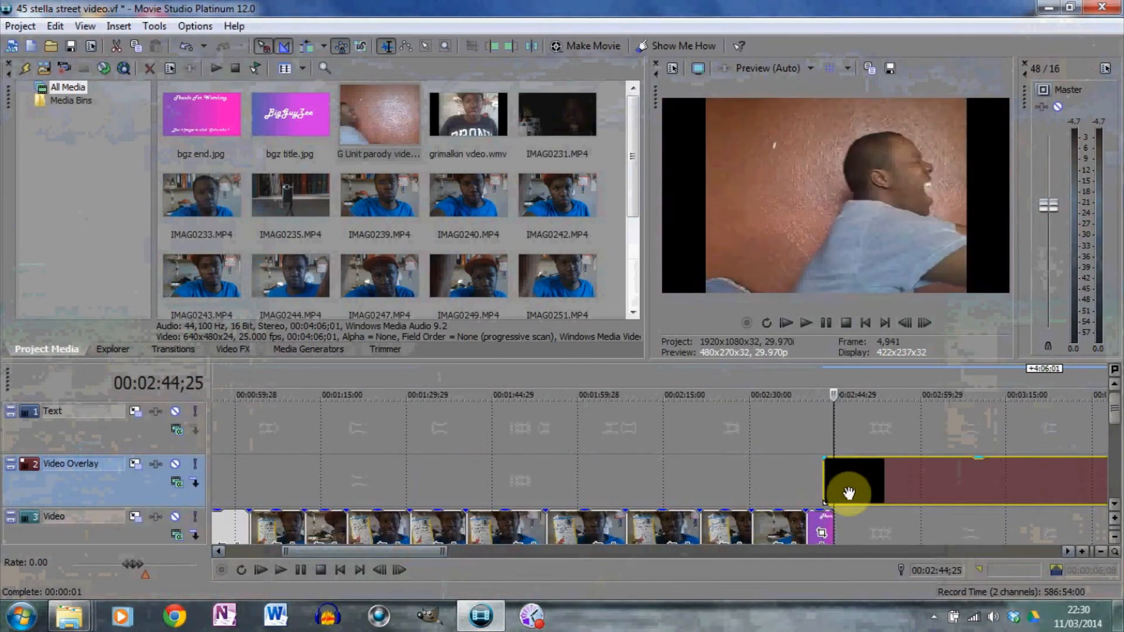
click(976, 553)
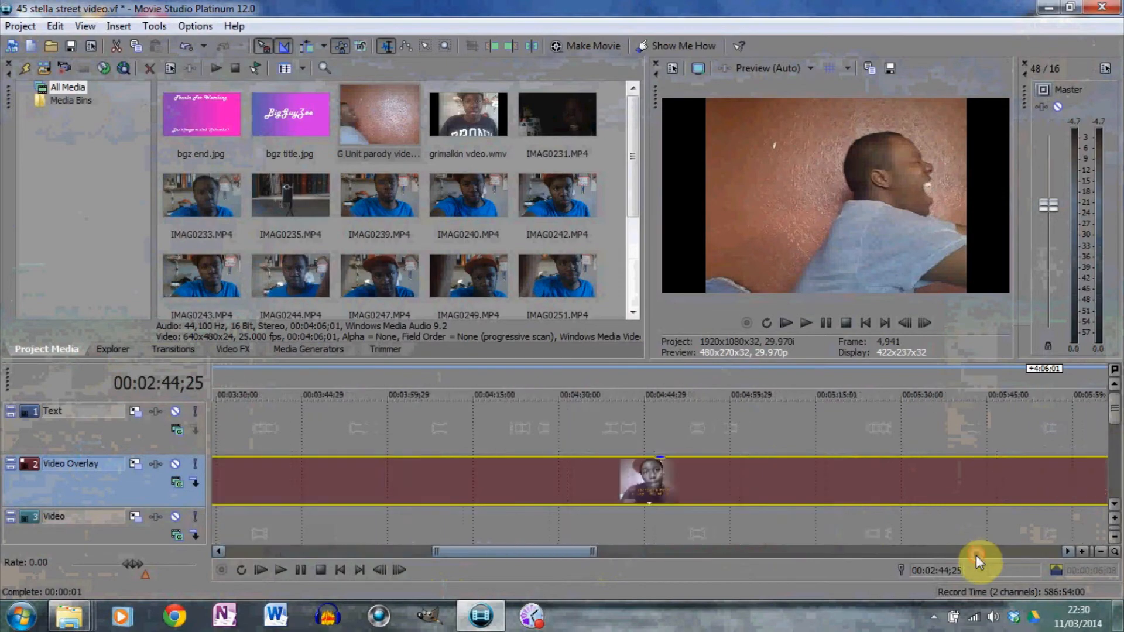
click(975, 556)
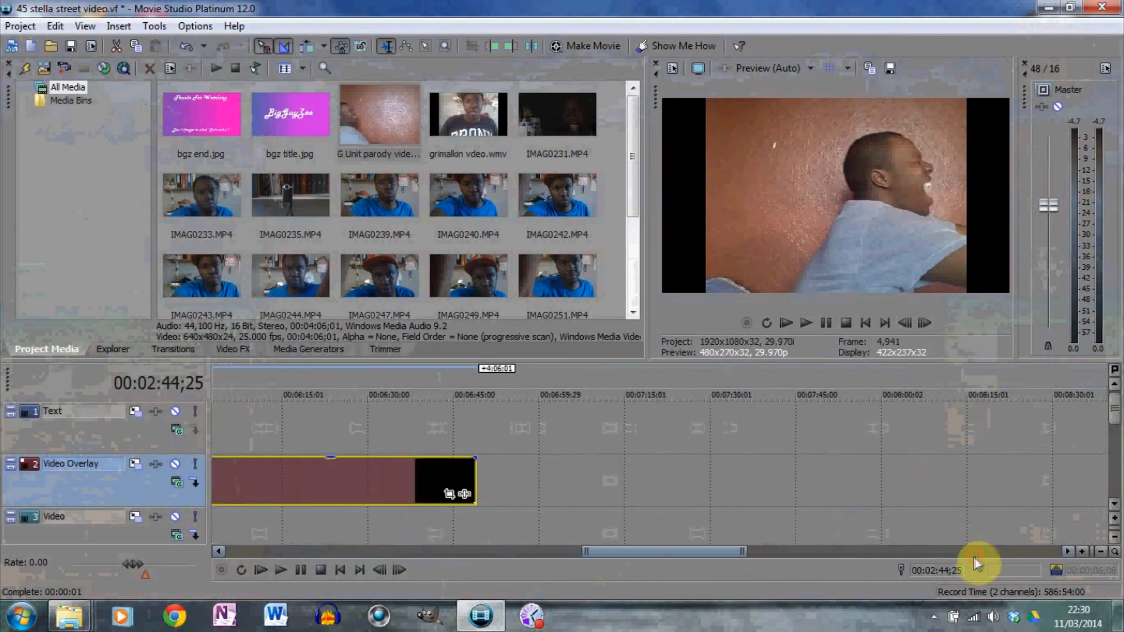
click(460, 497)
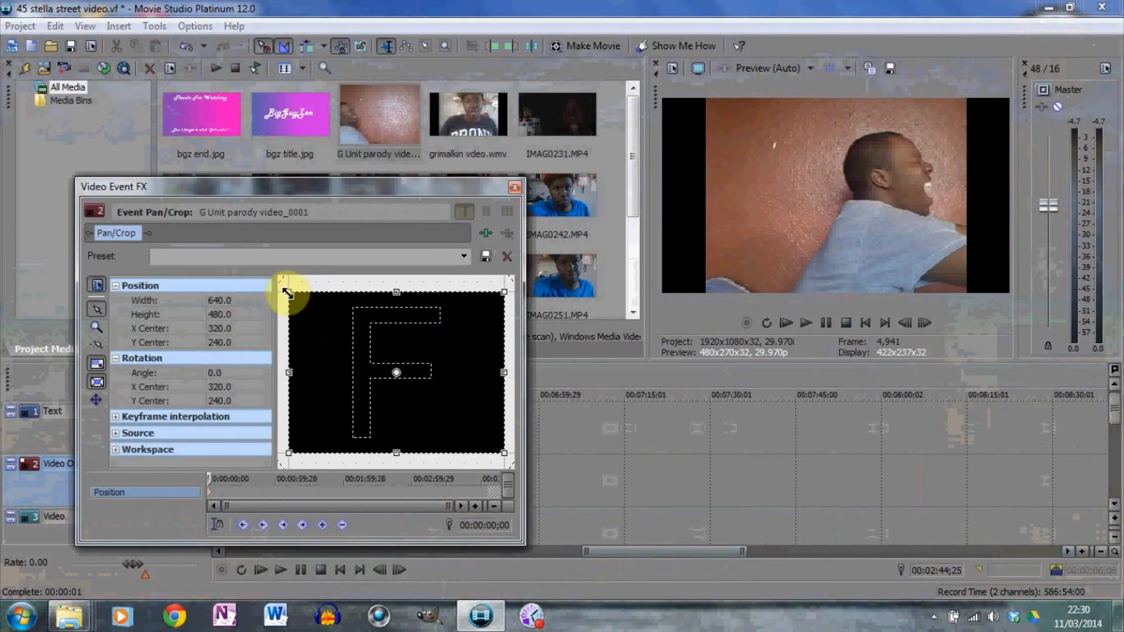
drag(284, 287, 202, 232)
Shift the G Unit parody clip earlier on the Video Overlay track so it starts together with the end card.
click(310, 552)
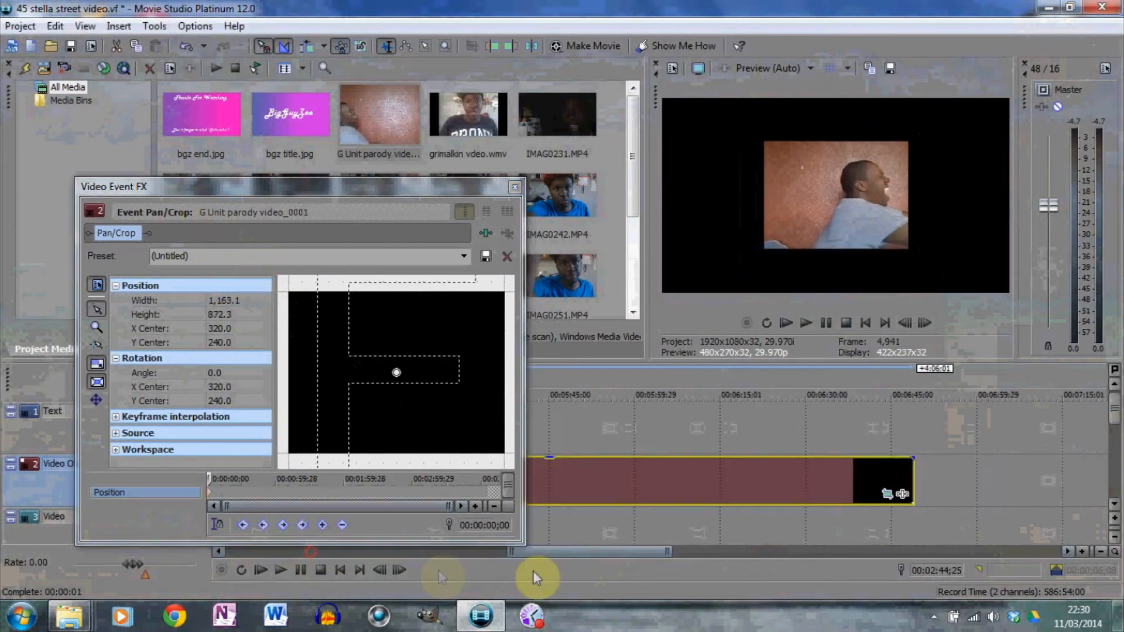
drag(550, 556, 339, 553)
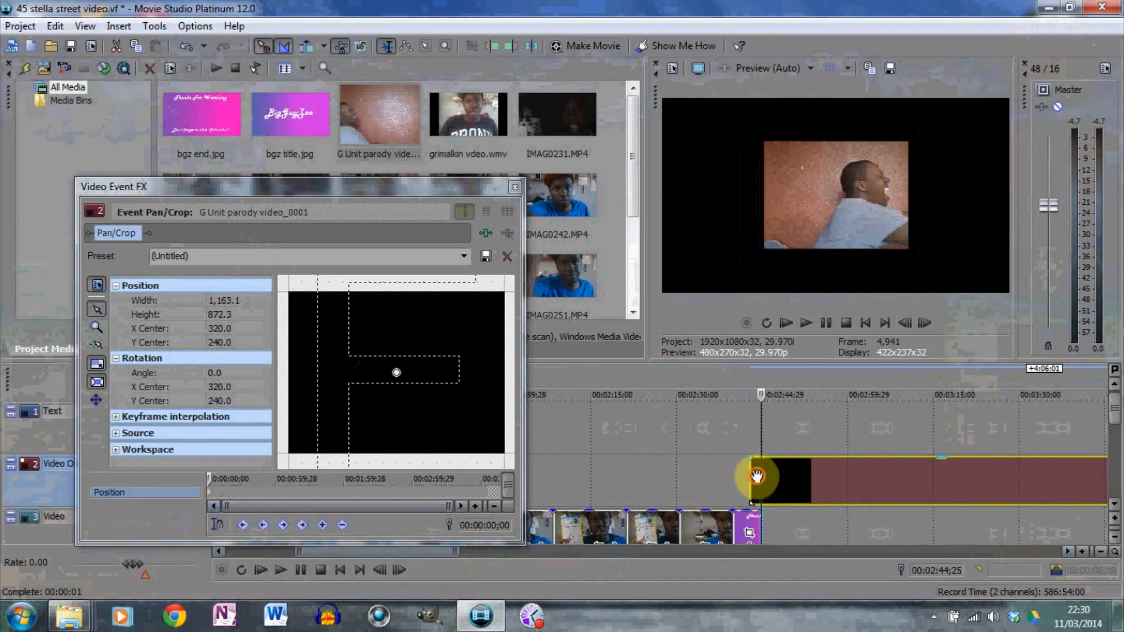
click(743, 521)
drag(789, 482, 744, 486)
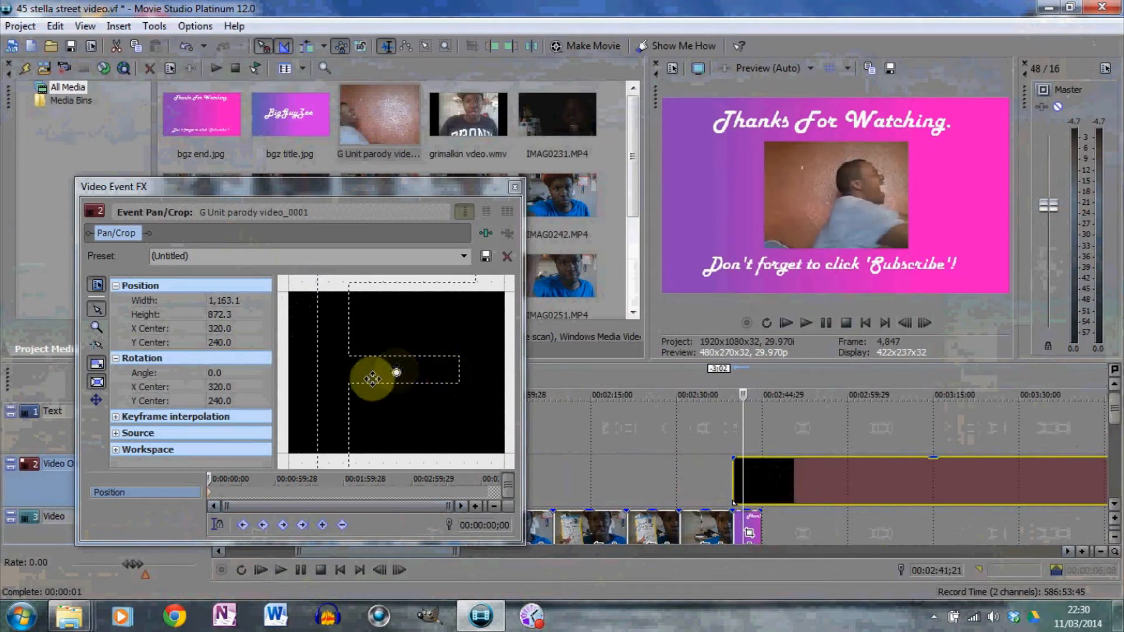
Enlarge the pan/crop frame to about 1,676.4 by 1,257.3, centre it near X 811.3, Y 254.7, and close Event Pan/Crop.
drag(342, 337, 400, 394)
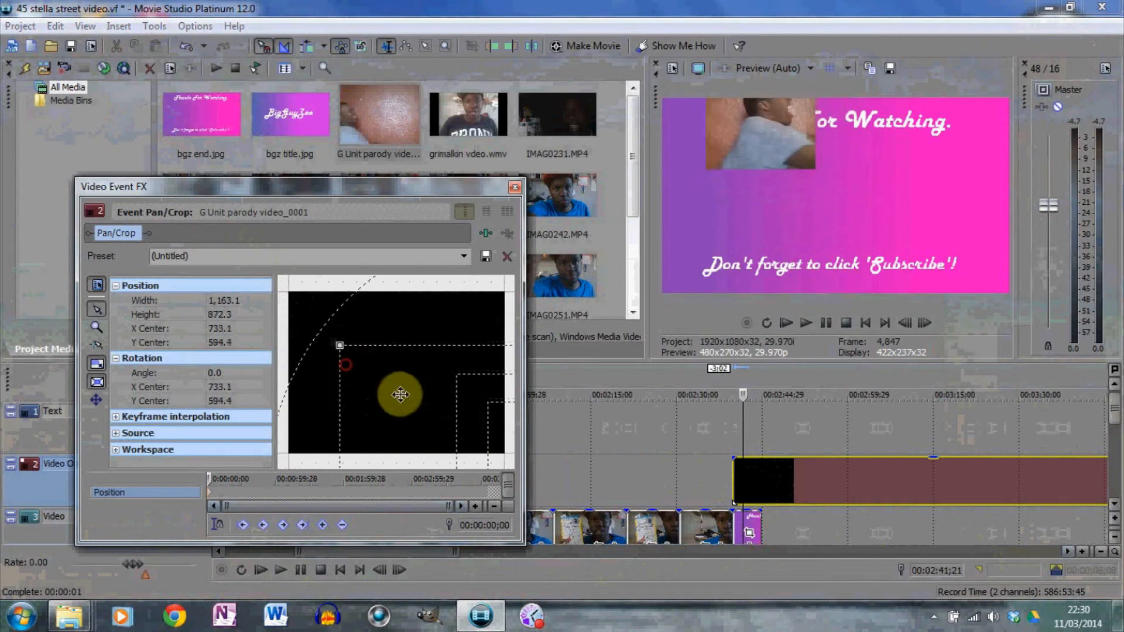
drag(338, 342, 258, 221)
drag(389, 372, 390, 280)
mouse_move(386, 329)
mouse_down()
mouse_move(358, 326)
mouse_move(421, 330)
mouse_move(406, 328)
mouse_up()
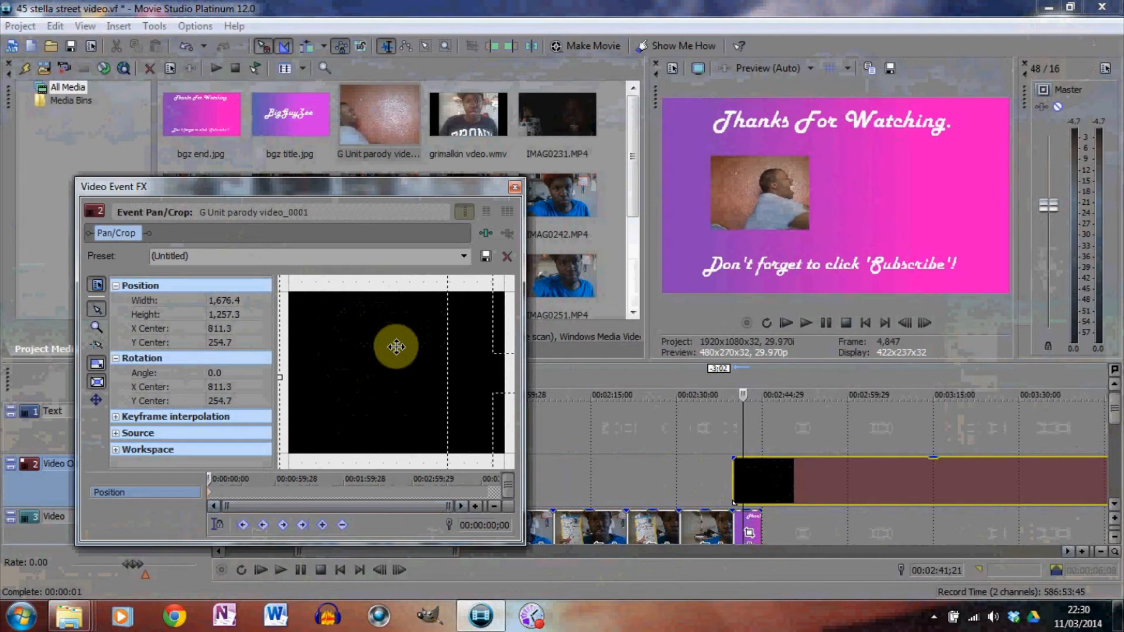
click(515, 191)
Extend the "Thanks For Watching" end card on the Video track by about 1:33:25 beneath the overlay clip.
drag(433, 553, 469, 555)
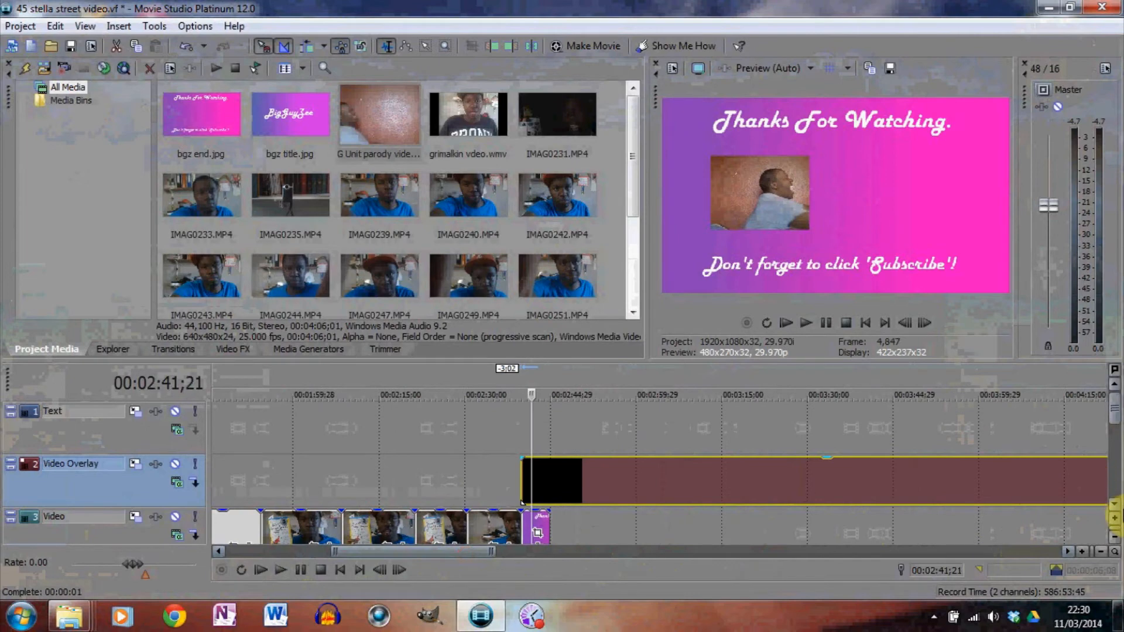
click(1114, 503)
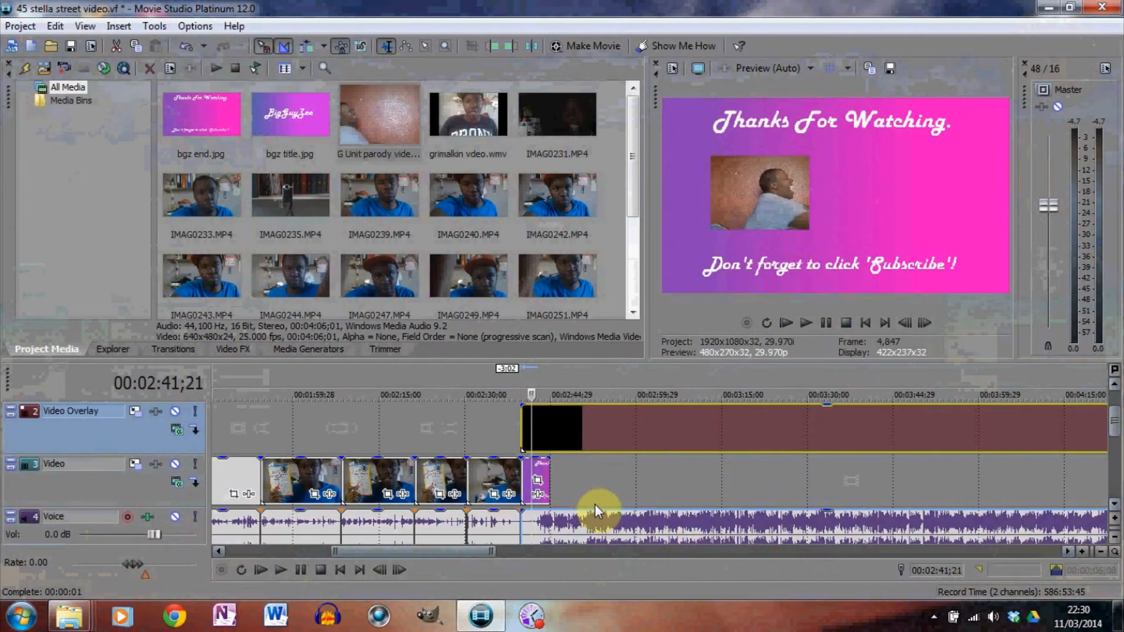
click(548, 479)
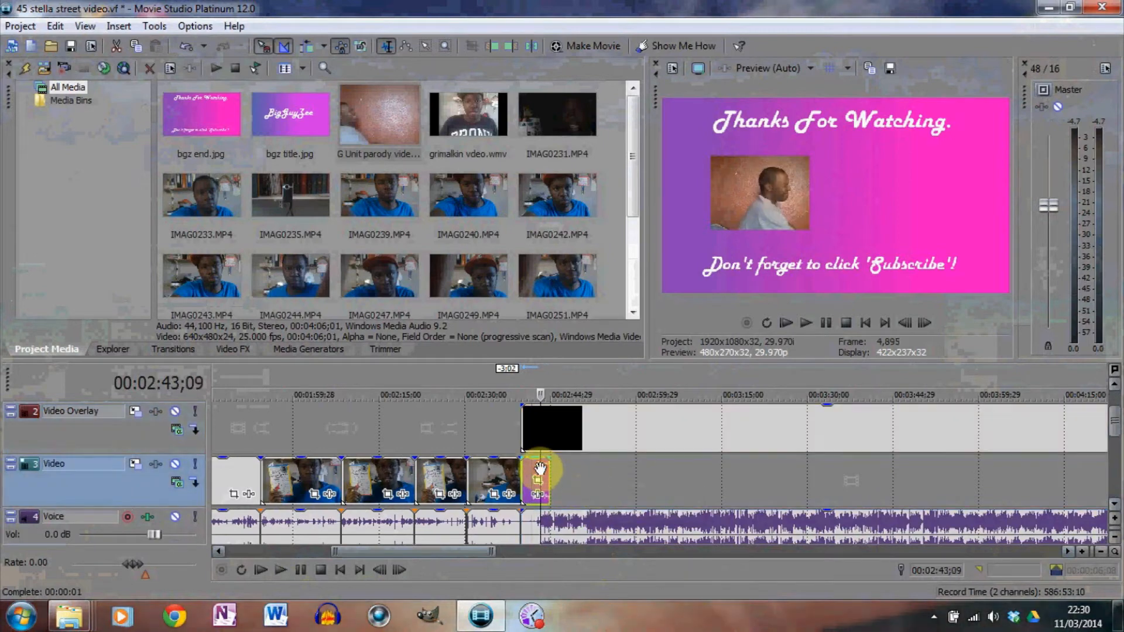
drag(548, 480, 1084, 504)
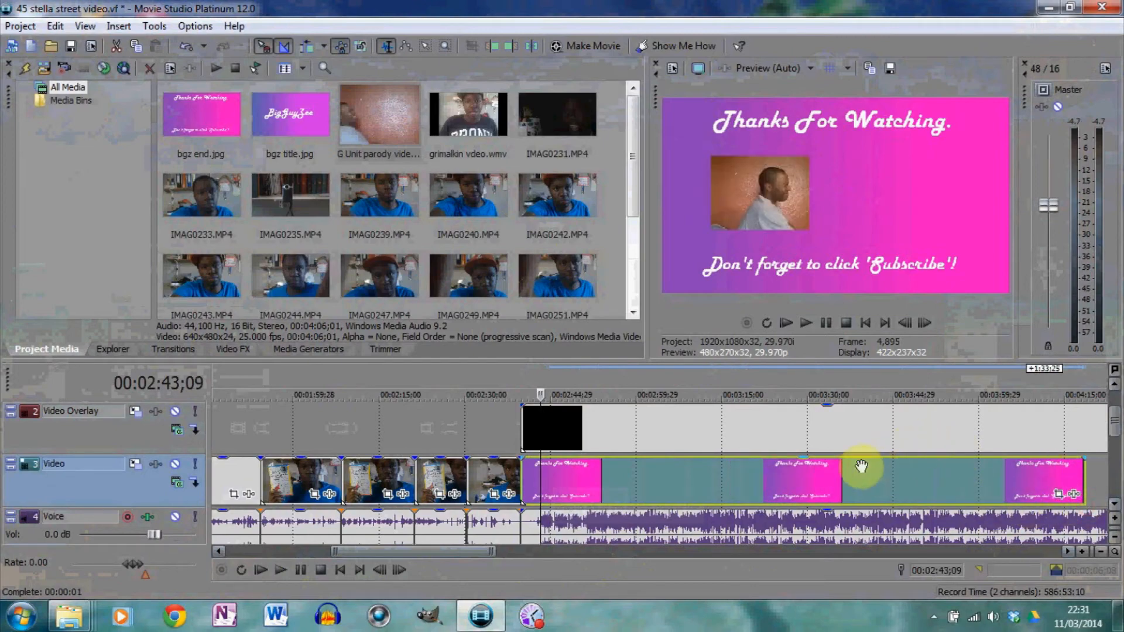
Examine the Voice, Music and Sound Effects tracks and the parody clip's audio on the Voice track.
click(1115, 440)
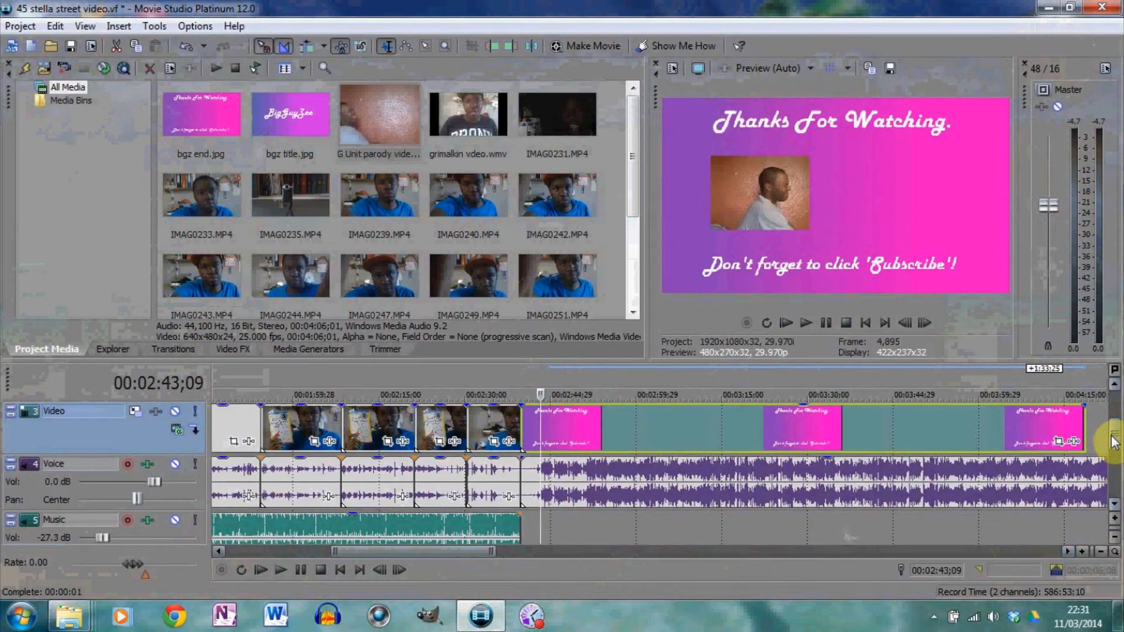
scroll(1114, 436, up, 1)
scroll(1114, 436, down, 1)
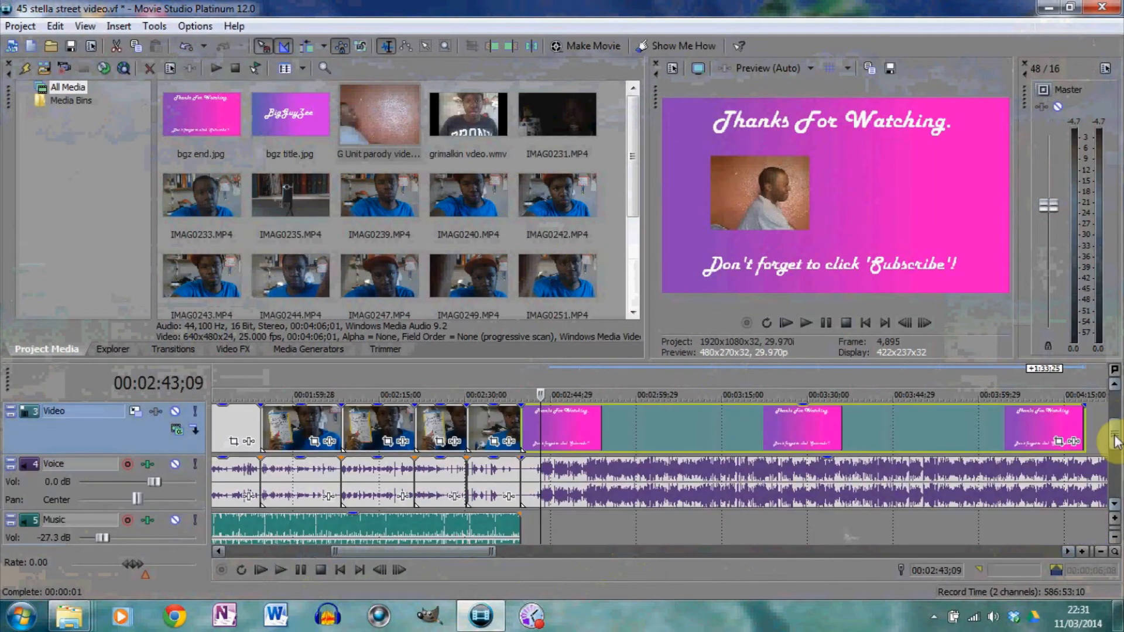
click(991, 484)
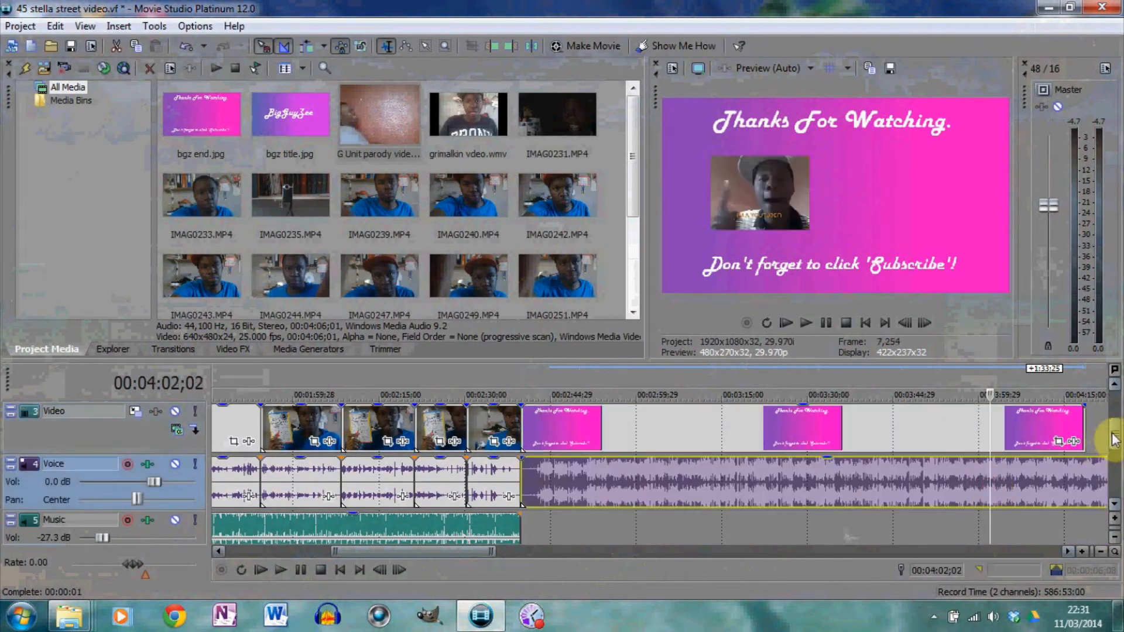
scroll(1115, 433, up, 1)
scroll(1115, 433, up, 1)
scroll(1114, 433, down, 3)
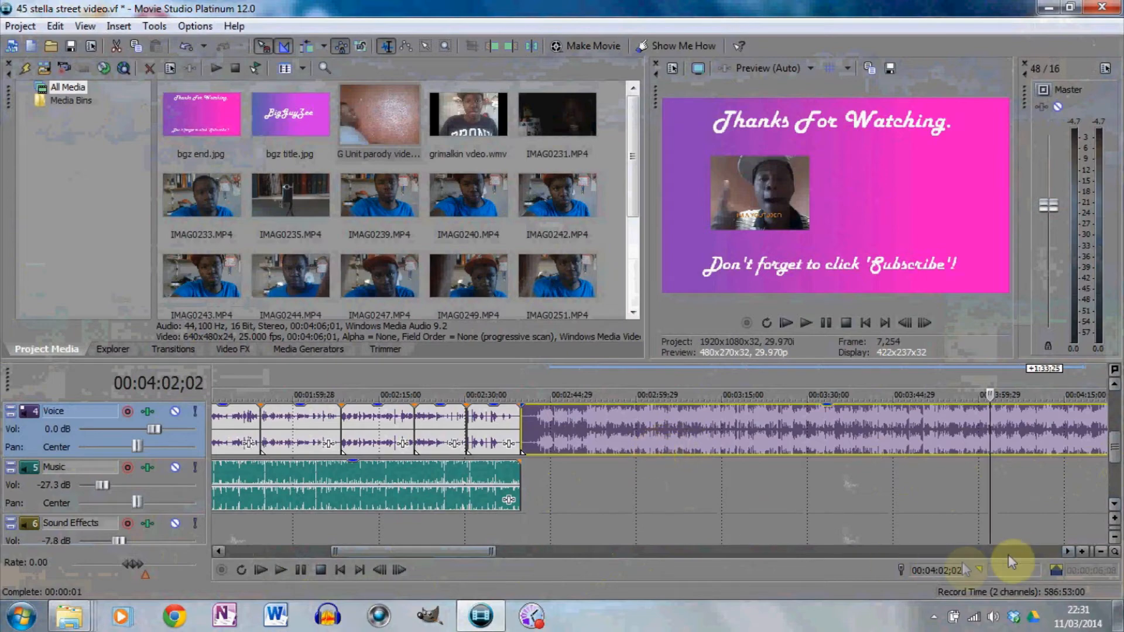
click(1114, 508)
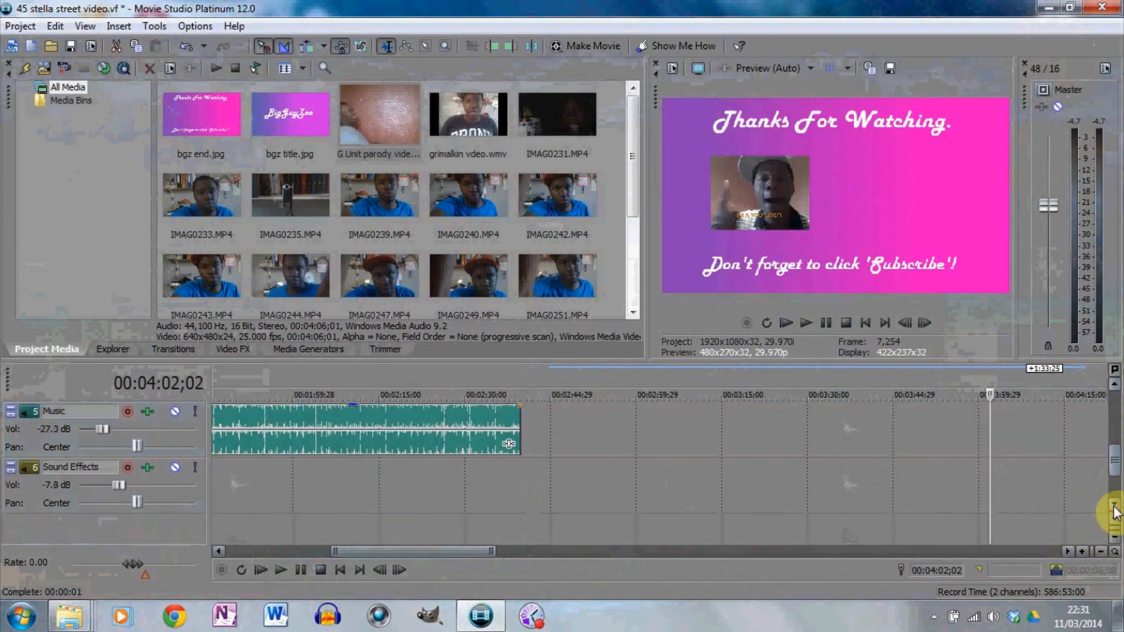
click(1114, 385)
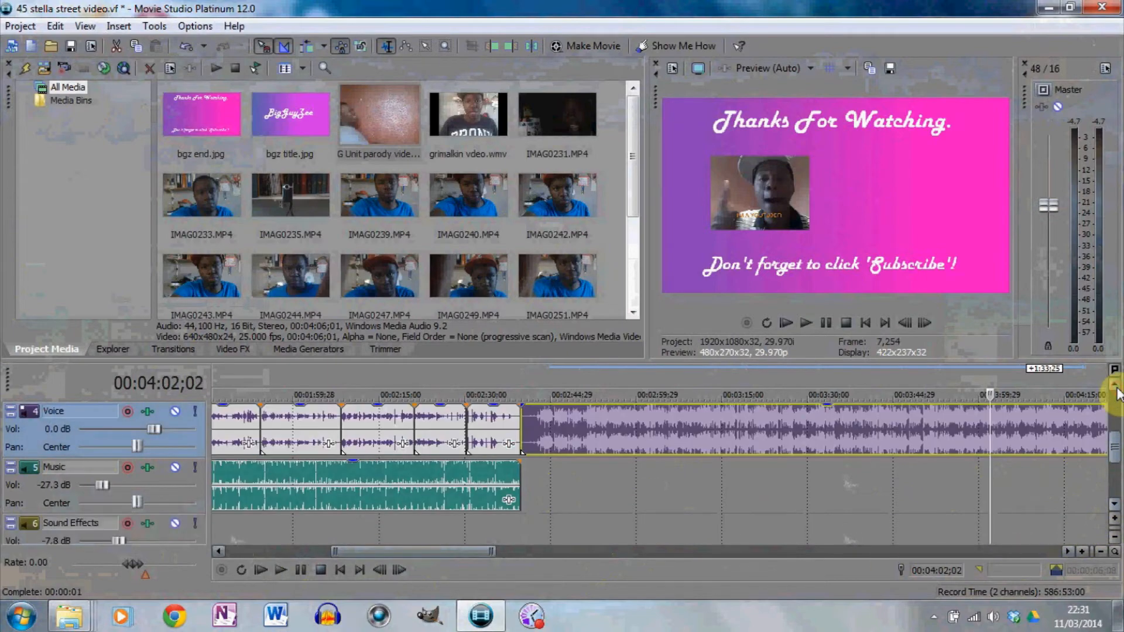
click(1114, 504)
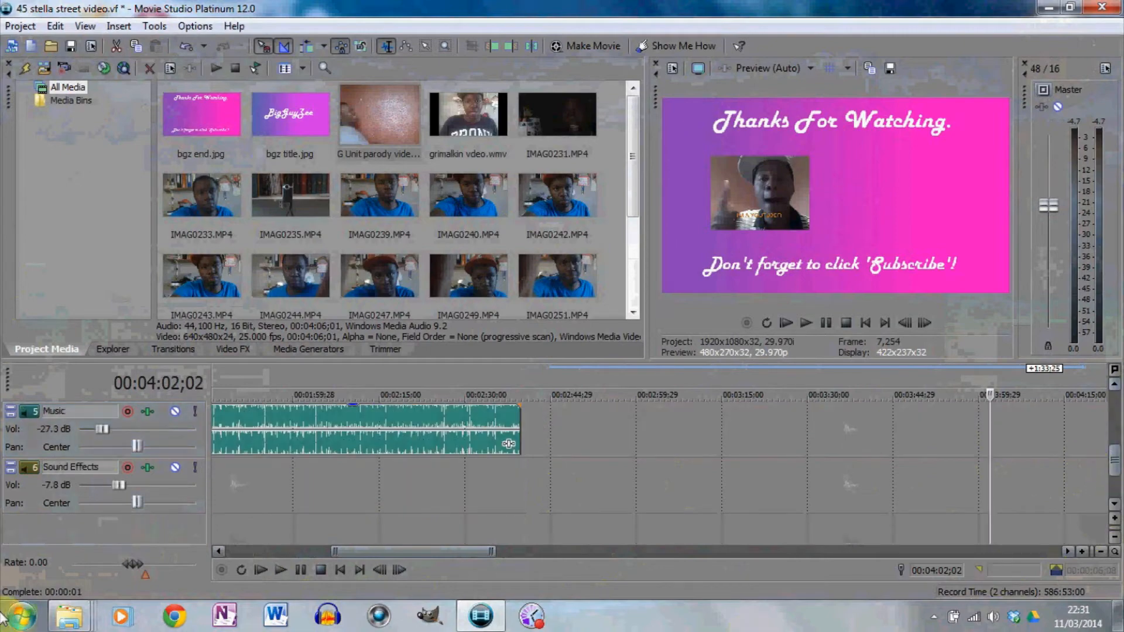
Insert a new audio track below Sound Effects and a new video track above the Text track.
right_click(118, 531)
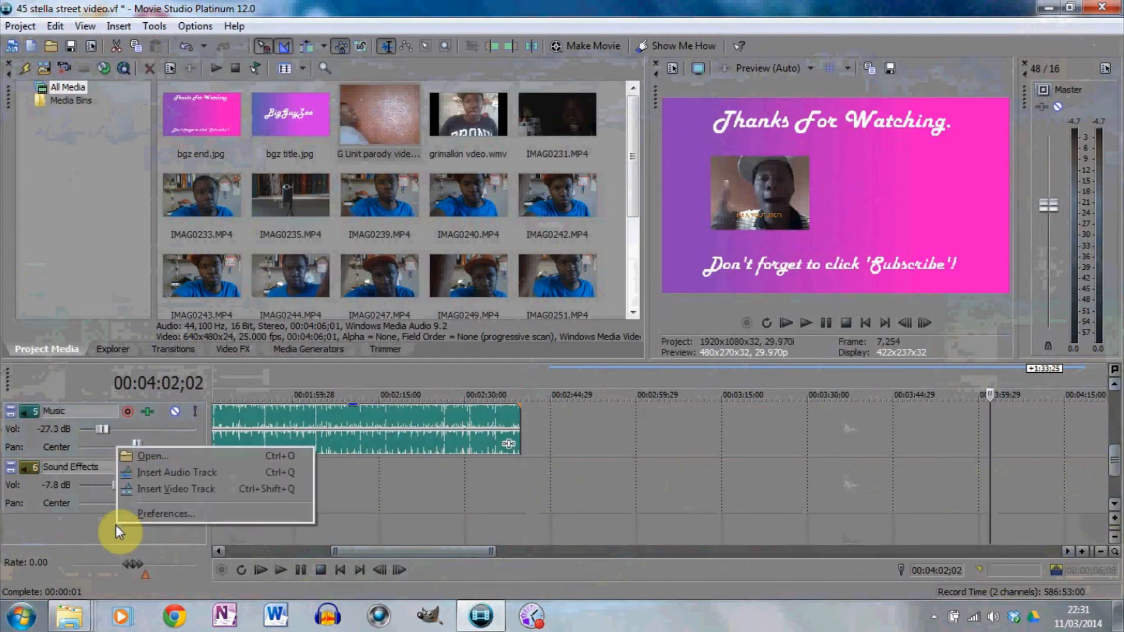
click(91, 533)
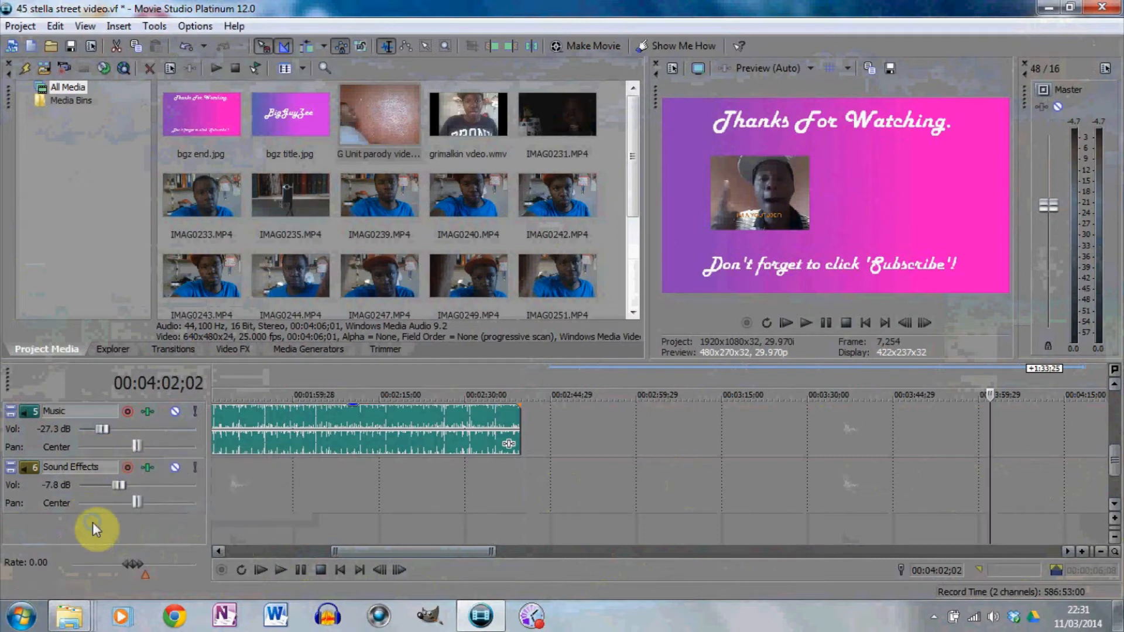
right_click(93, 527)
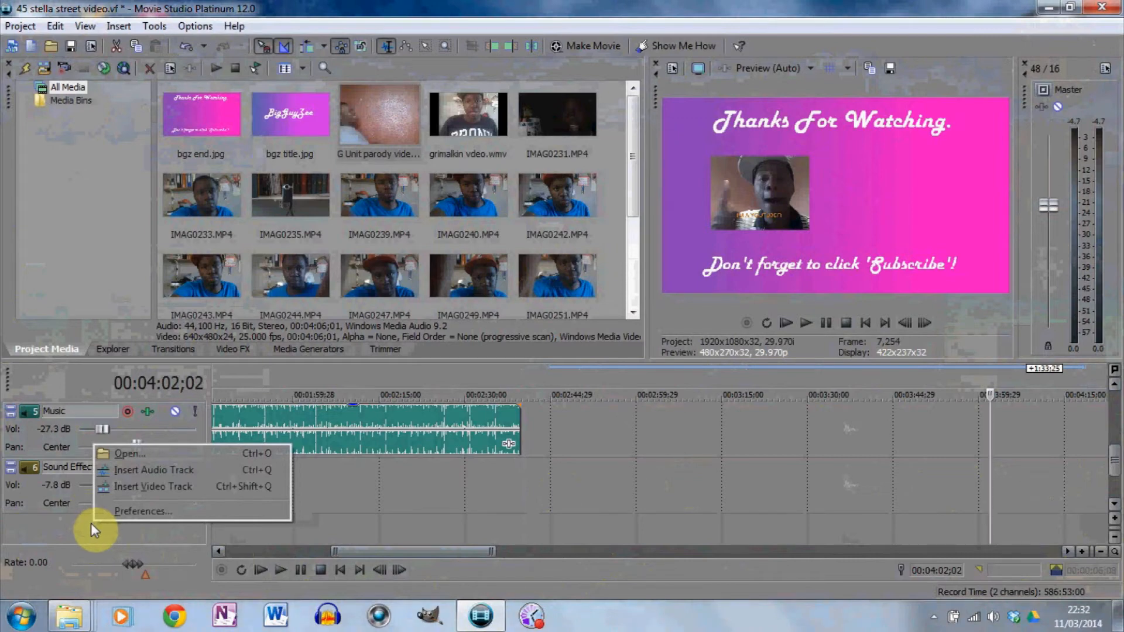
click(159, 473)
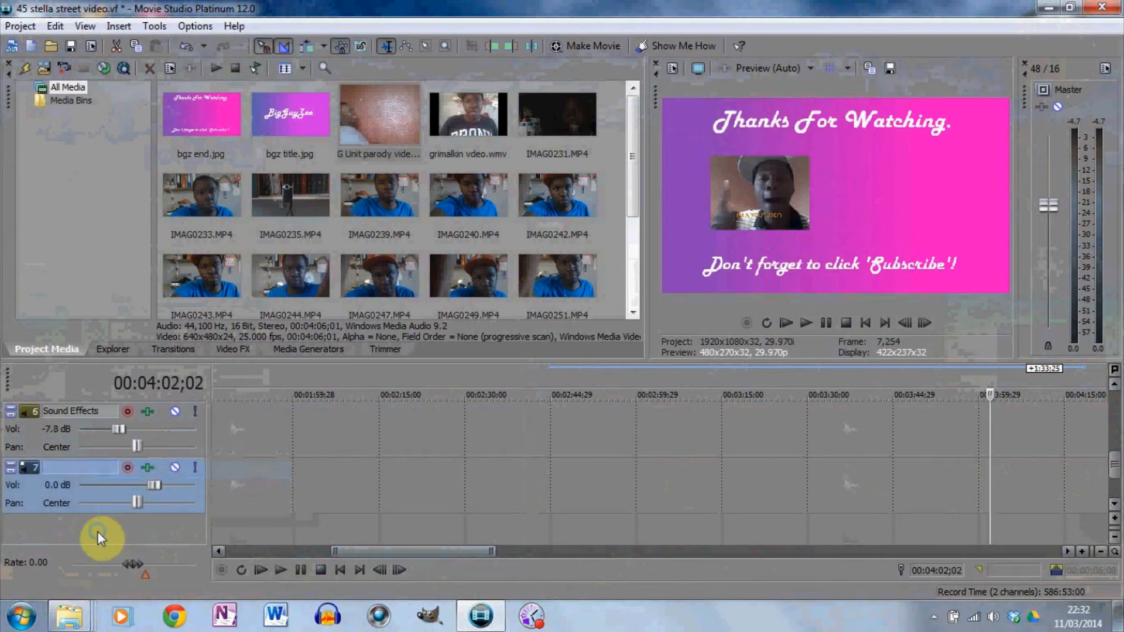
right_click(97, 532)
click(138, 496)
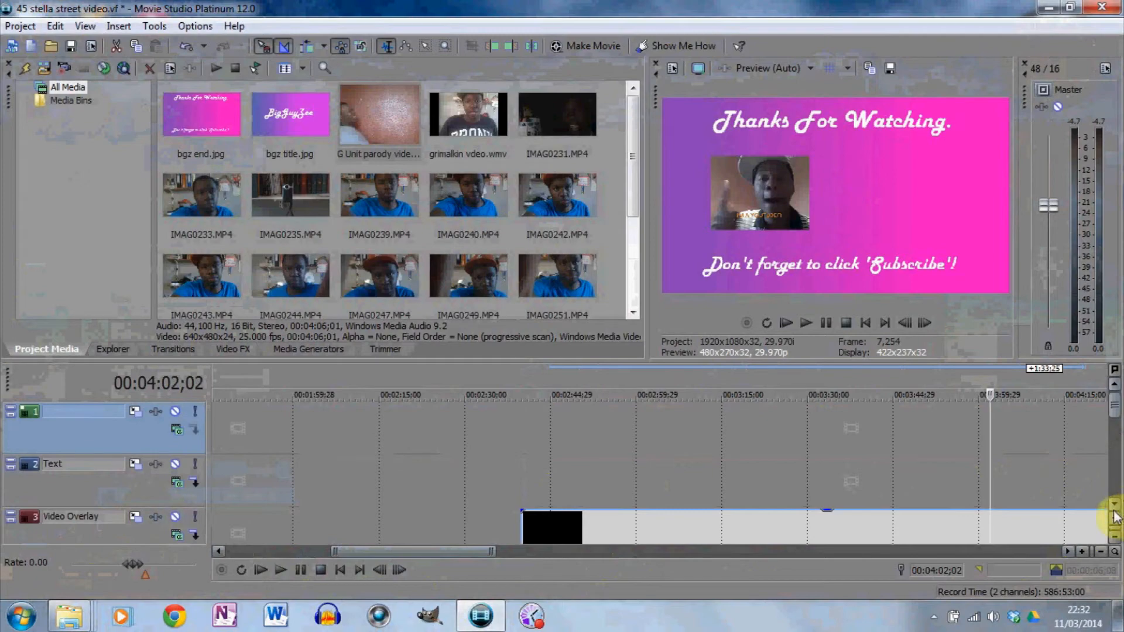
Move the G Unit parody clip's audio from the Voice track to the new audio track, keeping its start aligned with the end card.
scroll(1114, 515, down, 3)
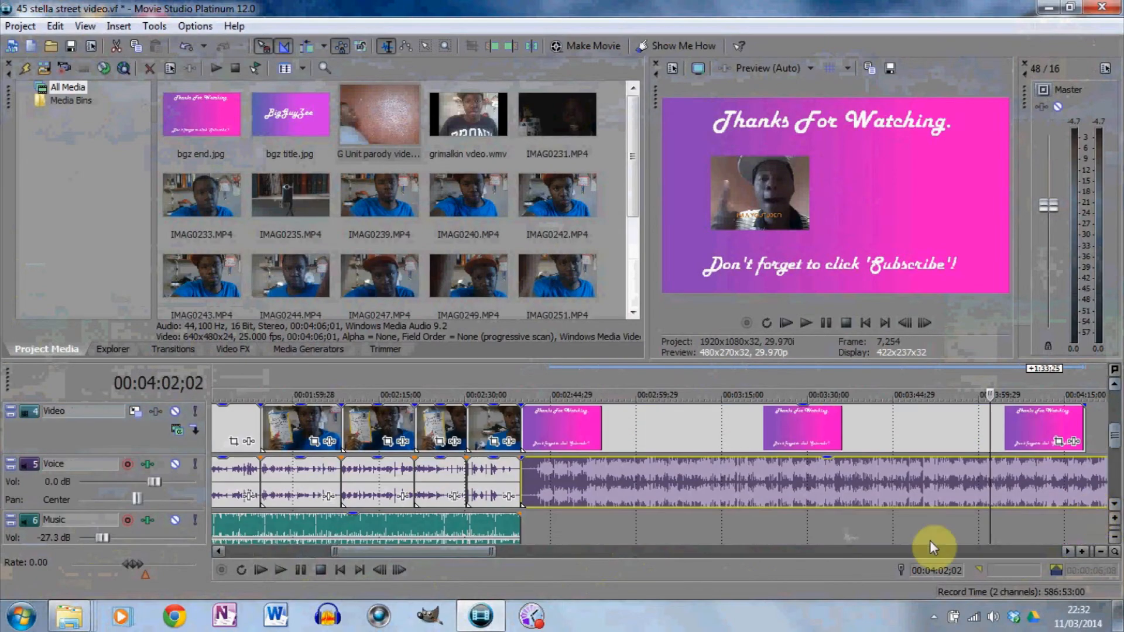
mouse_move(469, 553)
mouse_down()
mouse_move(522, 550)
mouse_move(480, 550)
mouse_up()
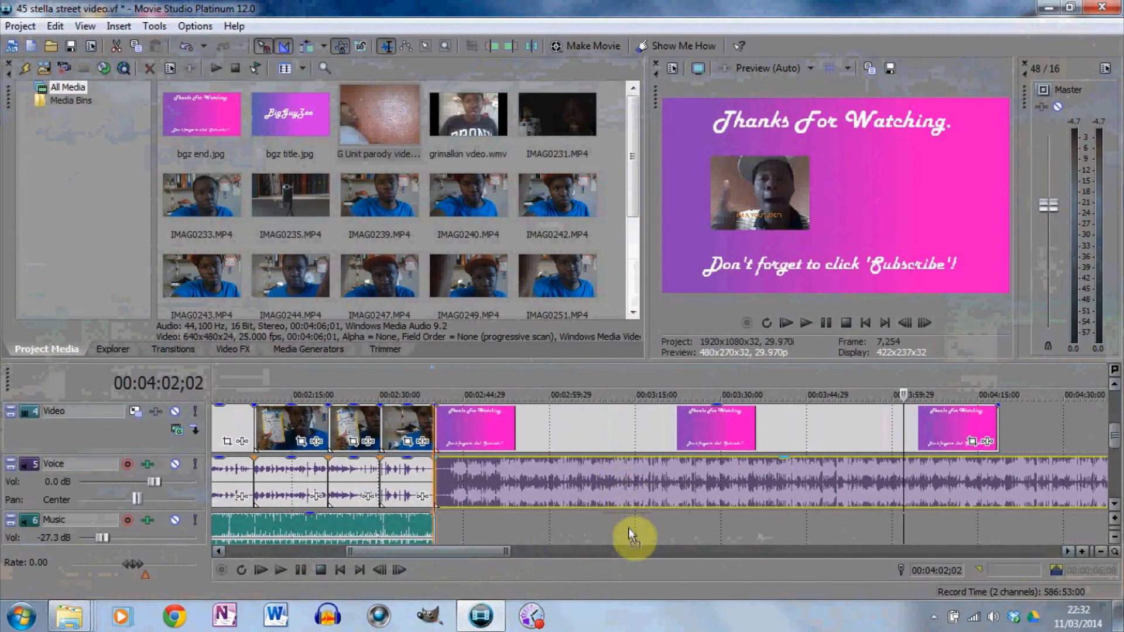
scroll(630, 536, down, 5)
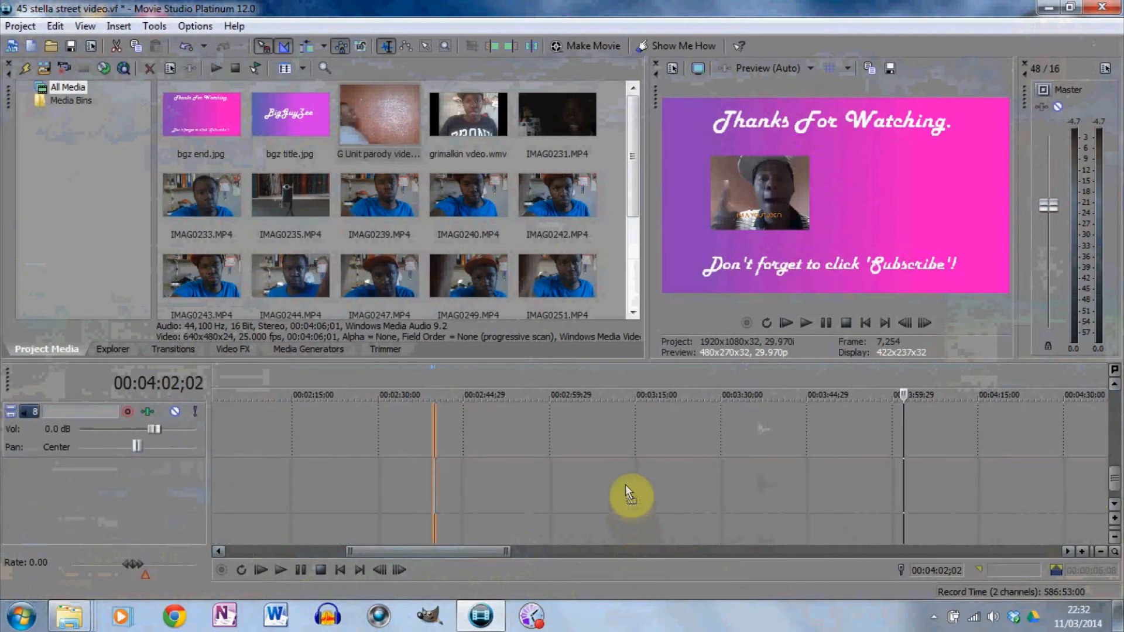
drag(627, 442, 627, 440)
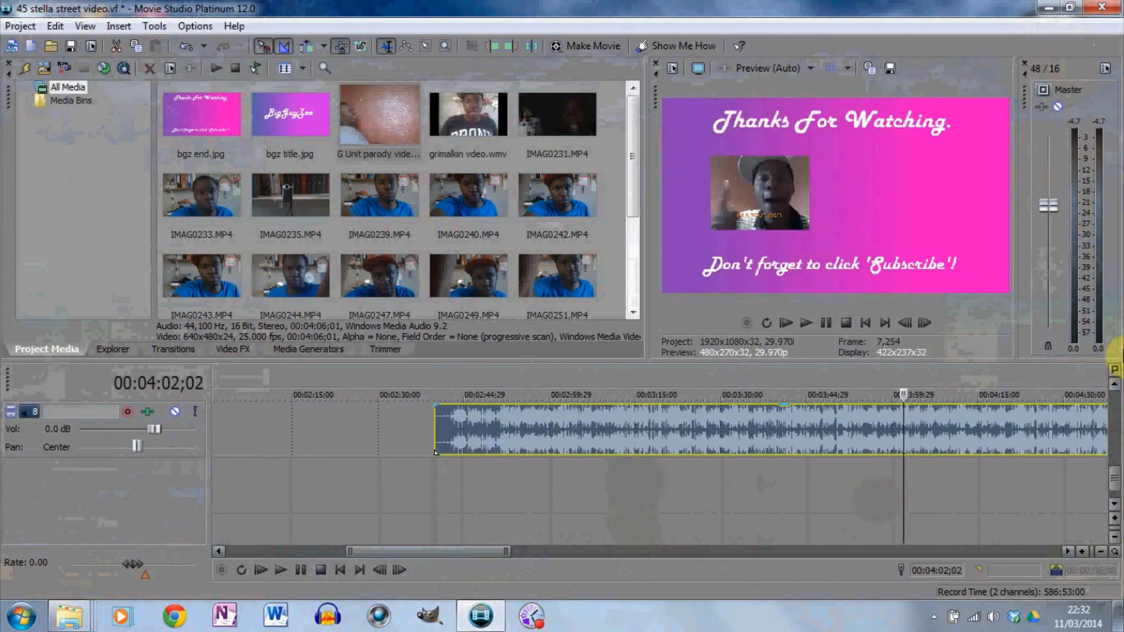
Play back a few seconds of the end screen from near the beginning of the Video Overlay clip.
scroll(1114, 387, up, 5)
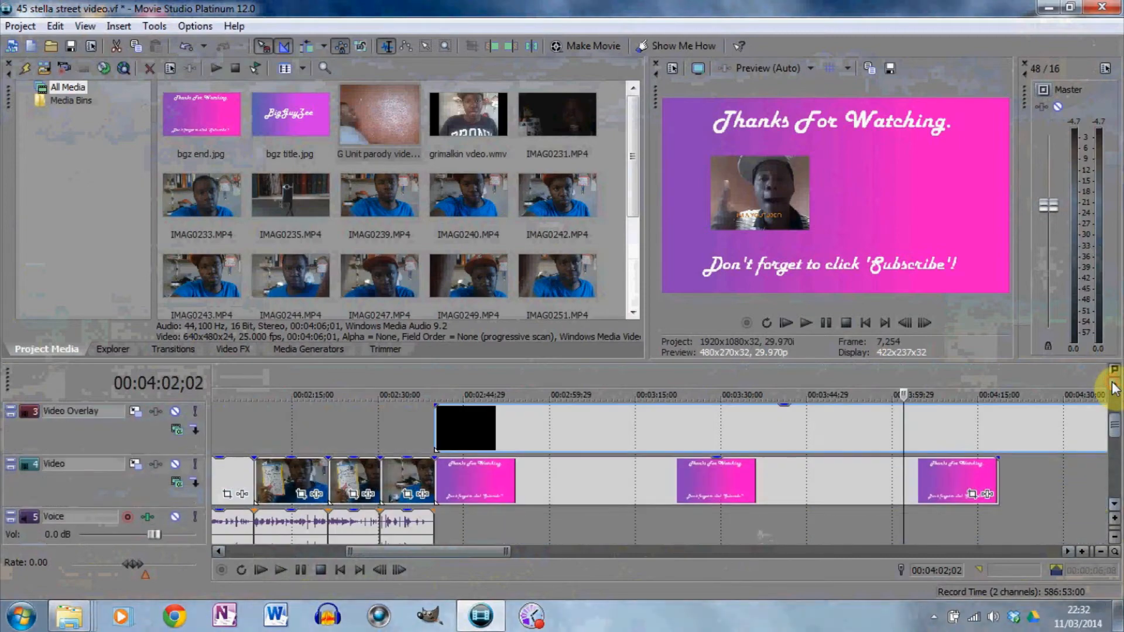
click(451, 430)
click(281, 570)
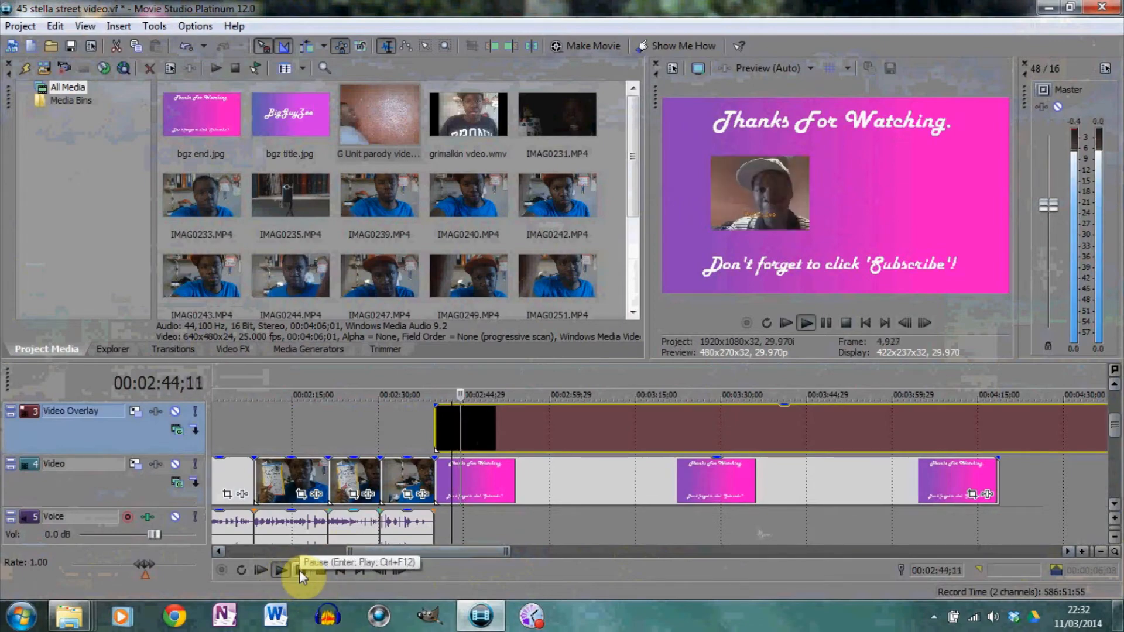
click(299, 571)
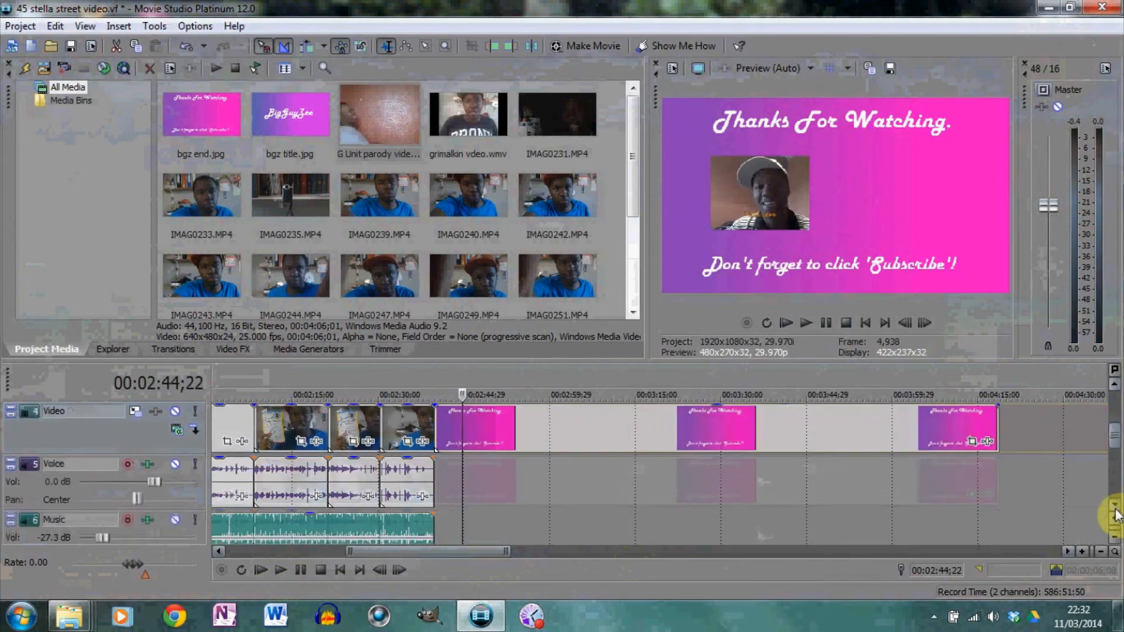
Mute the new audio track holding the parody clip's sound and play the end screen briefly to check it.
click(1114, 505)
click(1114, 505)
click(1114, 510)
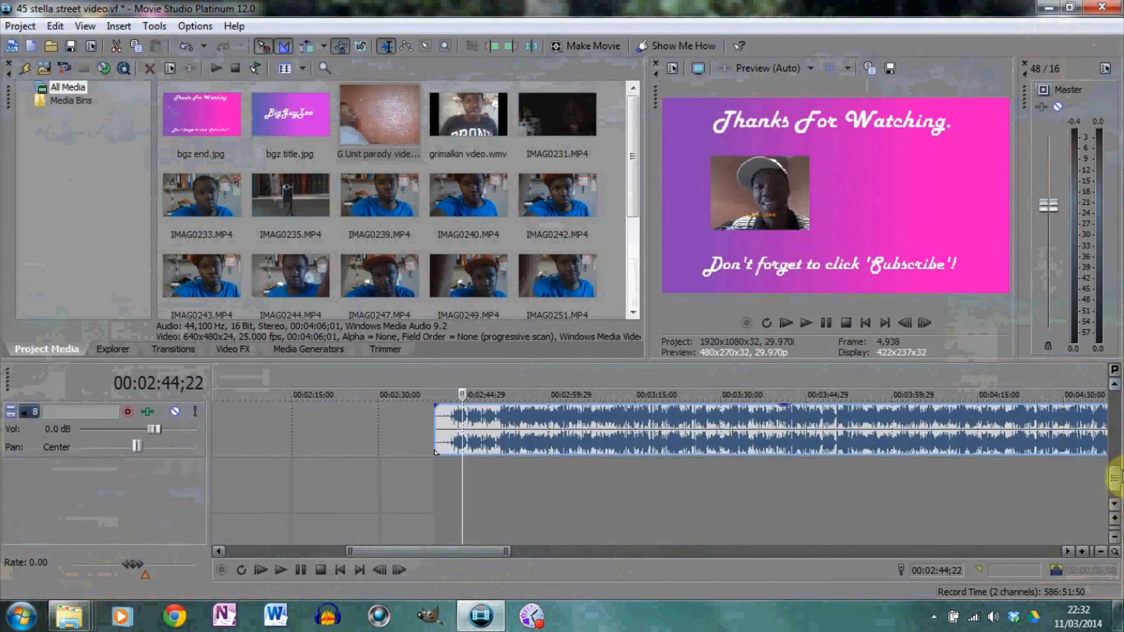
click(175, 412)
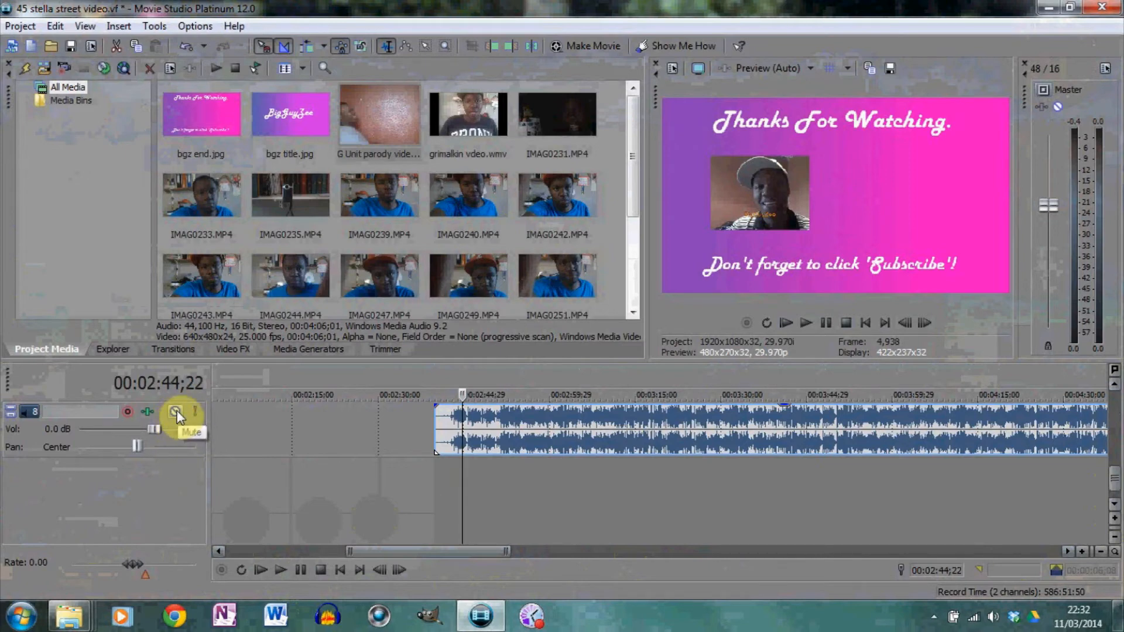
click(176, 412)
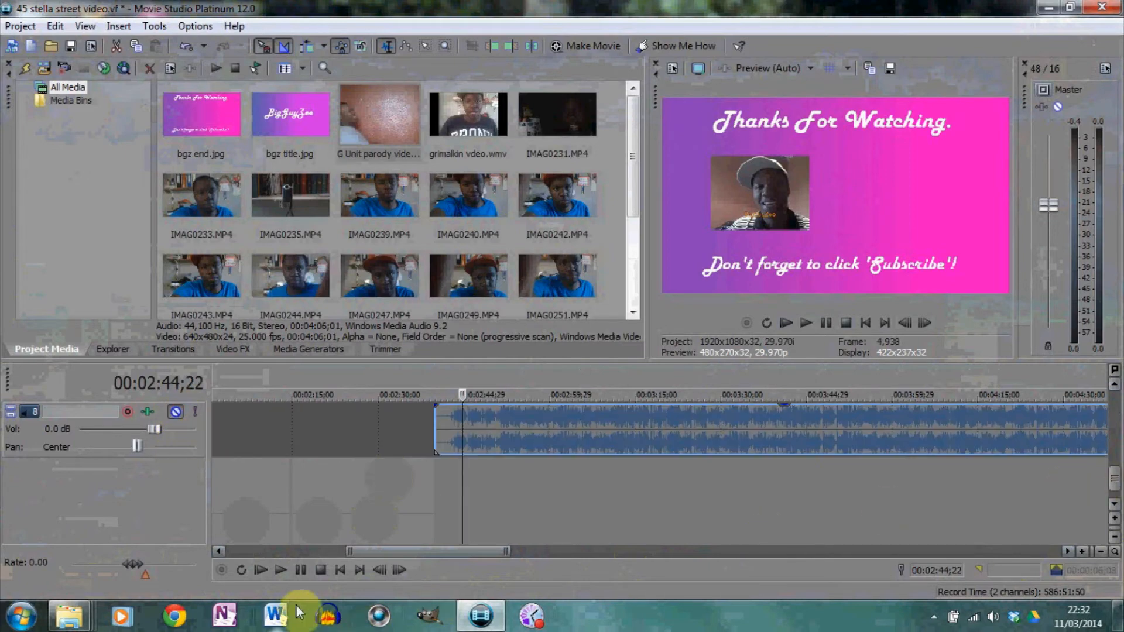
click(281, 571)
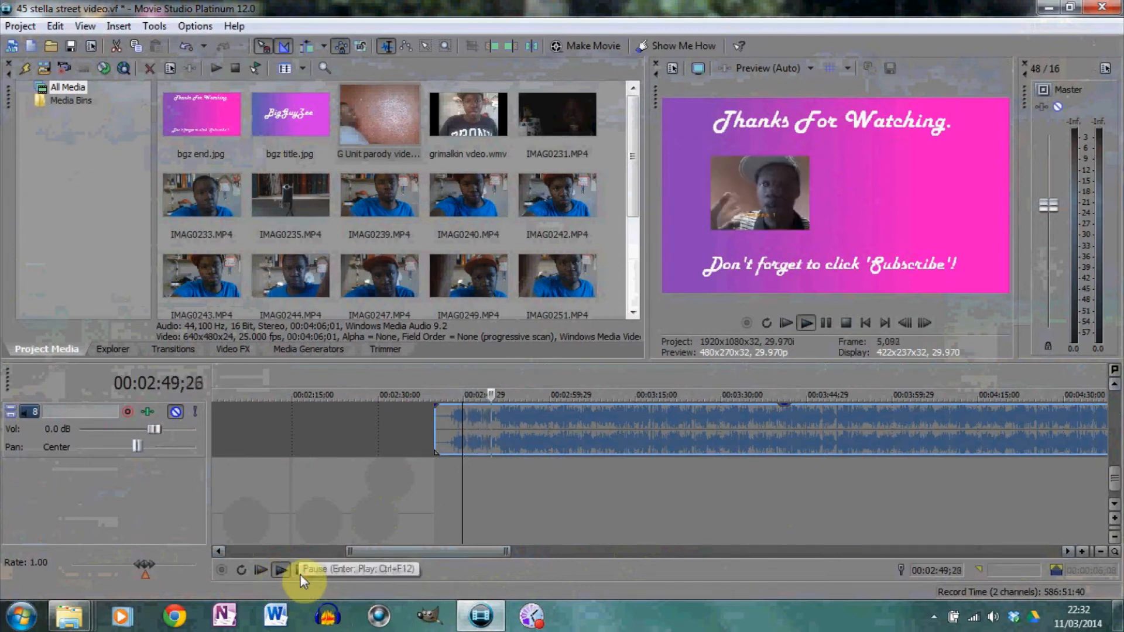
click(300, 574)
Add the "slithers tale review" video from the Youtube videos folder to the empty top video track, starting together with the end card.
click(1115, 385)
click(1115, 384)
click(1115, 384)
click(1115, 385)
click(1115, 384)
click(1115, 384)
click(1115, 384)
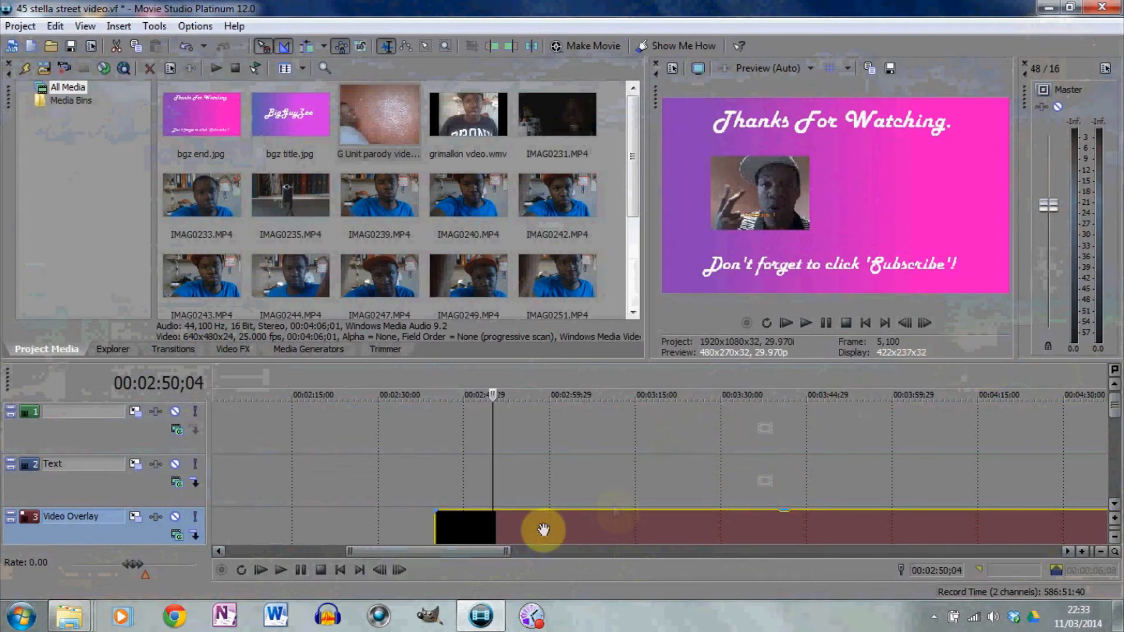
mouse_move(67, 626)
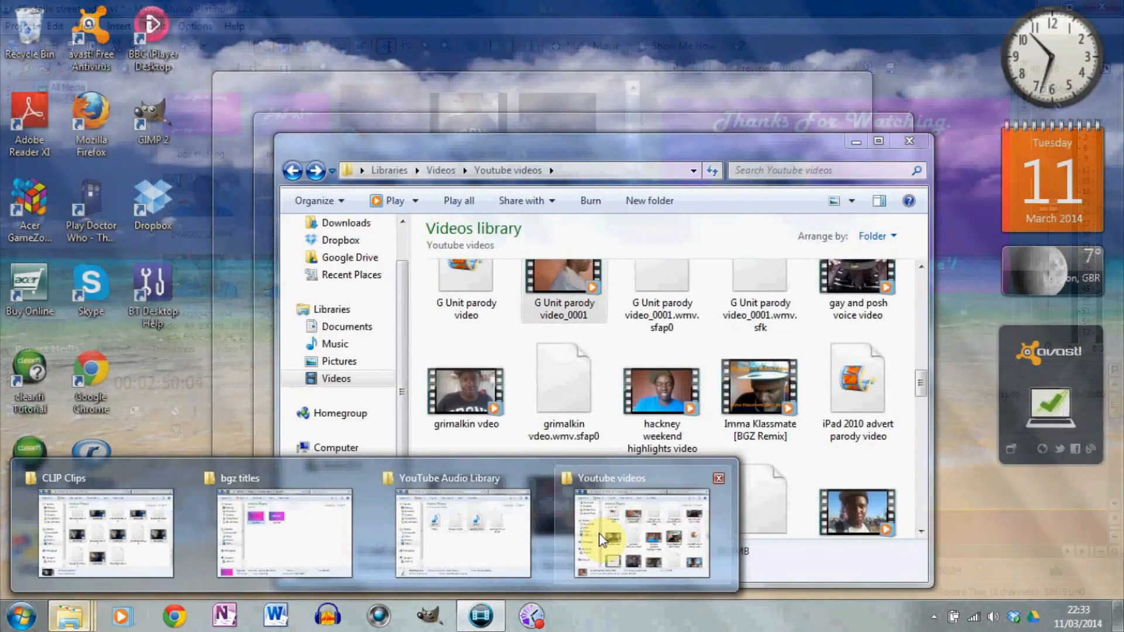
click(599, 533)
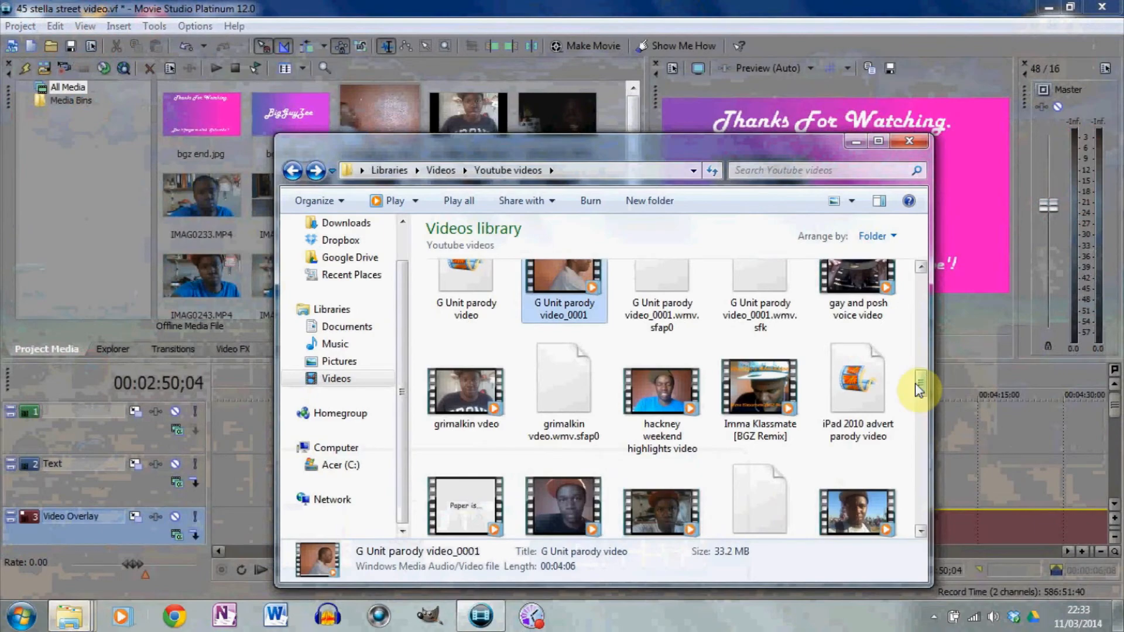
scroll(920, 401, down, 2)
drag(920, 401, 921, 468)
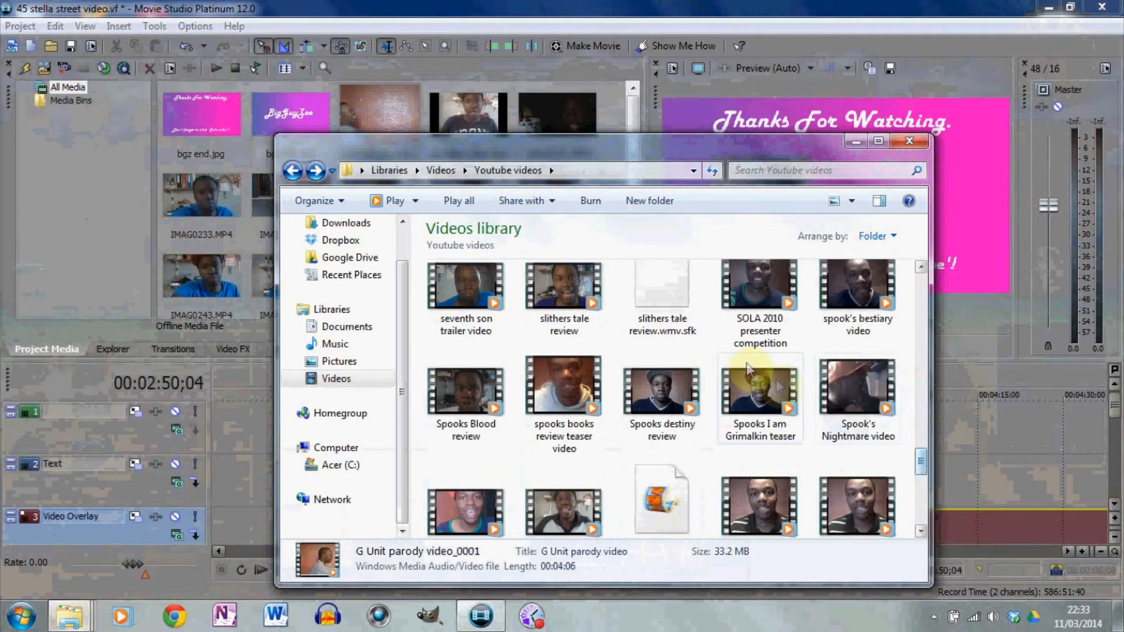
drag(567, 274, 445, 423)
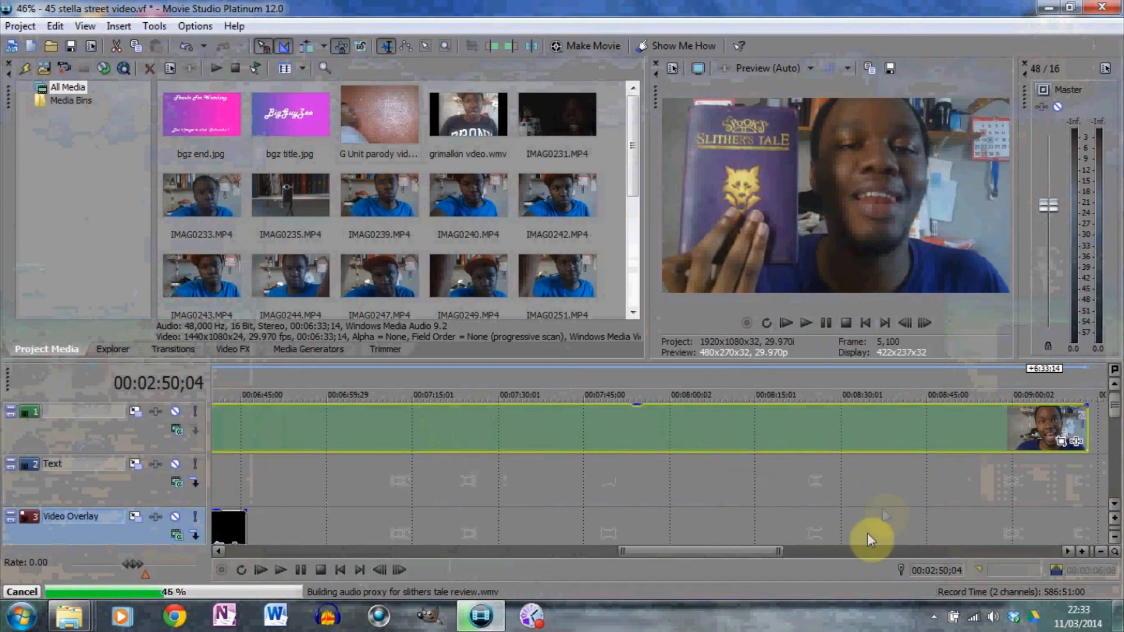
In Event Pan/Crop, enlarge the slithers tale review frame to about 3,684 by 2,763 and centre it near X -83, Y 569.3.
drag(724, 553, 471, 550)
drag(576, 546, 808, 535)
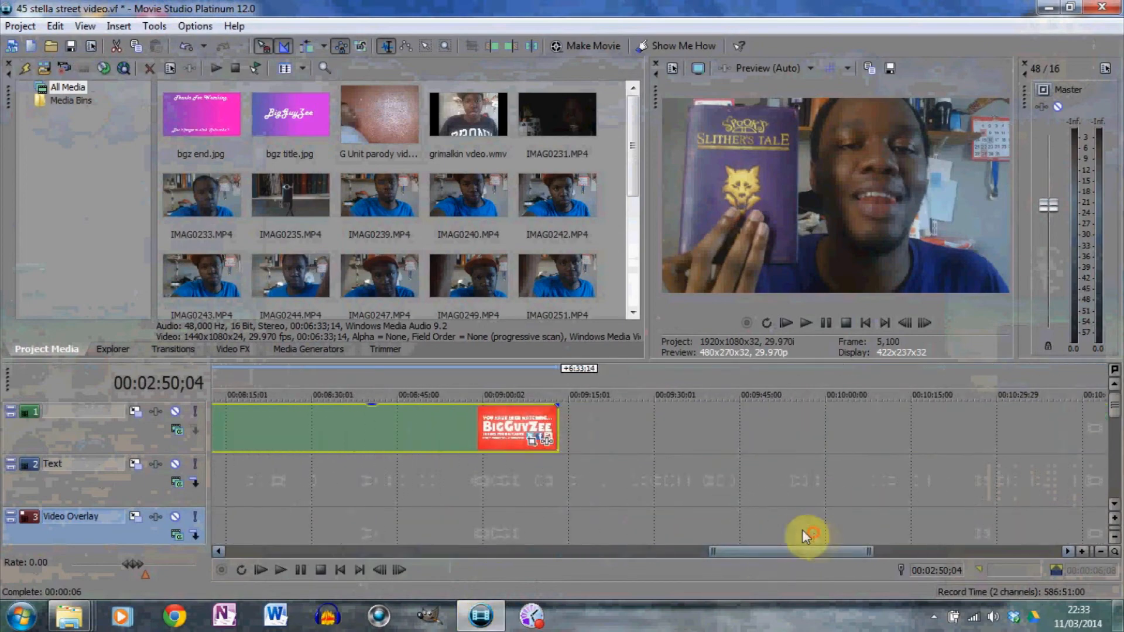
click(532, 442)
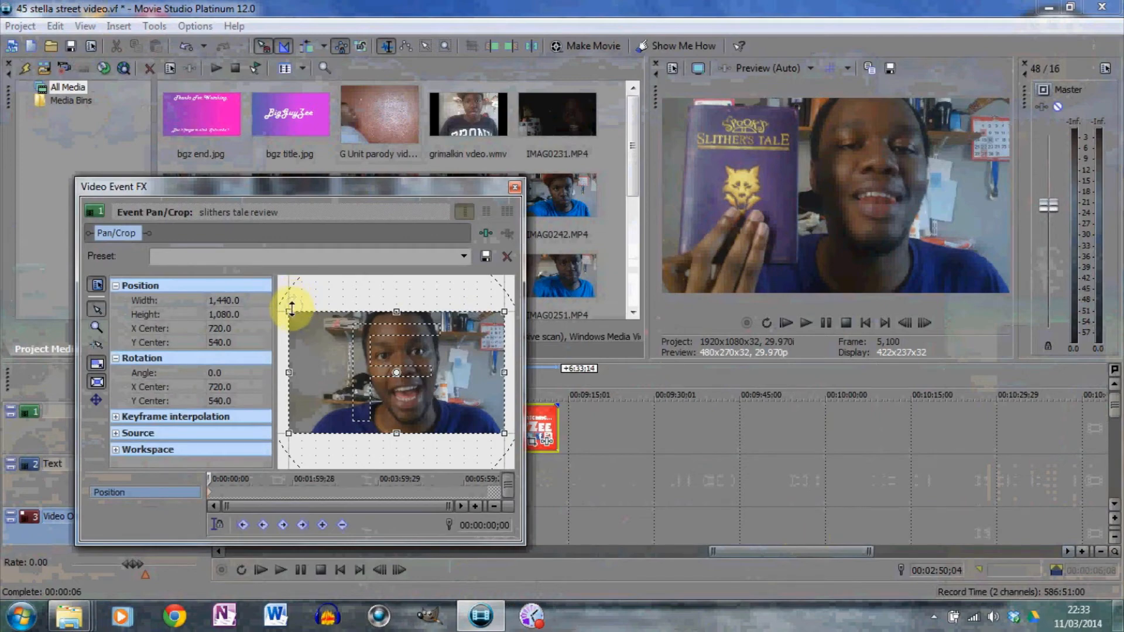
drag(288, 310, 122, 193)
drag(326, 359, 211, 368)
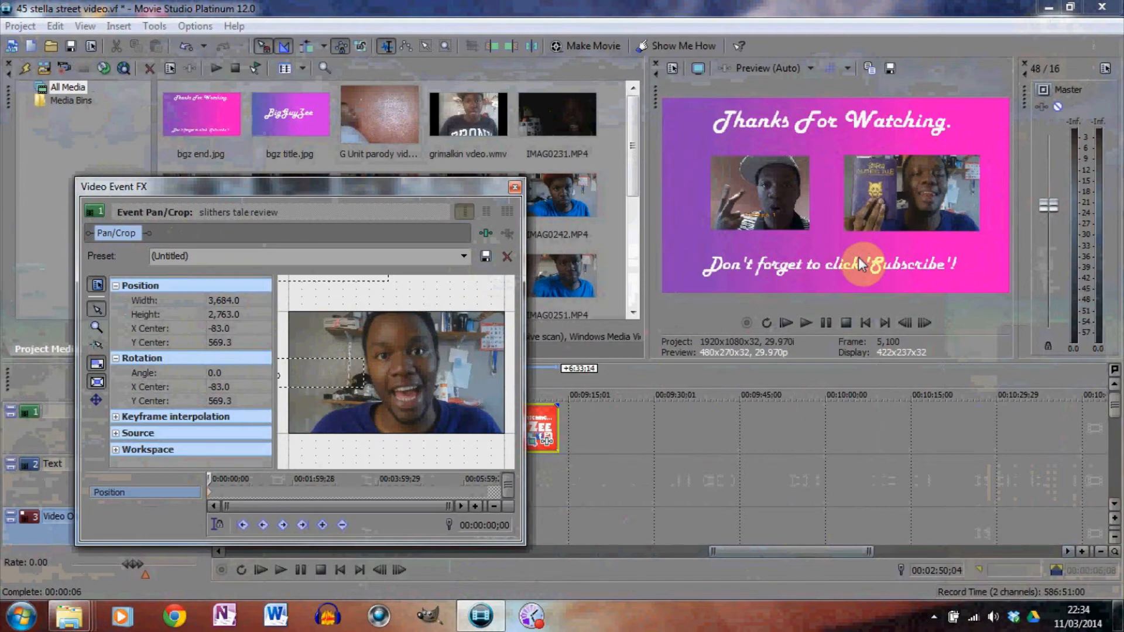
click(516, 188)
Try to move the slithers tale review audio from the Voice track down to the muted audio track, and undo the change.
drag(786, 554, 428, 557)
click(1114, 505)
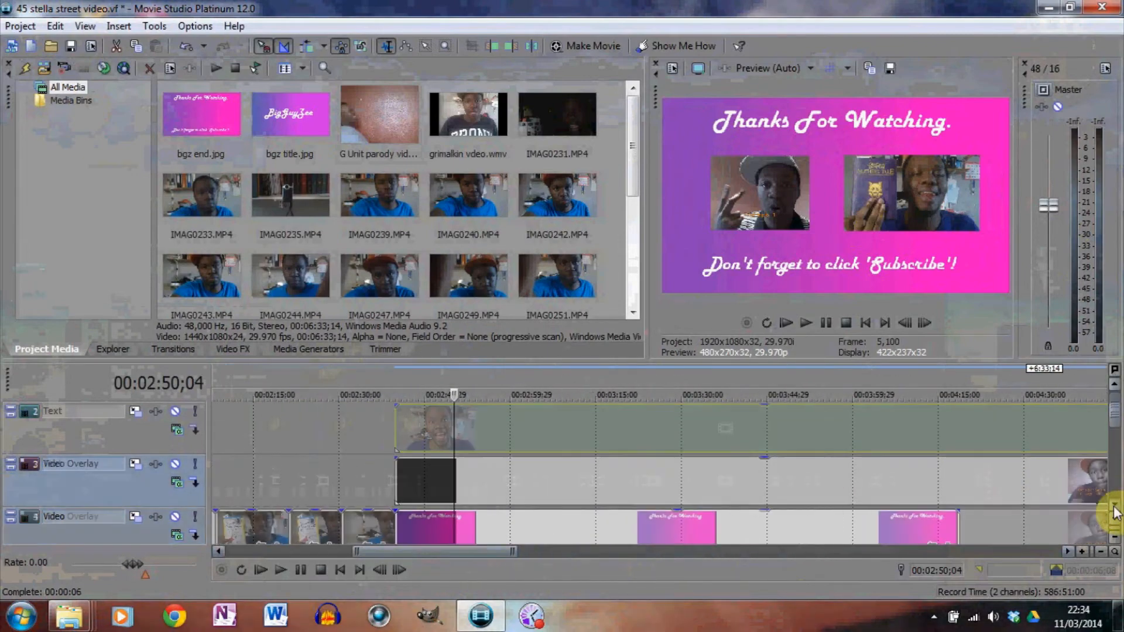
click(1115, 510)
click(1114, 509)
click(1114, 509)
click(1114, 510)
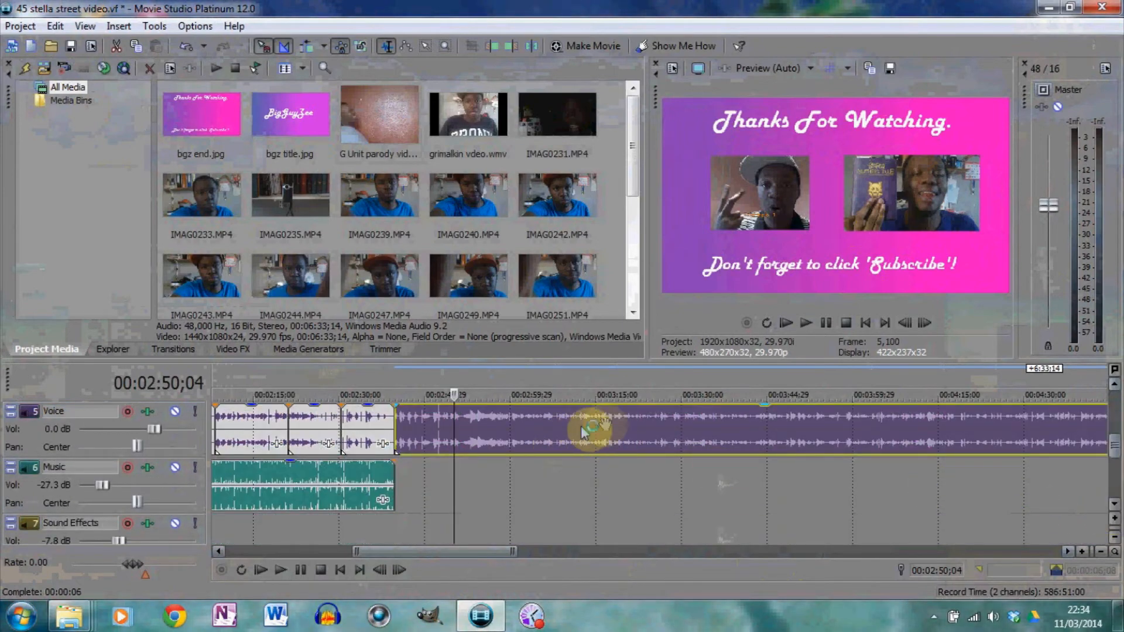
click(536, 436)
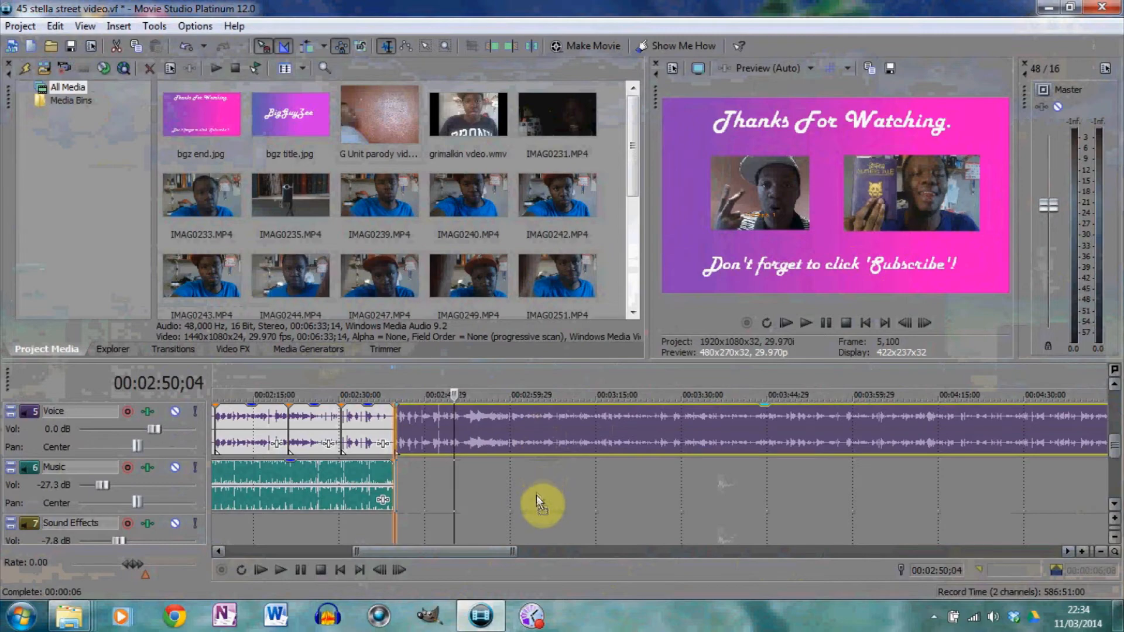
scroll(536, 545, down, 3)
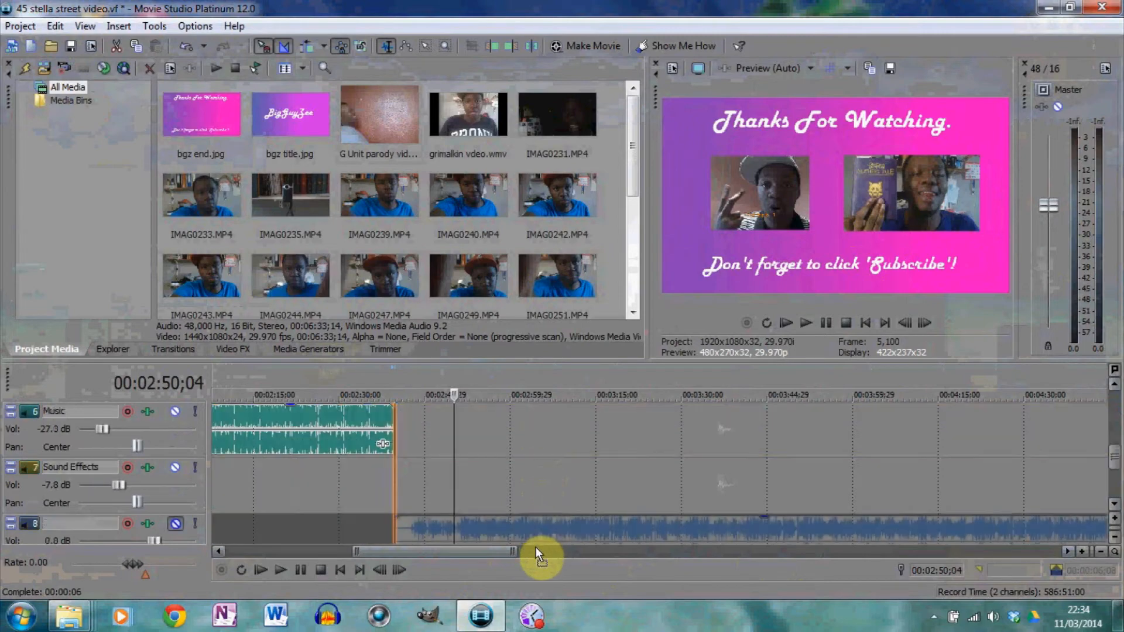
click(526, 451)
click(532, 432)
drag(531, 426, 1115, 510)
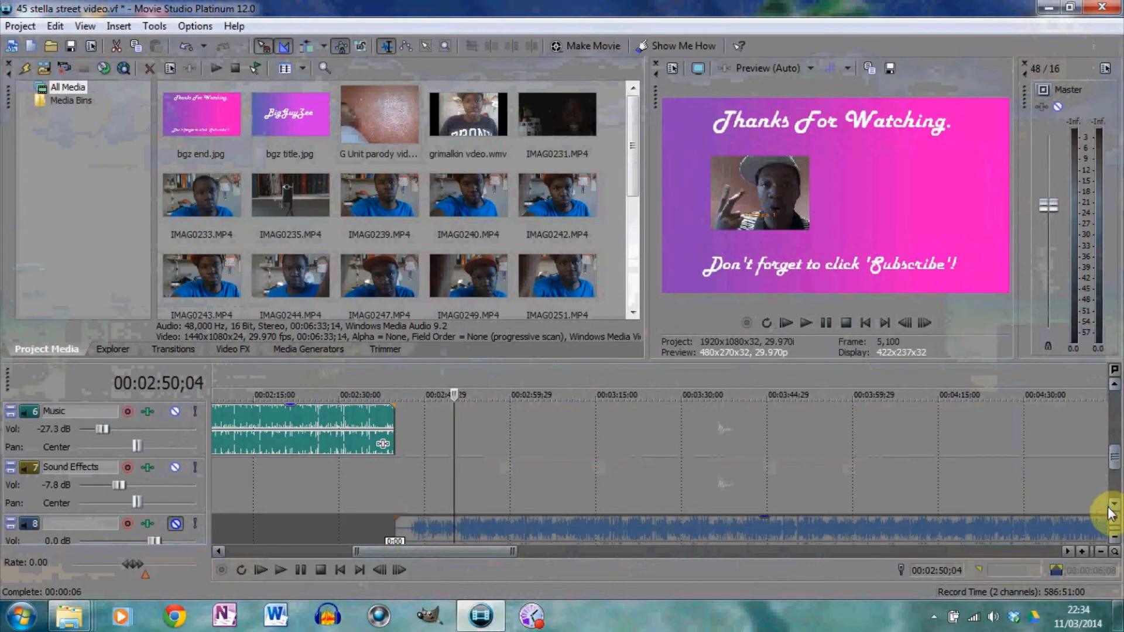
drag(1111, 514, 1111, 514)
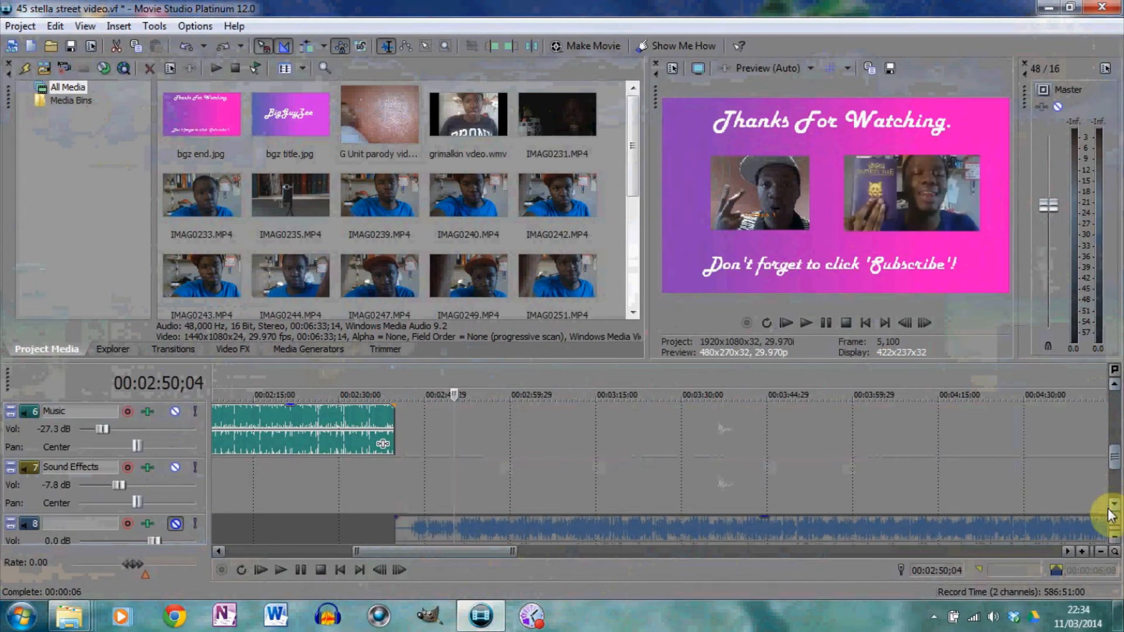
Examine the slithers tale review clip on the top video track and its audio on the Voice track.
click(1117, 387)
click(1117, 387)
click(1117, 386)
click(1117, 386)
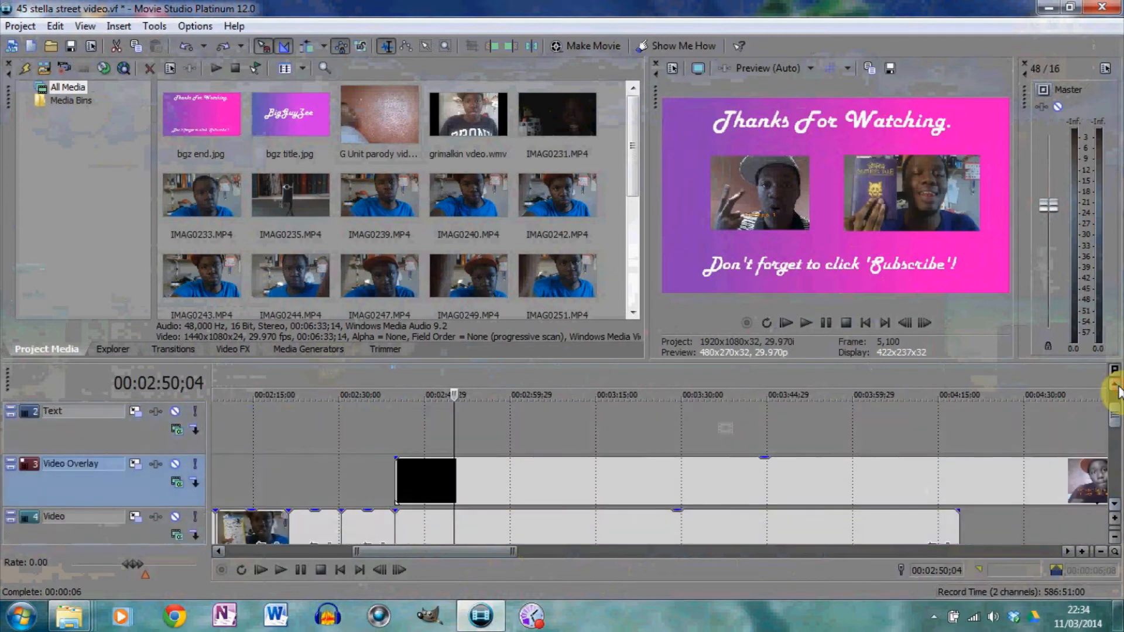
click(1117, 387)
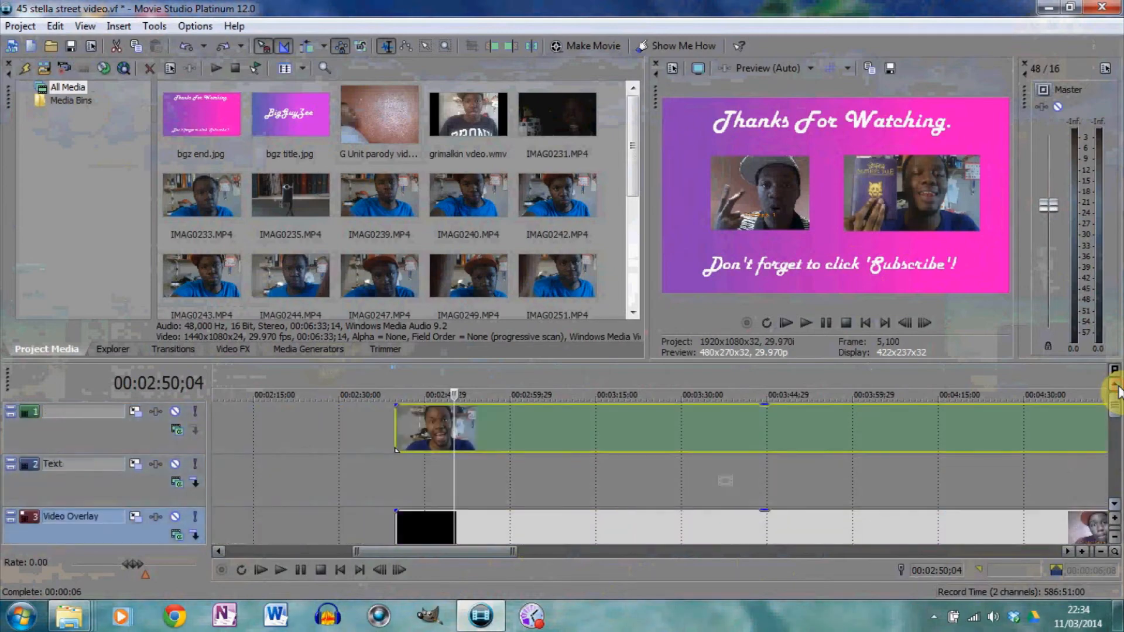
click(1115, 504)
click(1115, 505)
click(1115, 505)
click(1115, 504)
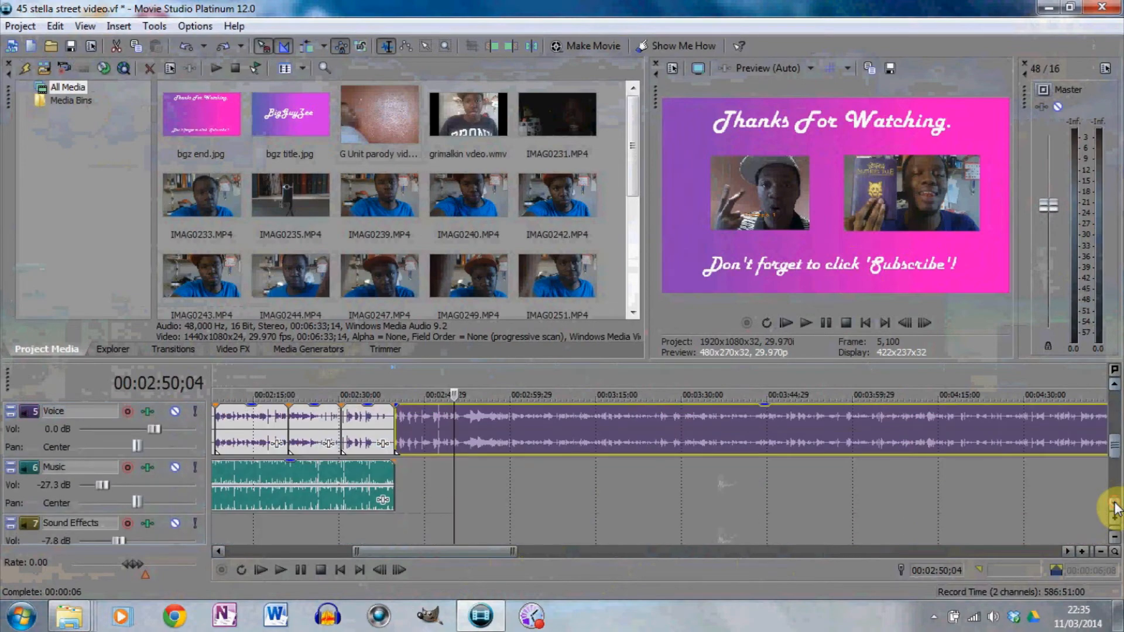
Try to move the slithers tale review audio from the Voice track onto muted track 8, and undo the move.
click(1114, 505)
click(1114, 386)
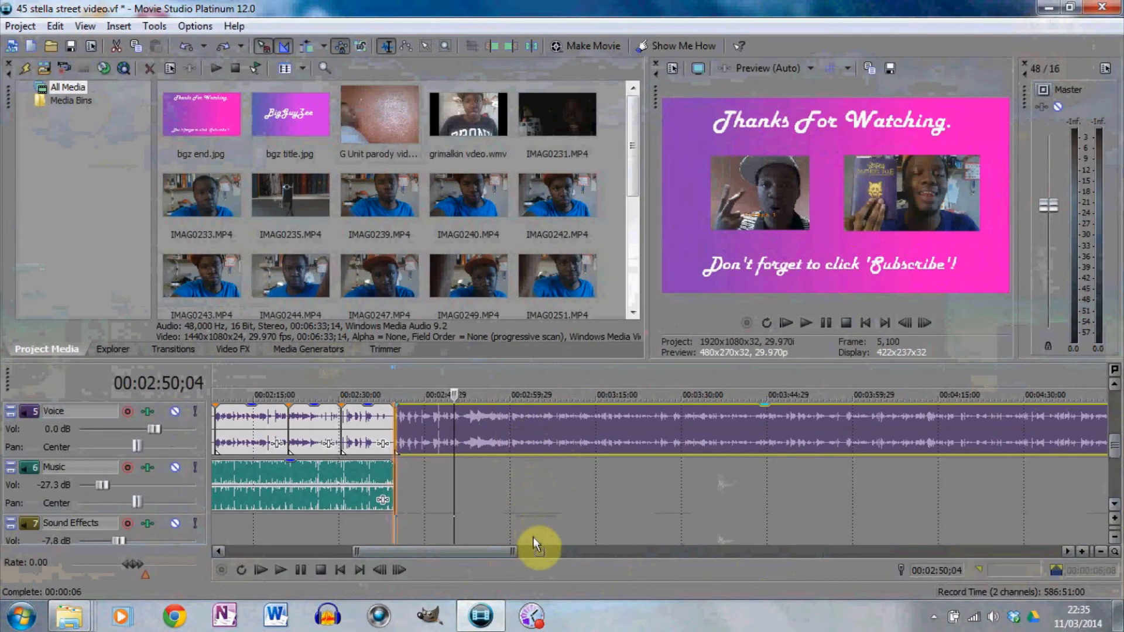
scroll(534, 543, down, 3)
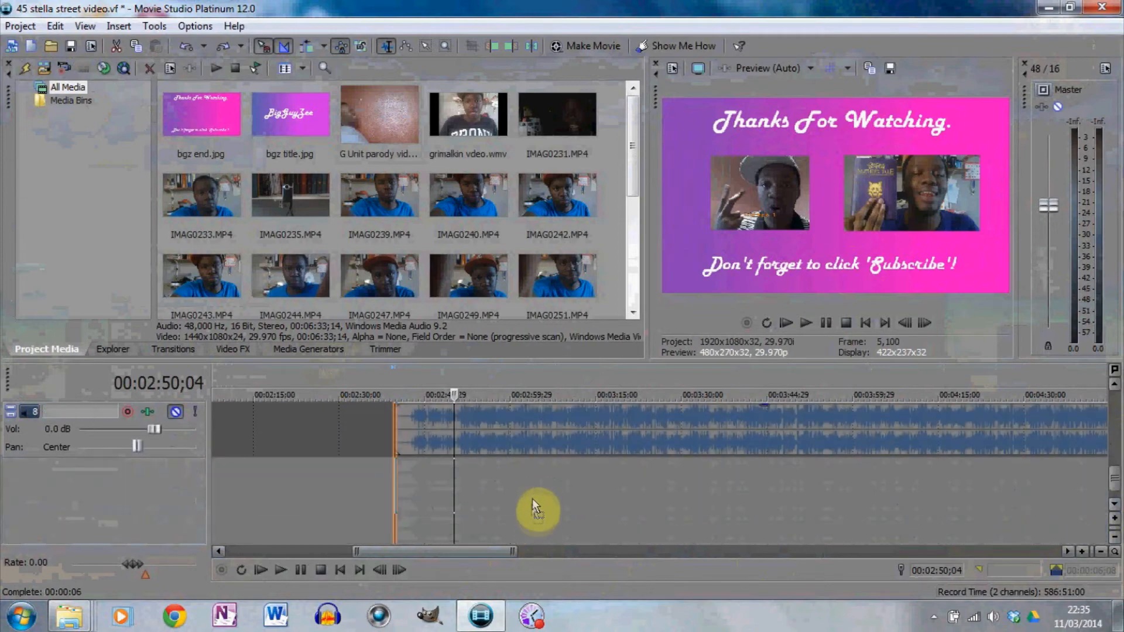
drag(536, 451, 536, 419)
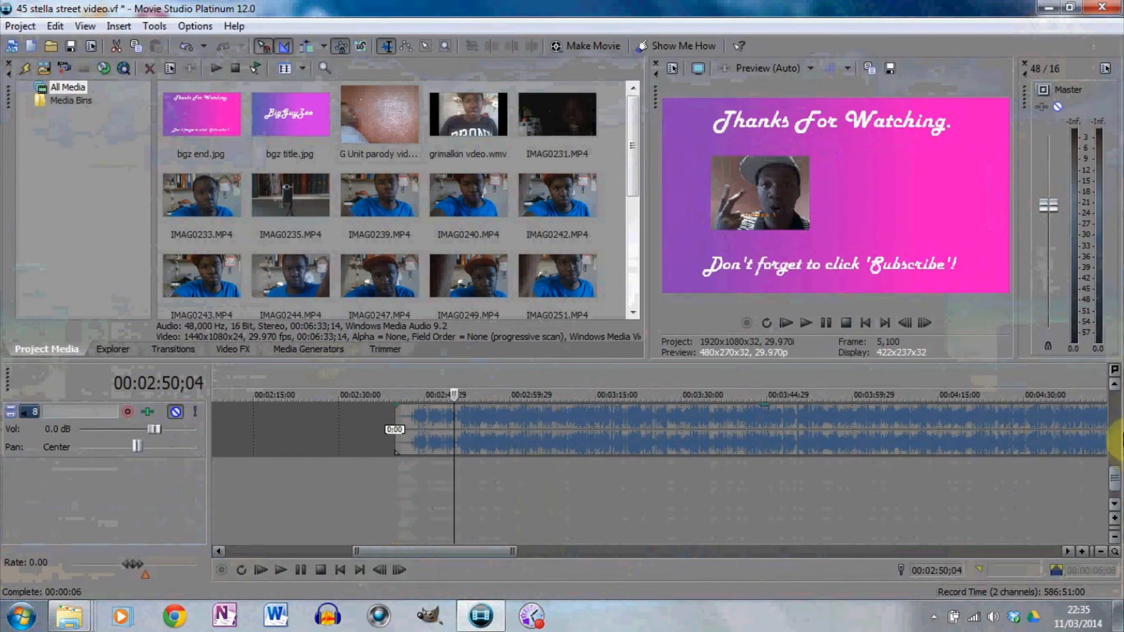
click(1114, 386)
click(1113, 385)
click(1113, 386)
click(1113, 386)
click(1113, 386)
double_click(1105, 387)
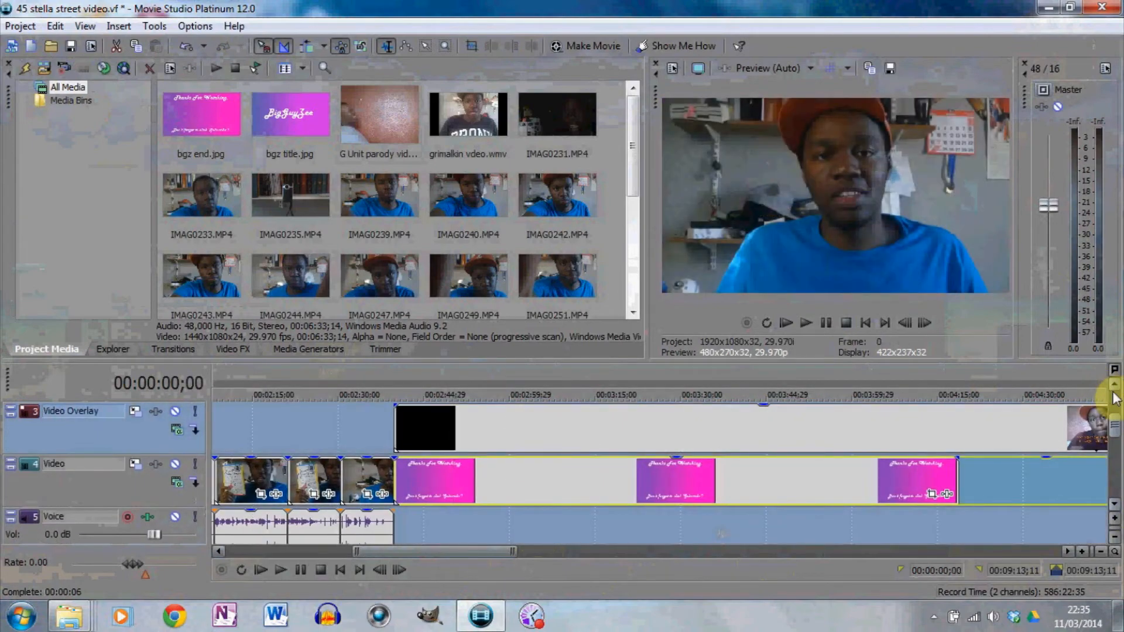
click(1113, 396)
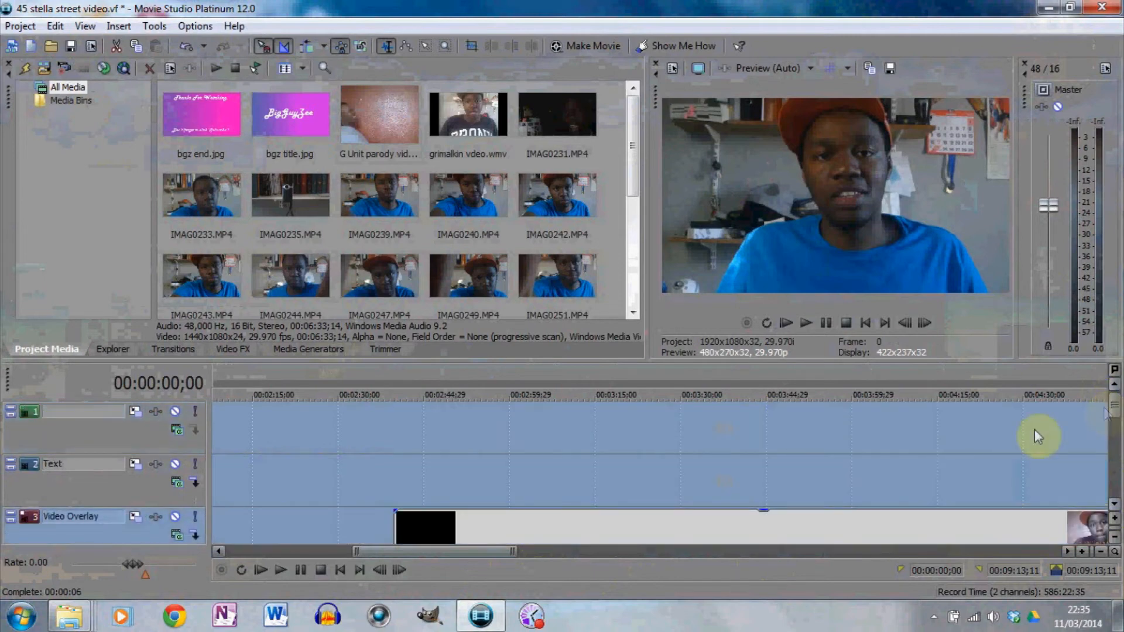
click(963, 436)
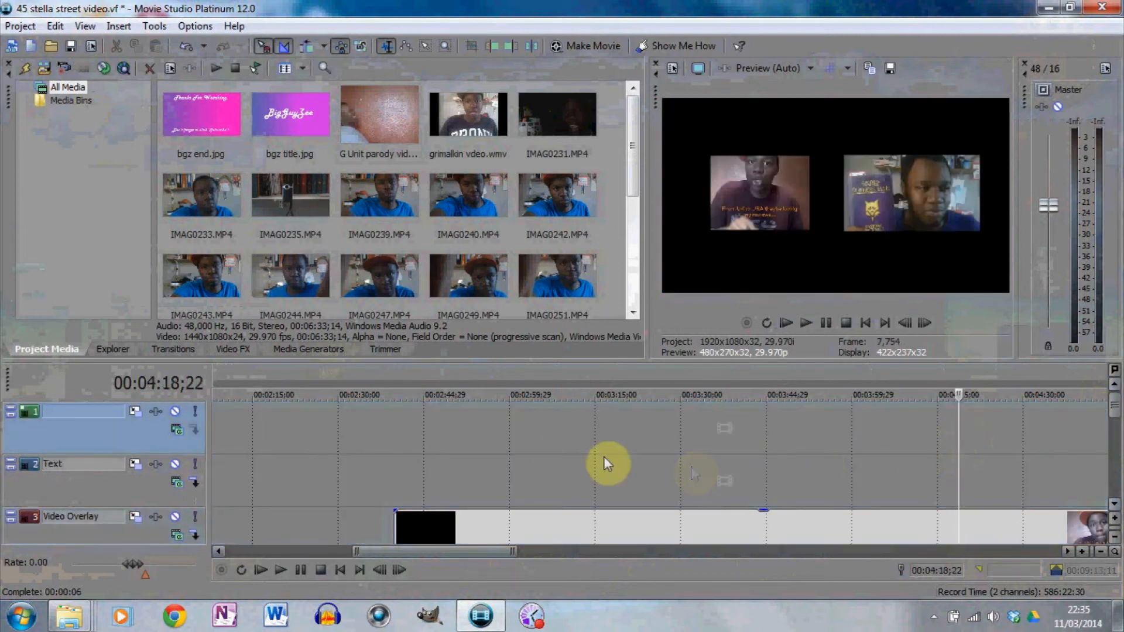
click(641, 433)
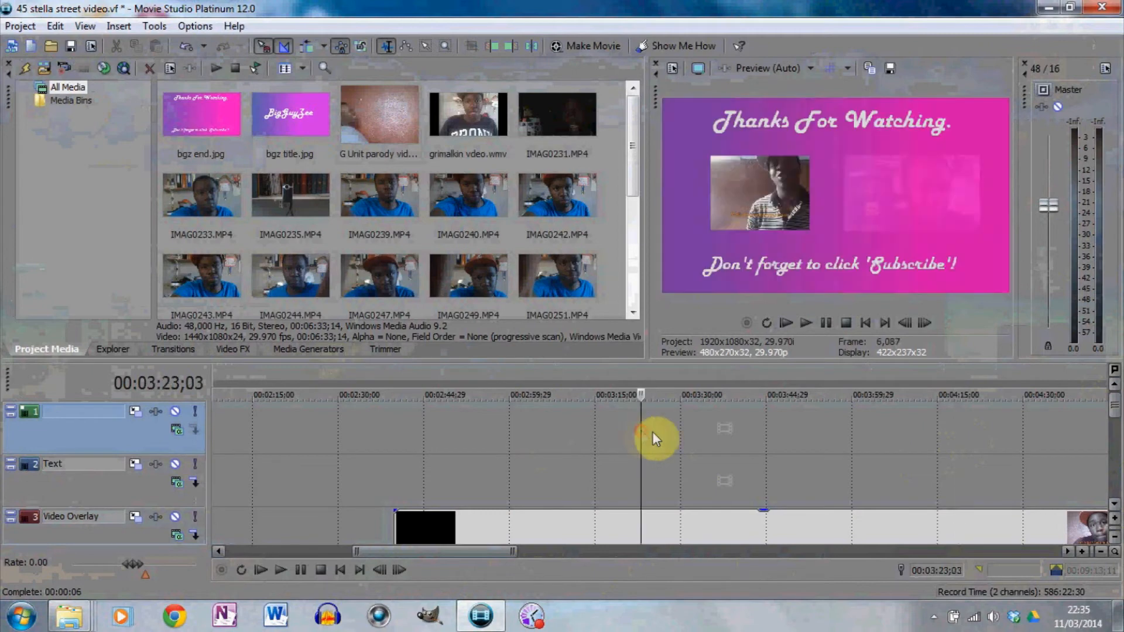
Play the end screen from about 00:02:42 and listen to the slithers tale review audio on the Voice track.
drag(431, 553, 527, 537)
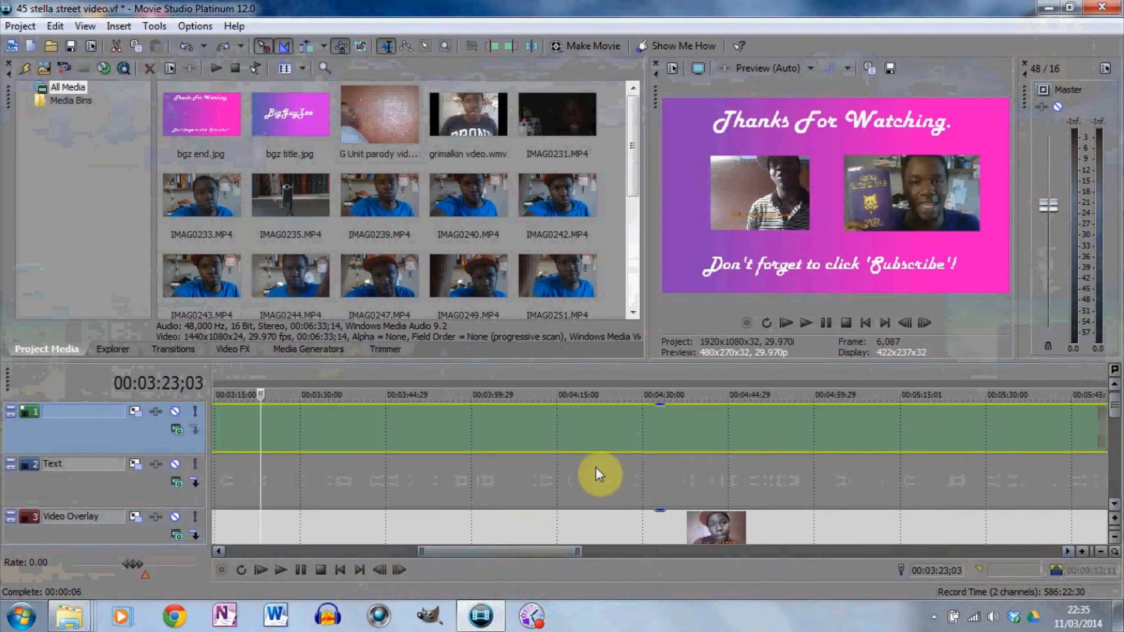
click(577, 464)
click(524, 440)
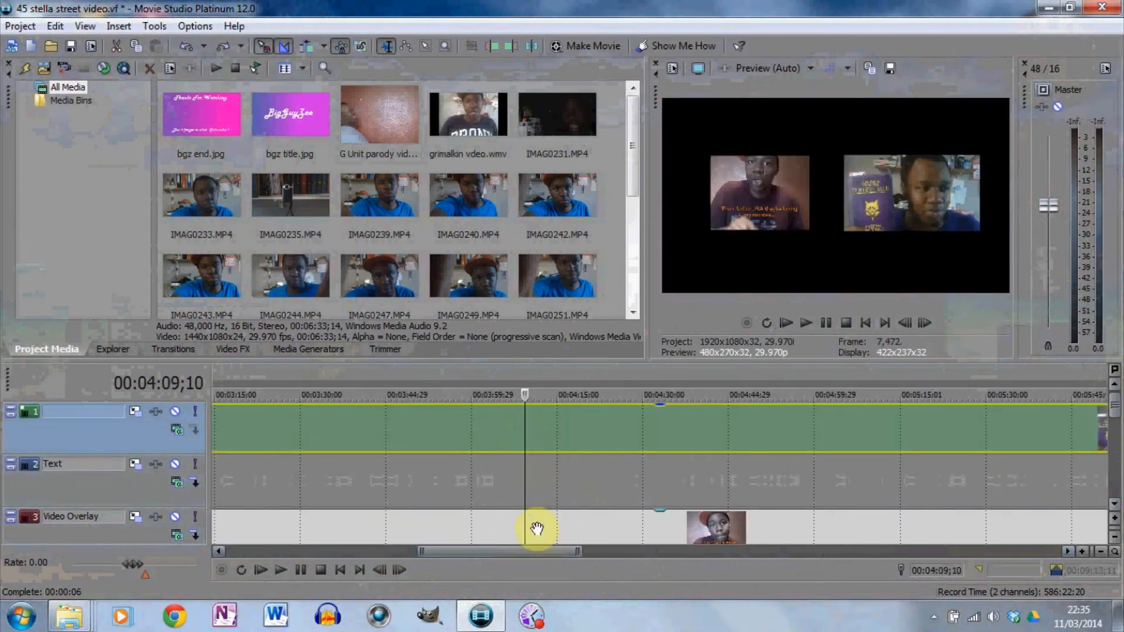
drag(535, 550, 458, 550)
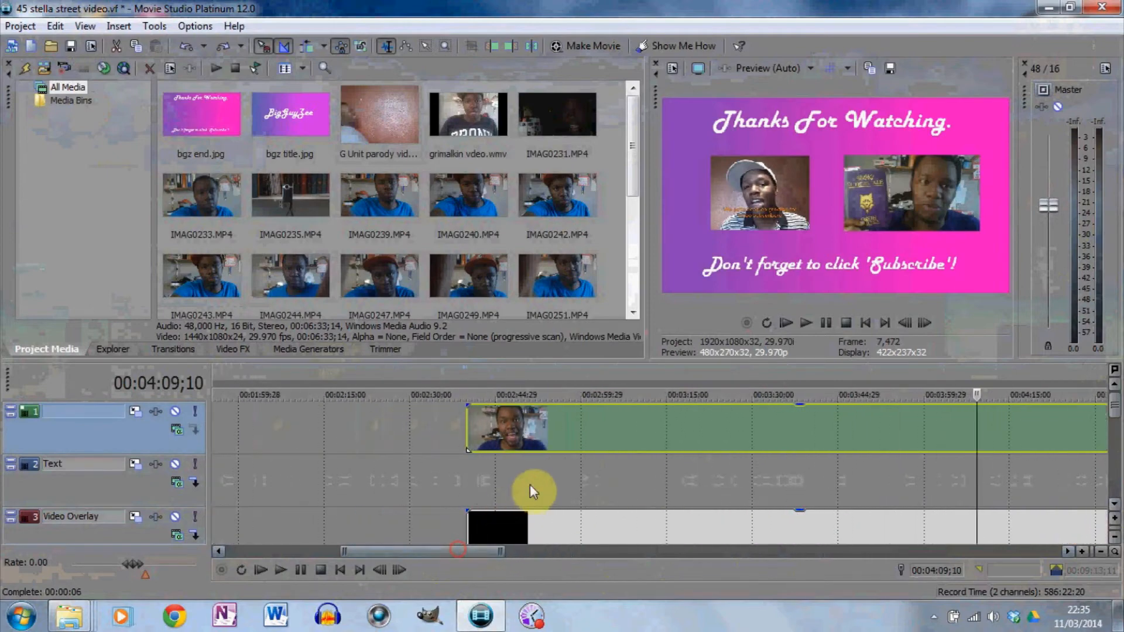
click(531, 492)
click(1113, 509)
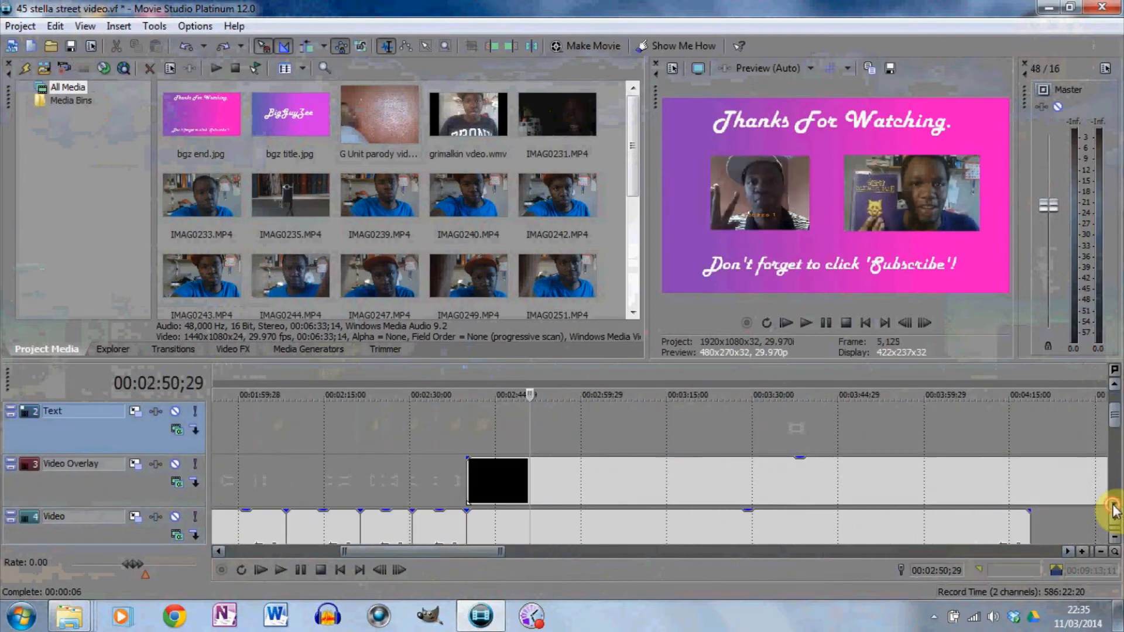
click(1113, 508)
click(1113, 509)
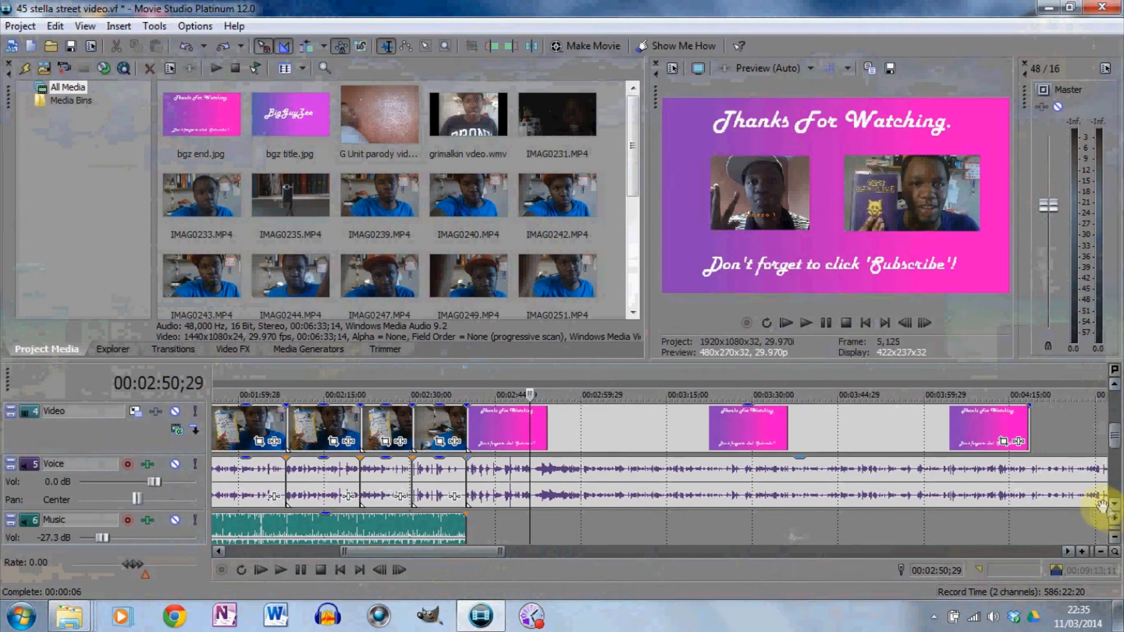
click(843, 482)
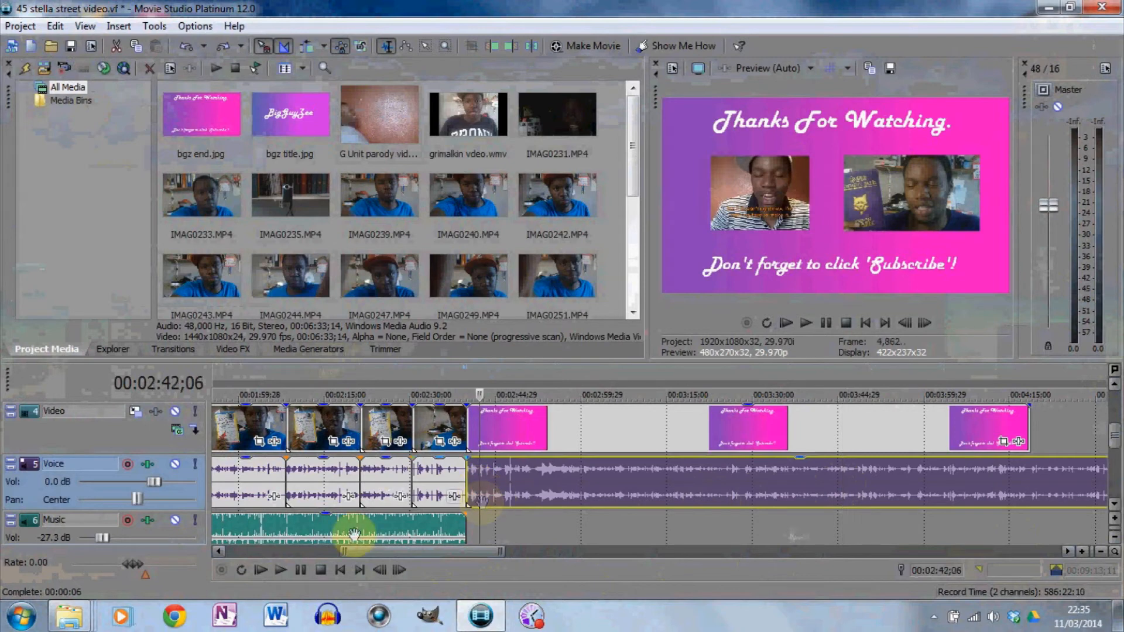
click(280, 570)
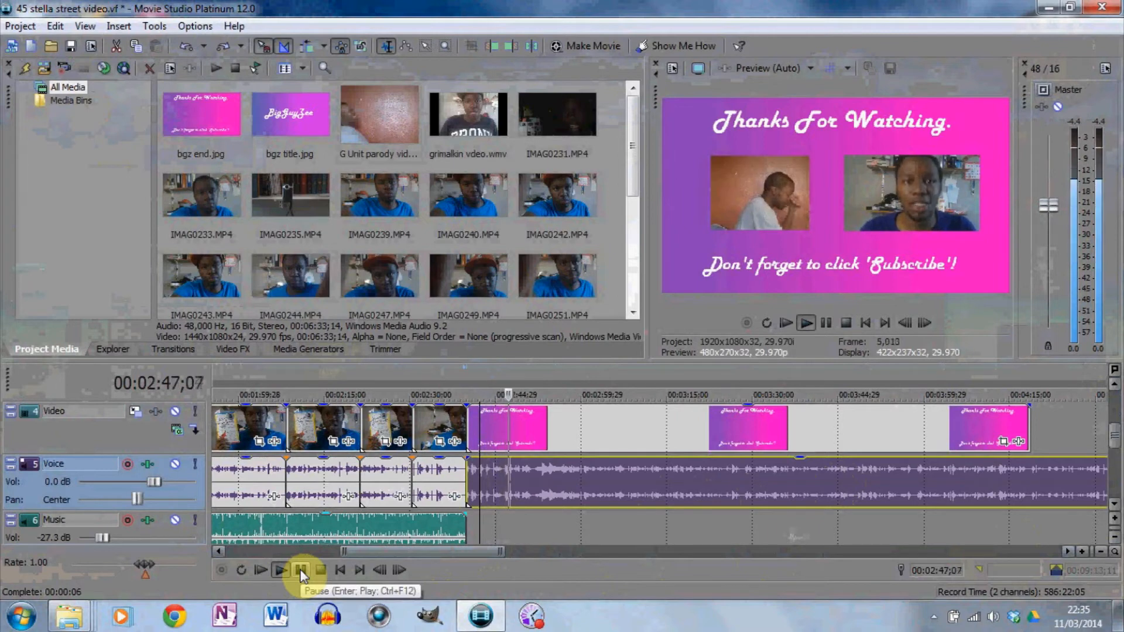
click(301, 571)
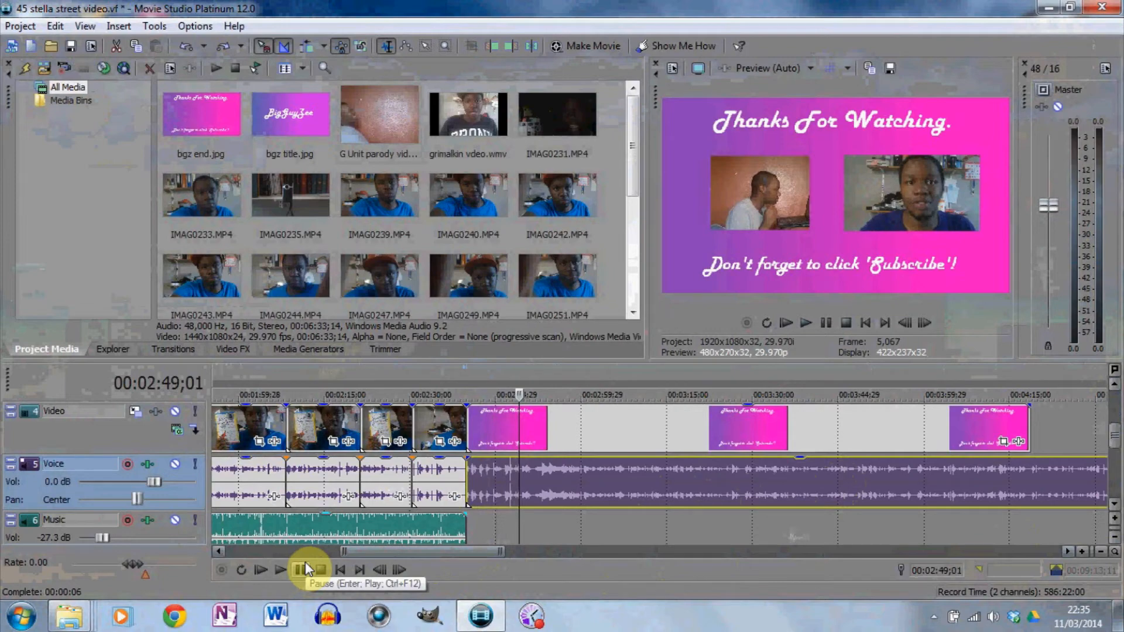
Insert a new empty audio track below muted track 8.
click(1115, 508)
click(1116, 508)
click(1115, 509)
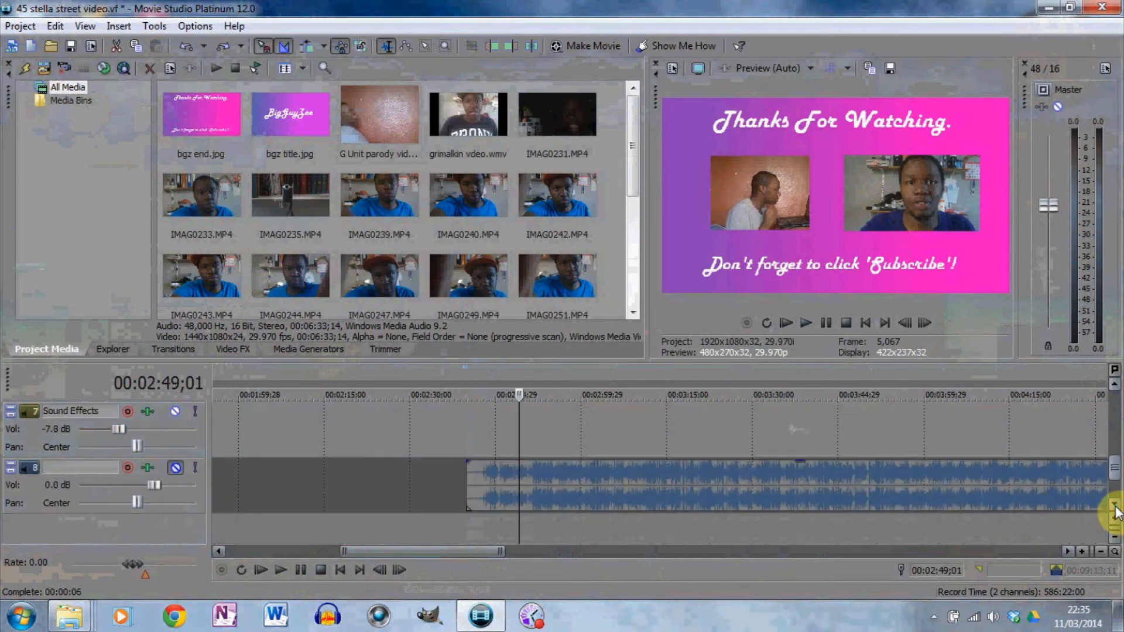
right_click(164, 530)
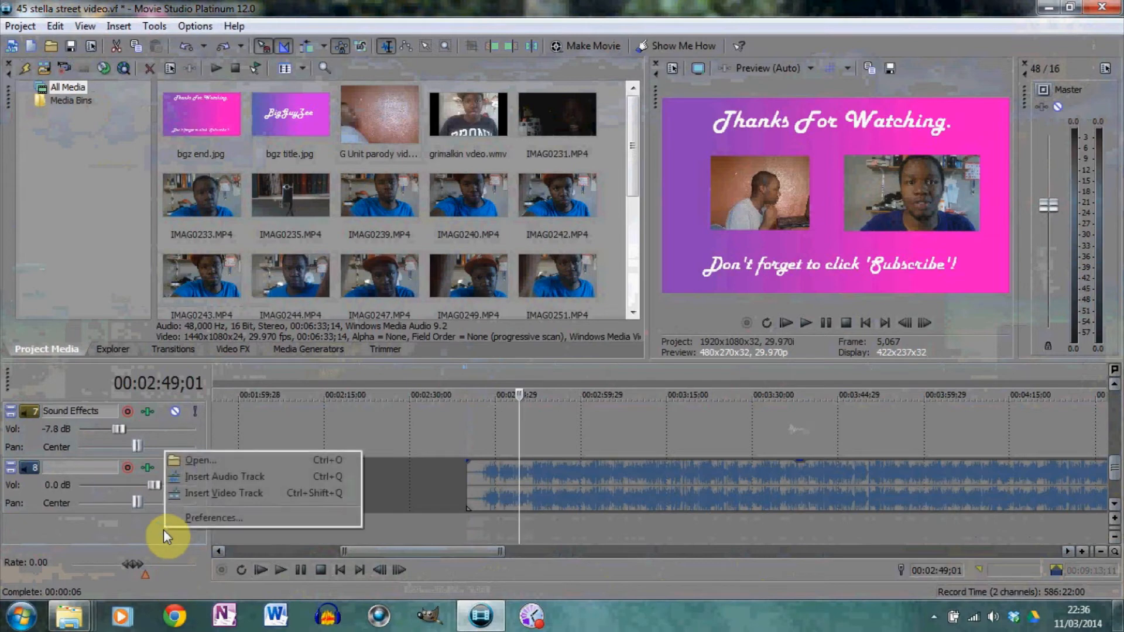
click(224, 483)
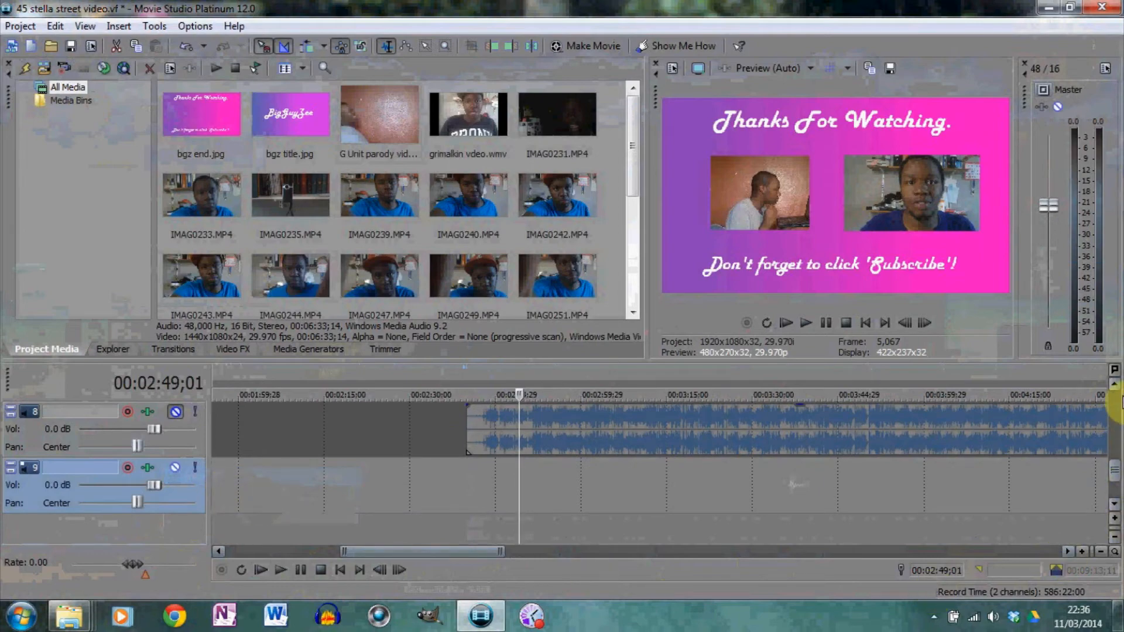
Move the slithers tale review audio from the Voice track to empty audio track 9, keeping its start aligned with the end card.
scroll(1116, 390, up, 5)
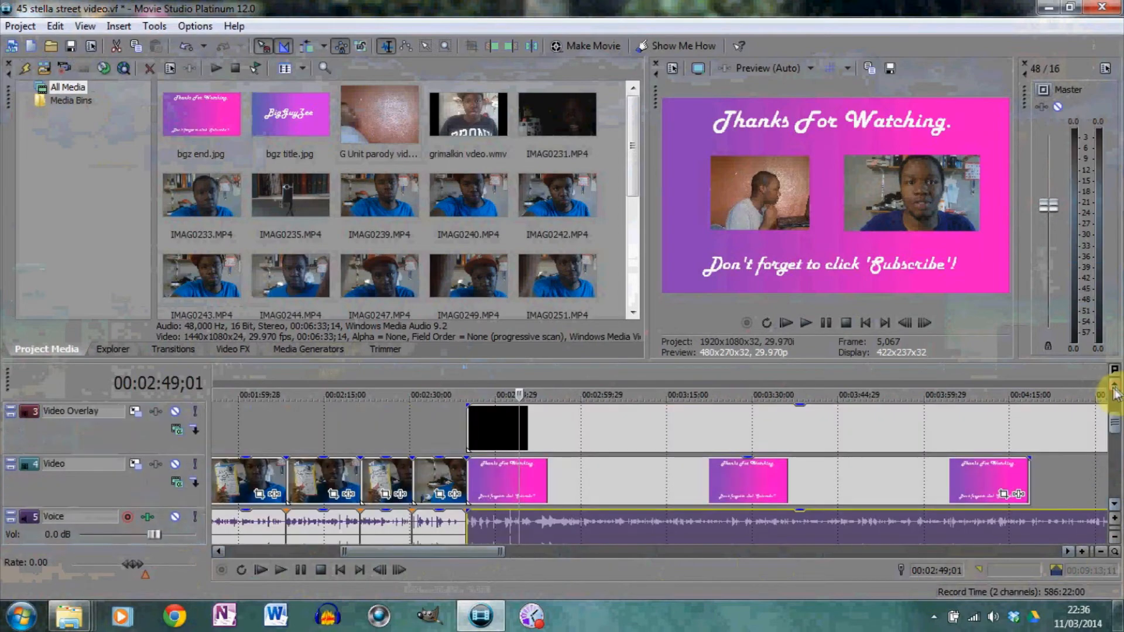
click(904, 414)
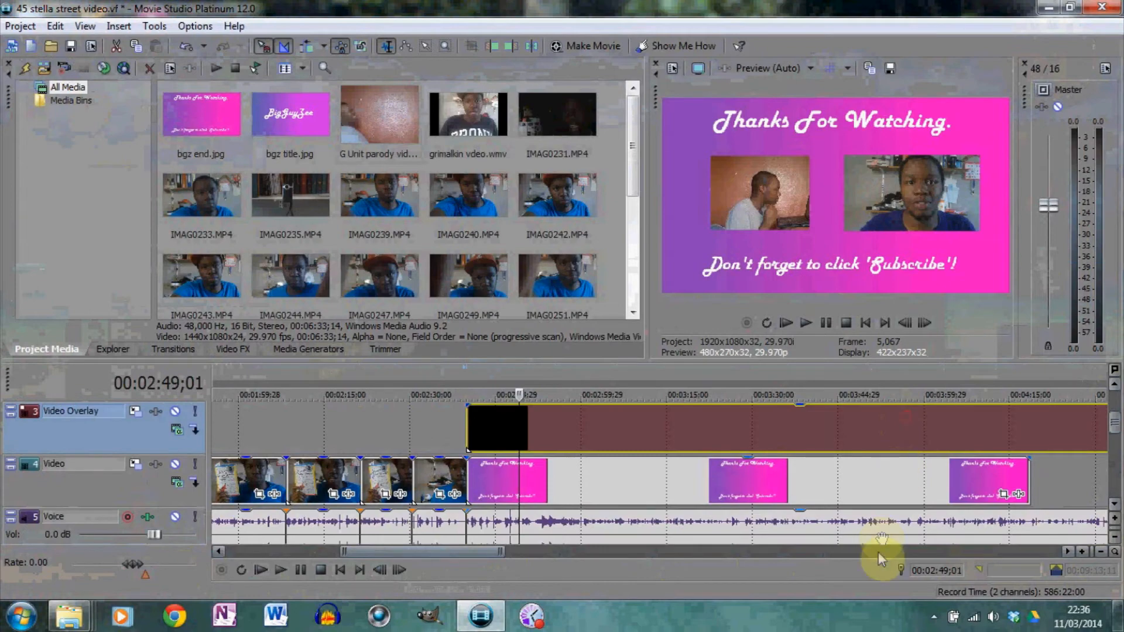
scroll(1107, 507, down, 2)
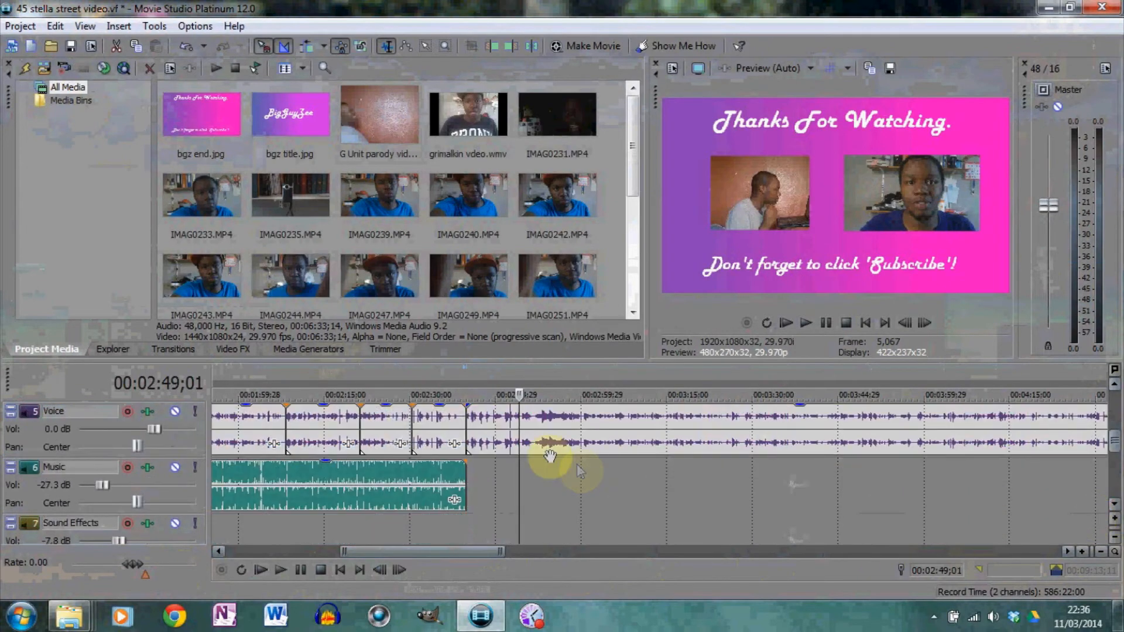
click(561, 440)
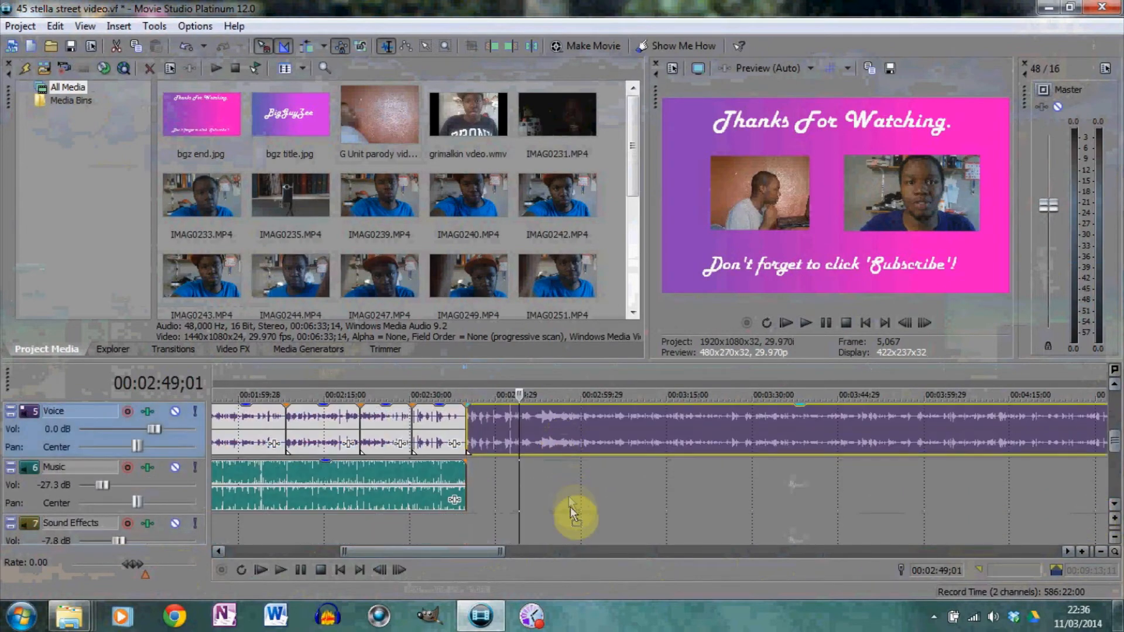
scroll(570, 546, down, 3)
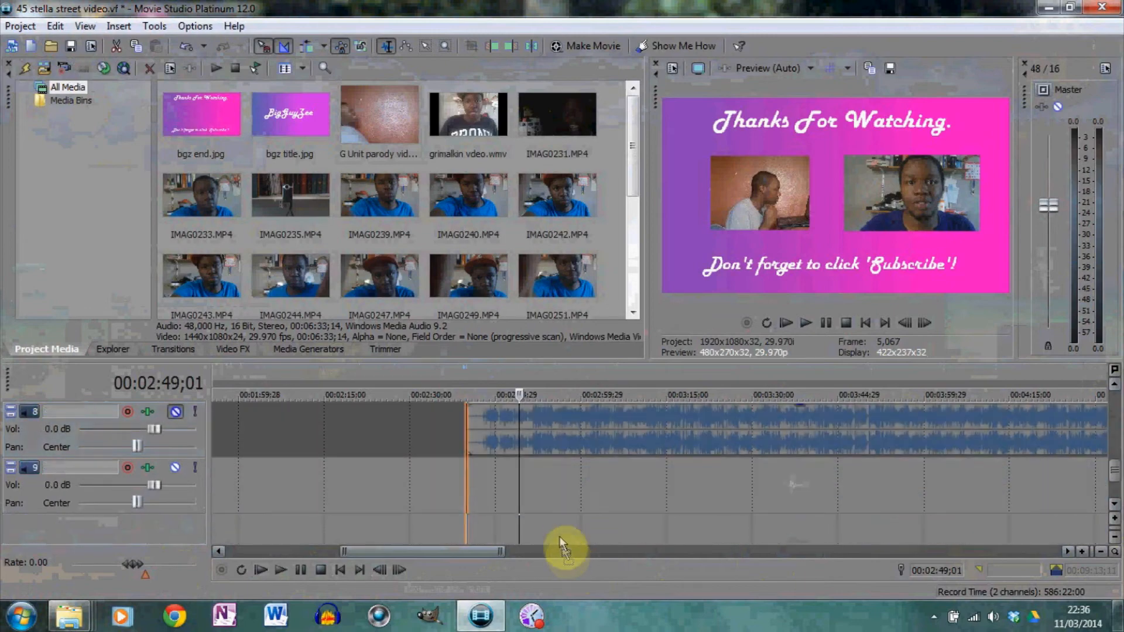
drag(563, 488, 563, 489)
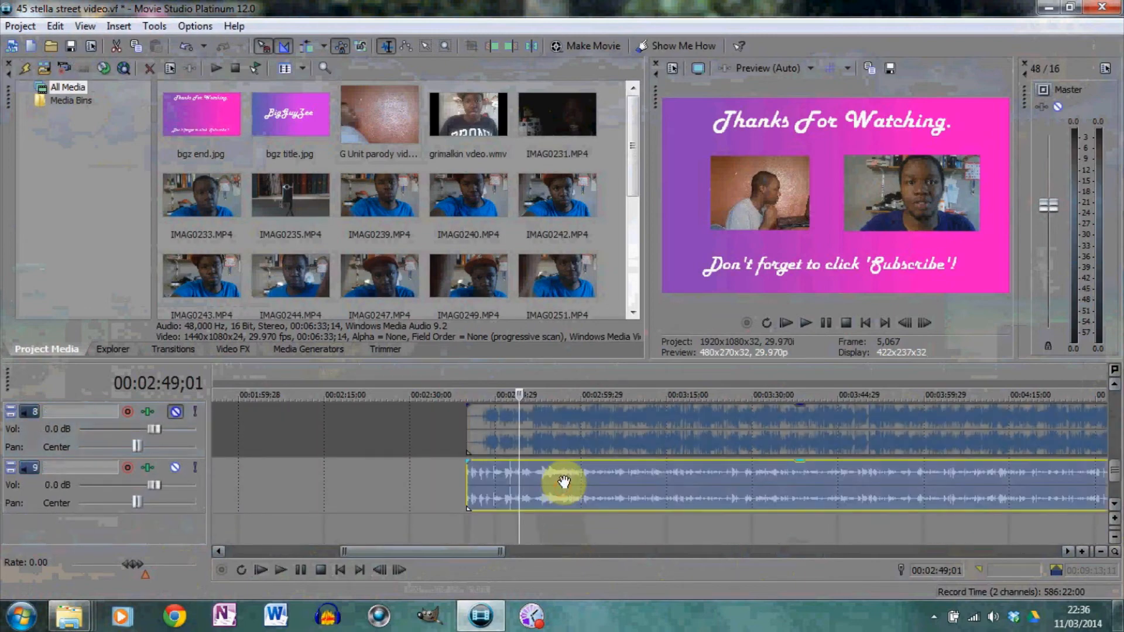
Mute audio track 9 and play a few seconds of the end screen to check the sound.
click(176, 468)
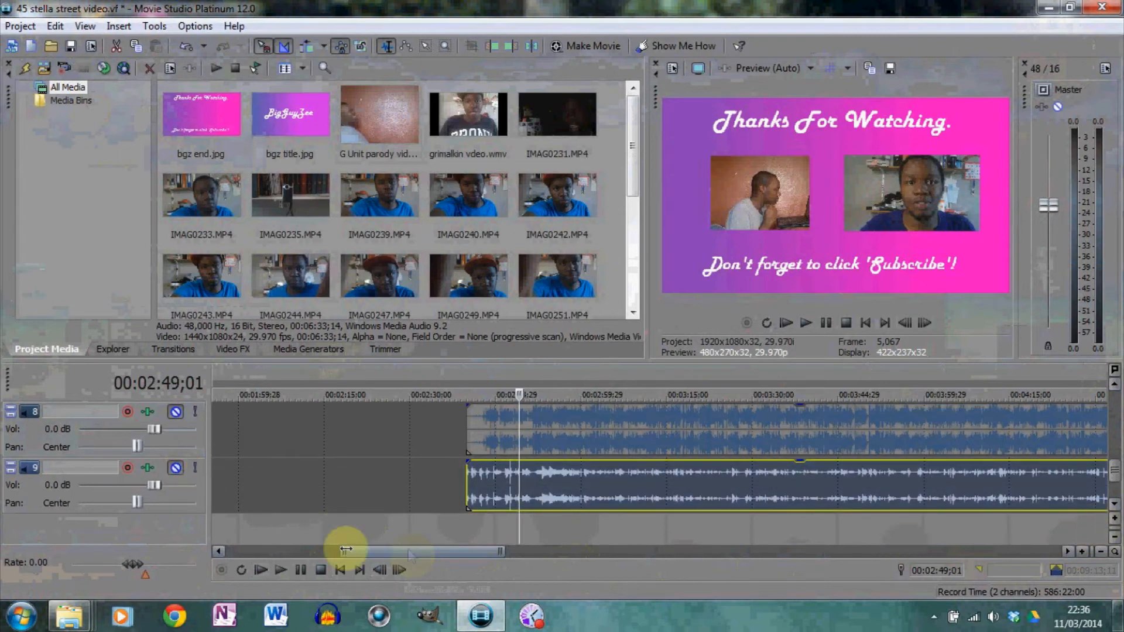
click(285, 569)
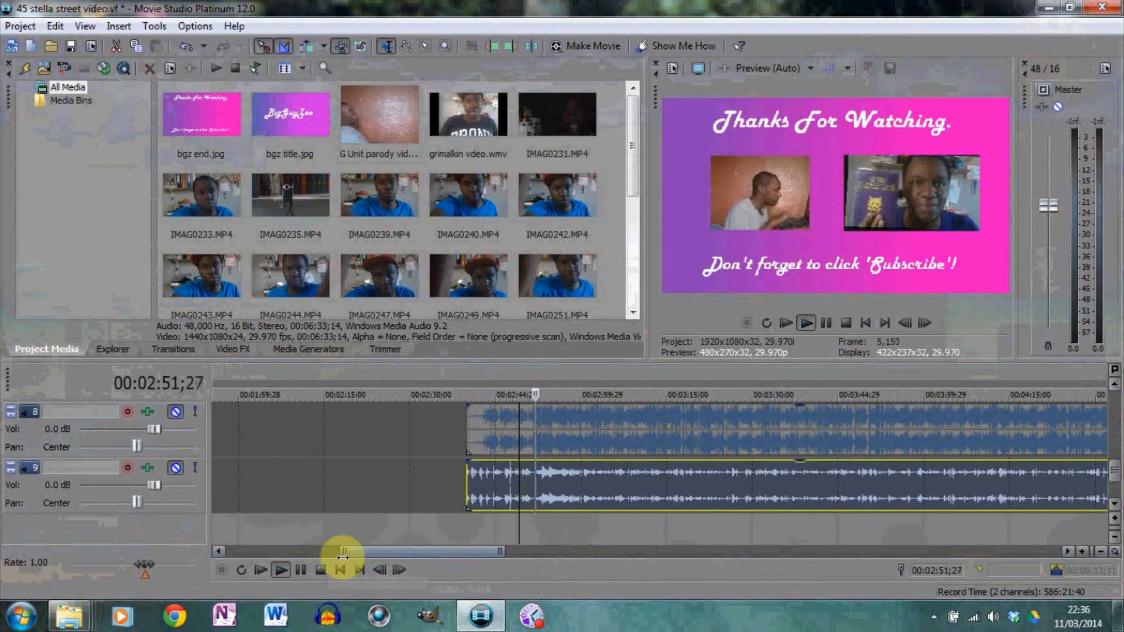
click(301, 571)
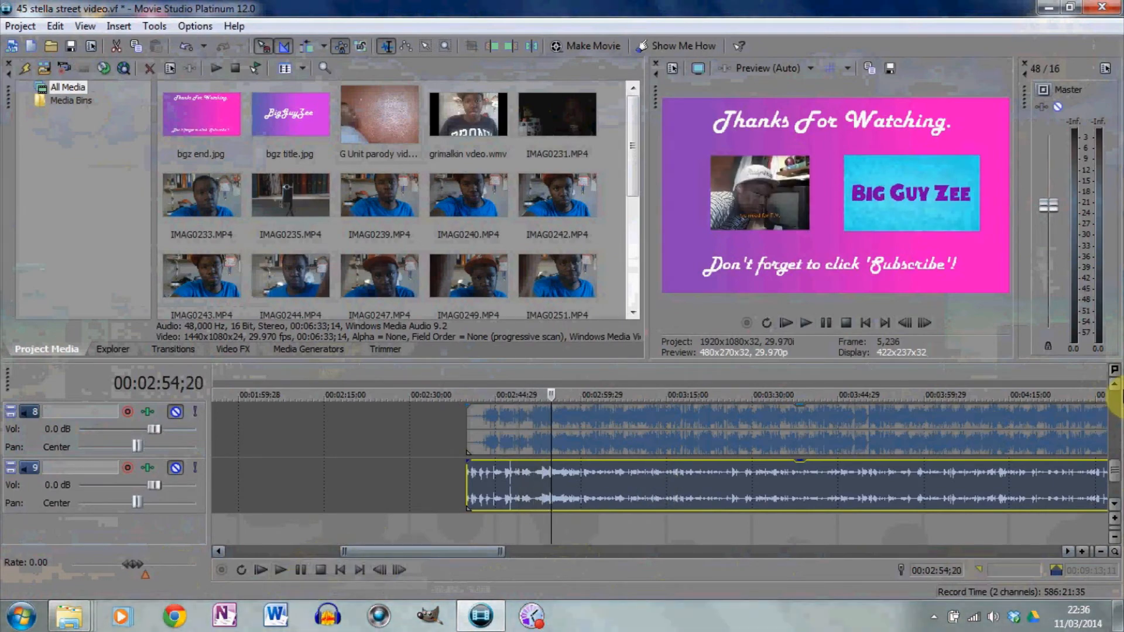
Trim about 31 seconds off the start of the Video Overlay clip and slide it back to start with the end card.
scroll(1114, 387, up, 7)
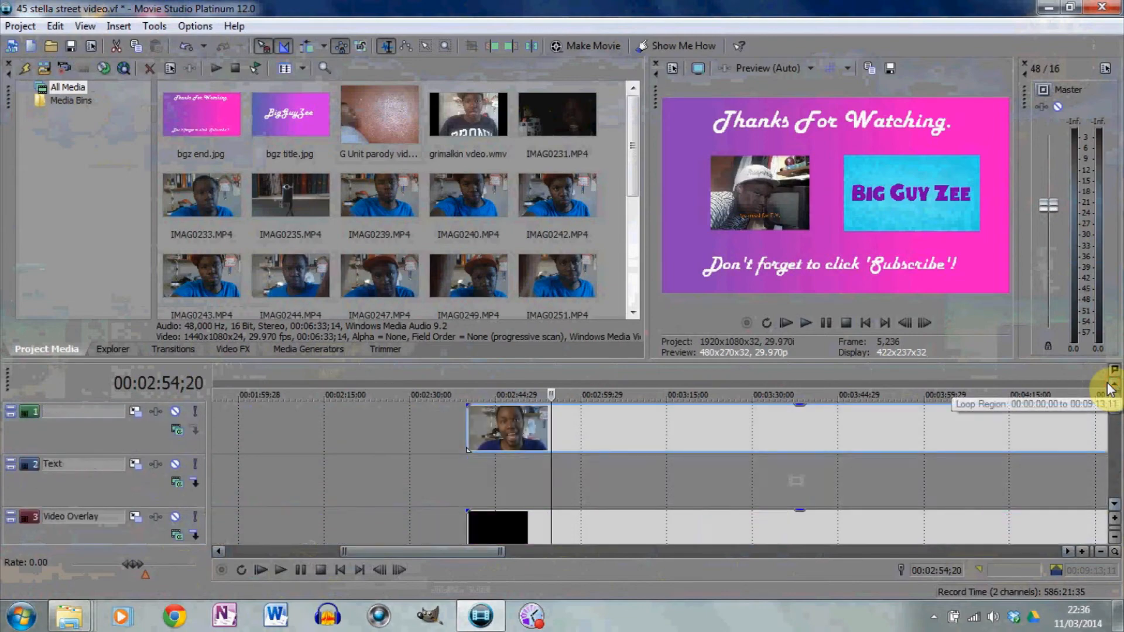
click(1117, 513)
click(1116, 513)
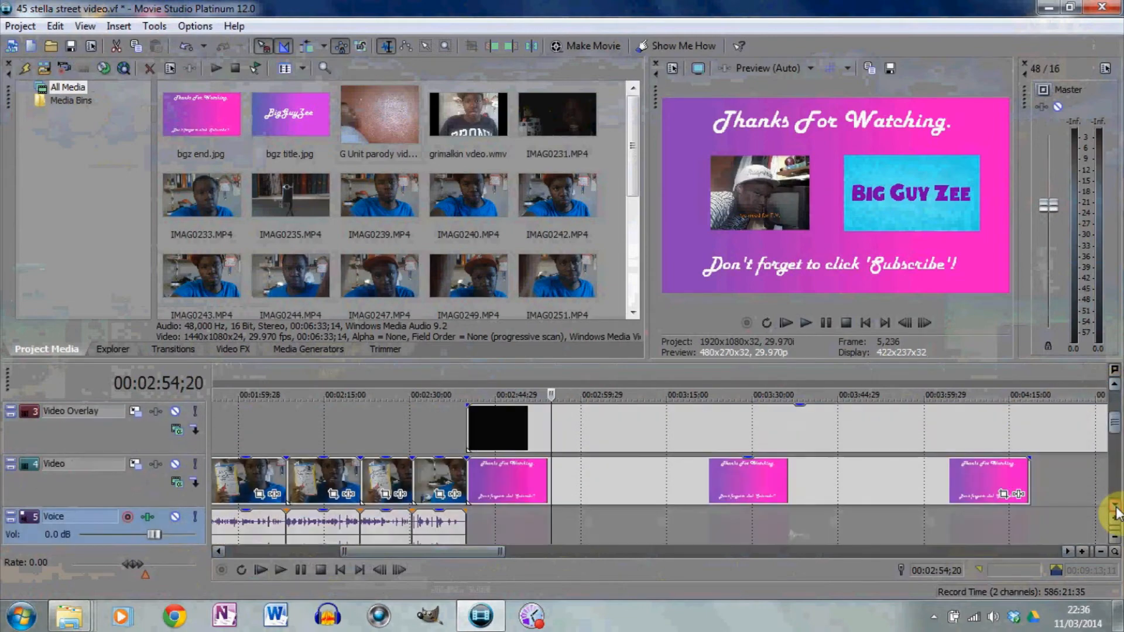
click(1115, 385)
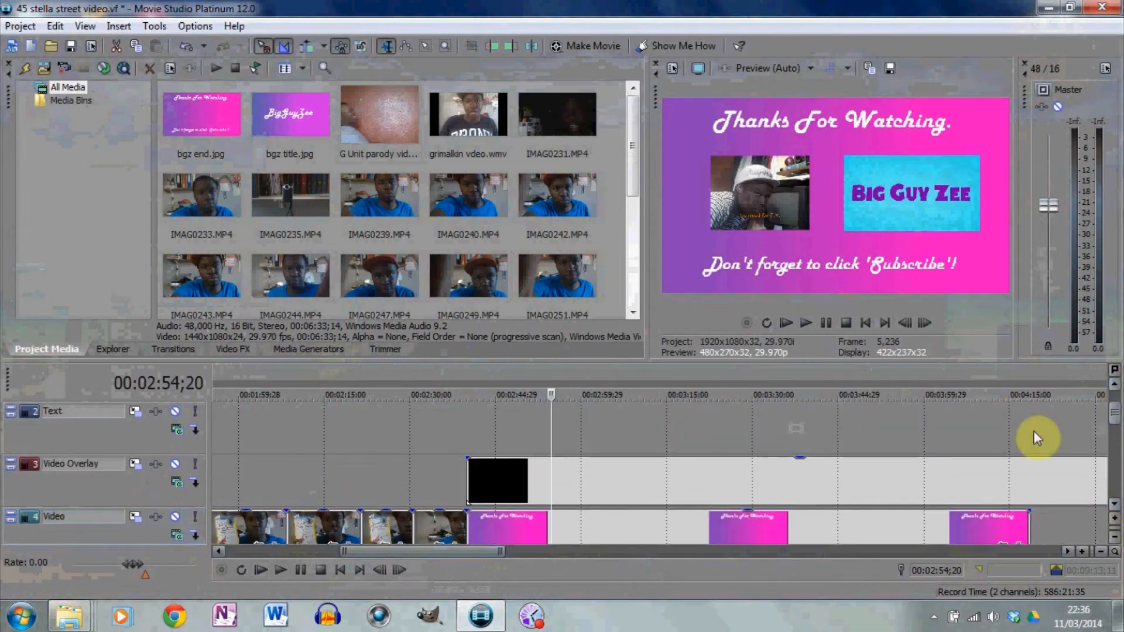
drag(476, 481, 653, 487)
drag(765, 481, 597, 502)
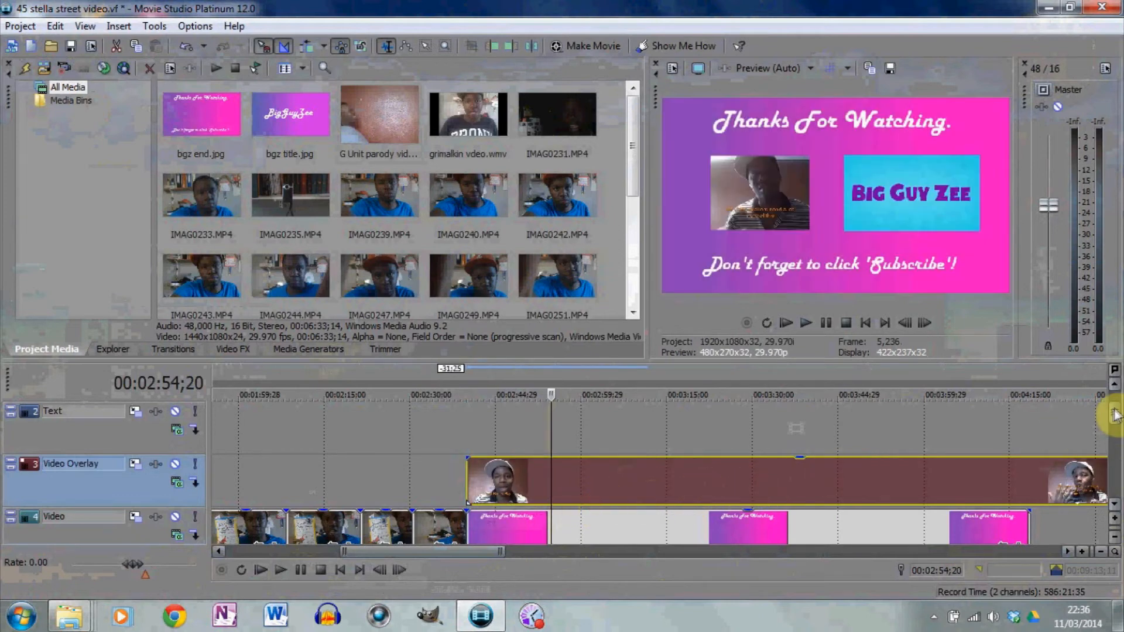
Trim about 47 seconds off the start of the slithers tale review clip, slide it back to the end card's start, and place the playhead there.
click(1116, 385)
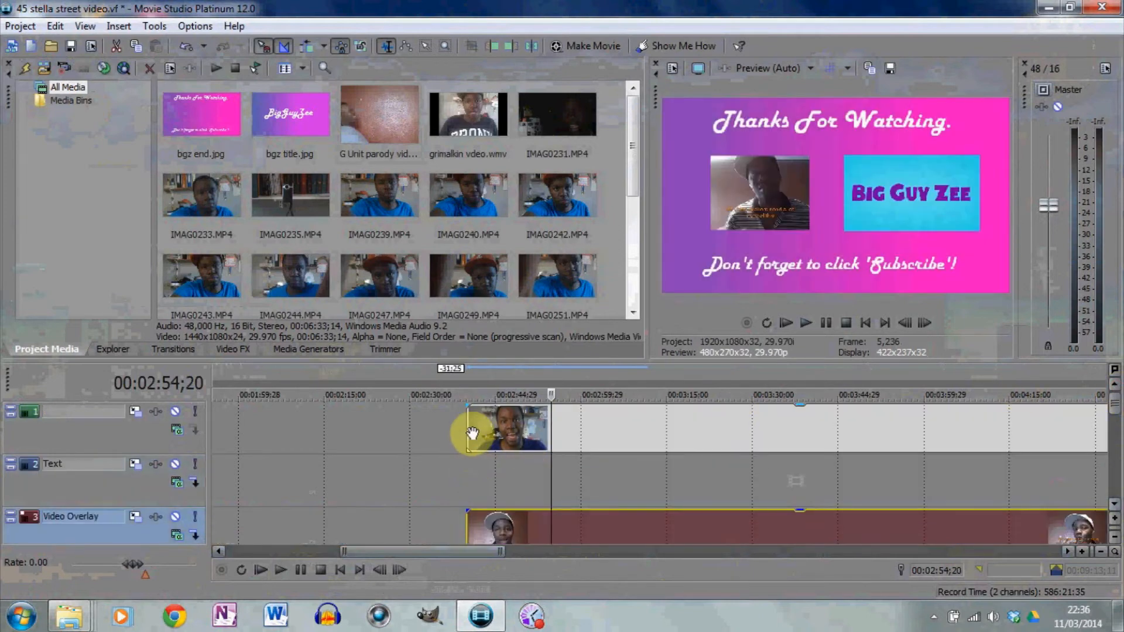
drag(471, 432, 741, 432)
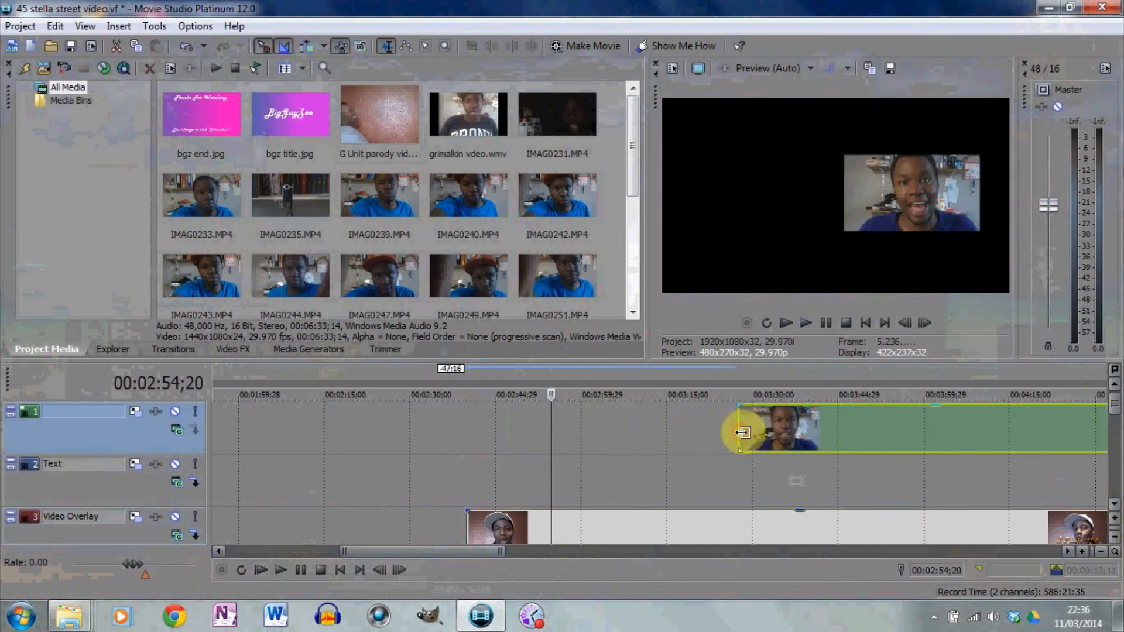
drag(861, 434, 583, 442)
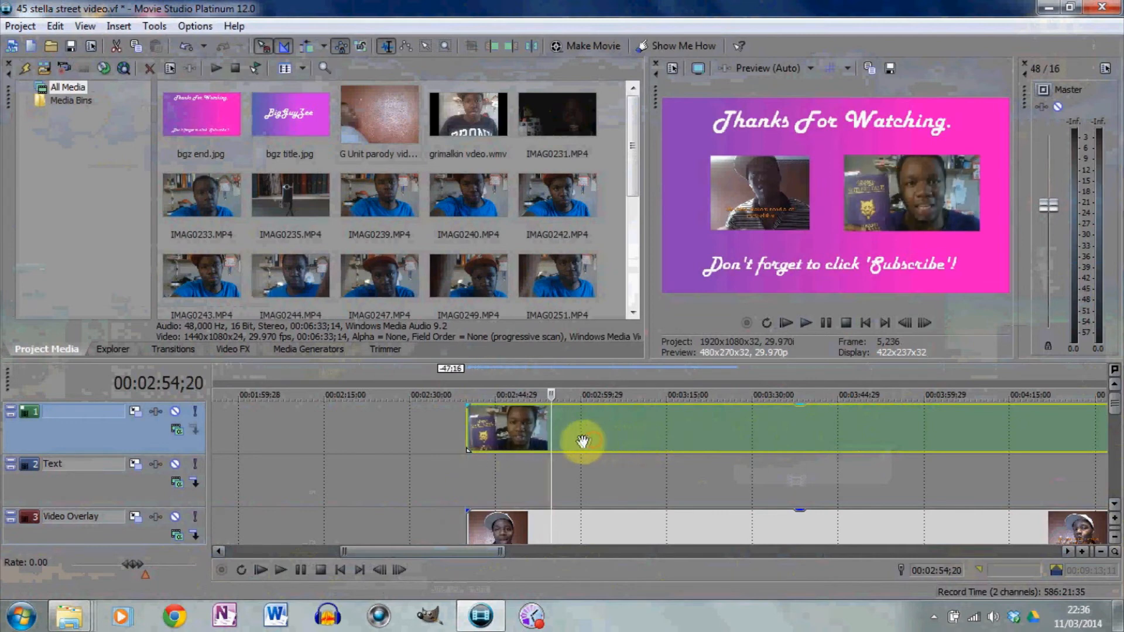
click(467, 406)
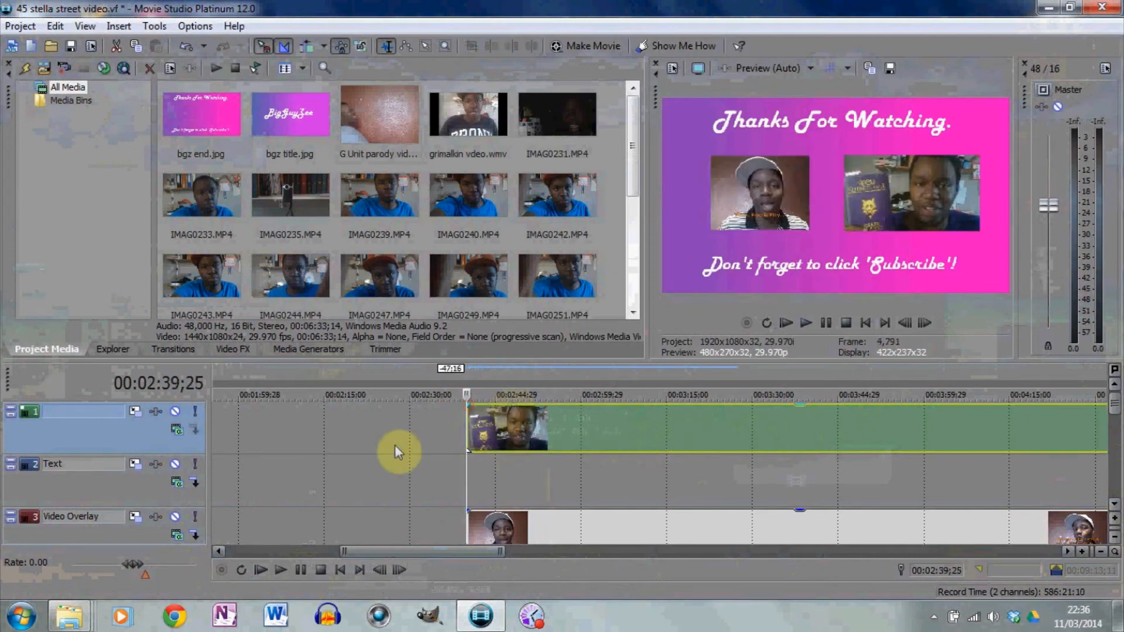
Play a few seconds of the end screen to check the trimmed overlay videos.
click(281, 569)
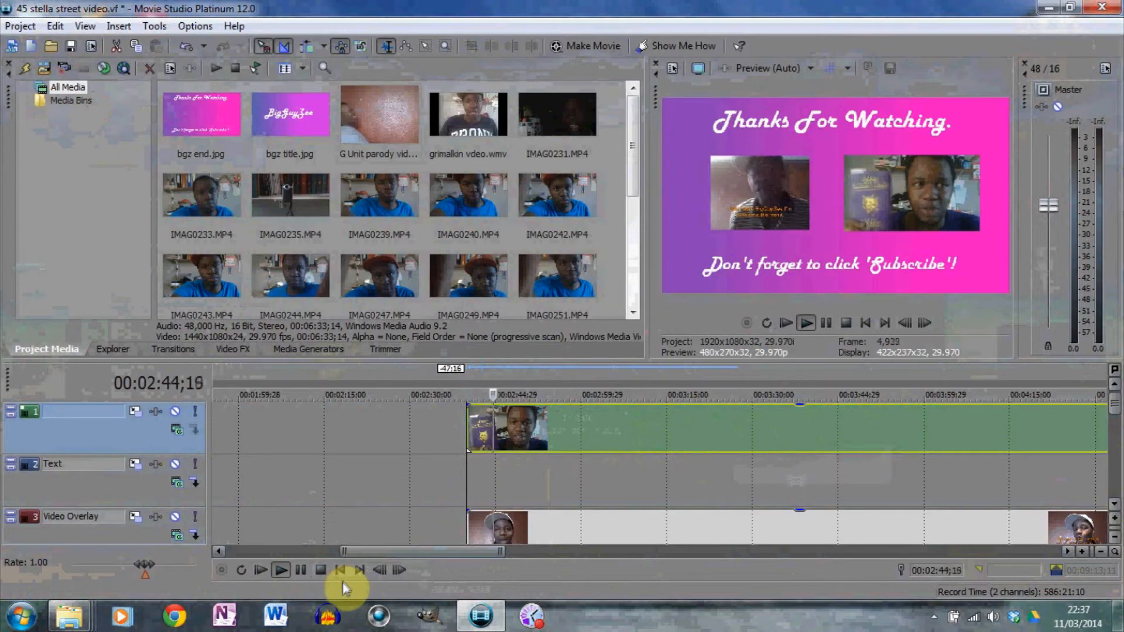
click(299, 569)
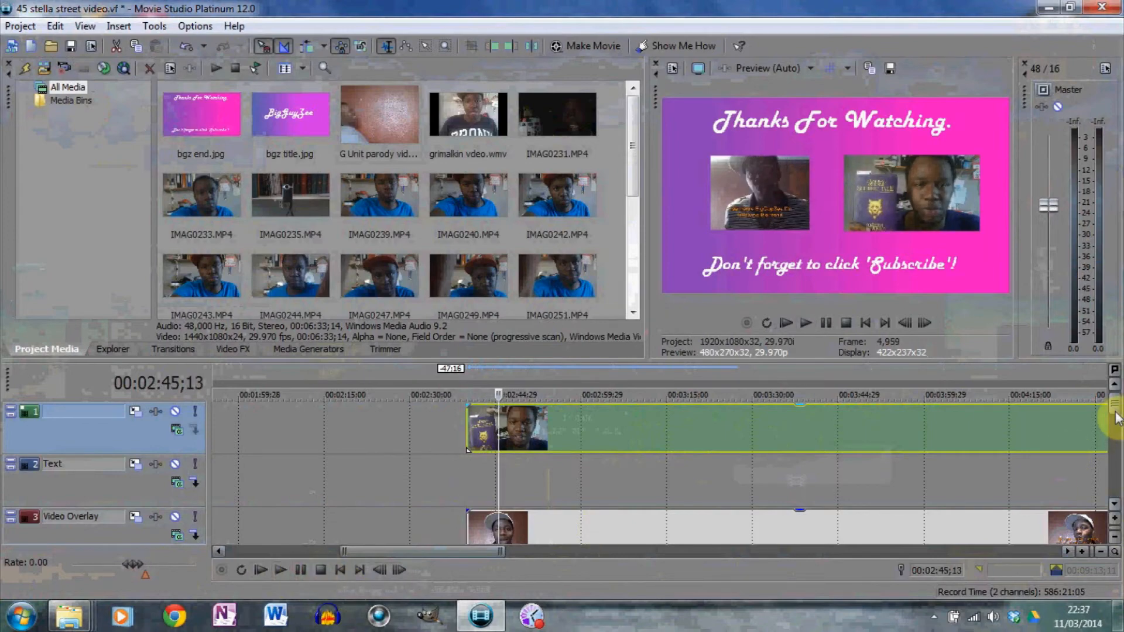
Add Riding.mp3 from the YouTube Audio Library folder to the Music track, starting where the "Thanks For Watching" card begins.
click(1114, 504)
click(1114, 504)
click(1115, 504)
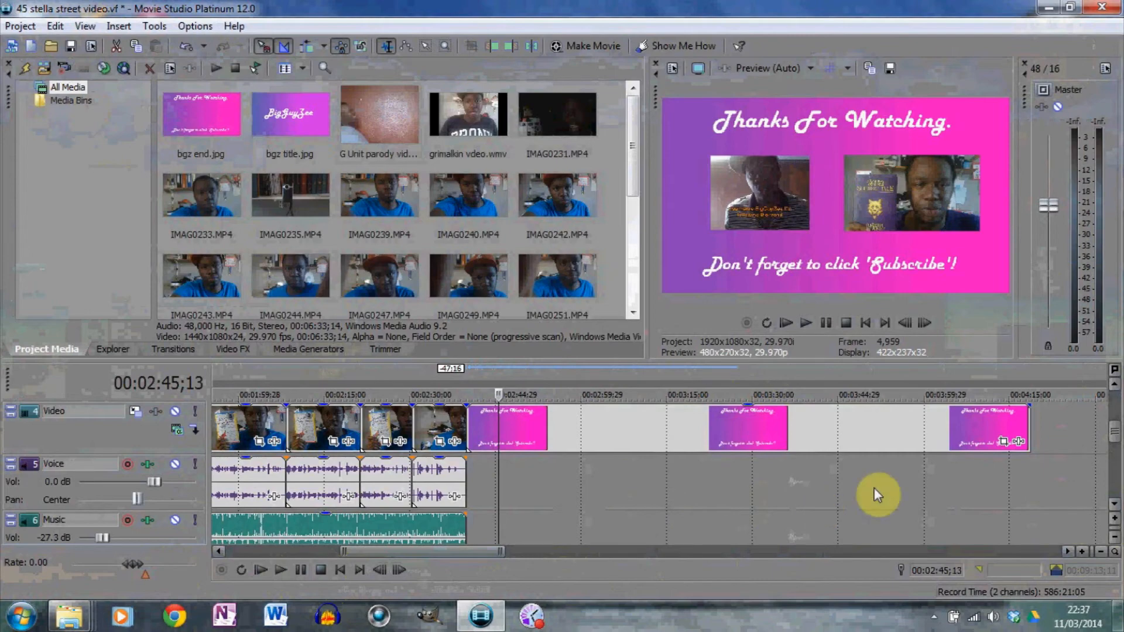
mouse_move(72, 625)
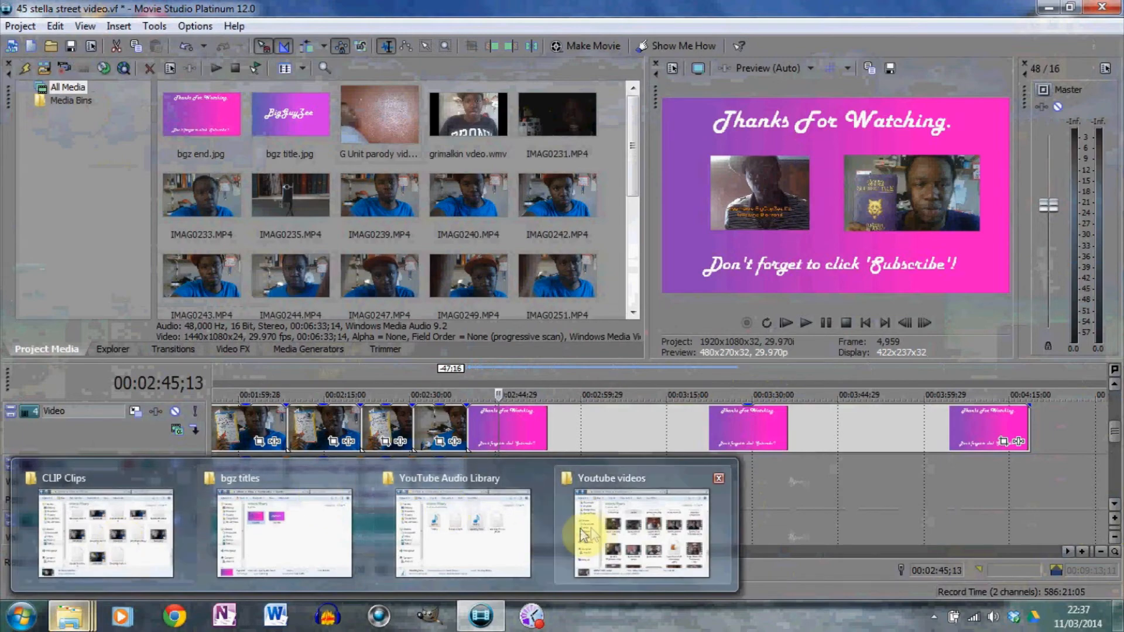
mouse_move(579, 528)
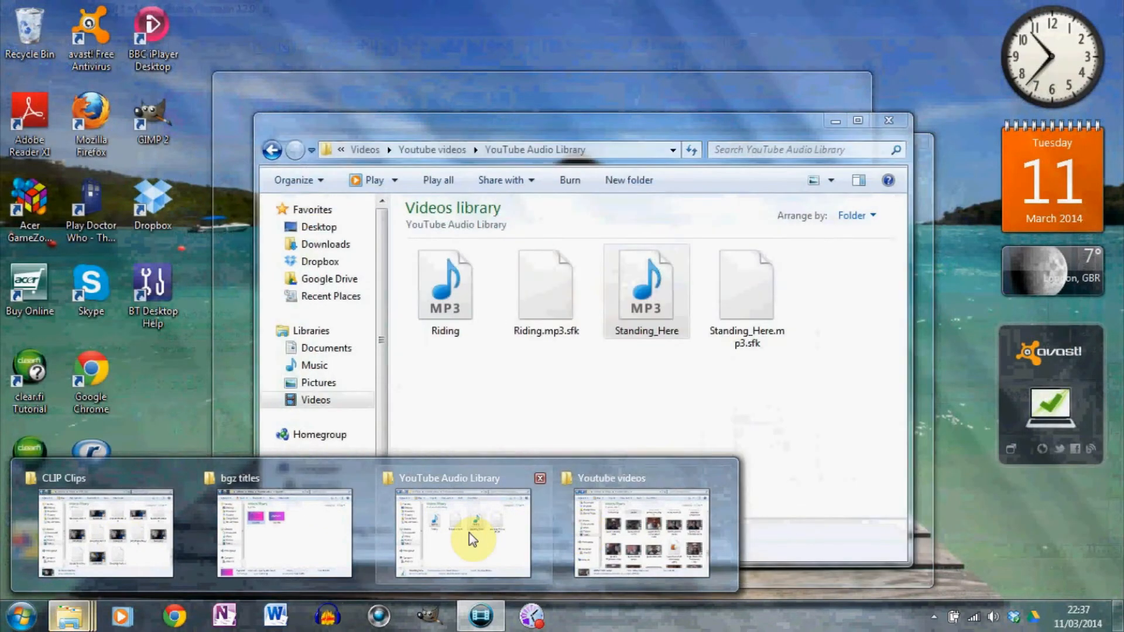
click(469, 533)
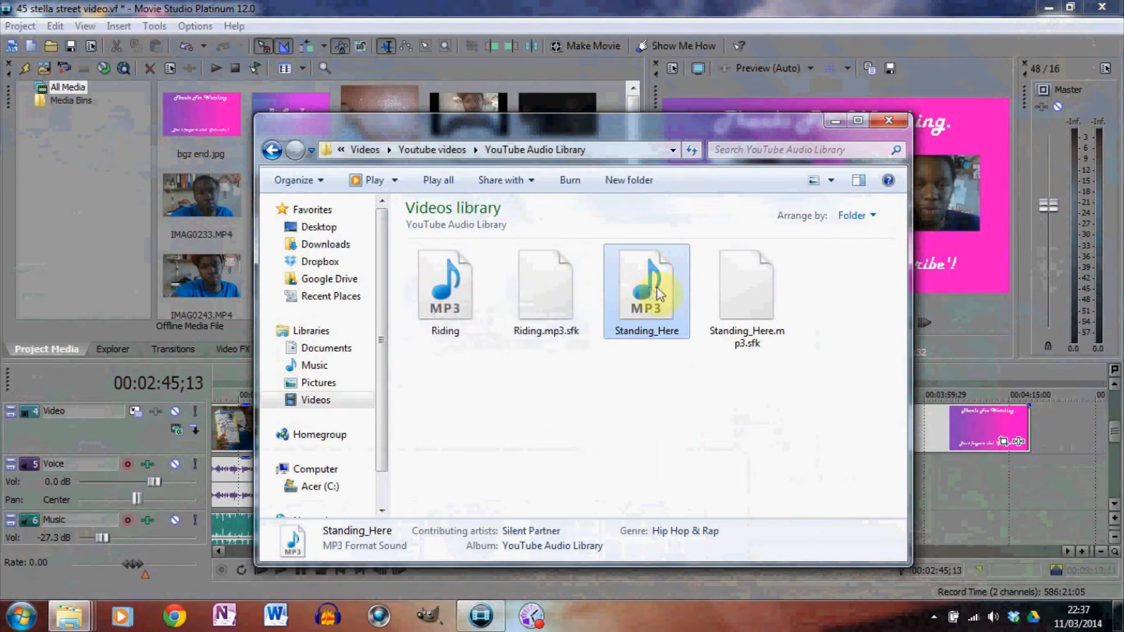
drag(446, 281, 433, 549)
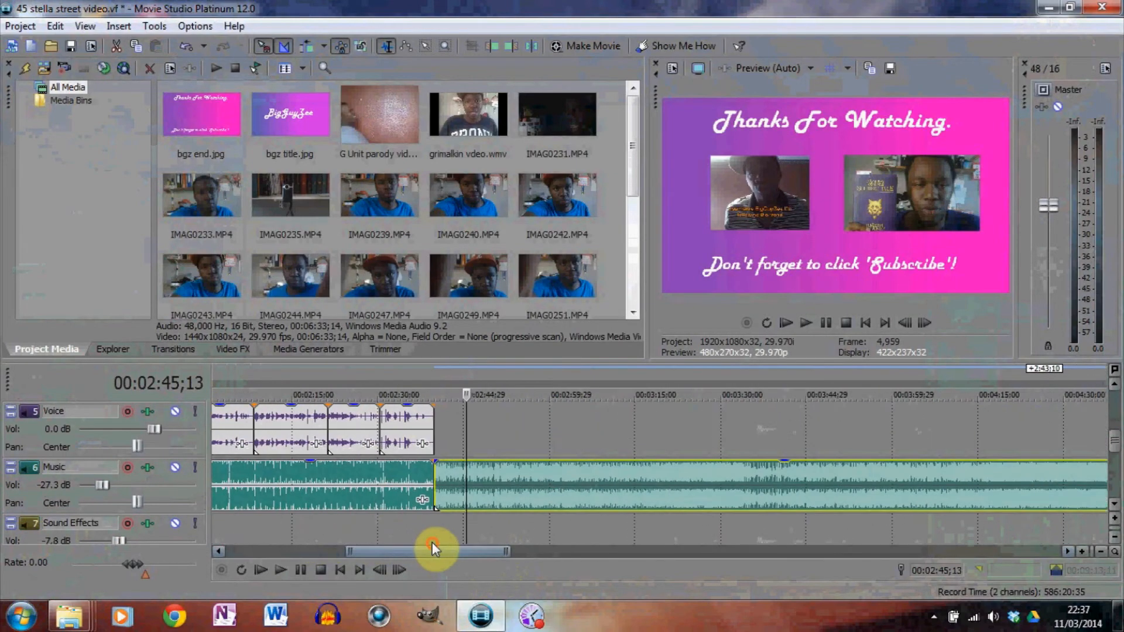
Play from about 00:02:33 into the end screen to check how the new music comes in.
click(399, 420)
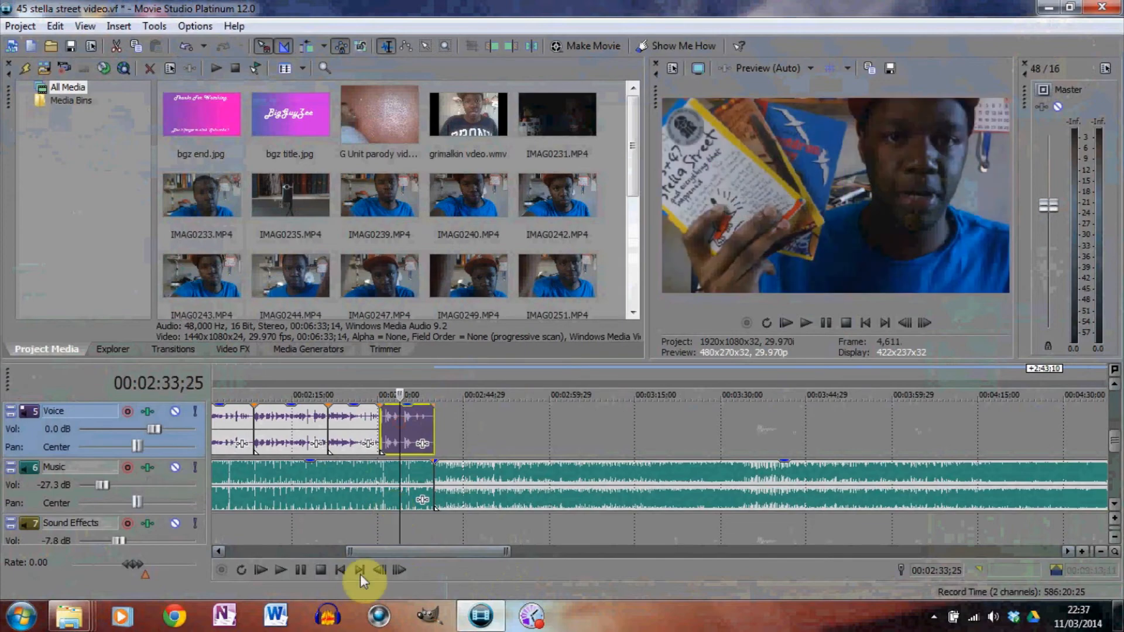
click(281, 570)
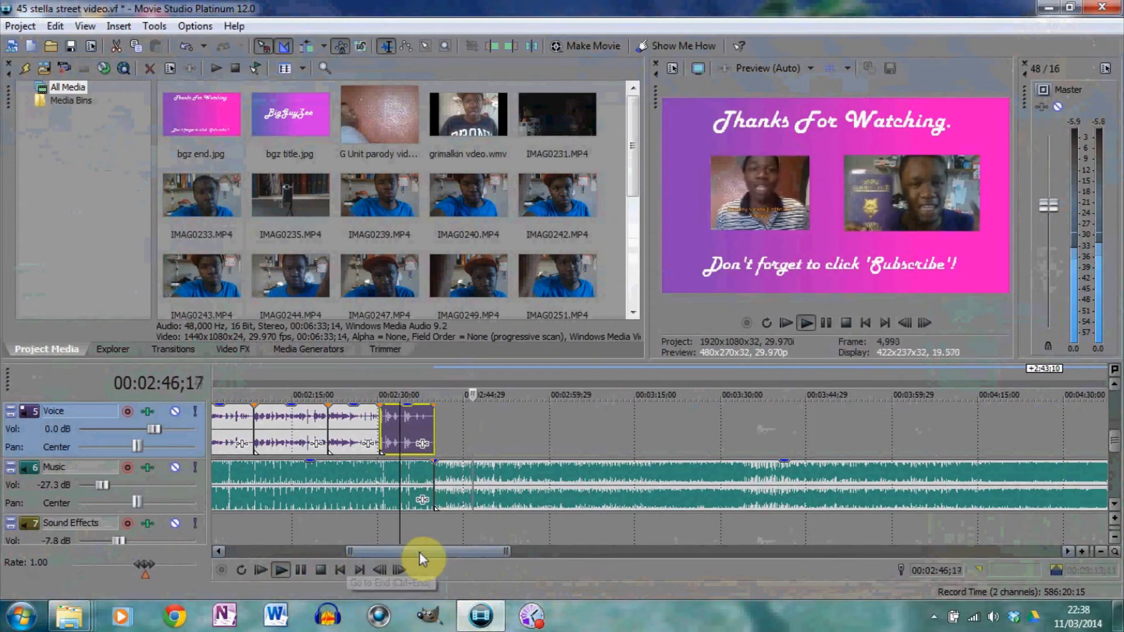
click(300, 572)
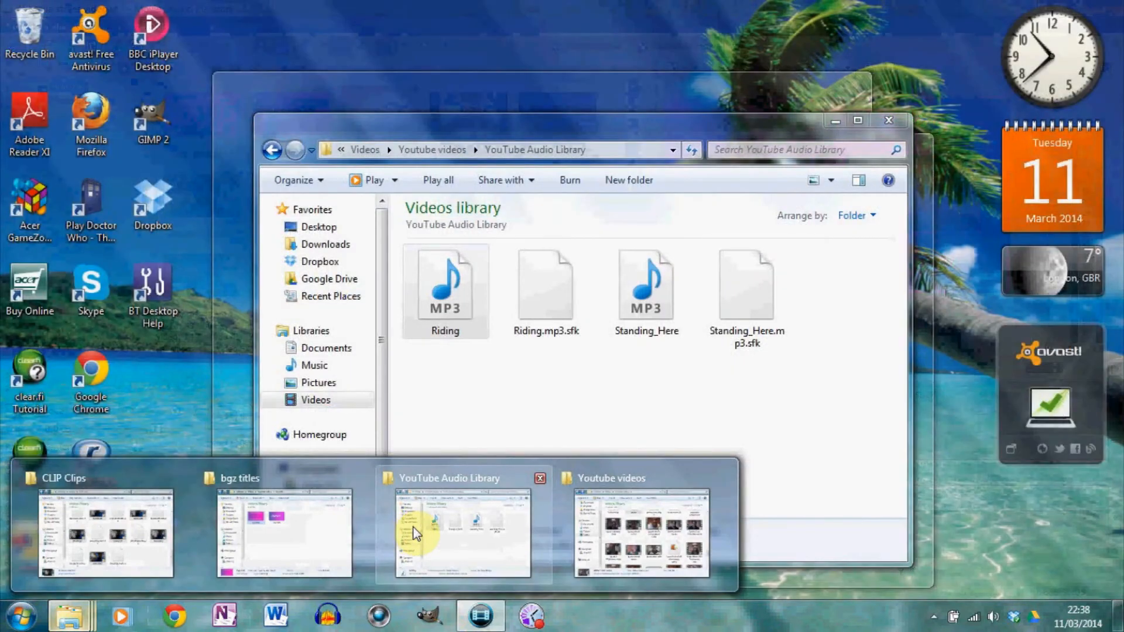
Add the 45 and 47 Stella street voiceover MP3 from the YouTube voiceovers folder to the Voice track at the end card's start.
click(413, 528)
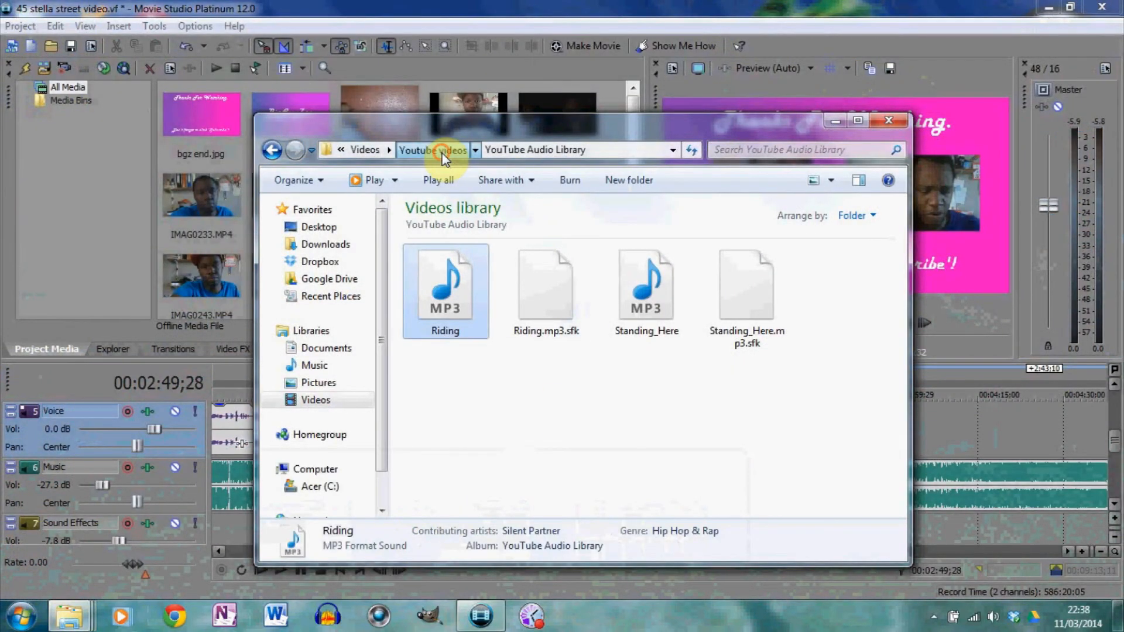
click(443, 154)
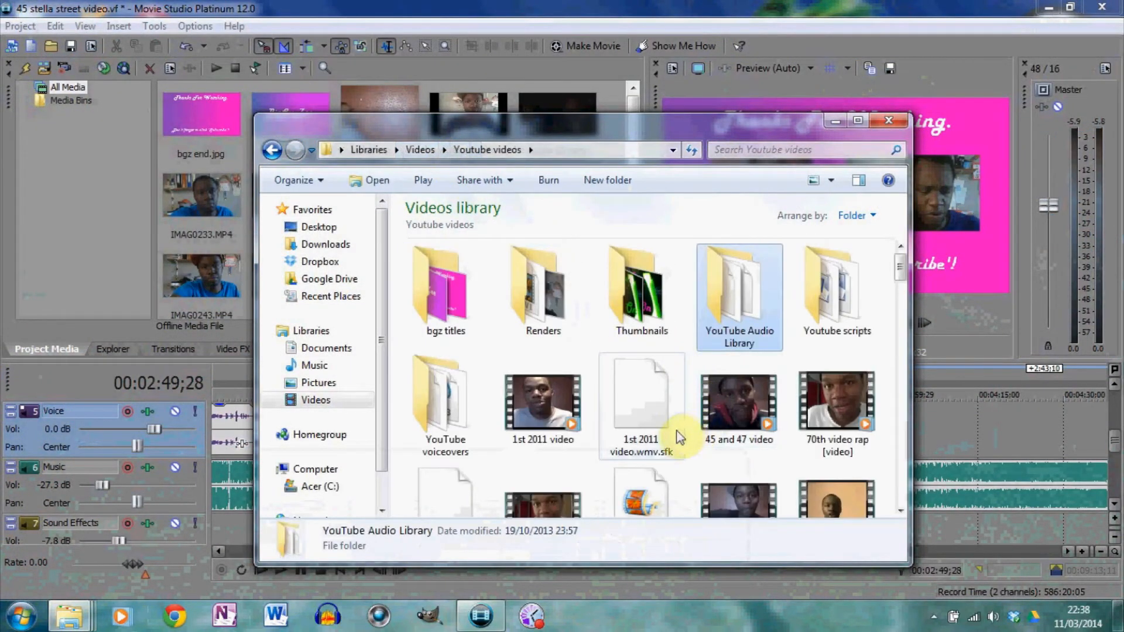
double_click(443, 408)
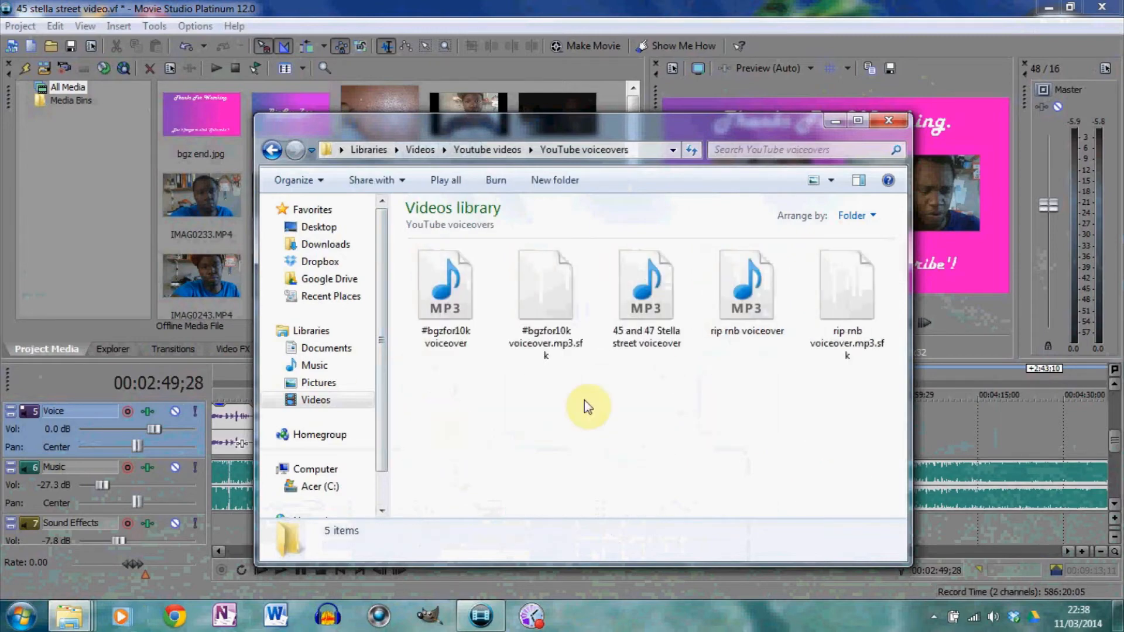
click(644, 310)
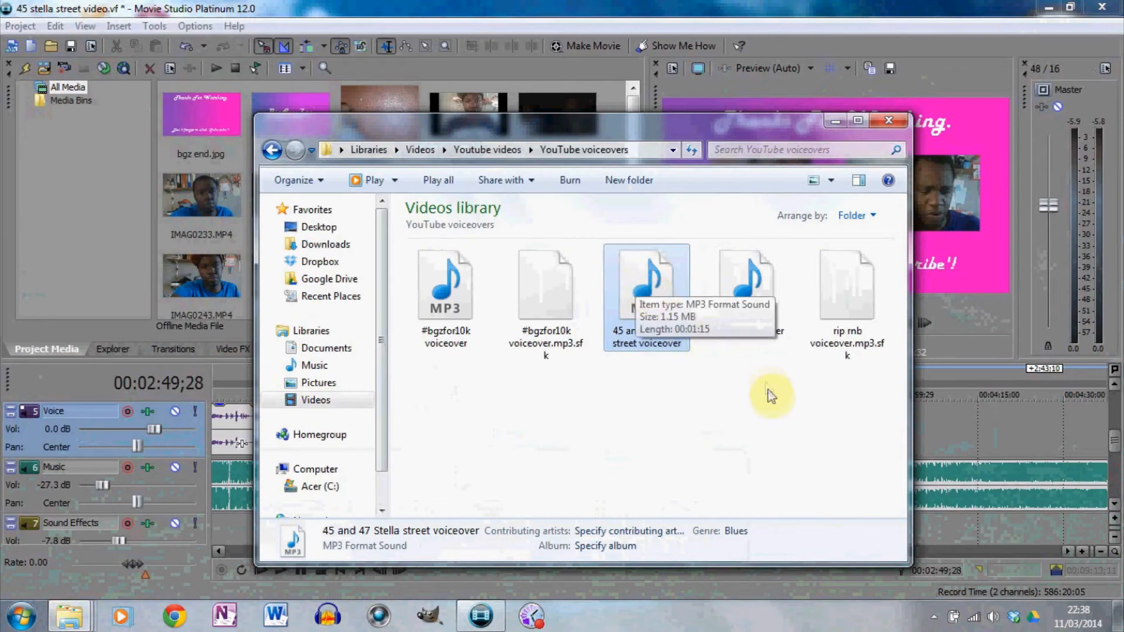
drag(649, 296, 447, 442)
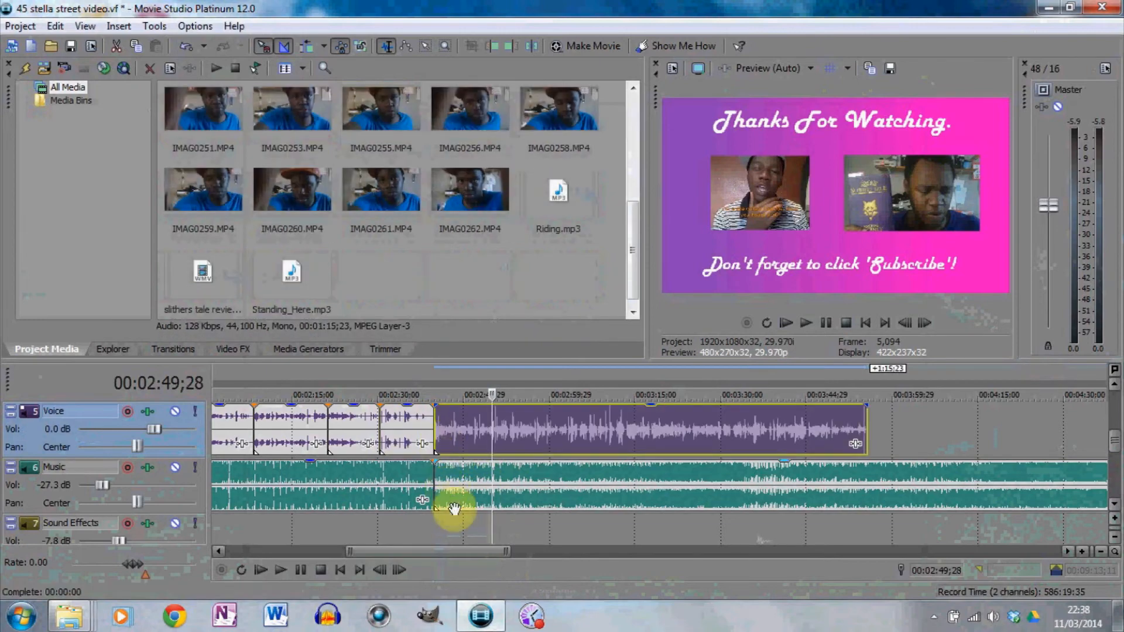
Play from about 00:02:34 through the whole voiceover and stop at about 00:04:08 to check the end screen.
click(423, 529)
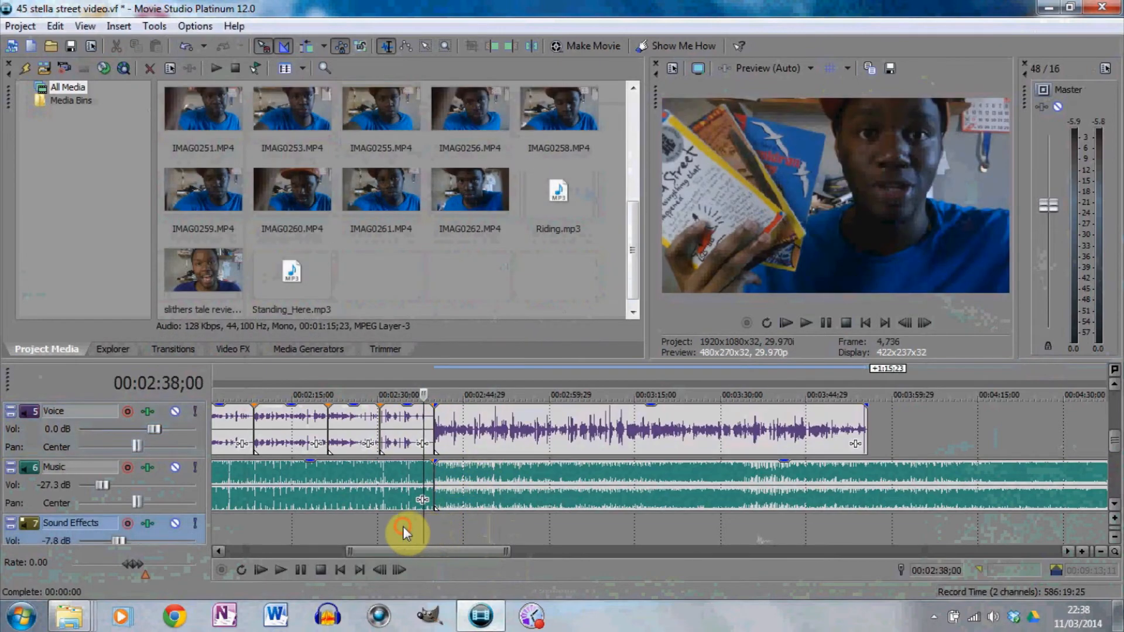
click(403, 525)
click(281, 571)
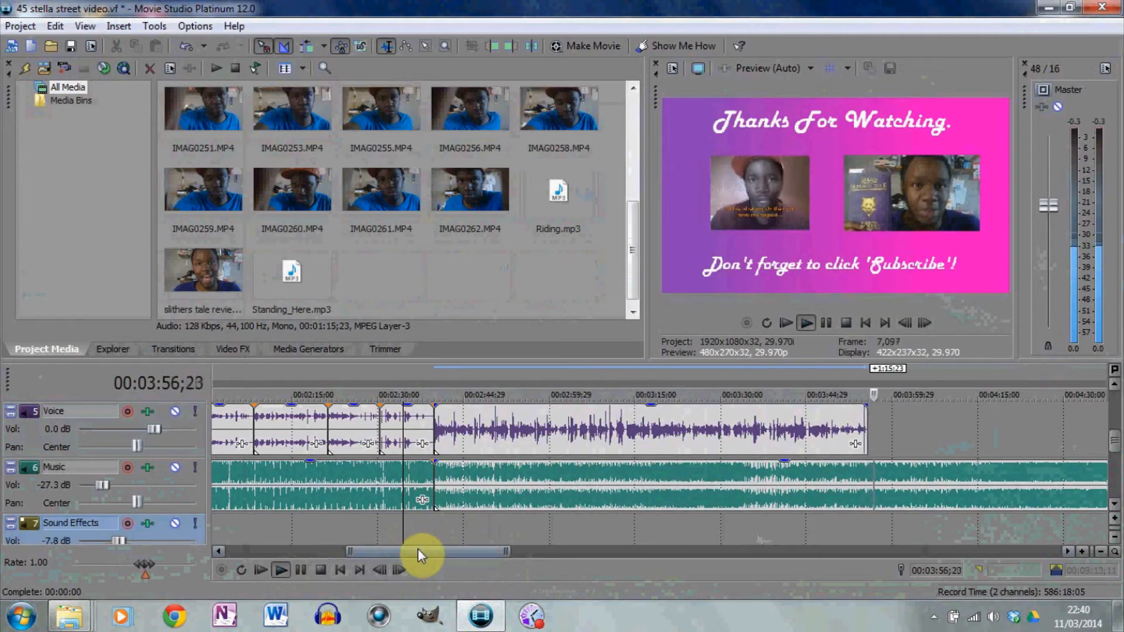
drag(418, 549, 479, 550)
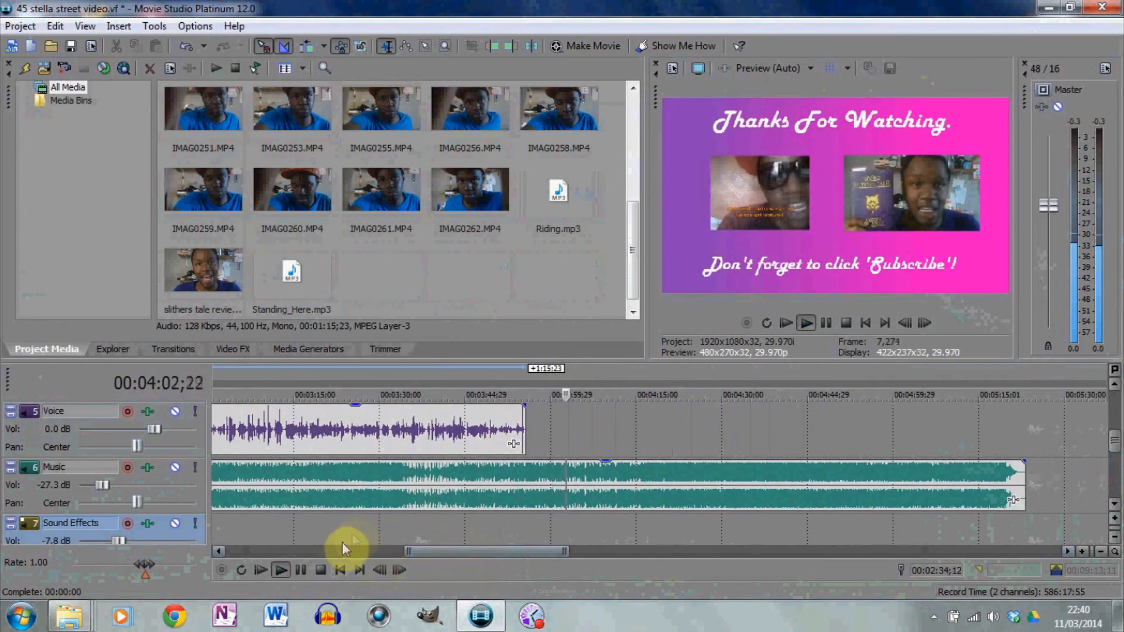
click(305, 571)
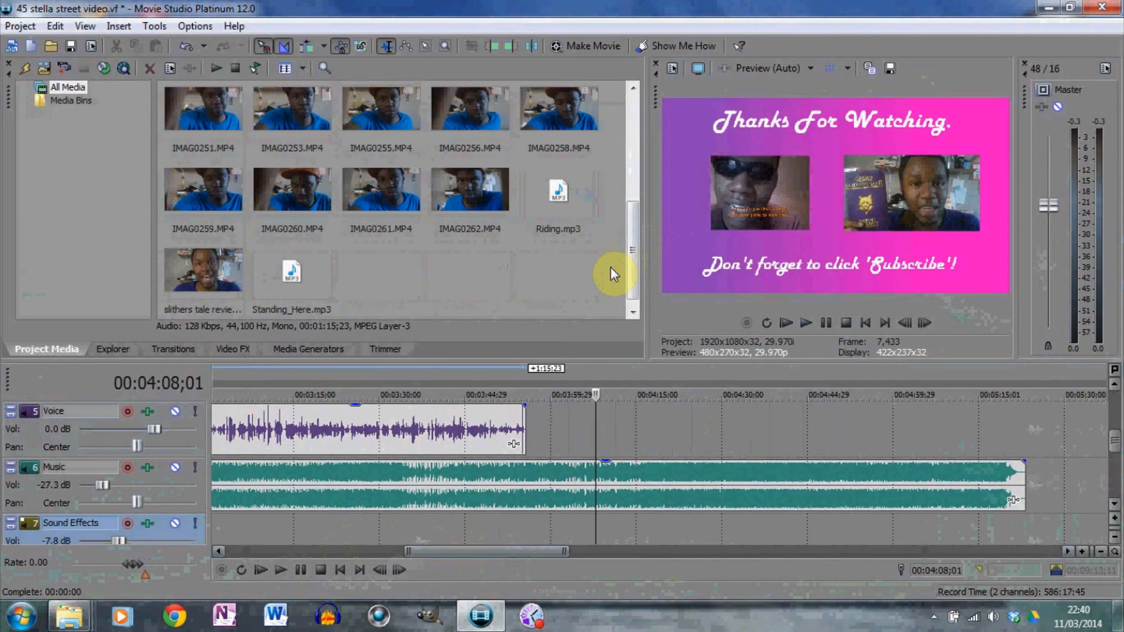
Split the end screen music at 00:04:08;08 and delete the part after the split.
click(597, 473)
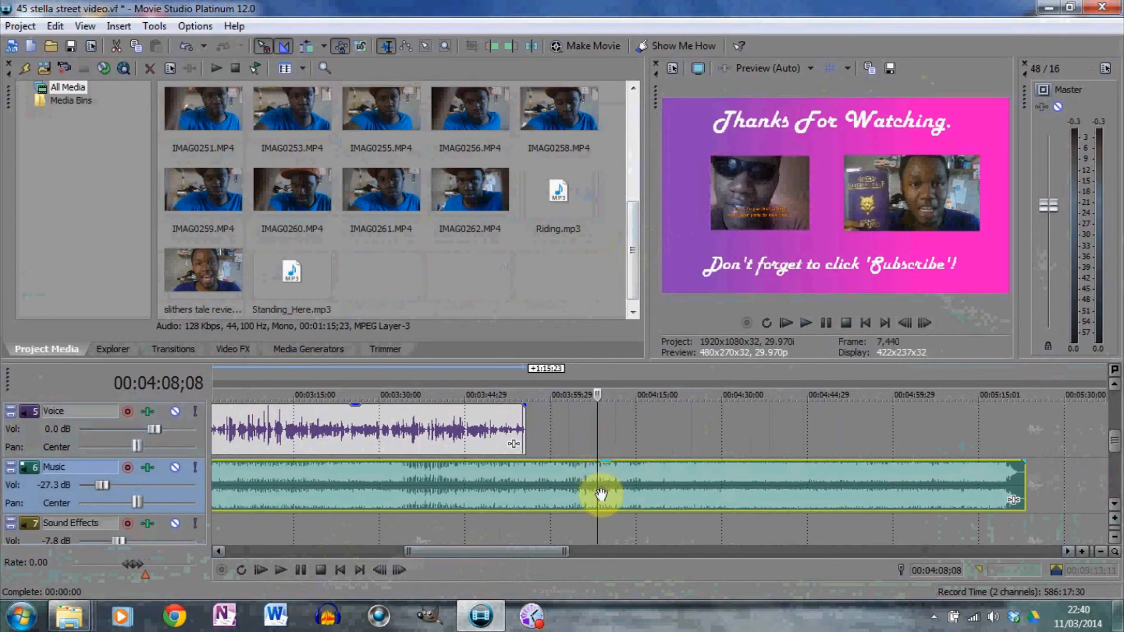
key(s)
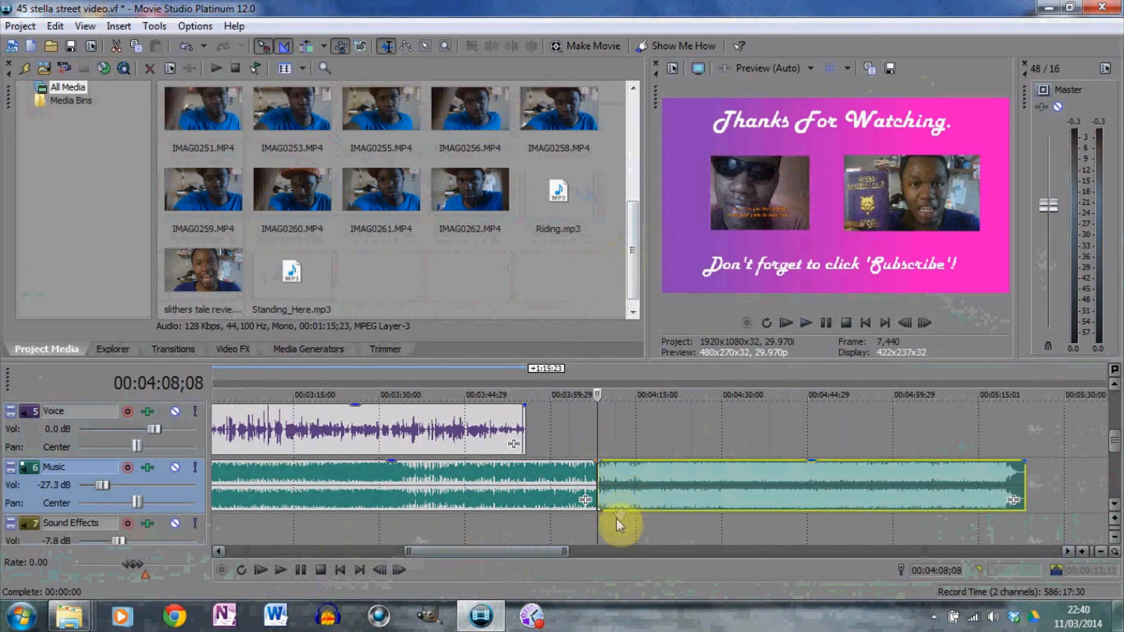
key(Delete)
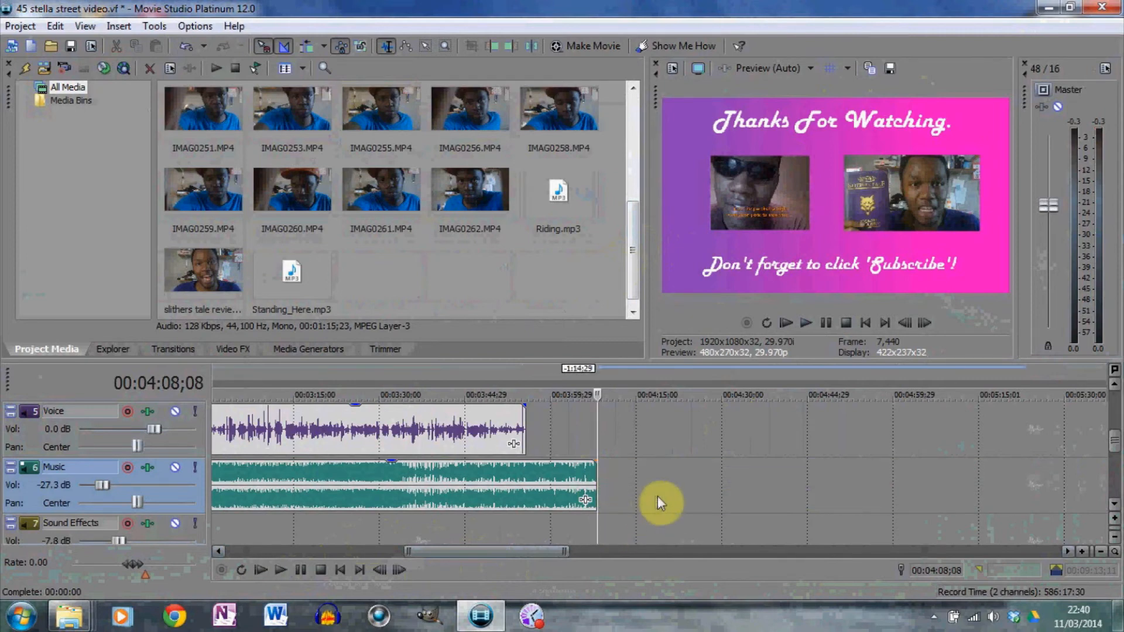
Trim the end of the "Thanks For Watching" card to line up with the end of the music at 00:04:08;08.
click(1115, 388)
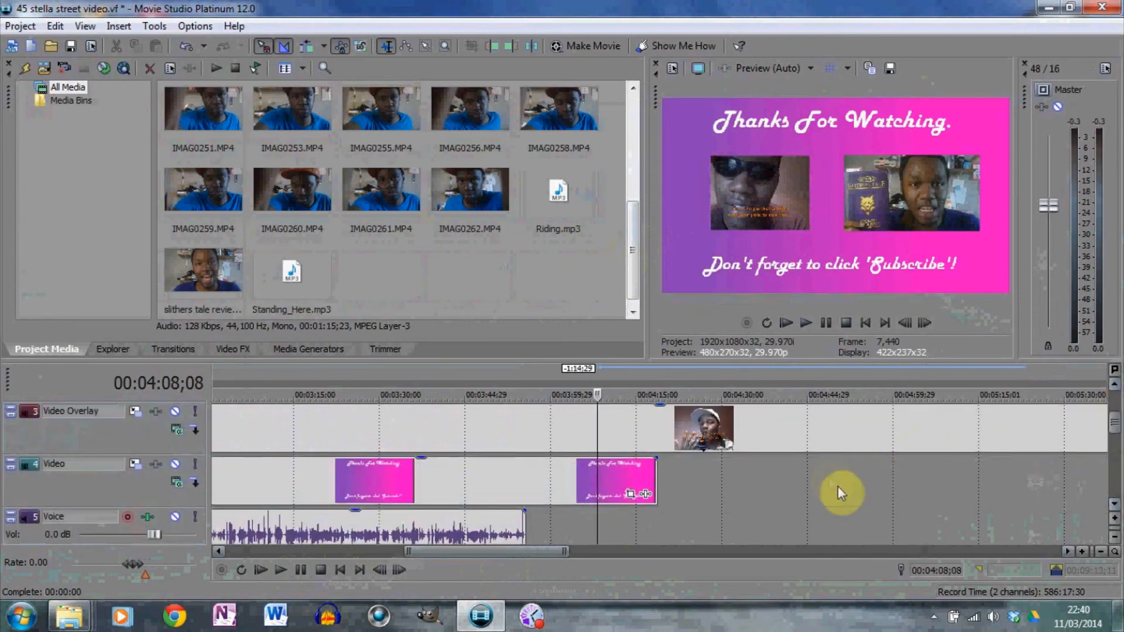
click(1116, 504)
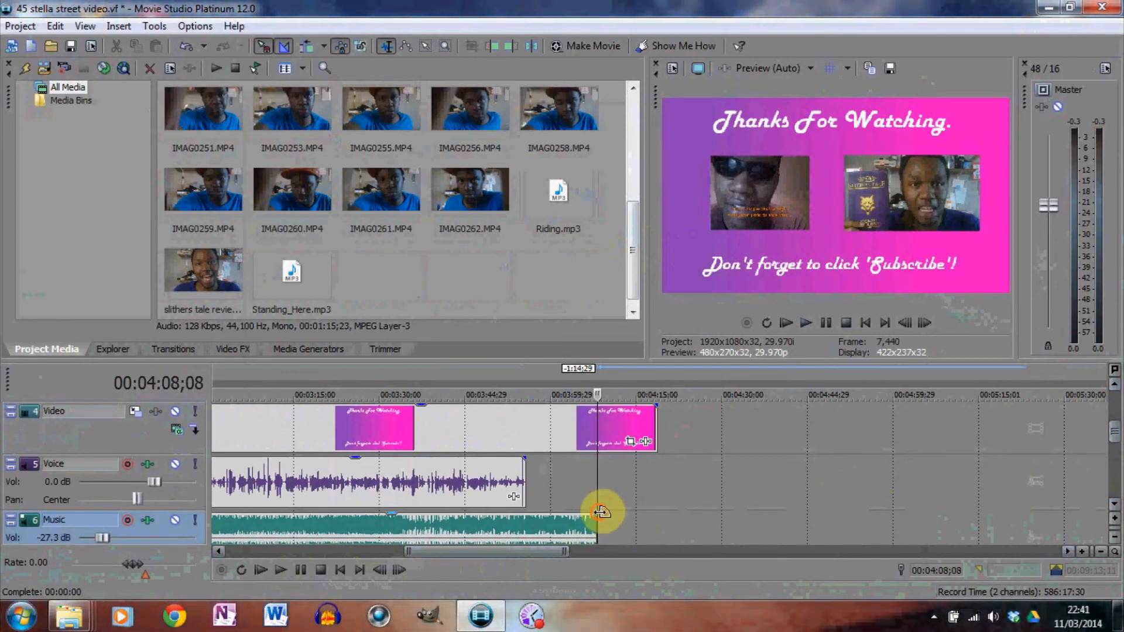
click(656, 425)
drag(657, 425, 596, 427)
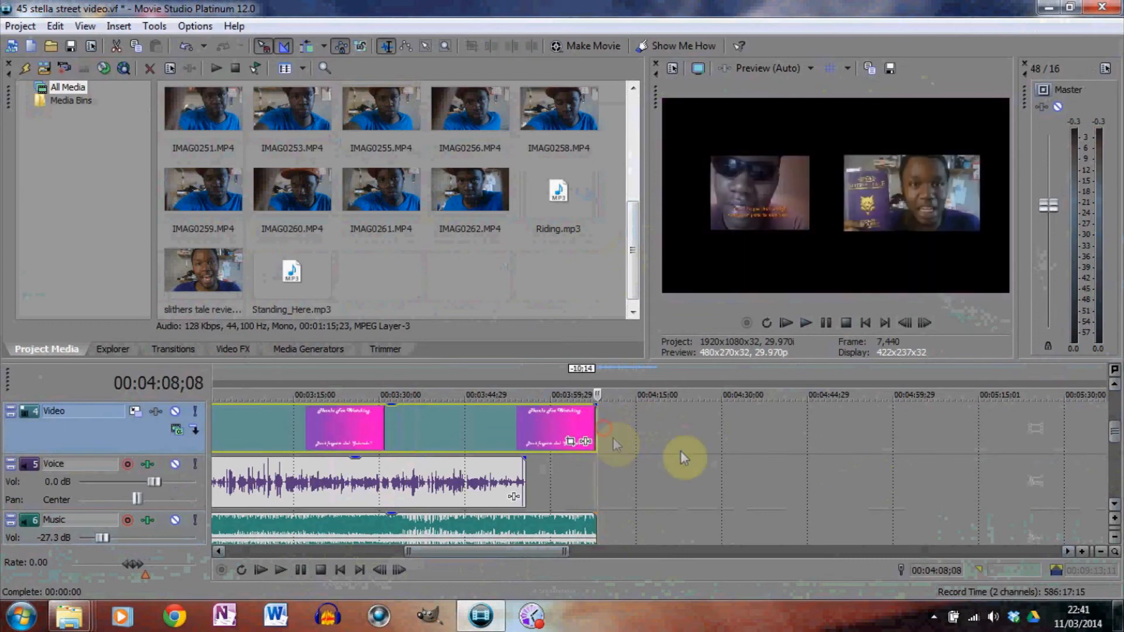
Trim the end of the Video Overlay clip back to 00:04:45;00.
click(1114, 386)
click(808, 441)
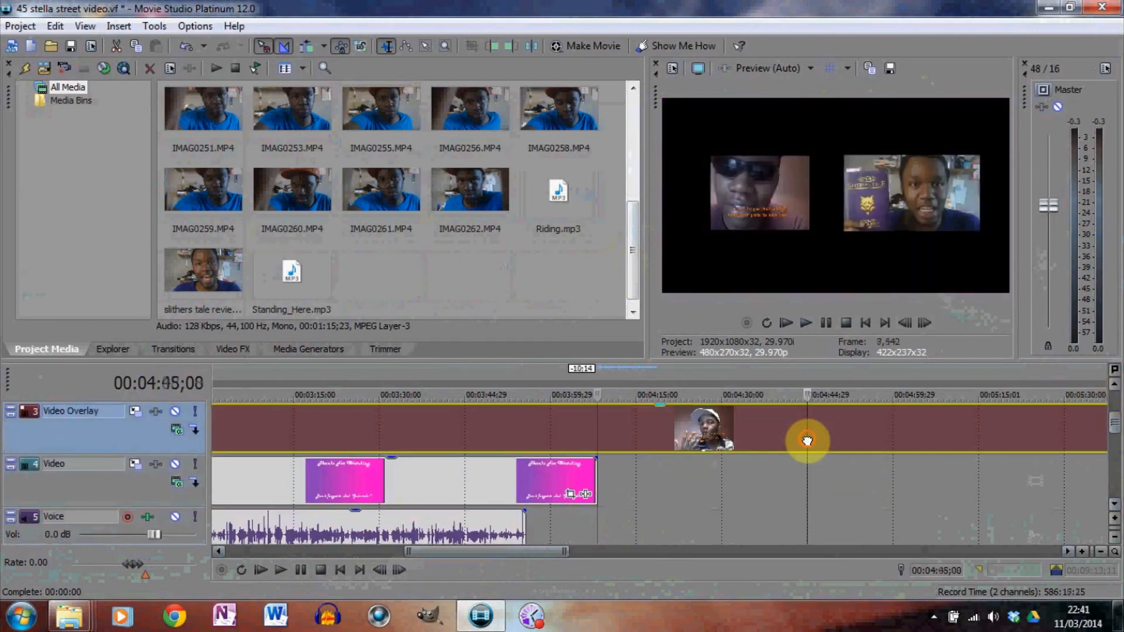
drag(469, 552, 551, 550)
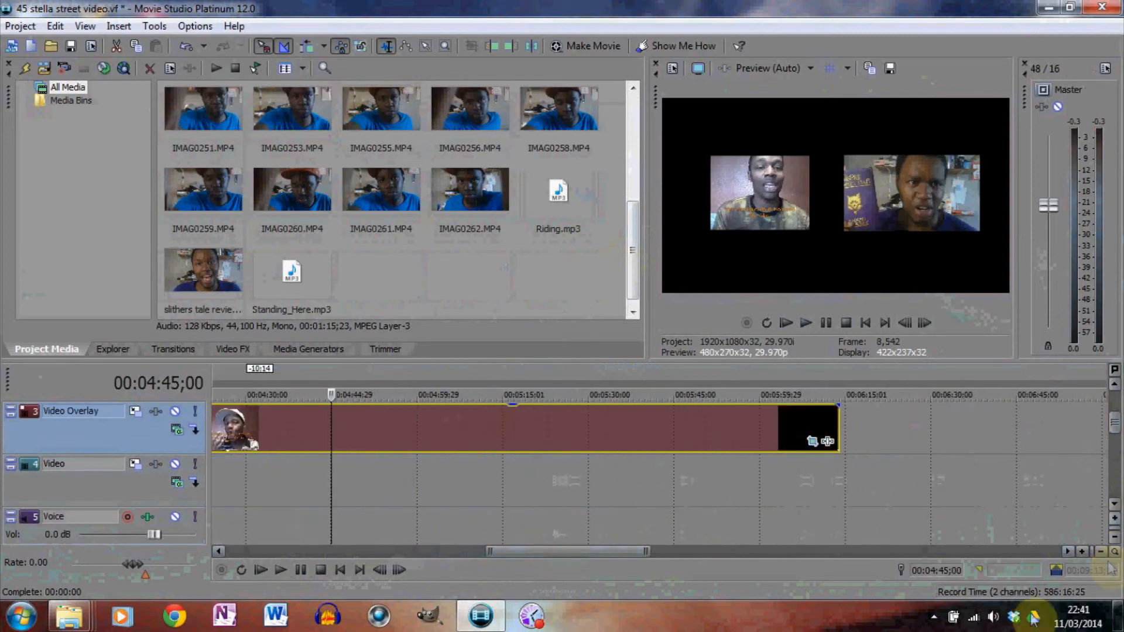
drag(838, 426, 331, 410)
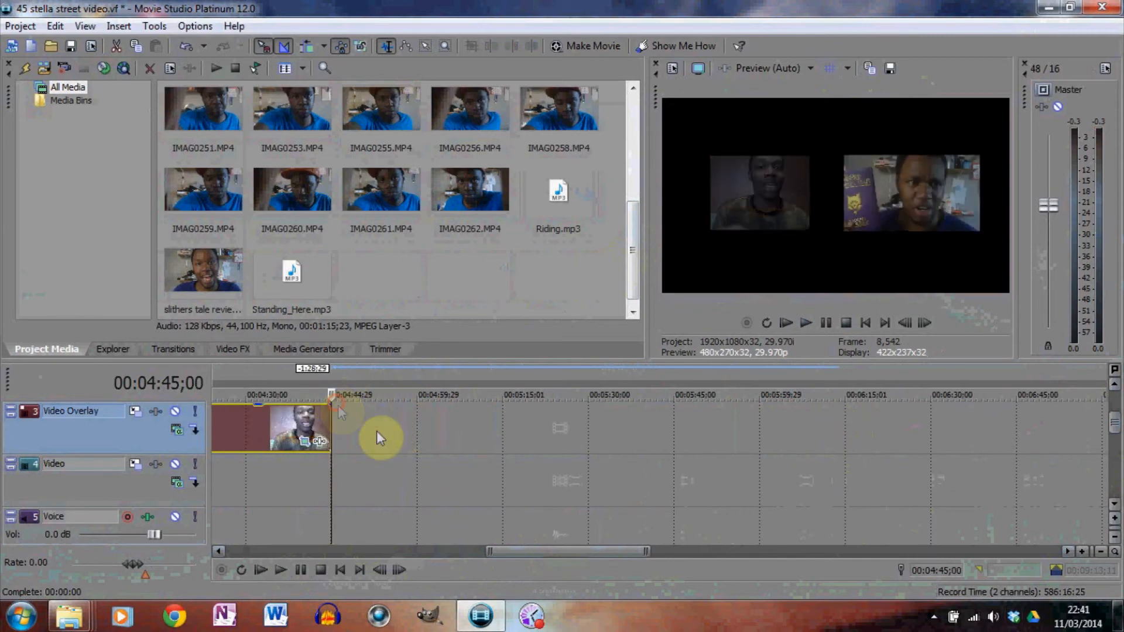
Extend the end of the "Thanks For Watching" card to line up with the end of the Video Overlay clip.
scroll(502, 495, down, 3)
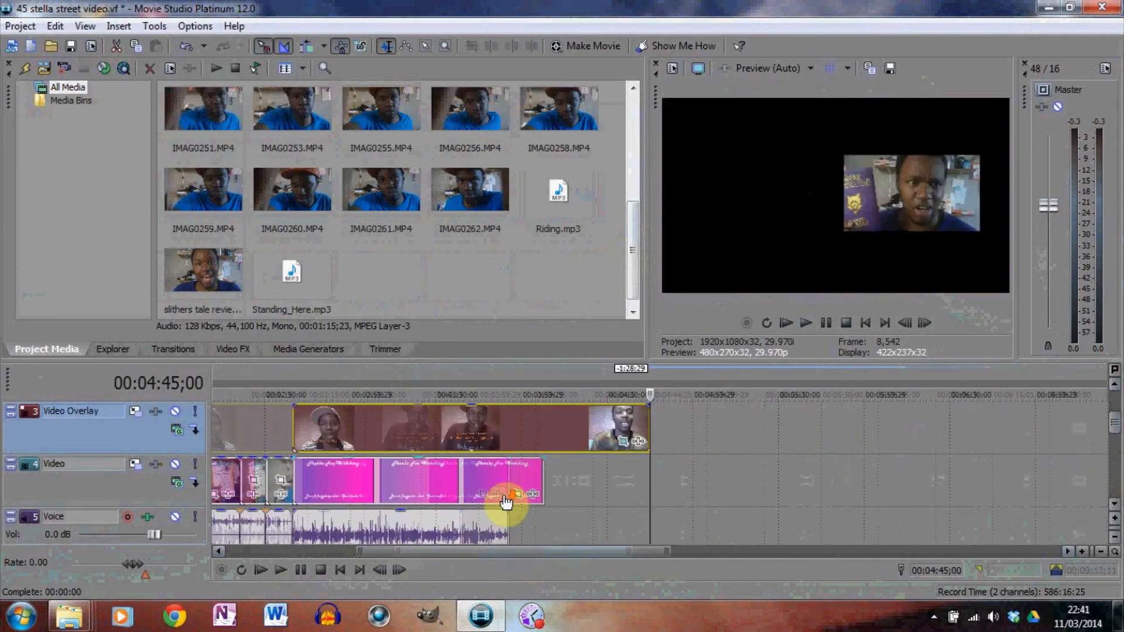
scroll(617, 492, down, 2)
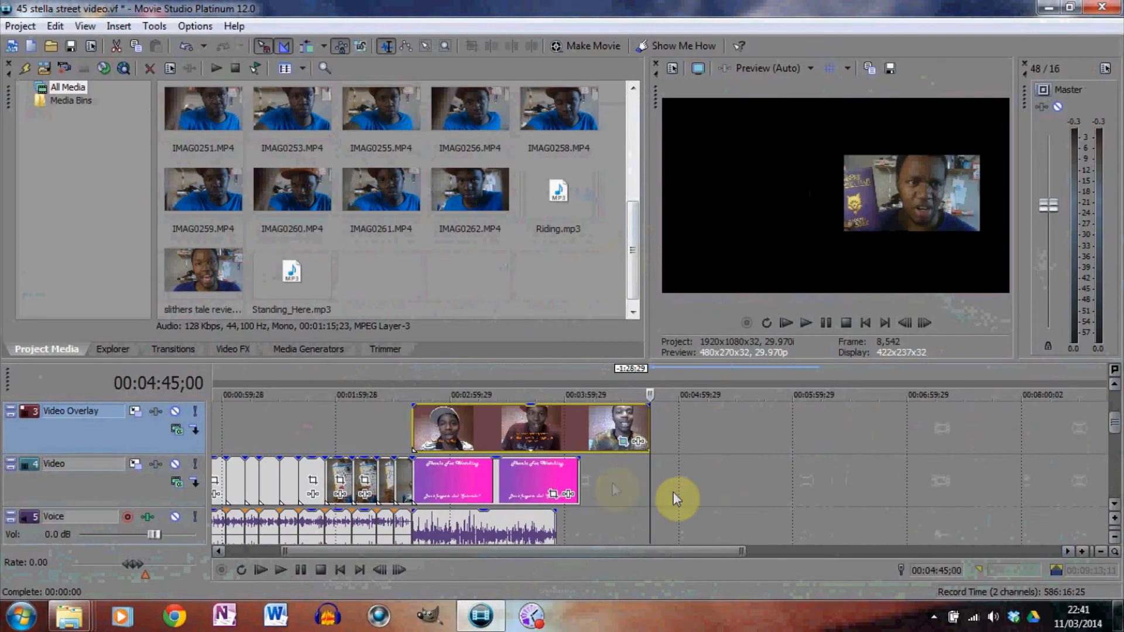
scroll(1117, 506, down, 3)
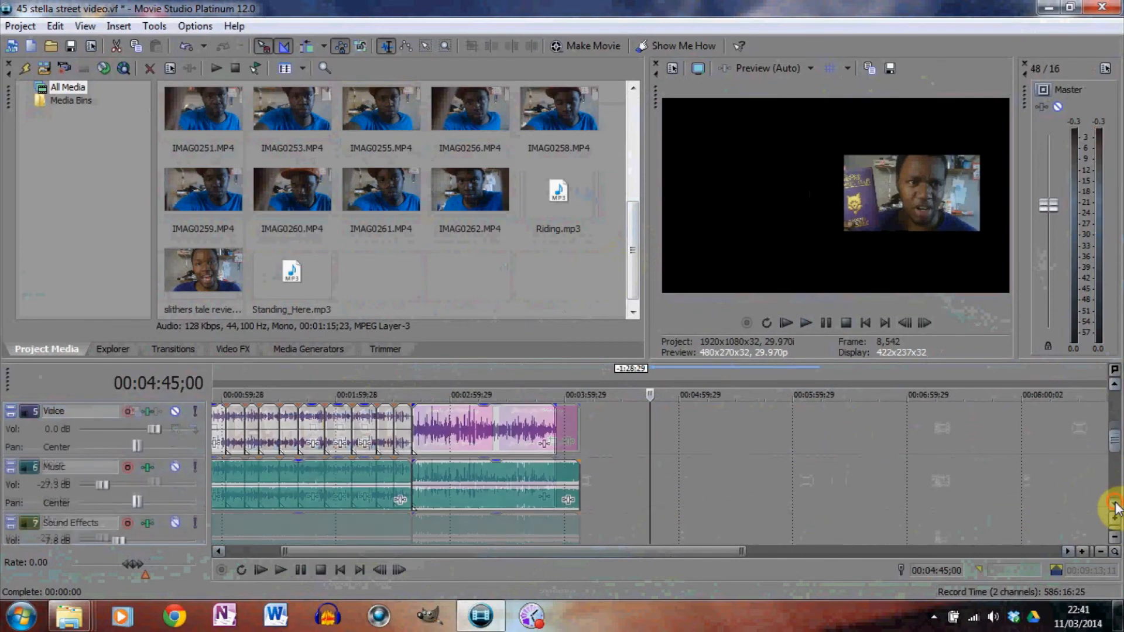
scroll(1117, 382, up, 3)
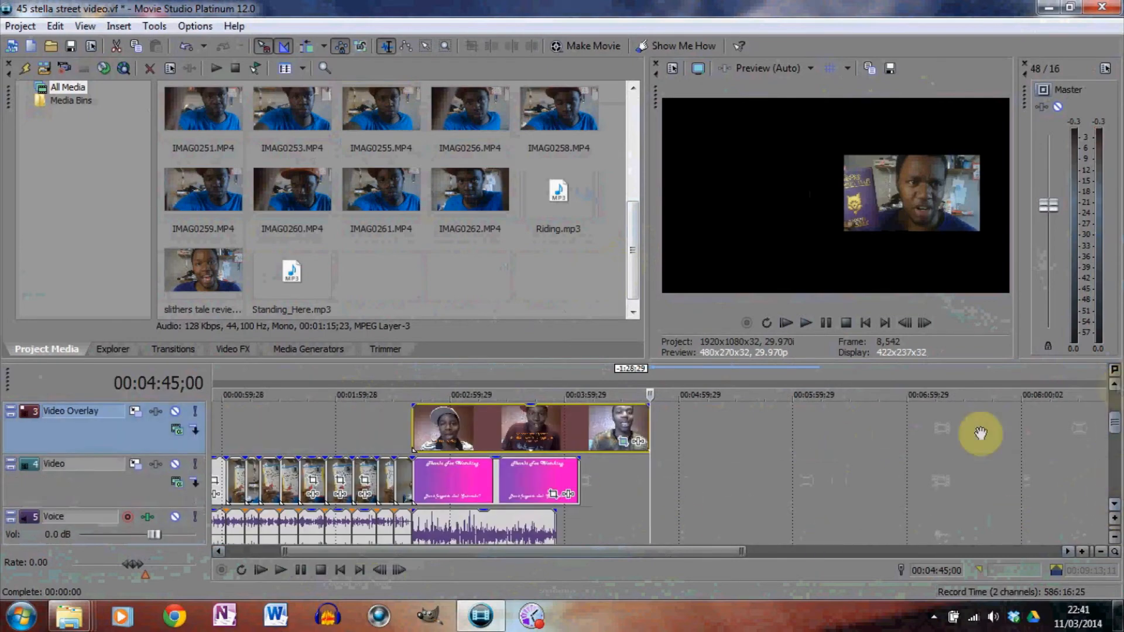
click(545, 477)
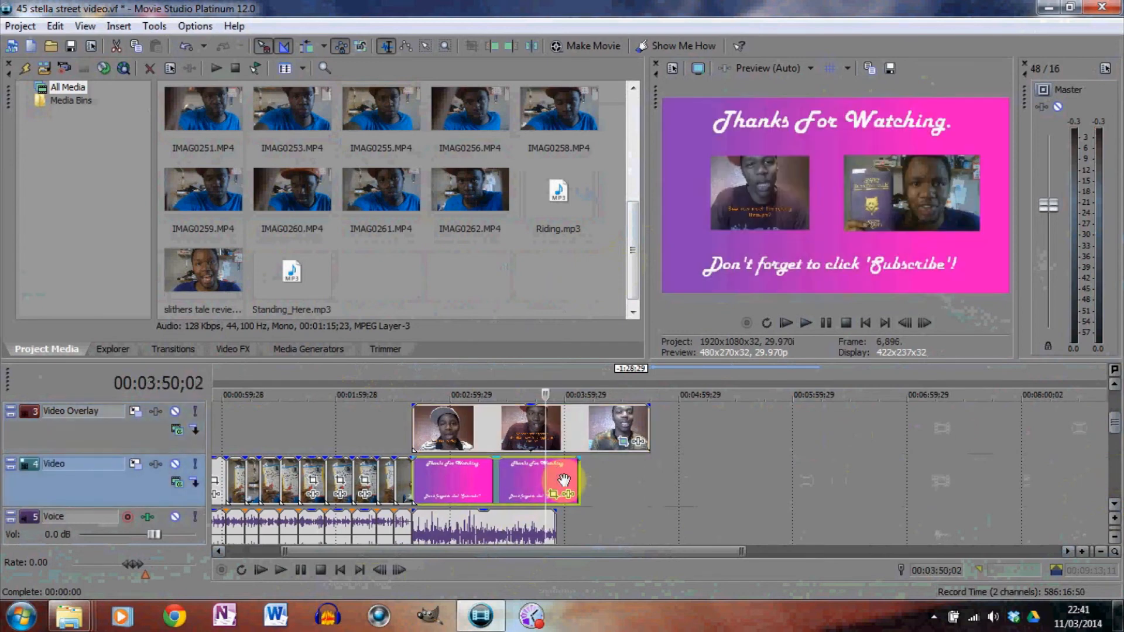
drag(578, 480, 650, 490)
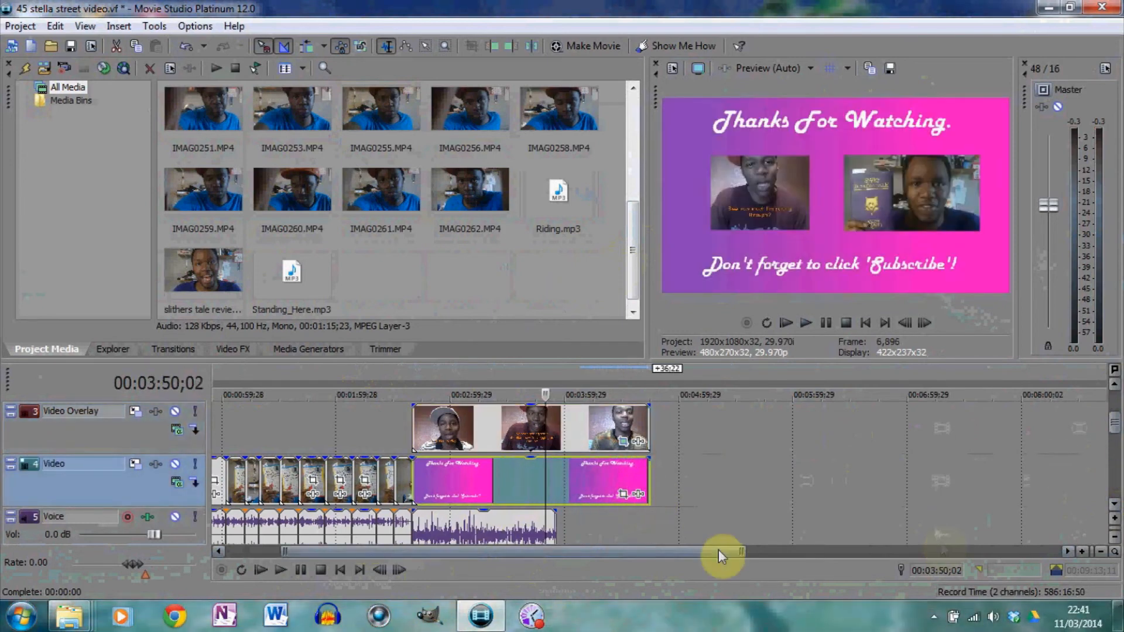
drag(690, 550, 810, 552)
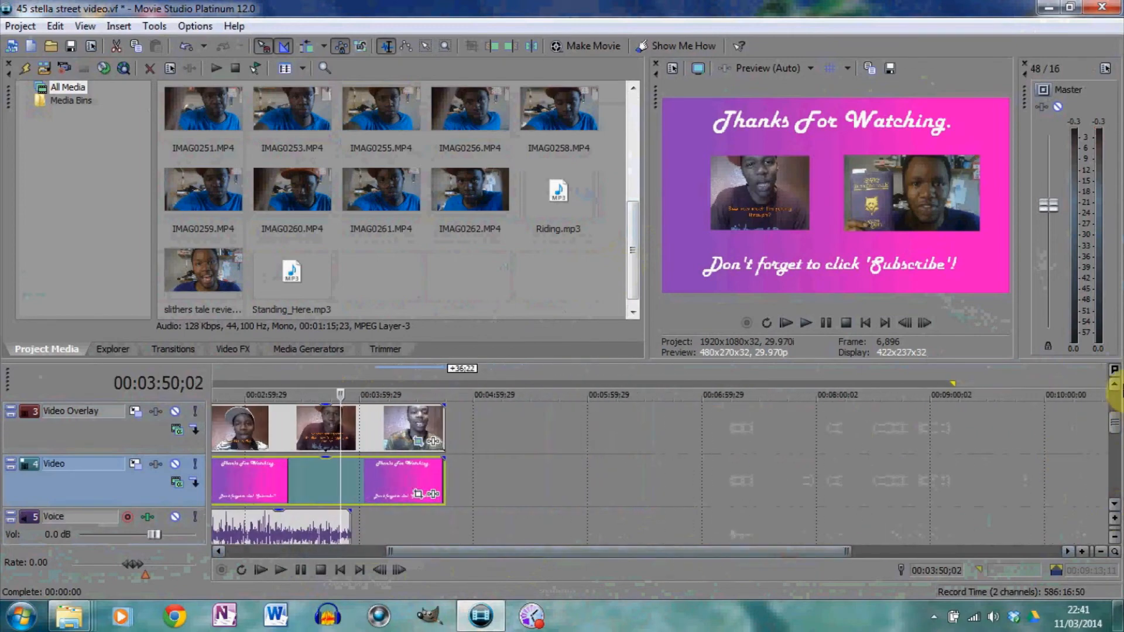
Trim the end of the top track's book review clip to line up with the end of the Video Overlay clip at 00:04:45;00.
click(1114, 385)
click(1115, 386)
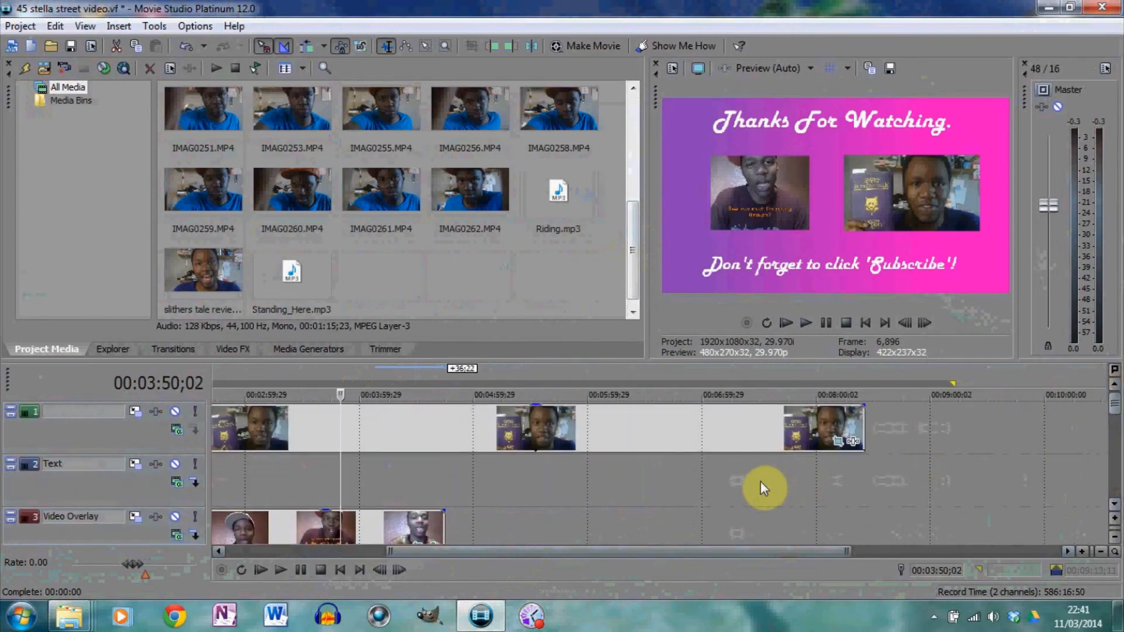
click(823, 421)
drag(863, 421, 444, 446)
click(383, 427)
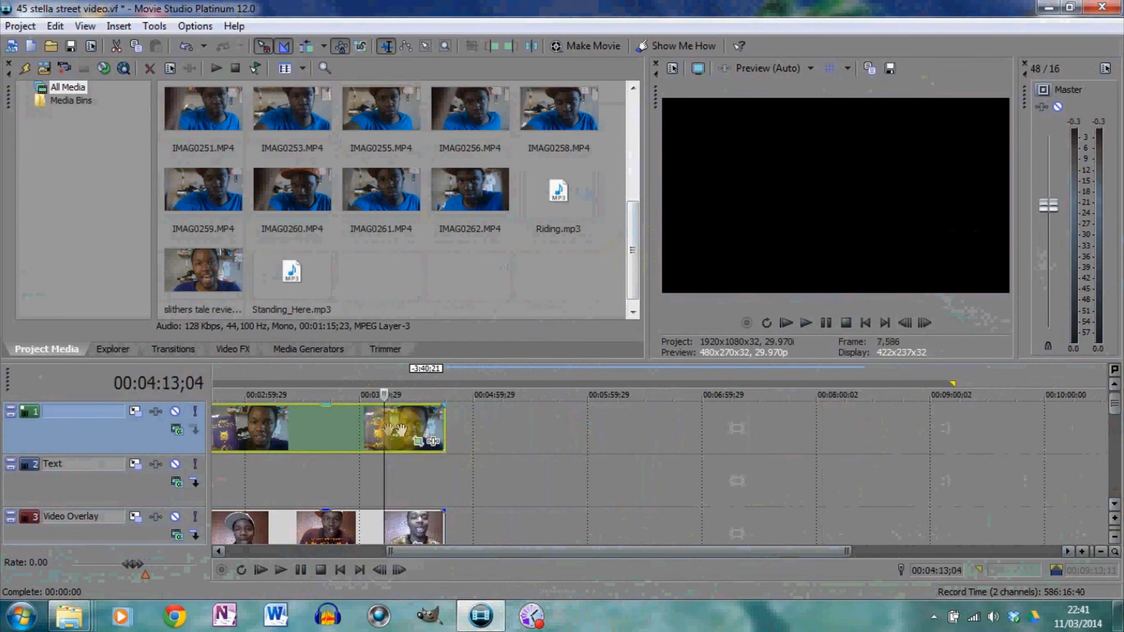
Add fade-outs of about 6 seconds to the ends of the top track's clip and the Video Overlay clip.
scroll(473, 450, down, 3)
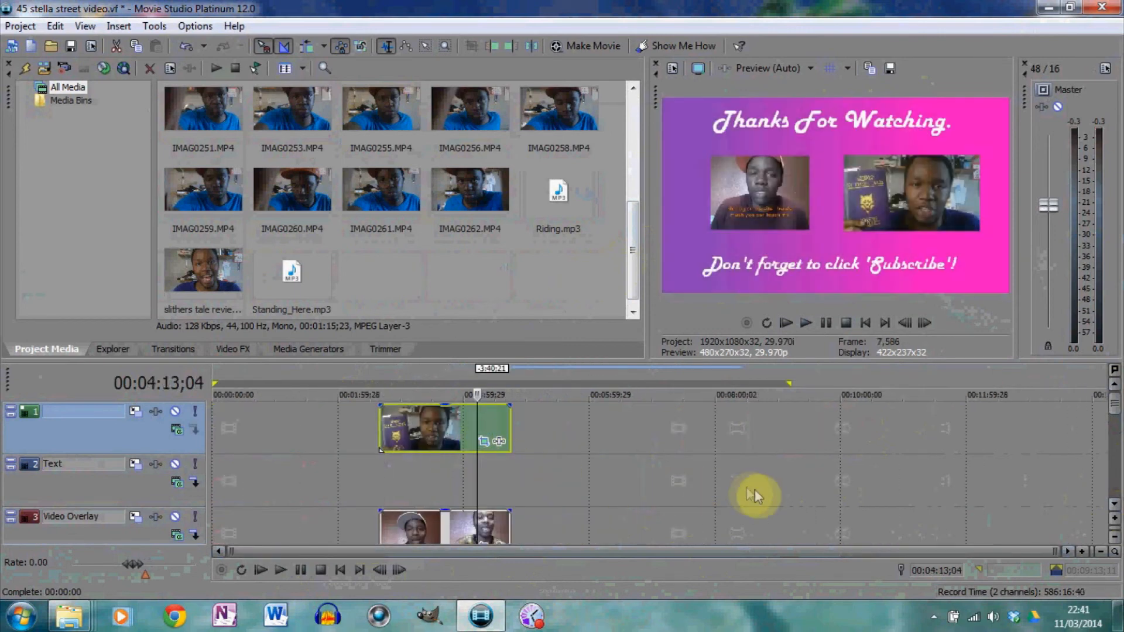
click(1115, 510)
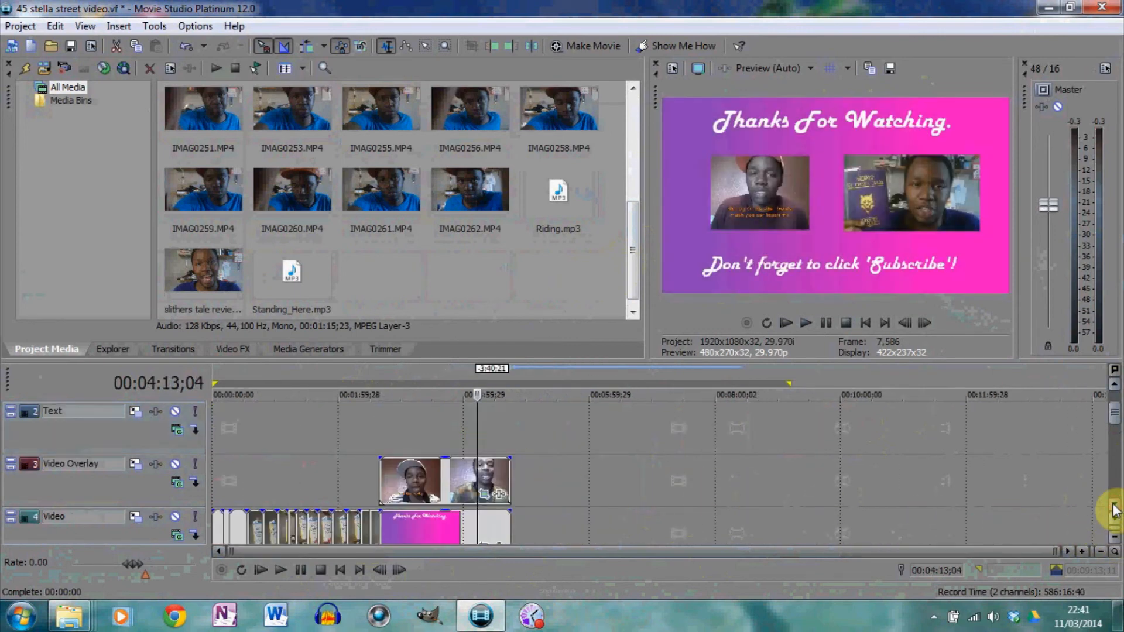
click(1082, 551)
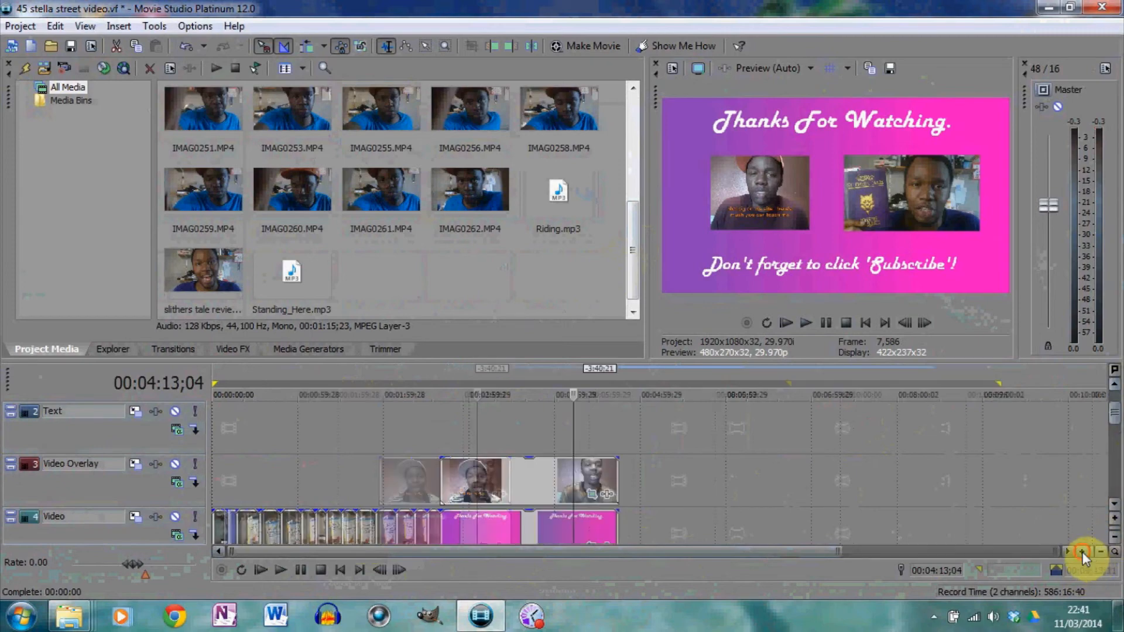
click(1115, 385)
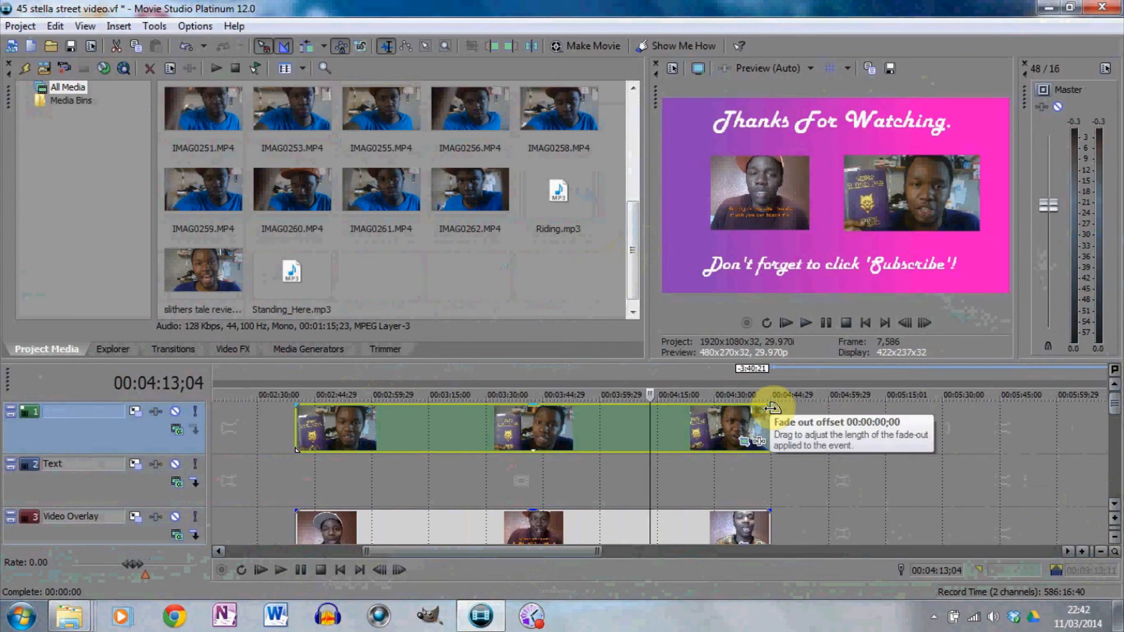
drag(771, 408, 751, 411)
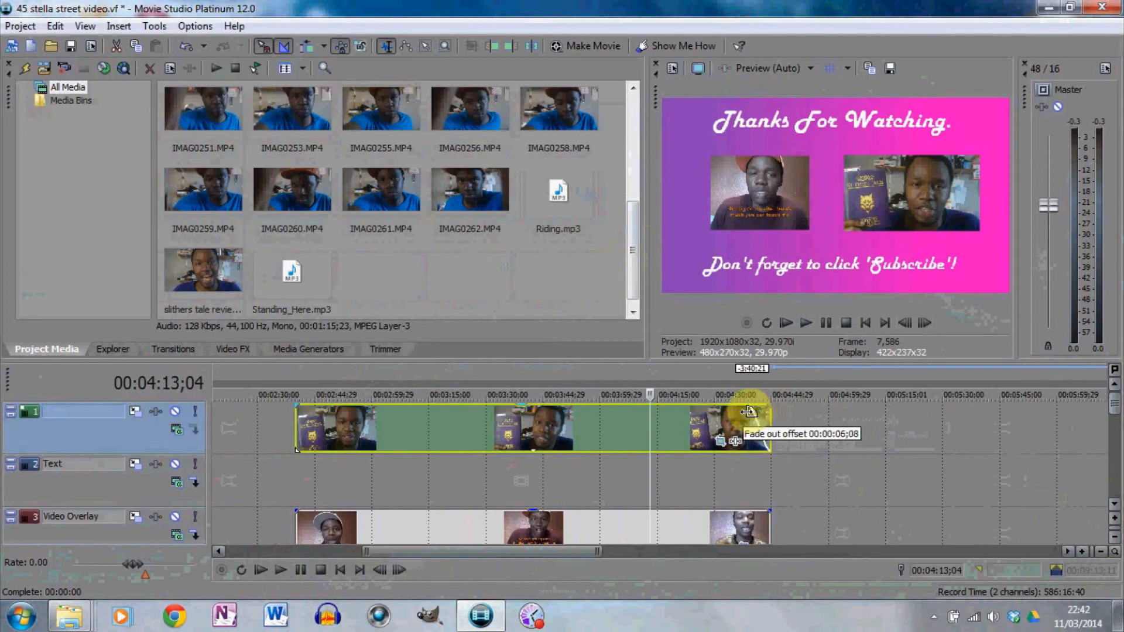
drag(748, 411, 750, 411)
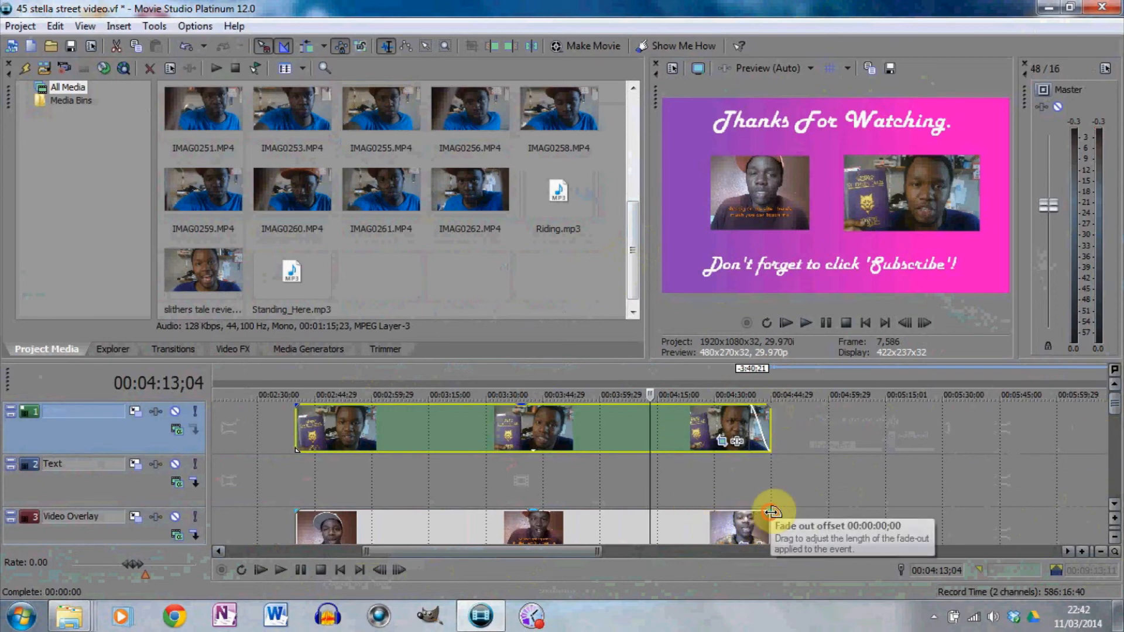
drag(773, 512, 752, 512)
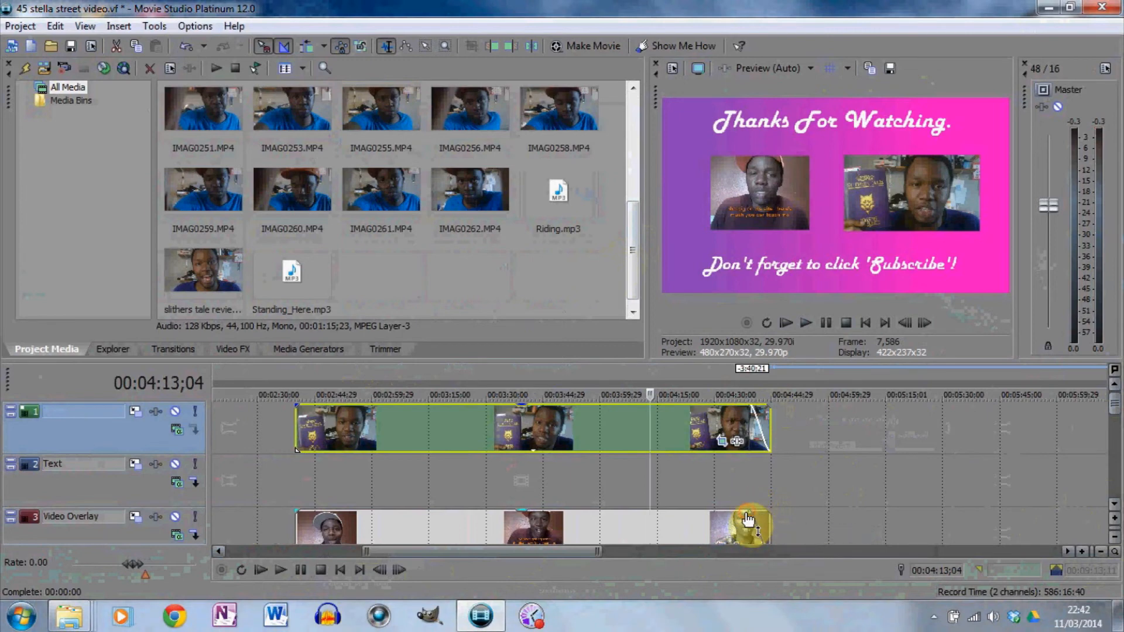
Add a fade-out to the end of the "Thanks For Watching" card, matching the length of the fade on the Video Overlay clip.
click(1114, 509)
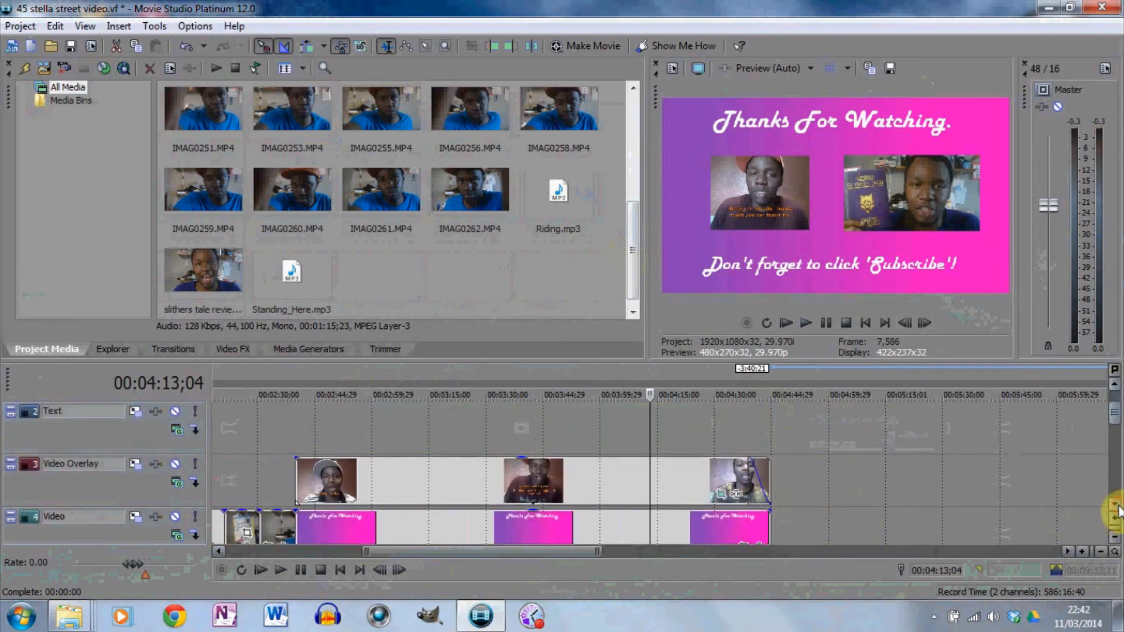
click(1116, 509)
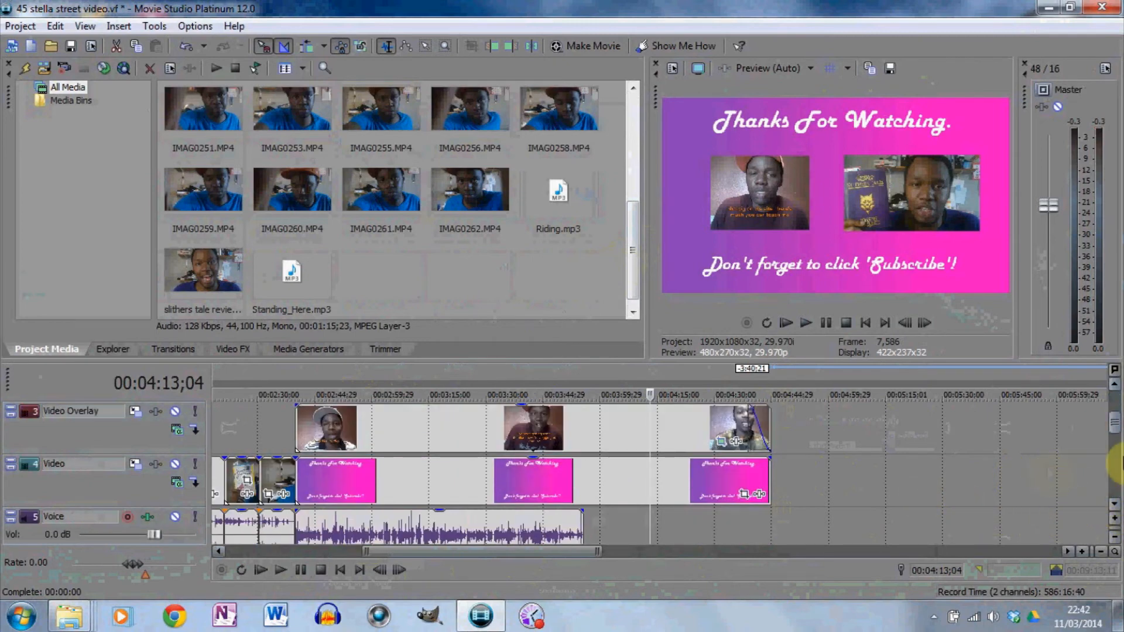
click(770, 460)
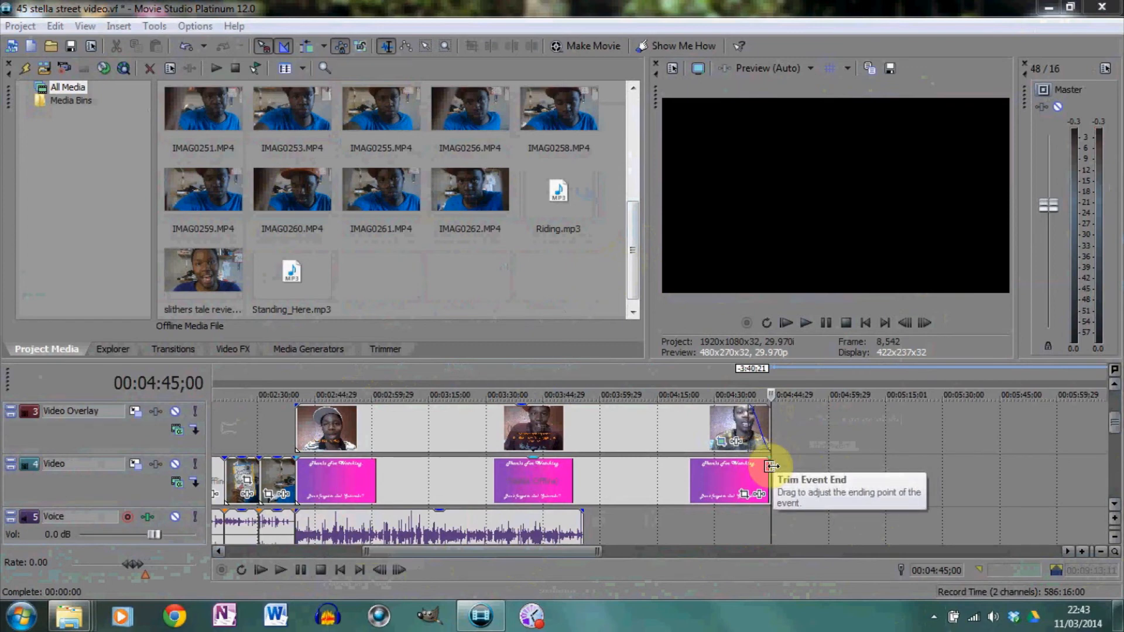
click(755, 478)
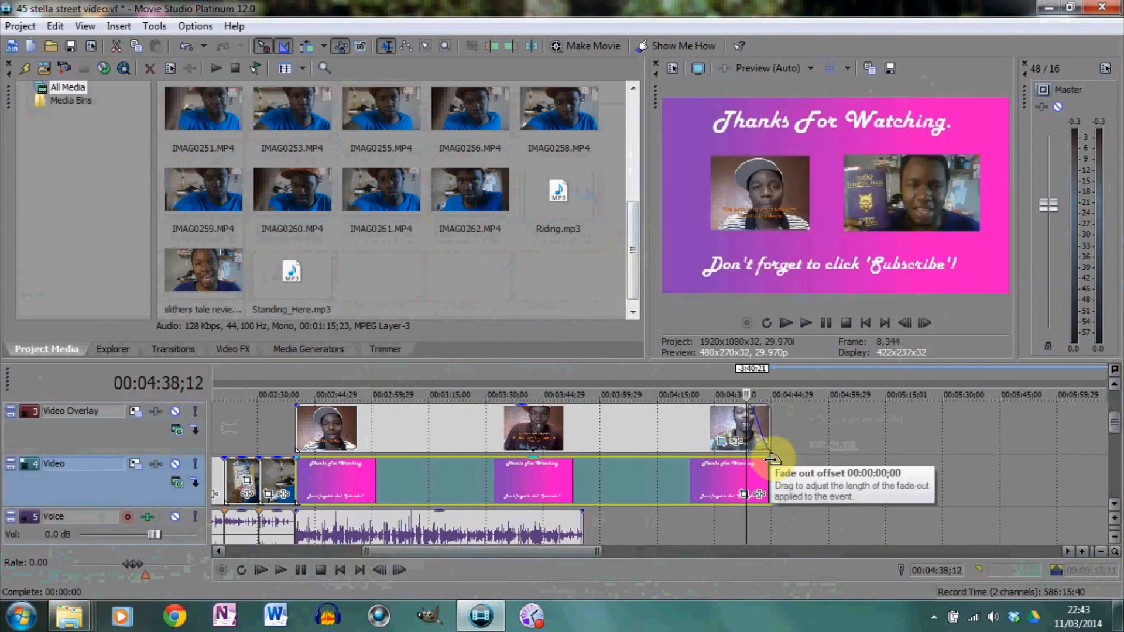
click(770, 459)
drag(771, 459, 750, 464)
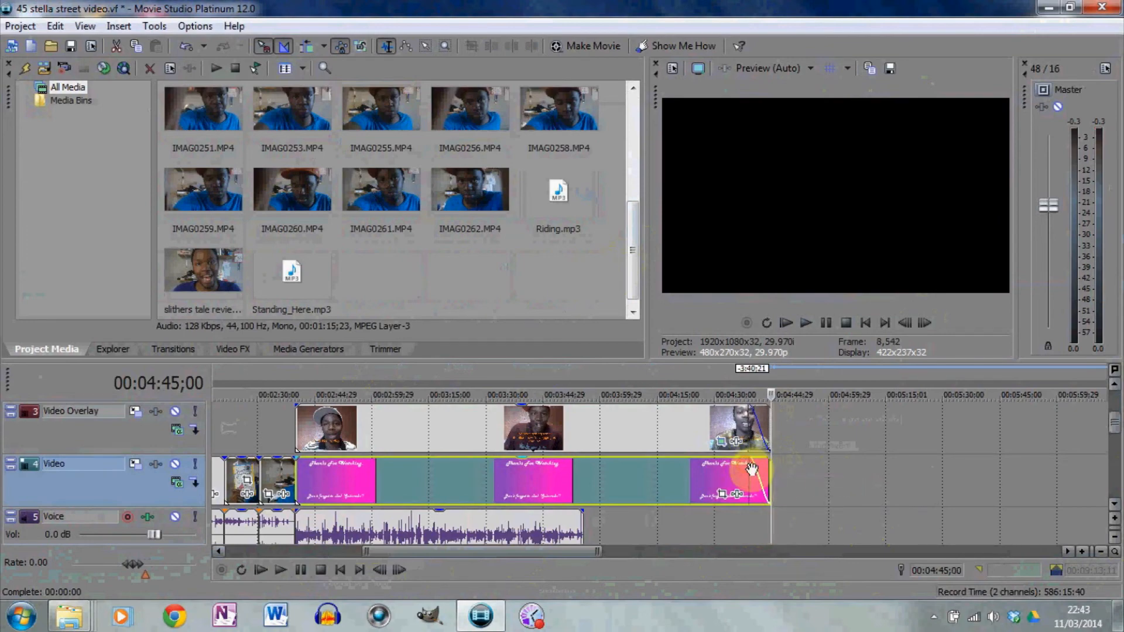
Trim the end of the "Thanks For Watching" card back to line up with the end of the music.
click(1113, 515)
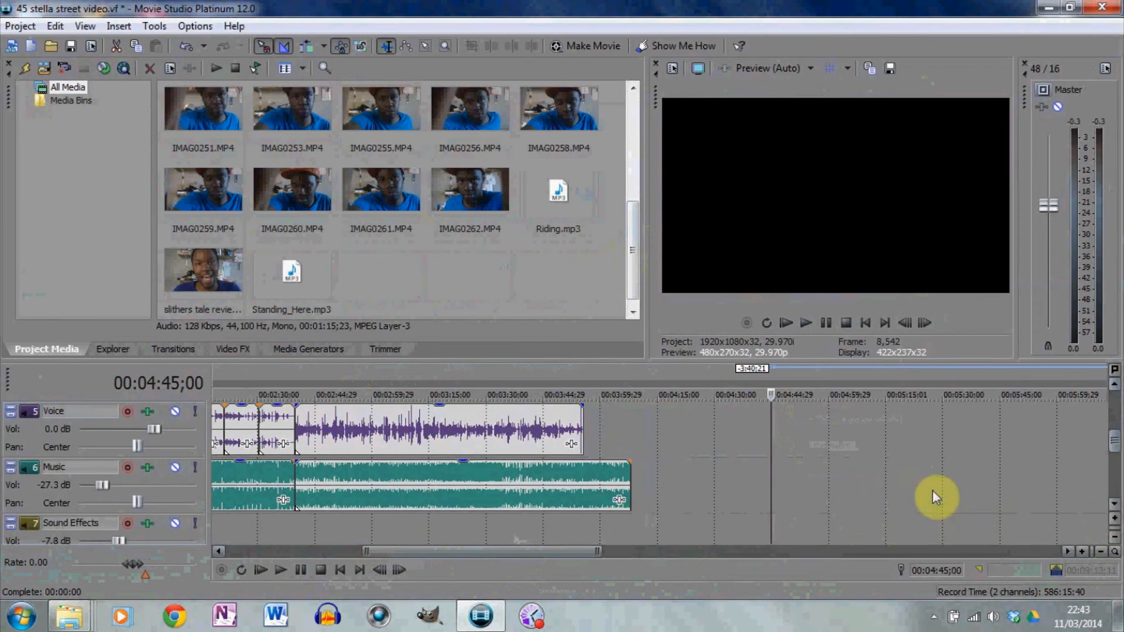
click(1113, 507)
click(1113, 507)
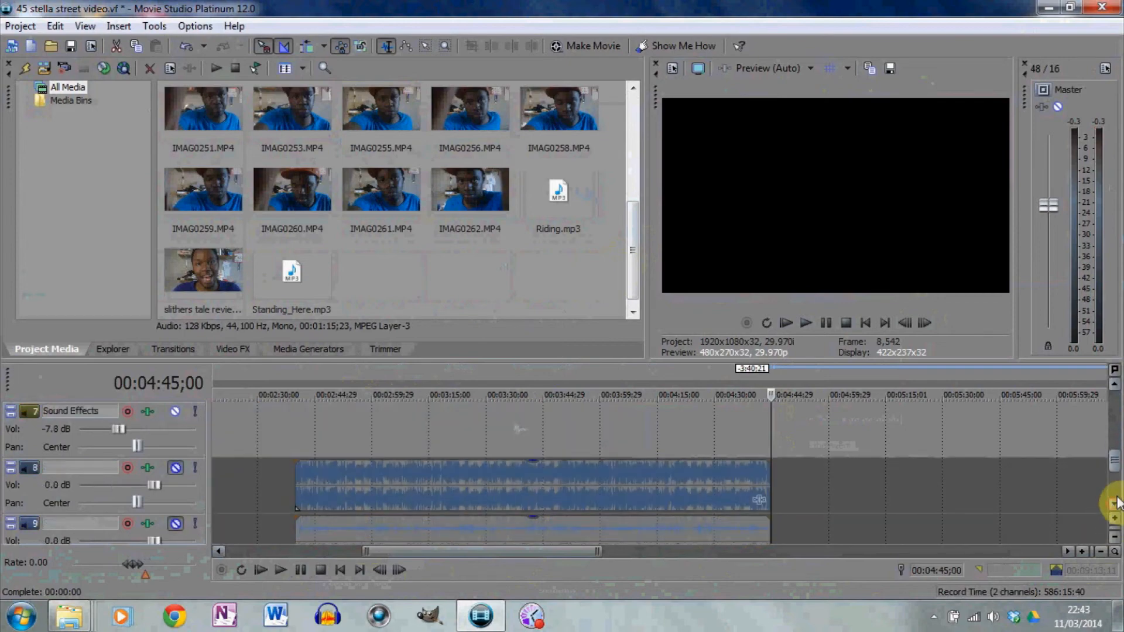
click(1114, 387)
click(1114, 387)
click(1114, 387)
click(1114, 386)
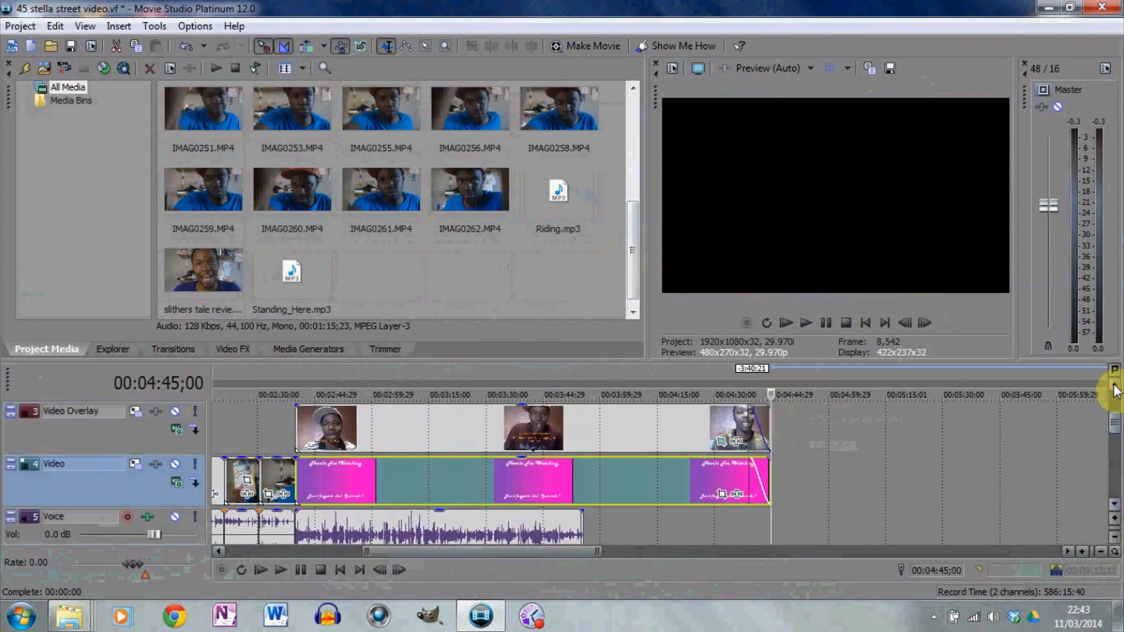
click(1114, 503)
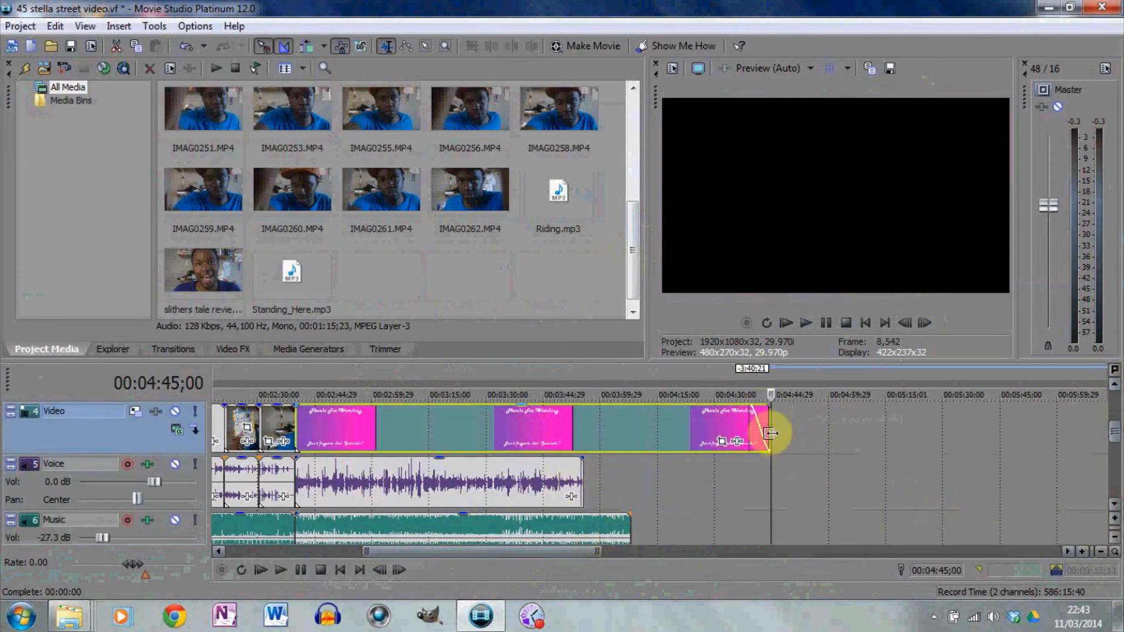
drag(770, 431, 630, 434)
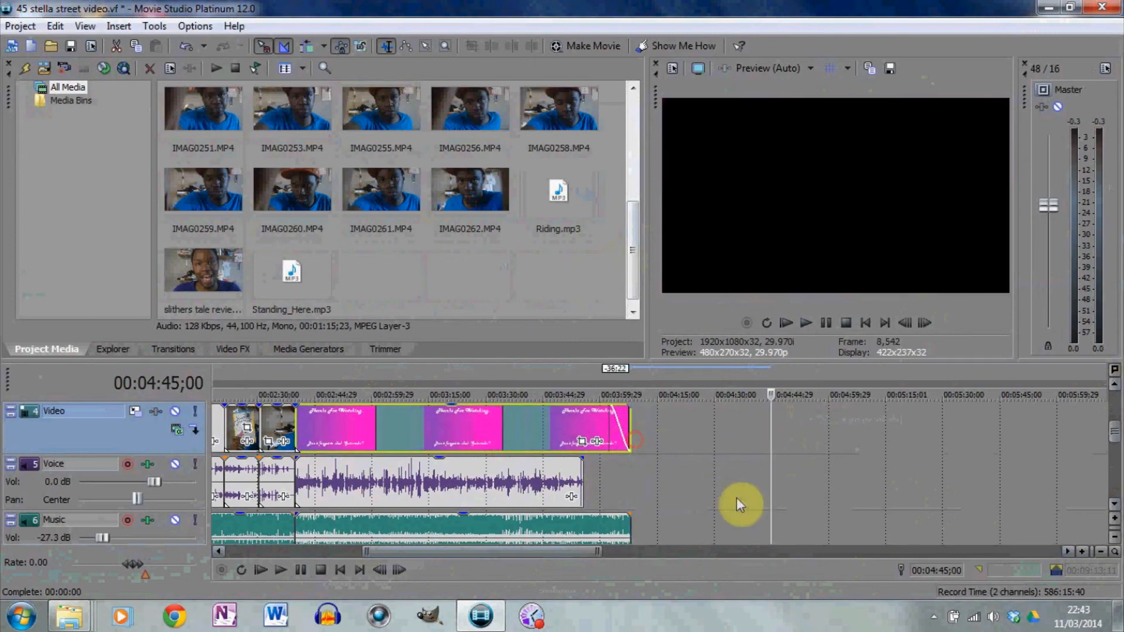
Trim the ends of the Video Overlay clip and the top track's clip to line up with the end of the "Thanks For Watching" card.
click(1114, 384)
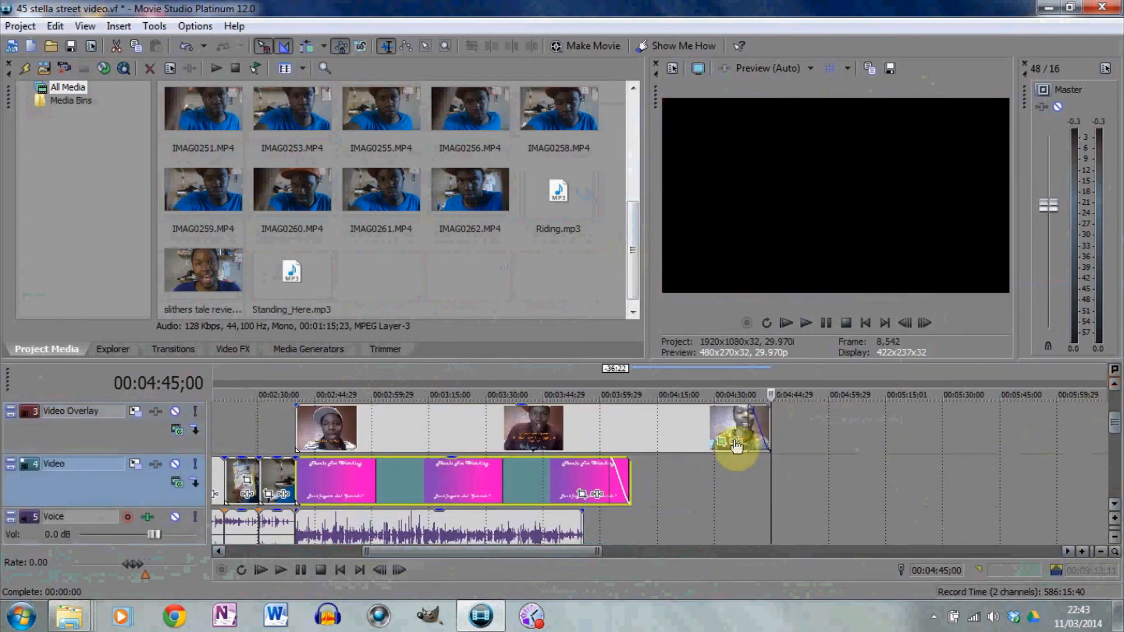
drag(768, 417, 630, 419)
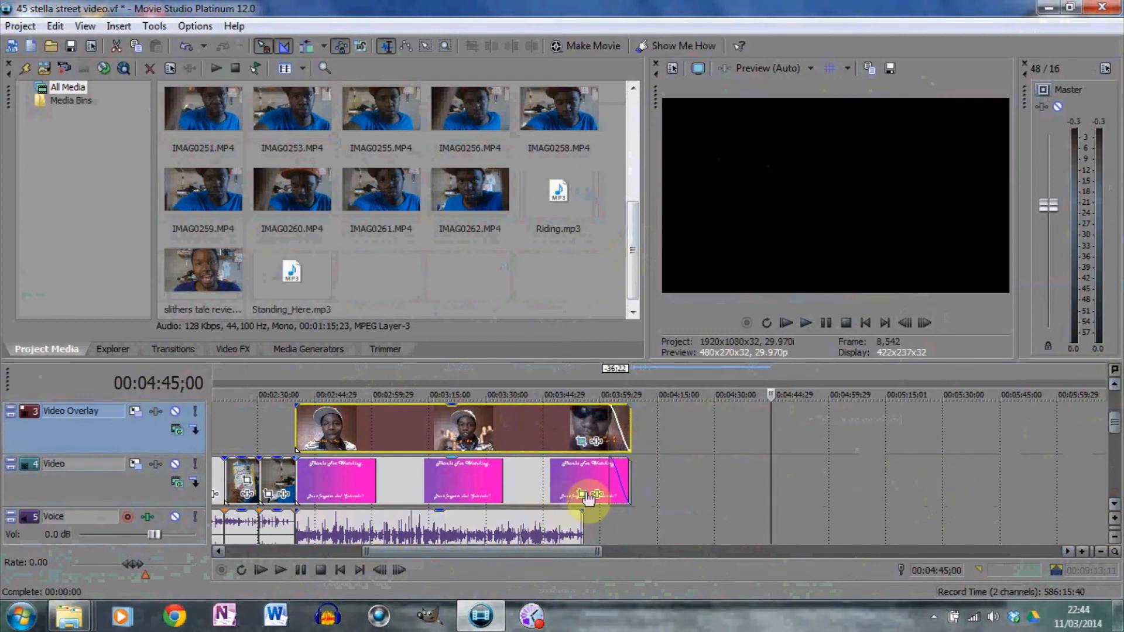
click(1114, 386)
click(1114, 388)
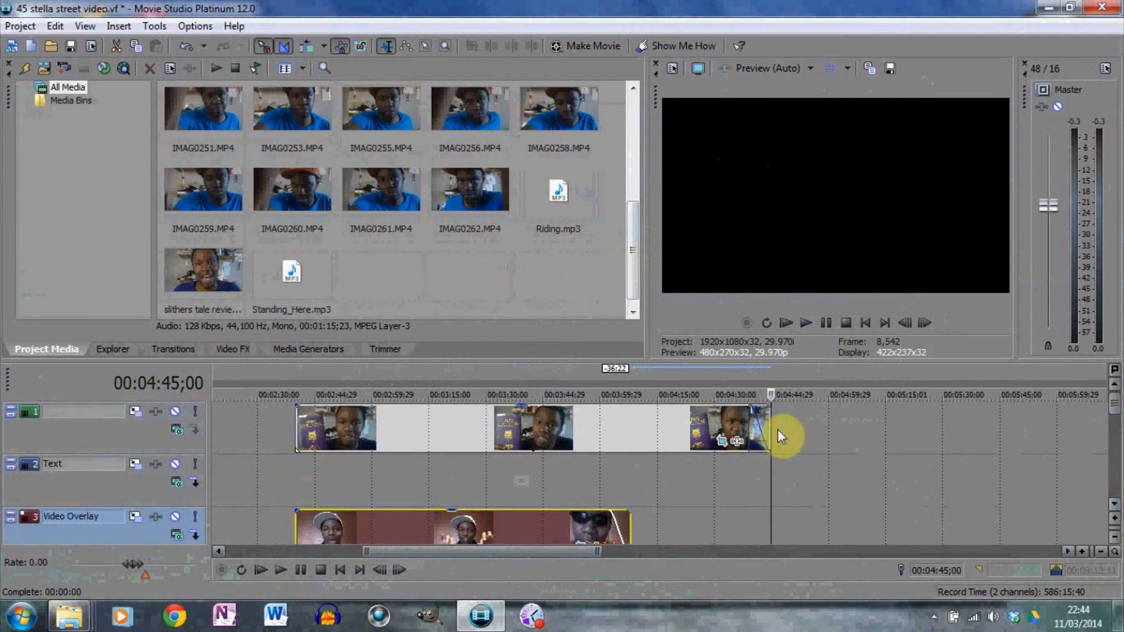
drag(767, 432, 629, 433)
click(560, 434)
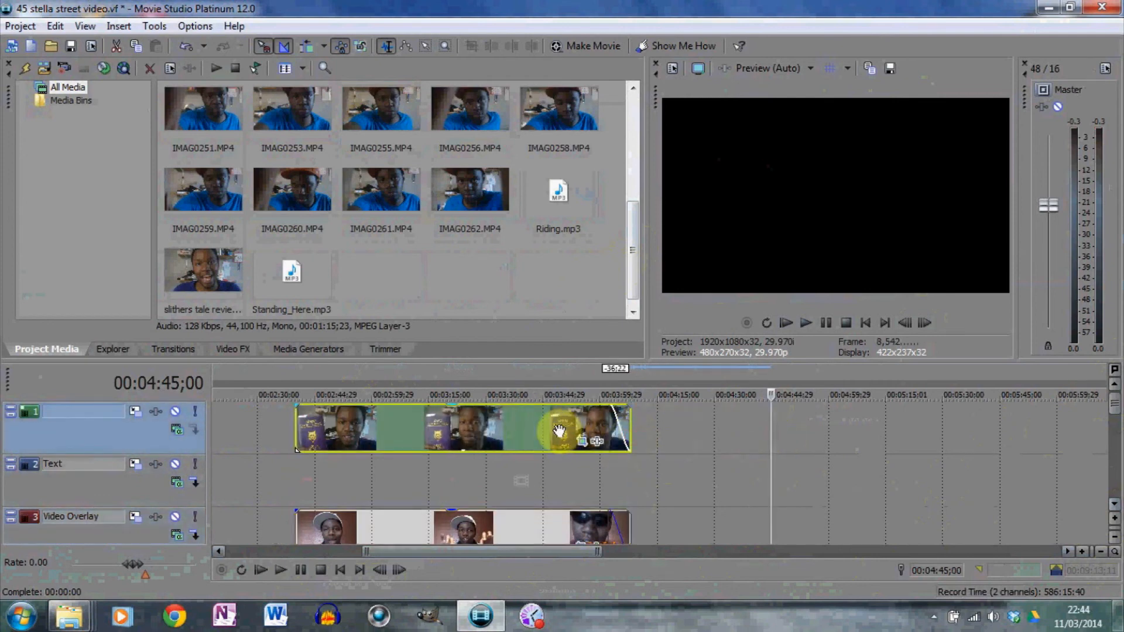
Play the end screen from 00:03:49;09 through its end to check the fade-outs.
click(1114, 506)
click(1114, 506)
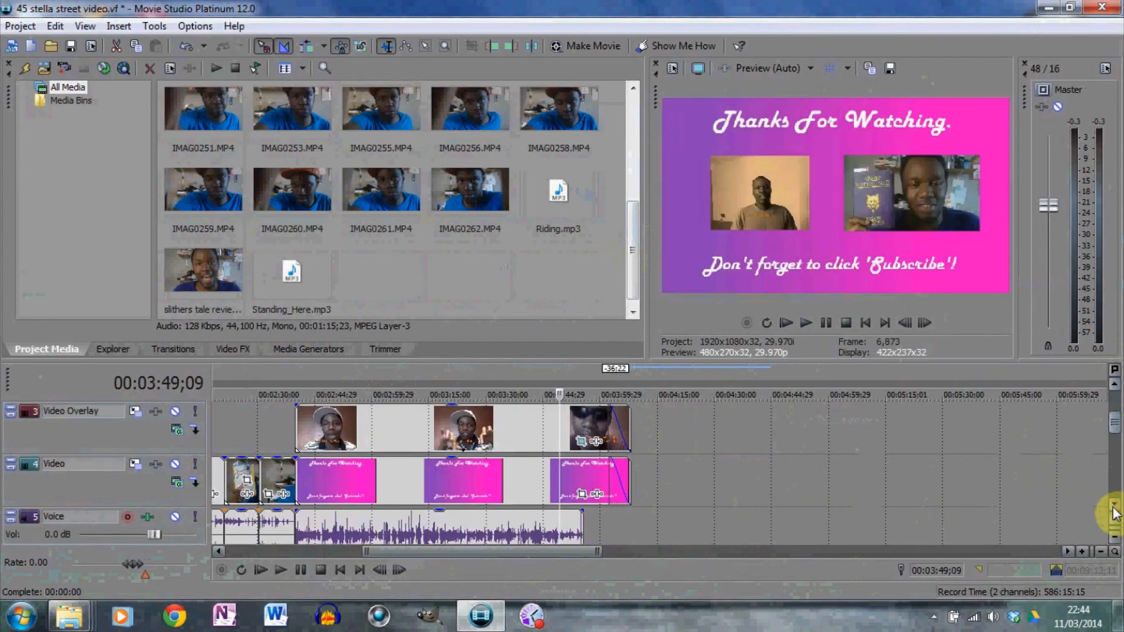
click(1114, 508)
click(279, 571)
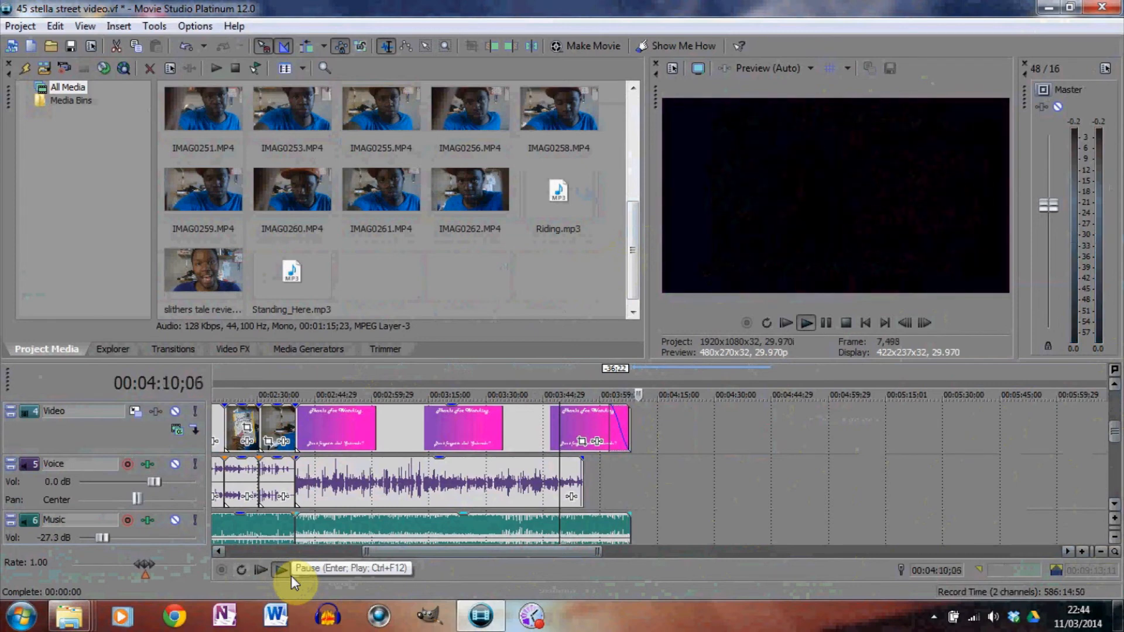
click(291, 576)
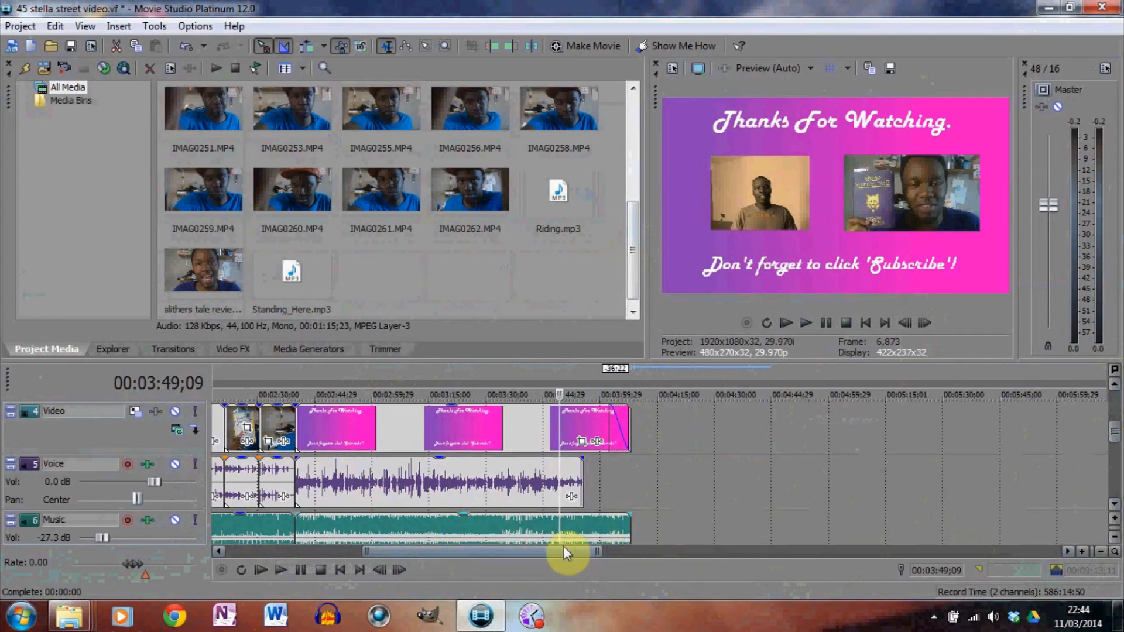
Play short samples of the book review clips from around 00:00:54;13, 00:01:25;12 and 00:01:48;09 to check the footage.
drag(567, 550, 397, 558)
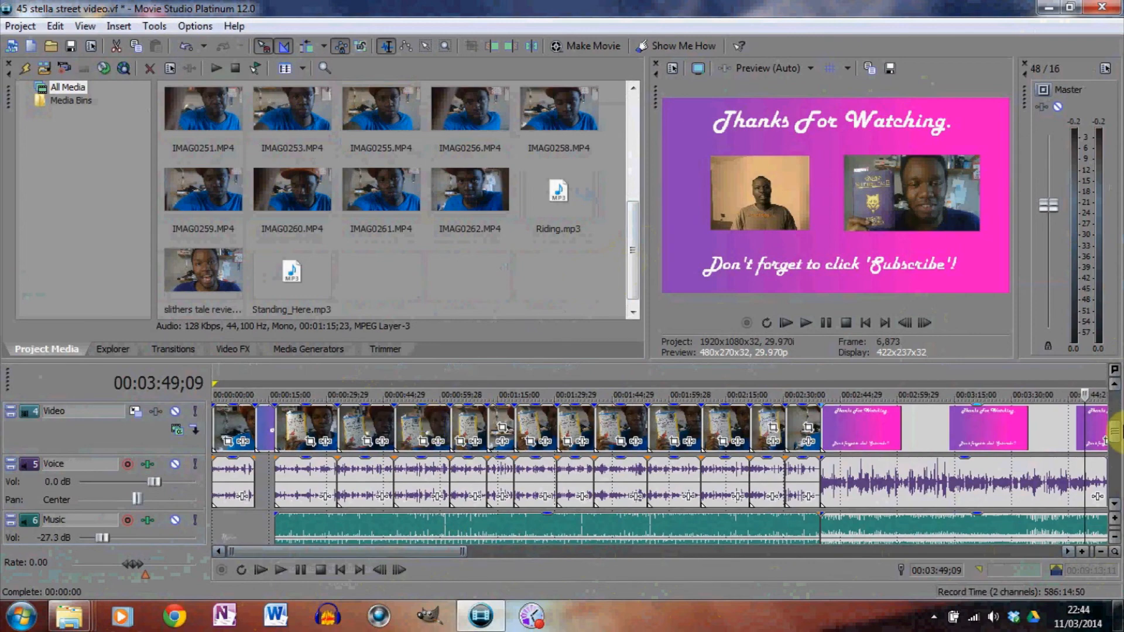
click(1114, 385)
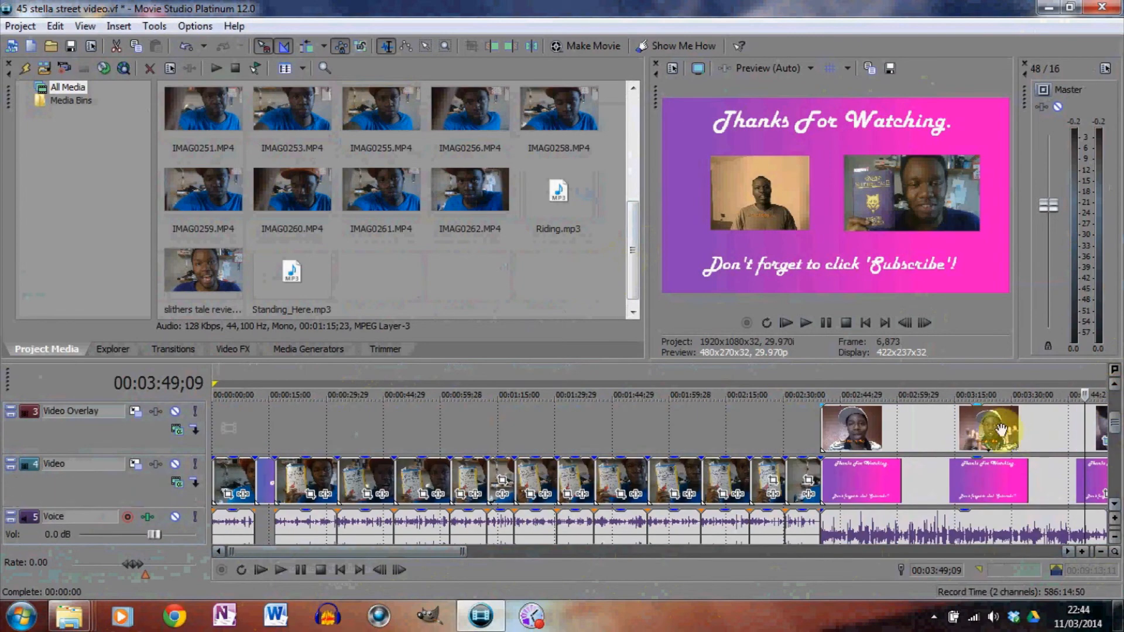
click(419, 481)
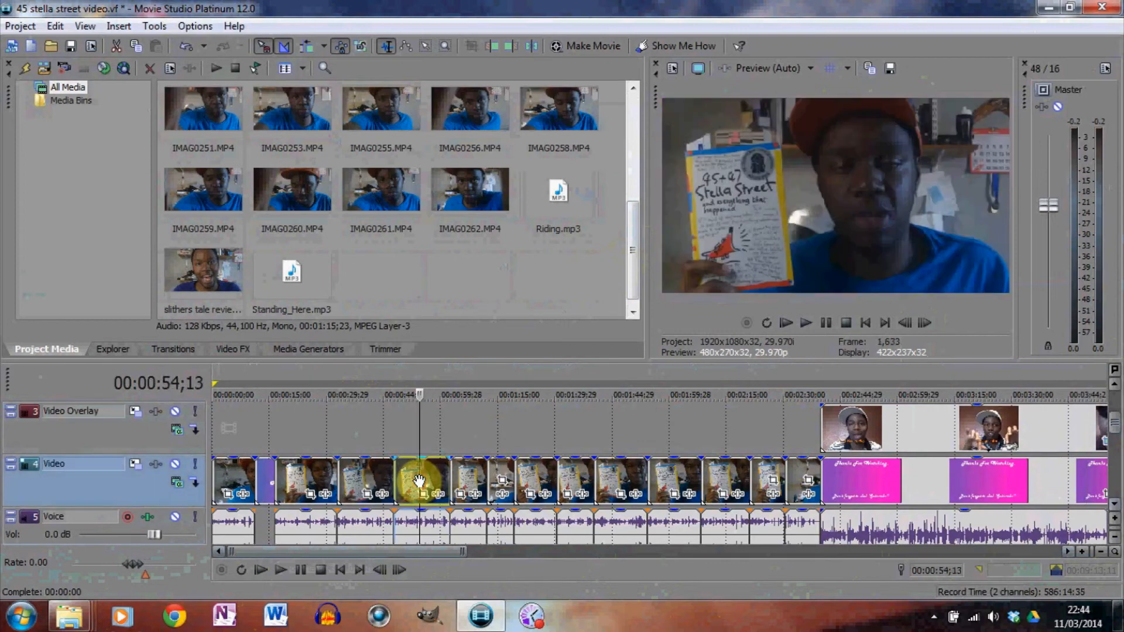
click(281, 570)
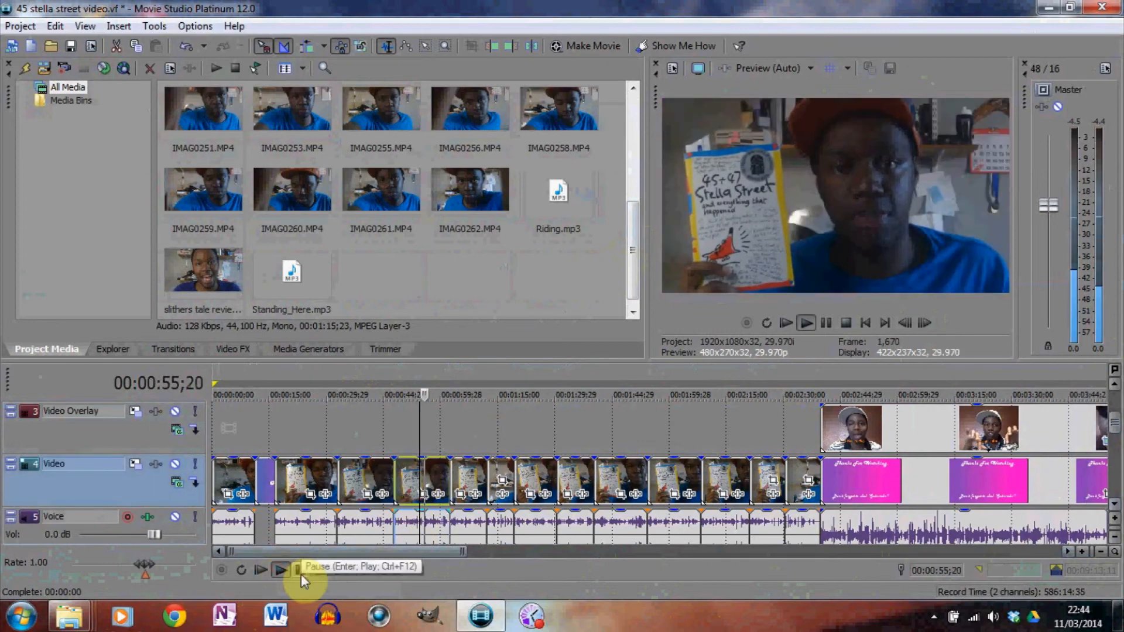
click(299, 571)
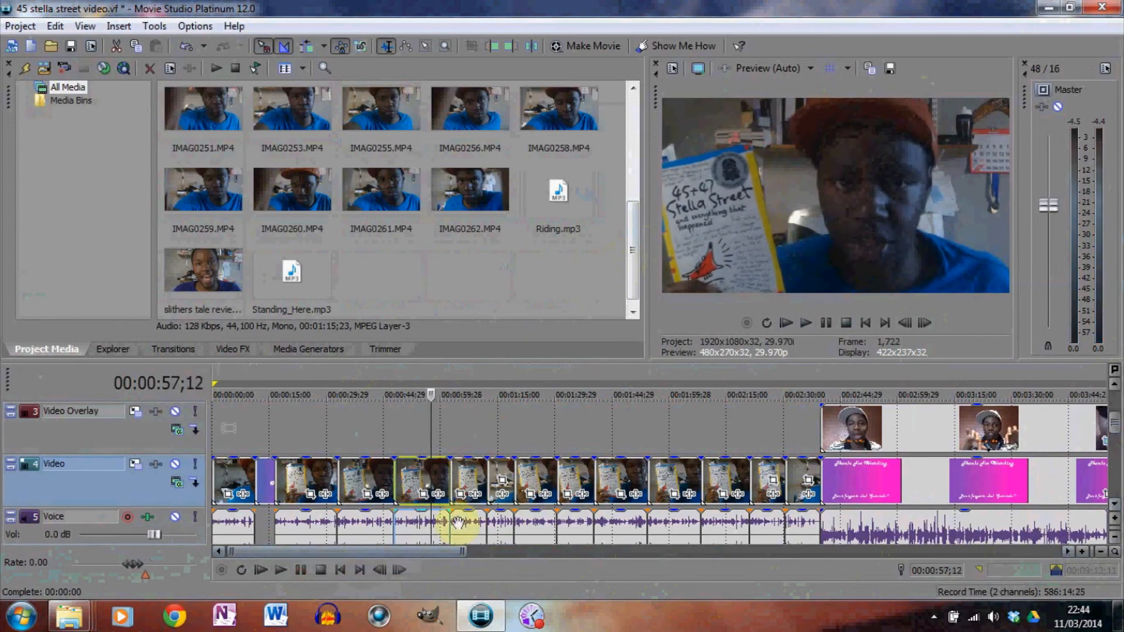
click(536, 477)
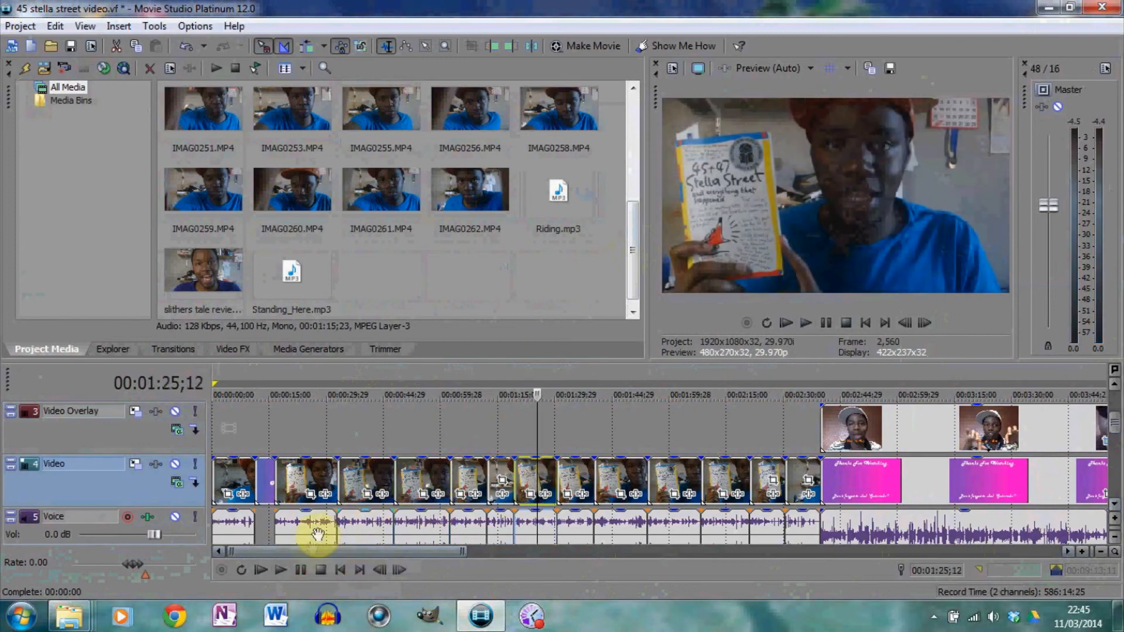
click(295, 571)
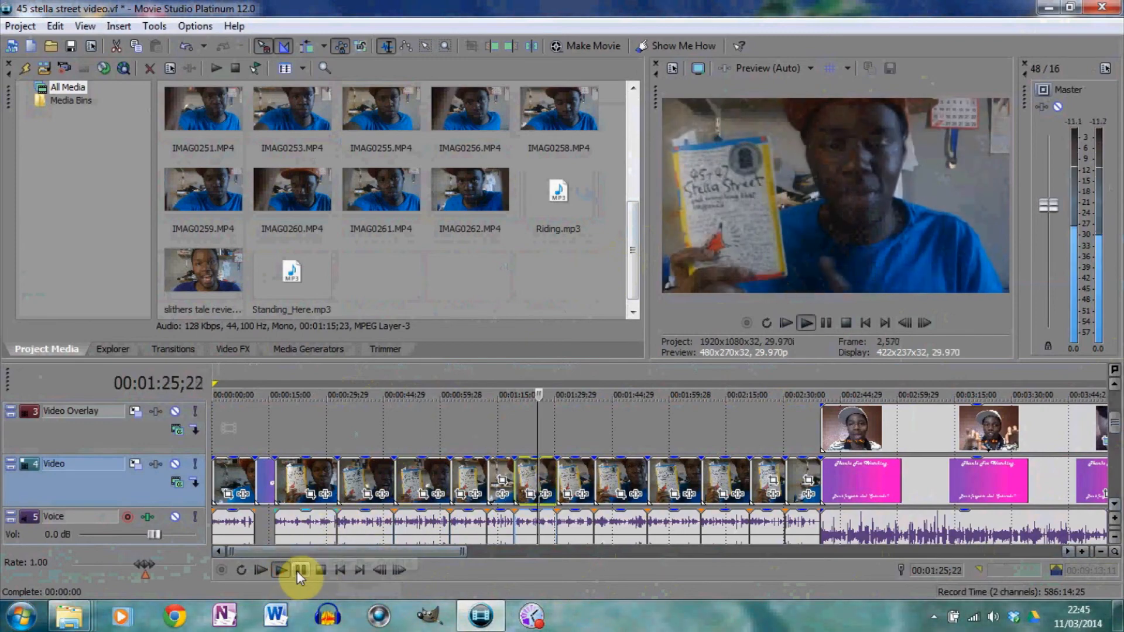
click(625, 482)
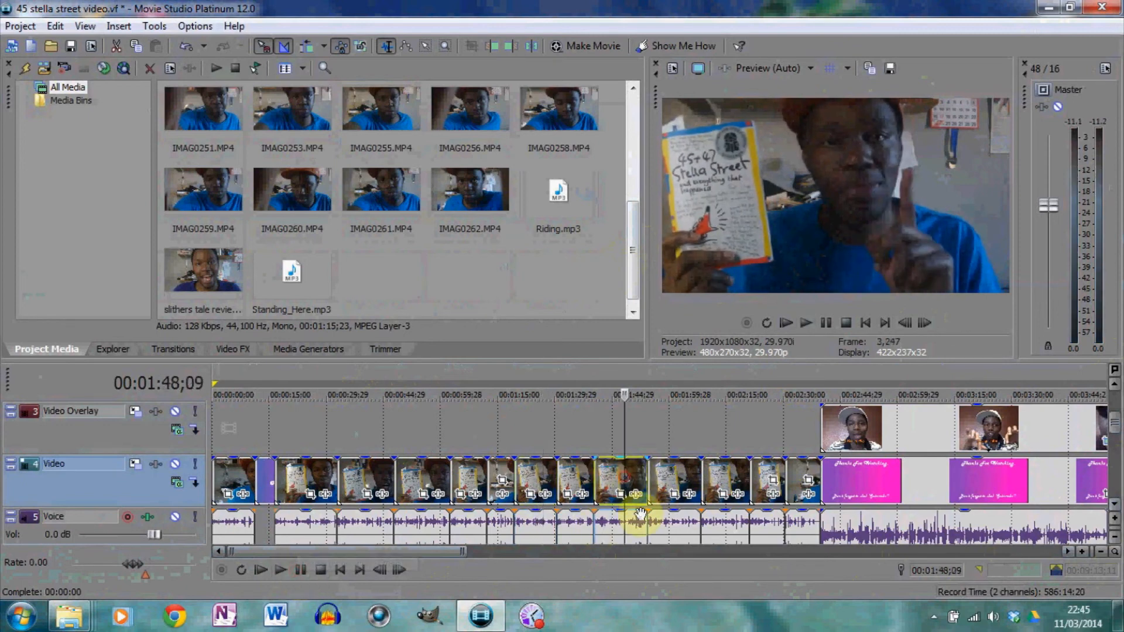
click(301, 571)
Play the review clip from 00:01:58;01 and pause it at 00:02:03;15.
click(661, 477)
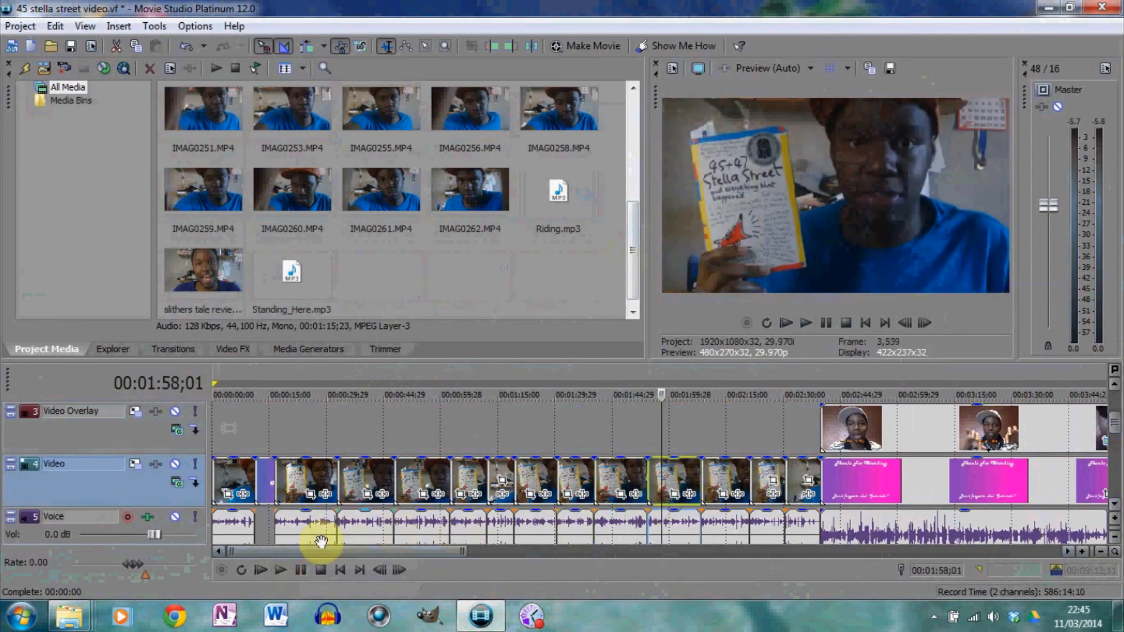
click(280, 570)
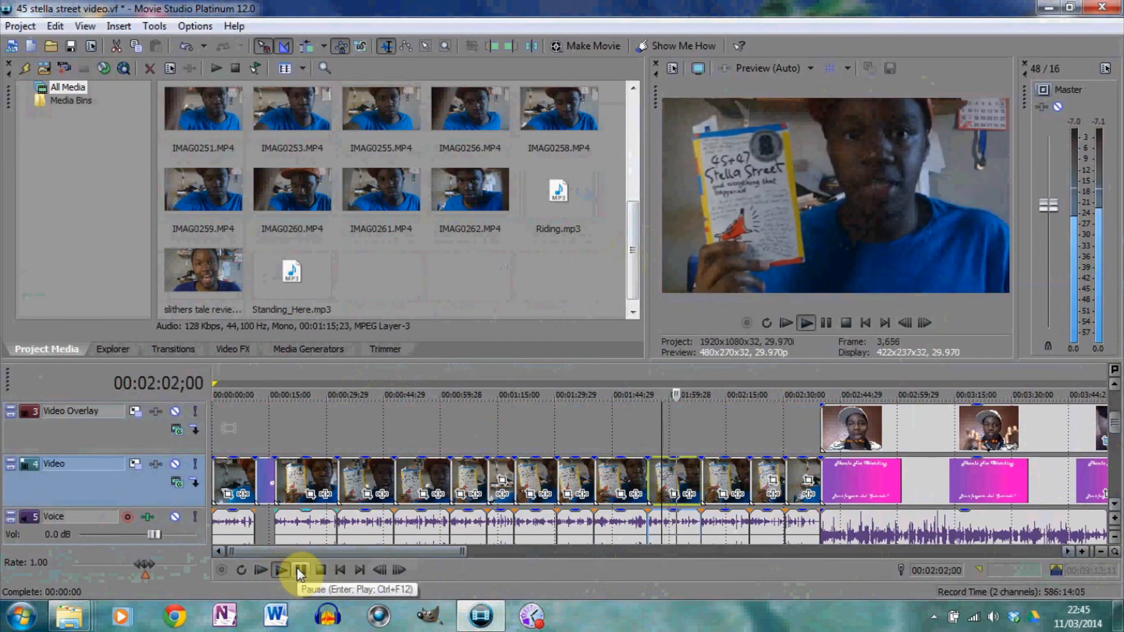
click(298, 569)
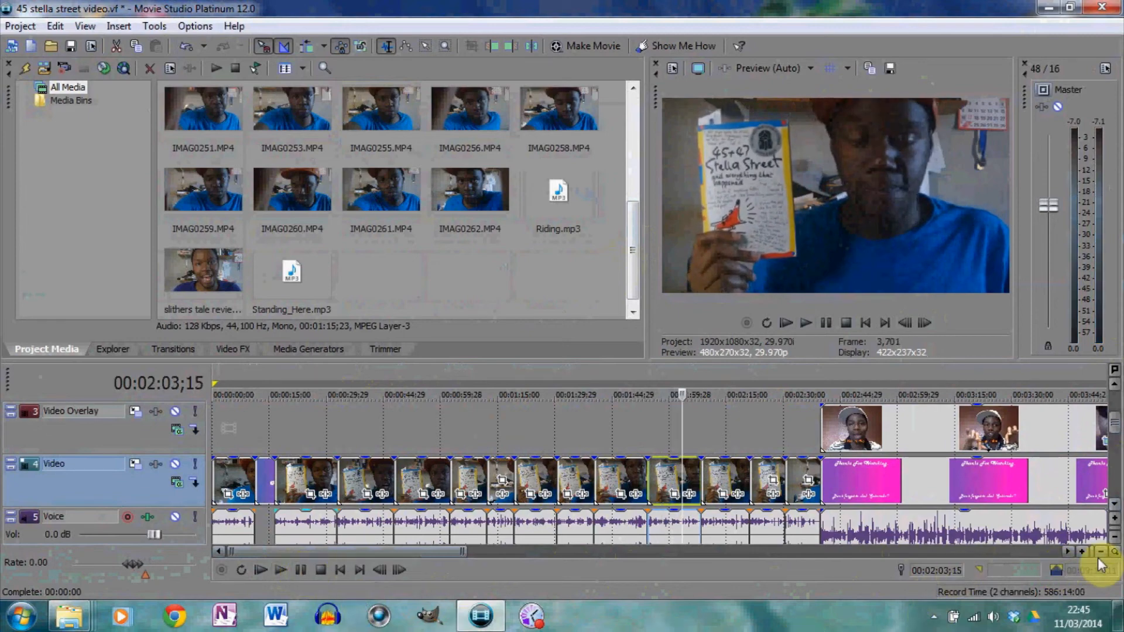
Add a Titles & Text event with the (Default) preset to the Video Overlay track at 00:02:03;15.
click(1081, 552)
click(1081, 551)
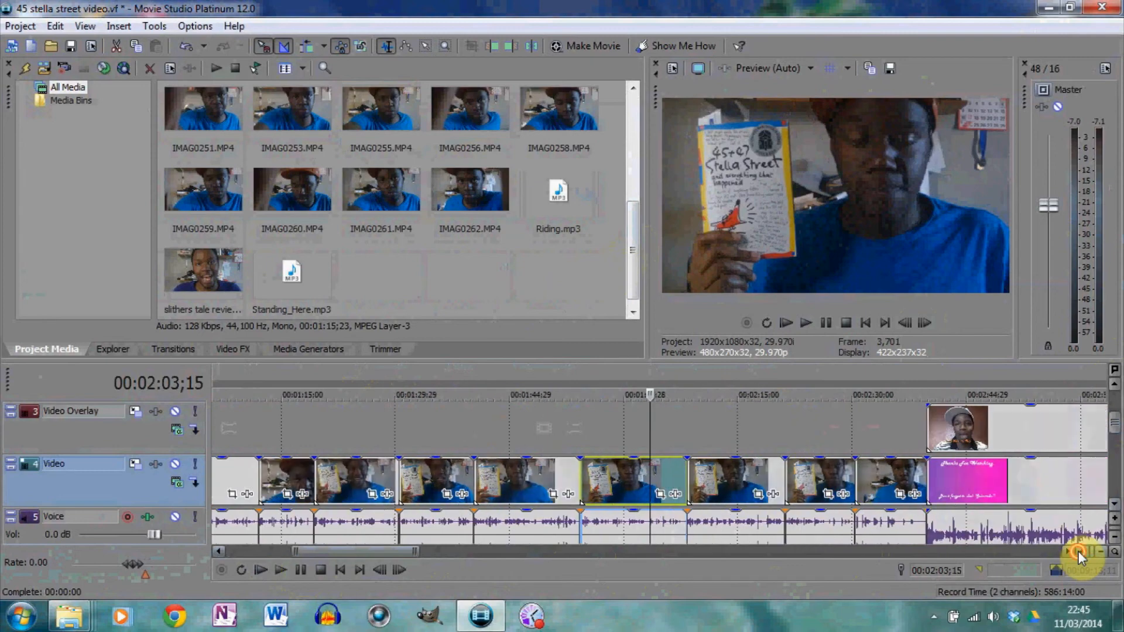
click(1081, 552)
click(1081, 552)
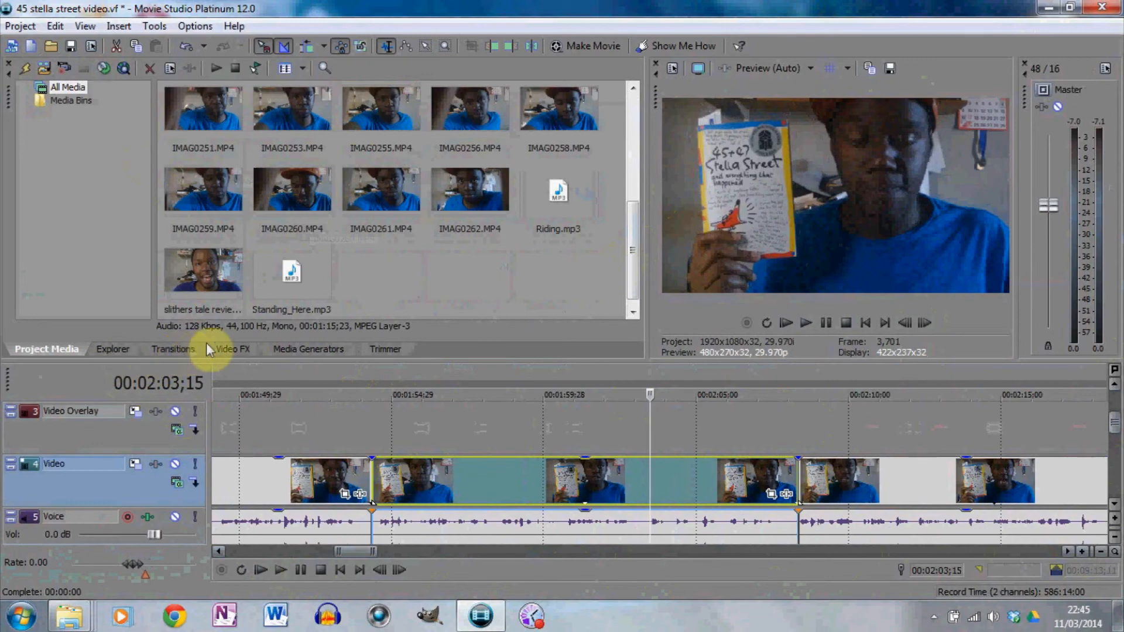
click(167, 350)
click(109, 351)
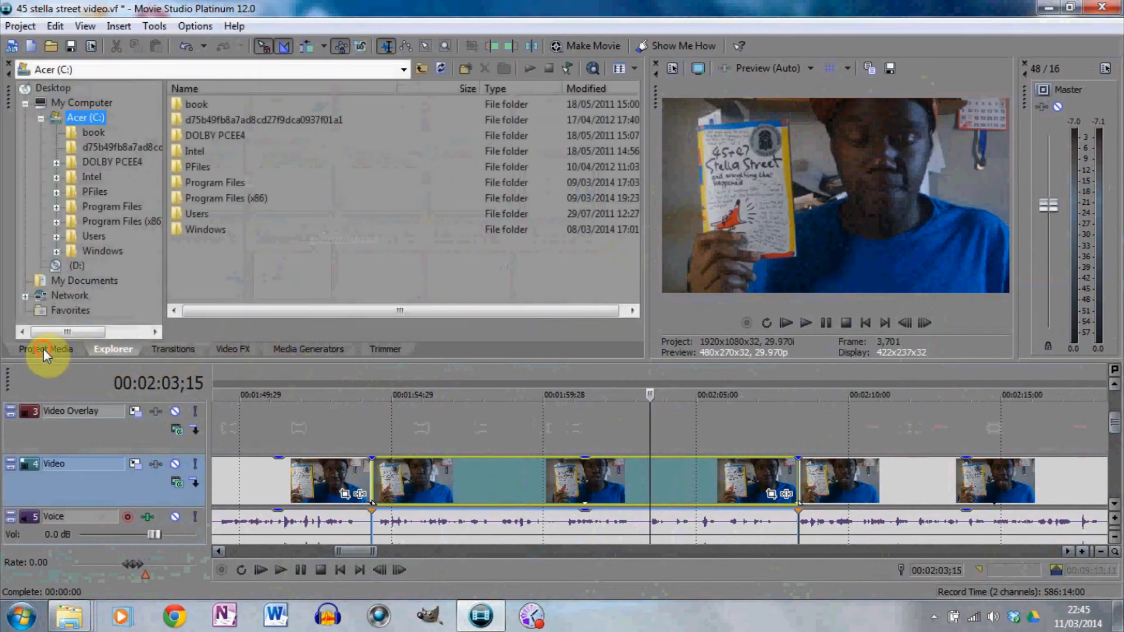
click(44, 349)
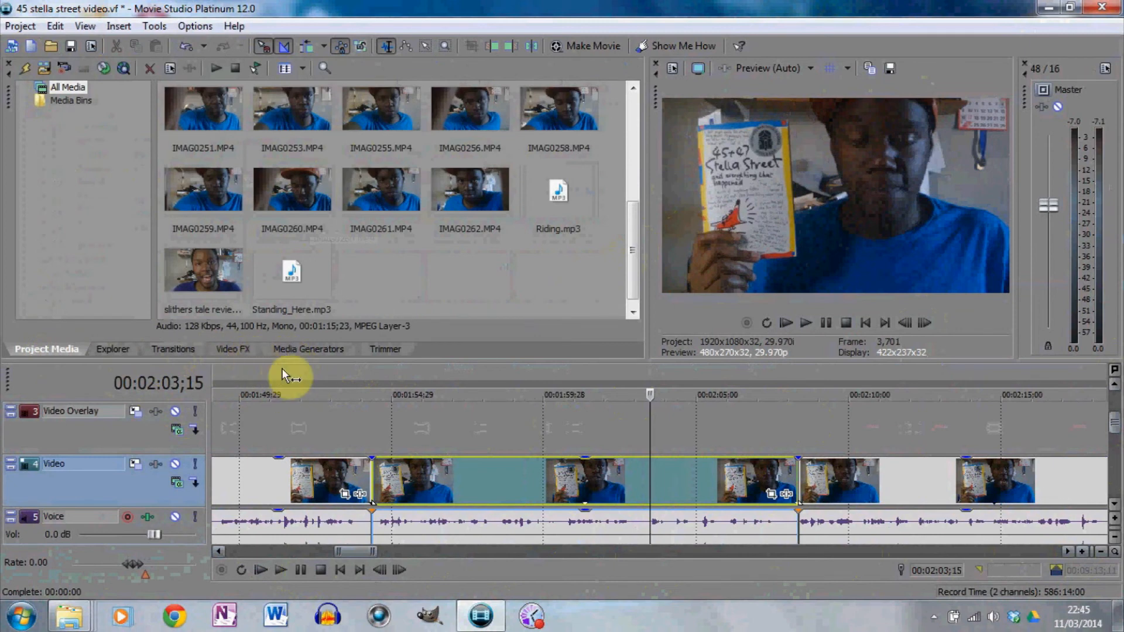
click(297, 350)
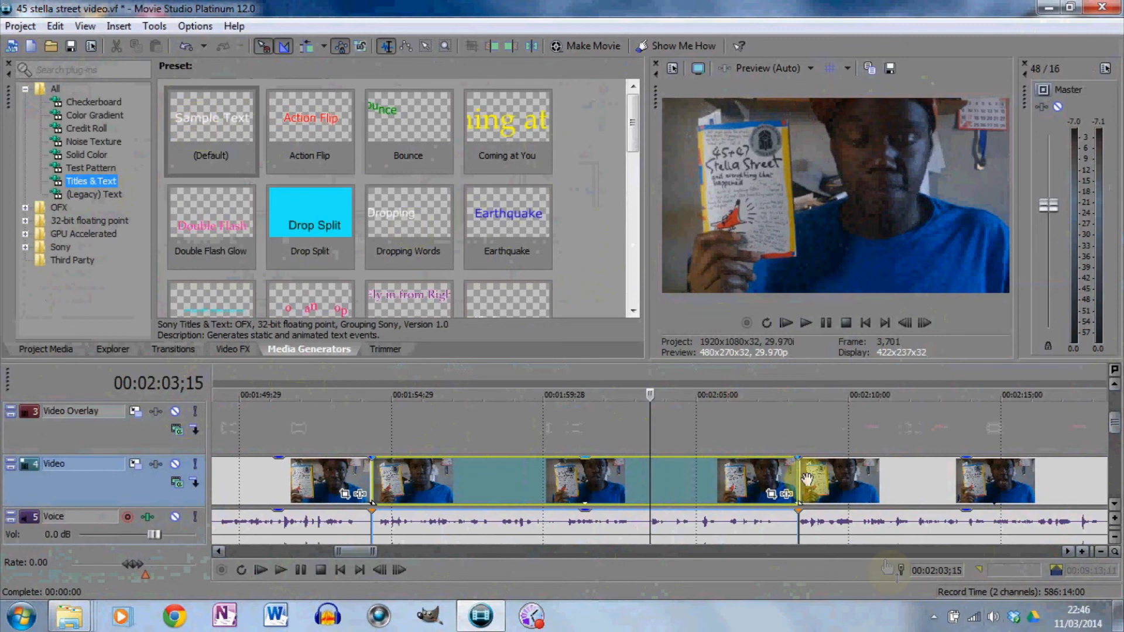
drag(194, 132, 649, 397)
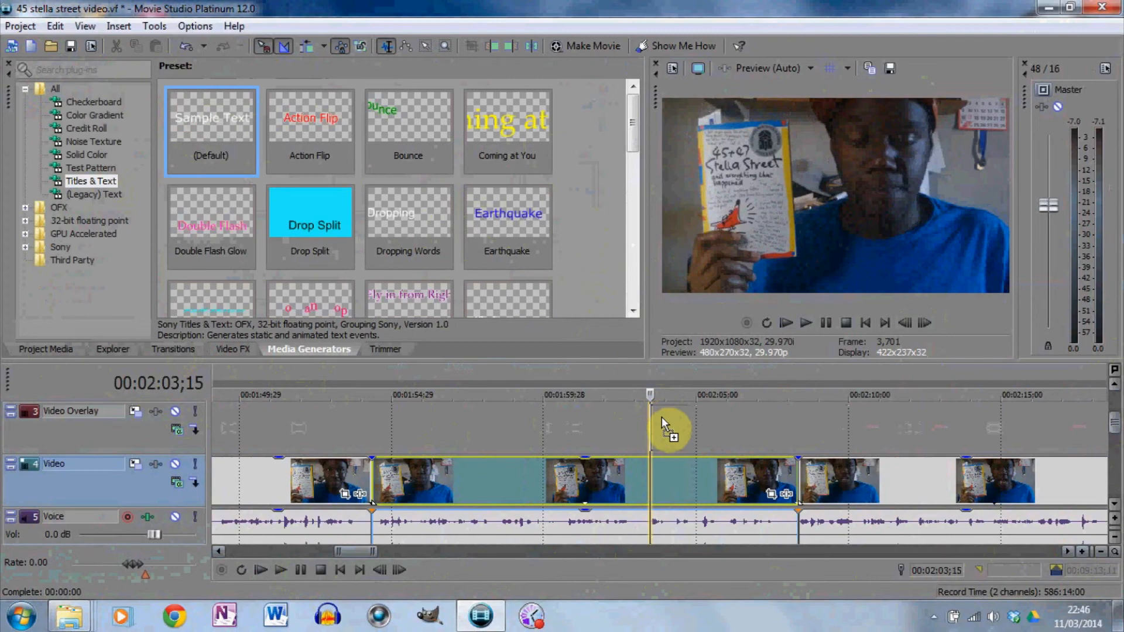
drag(660, 419, 661, 420)
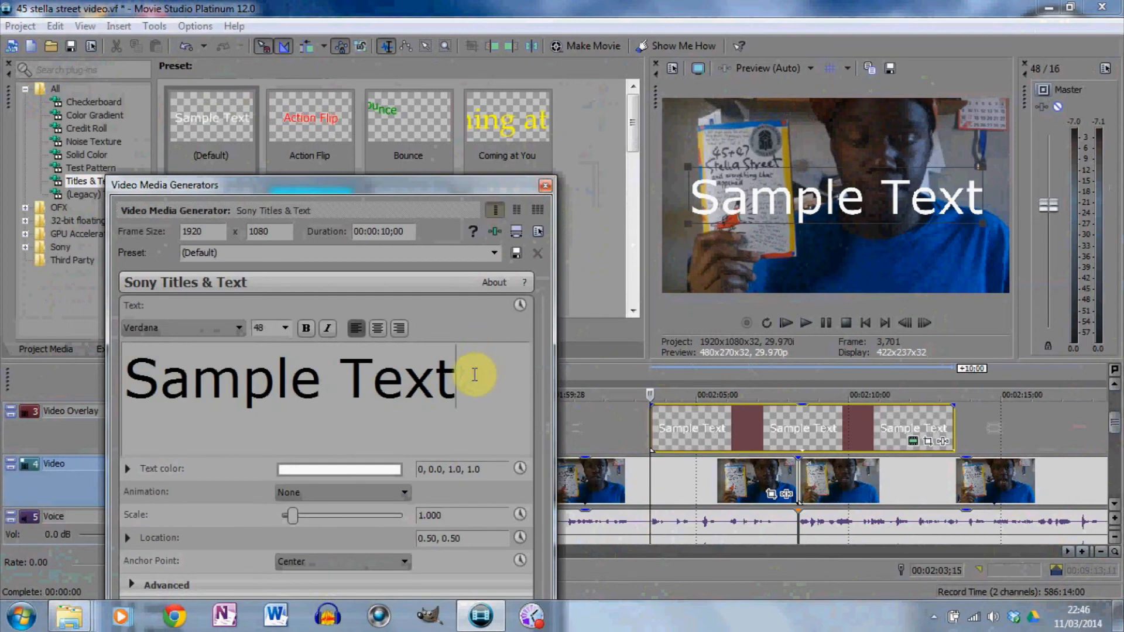
Replace the title's sample text with "Big" and set its anchor point to Bottom Center.
drag(474, 375, 42, 331)
text(Big)
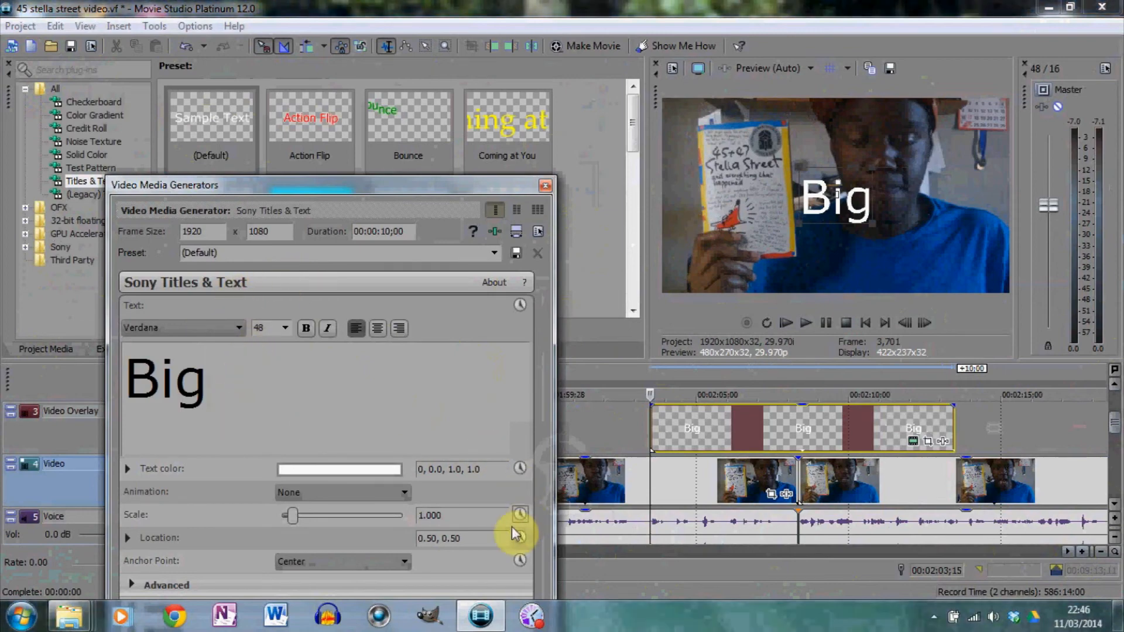
drag(492, 169, 498, 111)
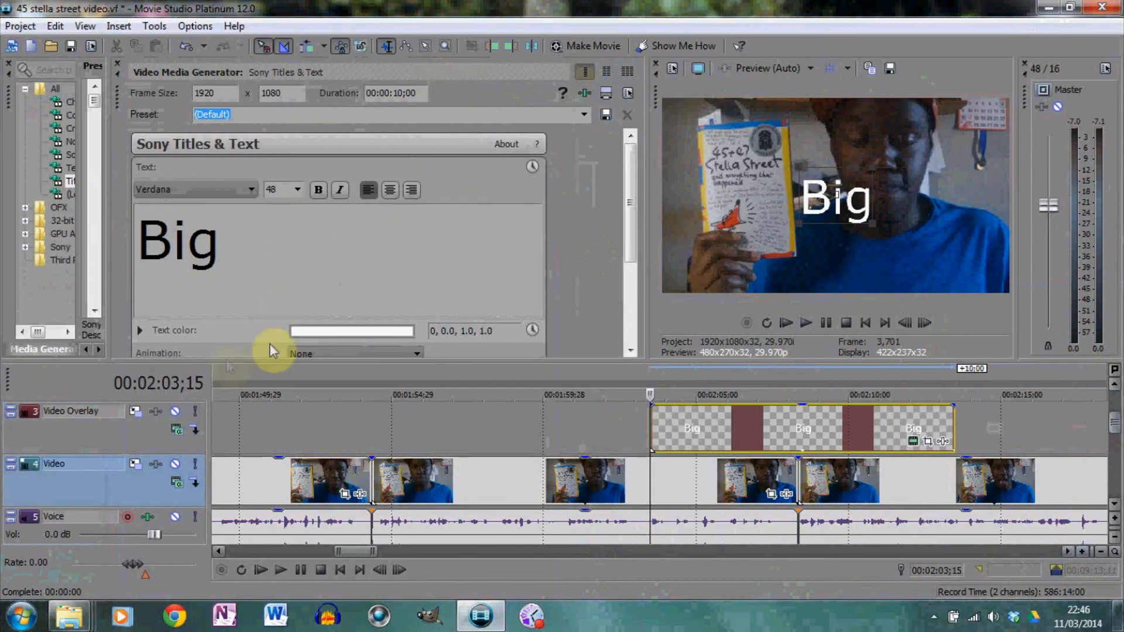
drag(119, 101, 145, 215)
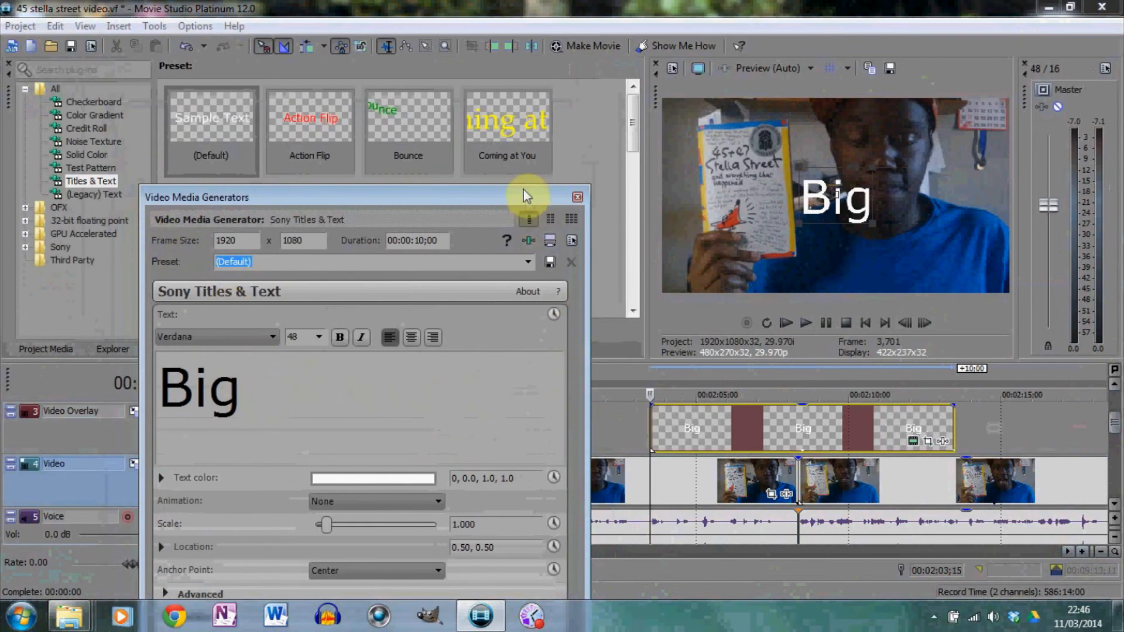
drag(545, 200, 744, 145)
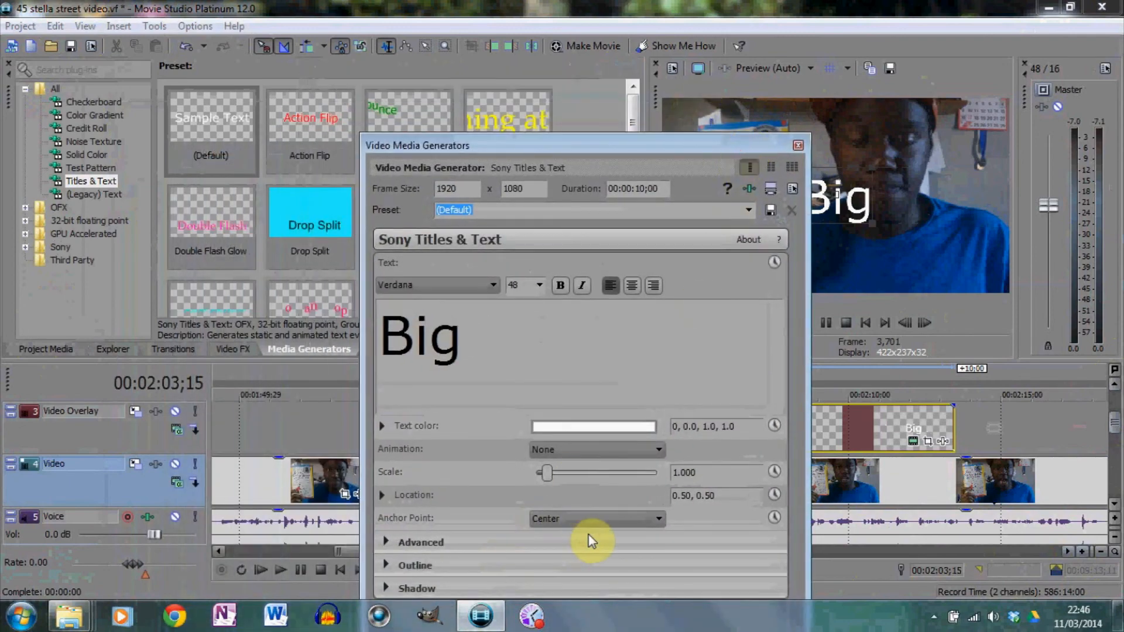
click(660, 520)
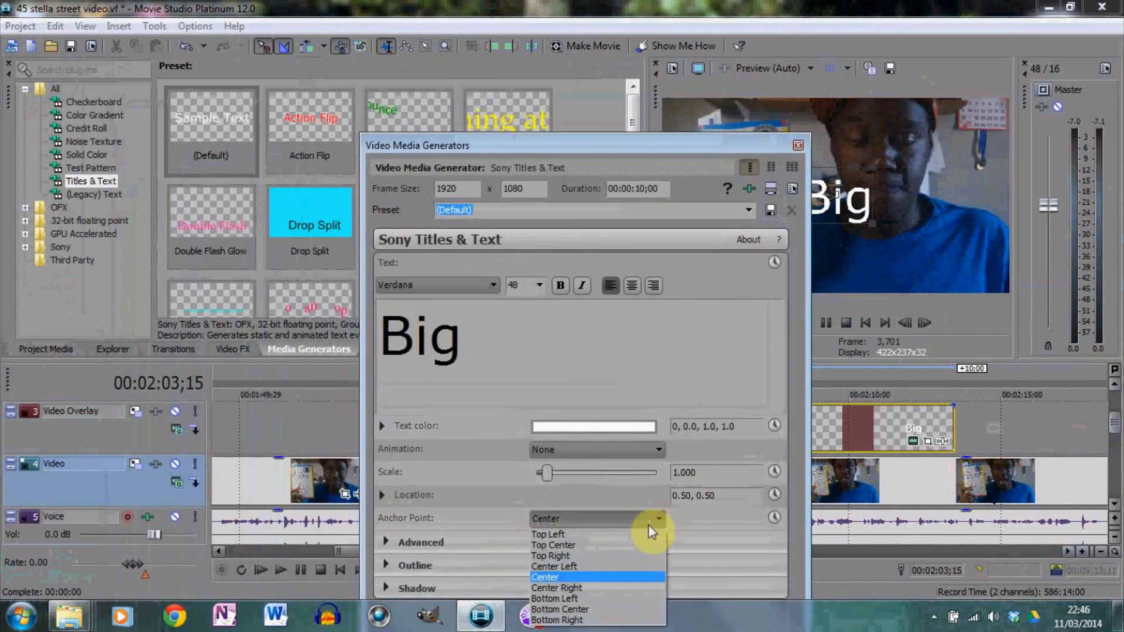
click(594, 610)
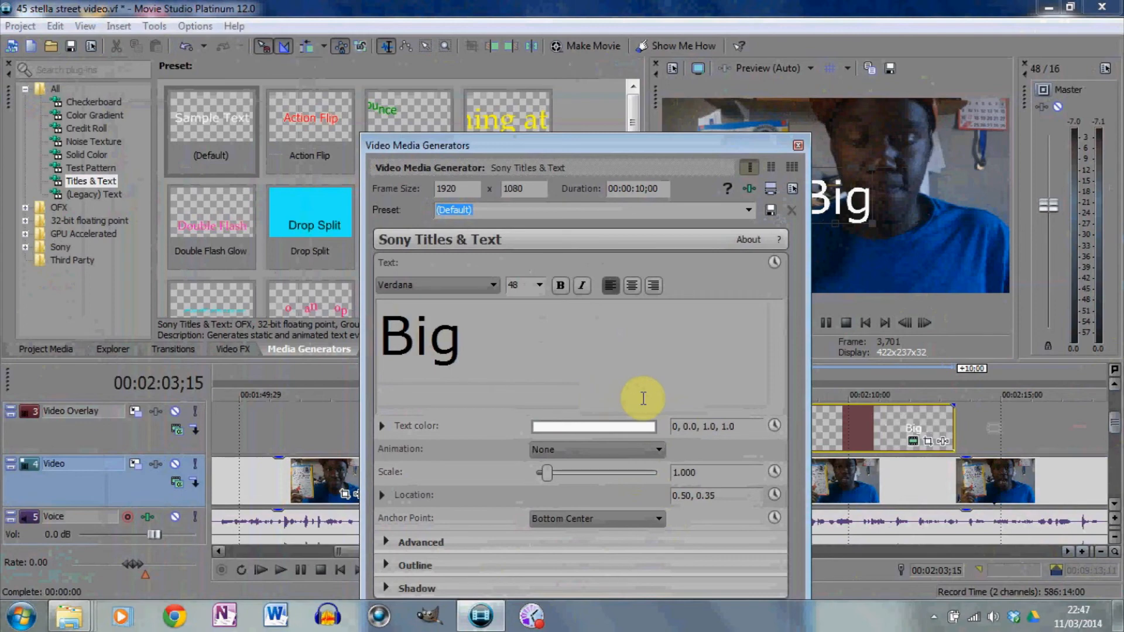
Set the "Big" title's text color to teal (170, 0.89, 0.75, 1.0) and close the media generator window.
click(624, 431)
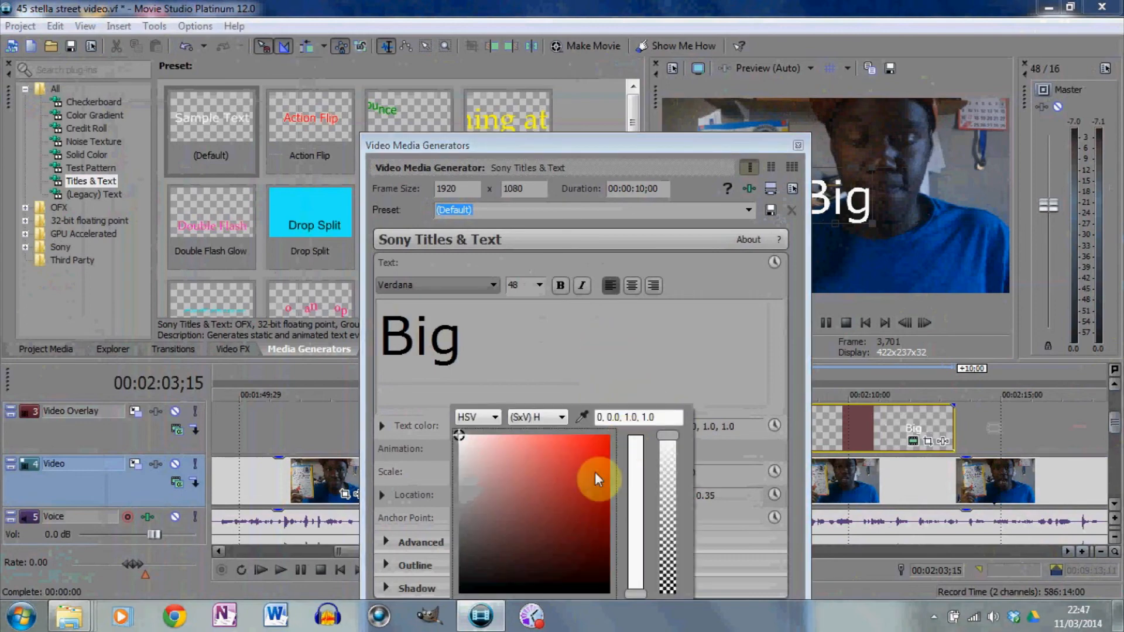
drag(703, 142, 739, 150)
drag(855, 148, 1007, 130)
click(870, 415)
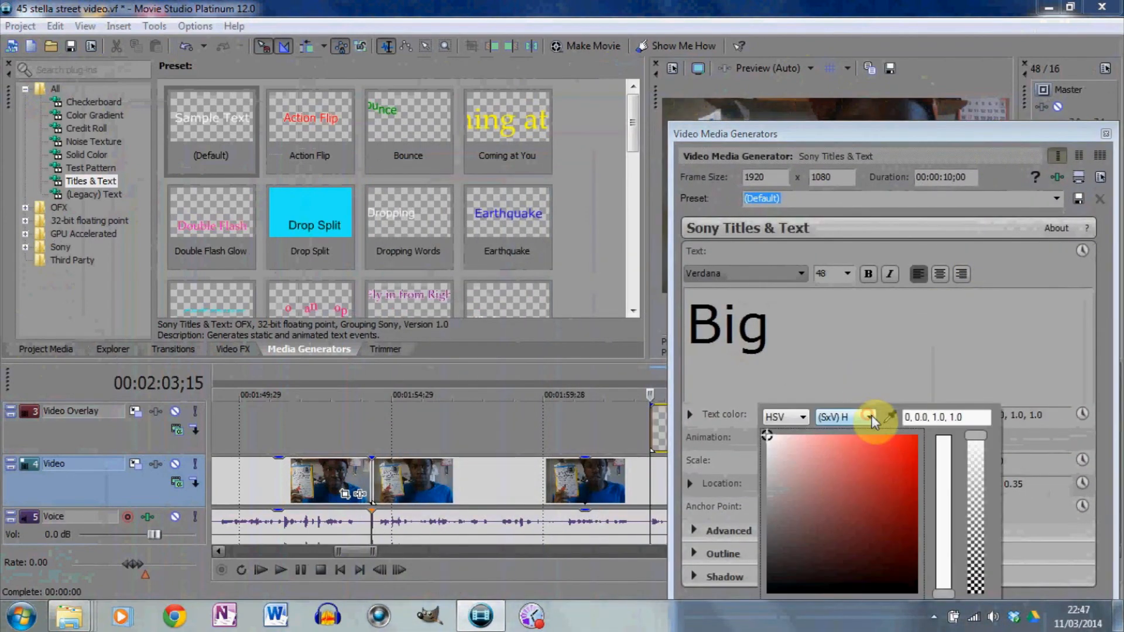
click(902, 475)
drag(941, 548, 944, 519)
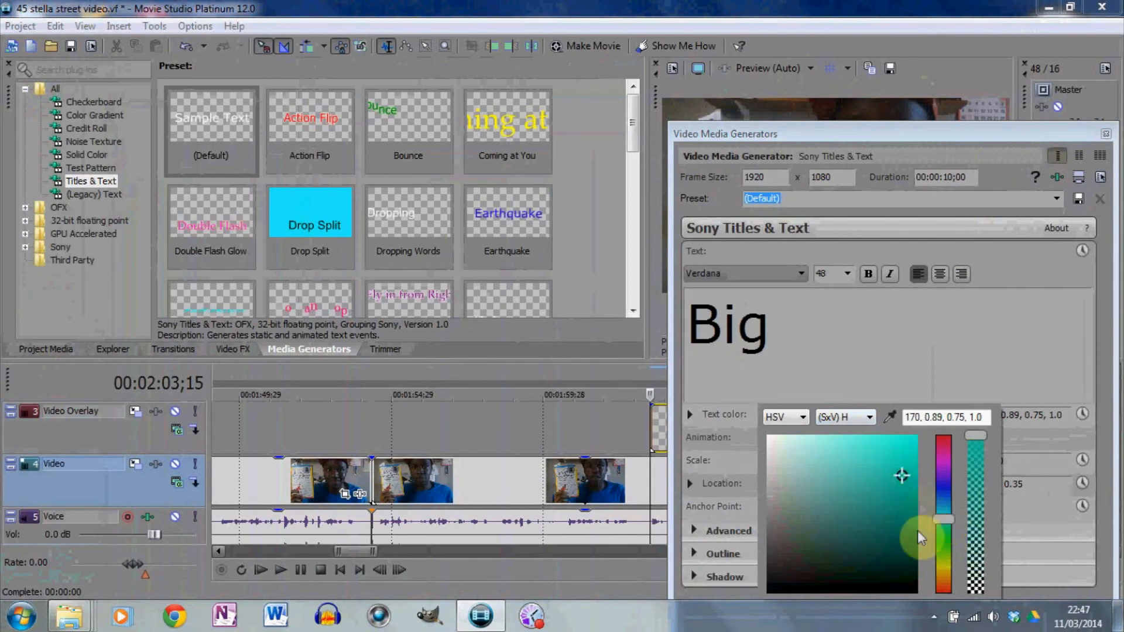
click(1107, 143)
drag(1052, 129, 979, 233)
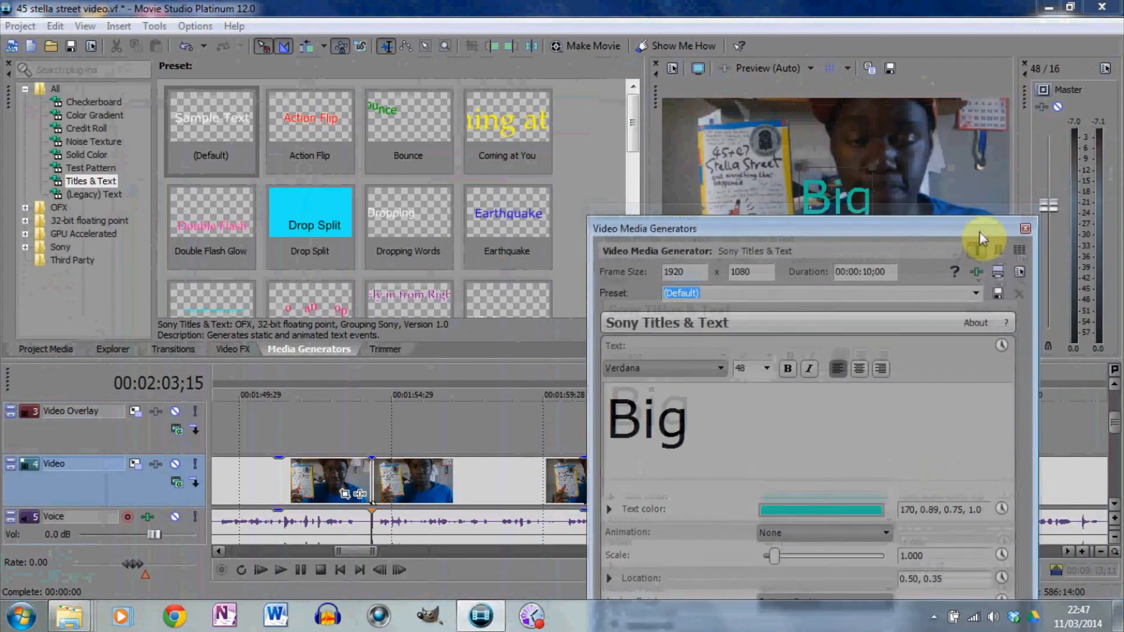
click(1026, 231)
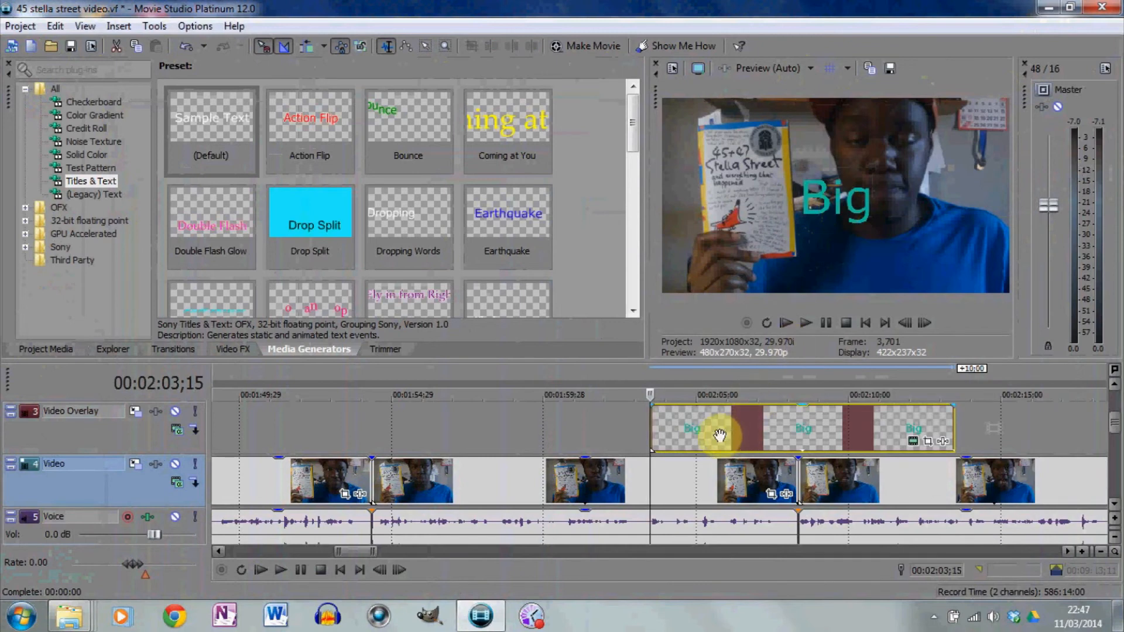
click(671, 436)
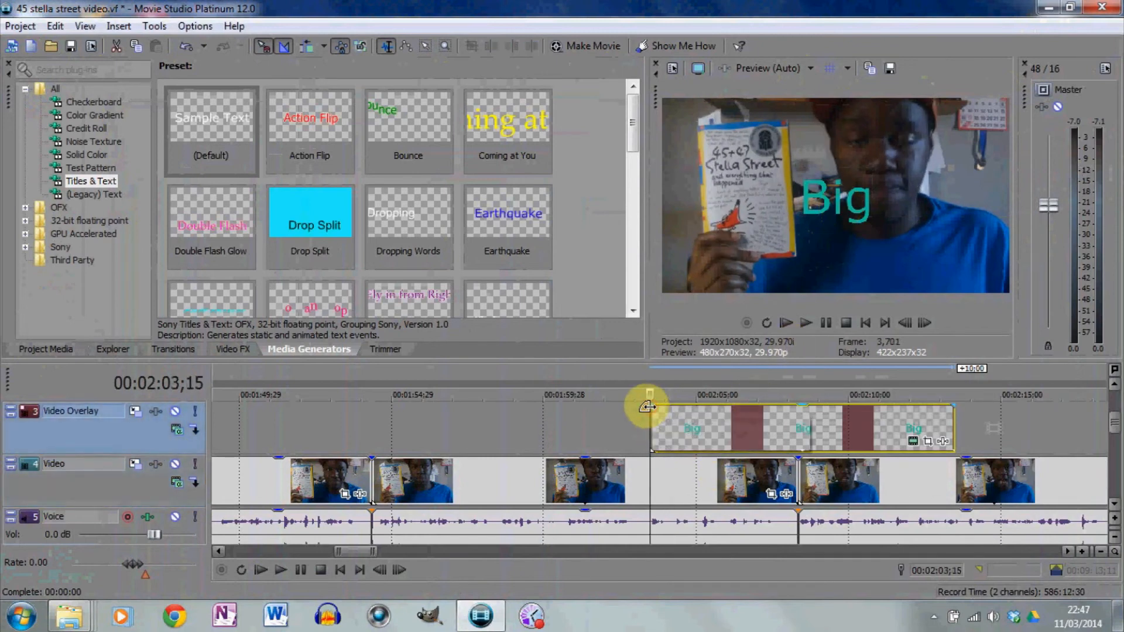
double_click(684, 421)
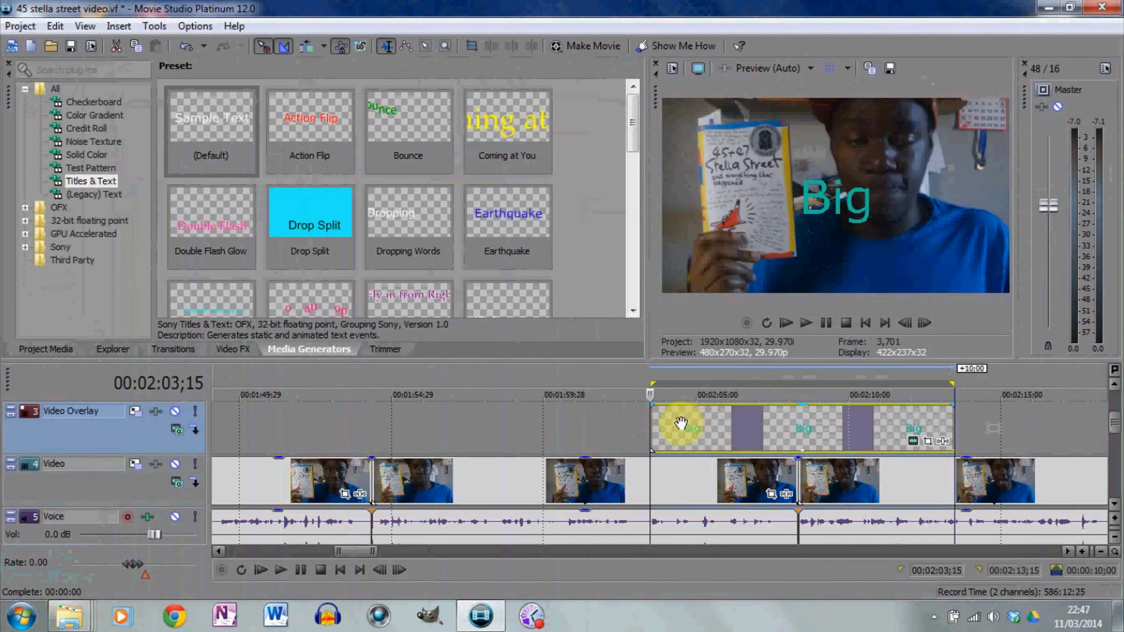
click(634, 426)
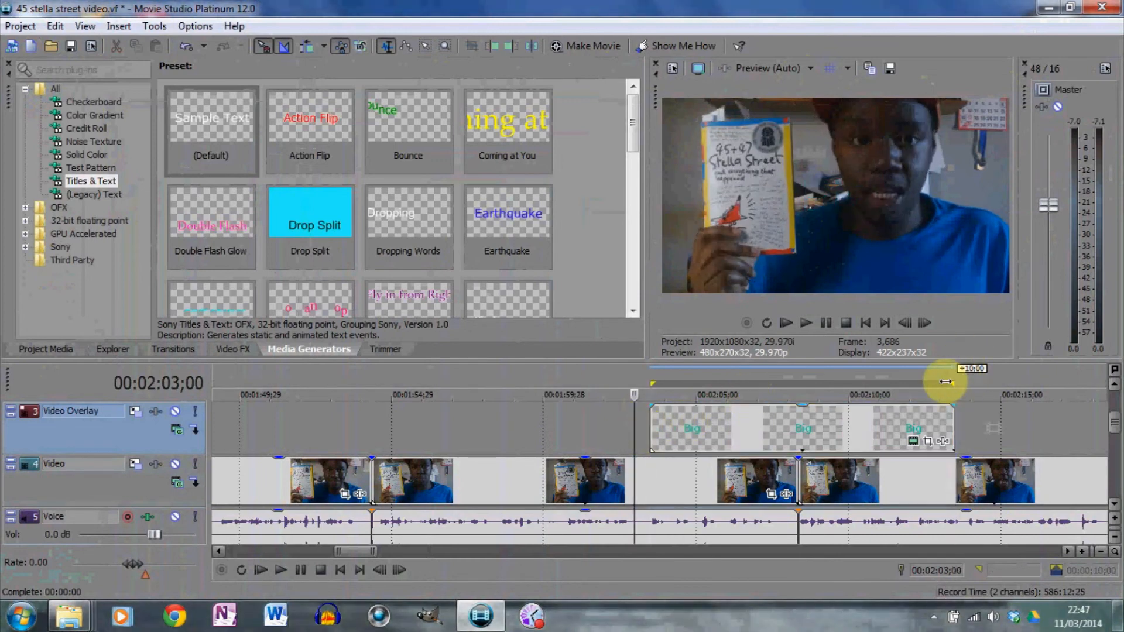
drag(953, 382, 836, 402)
drag(669, 396, 647, 393)
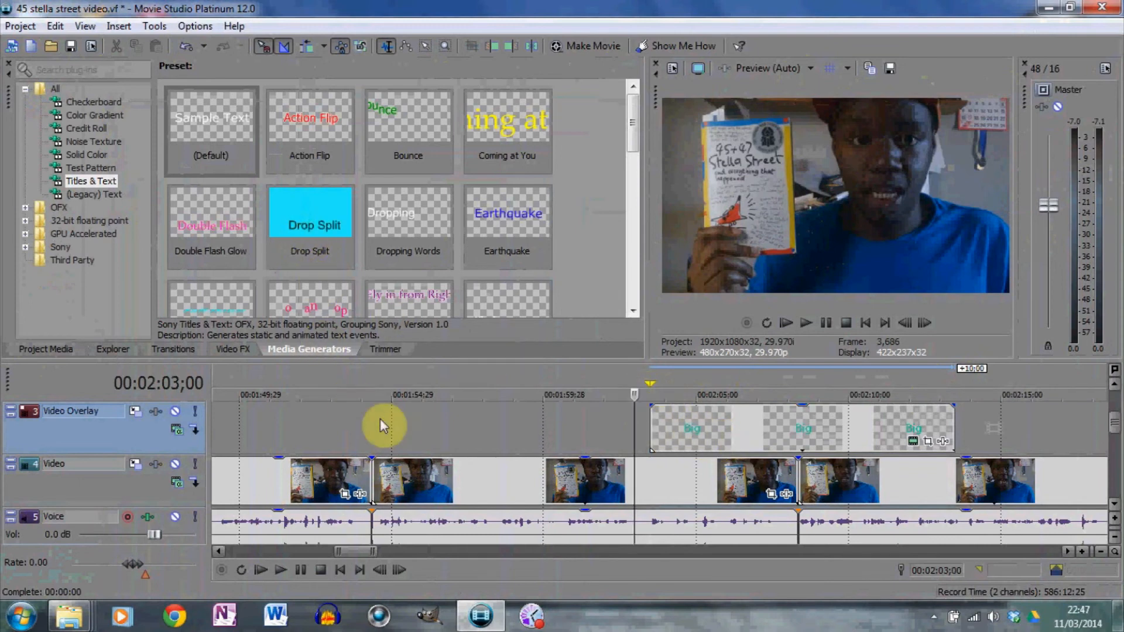
Reopen the "Big" title's generator settings and reposition the text low in the frame at location 0.52, 0.04.
click(913, 443)
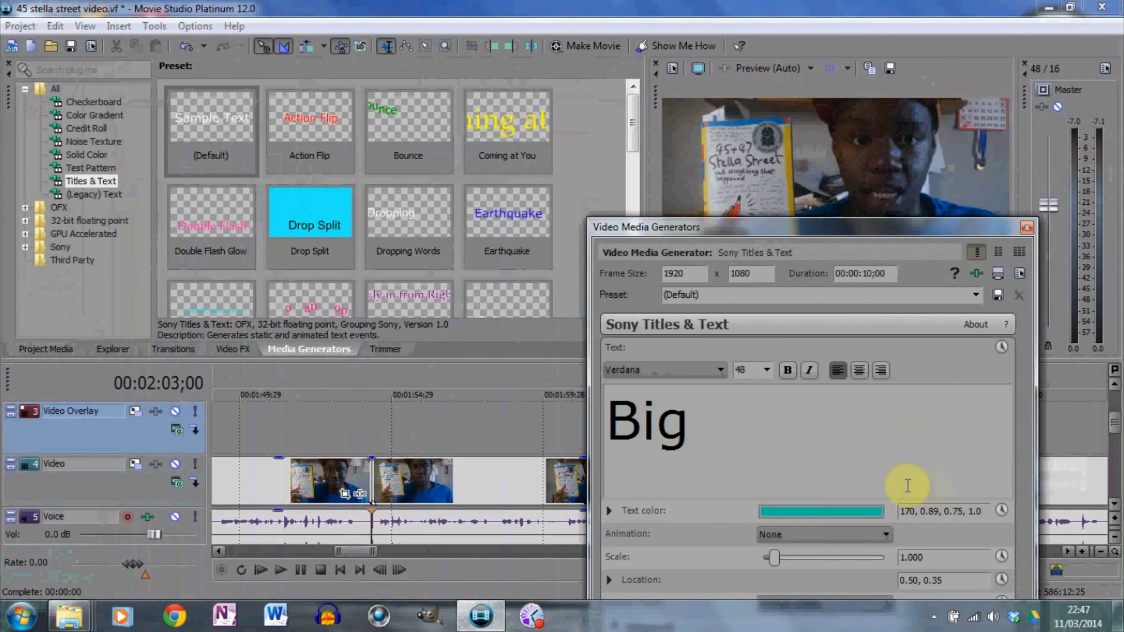
drag(949, 228, 566, 136)
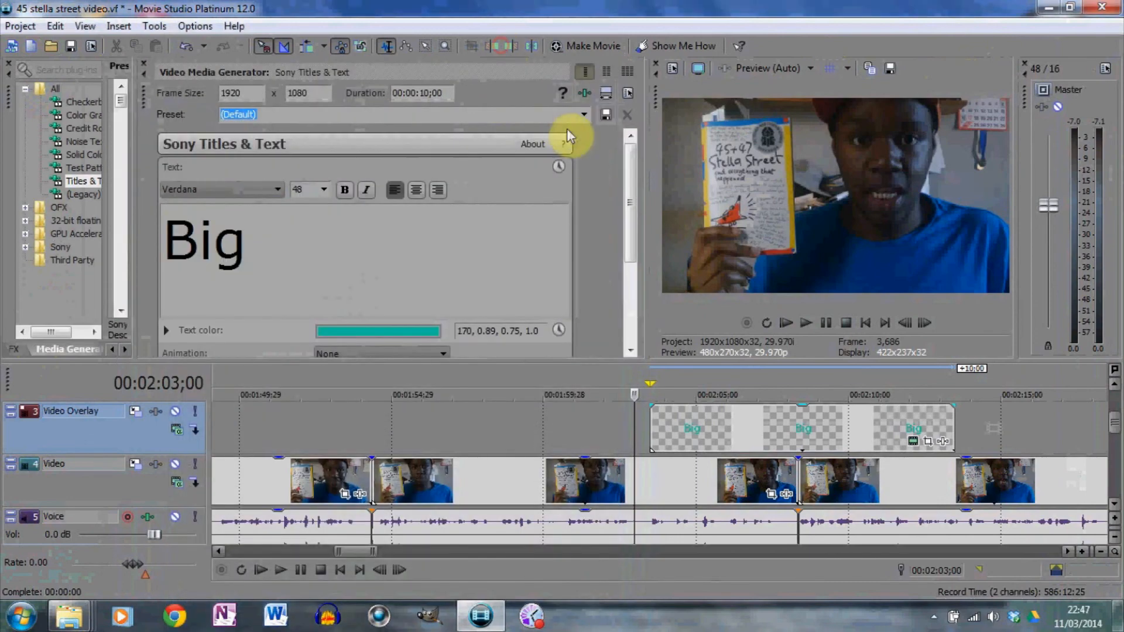
drag(628, 170, 635, 254)
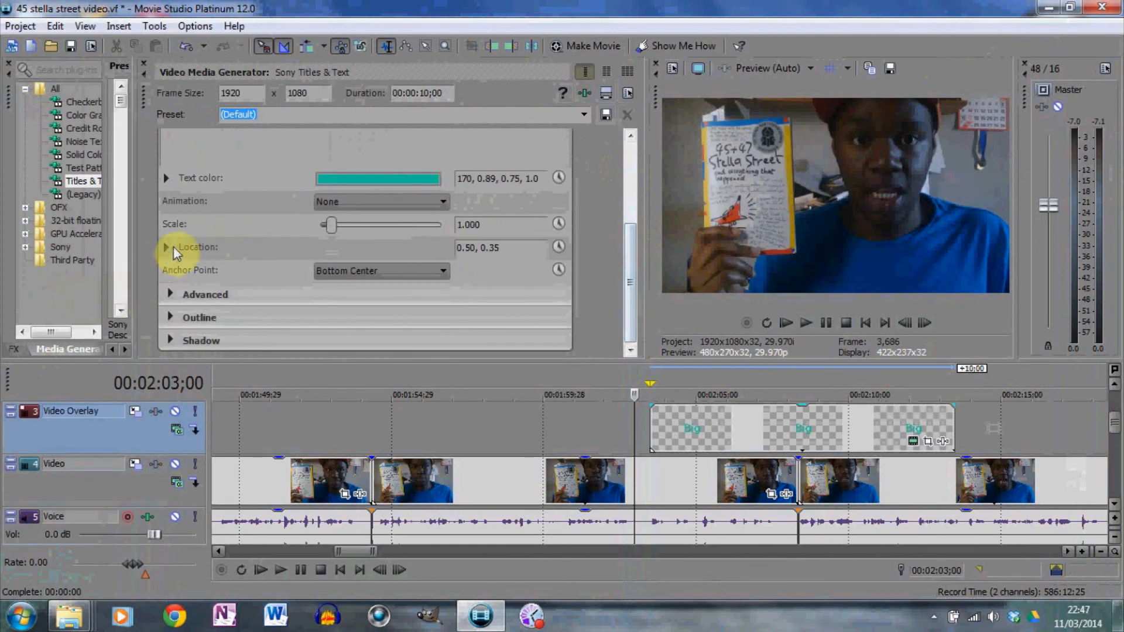
click(164, 248)
click(164, 247)
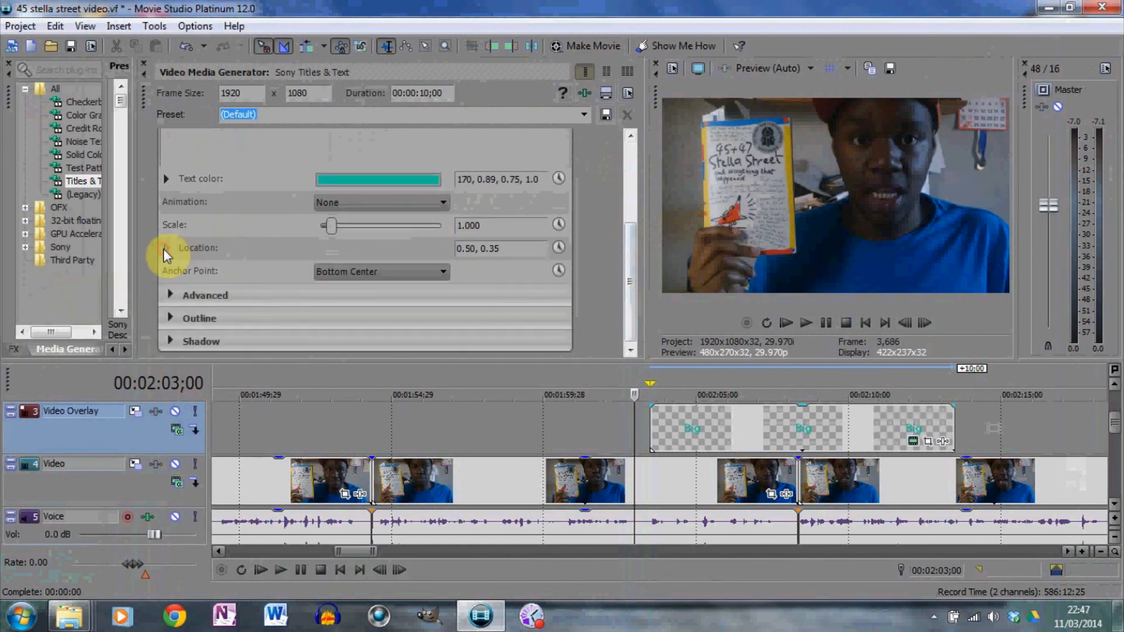
click(164, 248)
drag(410, 312, 410, 336)
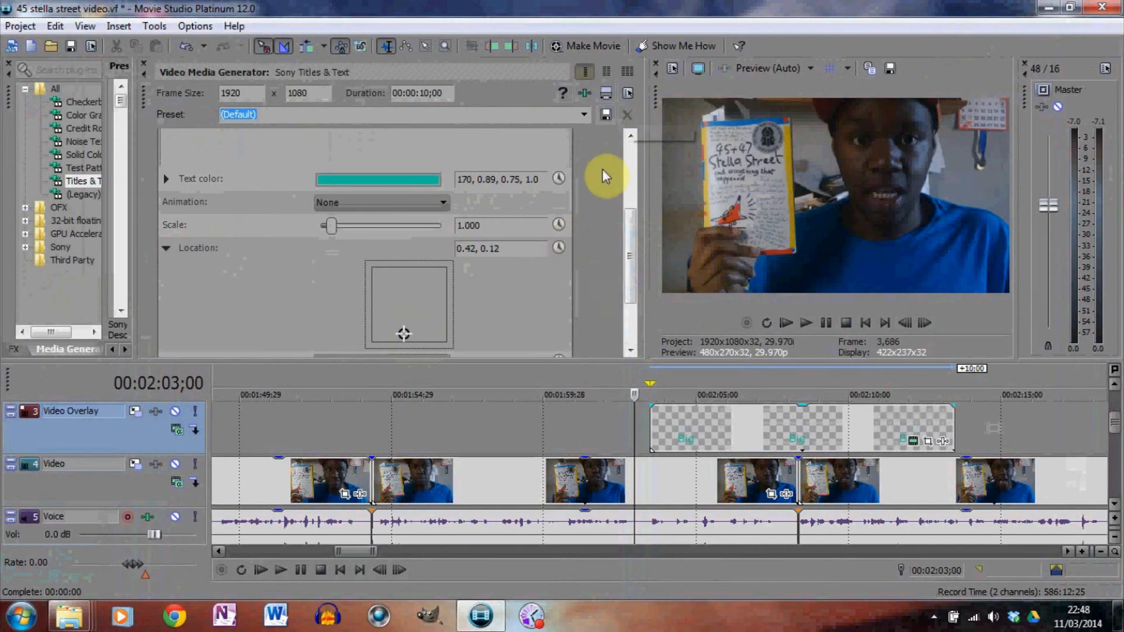
drag(663, 430, 662, 428)
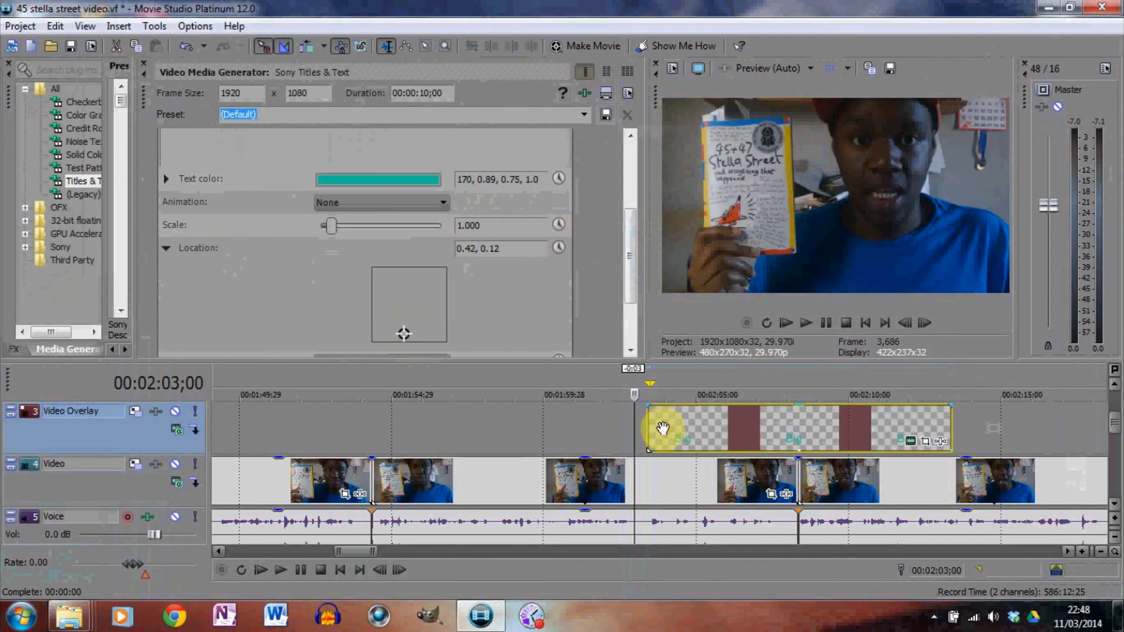
click(826, 248)
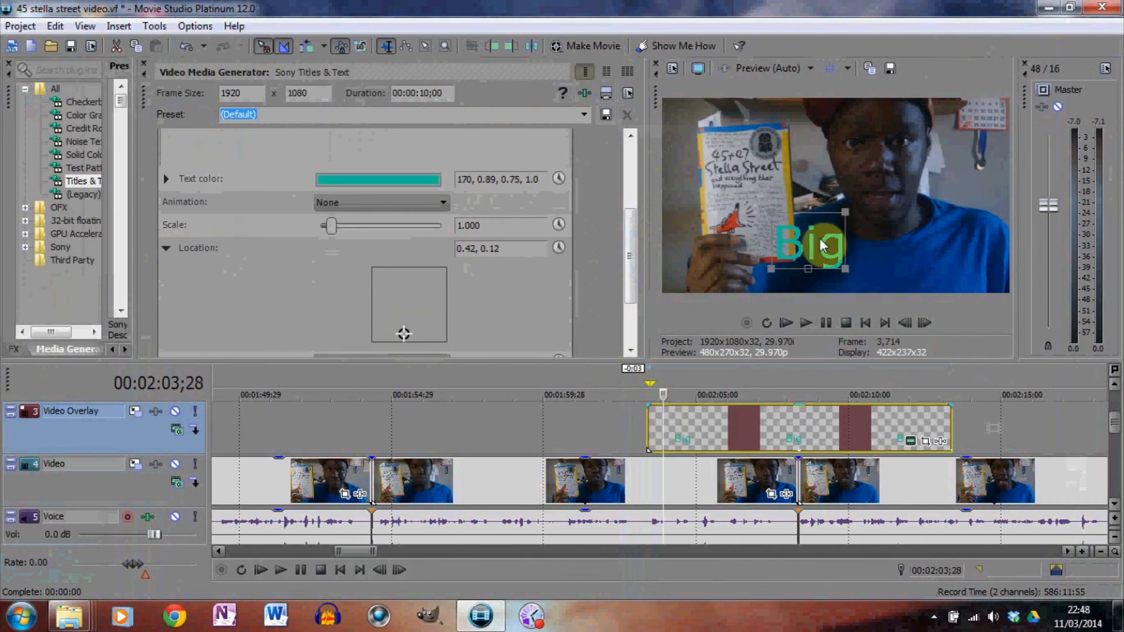
drag(826, 244, 853, 255)
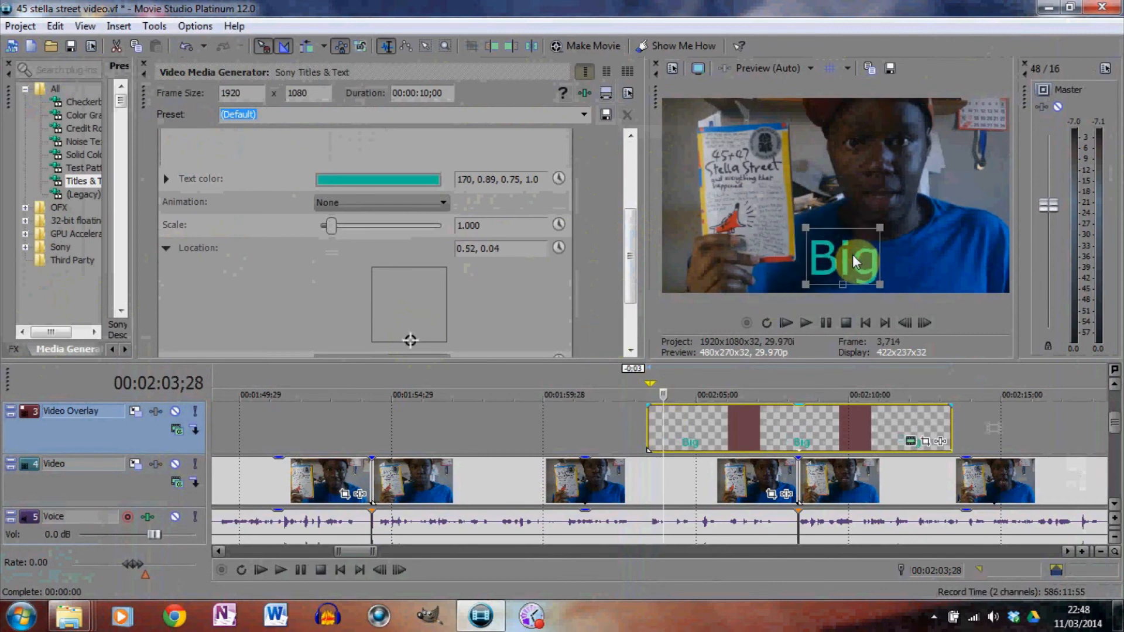
Play the footage repeatedly from shortly before the "Big" title to check when the text appears against the speech.
click(633, 456)
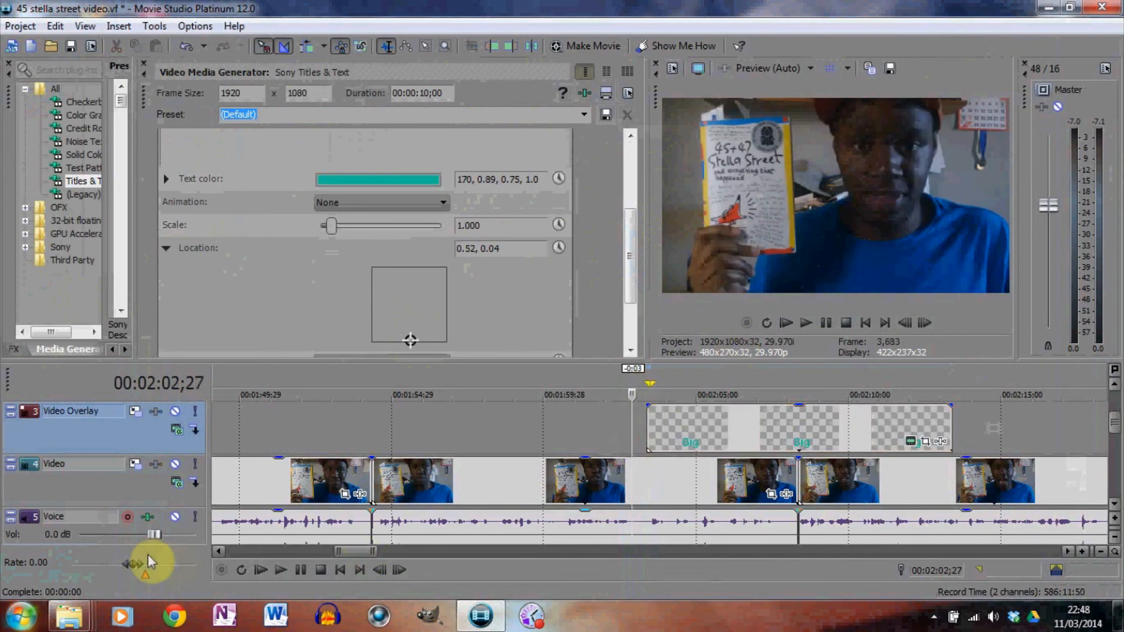
click(283, 571)
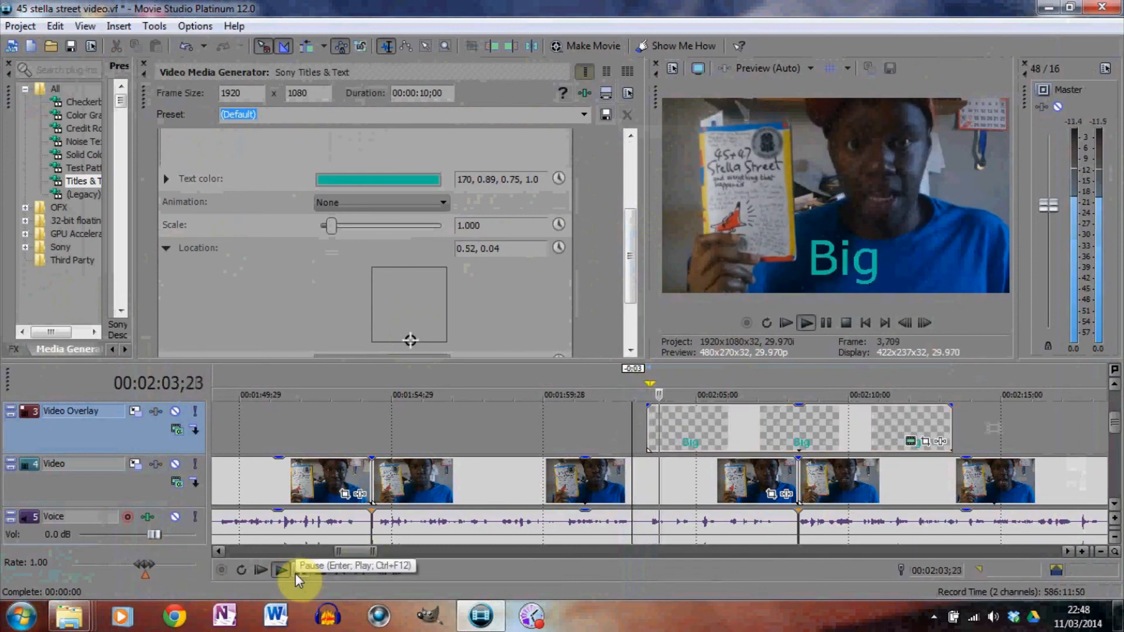
click(295, 573)
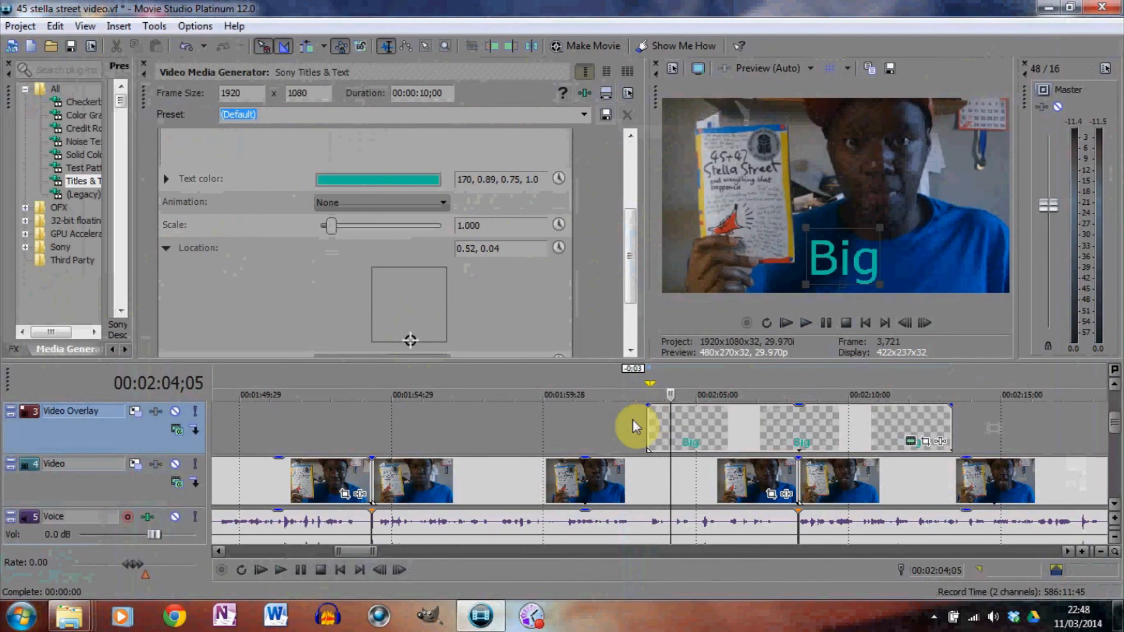
click(283, 572)
click(297, 572)
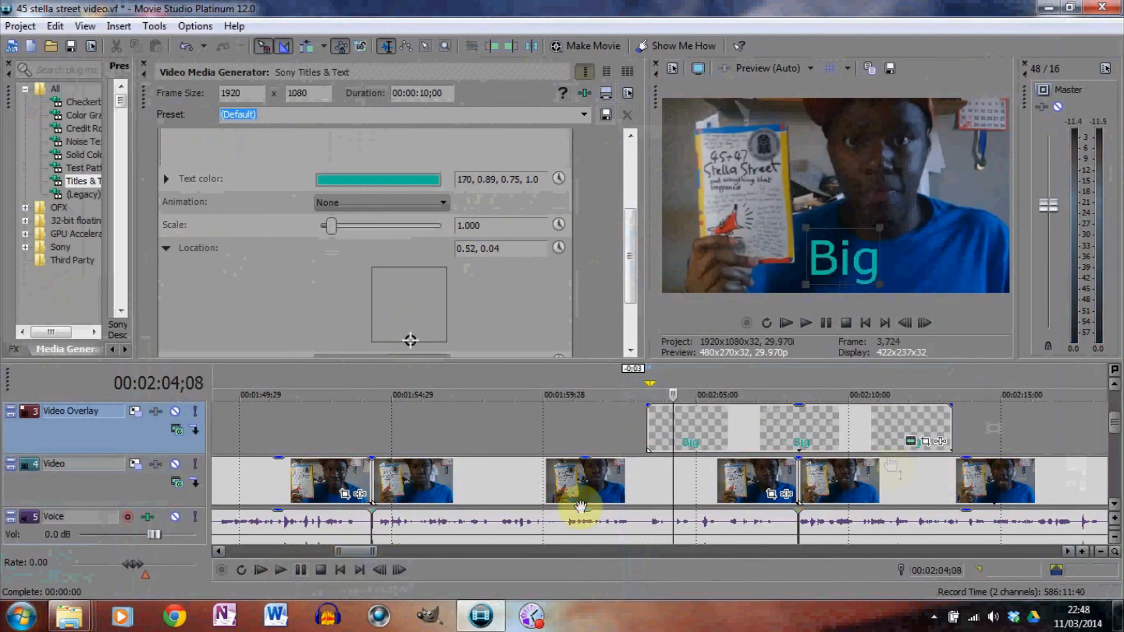
click(613, 431)
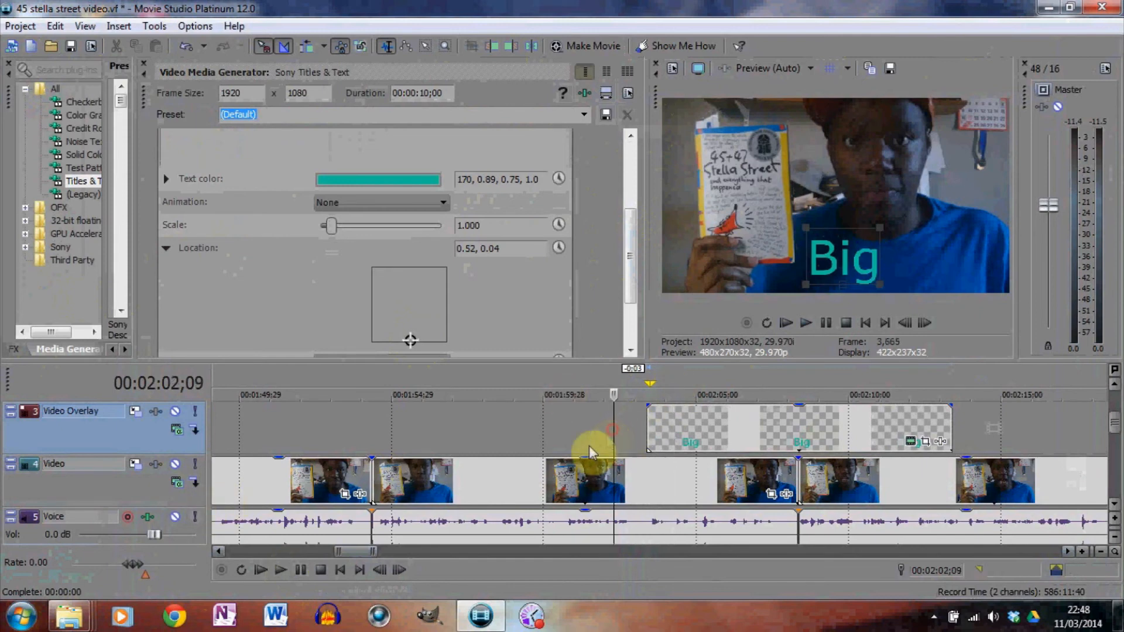
click(283, 570)
click(300, 570)
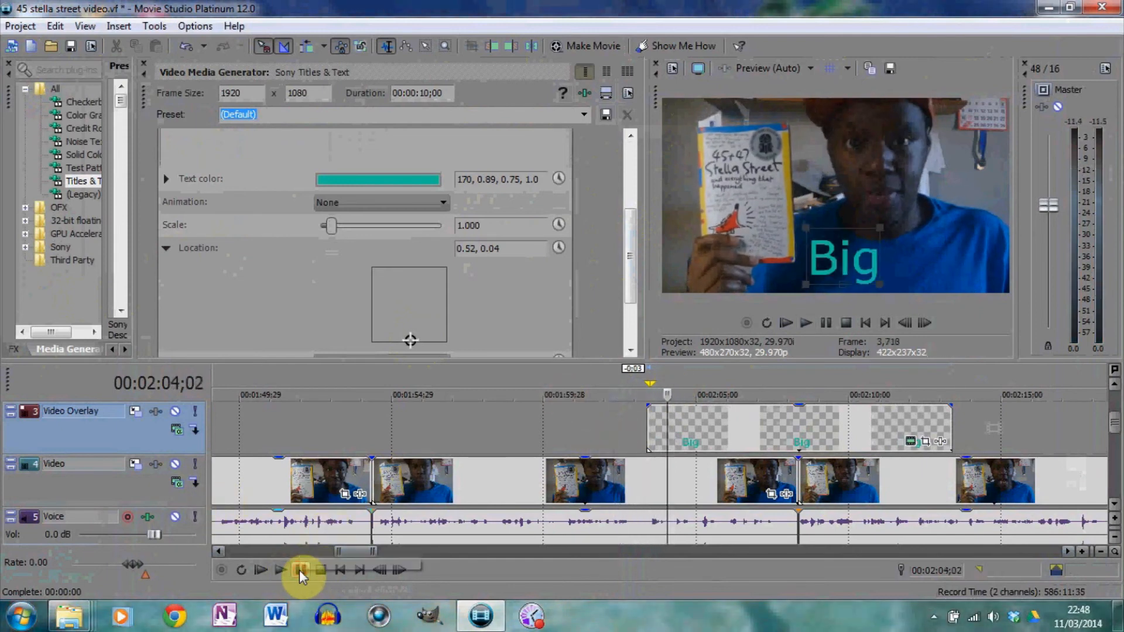
Shift the "Big" title event on the Video Overlay track so that it starts at 00:02:03;26.
drag(685, 423, 716, 425)
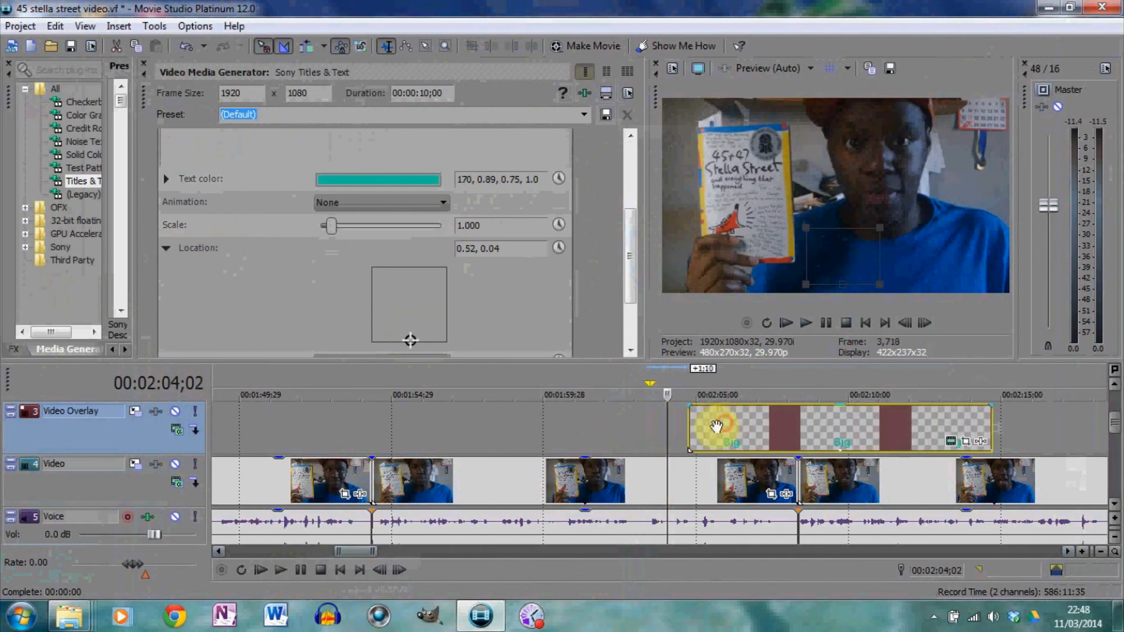
click(629, 428)
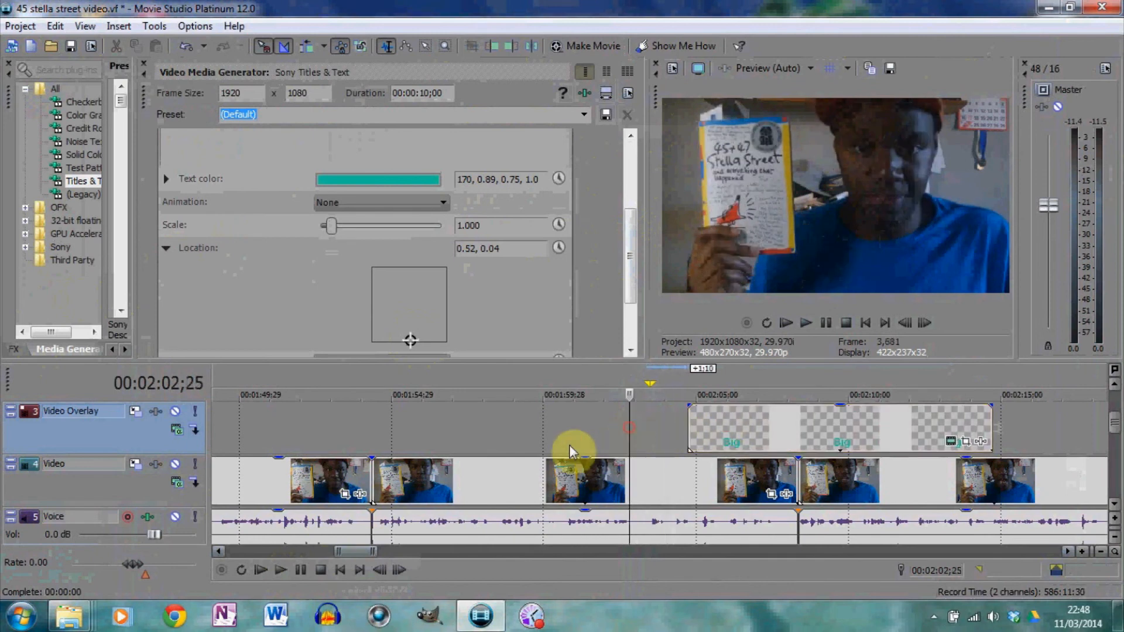
click(282, 571)
click(297, 569)
drag(723, 427, 659, 434)
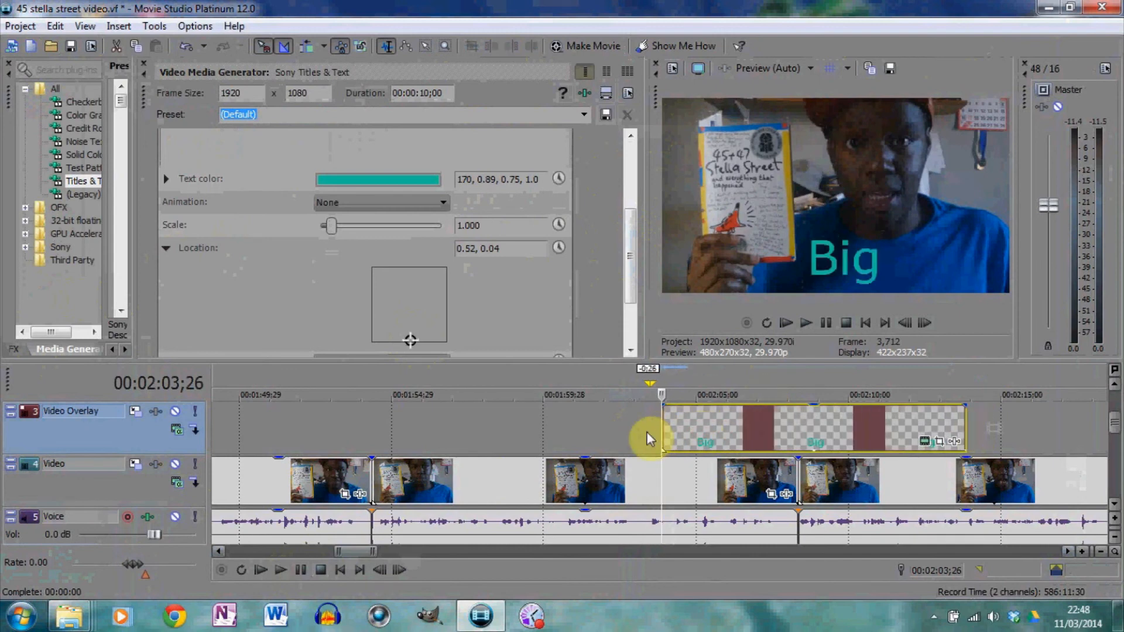
Check the "Big" title's timing from 00:02:03;04 and trim 9 seconds off the end of its event.
click(640, 433)
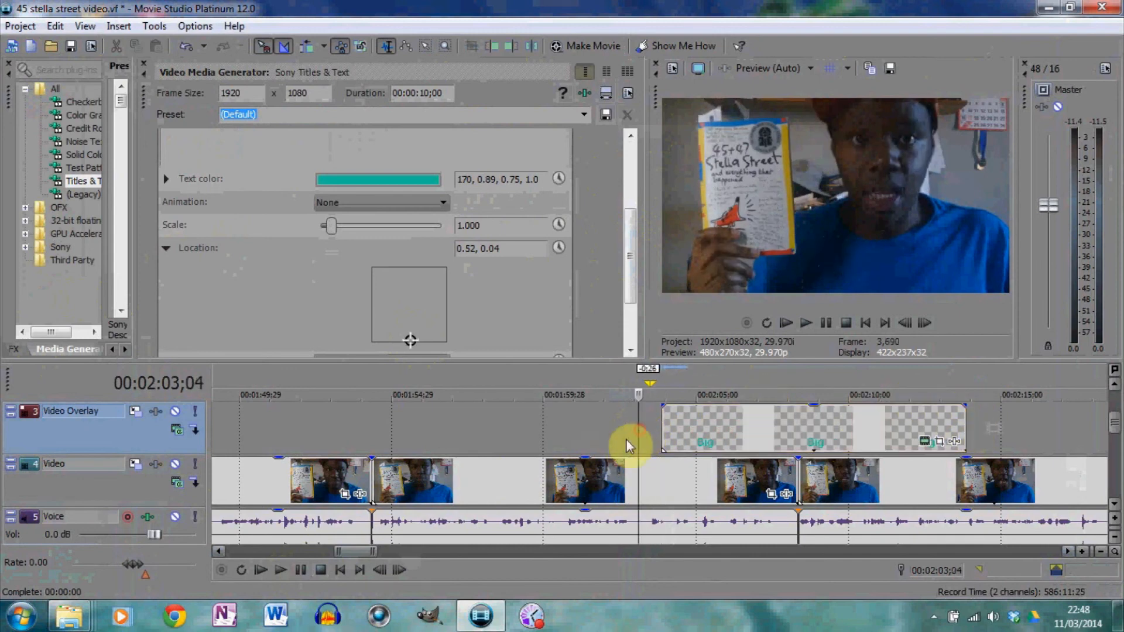
click(283, 571)
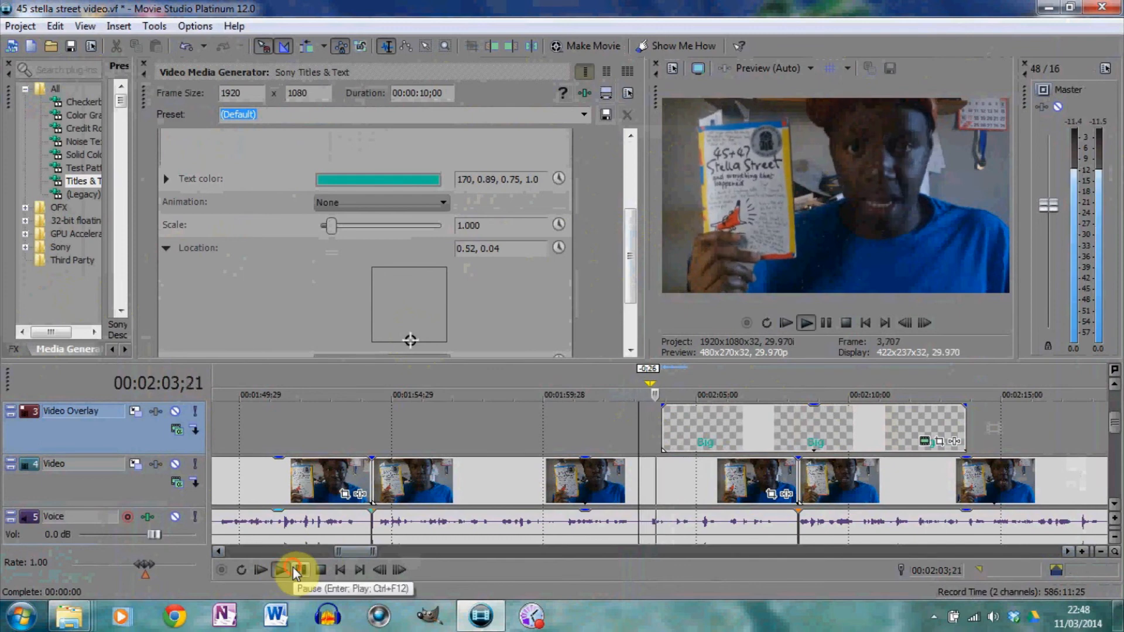
click(300, 570)
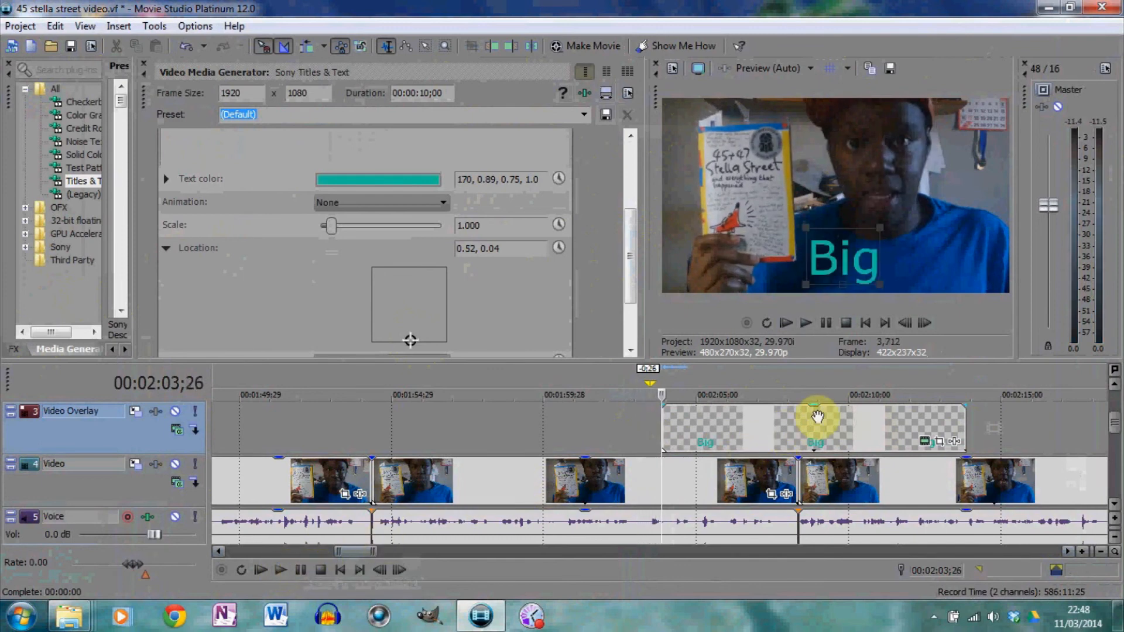
drag(963, 433, 688, 434)
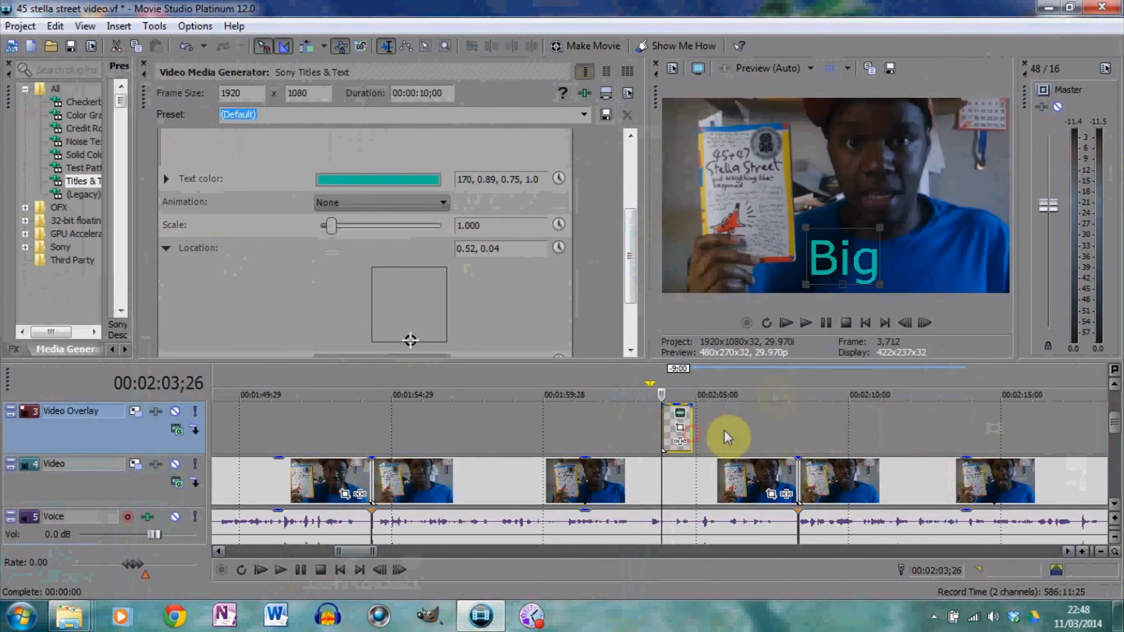
Close the generator settings and add another (Default) Titles & Text event to the Video Overlay track just after "Big".
drag(145, 99, 148, 186)
click(580, 166)
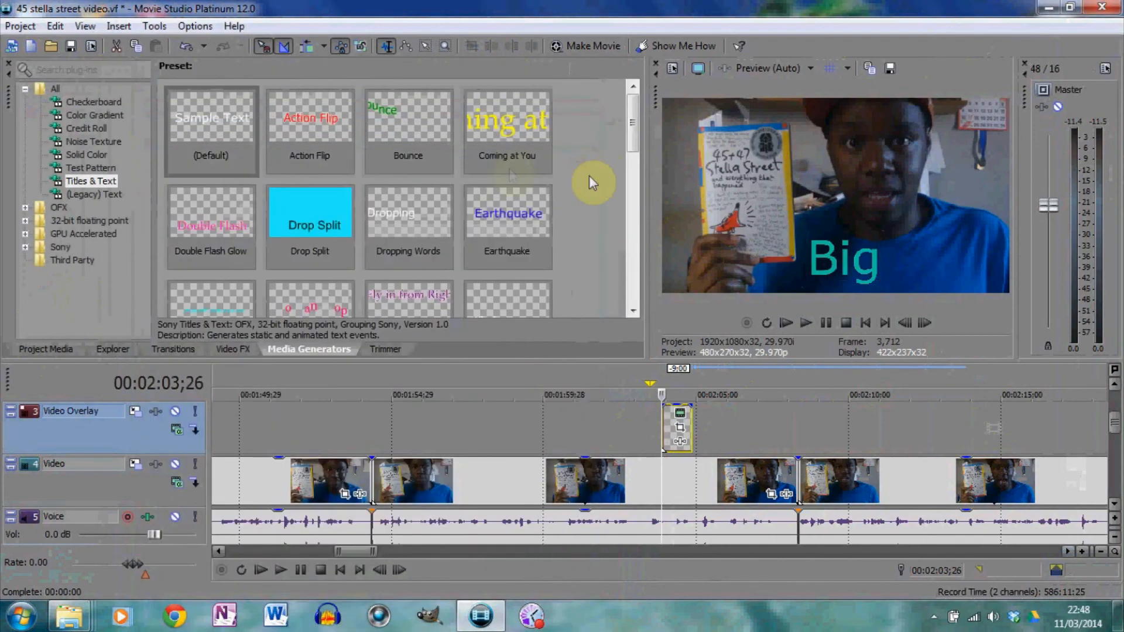
drag(210, 131, 719, 417)
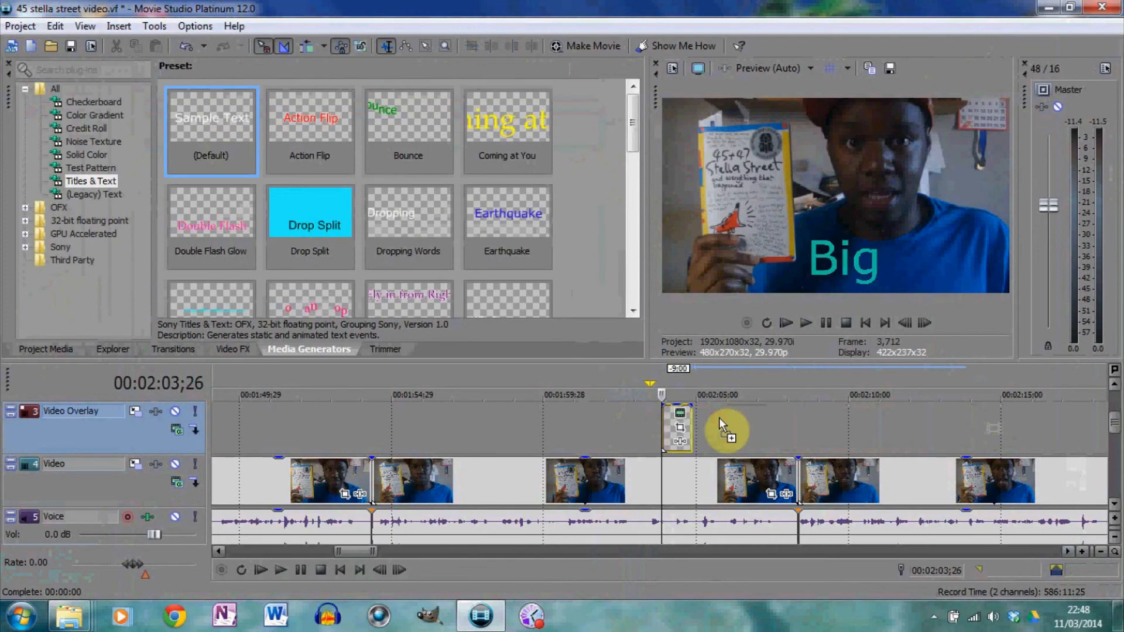
Replace the new title's sample text with "Bouncing".
drag(526, 367, 252, 355)
text(B)
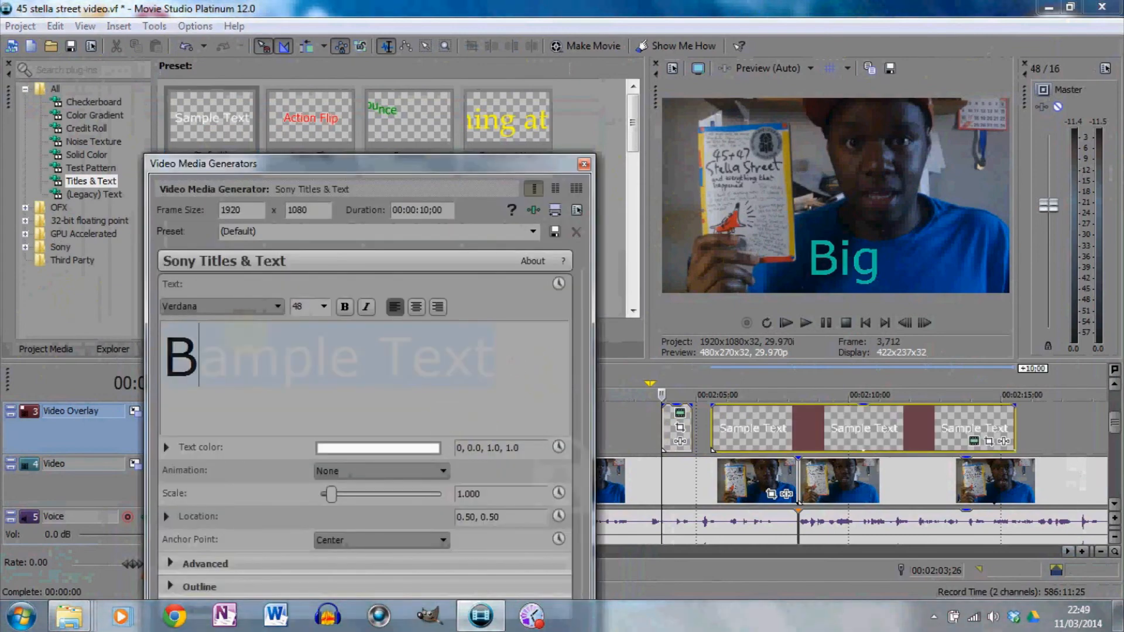
key(Caps_Lock)
text(ouncing)
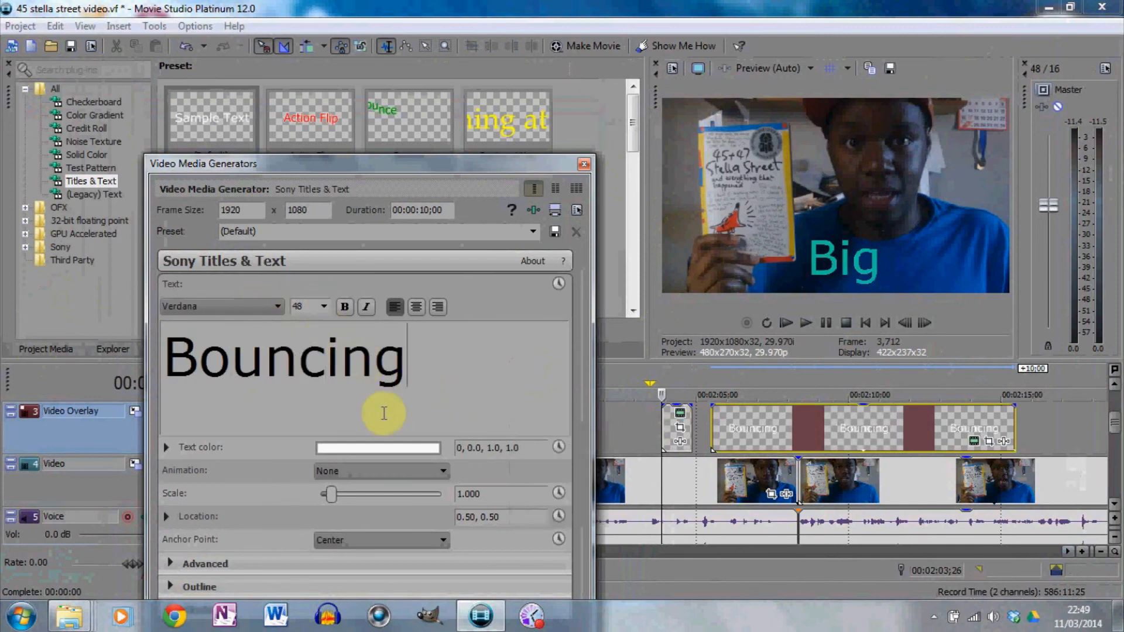
Set the "Bouncing" title's text color to turquoise (177, 0.91, 0.82, 1.0).
click(389, 452)
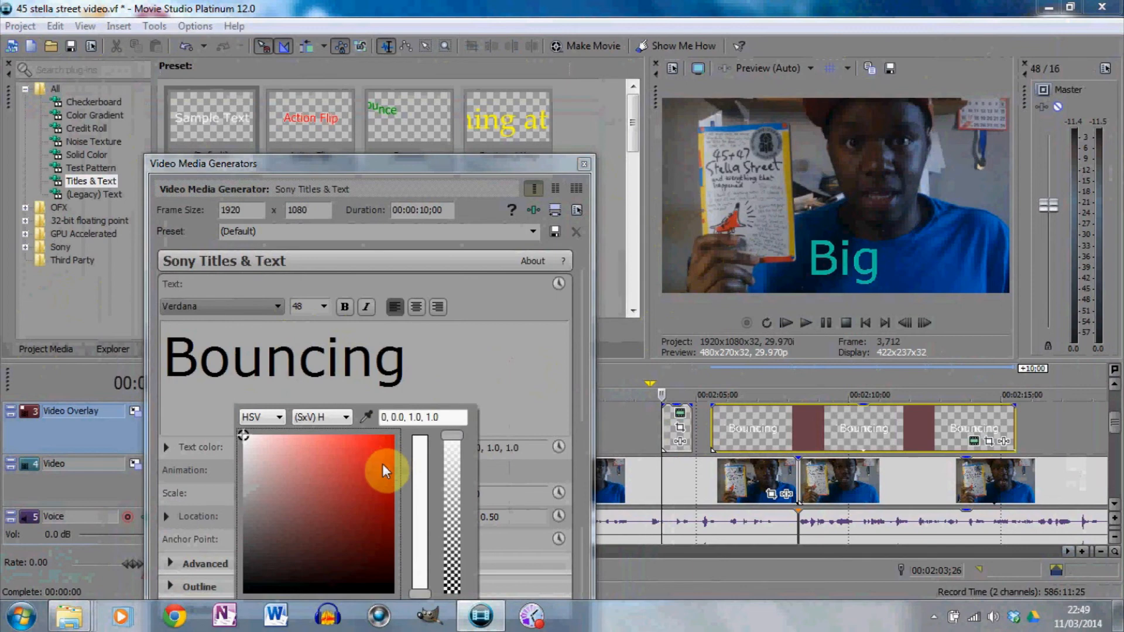
click(382, 464)
click(420, 518)
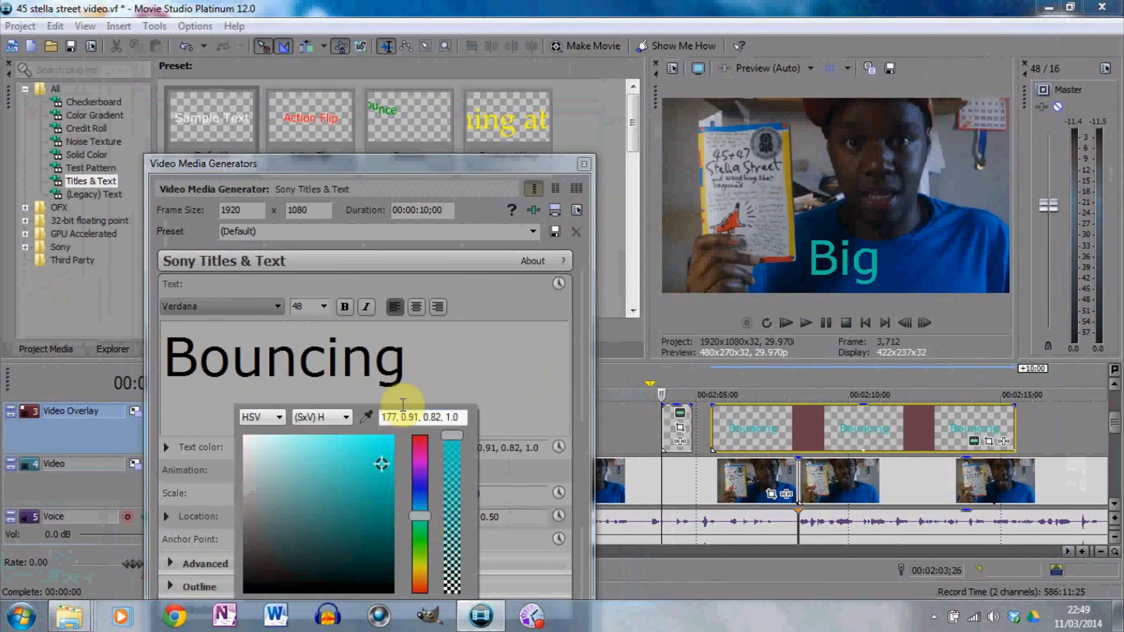
click(483, 370)
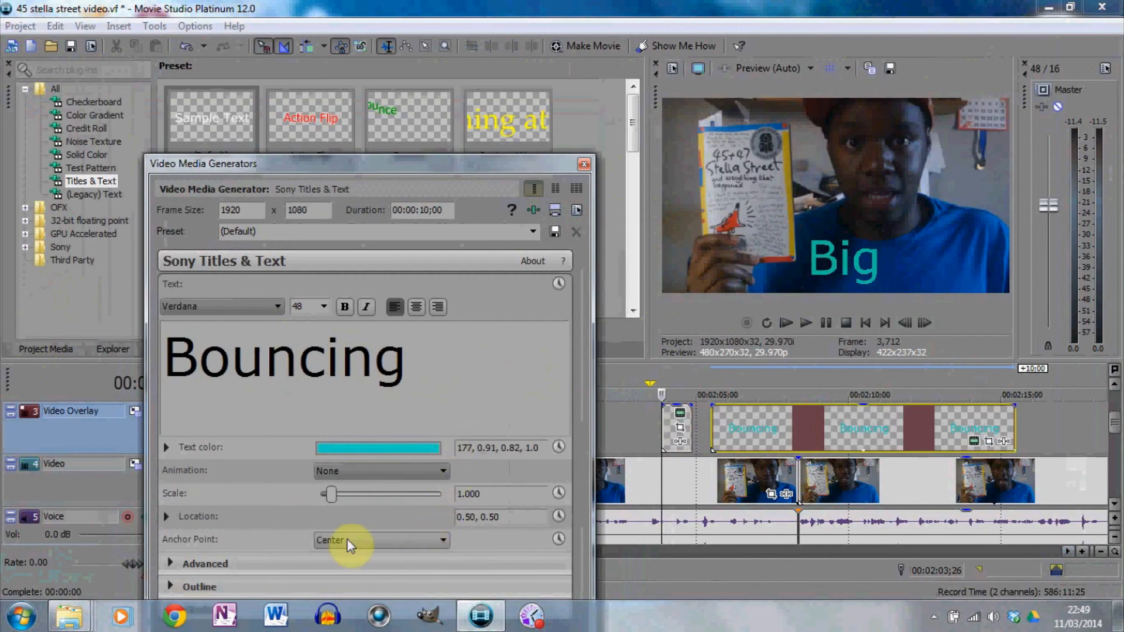
Move the "Bouncing" title to location 0.54, 0.14, previewing its placement over the footage at 00:02:07;08.
click(167, 516)
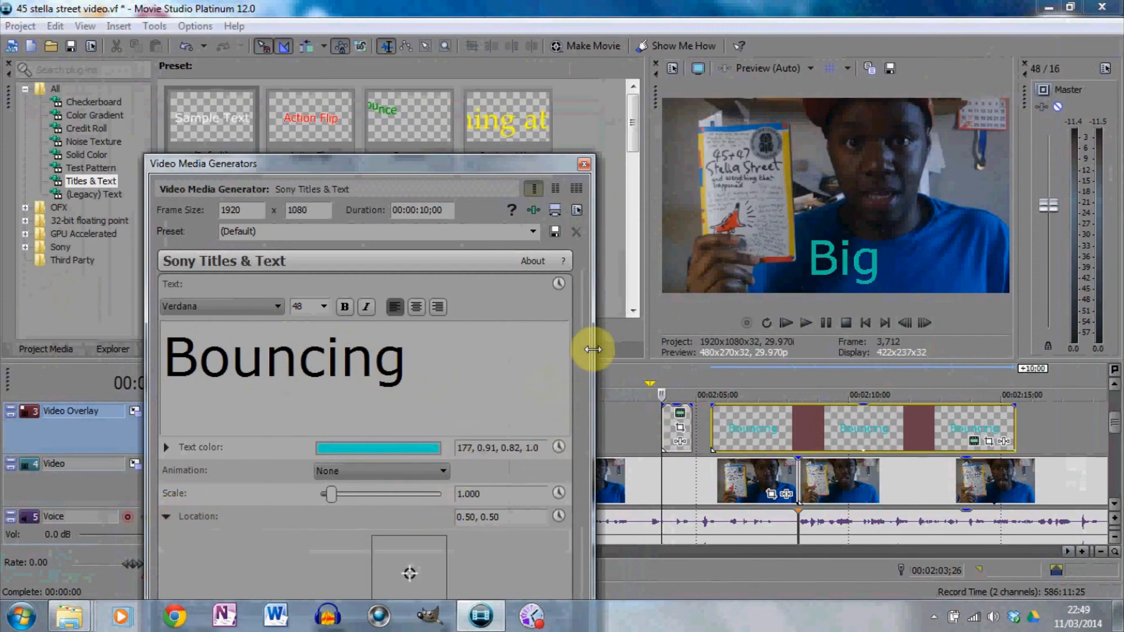
drag(546, 166, 545, 73)
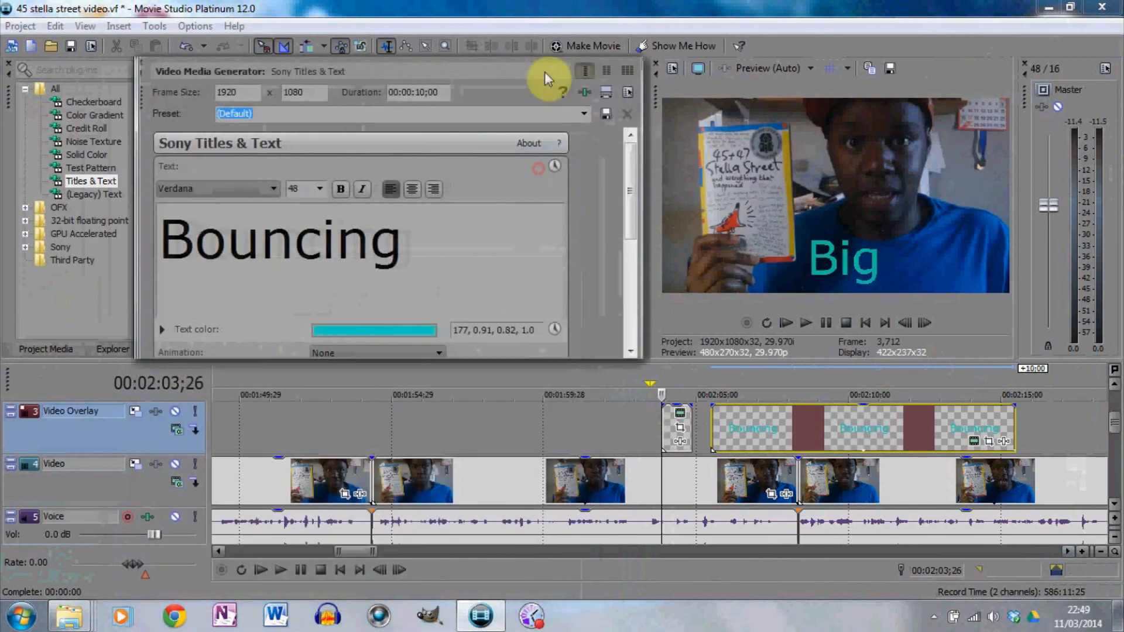
drag(632, 238, 630, 319)
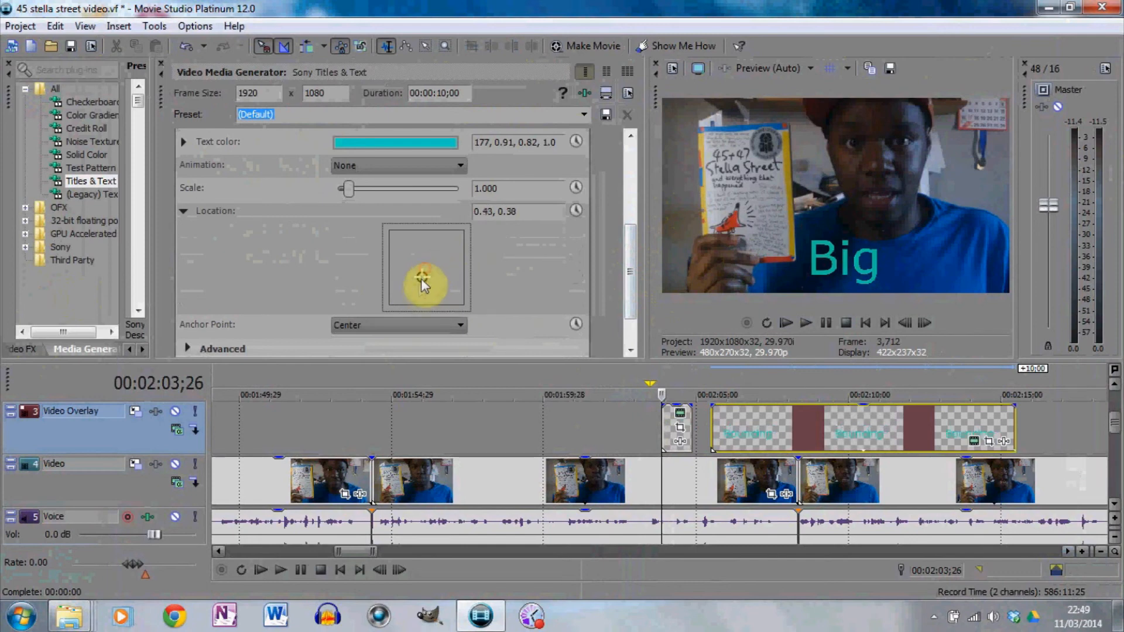
drag(415, 285, 414, 286)
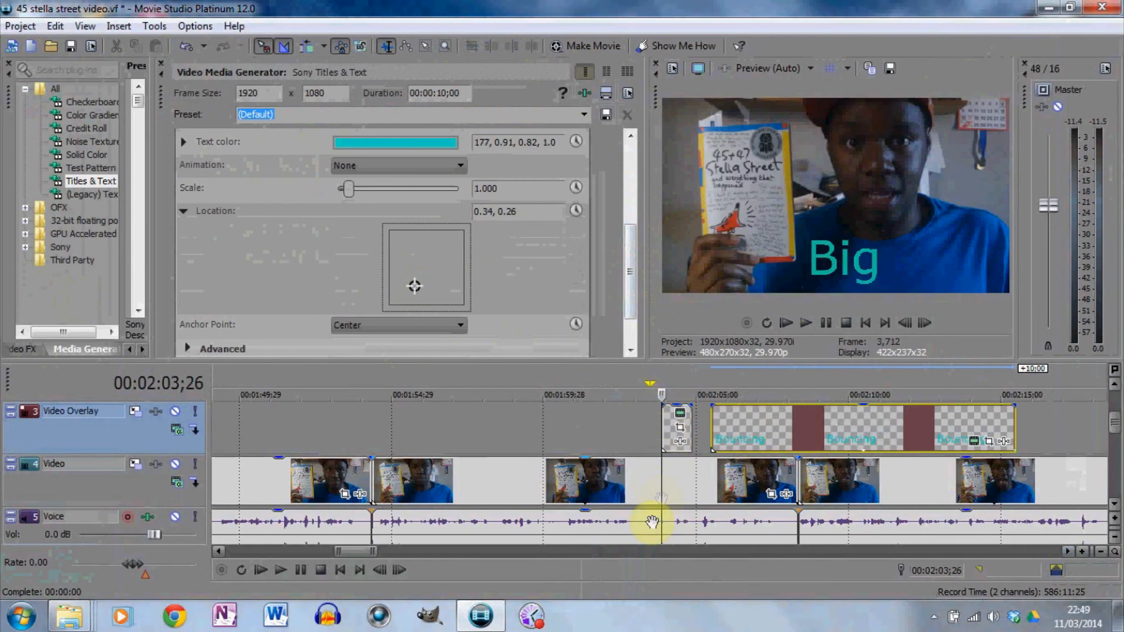
click(764, 431)
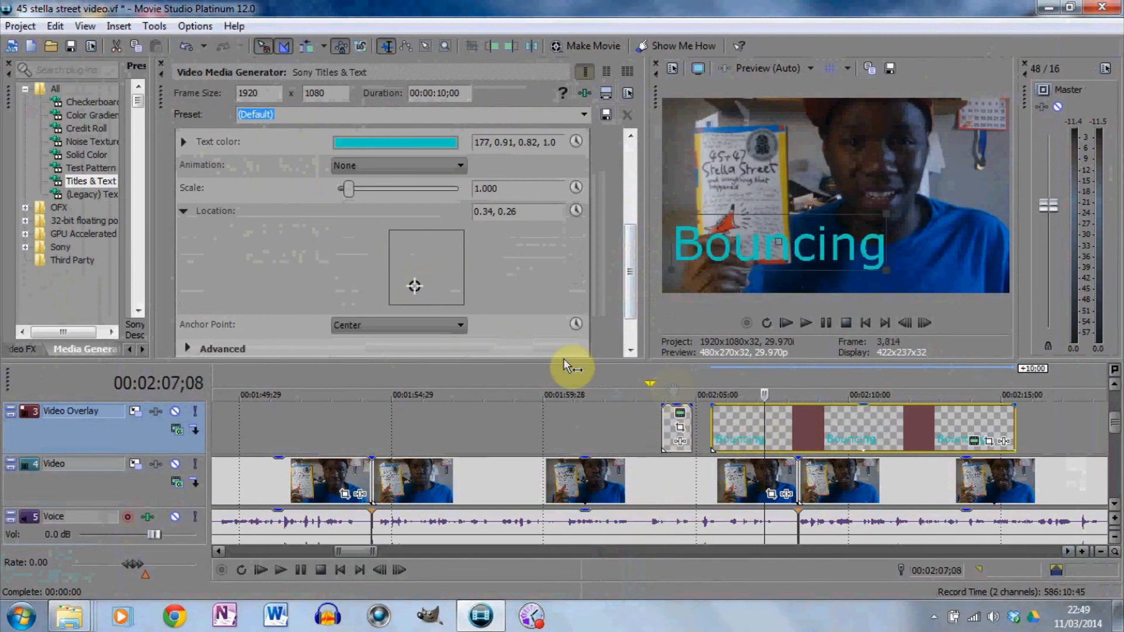
drag(417, 292, 430, 295)
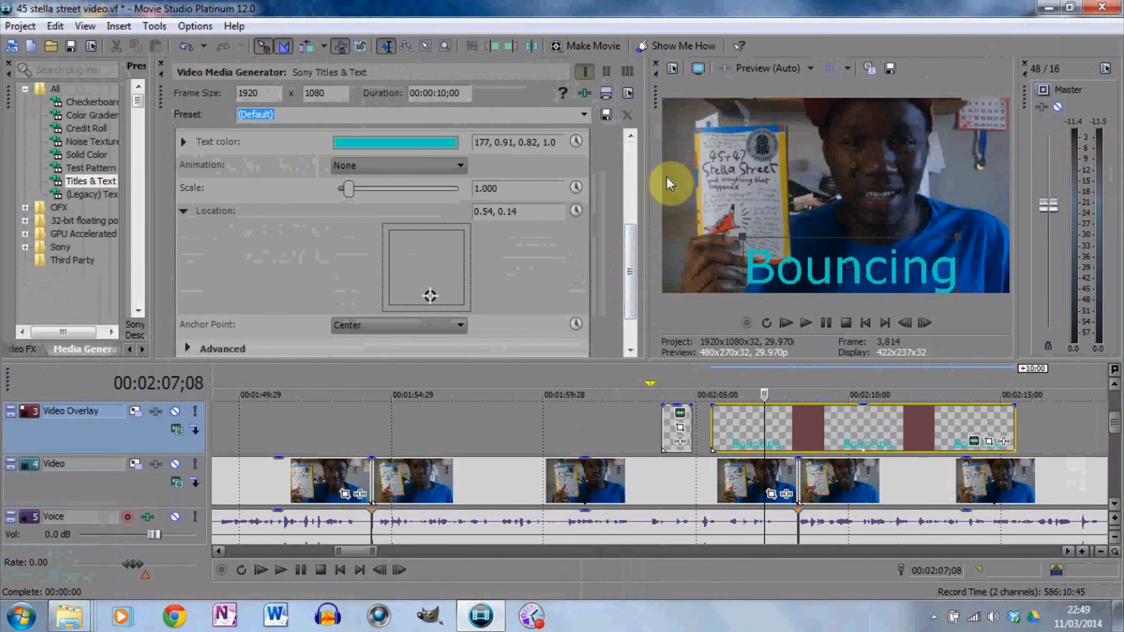
click(629, 174)
click(629, 174)
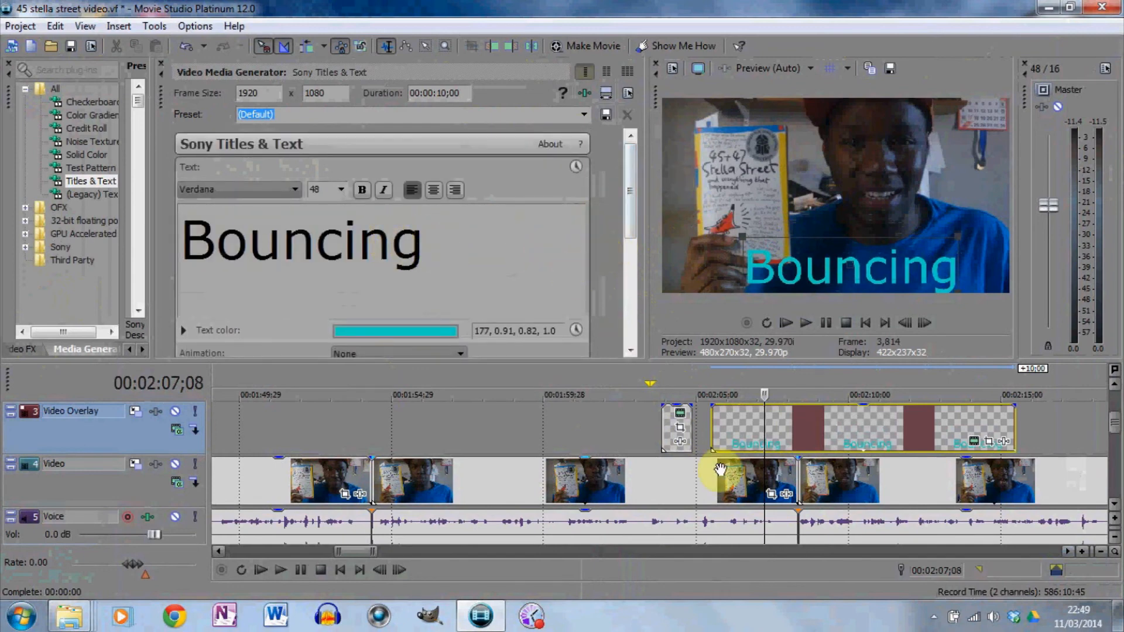
Play the "Big" section, end that title at 00:02:04;17, and place a shortened "Bouncing" event directly after it, ending just past 00:02:05.
click(705, 440)
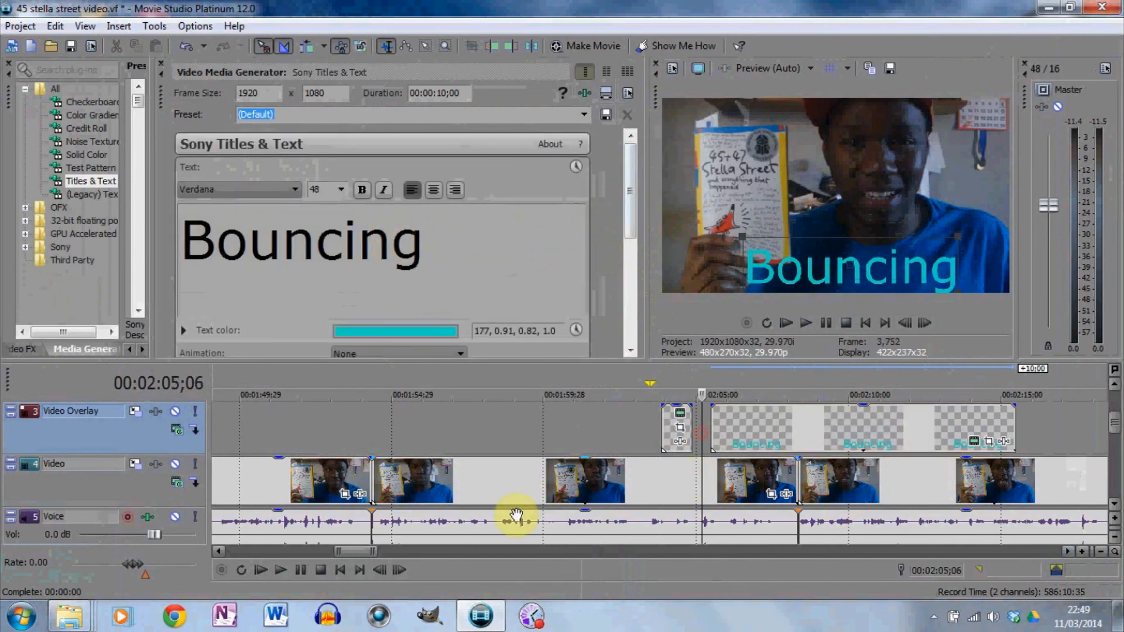
click(282, 570)
click(301, 569)
click(622, 422)
click(280, 569)
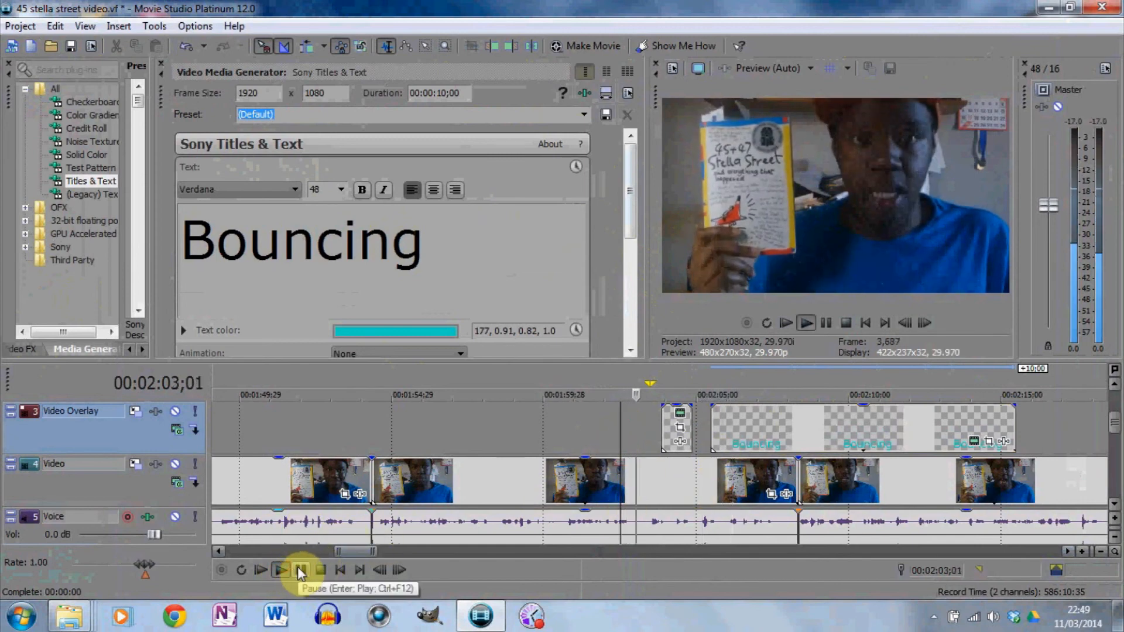
click(301, 570)
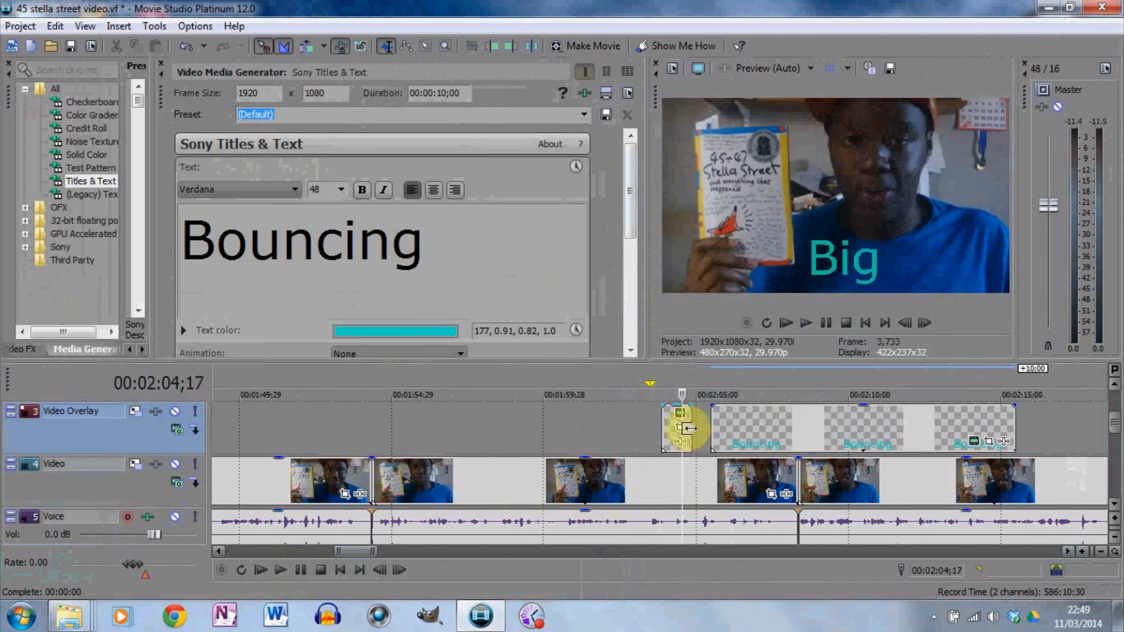
mouse_move(688, 431)
mouse_down()
mouse_move(679, 430)
mouse_move(731, 435)
mouse_move(703, 438)
mouse_up()
drag(984, 435, 696, 441)
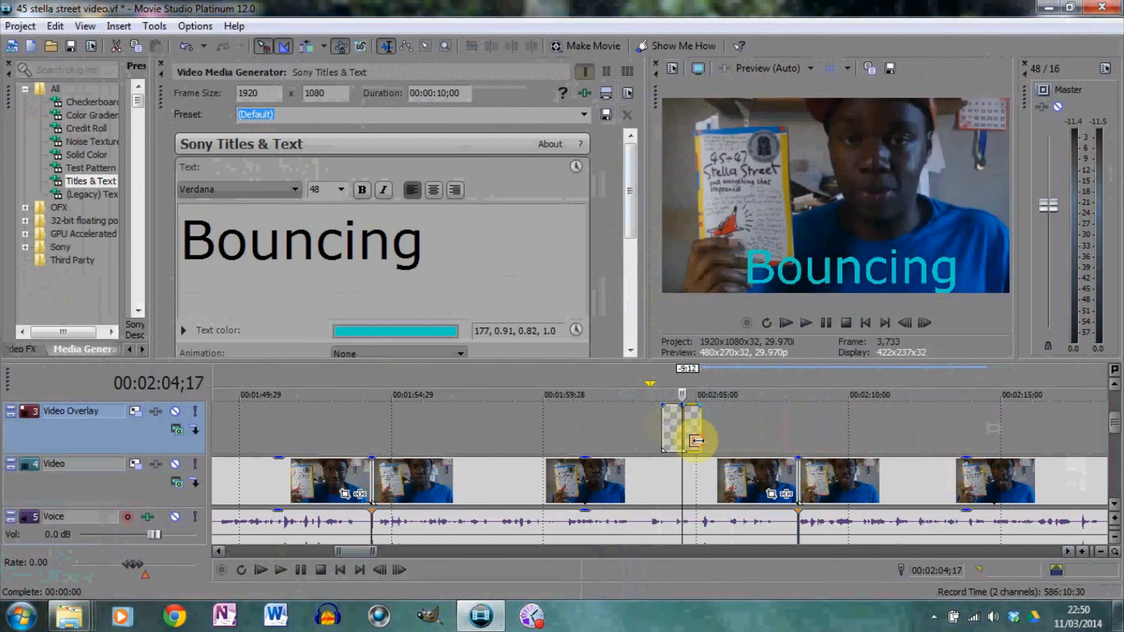
Play the footage from 00:02:02;13 through the "Big" and "Bouncing" titles and pause at 00:02:05;18.
click(618, 420)
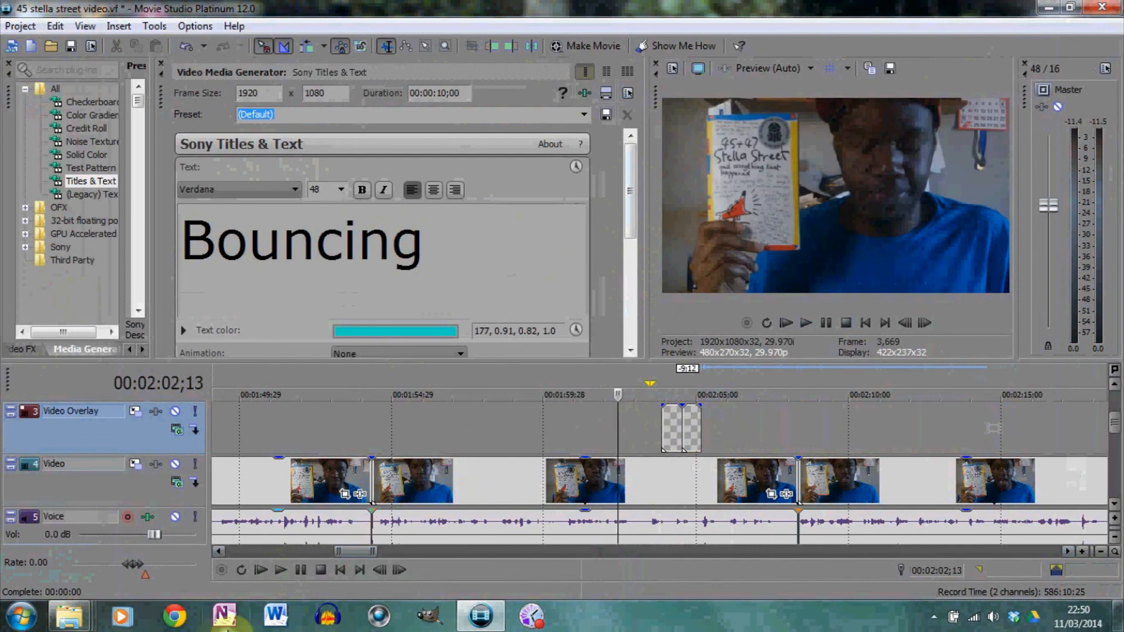
click(281, 570)
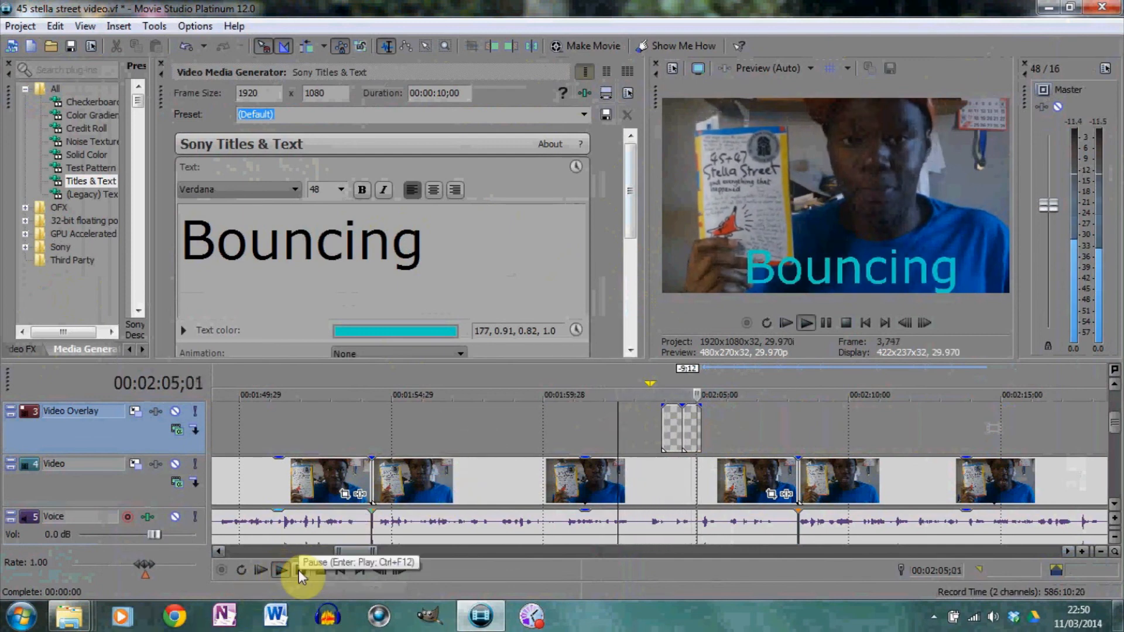
click(299, 571)
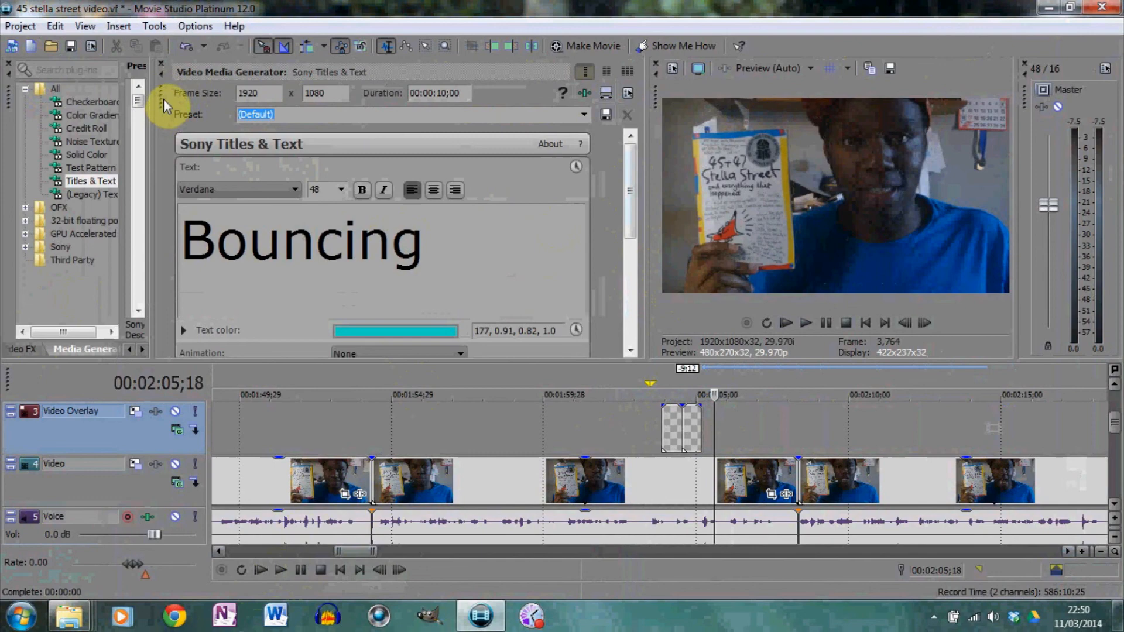
Close the generator settings and add another (Default) Titles & Text event to the Video Overlay track directly after "Bouncing".
drag(162, 95, 183, 183)
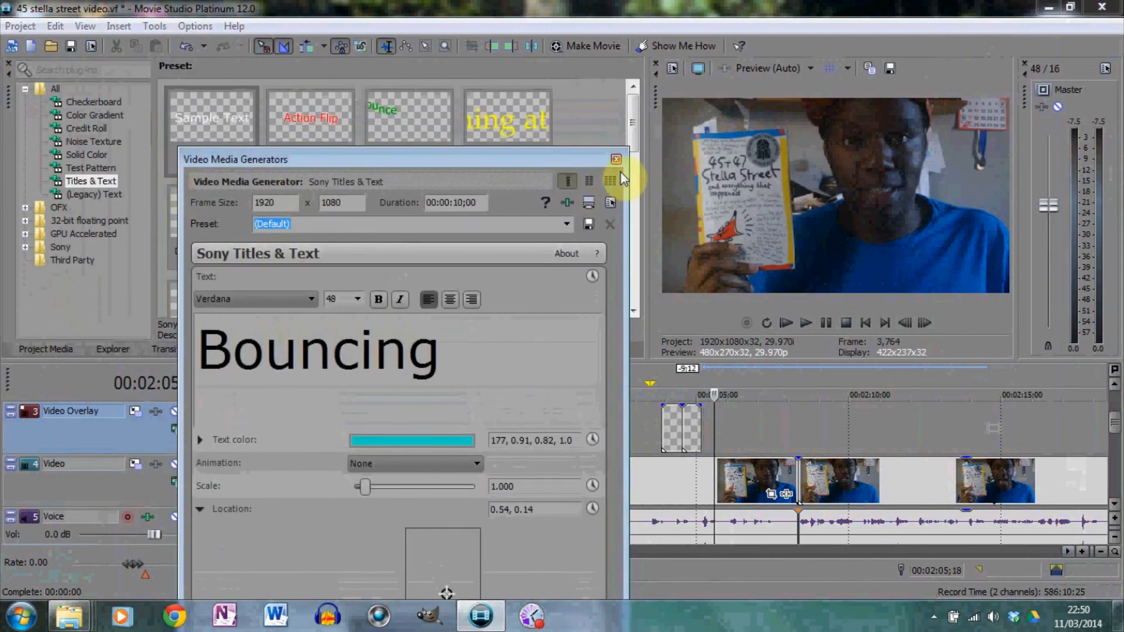
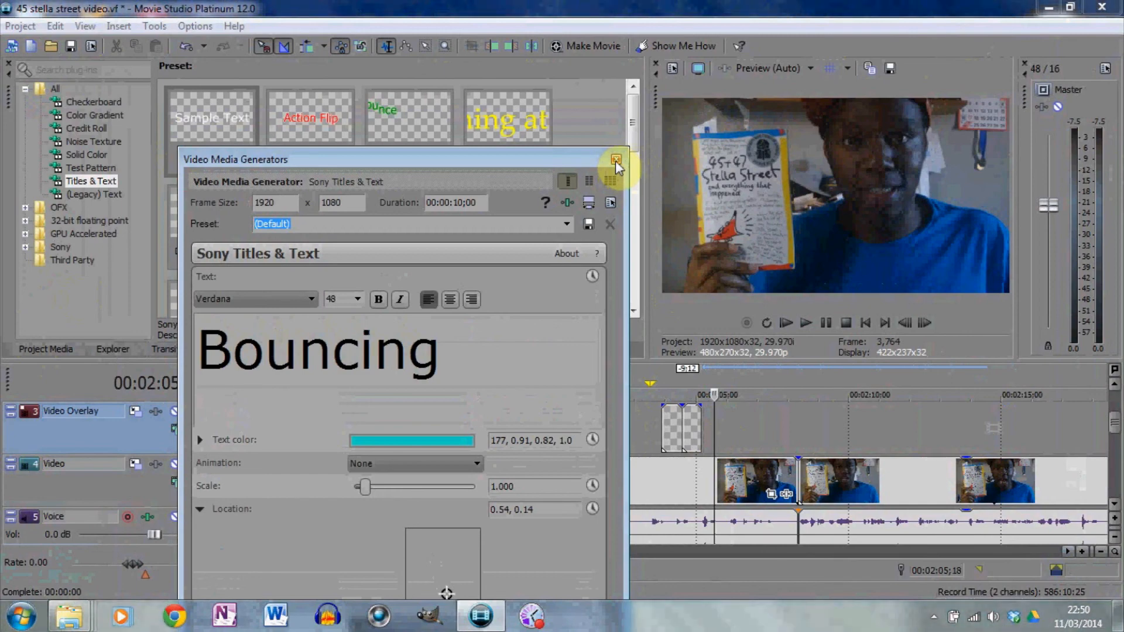
click(616, 160)
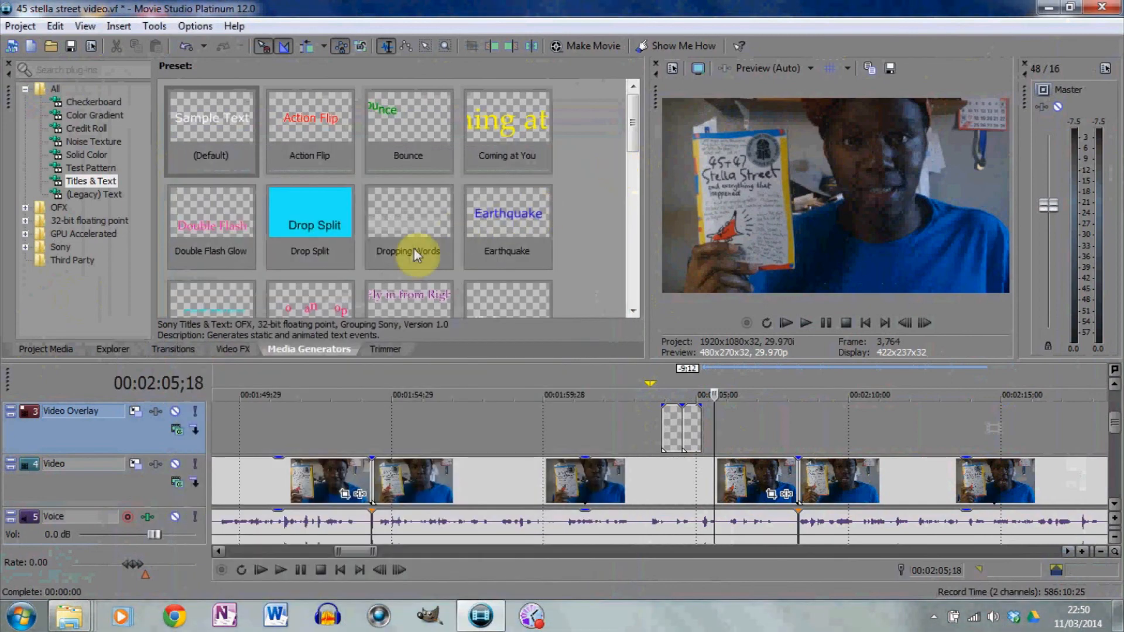
drag(208, 125, 712, 427)
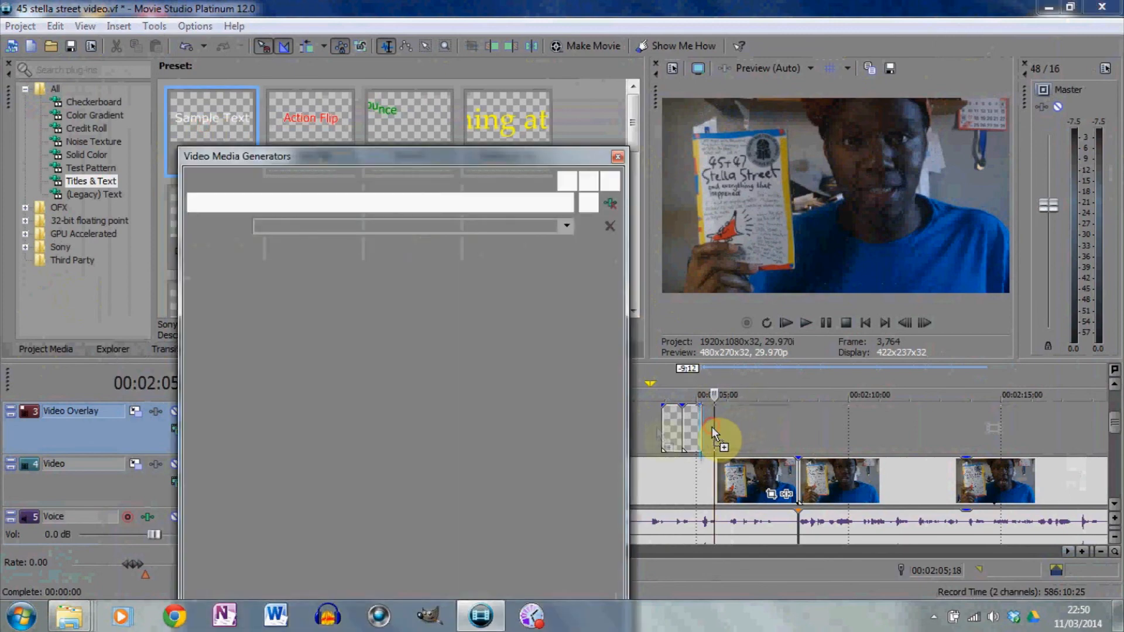
Replace the new title's sample text with "Breasts".
click(564, 355)
drag(443, 367, 260, 372)
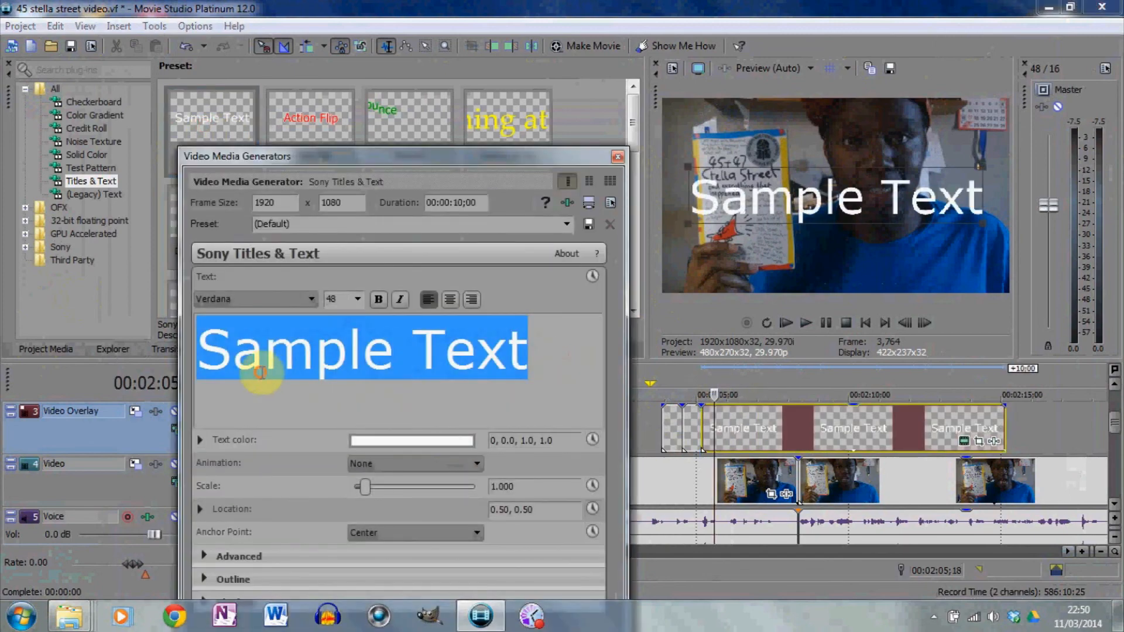
text(Breasts)
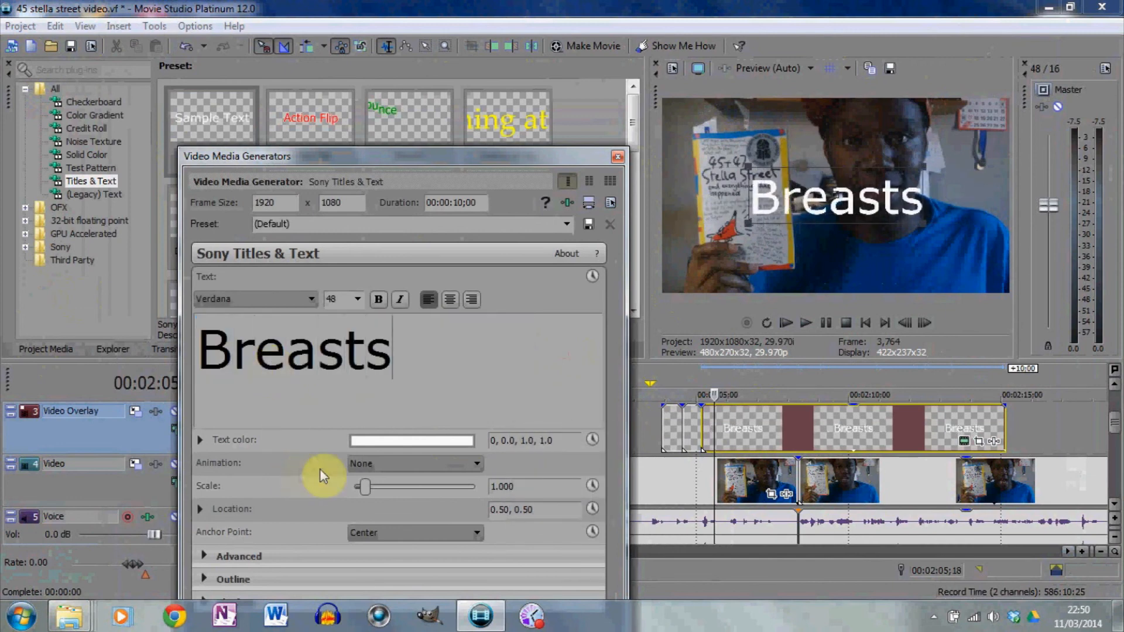
Set the "Breasts" title's text color to turquoise (177, 0.88, 0.76, 1.0).
click(414, 440)
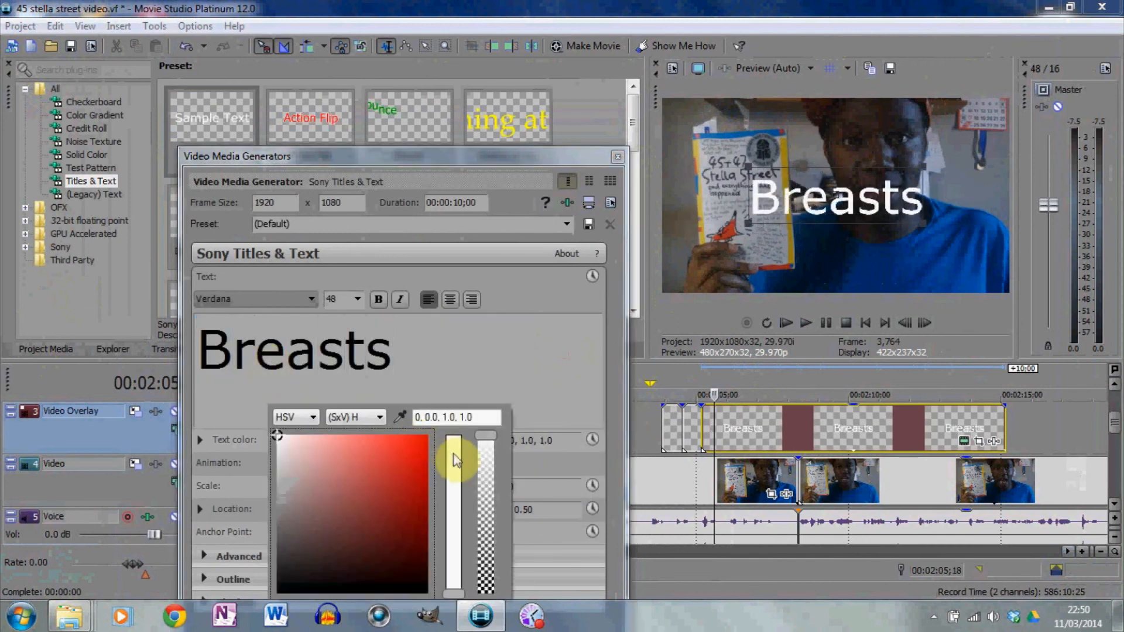
click(410, 479)
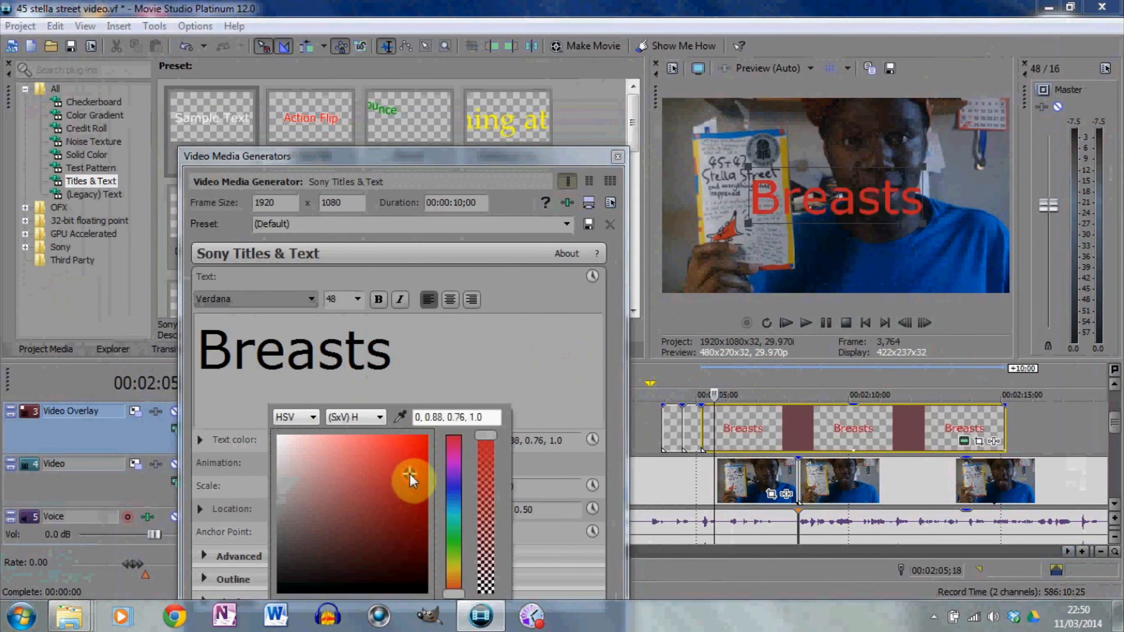
click(456, 520)
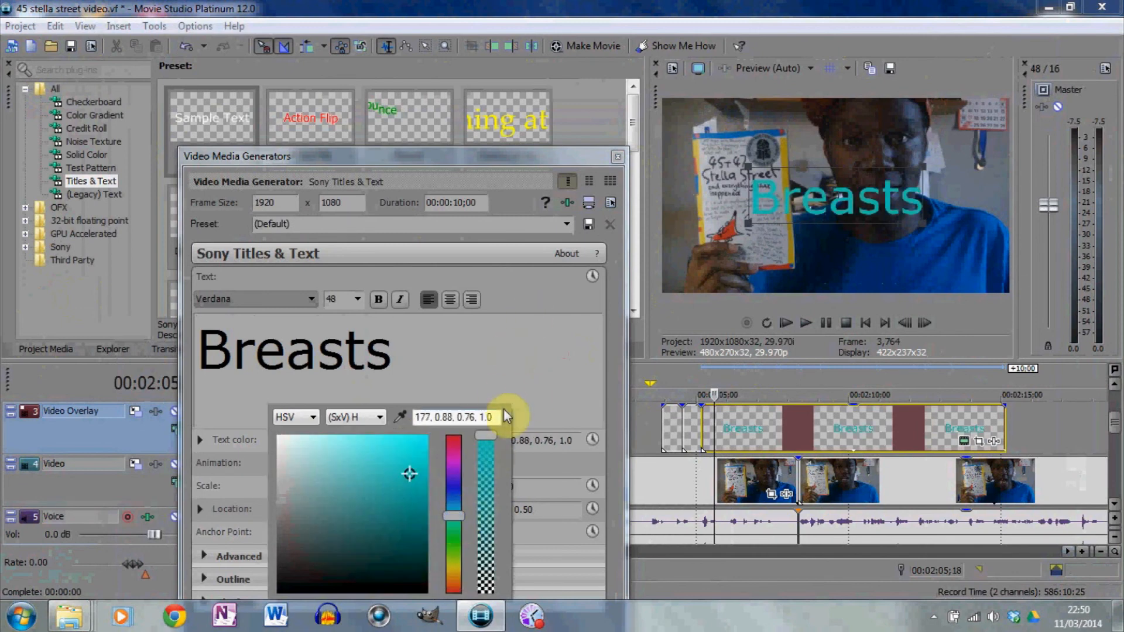
click(559, 393)
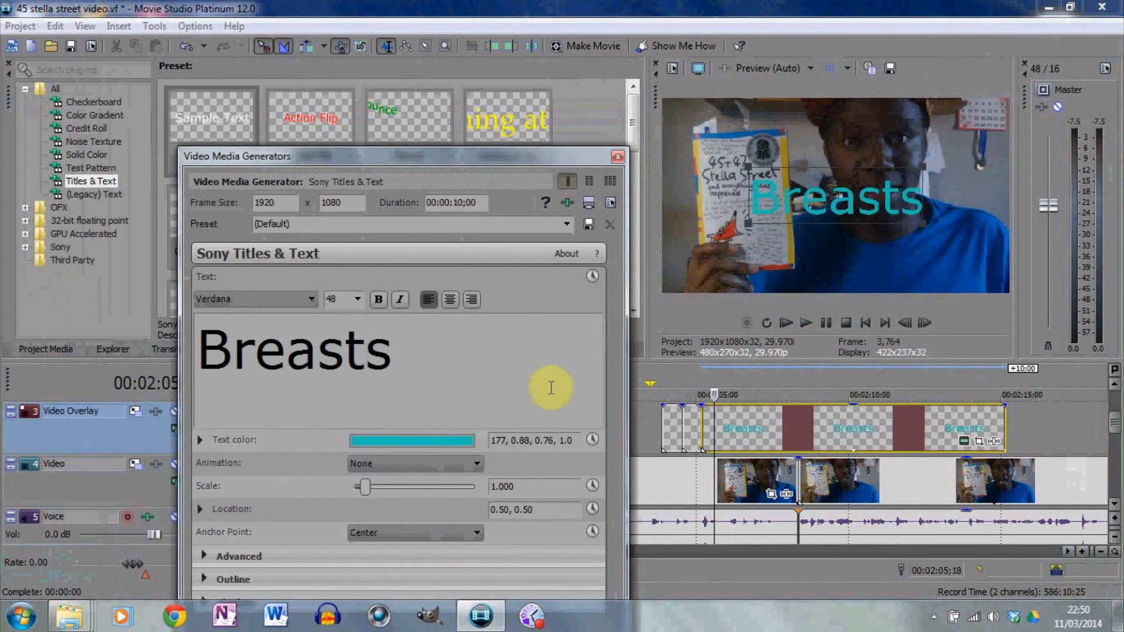
Dock the generator settings and move the "Breasts" title to location 0.53, 0.17, low in the frame.
drag(533, 163, 521, 103)
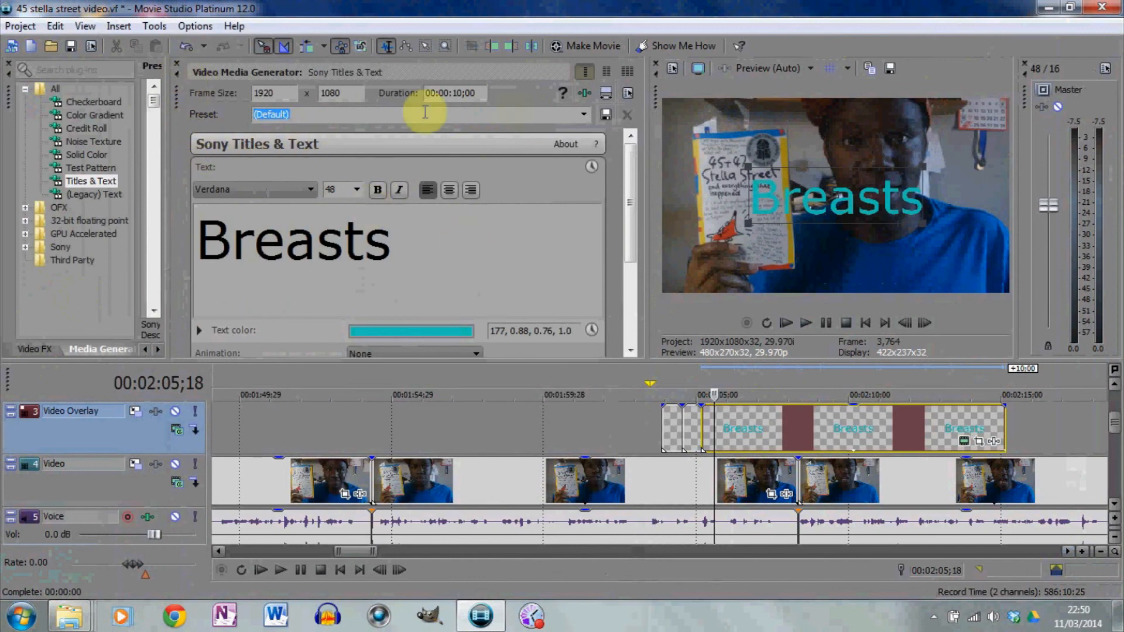
drag(631, 206, 644, 291)
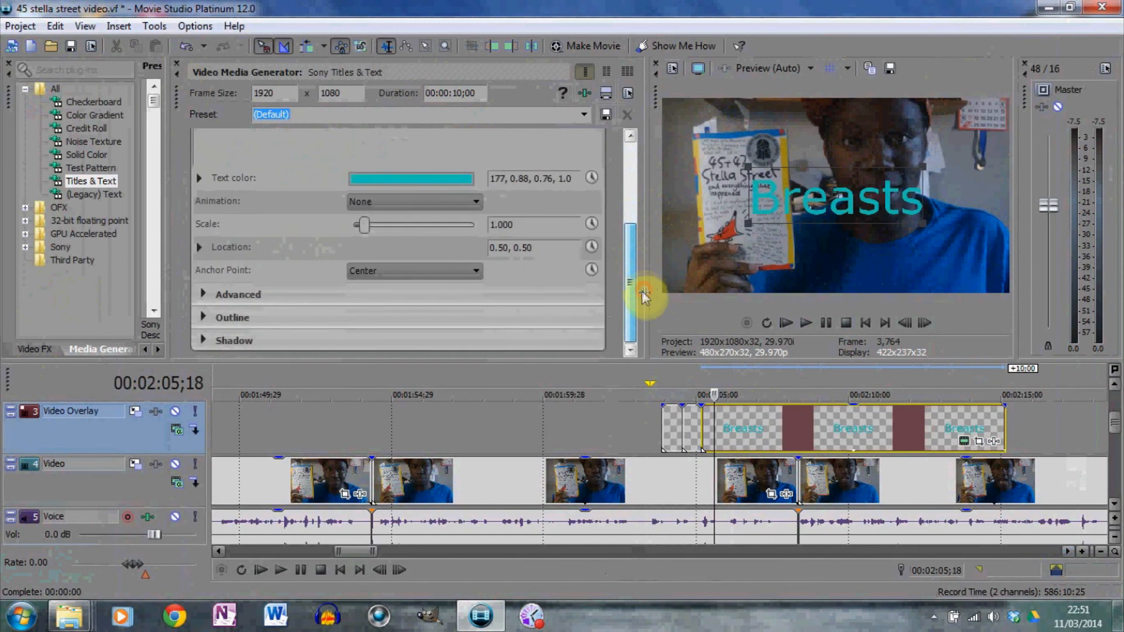
click(200, 248)
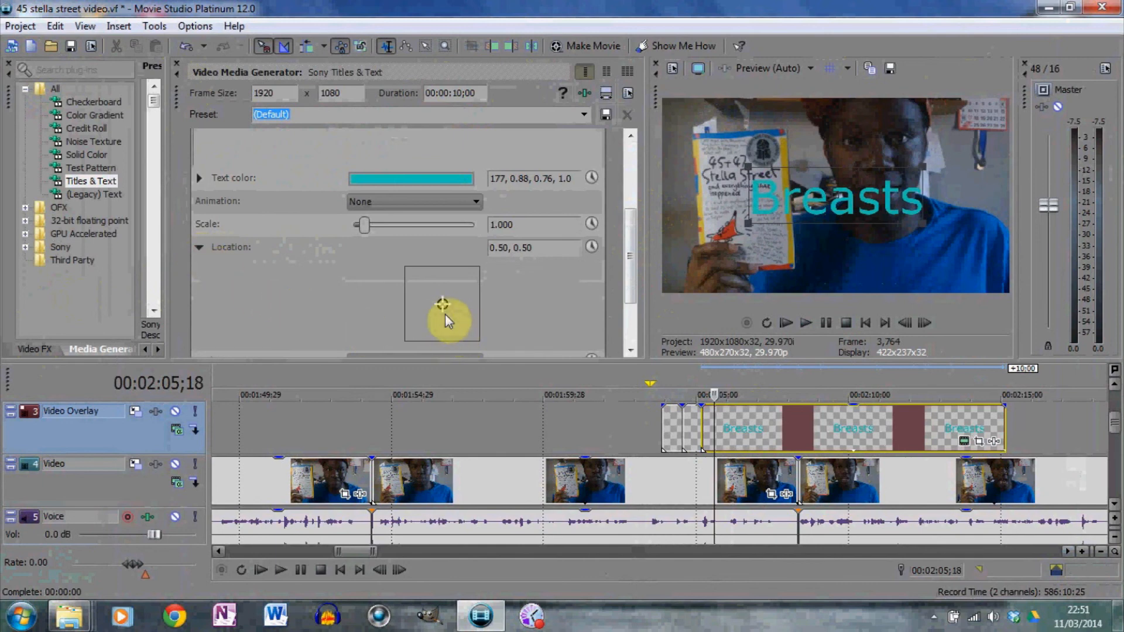
mouse_move(442, 309)
mouse_down()
mouse_move(430, 325)
mouse_move(455, 334)
mouse_move(445, 330)
mouse_up()
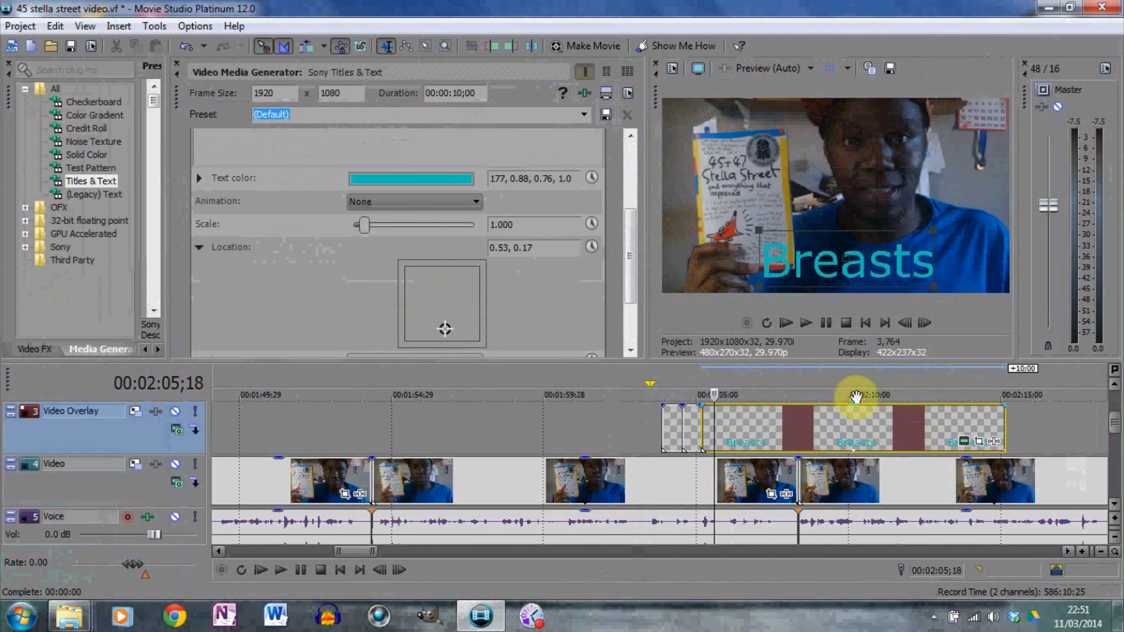
Shorten the "Breasts" title on the Video Overlay track so it ends at 00:02:05;18.
click(1114, 388)
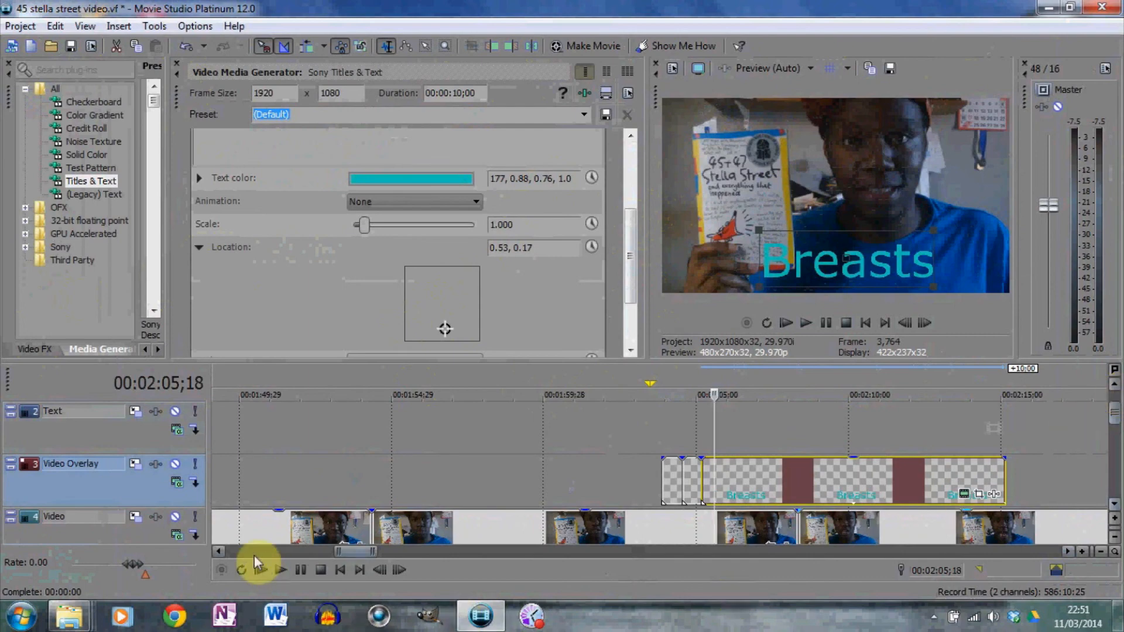
mouse_move(345, 552)
mouse_down()
mouse_move(390, 557)
mouse_move(346, 563)
mouse_up()
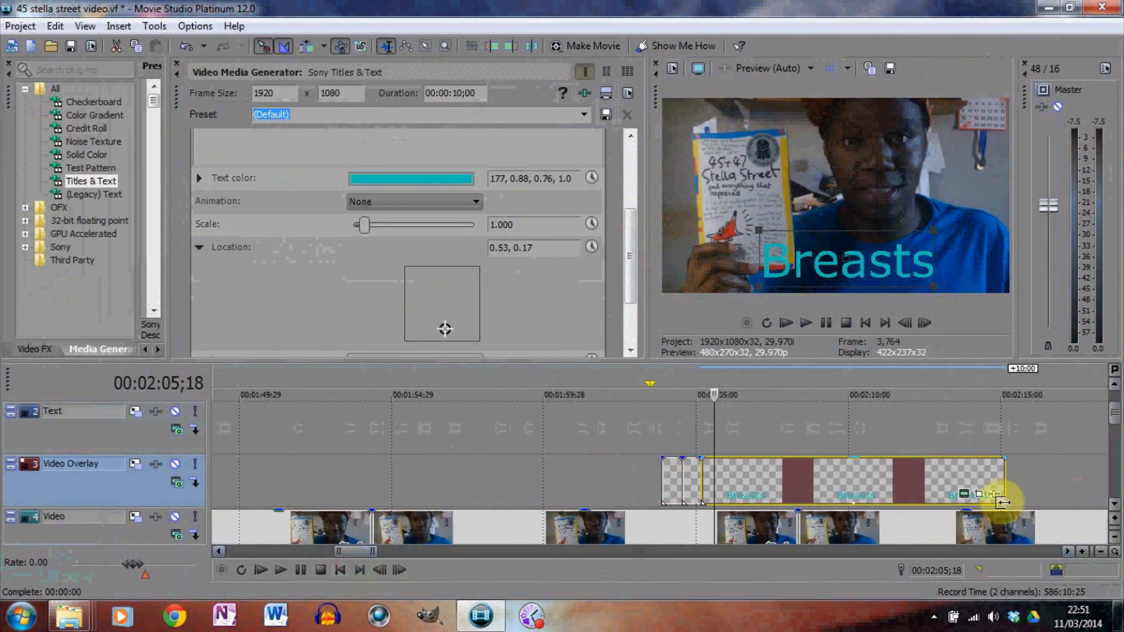
drag(1002, 496, 713, 492)
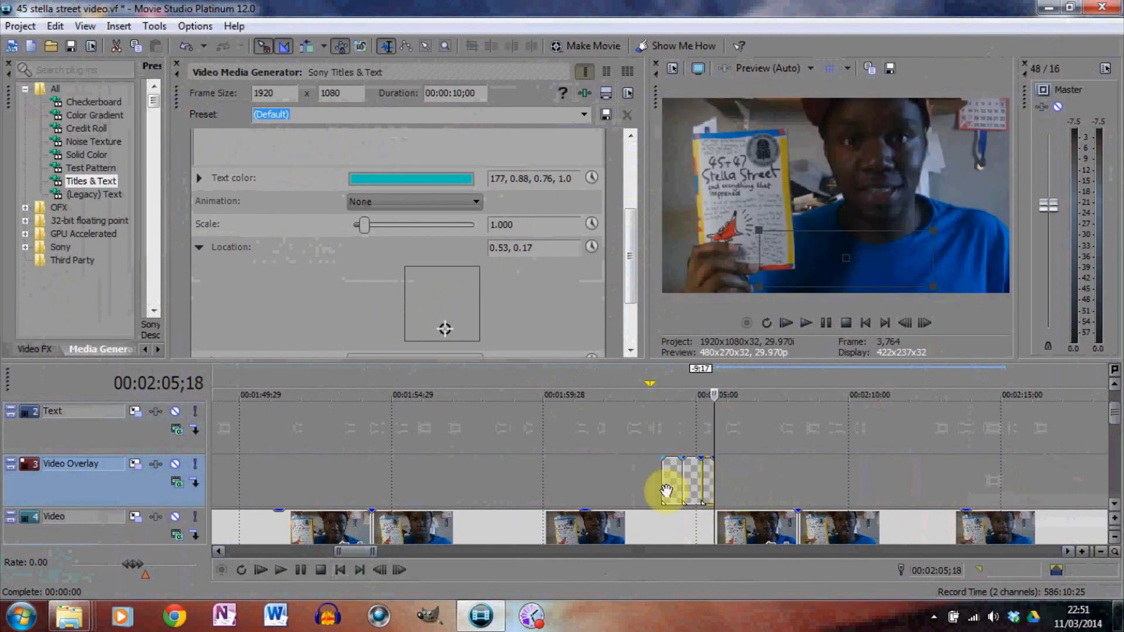
Move the "Big", "Bouncing" and "Breasts" titles up from the Video Overlay track to the Text track at the same times.
drag(673, 471, 691, 441)
click(688, 468)
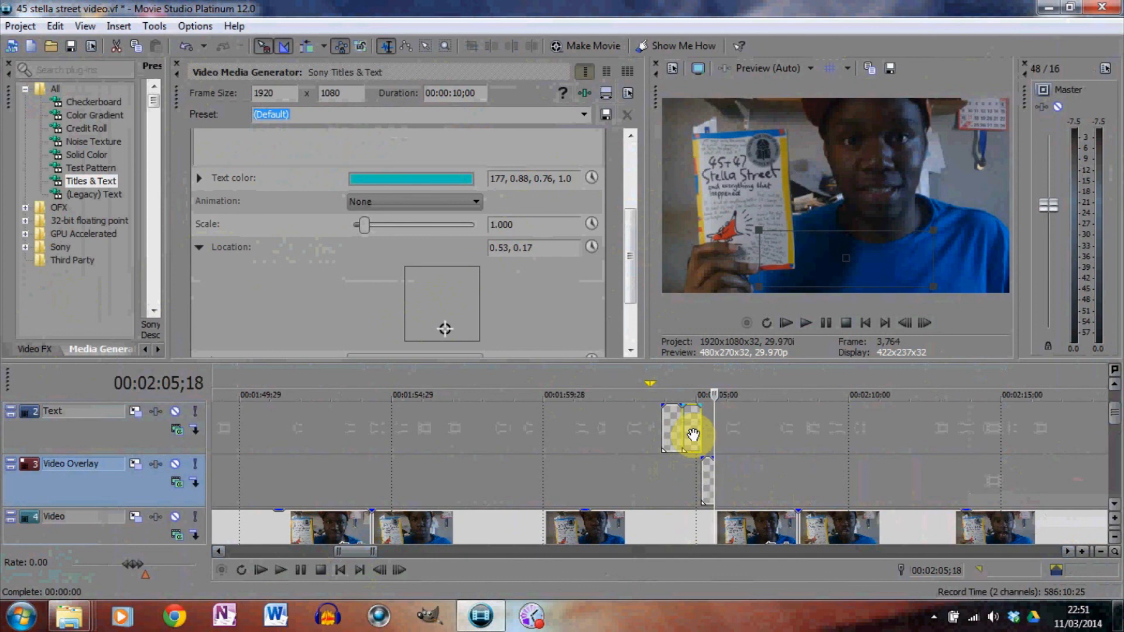
drag(703, 473, 708, 445)
Play up to the spoken "Big", pausing at 00:02:03;25, and shift the three titles one frame earlier to start there.
click(652, 434)
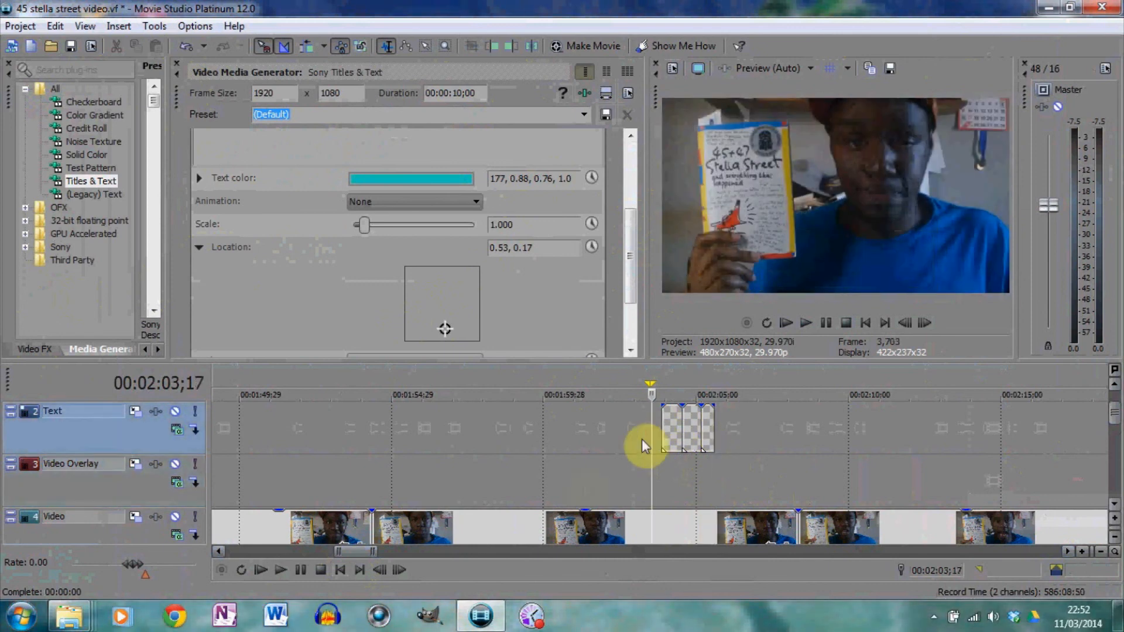
click(280, 570)
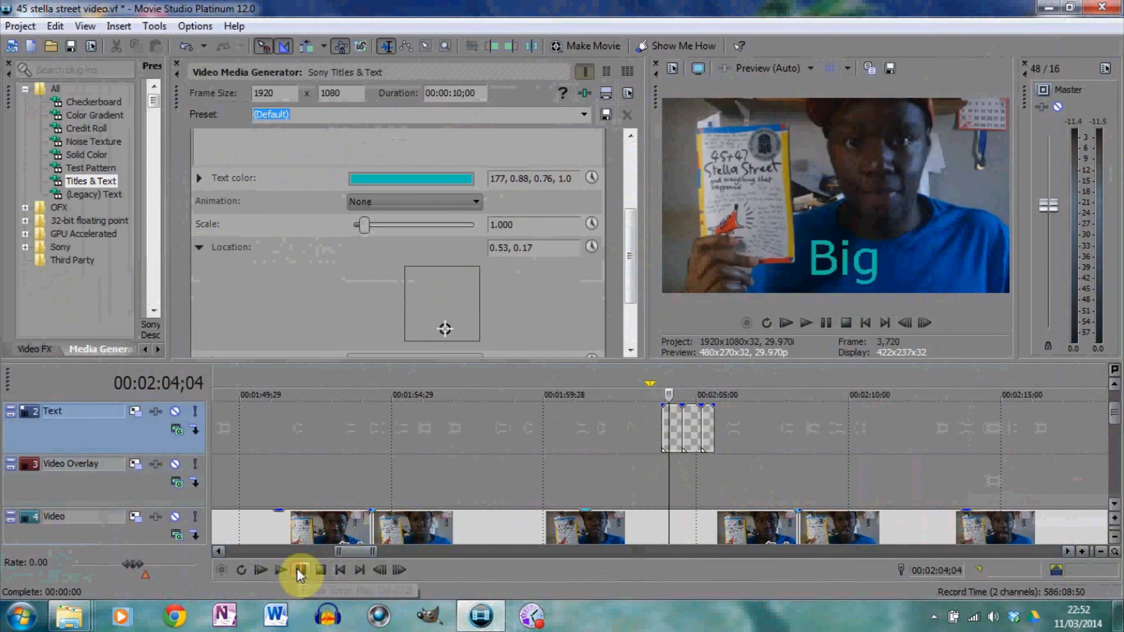
click(299, 569)
click(321, 570)
click(284, 572)
click(300, 570)
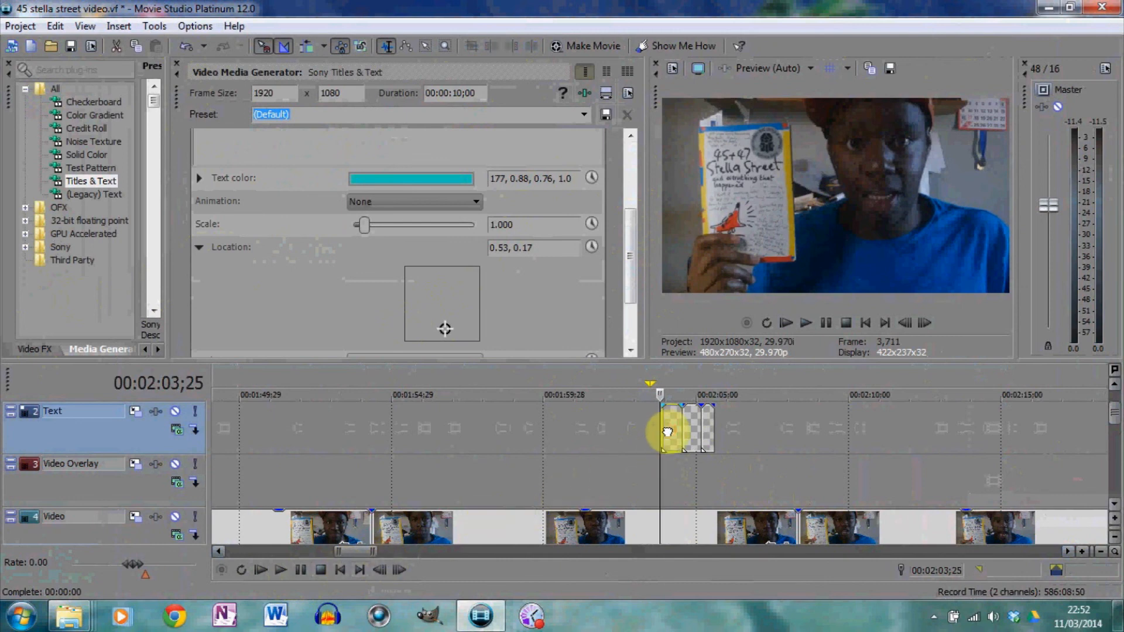
drag(667, 433, 708, 433)
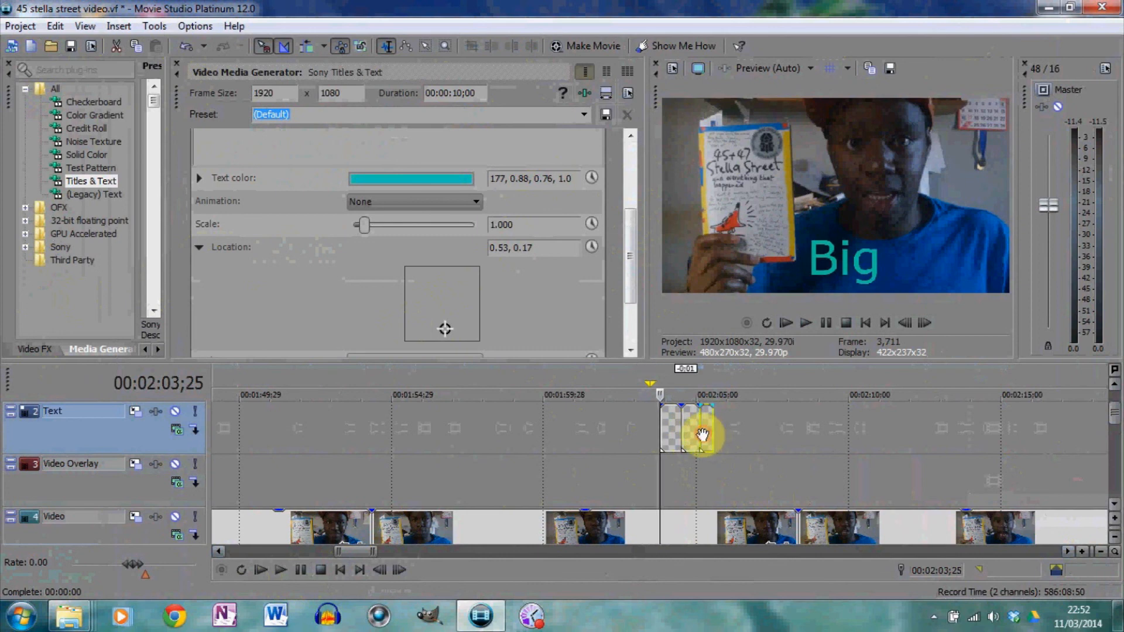
Play through the titles, stop at 00:02:07;04, and extend the end of the "Breasts" title by six frames.
click(289, 569)
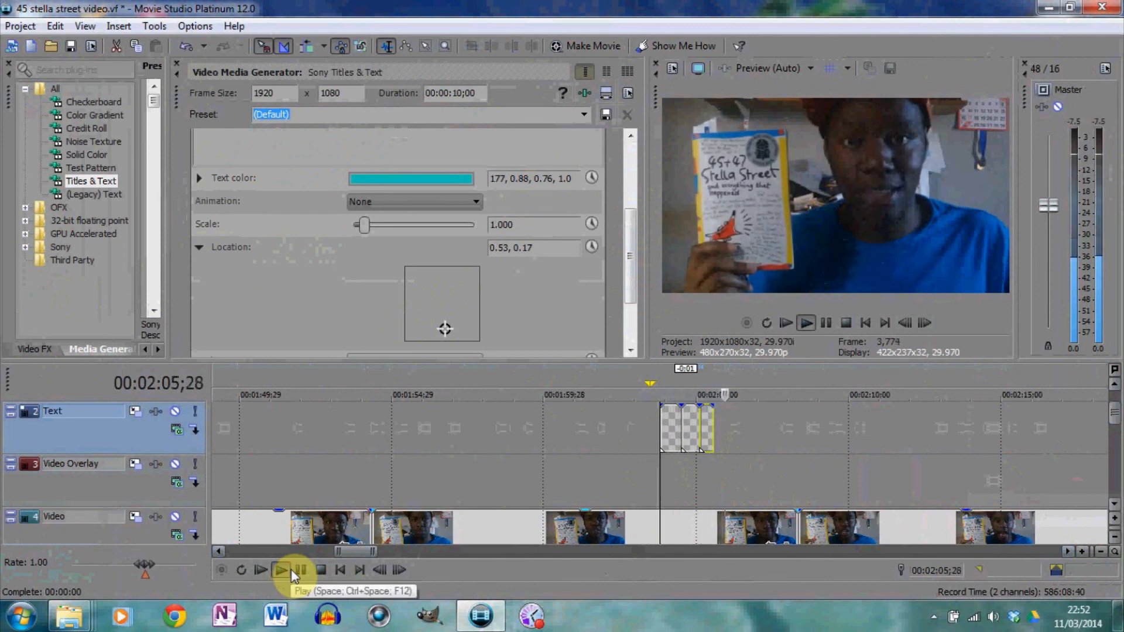
click(320, 570)
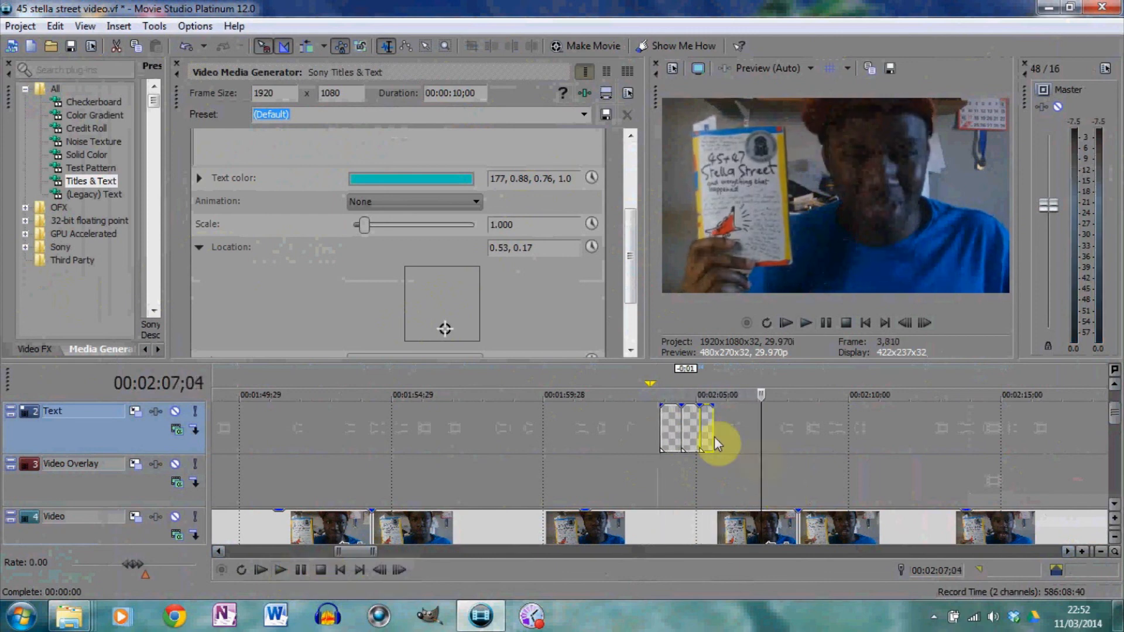
drag(711, 431, 720, 433)
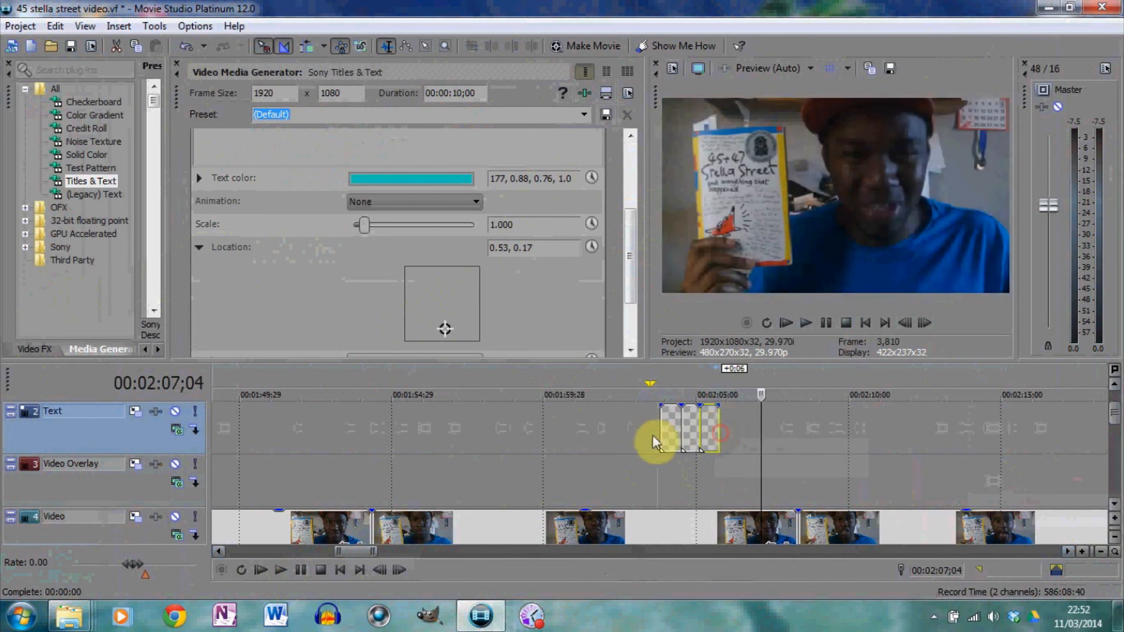
Play back the three titles from just before "Big" to check their timing against the speech, pausing at 00:02:09;14.
click(647, 439)
click(281, 571)
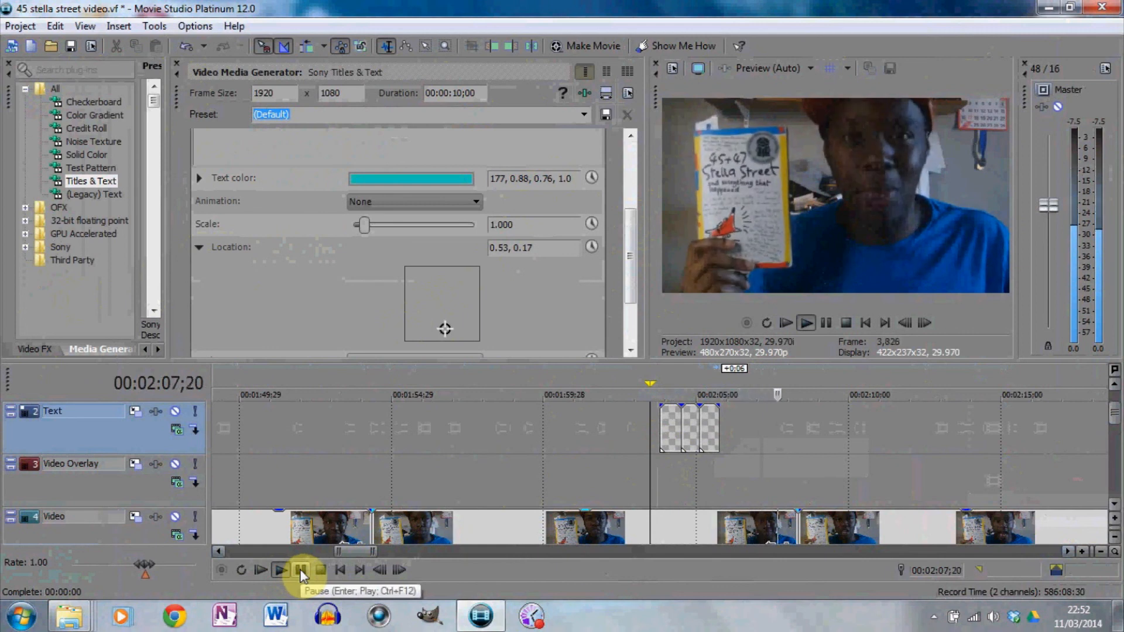
click(301, 570)
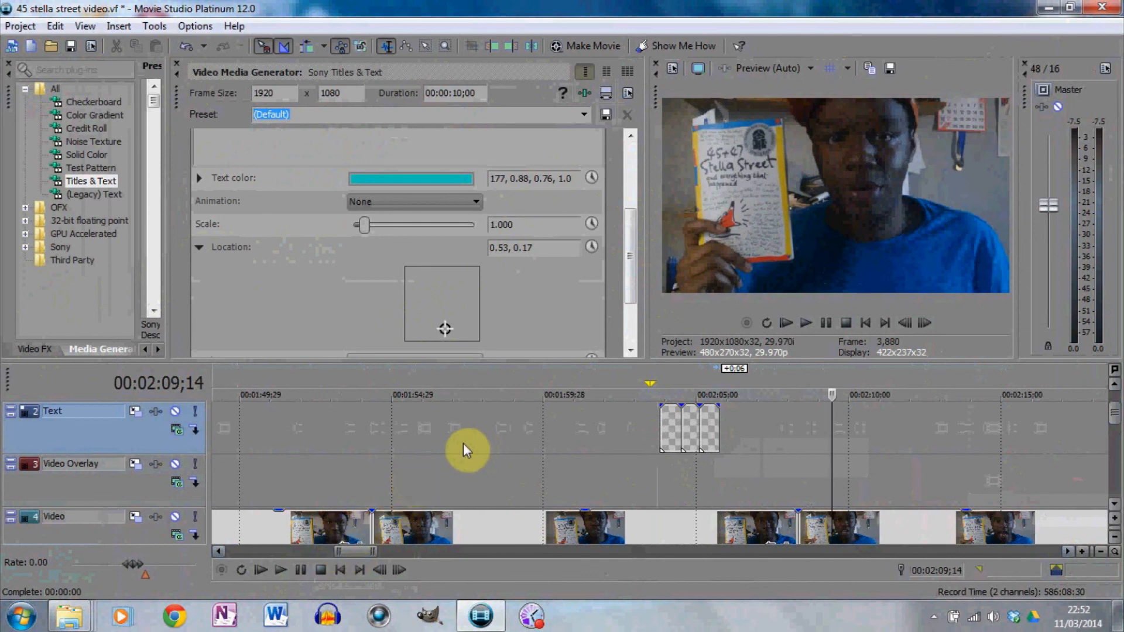
click(934, 617)
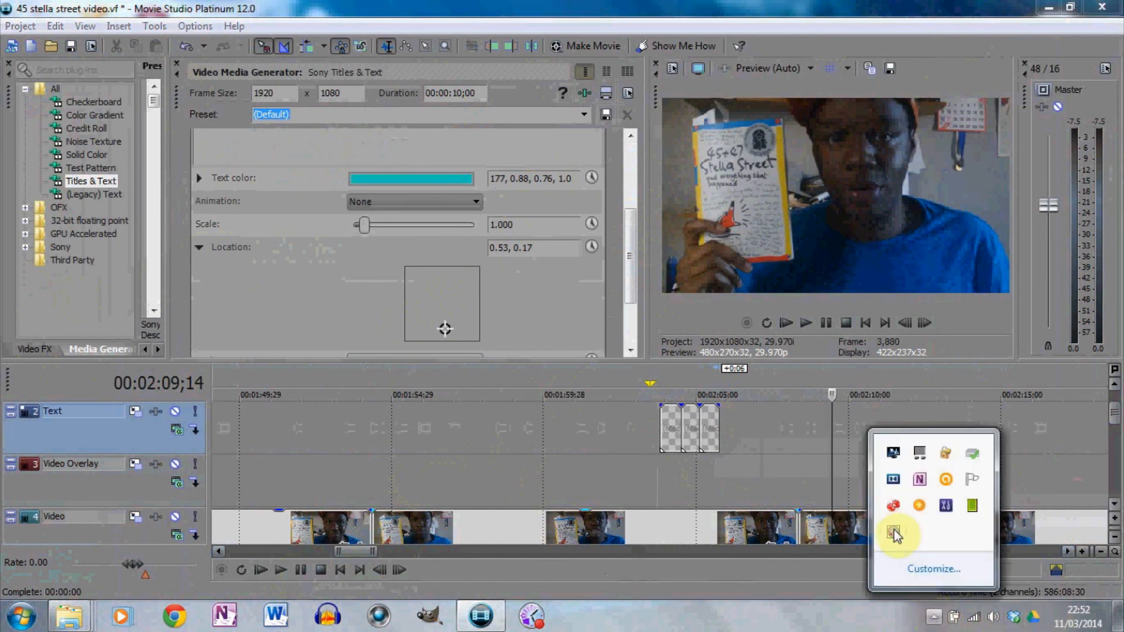
Play the whole project through to its end to review it, and return to the start of the timeline.
click(815, 582)
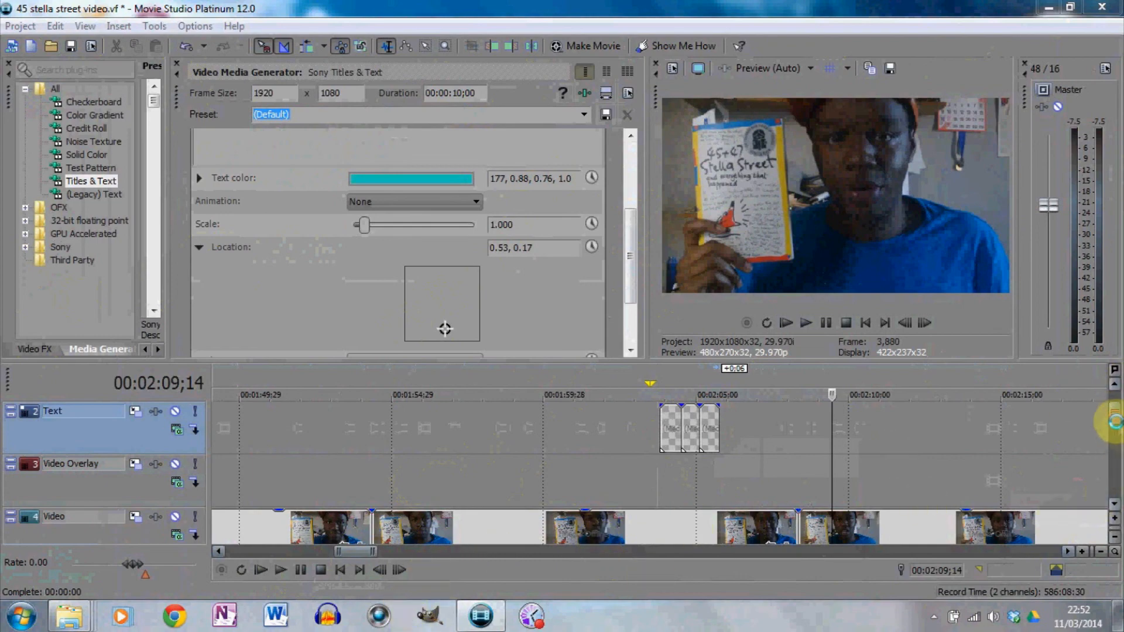
scroll(1115, 421, down, 3)
drag(346, 550, 230, 553)
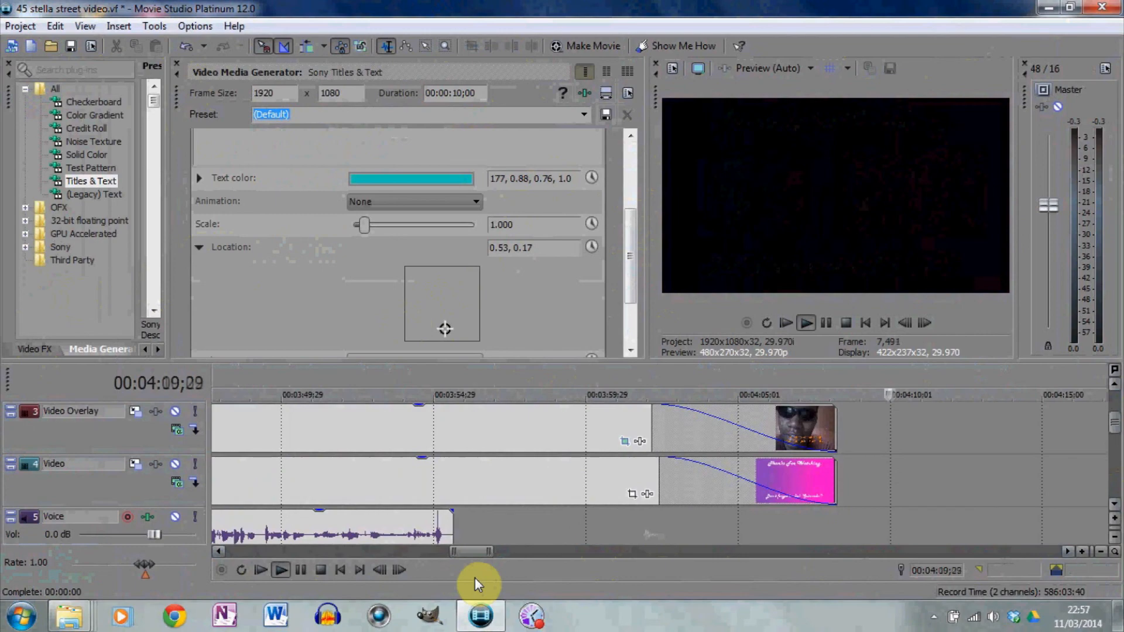
key(Home)
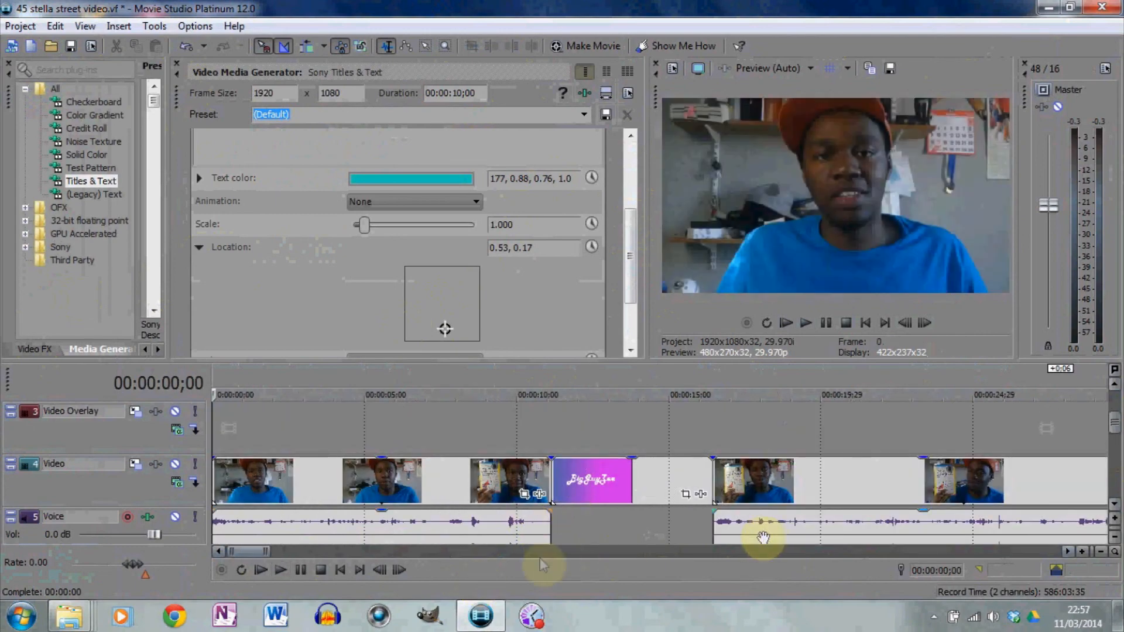
Add a fade-out about 6 seconds long to the end of the audio clip on the Music track.
click(1114, 504)
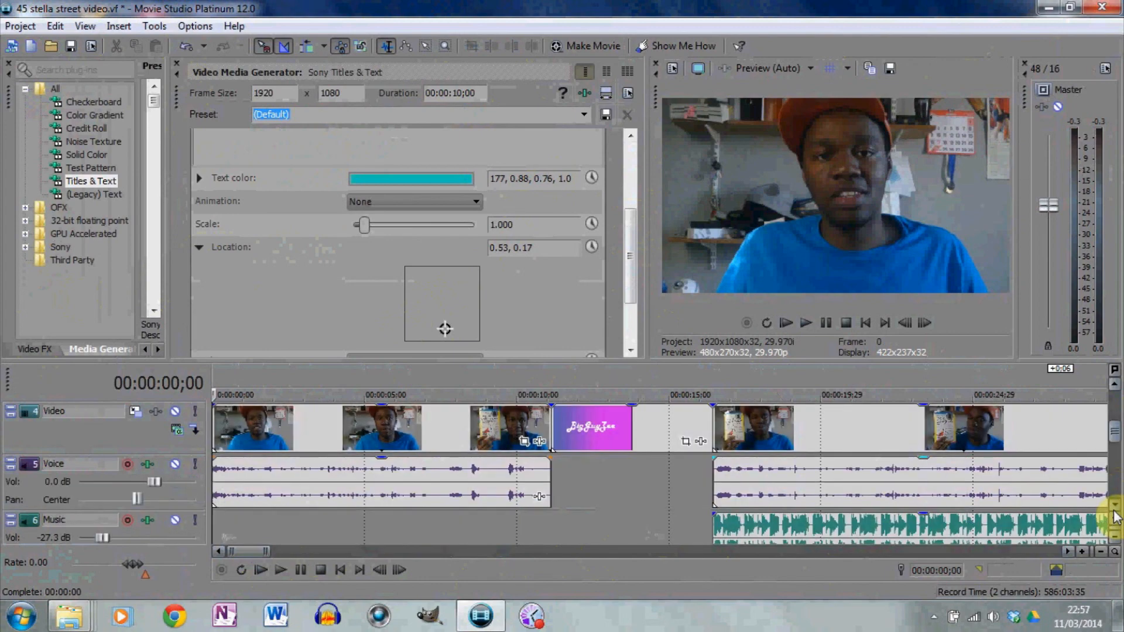
click(1115, 505)
drag(253, 549, 491, 550)
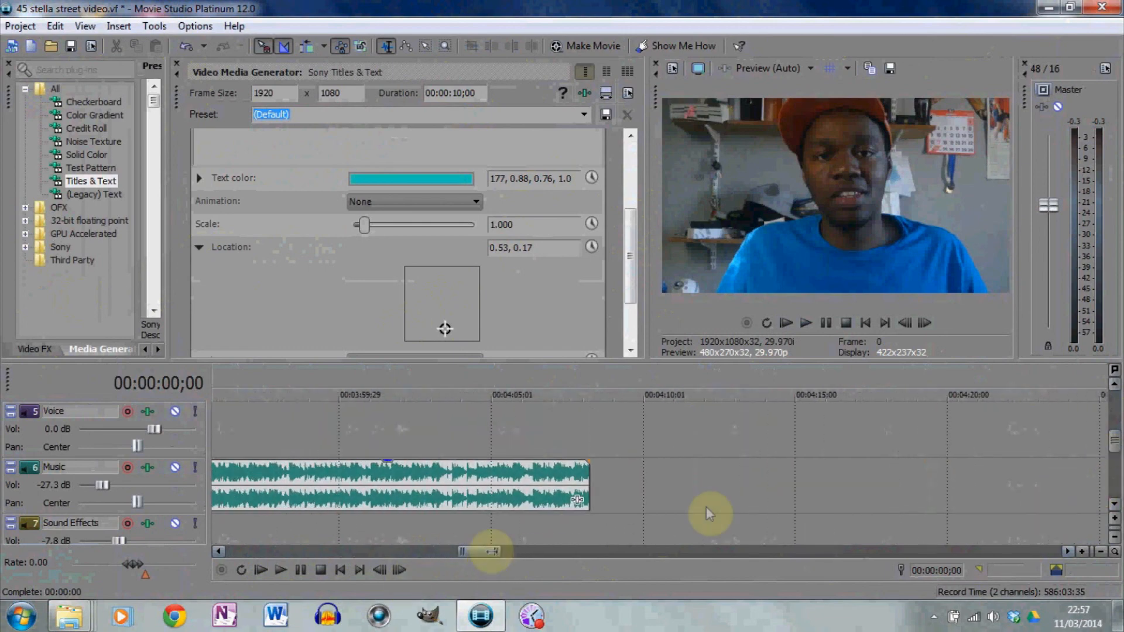
click(566, 481)
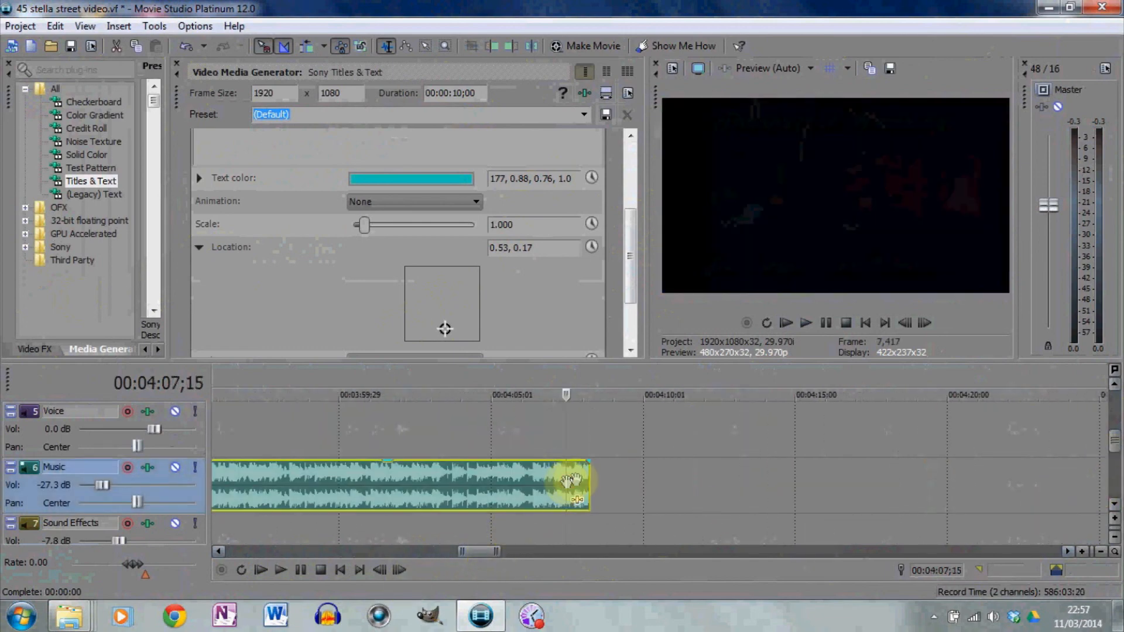
drag(593, 463, 414, 469)
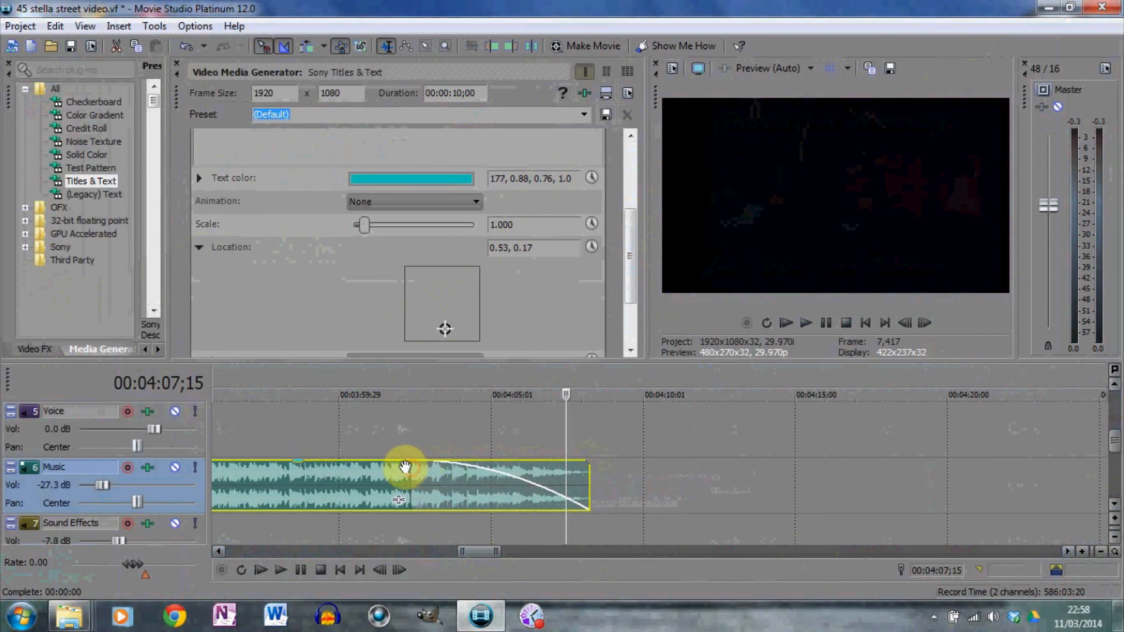
Play the ending from 00:04:00;18 to check the music fade-out.
click(356, 449)
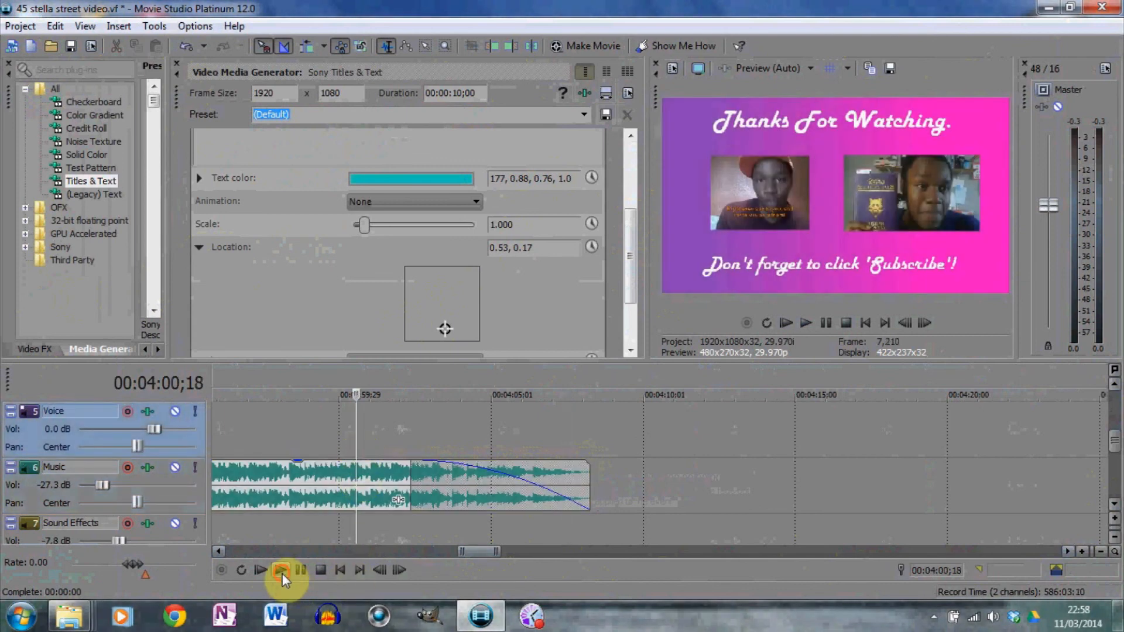
click(282, 573)
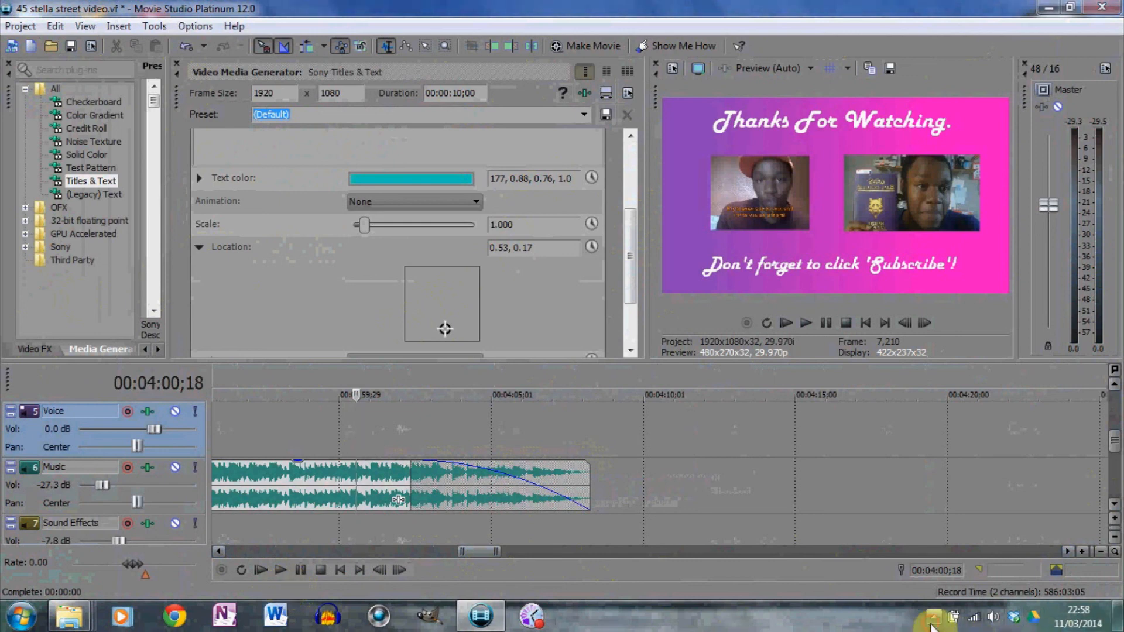
click(934, 617)
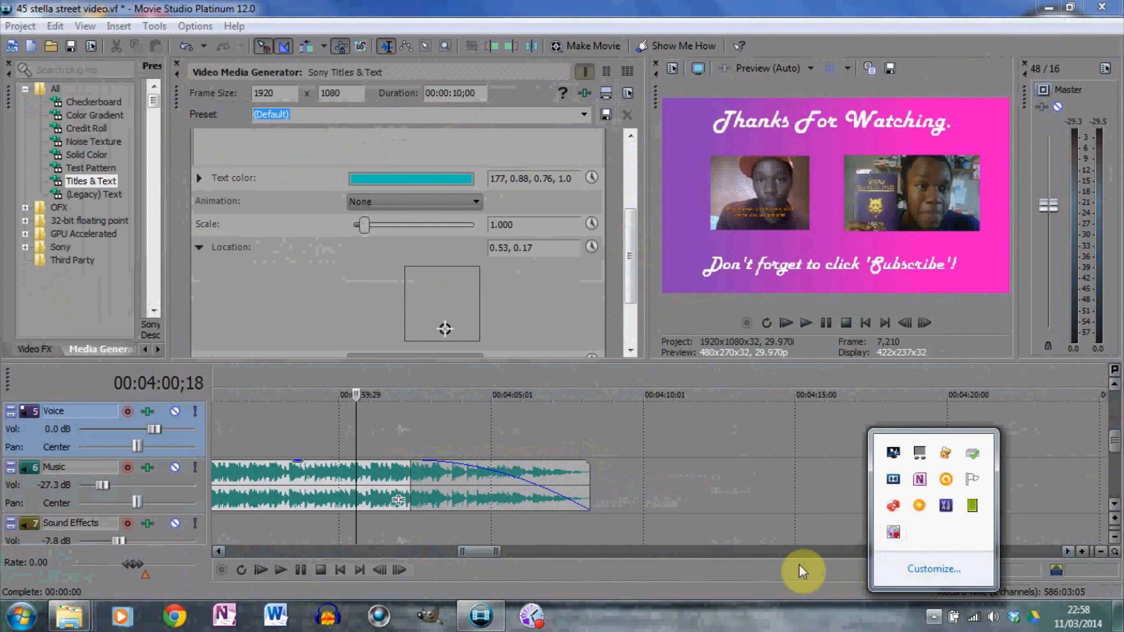
click(797, 581)
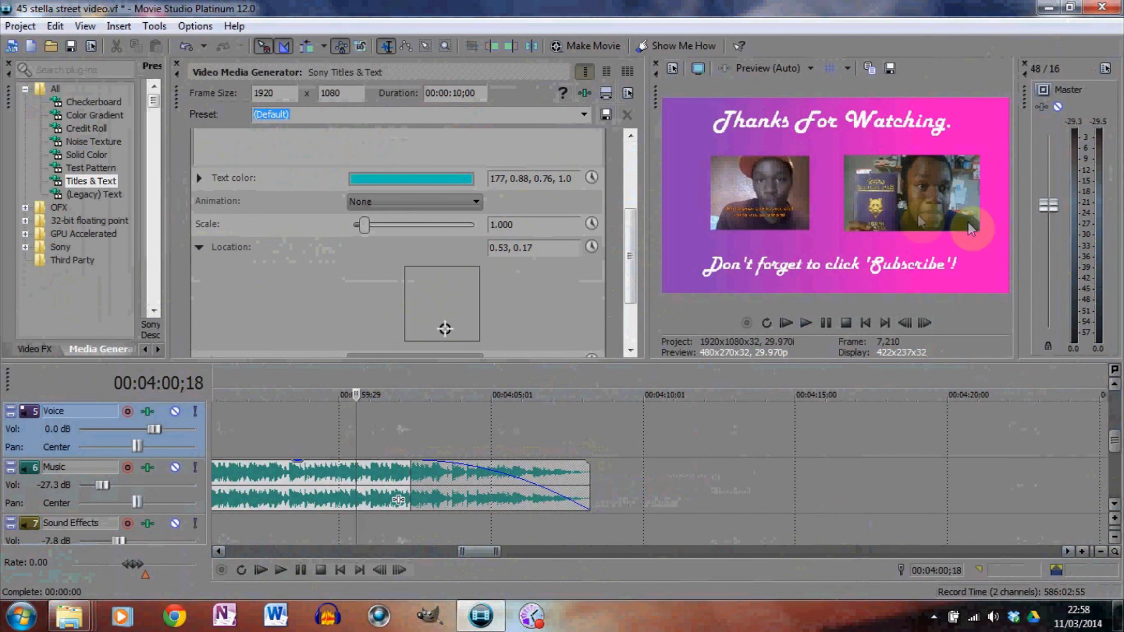
Examine the render options for saving the movie to the hard drive, including the 8 Mbps HD 1080-30p Video template, and close them without rendering.
click(582, 51)
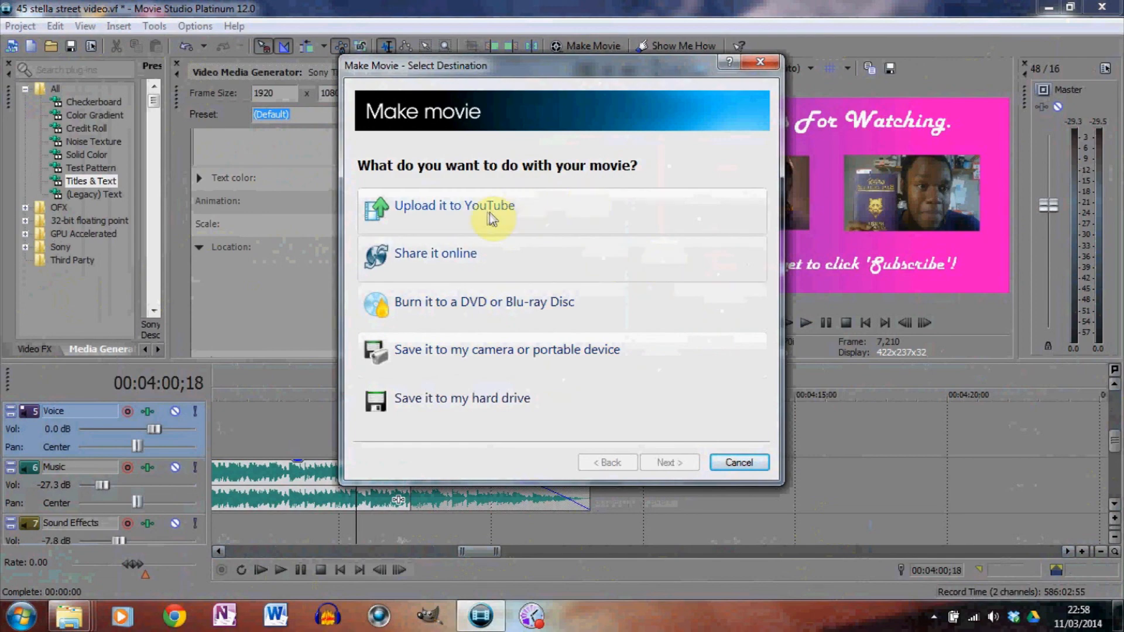
click(501, 397)
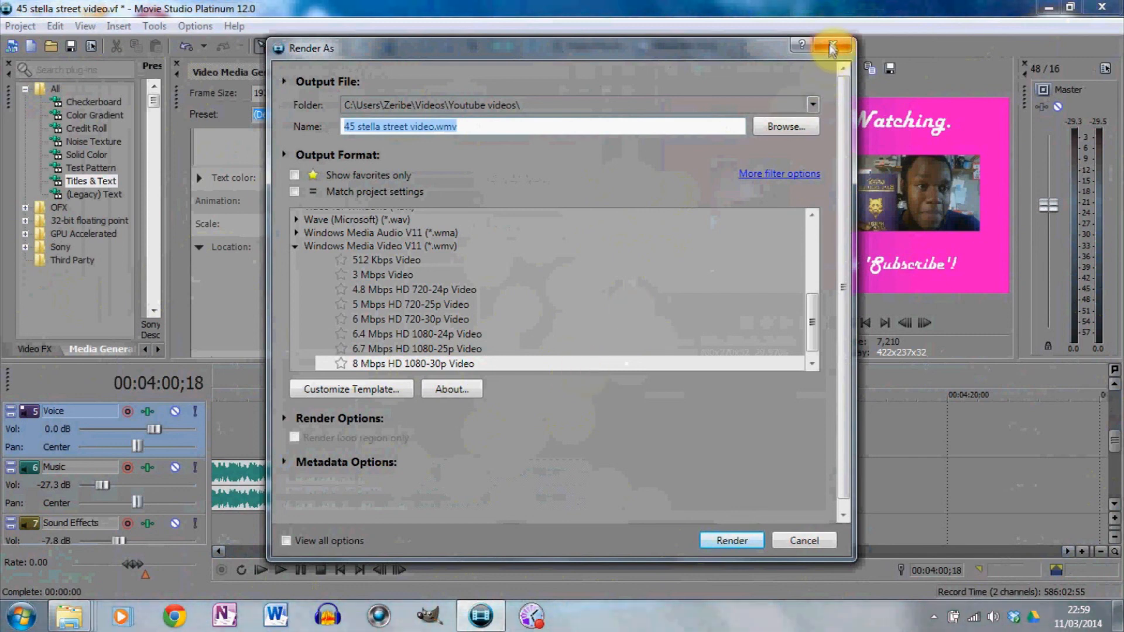
click(831, 48)
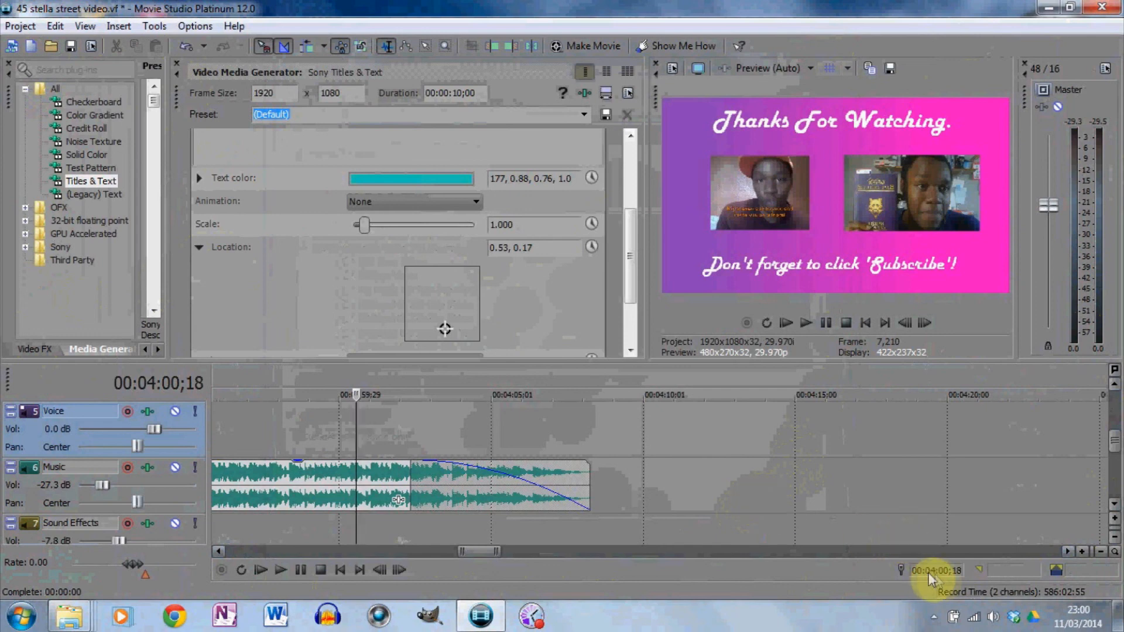
click(933, 616)
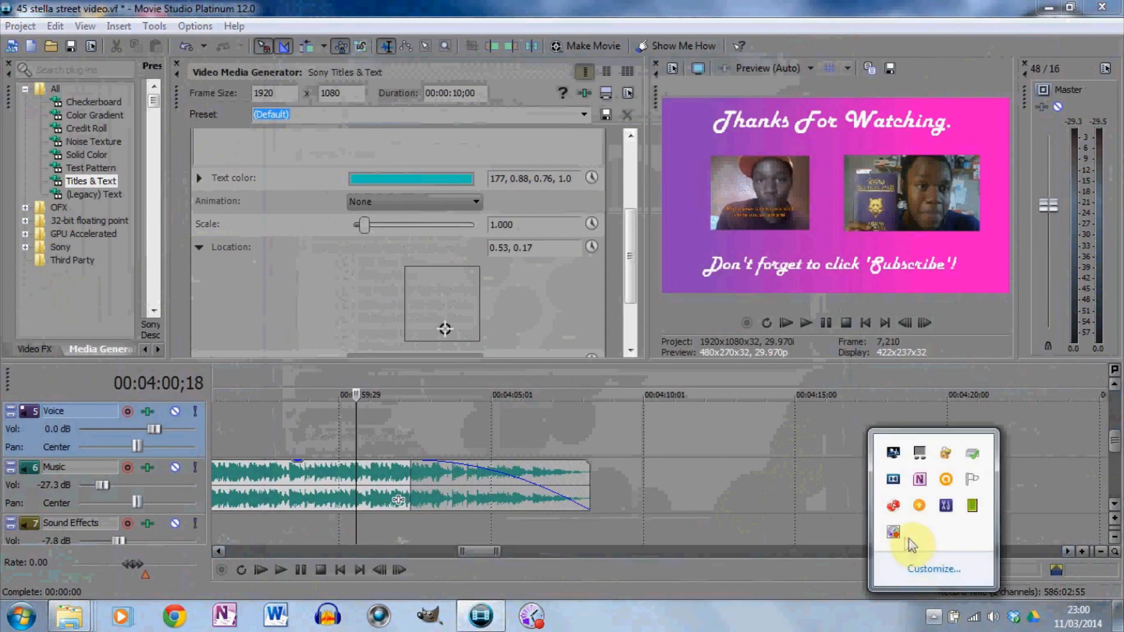
right_click(894, 534)
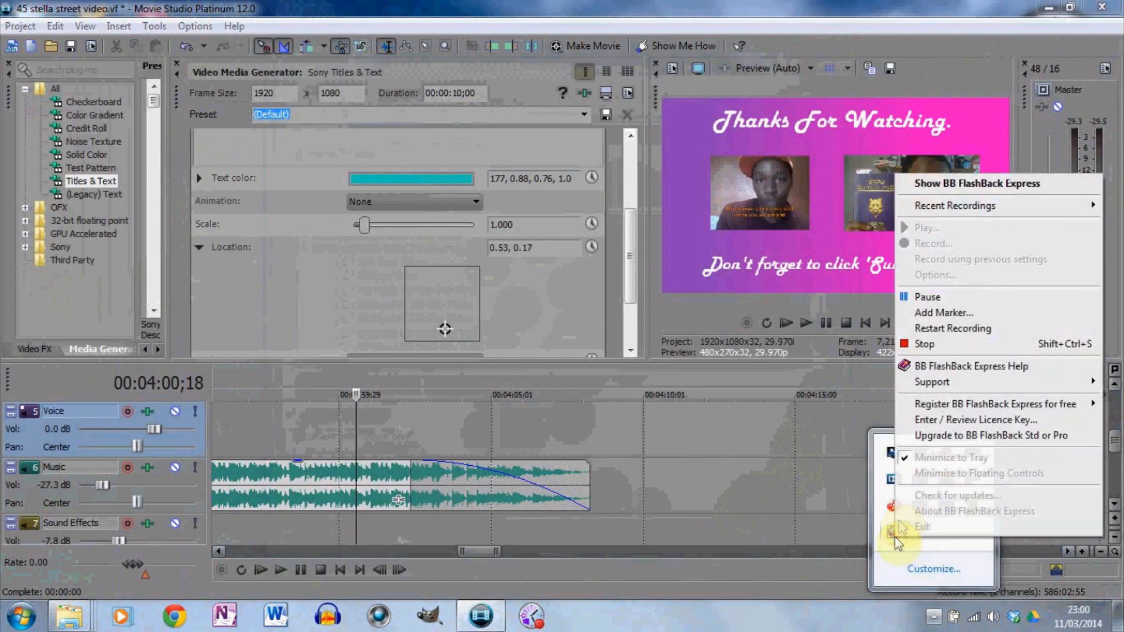